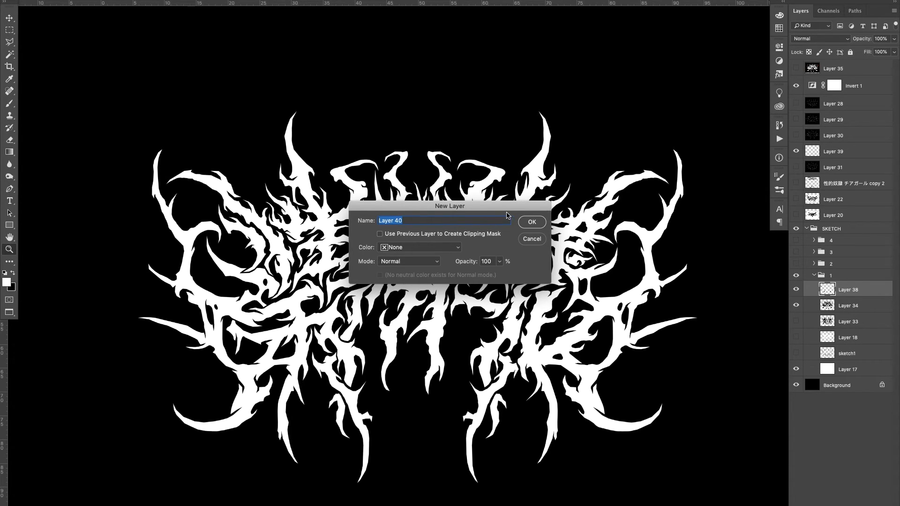
Step: Create a new layer named "webbing" above Layer 38
drag(508, 208, 563, 206)
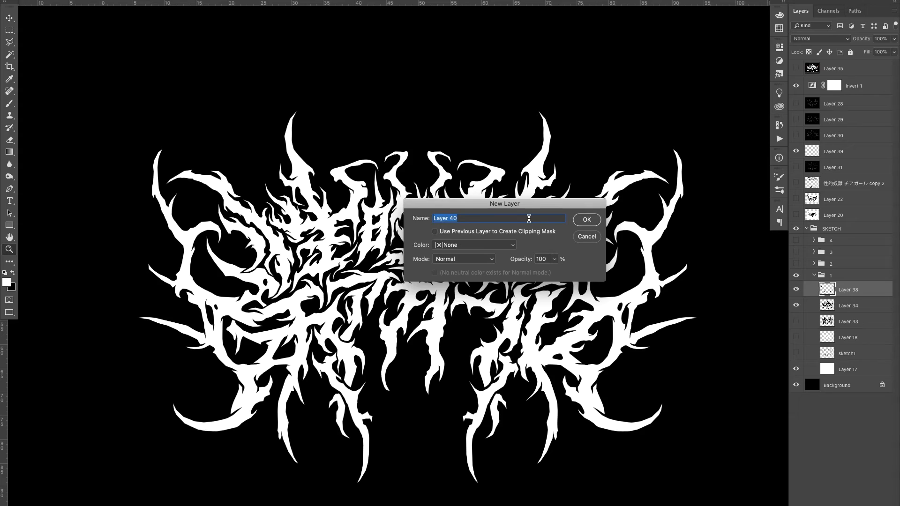
text(detail)
key(super+a)
text(we)
key(Return)
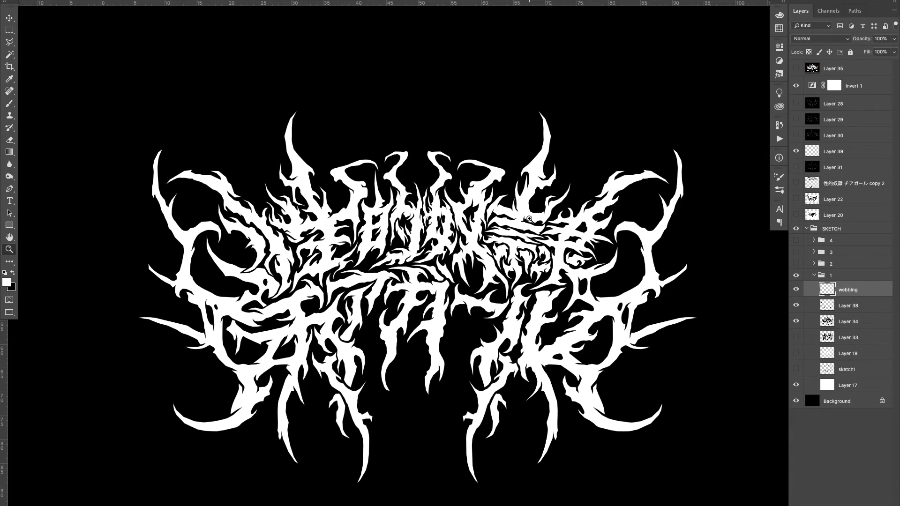
Step: Group the layers from Layer 28 down to Layer 20 and name the group "reference"
click(841, 107)
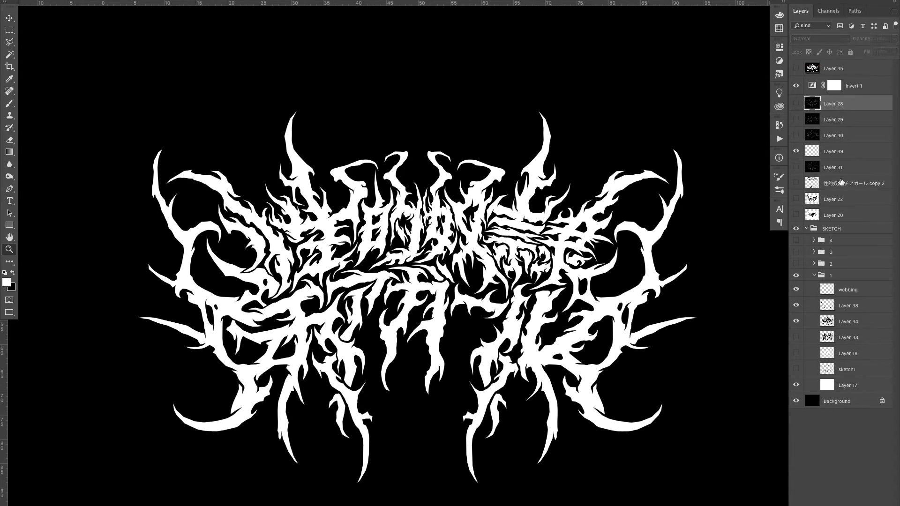
shift+click(842, 215)
key(super+g)
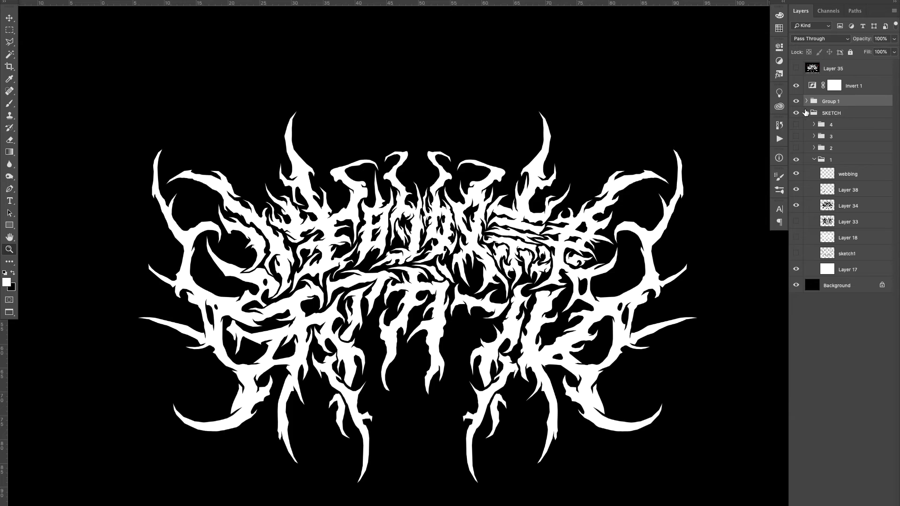
double_click(831, 107)
text(re)
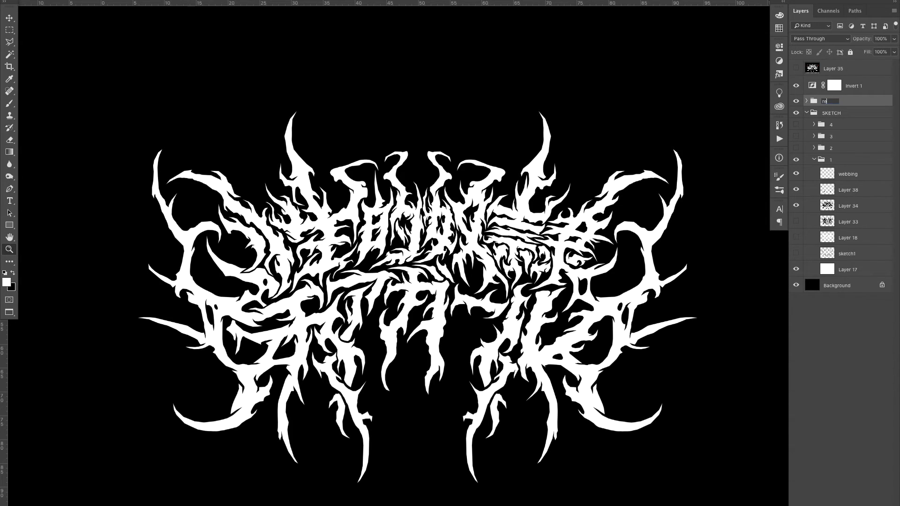
text(ference)
key(Return)
Step: Ready the Brush tool on the webbing layer, zoomed in on the logo's left side, and check the brush tip settings
click(851, 177)
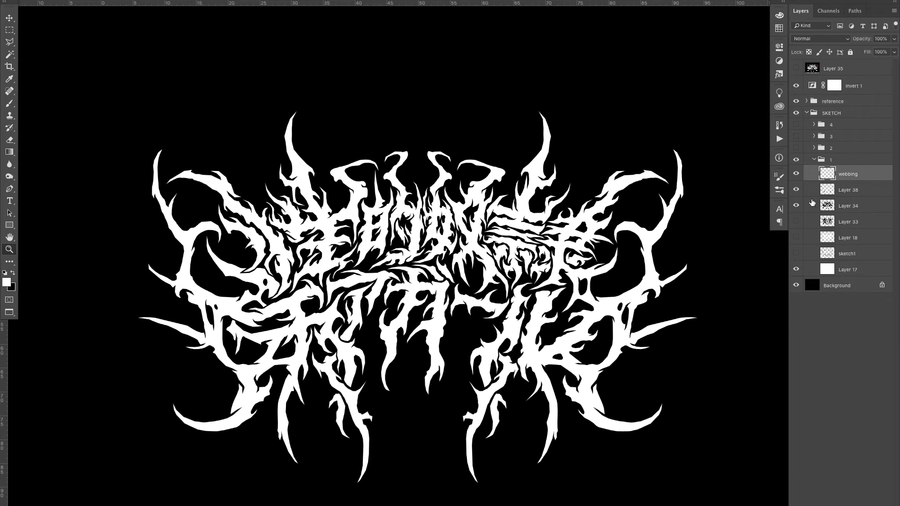
key(b)
key(z)
drag(224, 268, 290, 234)
key(b)
right_click(266, 227)
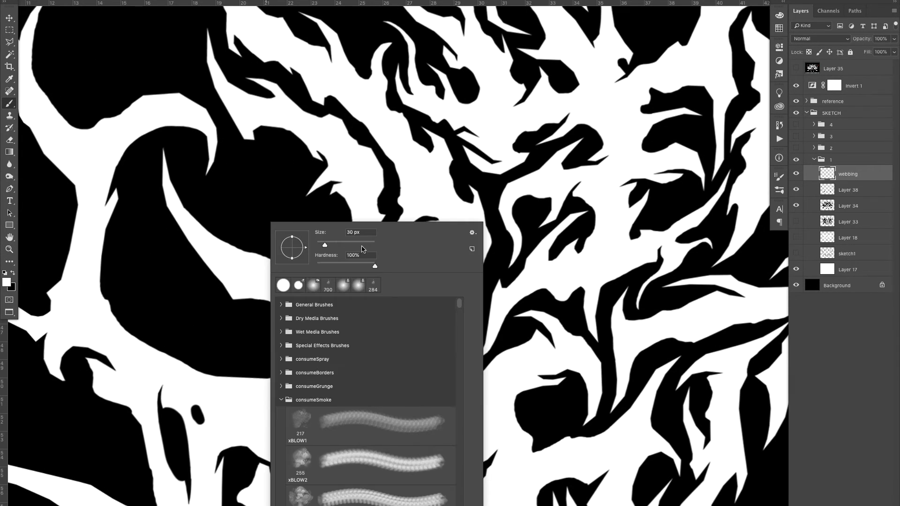
key(Escape)
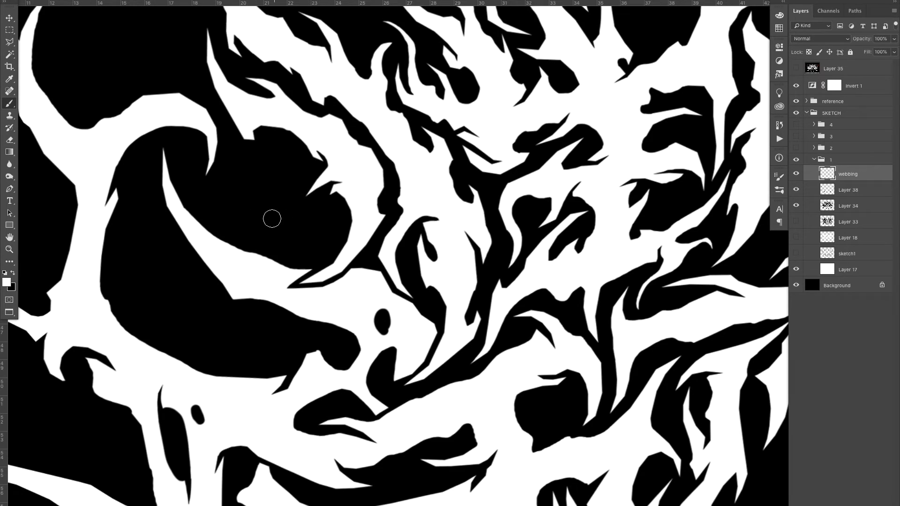
key(F5)
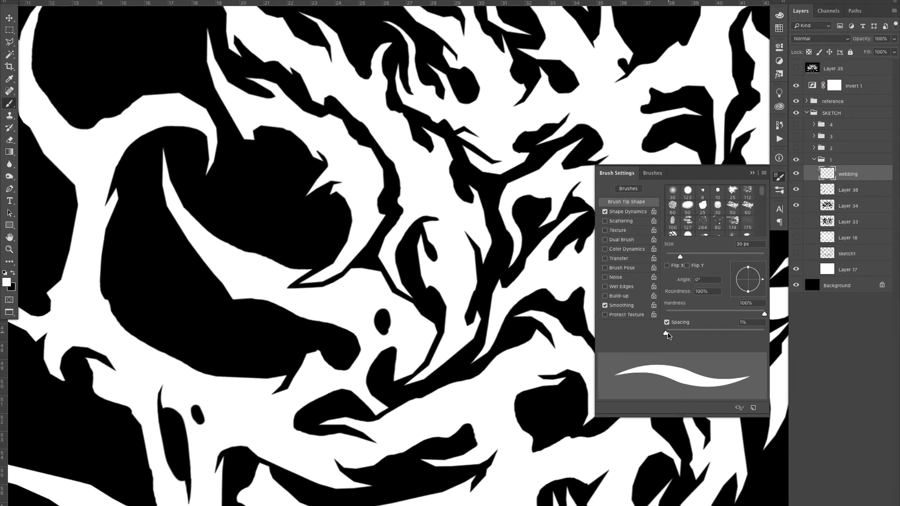
click(778, 176)
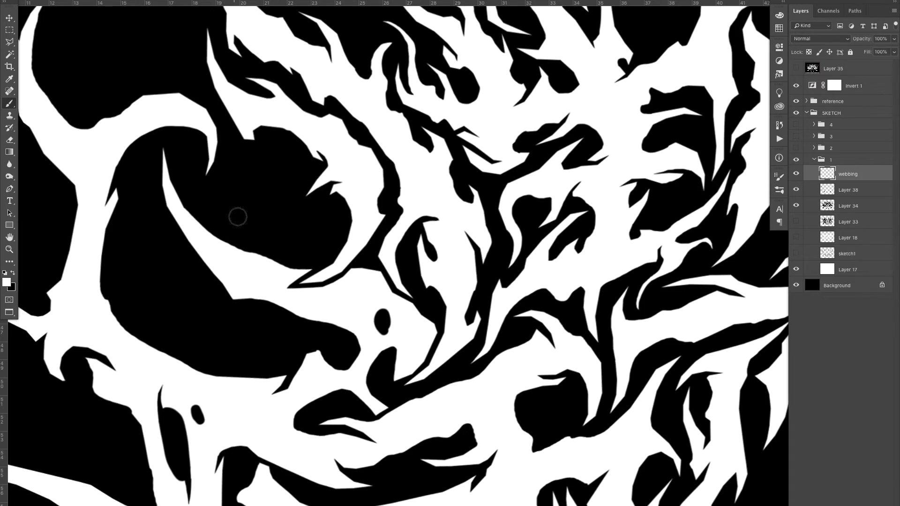
Step: Make black the painting colour and reduce the brush size by two increments, discarding a test stroke in the left hollow
key(x)
mouse_move(233, 196)
mouse_down()
mouse_move(264, 198)
mouse_move(327, 240)
mouse_up()
key(ctrl+z)
key(bracketleft)
key(bracketleft)
Step: Try freehand webbing strokes around the curved spike on the logo's left side, and undo them
mouse_move(406, 247)
mouse_down()
mouse_move(366, 252)
mouse_move(402, 255)
mouse_move(407, 238)
mouse_up()
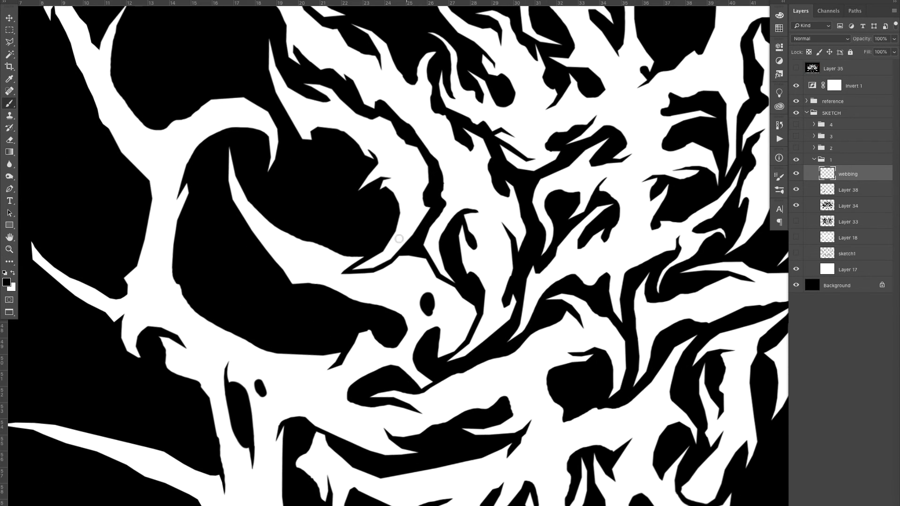
mouse_move(319, 250)
mouse_down()
mouse_move(403, 183)
mouse_move(351, 222)
mouse_move(364, 228)
mouse_move(322, 242)
mouse_move(351, 217)
mouse_up()
mouse_move(251, 234)
mouse_down()
mouse_move(434, 214)
mouse_move(475, 183)
mouse_move(358, 214)
mouse_move(210, 200)
mouse_move(181, 193)
mouse_up()
key(ctrl+z)
mouse_move(424, 200)
mouse_down()
mouse_move(334, 257)
mouse_move(387, 250)
mouse_up()
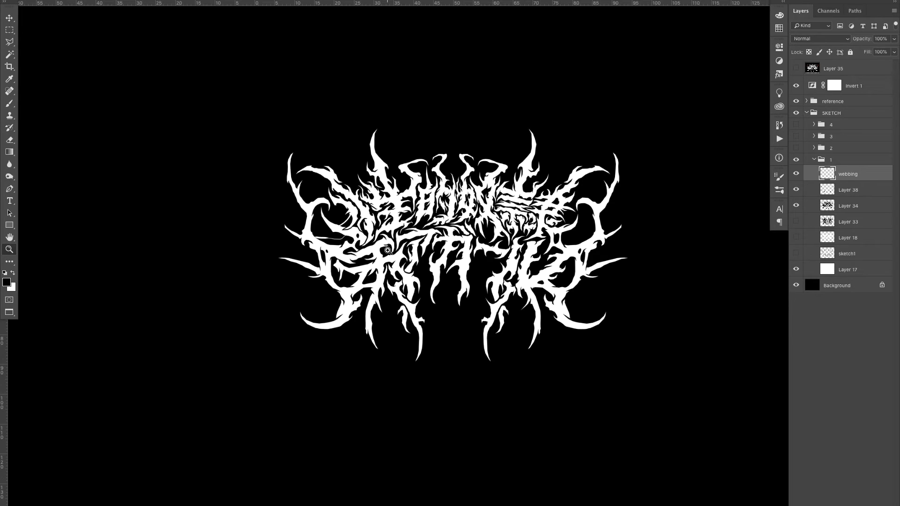
drag(327, 225, 391, 206)
key(ctrl+z)
key(ctrl+z)
key(b)
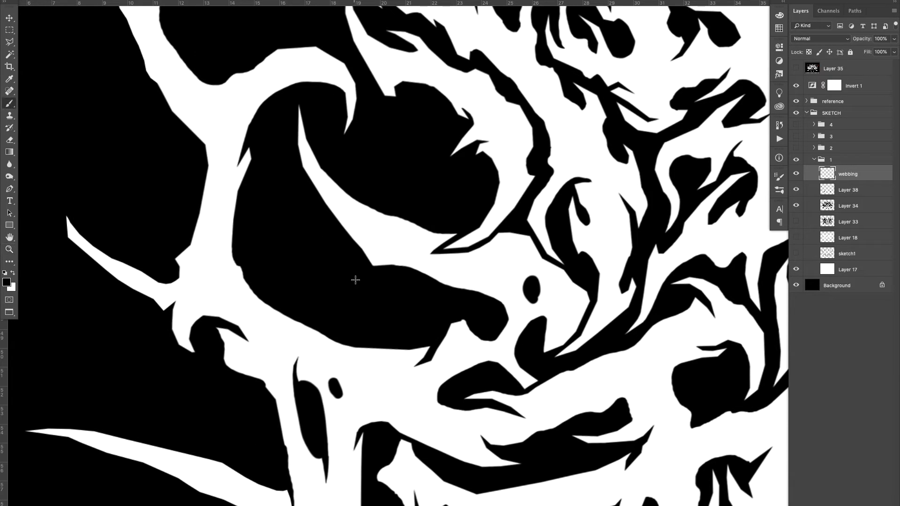
Step: Try webbing strokes across the crescent-shaped hollow below the curved left spike, and undo them
mouse_move(447, 271)
mouse_down()
mouse_move(378, 313)
mouse_move(261, 268)
mouse_move(237, 235)
mouse_up()
key(ctrl+z)
mouse_move(264, 298)
mouse_down()
mouse_move(322, 309)
mouse_move(464, 291)
mouse_move(342, 294)
mouse_move(233, 253)
mouse_up()
key(ctrl+z)
key(z)
drag(406, 317, 348, 349)
drag(568, 319, 425, 267)
mouse_move(365, 262)
mouse_down()
mouse_move(345, 280)
mouse_move(323, 270)
mouse_move(364, 263)
mouse_up()
key(ctrl+z)
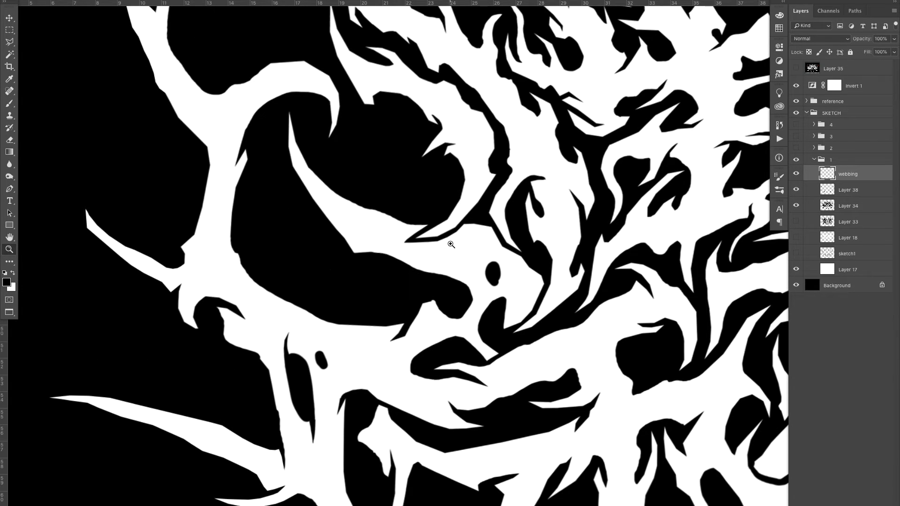
Step: Try a long tapered strand from the hollow's lower edge to its upper edge, and undo each attempt
drag(424, 260, 338, 283)
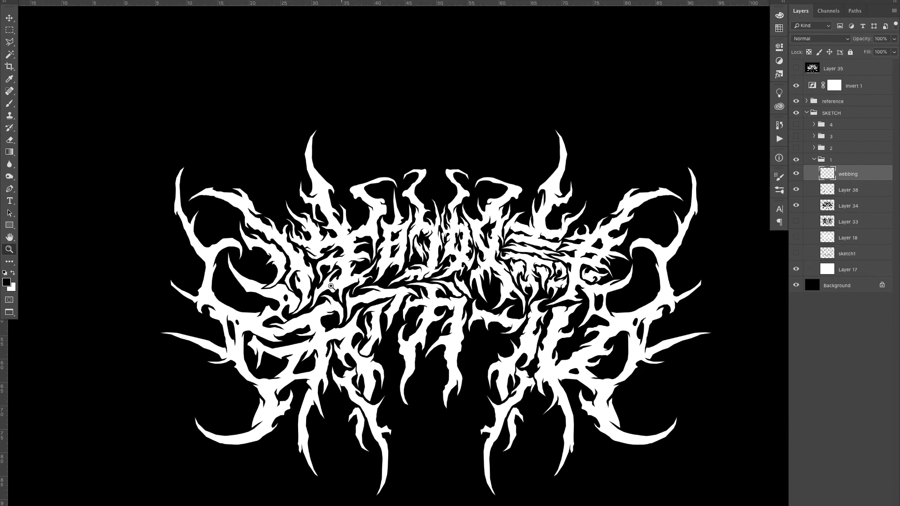
drag(229, 309, 308, 271)
key(b)
drag(197, 270, 497, 226)
key(ctrl+z)
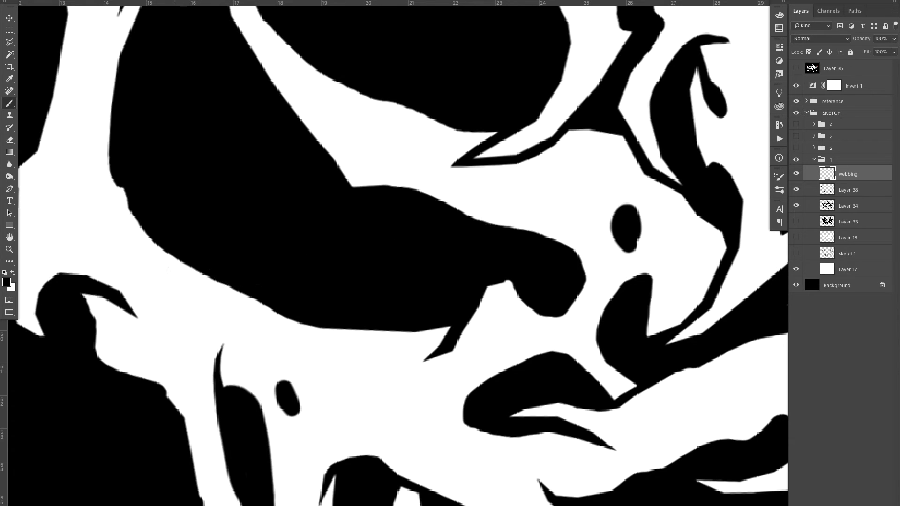
drag(190, 271, 498, 226)
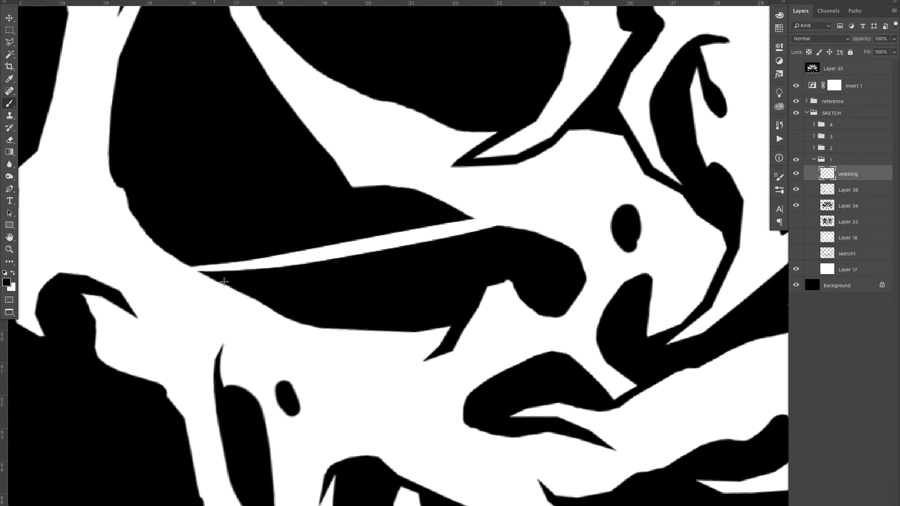
key(ctrl+z)
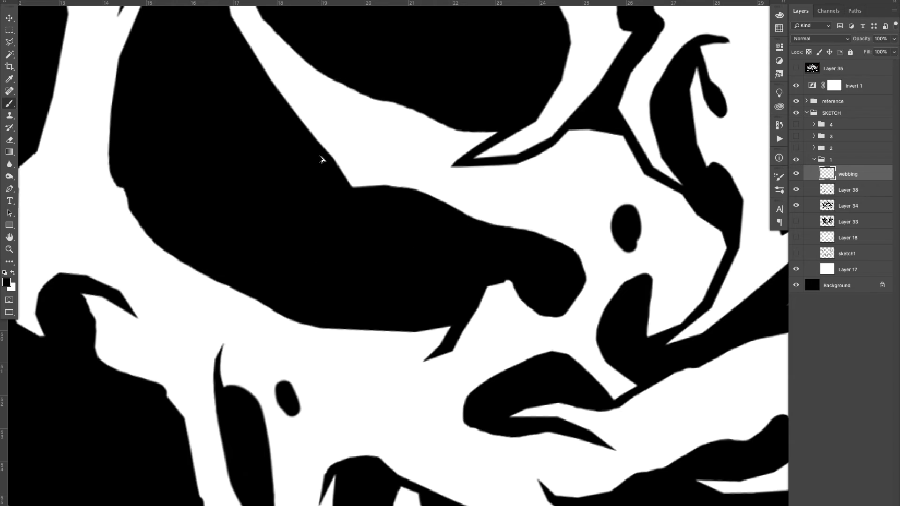
mouse_move(317, 137)
mouse_down()
mouse_move(316, 241)
mouse_move(410, 291)
mouse_move(448, 202)
mouse_up()
key(ctrl+z)
Step: Try steeper and thinner strands starting further along the hollow's lower edge, and undo them
drag(220, 282, 450, 206)
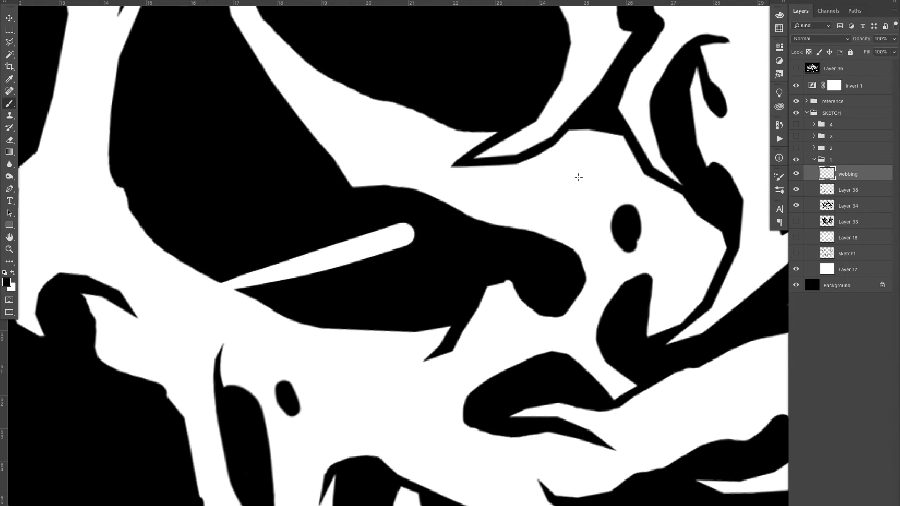
key(ctrl+z)
drag(253, 297, 496, 237)
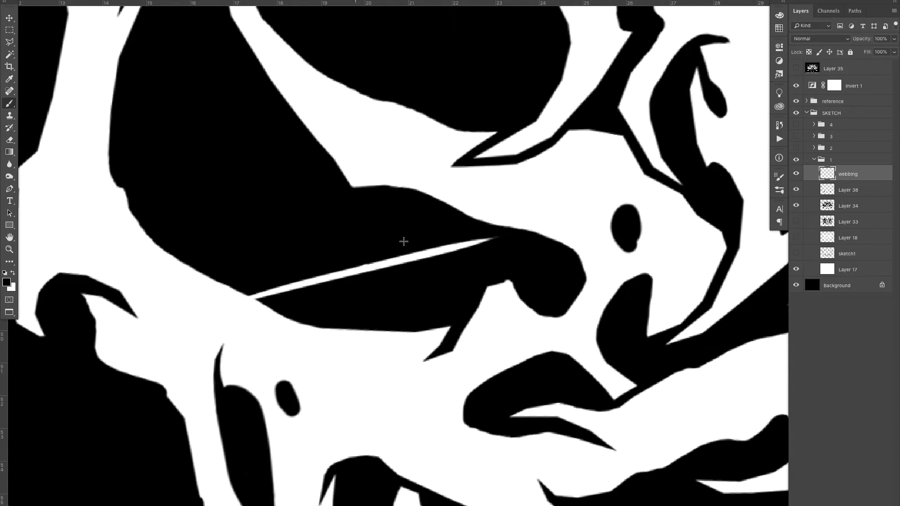
drag(380, 259, 451, 207)
key(z)
mouse_move(482, 258)
mouse_down()
mouse_move(340, 332)
mouse_move(343, 339)
mouse_move(521, 237)
mouse_up()
key(ctrl+z)
key(ctrl+z)
Step: Try repeated long strands spanning the full width of the hollow at closer zoom, and undo them
drag(439, 207, 488, 184)
key(b)
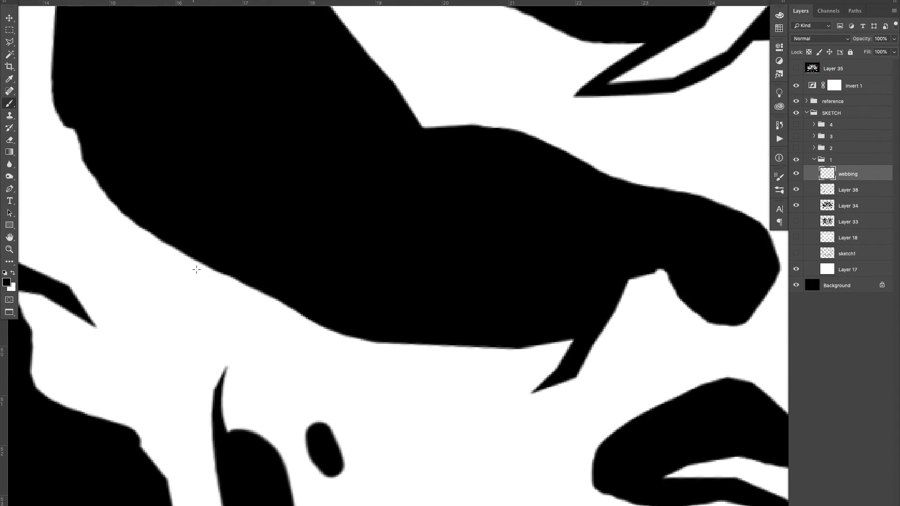
drag(205, 268, 726, 197)
key(ctrl+z)
drag(205, 266, 261, 255)
drag(340, 241, 757, 172)
key(ctrl+z)
mouse_move(183, 280)
mouse_down()
mouse_move(496, 235)
mouse_move(785, 180)
mouse_up()
key(ctrl+z)
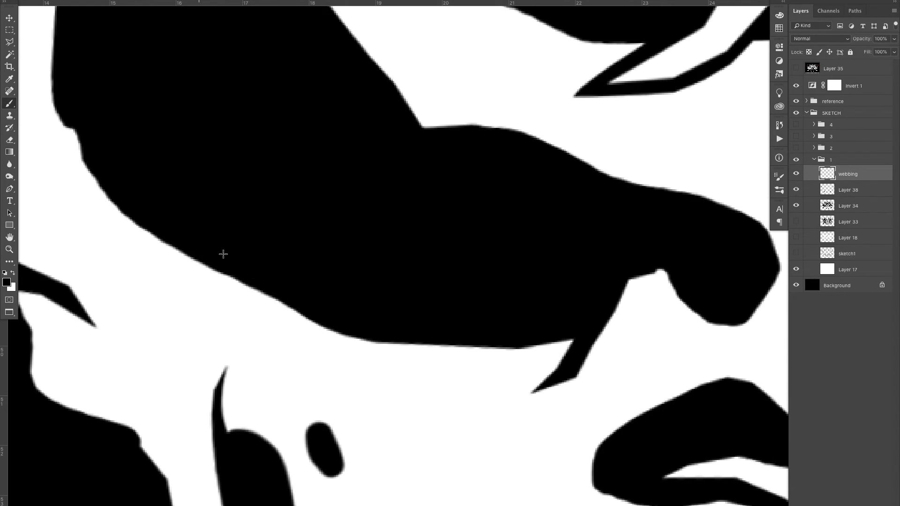
Step: Paint a long, gently curved strand across the hollow and thicken its base into the lower-left edge
mouse_move(209, 257)
mouse_down()
mouse_move(458, 233)
mouse_move(722, 172)
mouse_up()
mouse_move(176, 253)
mouse_down()
mouse_move(261, 242)
mouse_move(212, 272)
mouse_up()
key(ctrl+z)
key(ctrl+z)
mouse_move(255, 251)
mouse_down()
mouse_move(212, 274)
mouse_move(248, 251)
mouse_move(114, 237)
mouse_up()
drag(237, 251, 177, 237)
click(203, 268)
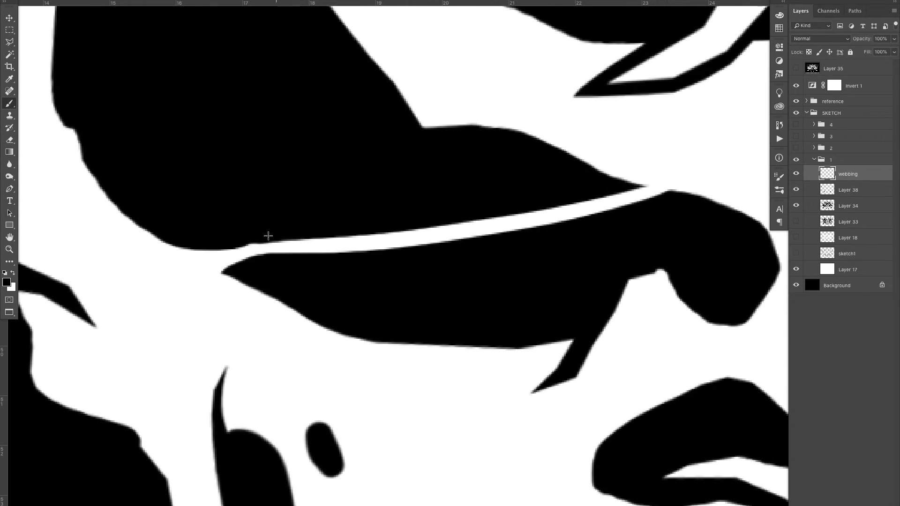
Step: Paint a thinner straight strand branching from the first strand's base up to the hollow's upper edge
drag(234, 257, 511, 126)
key(ctrl+z)
drag(221, 263, 498, 136)
key(ctrl+z)
drag(253, 244, 501, 128)
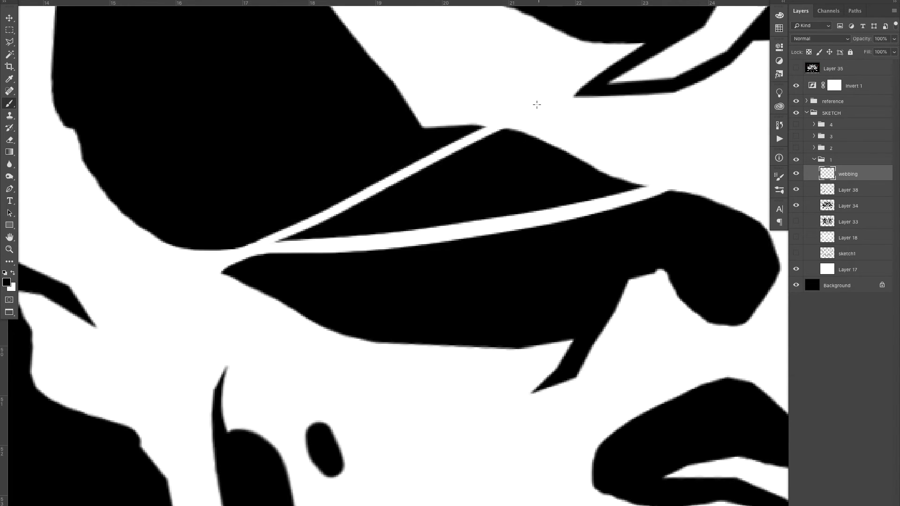
Step: Branch a third strand off the long one to the hollow's far right edge and round the adjoining corners
mouse_move(342, 249)
mouse_down()
mouse_move(175, 240)
mouse_move(637, 267)
mouse_up()
key(ctrl+z)
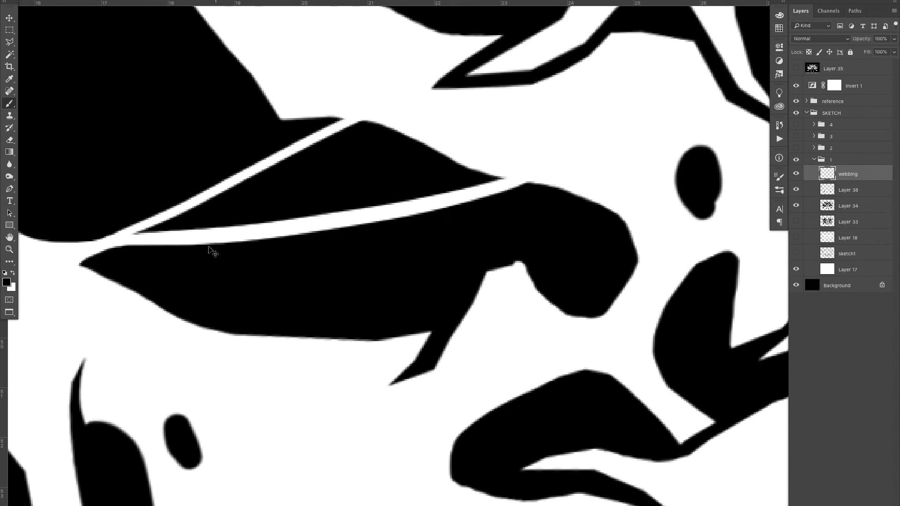
mouse_move(234, 231)
mouse_down()
mouse_move(499, 221)
mouse_move(693, 235)
mouse_up()
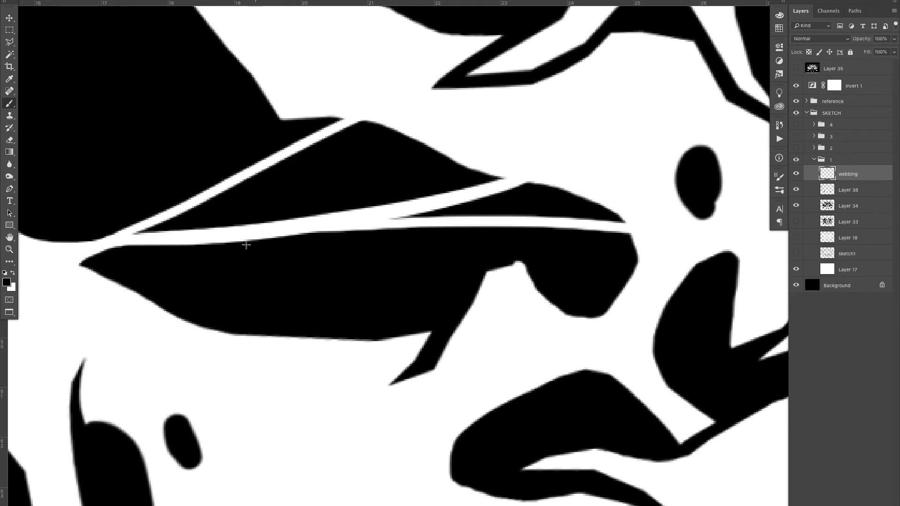
mouse_move(447, 217)
mouse_down()
mouse_move(453, 197)
mouse_move(435, 215)
mouse_move(415, 207)
mouse_up()
drag(477, 178, 492, 181)
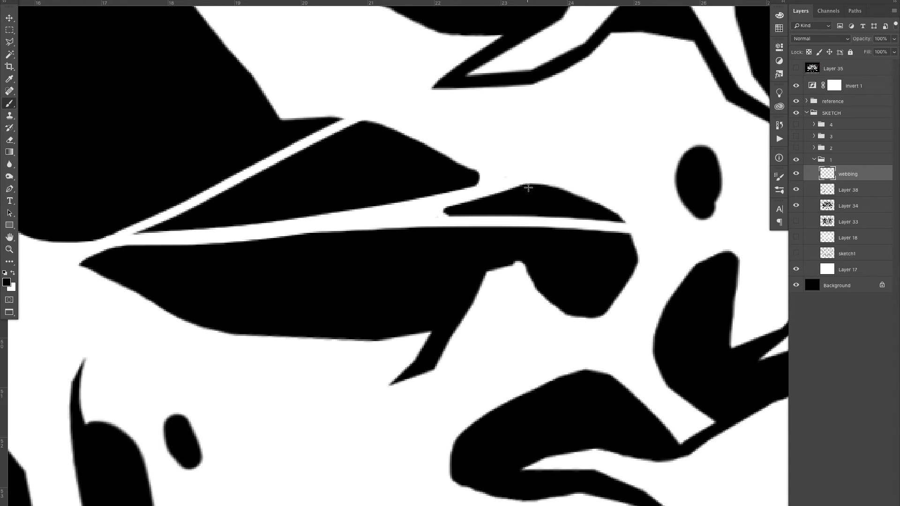
Step: Round the remaining sharp corners where the webbing strands meet each other and the hollow's edges
mouse_move(601, 224)
mouse_down()
mouse_move(625, 207)
mouse_move(616, 225)
mouse_move(612, 205)
mouse_move(628, 216)
mouse_move(606, 224)
mouse_move(646, 253)
mouse_up()
drag(255, 210, 366, 267)
mouse_move(217, 299)
mouse_down()
mouse_move(233, 285)
mouse_move(295, 292)
mouse_move(253, 289)
mouse_up()
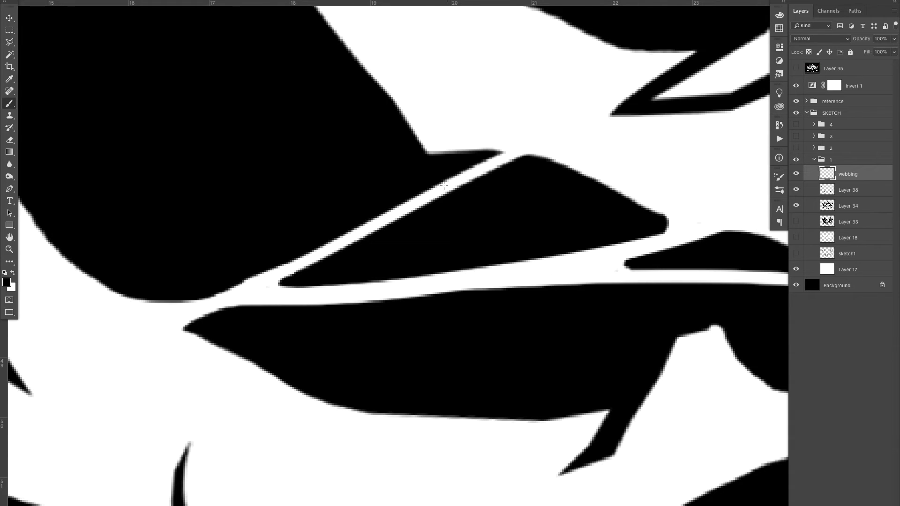
mouse_move(485, 168)
mouse_down()
mouse_move(493, 151)
mouse_move(461, 176)
mouse_move(551, 159)
mouse_move(453, 147)
mouse_move(409, 154)
mouse_move(161, 272)
mouse_up()
key(z)
mouse_move(298, 282)
mouse_down()
mouse_move(260, 298)
mouse_move(274, 296)
mouse_move(222, 267)
mouse_move(262, 191)
mouse_move(322, 269)
mouse_up()
key(b)
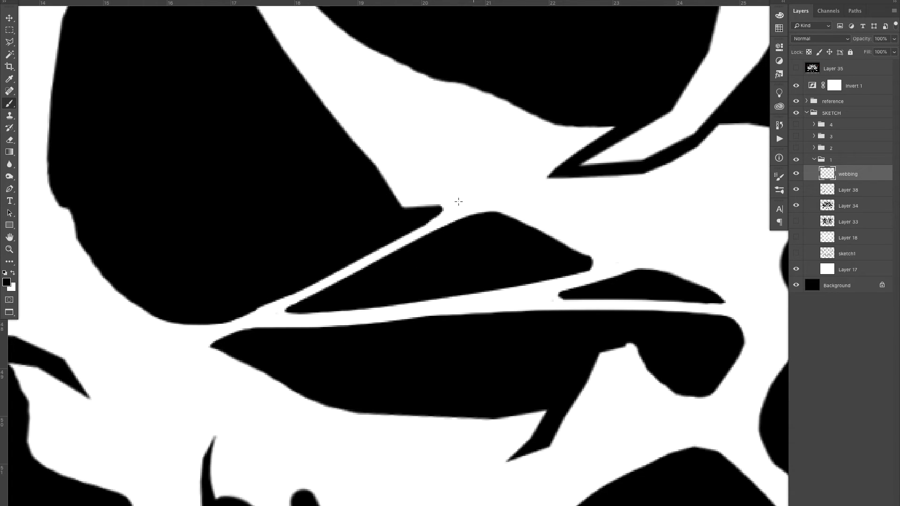
Step: Add more fine webbing strokes inside the left hollow, undoing the misplaced ones
drag(350, 300, 222, 228)
key(z)
drag(285, 237, 306, 240)
click(306, 240)
drag(288, 183, 277, 254)
key(b)
drag(239, 222, 319, 270)
key(ctrl+z)
mouse_move(261, 222)
mouse_down()
mouse_move(265, 265)
mouse_move(321, 280)
mouse_up()
drag(373, 229, 490, 211)
key(ctrl+z)
mouse_move(270, 220)
mouse_down()
mouse_move(300, 274)
mouse_move(347, 230)
mouse_up()
Step: Touch up the left webbing with a short brush stroke and check it against the whole logo
key(z)
mouse_move(440, 231)
mouse_down()
mouse_move(377, 250)
mouse_move(393, 249)
mouse_up()
drag(462, 241, 273, 256)
mouse_move(273, 256)
mouse_down()
mouse_move(238, 259)
mouse_move(255, 259)
mouse_move(345, 206)
mouse_up()
drag(295, 156, 274, 258)
mouse_move(272, 258)
mouse_down()
mouse_move(326, 234)
mouse_move(284, 236)
mouse_up()
key(b)
mouse_move(416, 254)
mouse_down()
mouse_move(416, 229)
mouse_move(419, 240)
mouse_move(435, 230)
mouse_up()
key(z)
drag(495, 244, 378, 314)
drag(411, 280, 234, 293)
drag(330, 295, 349, 294)
drag(375, 290, 259, 296)
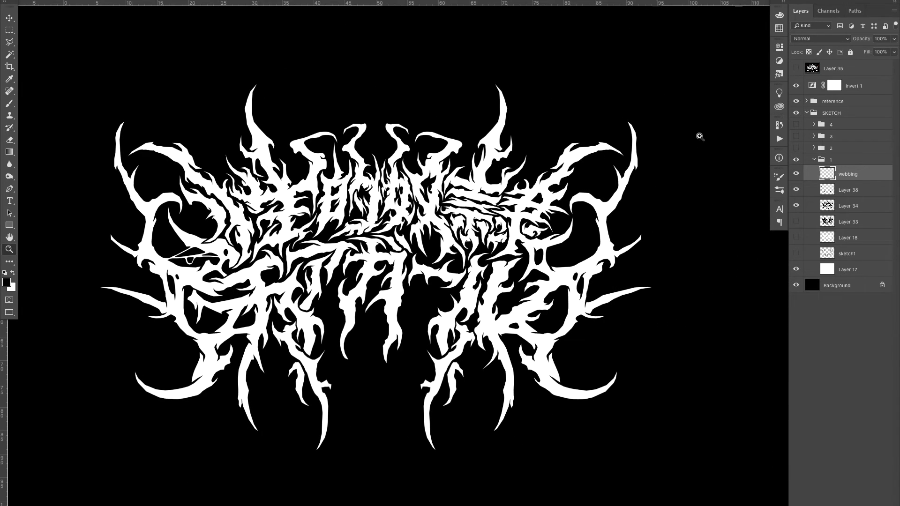
Step: Try mirroring the webbing onto the logo's right half with the Flip Left action, inspect it, and undo the mirroring
click(779, 139)
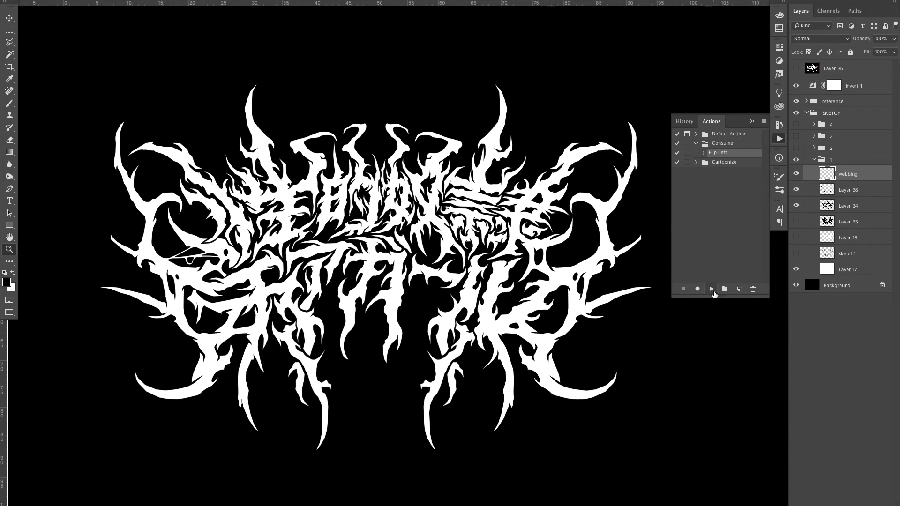
click(712, 290)
click(779, 138)
alt+click(495, 266)
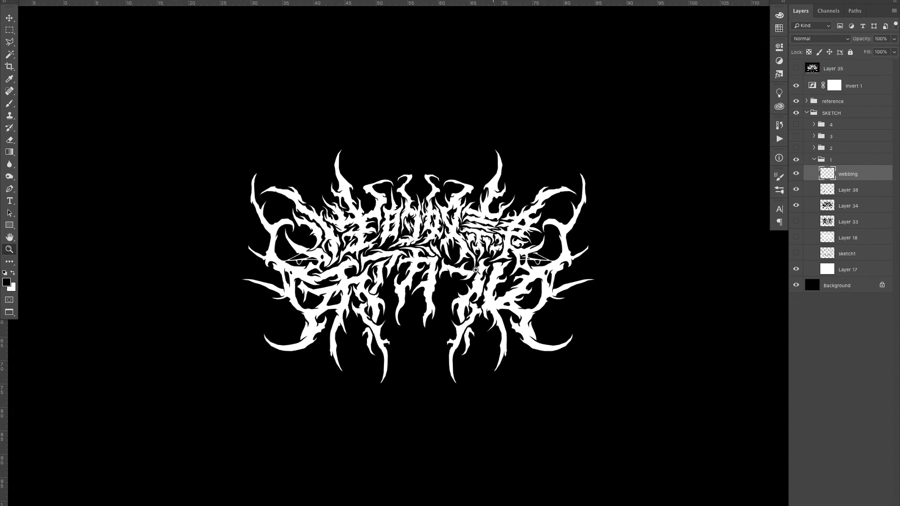
drag(475, 271, 509, 266)
drag(579, 257, 527, 227)
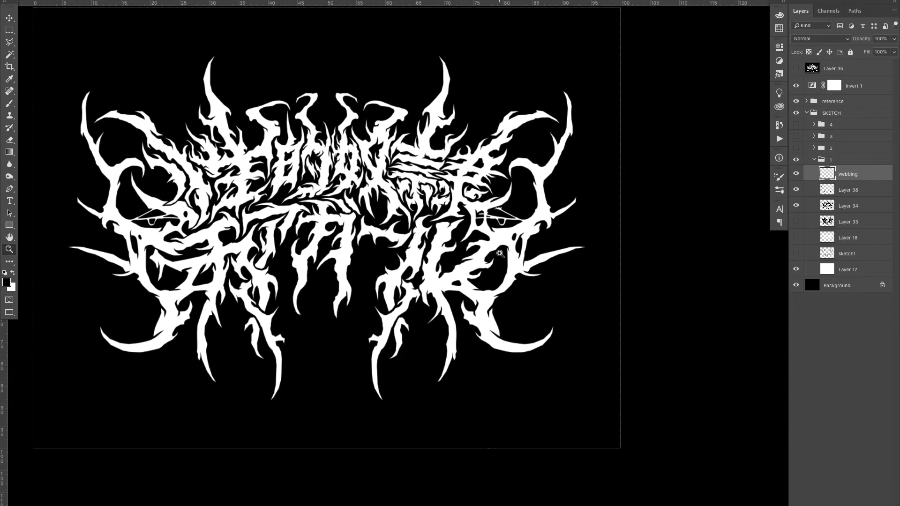
drag(501, 254, 546, 247)
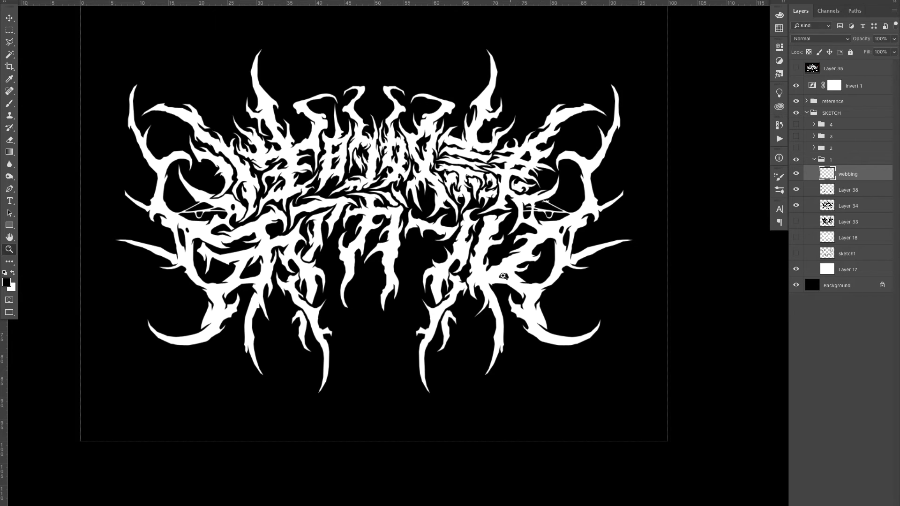
key(ctrl+shift+alt+n)
key(ctrl+z)
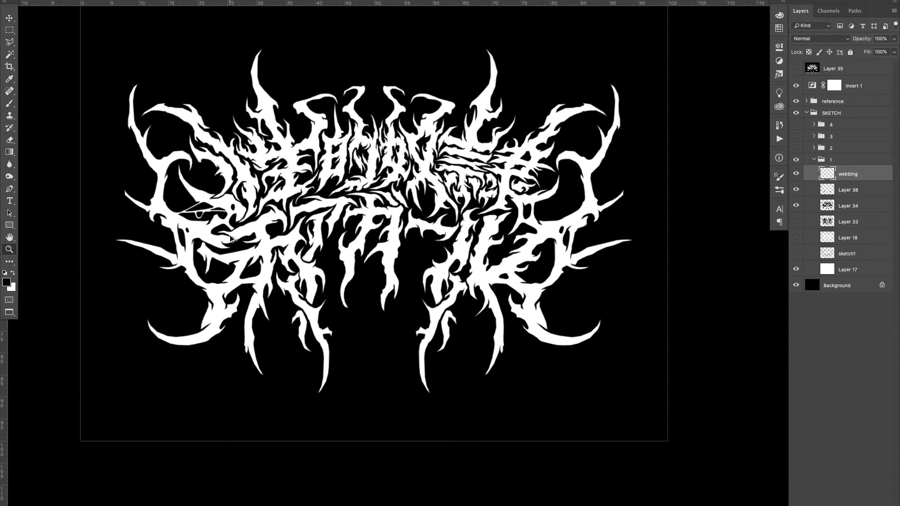
Step: Touch up the diagonal and horizontal webbing strands in the left hollow with brush strokes, and review the whole logo
key(ctrl+z)
click(252, 221)
mouse_move(165, 207)
mouse_down()
mouse_move(229, 229)
mouse_move(309, 215)
mouse_move(334, 230)
mouse_up()
key(b)
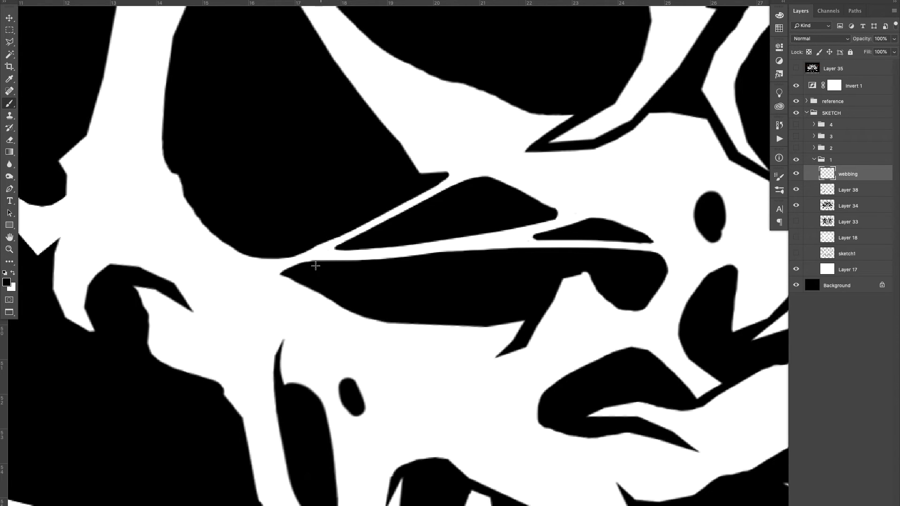
drag(264, 270, 431, 185)
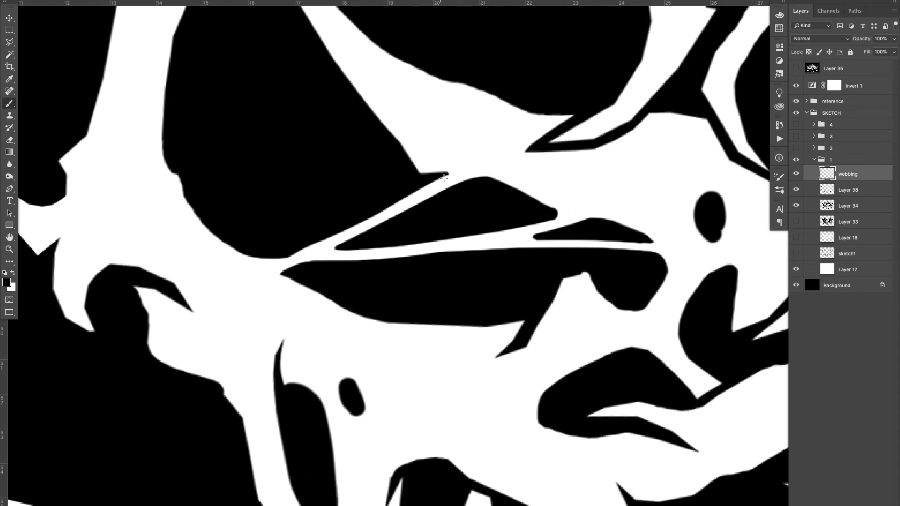
drag(312, 248, 242, 261)
mouse_move(497, 244)
mouse_down()
mouse_move(660, 249)
mouse_move(594, 274)
mouse_move(331, 264)
mouse_up()
key(z)
drag(398, 231, 204, 237)
drag(457, 260, 338, 231)
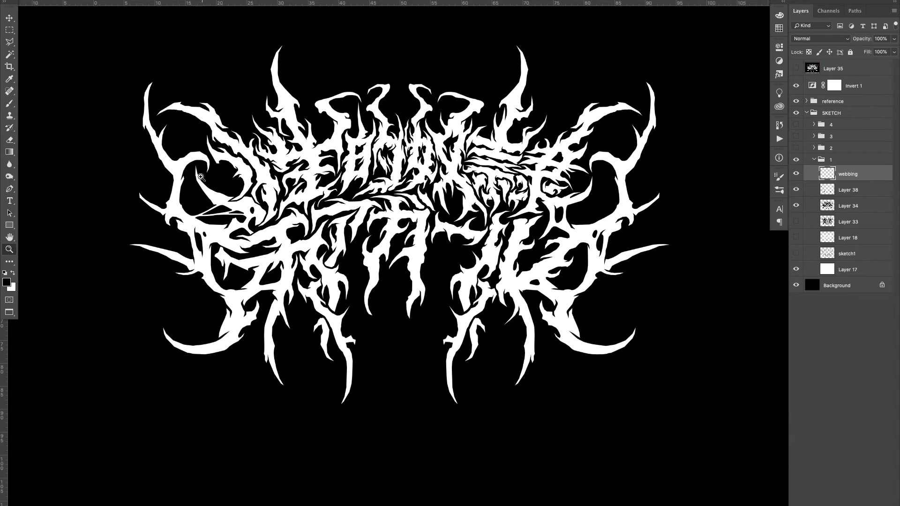
mouse_move(272, 195)
mouse_down()
mouse_move(225, 197)
mouse_move(281, 193)
mouse_up()
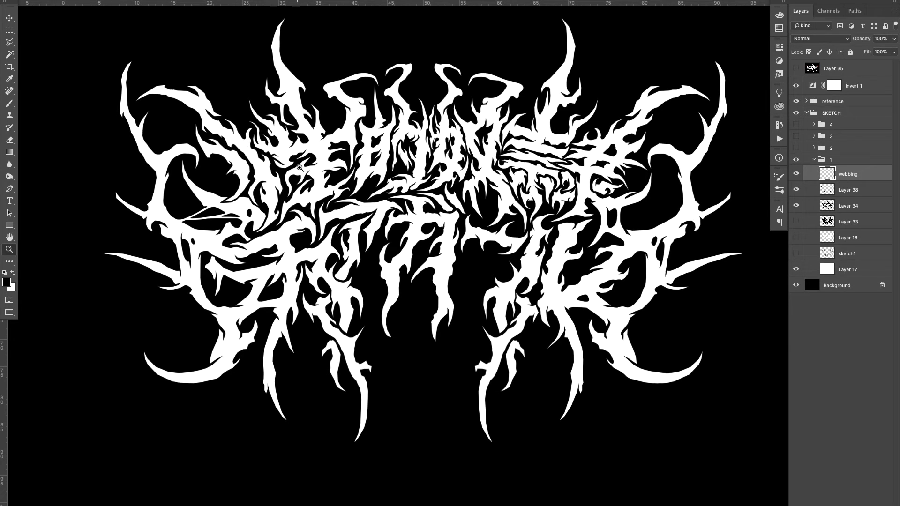
Step: Carve a small curved hook into the right end of the triangular webbing gap, undoing the misplaced strokes
mouse_move(213, 157)
mouse_down()
mouse_move(300, 205)
mouse_move(285, 217)
mouse_move(302, 215)
mouse_up()
key(x)
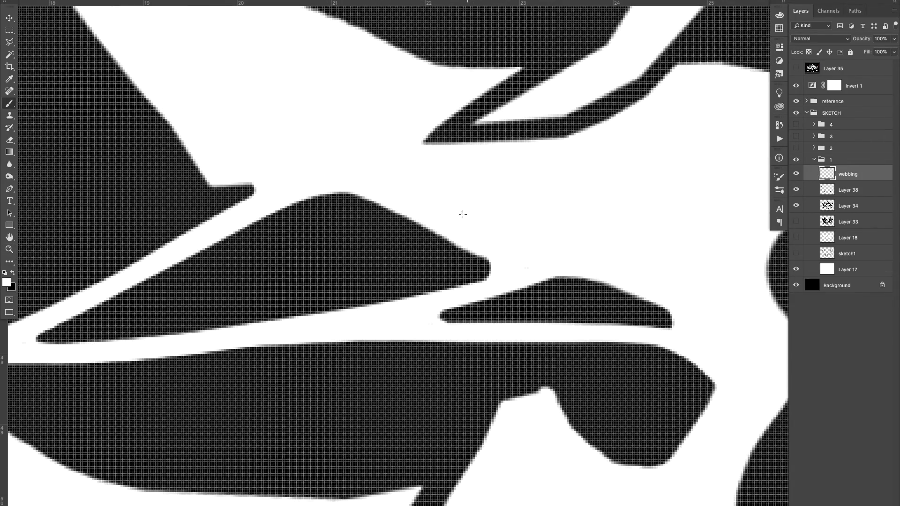
drag(469, 199, 483, 255)
key(ctrl+z)
drag(471, 200, 485, 257)
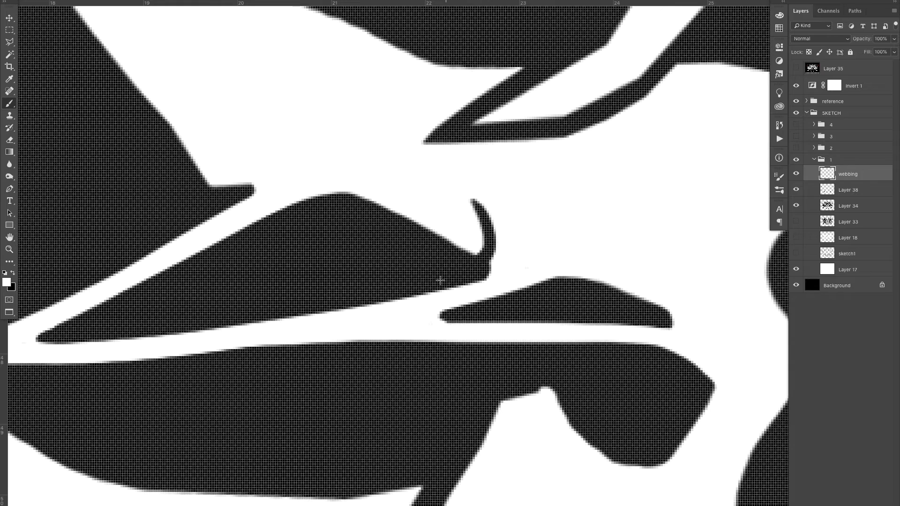
key(ctrl+z)
mouse_move(482, 200)
mouse_down()
mouse_move(493, 238)
mouse_move(462, 267)
mouse_up()
key(ctrl+z)
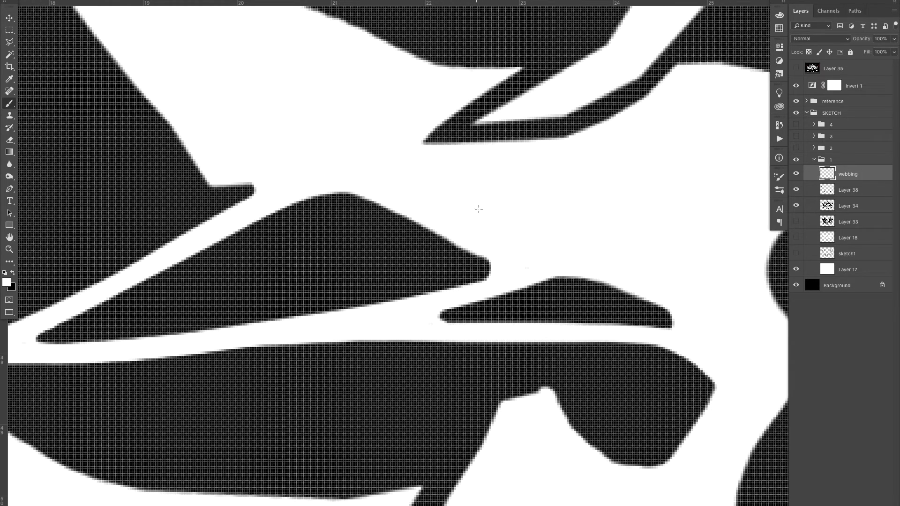
mouse_move(485, 223)
mouse_down()
mouse_move(480, 275)
mouse_move(457, 283)
mouse_up()
key(ctrl+z)
mouse_move(485, 223)
mouse_down()
mouse_move(465, 276)
mouse_move(492, 219)
mouse_move(519, 227)
mouse_move(432, 269)
mouse_up()
Step: Refine the hooked end and upper edge of the triangular gap with alternating black and white brush strokes
key(x)
key(z)
drag(519, 218, 362, 239)
drag(363, 239, 438, 208)
key(b)
key(x)
drag(370, 177, 295, 196)
key(ctrl+z)
mouse_move(382, 181)
mouse_down()
mouse_move(305, 190)
mouse_move(254, 223)
mouse_up()
key(x)
drag(343, 176, 386, 181)
drag(413, 211, 344, 235)
drag(496, 223, 375, 227)
drag(376, 227, 339, 229)
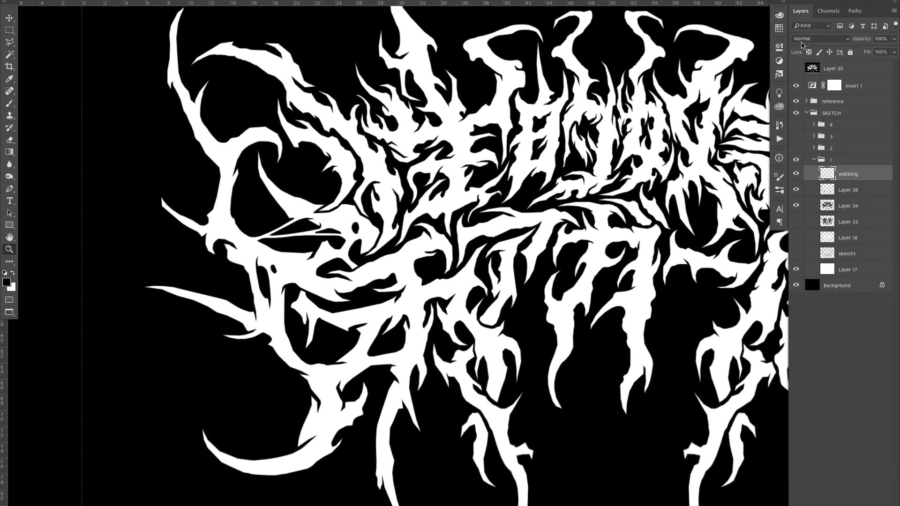
Step: Load the RGB channel as a selection, look over the logo outline, and clear the selection
click(827, 13)
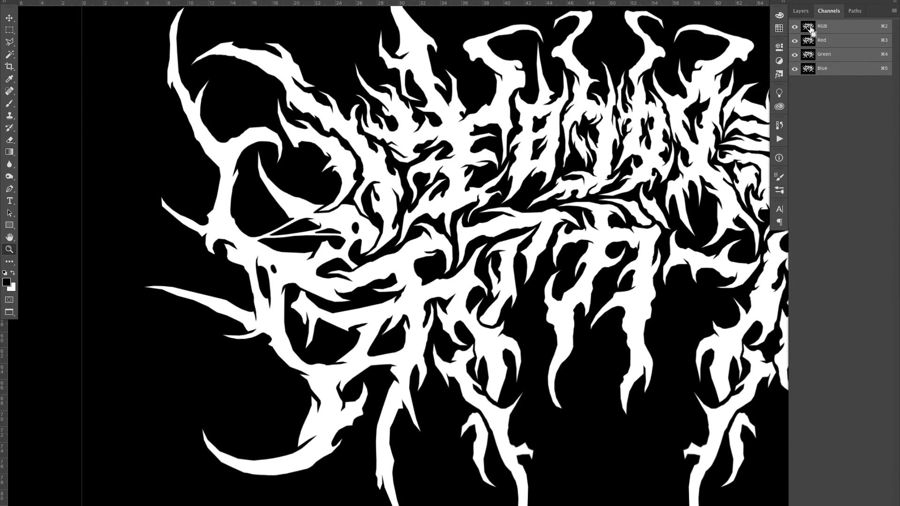
drag(530, 176, 512, 179)
drag(511, 179, 445, 195)
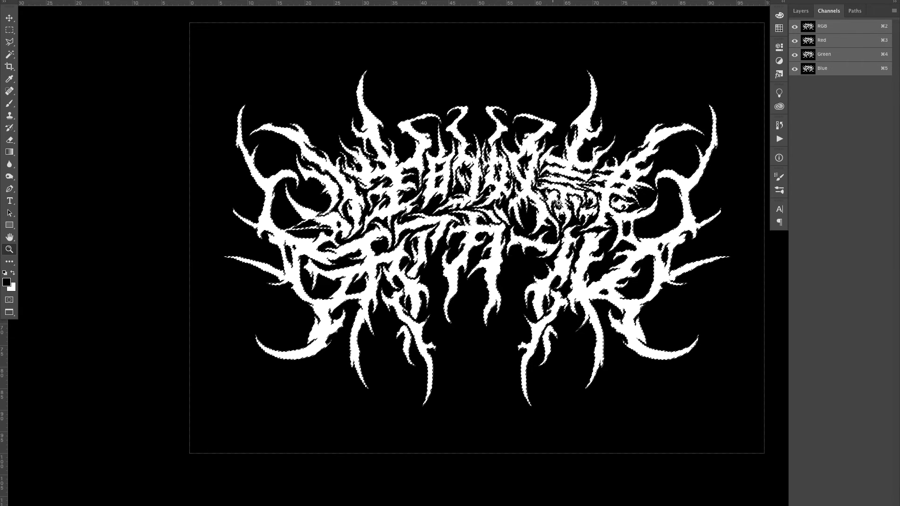
key(super+d)
drag(333, 242, 371, 204)
click(801, 10)
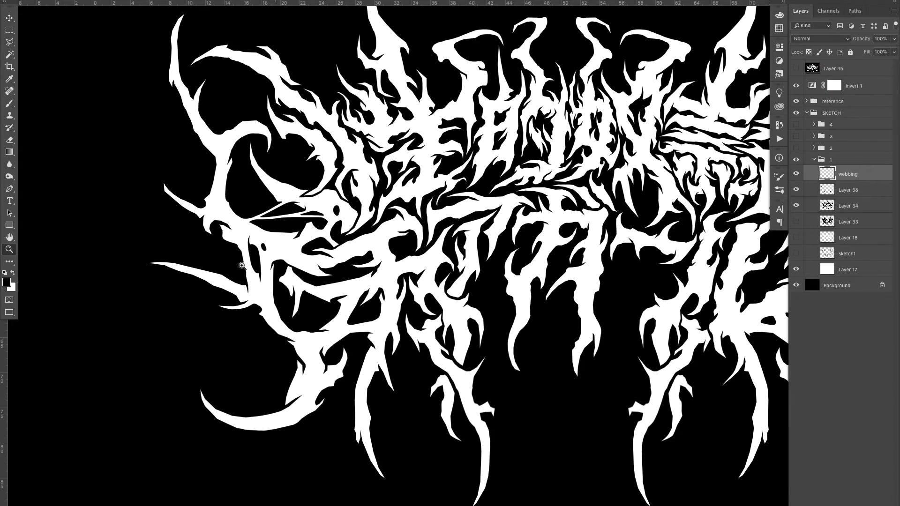
Step: Paint a thin, slightly sagging strand across the left hollow from the outer edge to the curved spike, undoing weaker attempts
drag(226, 236, 267, 201)
drag(320, 152, 256, 210)
mouse_move(226, 221)
mouse_down()
mouse_move(255, 192)
mouse_move(323, 258)
mouse_move(324, 295)
mouse_up()
key(x)
key(b)
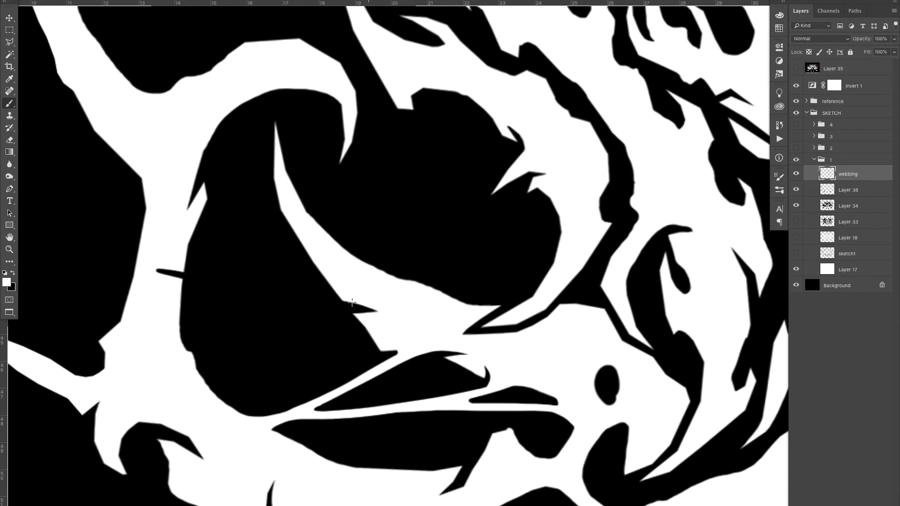
key(x)
drag(183, 271, 339, 295)
key(ctrl+z)
drag(185, 256, 335, 287)
key(ctrl+z)
drag(185, 267, 398, 271)
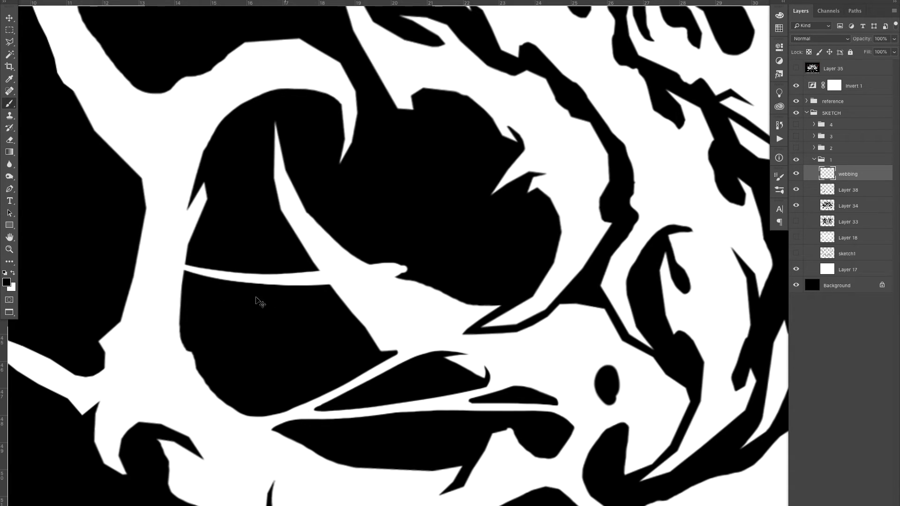
key(ctrl+z)
drag(183, 282, 331, 287)
Step: Round the corners where the new cross strand meets the hollow's outer edge and the curved spike
key(z)
click(209, 303)
key(b)
mouse_move(160, 274)
mouse_down()
mouse_move(192, 268)
mouse_move(168, 202)
mouse_up()
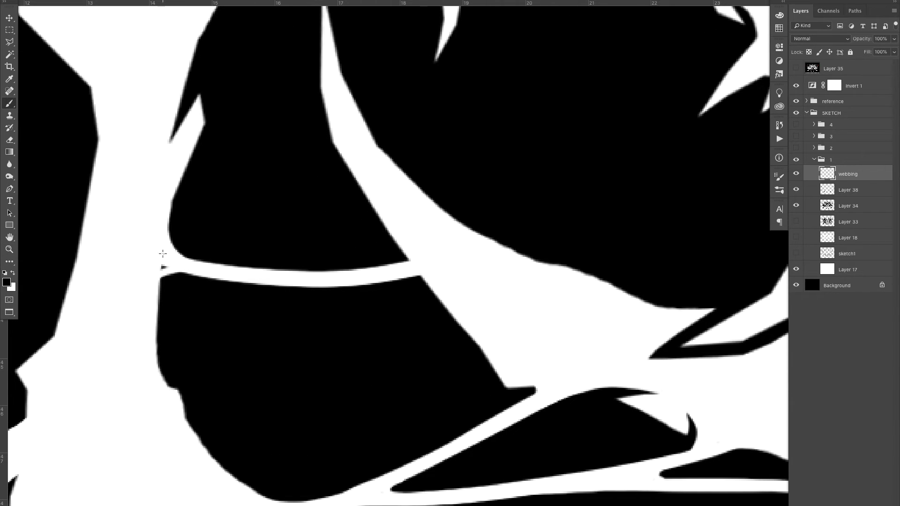
drag(185, 273, 161, 291)
mouse_move(378, 264)
mouse_down()
mouse_move(398, 248)
mouse_move(424, 281)
mouse_up()
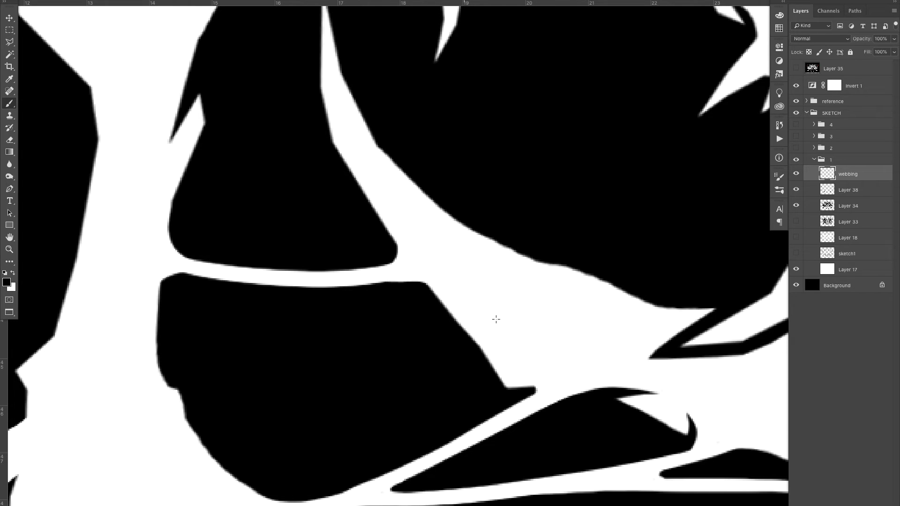
Step: Paint a curved diagonal strand from the cross strand down to the hollow's left edge, undoing the misplaced attempts
drag(383, 301, 286, 335)
drag(322, 306, 252, 292)
drag(300, 287, 358, 250)
mouse_move(359, 247)
mouse_down()
mouse_move(411, 186)
mouse_move(468, 161)
mouse_move(277, 333)
mouse_up()
key(ctrl+z)
drag(441, 201, 272, 346)
key(ctrl+z)
drag(486, 186, 273, 354)
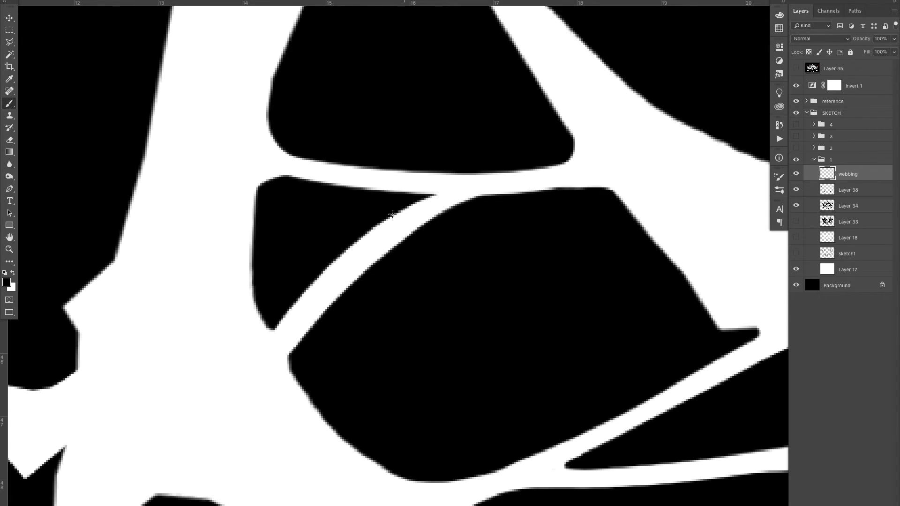
Step: Round the corners of the small gap and the joints around the curved diagonal strand, and inspect the webbing
mouse_move(374, 233)
mouse_down()
mouse_move(383, 185)
mouse_move(375, 235)
mouse_move(390, 229)
mouse_move(405, 200)
mouse_move(439, 192)
mouse_up()
mouse_move(248, 317)
mouse_down()
mouse_move(290, 314)
mouse_move(328, 282)
mouse_up()
drag(294, 310, 243, 311)
drag(231, 272, 265, 320)
key(ctrl+z)
key(ctrl+z)
mouse_move(239, 292)
mouse_down()
mouse_move(315, 303)
mouse_move(307, 396)
mouse_up()
click(271, 328)
key(z)
drag(362, 256, 420, 230)
click(421, 229)
click(240, 297)
mouse_move(250, 287)
mouse_down()
mouse_move(316, 210)
mouse_move(317, 351)
mouse_move(246, 378)
mouse_up()
click(295, 223)
Step: Paint a vertical strand and a sloping cross strand beneath it in the hollow right of the curved spike, undoing misplaced strokes
key(b)
key(z)
drag(397, 281, 372, 181)
mouse_move(399, 202)
mouse_down()
mouse_move(358, 220)
mouse_move(400, 193)
mouse_move(342, 261)
mouse_up()
key(b)
mouse_move(366, 103)
mouse_down()
mouse_move(364, 238)
mouse_move(366, 170)
mouse_move(375, 224)
mouse_up()
key(ctrl+z)
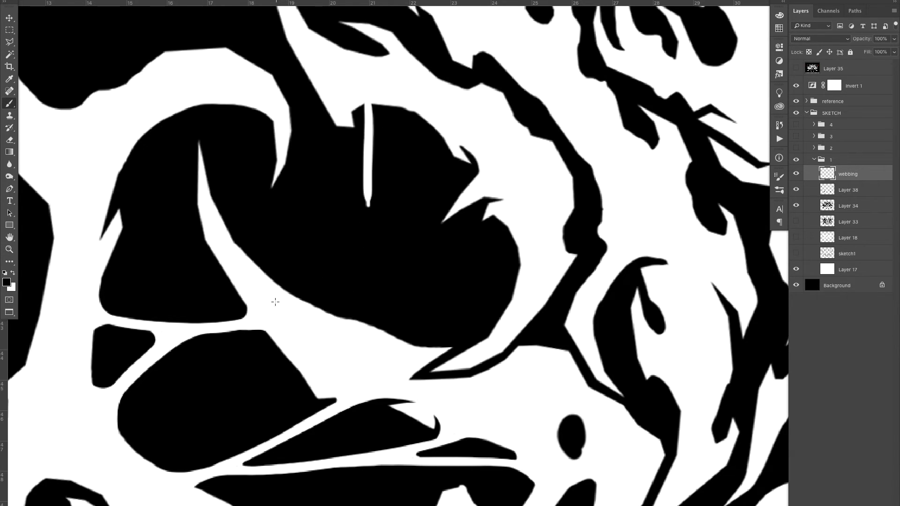
drag(281, 287, 446, 141)
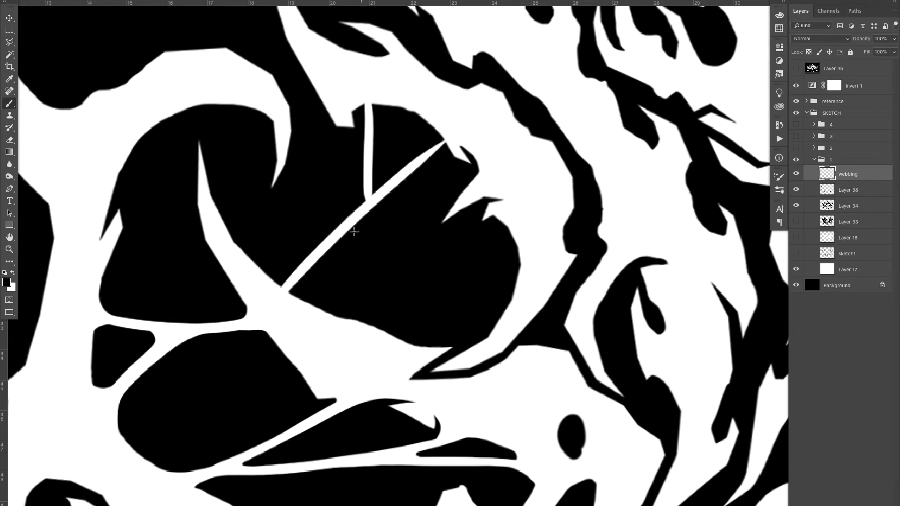
key(ctrl+z)
drag(226, 239, 434, 183)
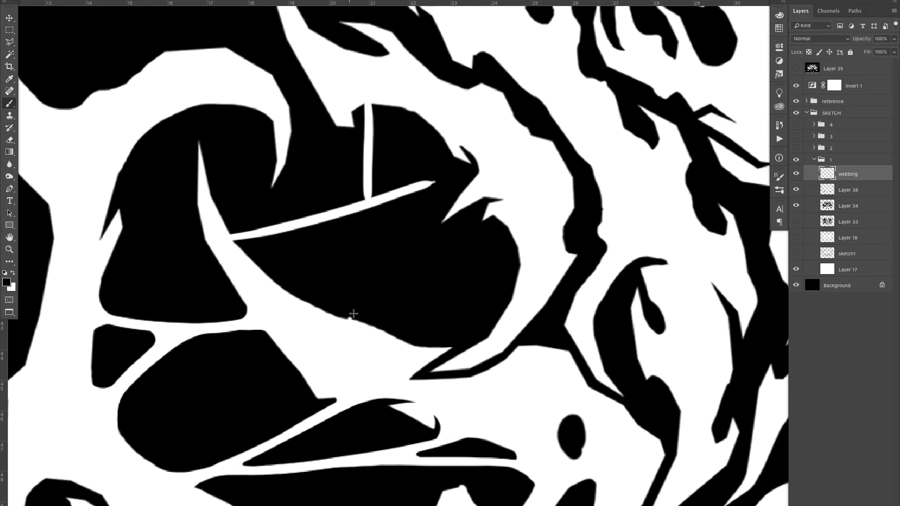
Step: Paint a long curved strand crossing the sloping strand's end, and branch a shorter strand from it to the hollow's right edge
drag(351, 319, 461, 147)
key(ctrl+z)
drag(357, 320, 434, 128)
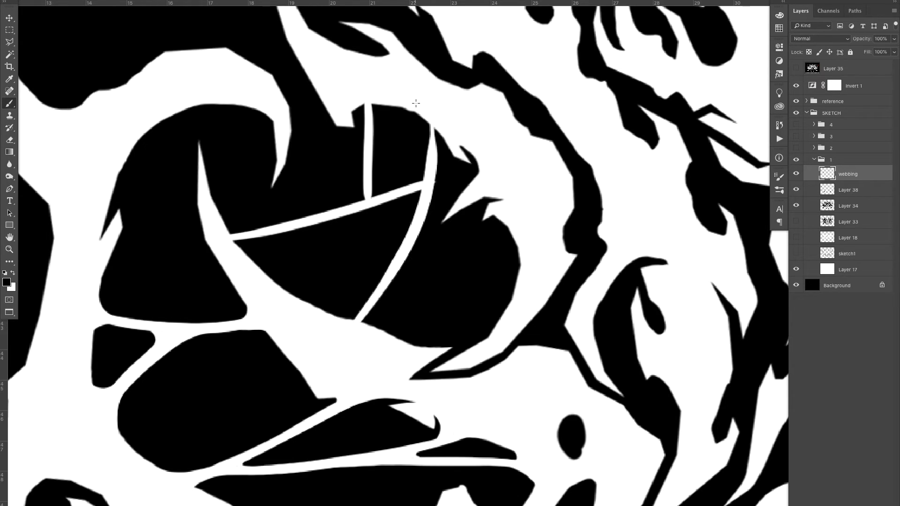
key(ctrl+space)
mouse_move(420, 241)
mouse_down()
mouse_move(351, 241)
mouse_move(389, 240)
mouse_up()
drag(379, 209, 485, 271)
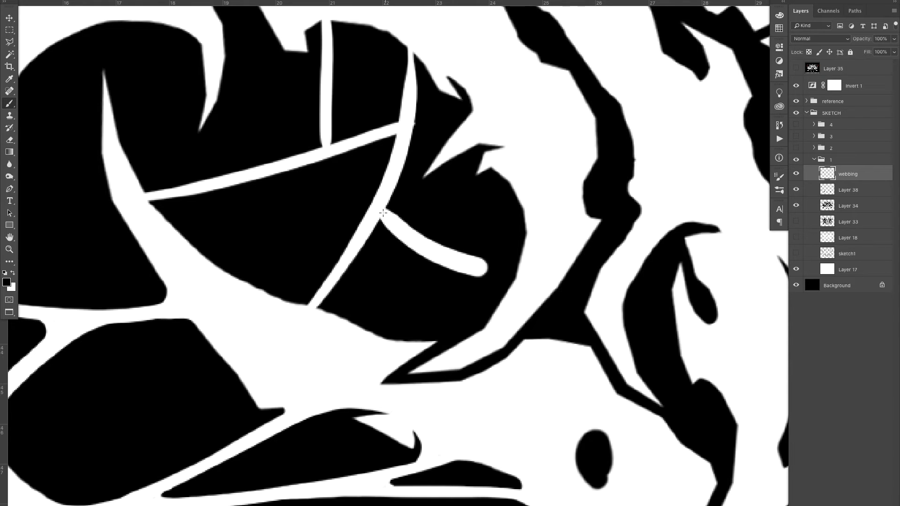
key(ctrl+z)
mouse_move(382, 210)
mouse_down()
mouse_move(511, 248)
mouse_move(342, 229)
mouse_move(329, 239)
mouse_up()
key(ctrl+space)
key(space)
drag(402, 224, 366, 206)
Step: Round the corners at the vertical strand's lower joint and at its upper end on the hollow's edge
key(ctrl+space)
drag(265, 177, 308, 168)
drag(286, 239, 310, 218)
key(space)
mouse_move(251, 227)
mouse_down()
mouse_move(303, 220)
mouse_move(274, 274)
mouse_up()
key(b)
key(ctrl+z)
drag(311, 216, 282, 275)
drag(319, 215, 347, 256)
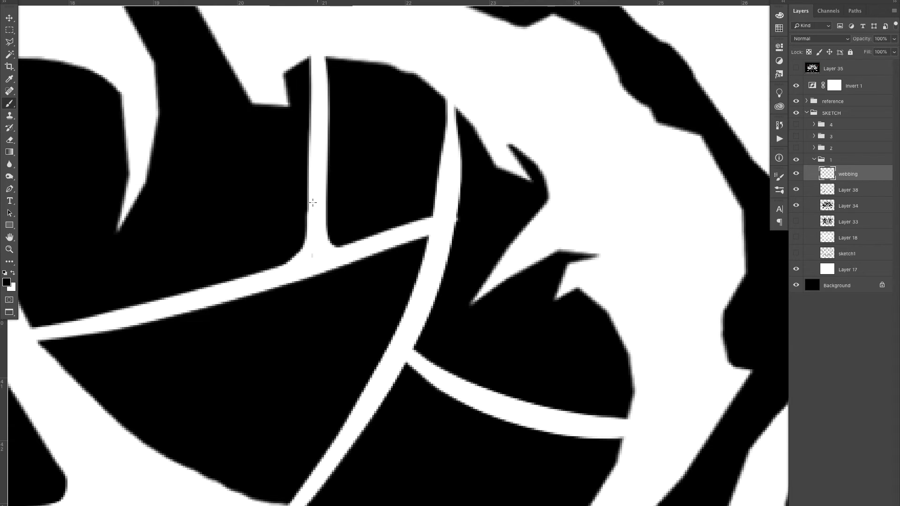
drag(311, 97, 304, 58)
mouse_move(322, 105)
mouse_down()
mouse_move(375, 61)
mouse_move(389, 64)
mouse_up()
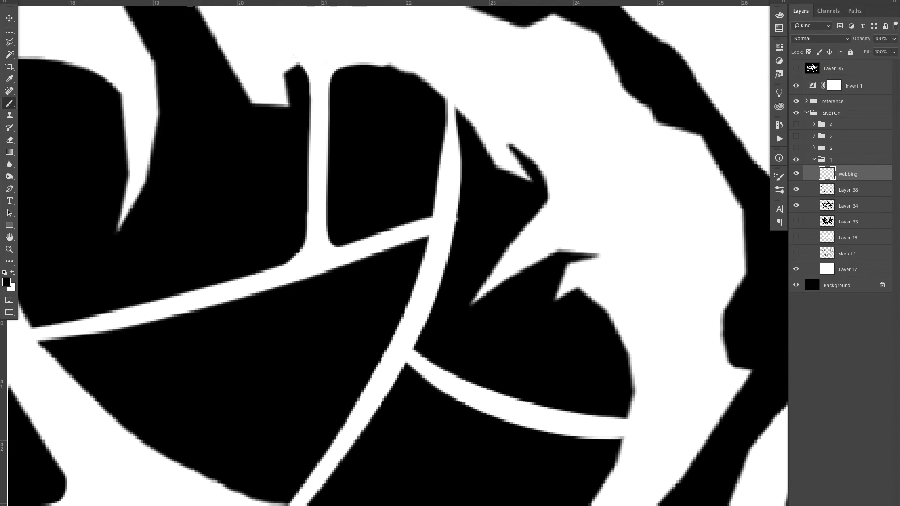
Step: Smooth the joint between the sloping and long curved strands, and blend the curved strand's upper end into the hollow's edge
drag(426, 228, 438, 158)
drag(419, 238, 431, 264)
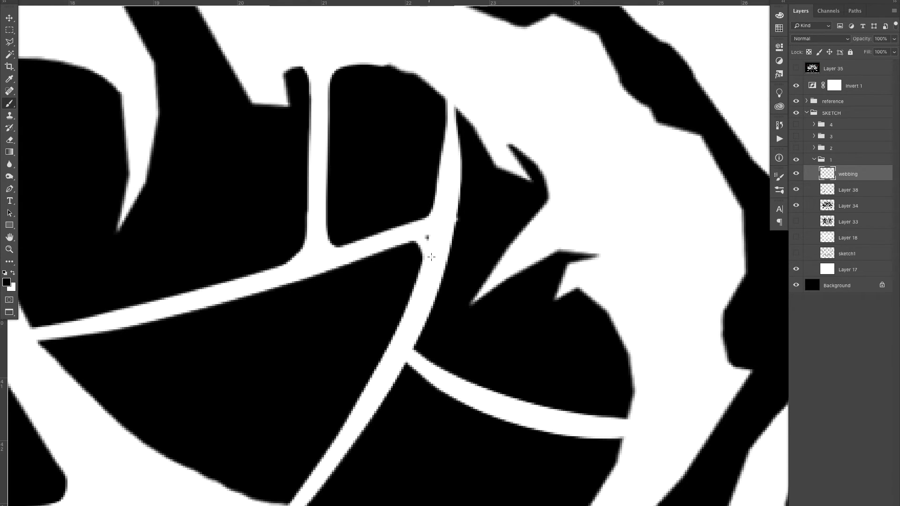
drag(453, 188, 496, 131)
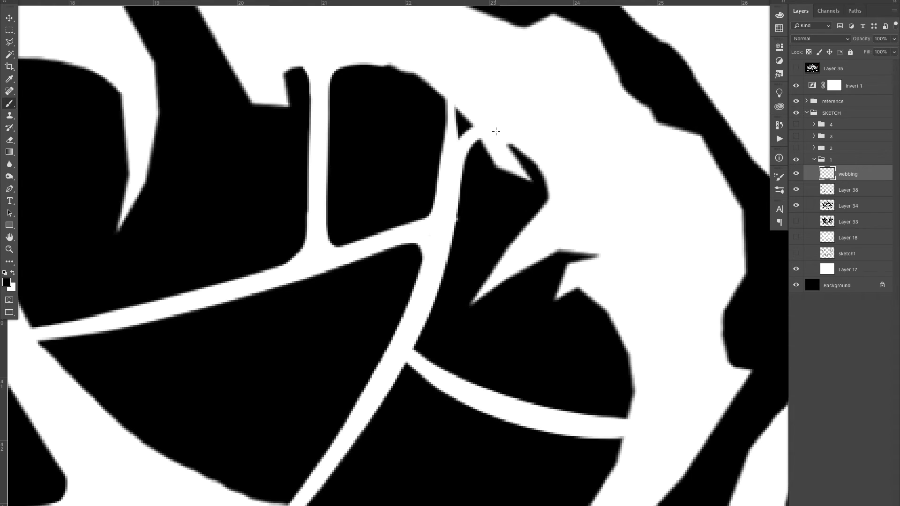
drag(448, 154, 421, 55)
drag(448, 117, 474, 111)
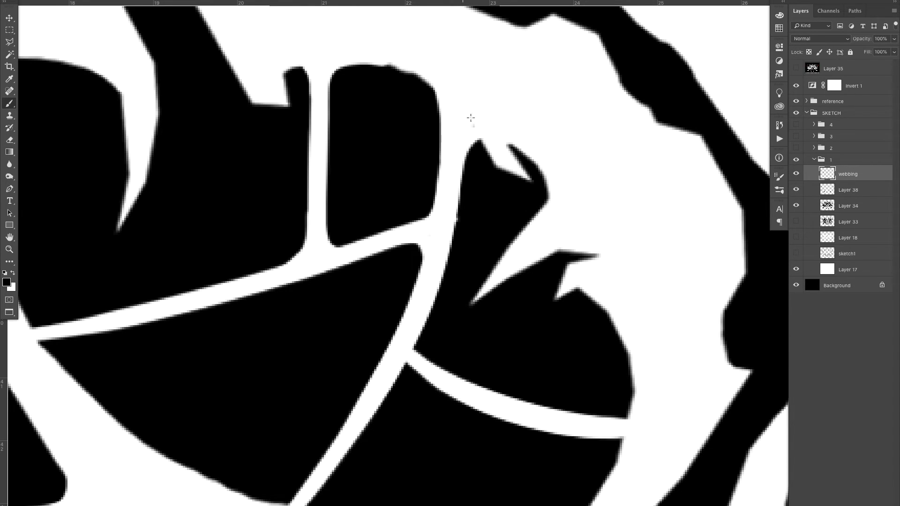
Step: Round the corners at both ends of the right branch strand and at the lower end of the long curved strand
drag(438, 264, 466, 153)
mouse_move(411, 273)
mouse_down()
mouse_move(457, 267)
mouse_move(454, 182)
mouse_up()
drag(435, 255, 425, 257)
mouse_move(376, 337)
mouse_down()
mouse_move(334, 394)
mouse_move(280, 396)
mouse_move(330, 368)
mouse_up()
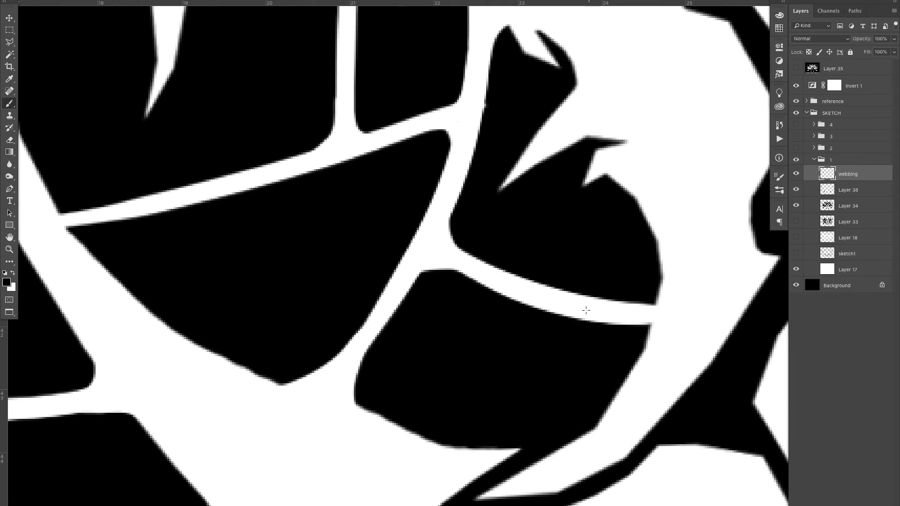
drag(587, 309, 633, 394)
drag(612, 310, 673, 275)
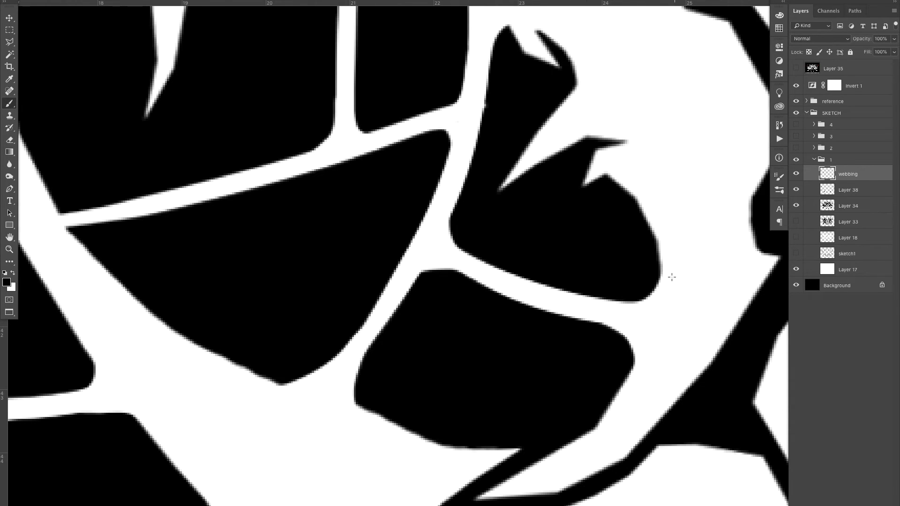
Step: Round the corners where the sloping strand meets the curved spike, and check the webbing at logo scale
mouse_move(276, 229)
mouse_down()
mouse_move(378, 285)
mouse_move(459, 312)
mouse_up()
mouse_move(309, 297)
mouse_down()
mouse_move(274, 336)
mouse_move(271, 306)
mouse_move(242, 309)
mouse_up()
mouse_move(217, 272)
mouse_down()
mouse_move(346, 286)
mouse_move(261, 323)
mouse_up()
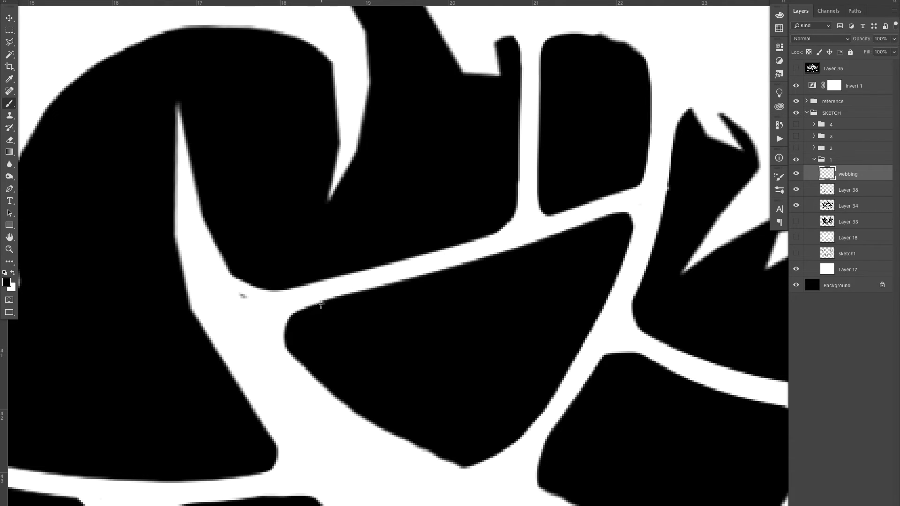
drag(307, 300, 299, 387)
key(z)
drag(388, 280, 256, 287)
drag(391, 256, 414, 251)
drag(251, 235, 329, 170)
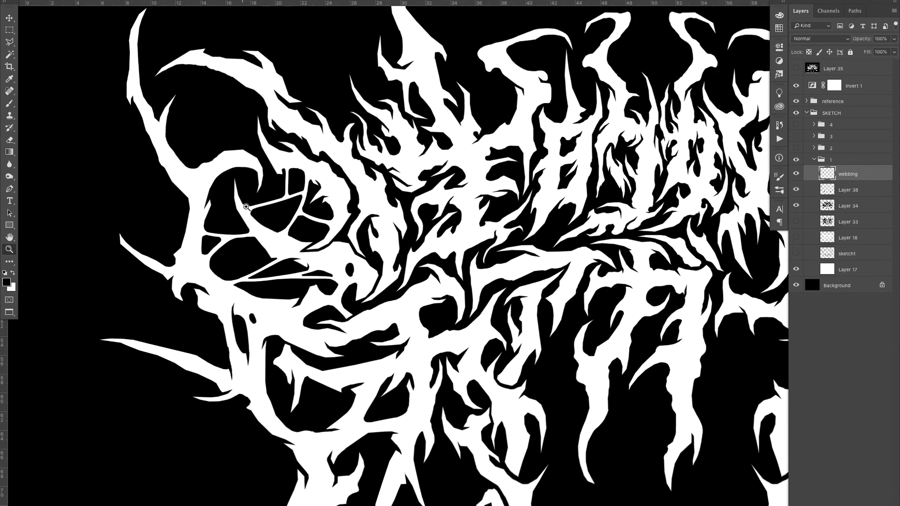
drag(243, 207, 322, 177)
Step: Paint a thin diagonal strand through the large central gap from its lower left edge to the sloping strand, undoing misplaced attempts
key(b)
drag(484, 158, 286, 302)
key(super+z)
drag(528, 142, 283, 304)
key(super+z)
mouse_move(463, 170)
mouse_down()
mouse_move(287, 283)
mouse_move(501, 159)
mouse_up()
key(super+z)
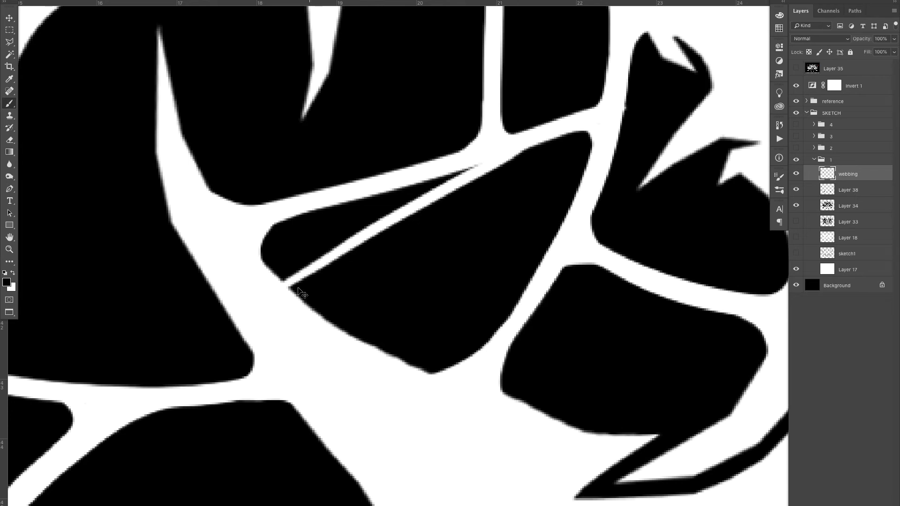
key(super+z)
drag(287, 286, 501, 146)
Step: Round the sharp corners at both ends of the thin diagonal strand in the central gap
drag(422, 180, 435, 178)
mouse_move(291, 281)
mouse_down()
mouse_move(317, 276)
mouse_move(298, 296)
mouse_move(318, 284)
mouse_move(429, 185)
mouse_move(418, 175)
mouse_up()
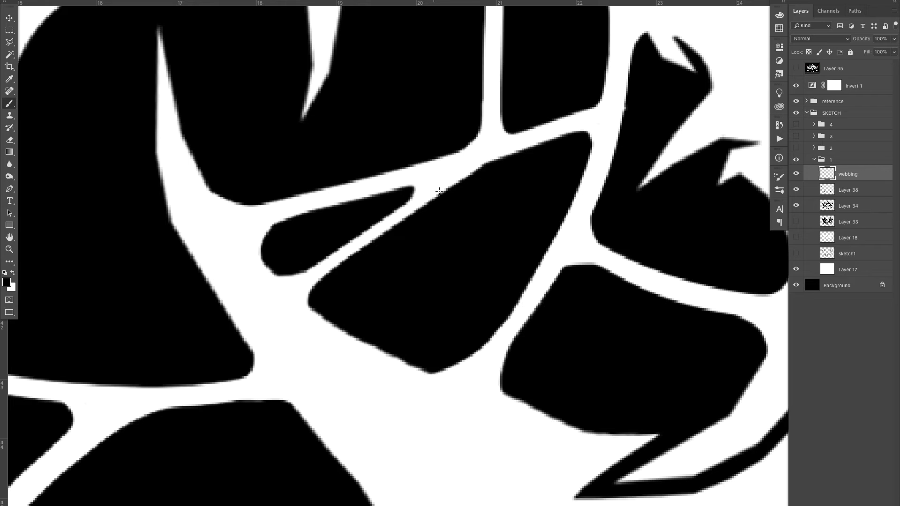
key(ctrl+z)
mouse_move(422, 205)
mouse_down()
mouse_move(540, 146)
mouse_move(354, 269)
mouse_up()
Step: Paint a thin diagonal strand across the upper gap from the vertical strand to the hollow's upper edge, redoing the first attempt
key(z)
drag(408, 235, 475, 146)
drag(340, 138, 371, 90)
key(b)
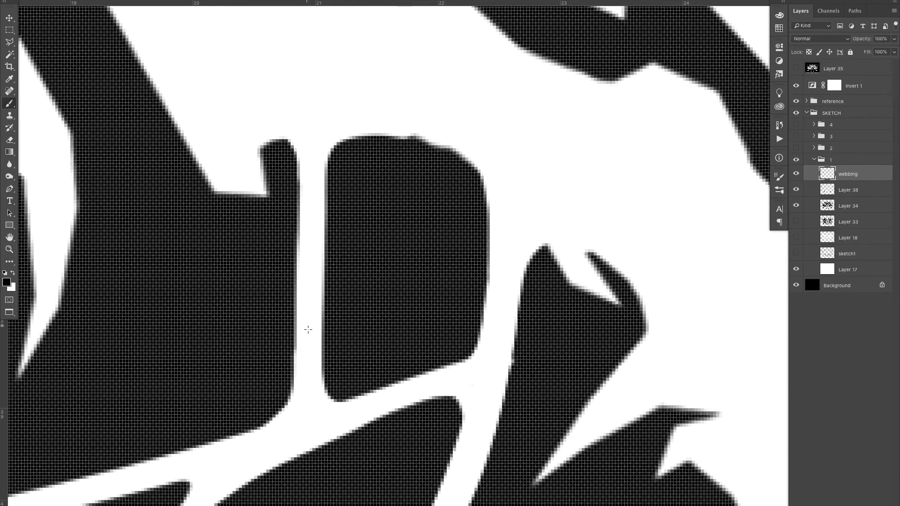
drag(306, 324, 424, 116)
key(ctrl+z)
drag(305, 348, 405, 132)
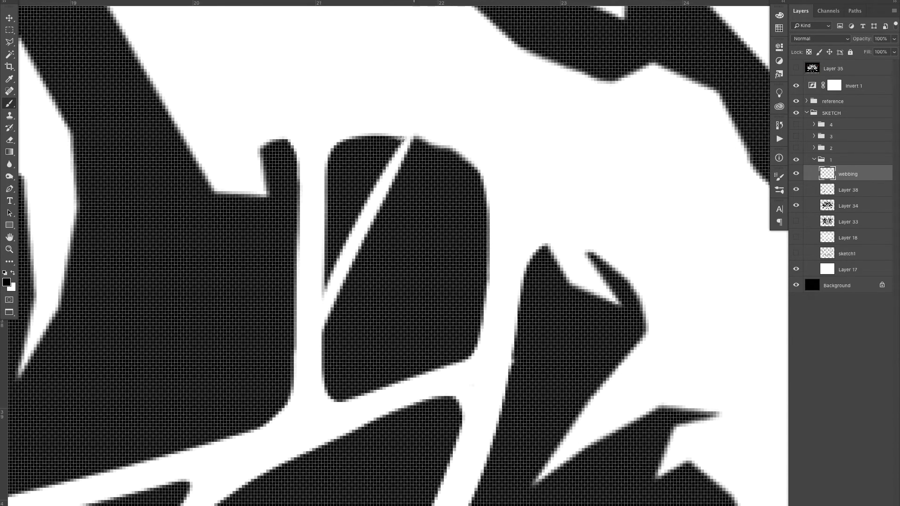
Step: Round the corners at both ends of the upper gap's thin diagonal strand and check the webbing at logo scale
drag(324, 276, 336, 266)
drag(326, 324, 324, 290)
mouse_move(382, 184)
mouse_down()
mouse_move(392, 130)
mouse_move(387, 181)
mouse_move(466, 147)
mouse_move(424, 138)
mouse_up()
key(z)
drag(482, 120, 415, 157)
drag(447, 194, 303, 277)
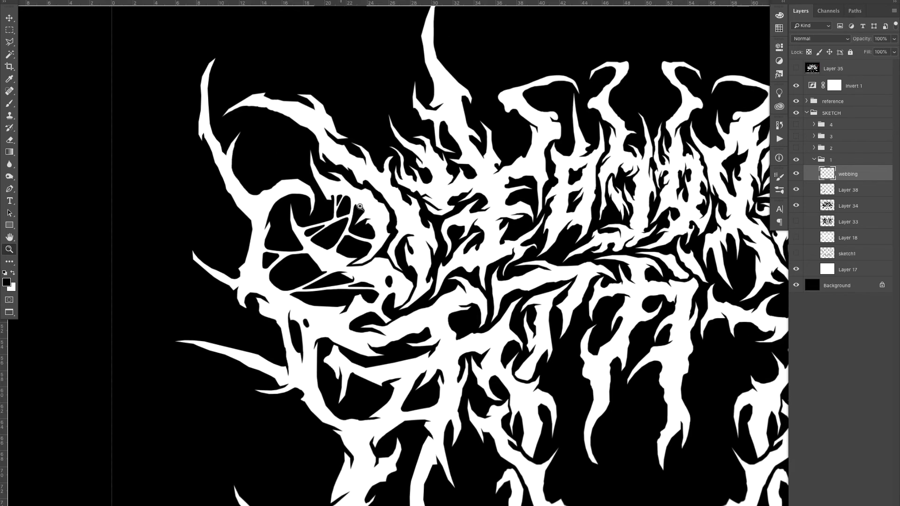
drag(323, 230, 375, 225)
mouse_move(371, 187)
mouse_down()
mouse_move(315, 255)
mouse_move(366, 263)
mouse_up()
Step: Paint a thin curved strand across the lower corner of the upper gap and round the corners where it joins
key(b)
mouse_move(205, 374)
mouse_down()
mouse_move(314, 277)
mouse_move(363, 214)
mouse_up()
drag(358, 251, 322, 280)
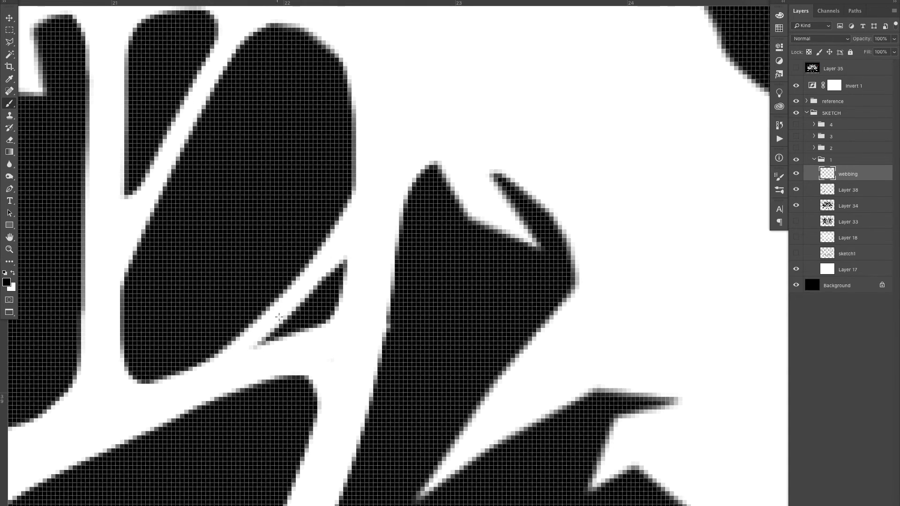
drag(279, 317, 253, 349)
key(z)
mouse_move(302, 322)
mouse_down()
mouse_move(199, 385)
mouse_move(261, 330)
mouse_move(296, 336)
mouse_up()
Step: Paint a short diagonal strand across the narrow gap beside the sloping strand, redoing the first attempt, and round its corners
key(b)
drag(317, 404, 416, 223)
key(ctrl+z)
drag(343, 350, 386, 264)
key(z)
click(362, 313)
mouse_move(362, 300)
mouse_down()
mouse_move(332, 337)
mouse_move(386, 260)
mouse_move(392, 227)
mouse_up()
mouse_move(377, 274)
mouse_down()
mouse_move(413, 250)
mouse_move(359, 289)
mouse_up()
Step: Paint a diagonal strand across the upper right corner of the lower central gap and round its end corners
key(z)
mouse_move(530, 344)
mouse_down()
mouse_move(403, 257)
mouse_move(312, 251)
mouse_up()
mouse_move(253, 223)
mouse_down()
mouse_move(330, 165)
mouse_move(409, 237)
mouse_up()
key(b)
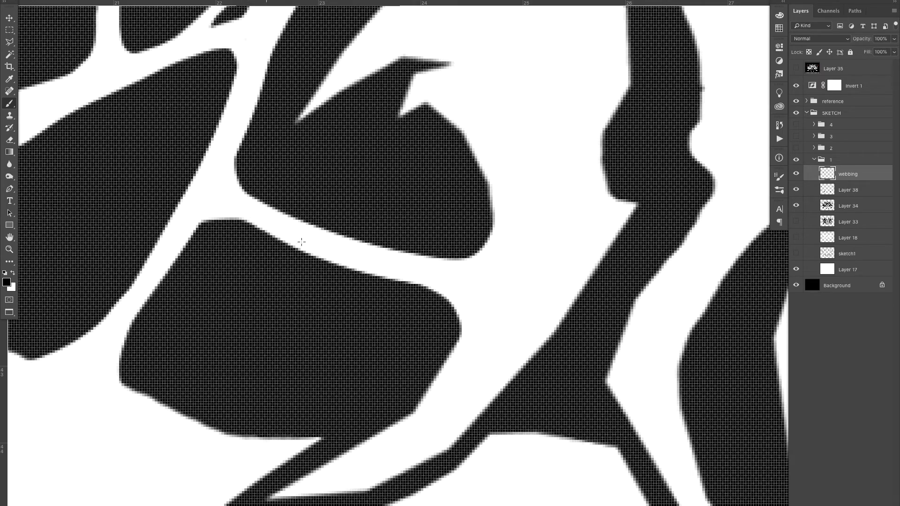
drag(296, 238, 455, 361)
drag(419, 327, 469, 300)
drag(435, 368, 443, 461)
drag(465, 382, 487, 326)
mouse_move(333, 272)
mouse_down()
mouse_move(321, 225)
mouse_move(341, 217)
mouse_move(301, 223)
mouse_move(293, 199)
mouse_up()
Step: Turn off the pixel grid overlay on the canvas
click(297, 0)
mouse_move(271, 0)
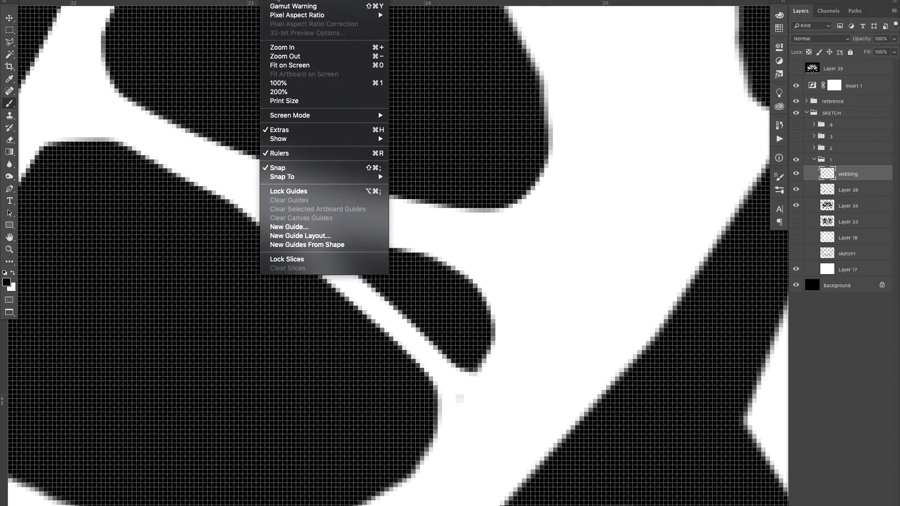
mouse_move(326, 116)
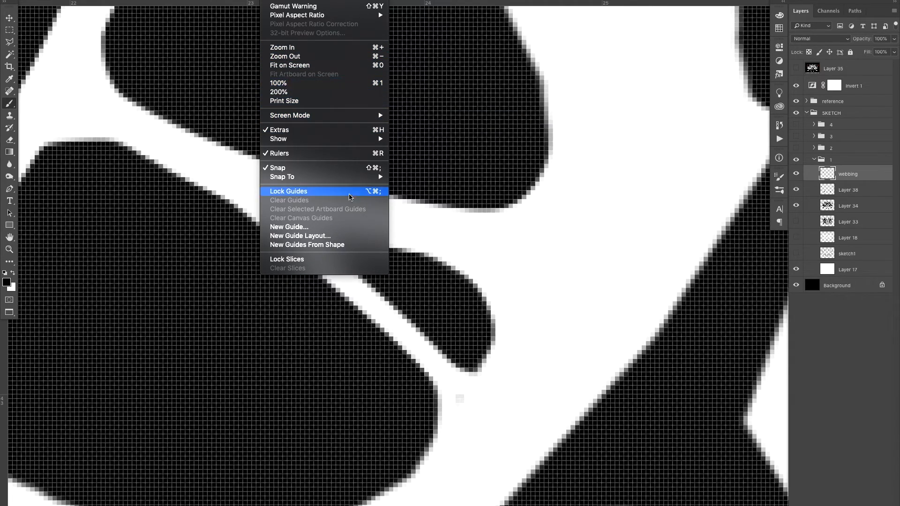
mouse_move(355, 138)
click(428, 246)
Step: Paint a thin curved strand across the upper left corner of the lower central gap, redoing the first attempt
key(z)
drag(494, 257, 420, 323)
drag(485, 298, 396, 224)
mouse_move(287, 223)
mouse_down()
mouse_move(448, 148)
mouse_move(217, 228)
mouse_up()
key(b)
mouse_move(283, 288)
mouse_down()
mouse_move(442, 211)
mouse_move(497, 209)
mouse_up()
key(ctrl+z)
drag(284, 283, 532, 227)
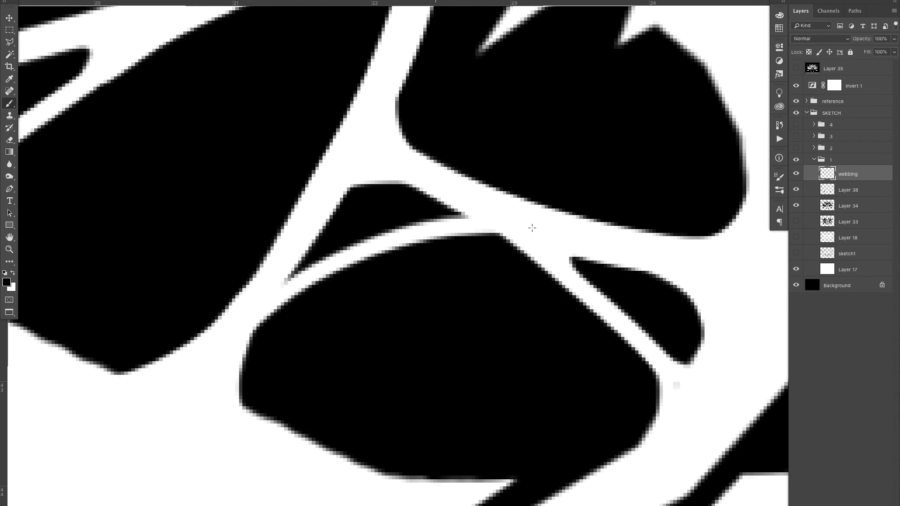
Step: Round the corners at both ends of the lower gap's curved strand and check the webbing against the whole logo
drag(291, 266, 269, 282)
mouse_move(449, 227)
mouse_down()
mouse_move(426, 181)
mouse_move(466, 212)
mouse_move(479, 197)
mouse_move(393, 253)
mouse_move(518, 251)
mouse_move(525, 271)
mouse_up()
key(z)
key(b)
key(ctrl+z)
mouse_move(409, 234)
mouse_down()
mouse_move(496, 228)
mouse_move(549, 254)
mouse_up()
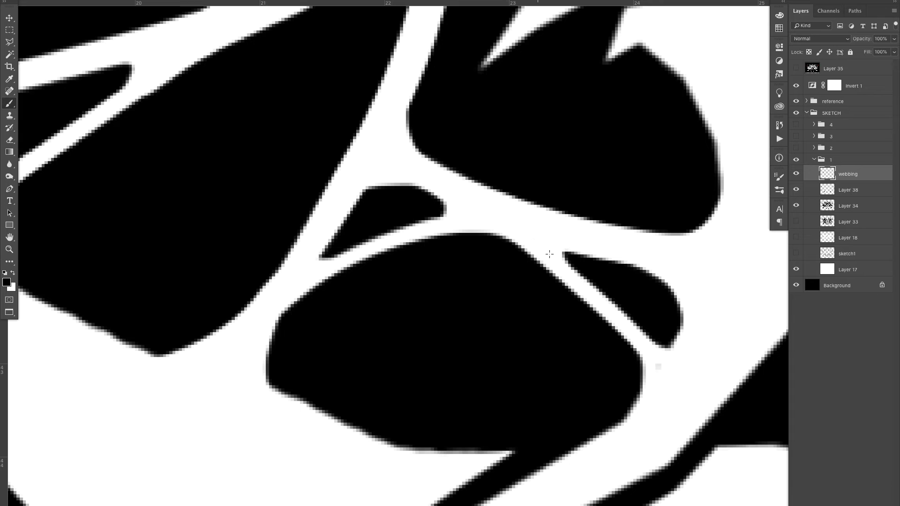
mouse_move(459, 228)
mouse_down()
mouse_move(544, 249)
mouse_move(442, 258)
mouse_move(410, 280)
mouse_up()
key(z)
drag(479, 255, 305, 284)
drag(389, 254, 417, 248)
drag(417, 248, 379, 238)
drag(303, 232, 348, 206)
drag(515, 208, 318, 216)
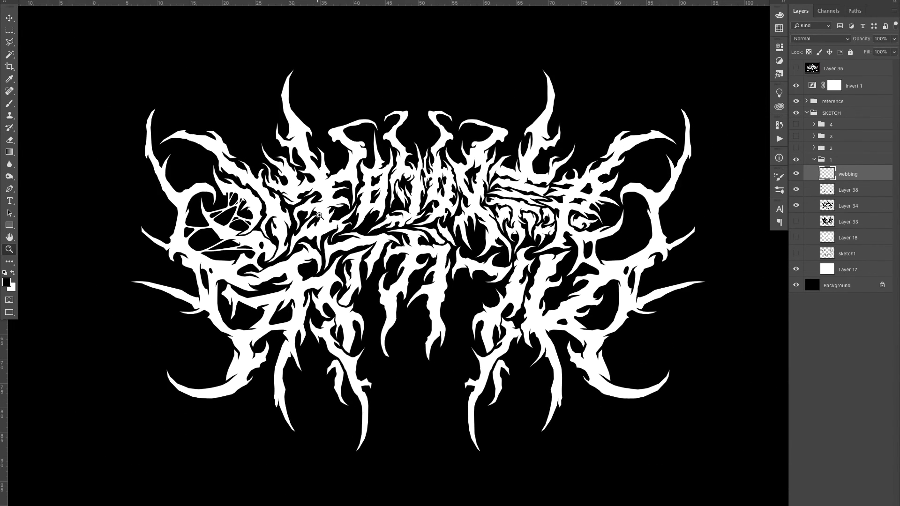
Step: Create a new layer and paint five thin guide lines from outside the logo's left half inward toward its centre
key(ctrl+shift+n)
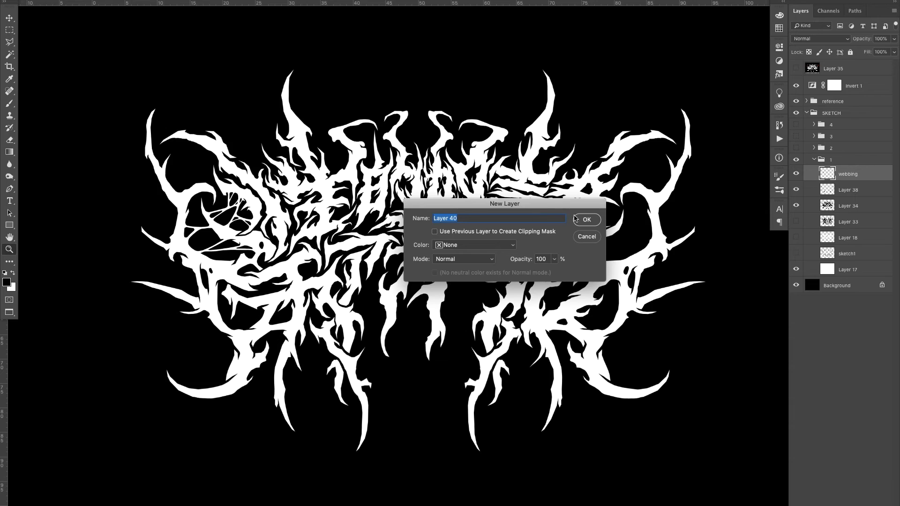
click(586, 219)
key(b)
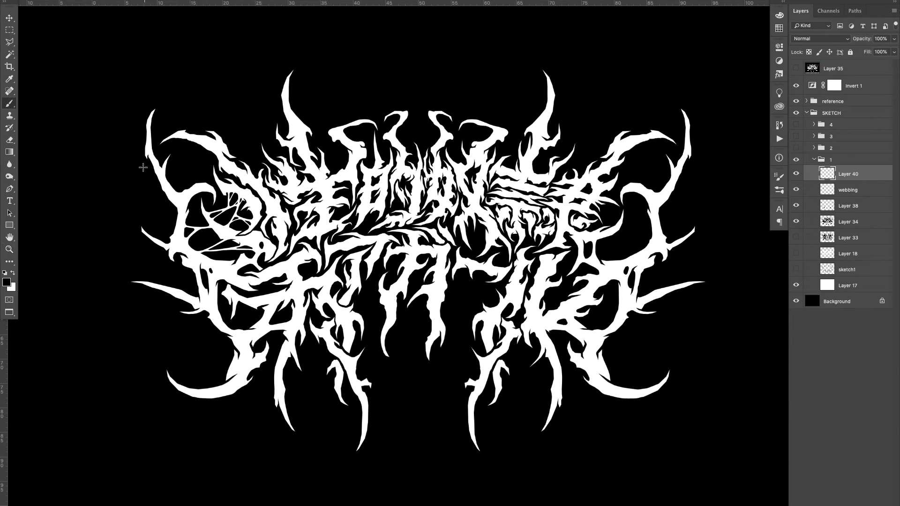
drag(124, 116, 485, 231)
drag(113, 205, 239, 233)
drag(133, 320, 406, 243)
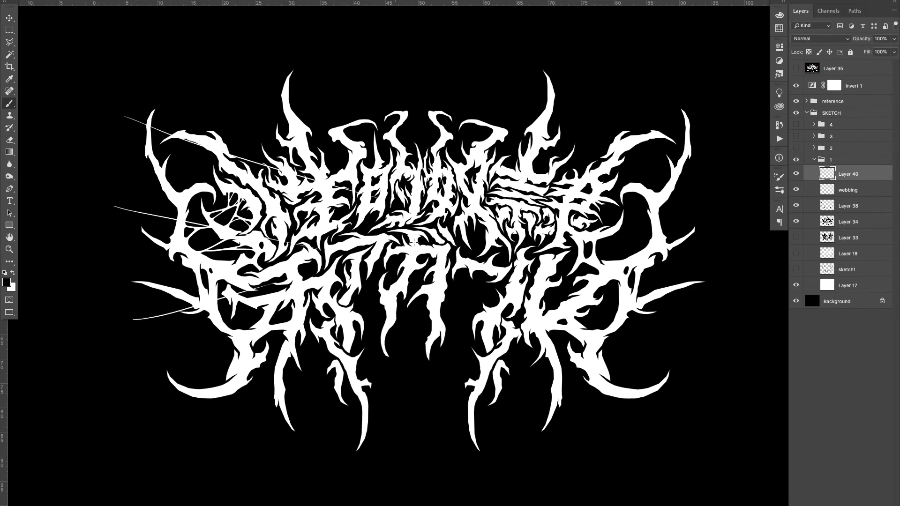
drag(146, 399, 380, 249)
drag(224, 453, 428, 210)
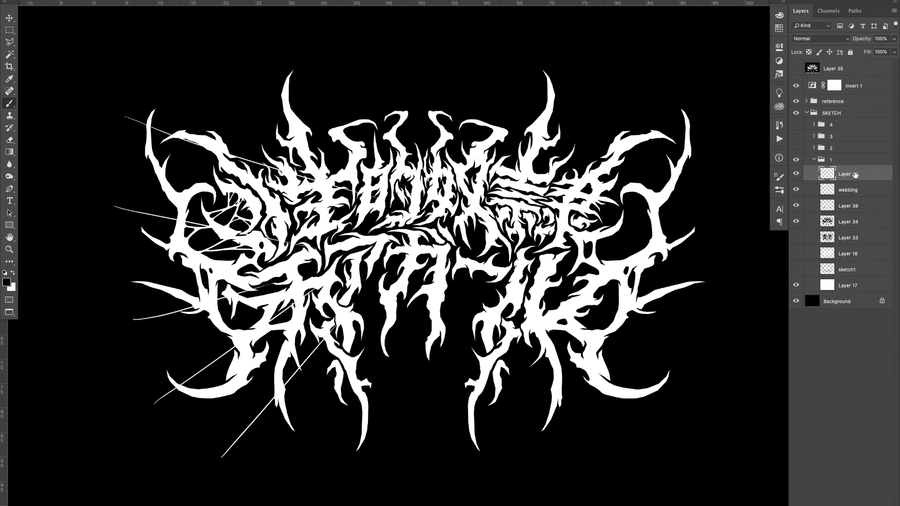
Step: Check the guide lines by toggling their layer, and mirror them to the other half with the Flip Left action
click(796, 174)
click(796, 174)
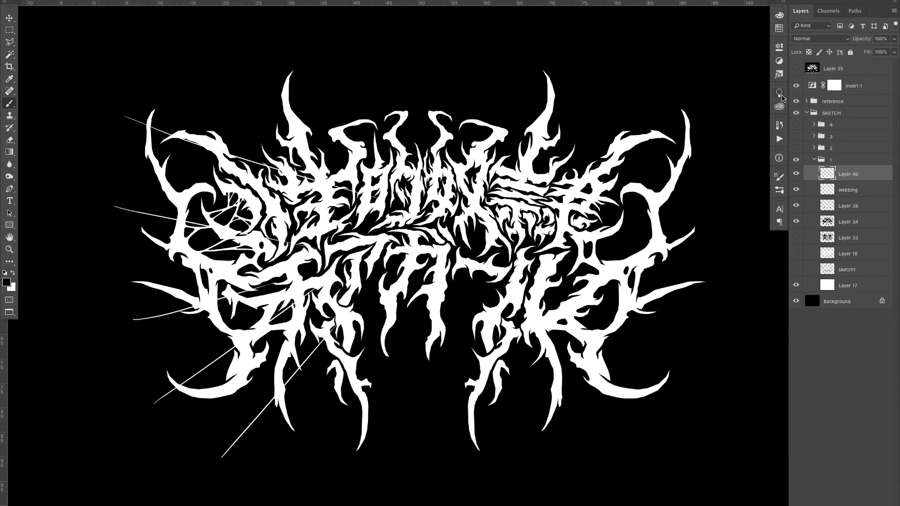
click(780, 139)
click(712, 289)
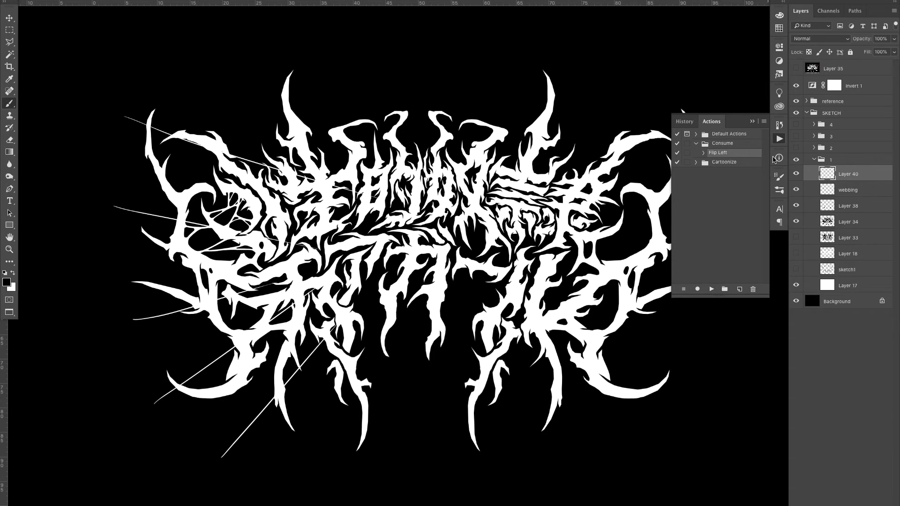
click(779, 139)
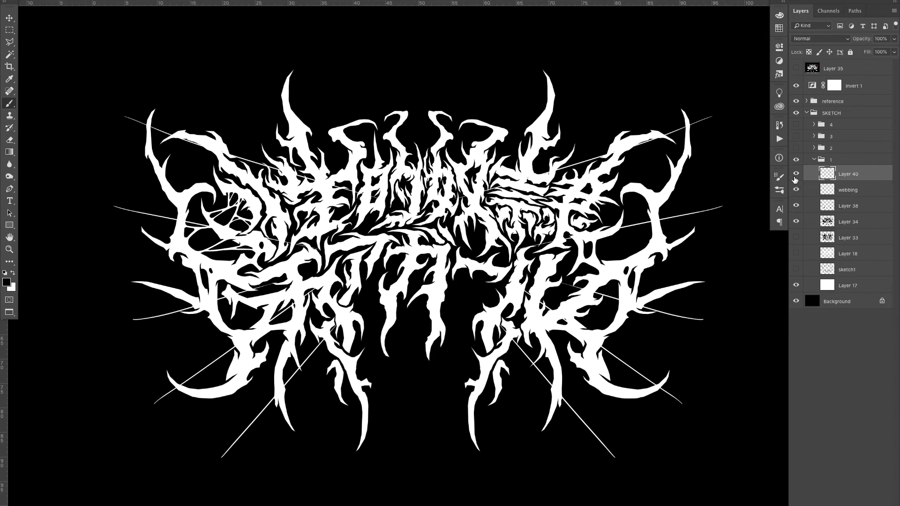
Step: Rename the guide-line layer to "reference" and lower its opacity to 10%
double_click(852, 174)
text(REFERENCE)
key(ctrl+a)
text(reference)
key(Return)
key(v)
key(2)
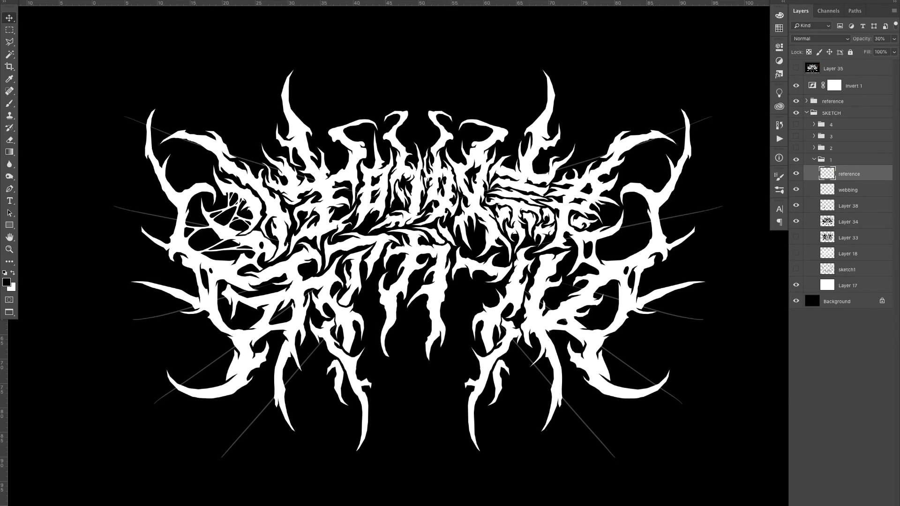
key(1)
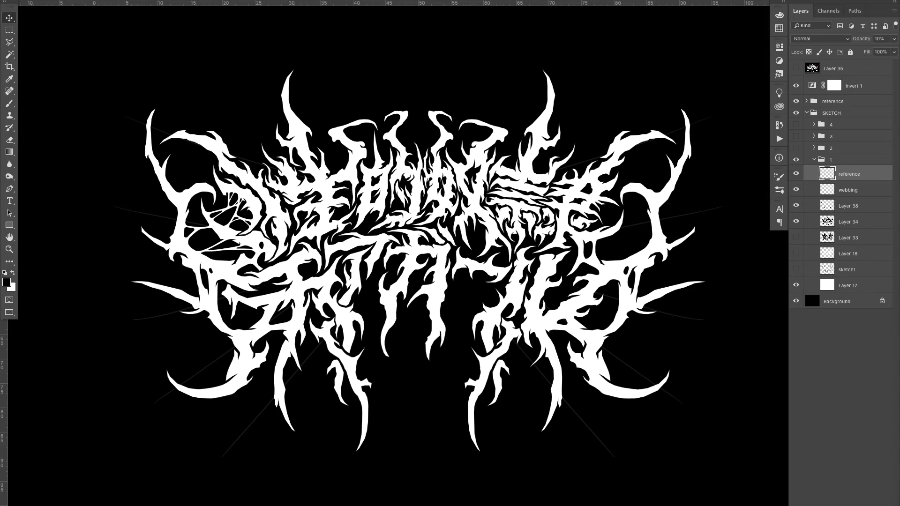
Step: On the webbing layer, outline the webs in the upper left hollow with the Polygonal Lasso, delete them and deselect
click(858, 193)
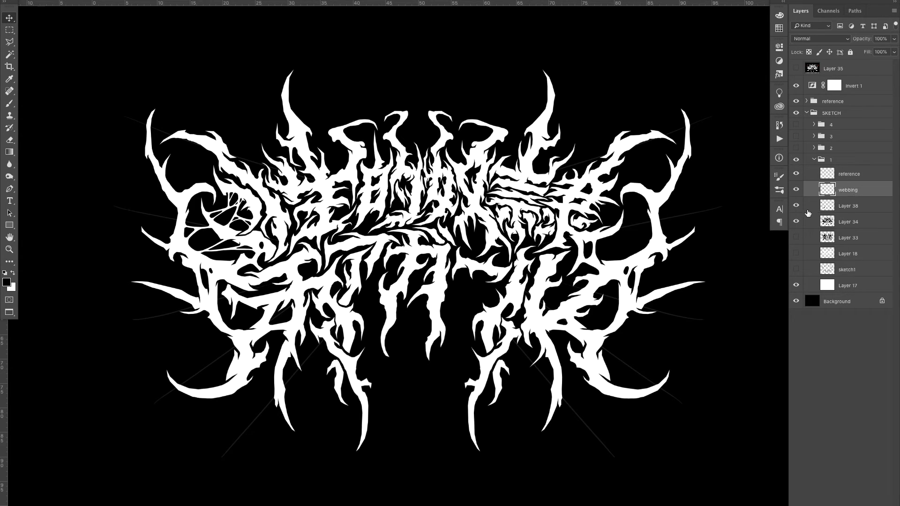
click(797, 190)
click(797, 190)
key(z)
drag(224, 223, 393, 240)
mouse_move(307, 304)
mouse_down()
mouse_move(375, 177)
mouse_move(371, 169)
mouse_move(322, 312)
mouse_up()
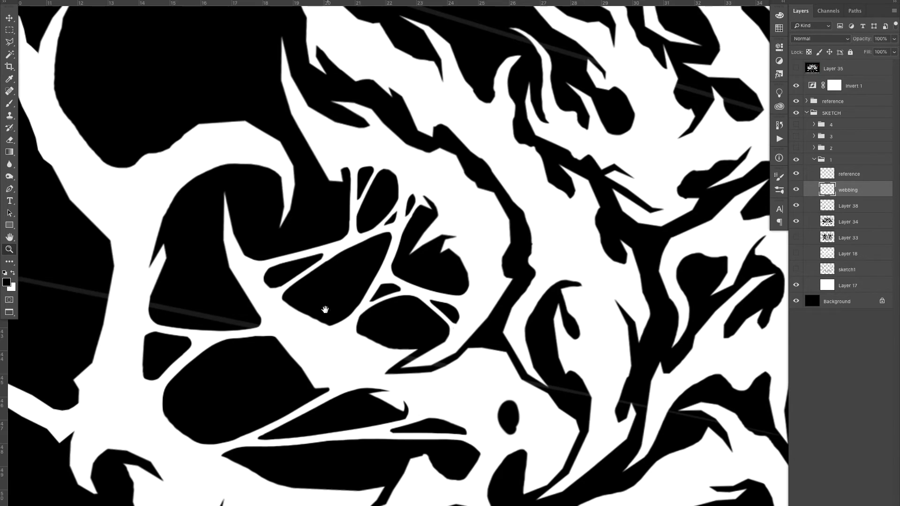
key(l)
click(292, 334)
click(239, 270)
click(221, 212)
click(268, 143)
click(369, 145)
click(440, 168)
click(475, 184)
click(482, 273)
click(440, 362)
click(375, 371)
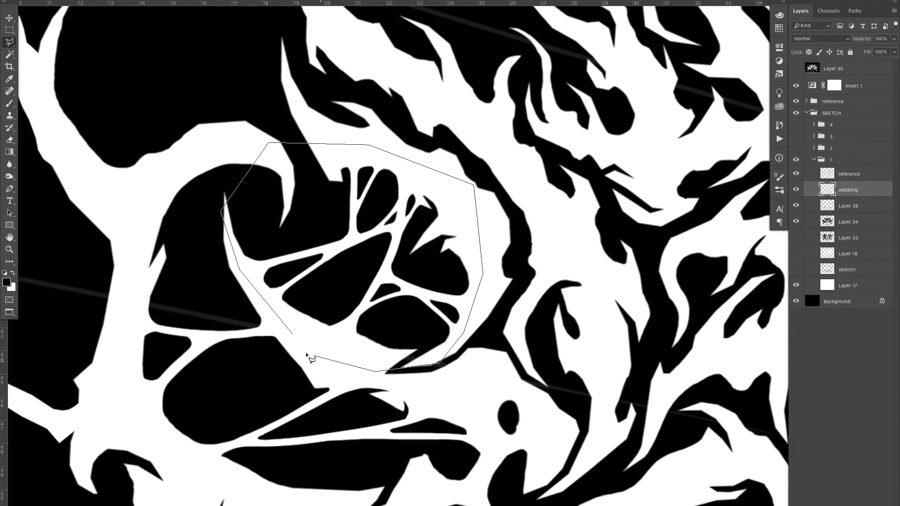
click(290, 338)
key(Delete)
key(ctrl+d)
key(z)
mouse_move(368, 244)
mouse_down()
mouse_move(292, 254)
mouse_move(320, 254)
mouse_up()
Step: Set the reference layer to 100% opacity and add two guide lines between the existing ones on the upper left side
click(849, 176)
key(v)
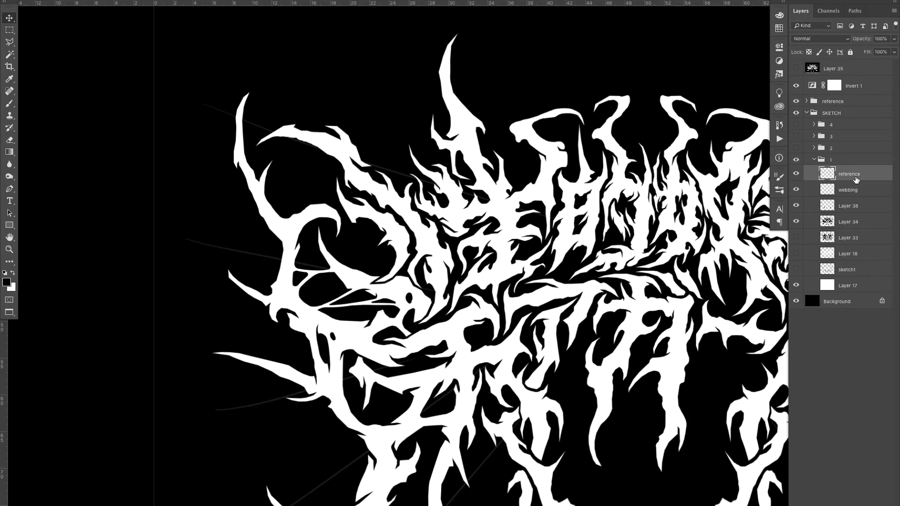
key(0)
key(b)
click(176, 155)
shift+click(320, 202)
shift+click(433, 236)
click(187, 337)
shift+click(589, 311)
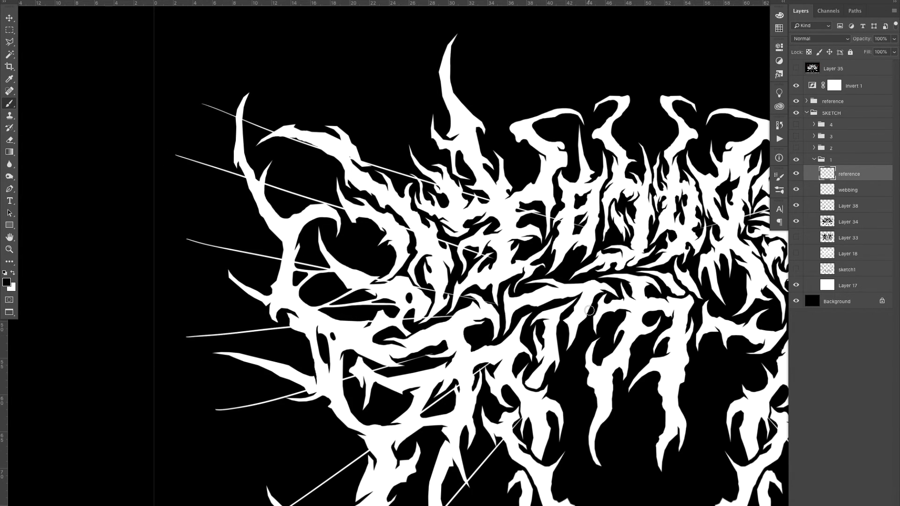
Step: Add two more inward guide lines across the logo's lower left side on the reference layer
drag(199, 497, 530, 321)
drag(362, 444, 320, 328)
drag(237, 494, 544, 198)
drag(465, 282, 373, 346)
key(z)
drag(417, 300, 394, 311)
Step: Mirror the added guide lines with the Flip Left action and lower the reference layer's opacity to 20%
click(780, 139)
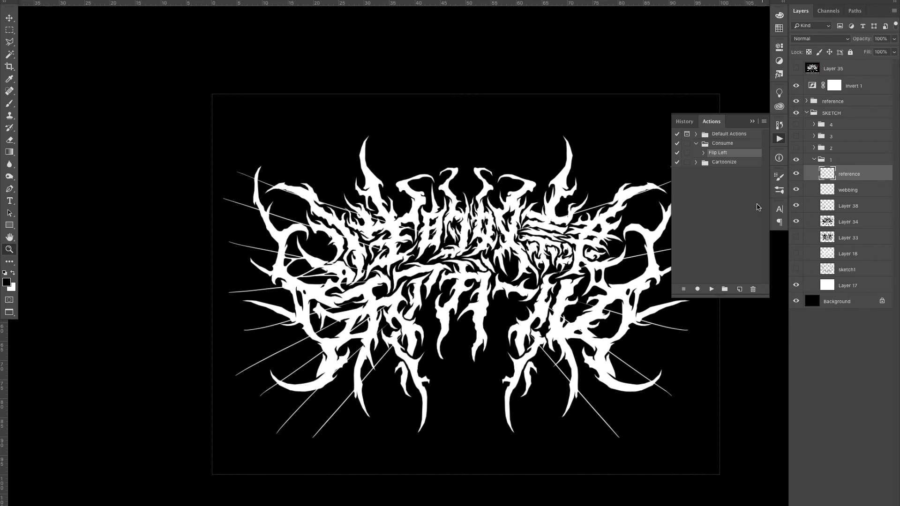
click(712, 289)
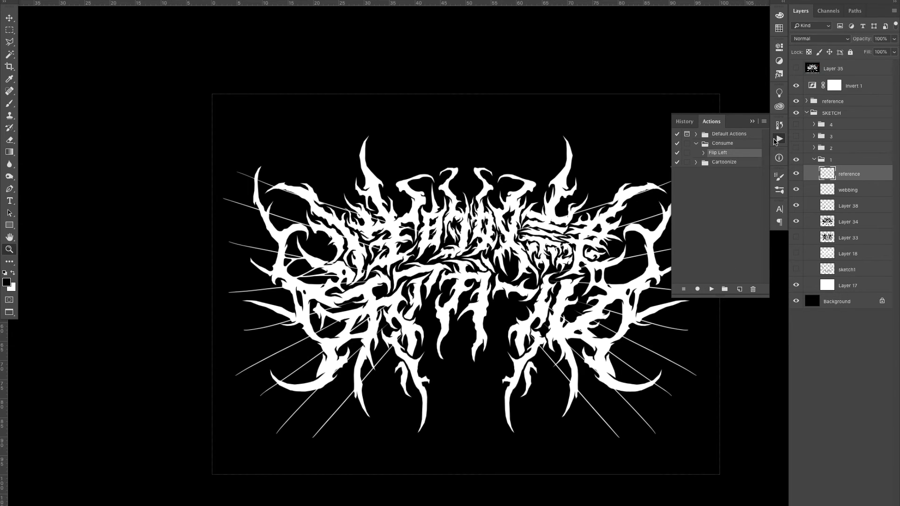
click(778, 140)
click(539, 303)
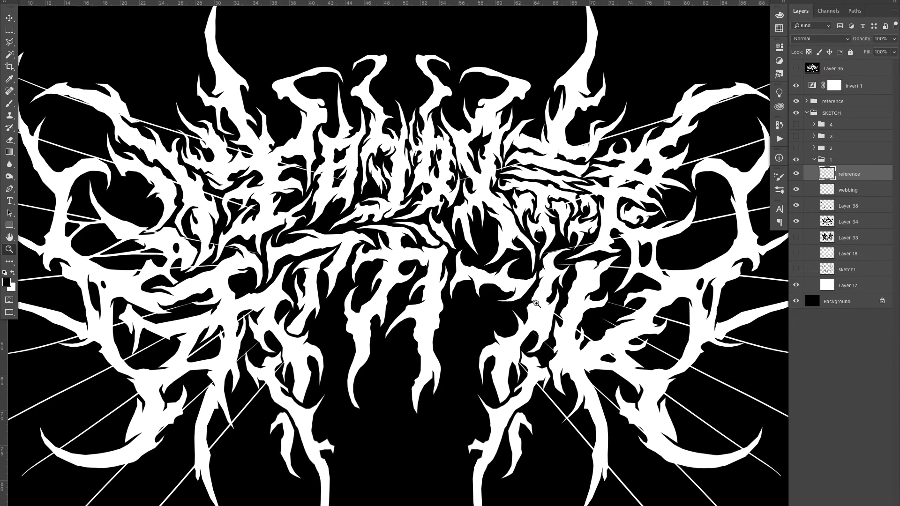
alt+click(519, 312)
key(v)
key(1)
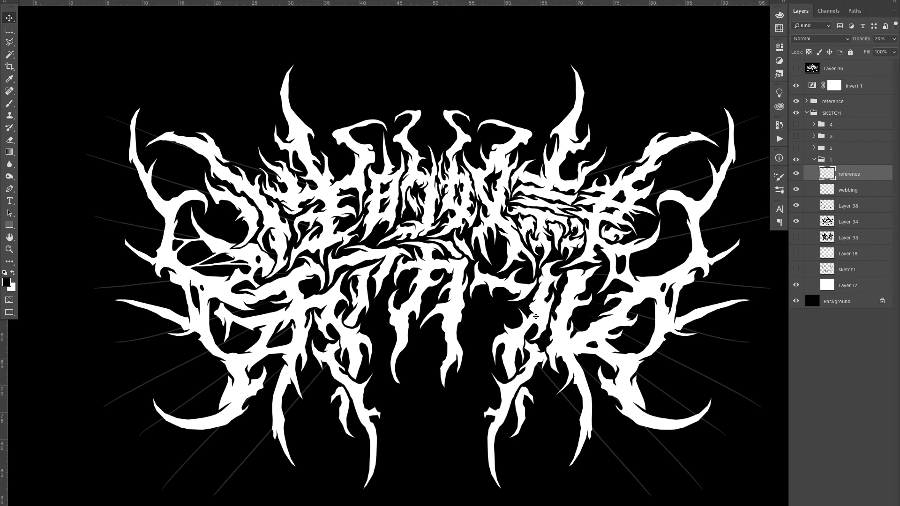
Step: On the webbing layer, paint a long, slightly curved strand across the emptied upper left hollow, following the guide direction
click(857, 190)
click(798, 189)
click(797, 190)
key(z)
click(230, 208)
key(r)
drag(245, 85, 516, 99)
drag(456, 104, 390, 305)
key(z)
click(453, 170)
key(b)
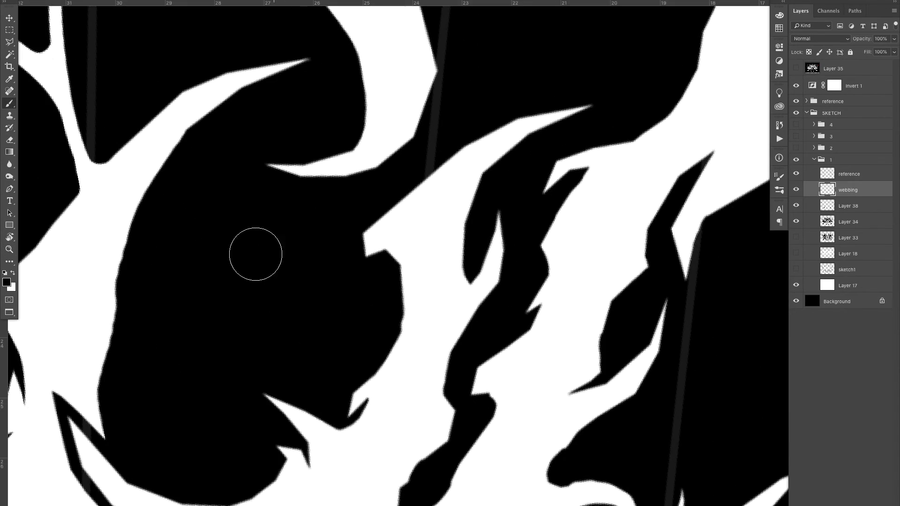
drag(263, 251, 326, 168)
drag(242, 71, 271, 428)
Step: Paint a curved strand from the hooked tip to the long strand and branch another to the hollow's opposite edge
drag(273, 350, 395, 94)
drag(373, 148, 364, 334)
scroll(321, 214, up, 3)
scroll(321, 214, left, 2)
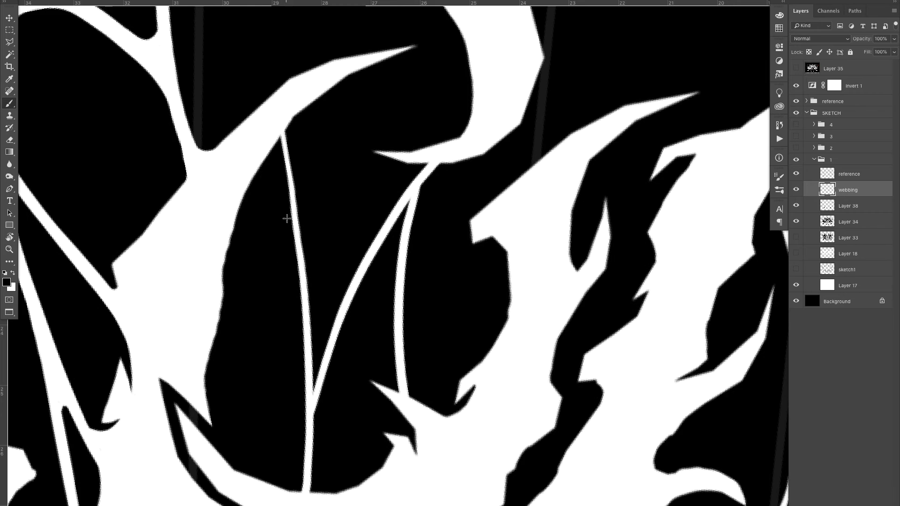
Step: Branch a strand from the long strand to the hollow's lower edge and another up to the curved spike, undoing misplaced strokes
drag(290, 202, 239, 471)
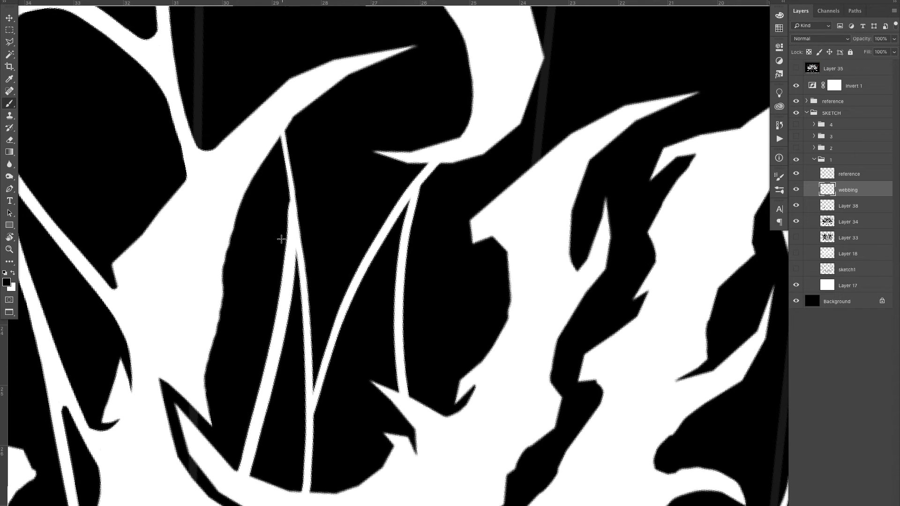
mouse_move(288, 282)
mouse_down()
mouse_move(354, 83)
mouse_move(369, 68)
mouse_move(317, 174)
mouse_up()
key(ctrl+z)
key(ctrl+z)
drag(361, 69, 292, 249)
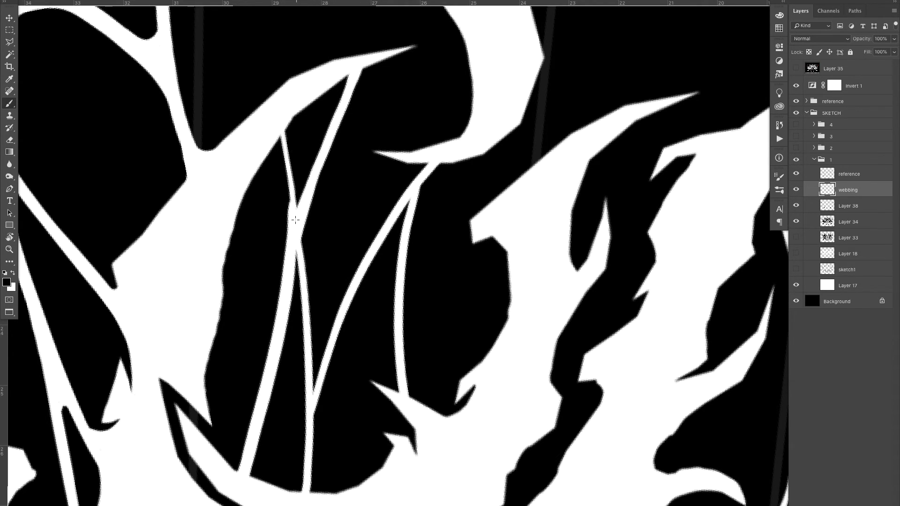
Step: Round the corners where the strands cross and where they meet the curved spike
scroll(297, 239, up, 2)
mouse_move(304, 290)
mouse_down()
mouse_move(310, 209)
mouse_move(297, 293)
mouse_up()
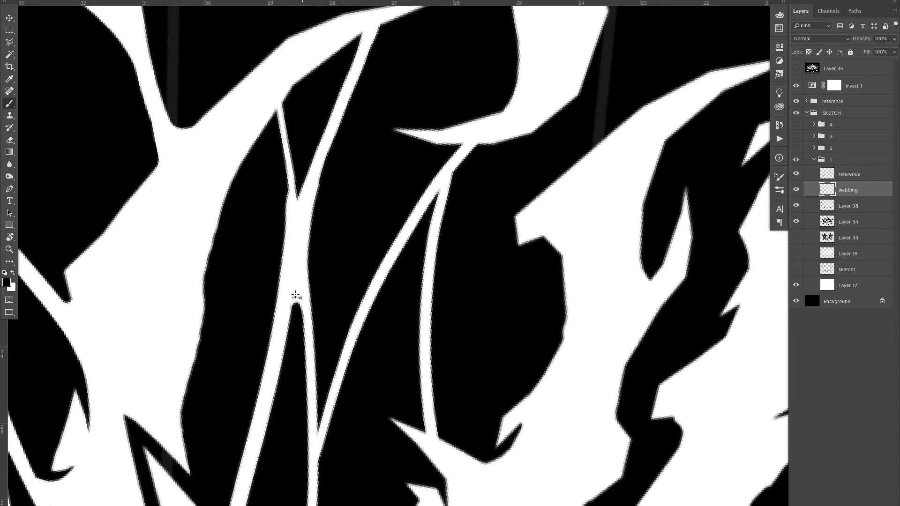
mouse_move(279, 202)
mouse_down()
mouse_move(287, 185)
mouse_move(272, 115)
mouse_move(291, 78)
mouse_up()
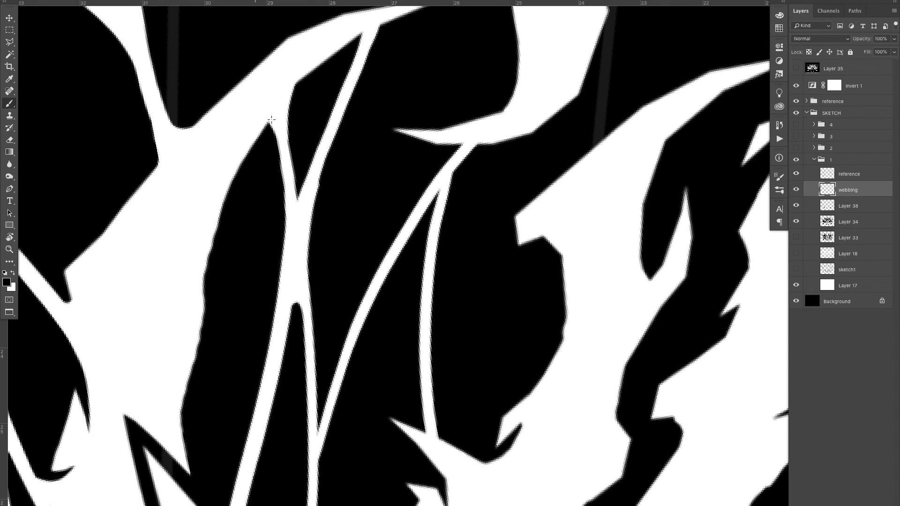
mouse_move(345, 37)
mouse_down()
mouse_move(355, 66)
mouse_move(402, 12)
mouse_up()
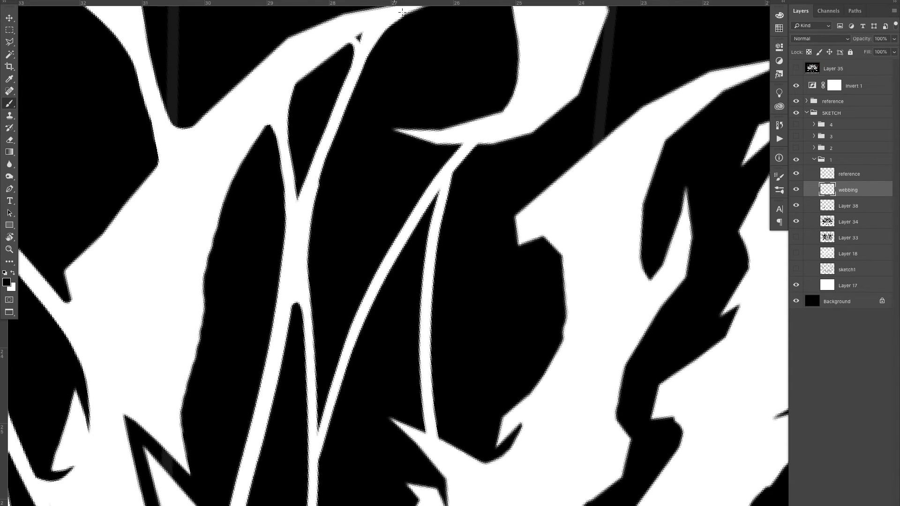
right_click(361, 30)
key(Escape)
Step: Round the corners where the strands meet the hooked tip and fill the sharp fork between them
mouse_move(454, 159)
mouse_down()
mouse_move(463, 146)
mouse_move(447, 167)
mouse_move(468, 153)
mouse_up()
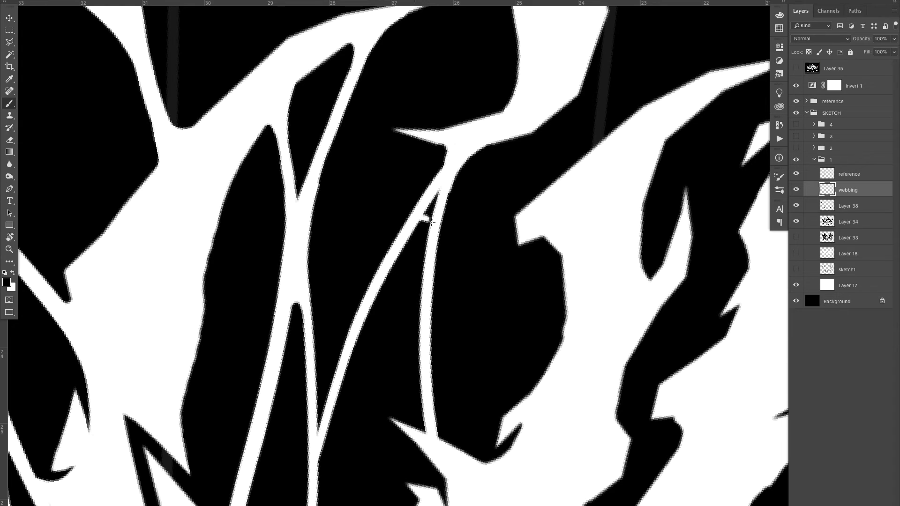
drag(422, 217, 438, 192)
scroll(431, 212, down, 5)
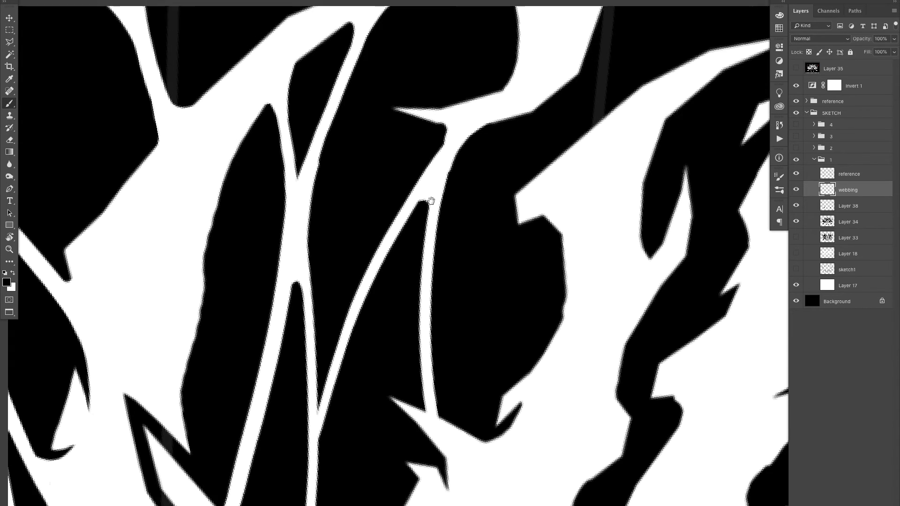
Step: Round the corners where the strands meet the hollow's lower edge and fill the sharp fork between the two crossing strands
mouse_move(309, 342)
mouse_down()
mouse_move(309, 453)
mouse_move(301, 458)
mouse_up()
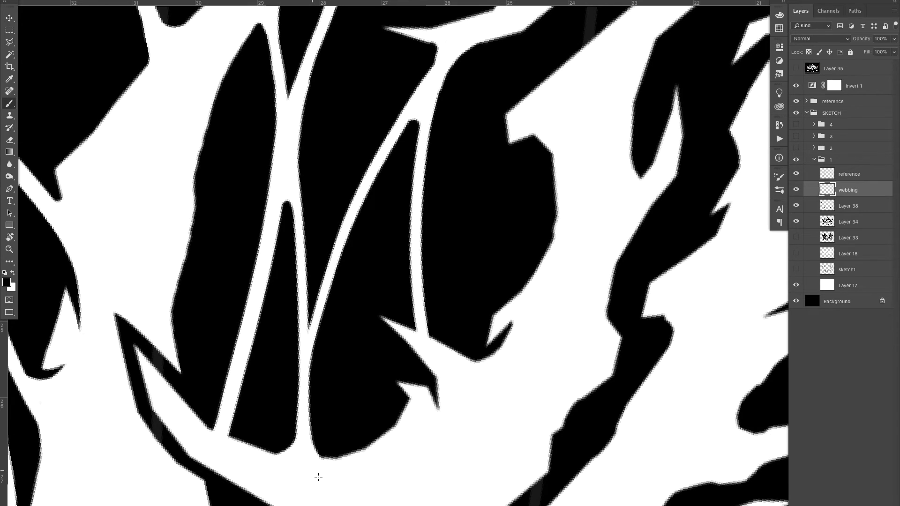
drag(235, 403, 236, 440)
mouse_move(234, 384)
mouse_down()
mouse_move(209, 425)
mouse_move(224, 403)
mouse_up()
mouse_move(304, 285)
mouse_down()
mouse_move(324, 294)
mouse_move(309, 312)
mouse_up()
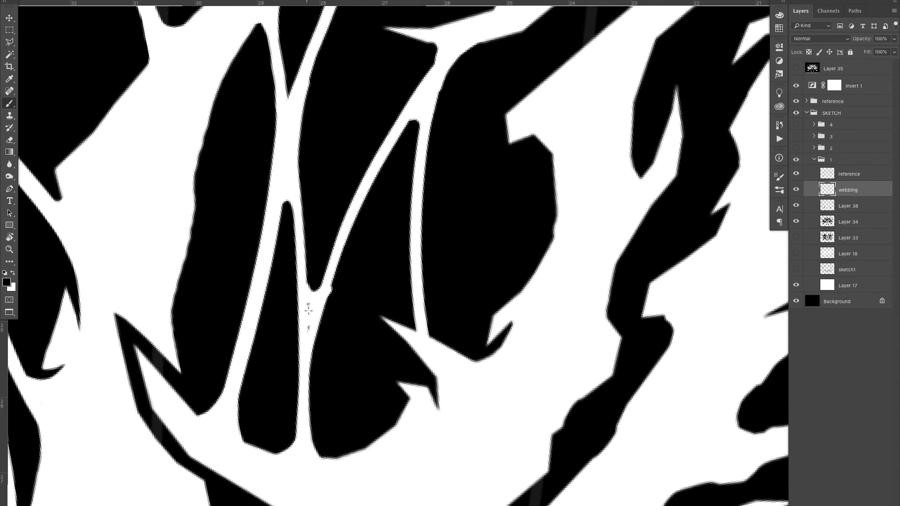
mouse_move(402, 324)
mouse_down()
mouse_move(414, 294)
mouse_move(451, 362)
mouse_up()
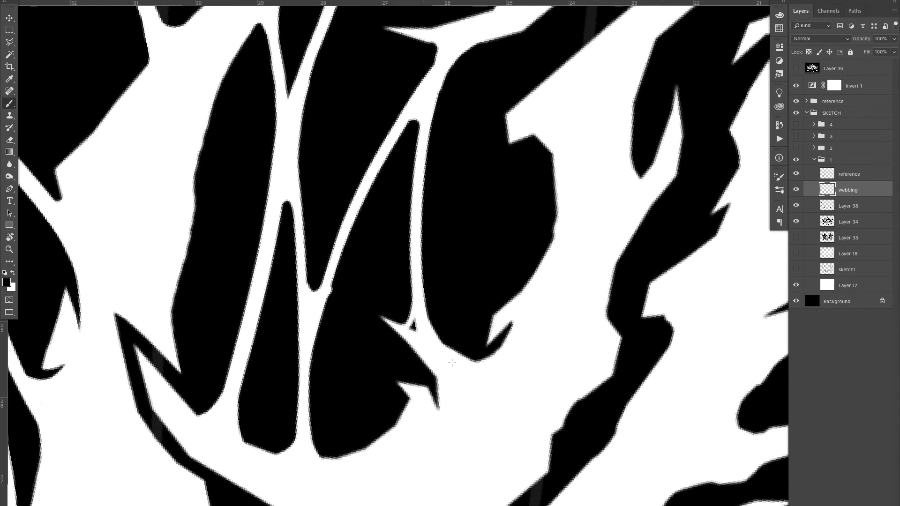
Step: Examine the whole logo at reduced zoom to judge how the webbing on one side reads
drag(409, 168, 349, 169)
key(r)
drag(306, 120, 185, 426)
key(z)
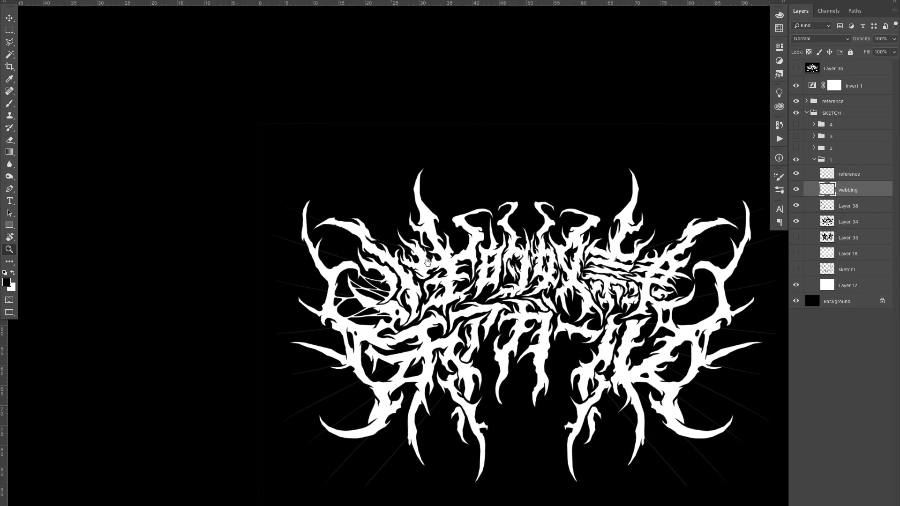
drag(428, 263, 280, 223)
drag(230, 261, 261, 240)
drag(286, 225, 276, 262)
drag(305, 228, 420, 283)
drag(446, 256, 347, 218)
drag(358, 232, 325, 250)
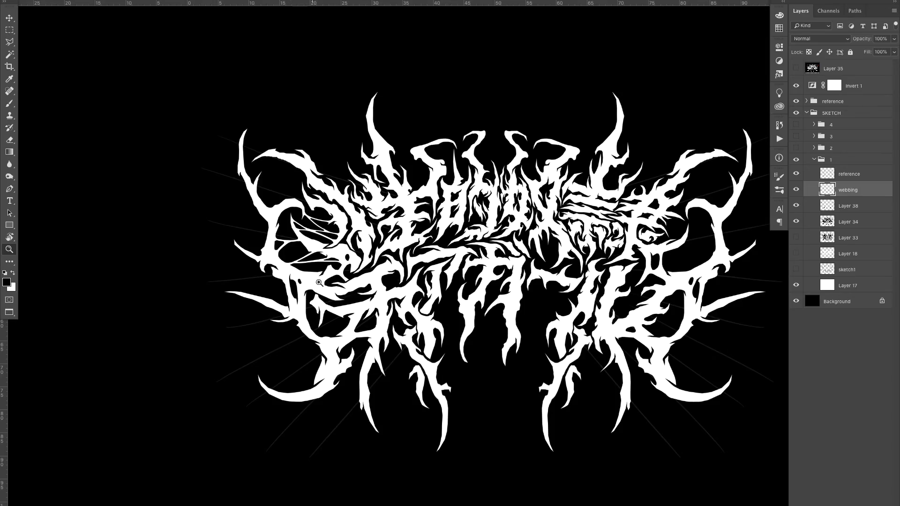
drag(315, 285, 361, 272)
drag(368, 151, 326, 277)
Step: Bridge the narrow dark channel below the webbed hollow with a short strand and round its corners
key(r)
drag(342, 140, 529, 116)
drag(461, 170, 513, 170)
drag(437, 198, 332, 252)
mouse_move(292, 273)
mouse_down()
mouse_move(368, 280)
mouse_move(320, 323)
mouse_up()
key(b)
key(ctrl+z)
drag(313, 286, 309, 318)
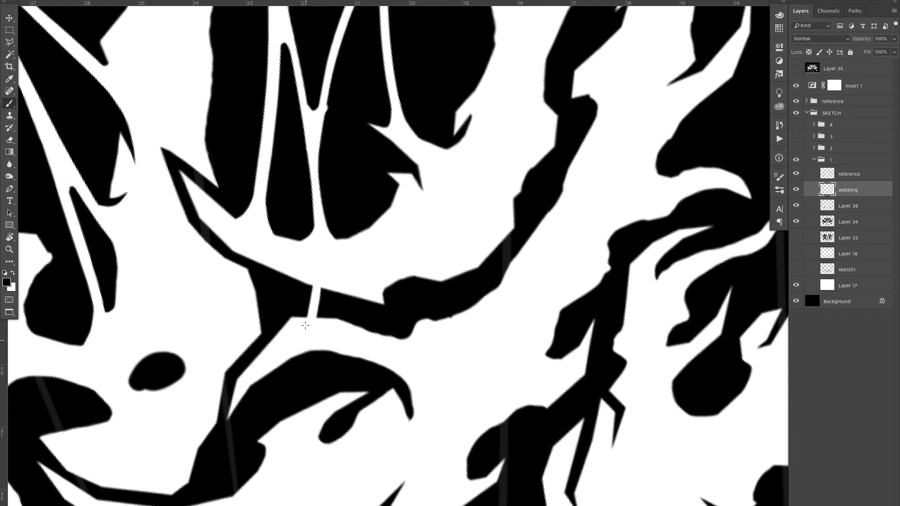
mouse_move(308, 282)
mouse_down()
mouse_move(309, 315)
mouse_move(295, 322)
mouse_move(318, 322)
mouse_move(329, 289)
mouse_up()
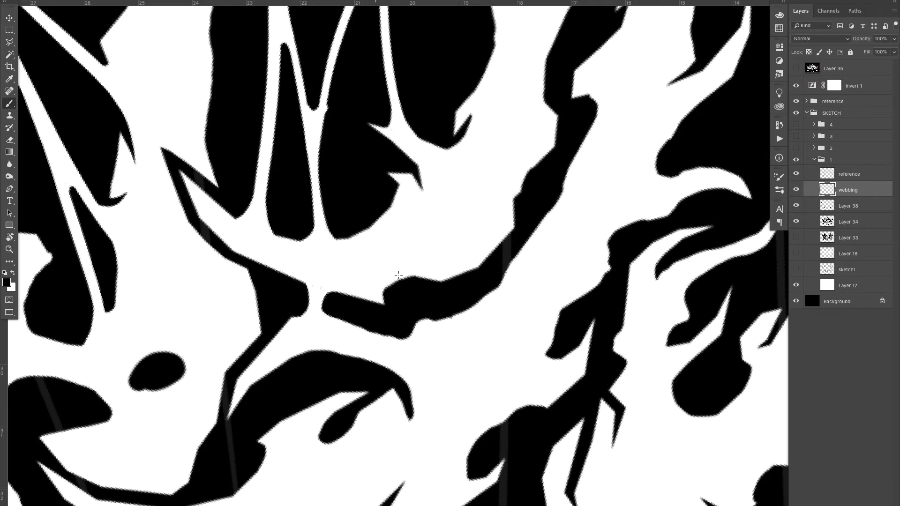
Step: Paint another short strand across the same dark channel farther along and round its corners
scroll(389, 277, right, 5)
scroll(389, 278, up, 3)
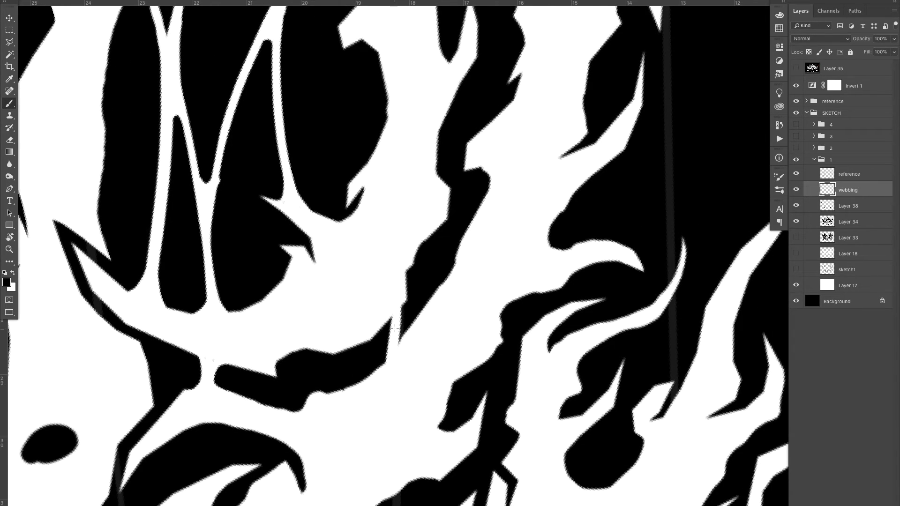
drag(396, 324, 404, 295)
Step: Extend a strand from the inner spike to the opposite edge of the narrow hollow and round both junctions
scroll(416, 302, up, 5)
scroll(417, 301, right, 3)
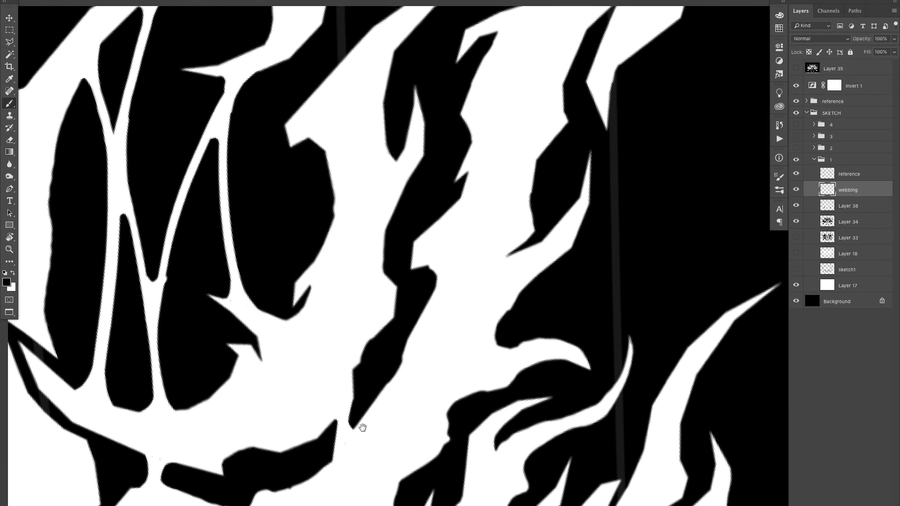
drag(406, 173, 442, 247)
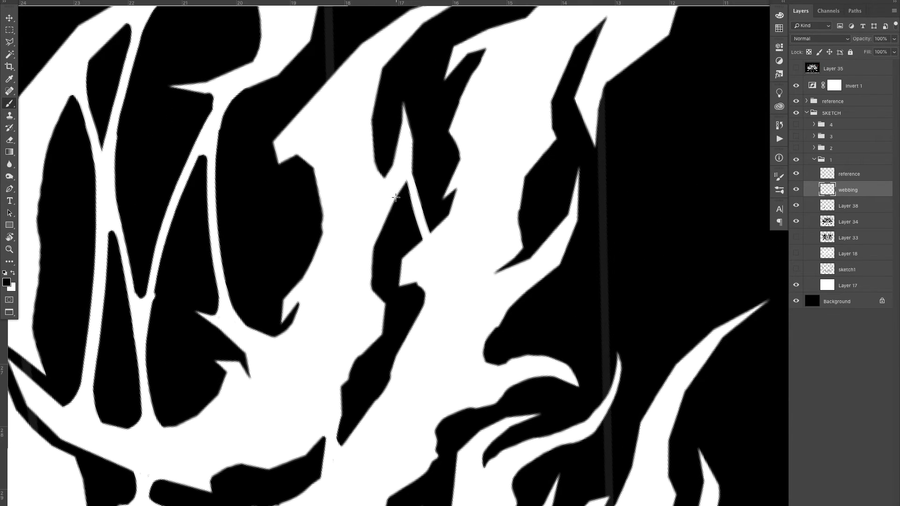
mouse_move(410, 151)
mouse_down()
mouse_move(431, 235)
mouse_move(424, 227)
mouse_move(445, 220)
mouse_up()
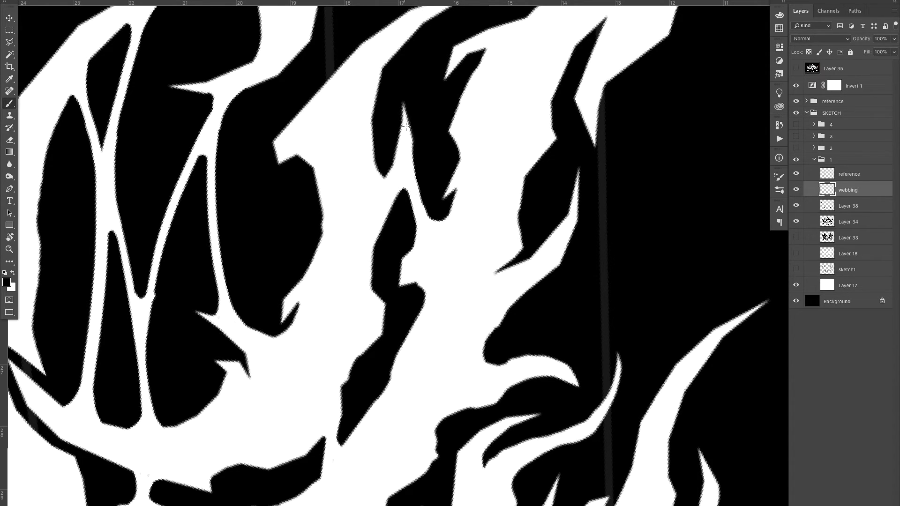
drag(411, 166, 430, 219)
Step: Carve a curved, pointed dark hook from the channel's end beside the short strand
key(z)
mouse_move(484, 247)
mouse_down()
mouse_move(412, 253)
mouse_move(482, 258)
mouse_up()
mouse_move(416, 277)
mouse_down()
mouse_move(447, 266)
mouse_move(441, 296)
mouse_up()
key(b)
key(x)
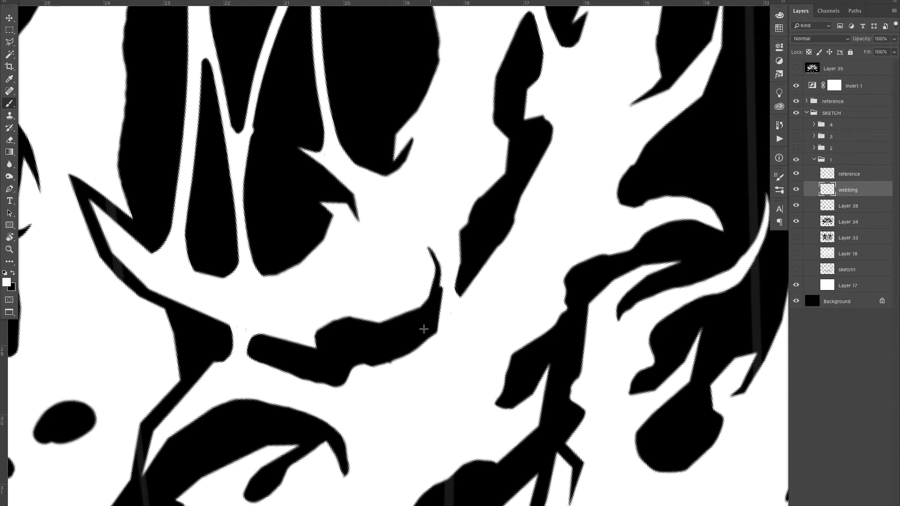
drag(432, 253, 435, 315)
Step: Check the webbed hollows at reduced zoom for the next spot that needs strands
key(z)
drag(460, 223, 398, 229)
drag(460, 243, 478, 241)
key(r)
drag(423, 286, 293, 240)
key(z)
drag(470, 242, 352, 206)
drag(320, 182, 355, 132)
drag(343, 190, 364, 155)
drag(281, 140, 343, 211)
drag(268, 179, 296, 141)
Step: Paint a strand from the hollow's upper edge down to the existing strand and round its ends, undoing misplaced strokes
key(r)
drag(315, 59, 466, 175)
key(z)
drag(301, 230, 353, 184)
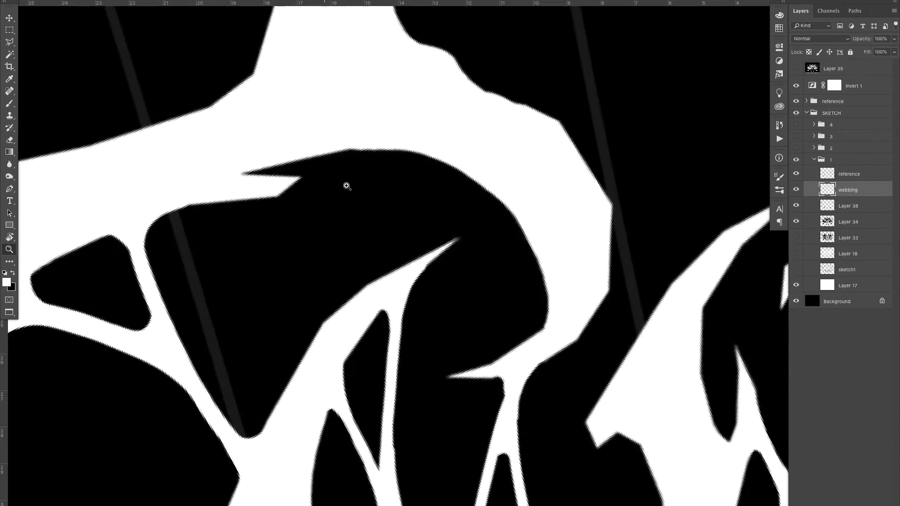
key(b)
drag(219, 149, 225, 205)
key(ctrl+z)
key(x)
drag(238, 133, 259, 474)
key(ctrl+z)
drag(200, 170, 249, 476)
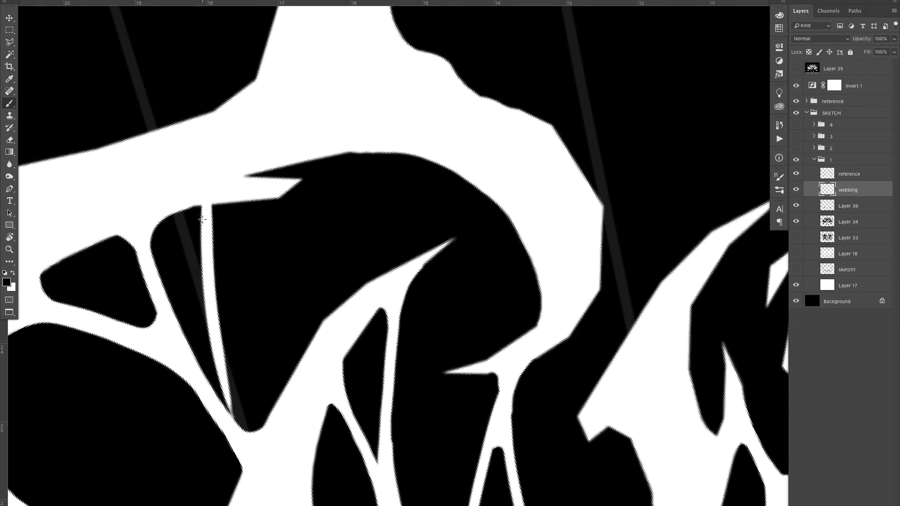
mouse_move(213, 233)
mouse_down()
mouse_move(234, 201)
mouse_move(211, 209)
mouse_move(184, 203)
mouse_move(204, 213)
mouse_move(214, 398)
mouse_move(222, 381)
mouse_move(254, 449)
mouse_up()
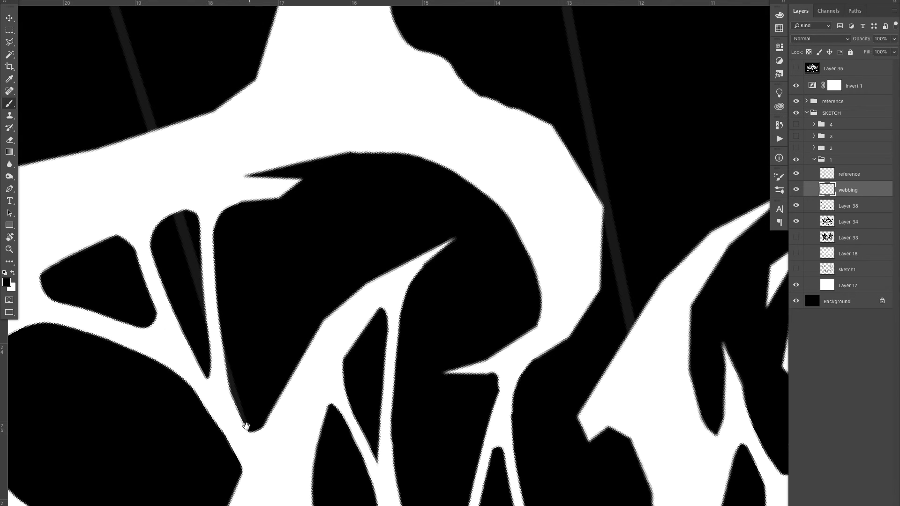
Step: Carve a tapered dark notch where the large hollow's strand meets the thick letter stroke and trim its edge
drag(248, 429, 281, 268)
key(x)
drag(287, 369, 246, 280)
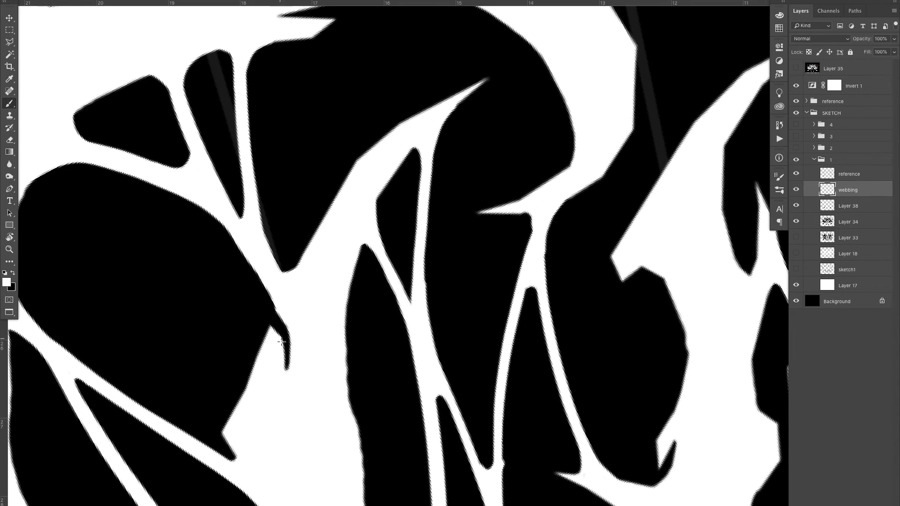
mouse_move(279, 322)
mouse_down()
mouse_move(289, 370)
mouse_move(255, 301)
mouse_move(290, 383)
mouse_up()
key(x)
drag(283, 305, 275, 413)
Step: Paint a long curved strand from the side spike to the lower edge of the large open hollow
key(z)
drag(324, 338, 271, 382)
mouse_move(341, 218)
mouse_down()
mouse_move(369, 243)
mouse_move(411, 185)
mouse_move(314, 284)
mouse_move(337, 257)
mouse_up()
key(b)
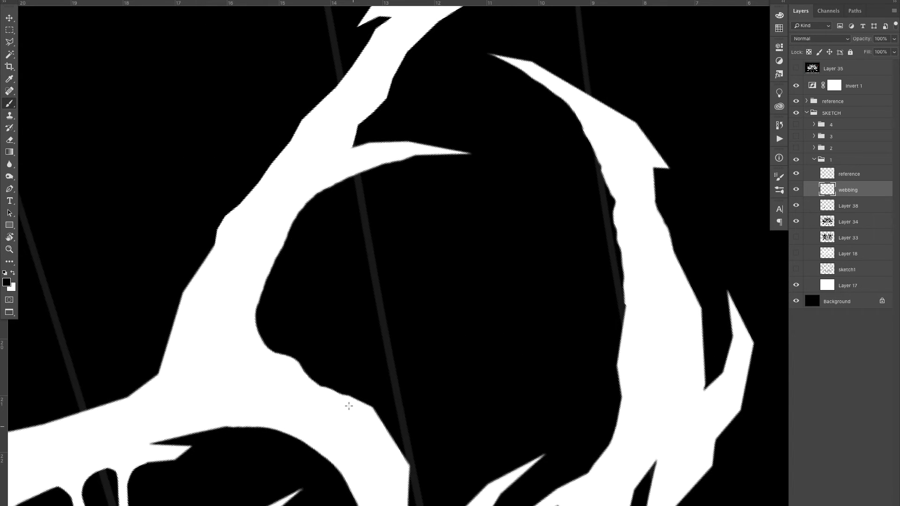
drag(351, 420, 343, 148)
Step: Branch one strand from the long strand to the hollow's lower edge and another up to its inner side
drag(333, 245, 288, 363)
key(ctrl+z)
drag(335, 315, 305, 379)
key(ctrl+z)
drag(333, 305, 305, 375)
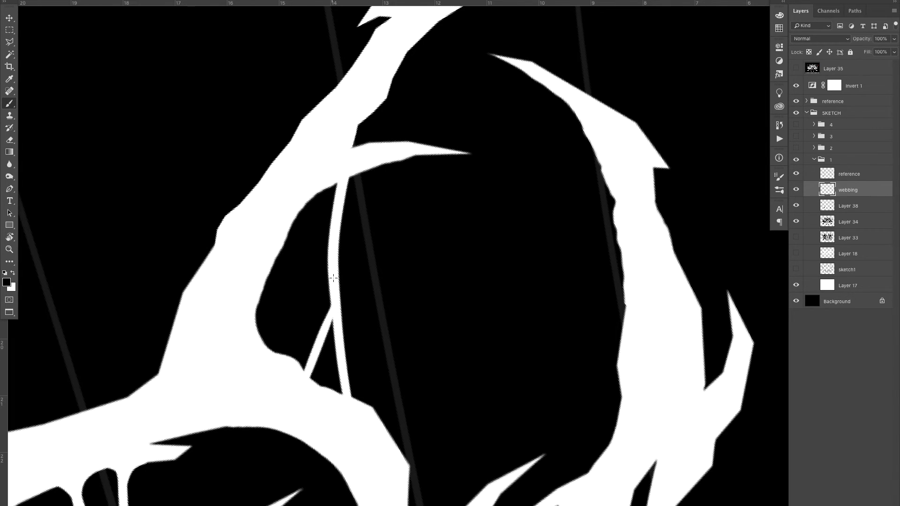
drag(333, 274, 298, 213)
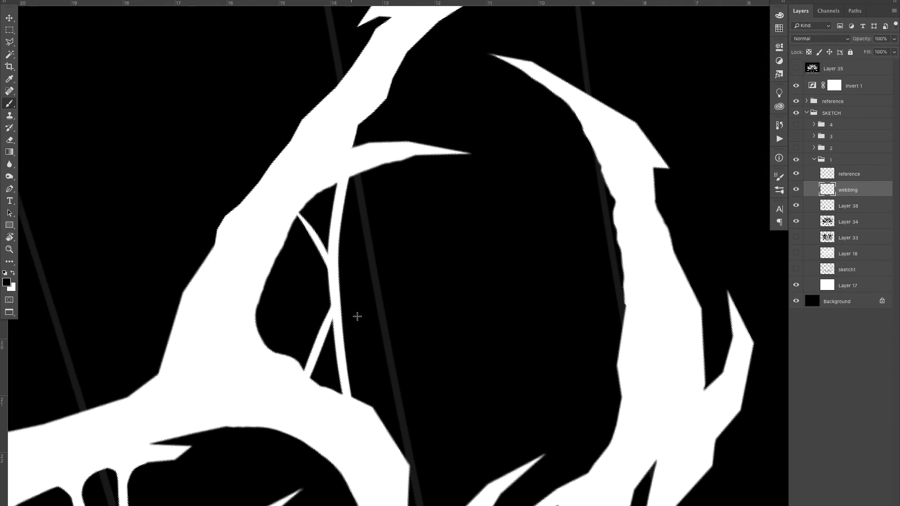
Step: Paint a second long strand beside the first and a short curved strand above the side spike
mouse_move(365, 402)
mouse_down()
mouse_move(375, 172)
mouse_move(368, 402)
mouse_up()
key(ctrl+z)
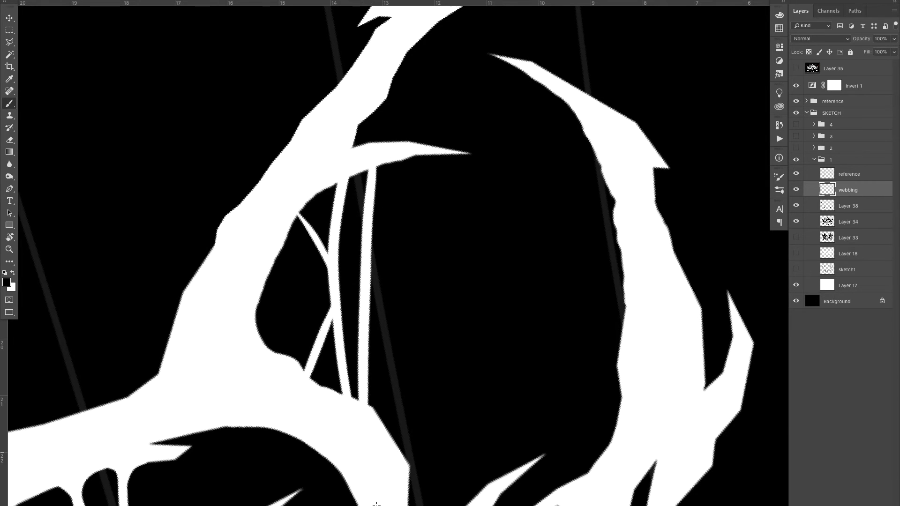
key(ctrl+z)
drag(377, 170, 370, 402)
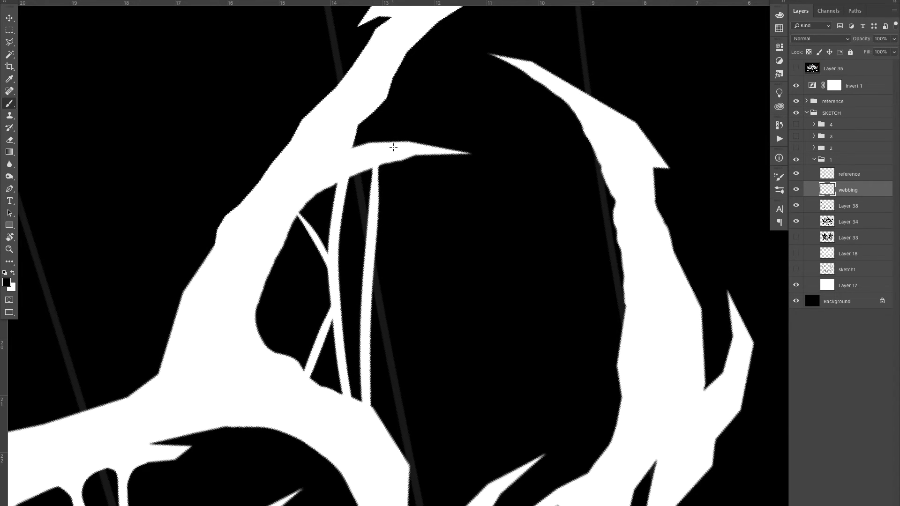
drag(407, 144, 392, 86)
Step: Round the corners where both branches meet the hollow's edge and the long strand
key(z)
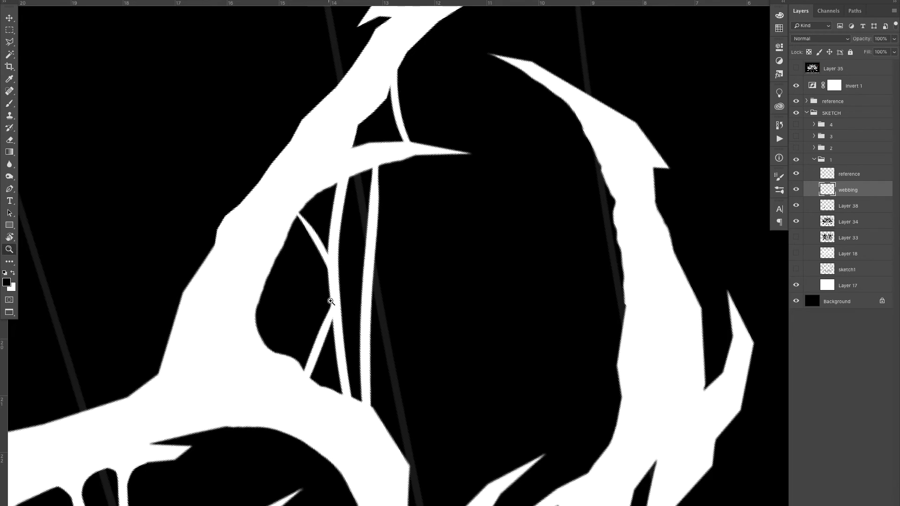
drag(331, 302, 343, 304)
drag(314, 361, 313, 404)
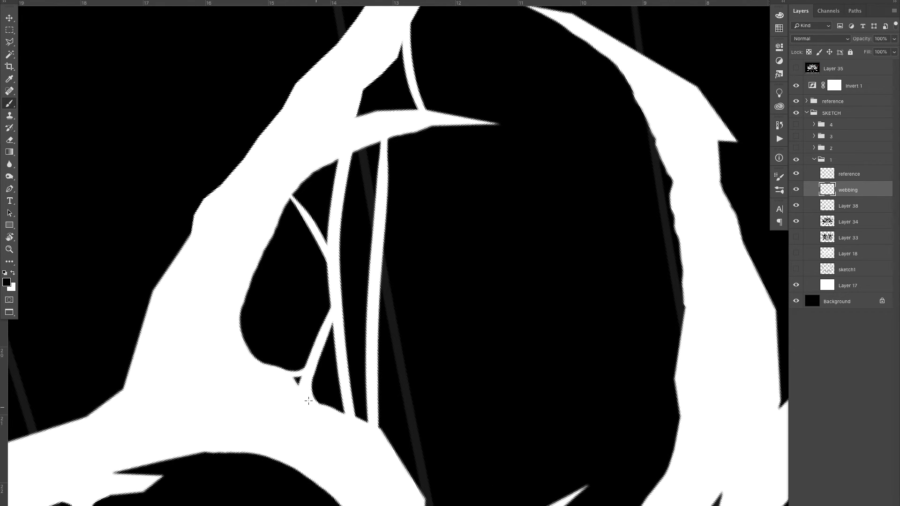
drag(330, 276, 316, 347)
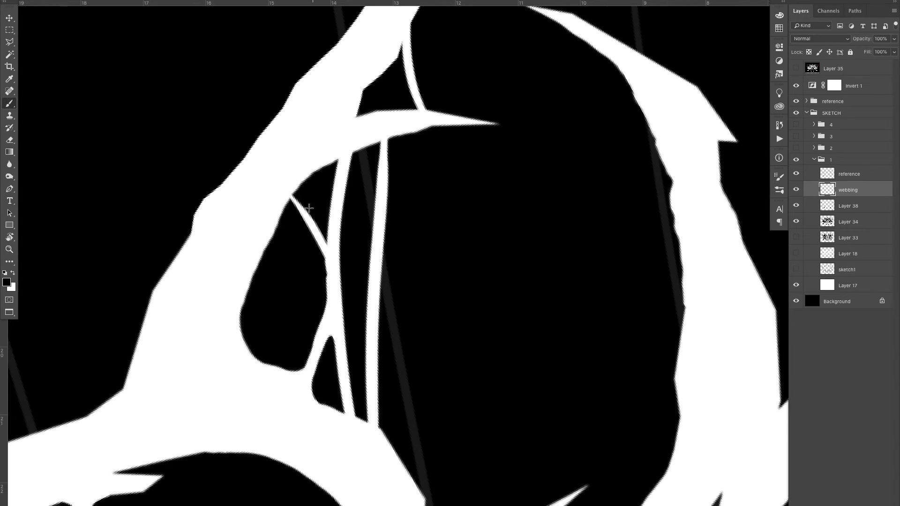
mouse_move(277, 215)
mouse_down()
mouse_move(304, 219)
mouse_move(303, 183)
mouse_move(297, 205)
mouse_move(325, 236)
mouse_up()
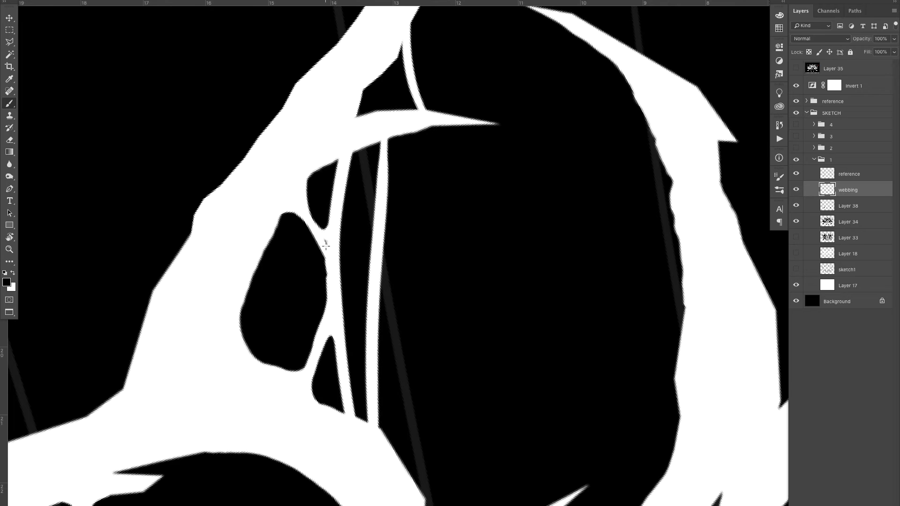
Step: Round the corners at both ends of the two long strands and around the short strand above the spike
mouse_move(342, 187)
mouse_down()
mouse_move(395, 131)
mouse_move(383, 162)
mouse_move(419, 121)
mouse_up()
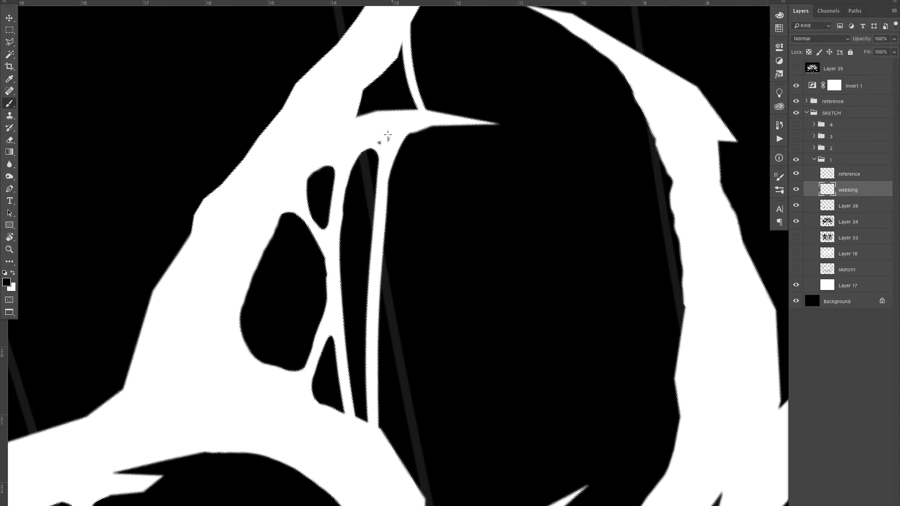
mouse_move(343, 382)
mouse_down()
mouse_move(336, 416)
mouse_move(365, 415)
mouse_move(378, 369)
mouse_move(402, 477)
mouse_up()
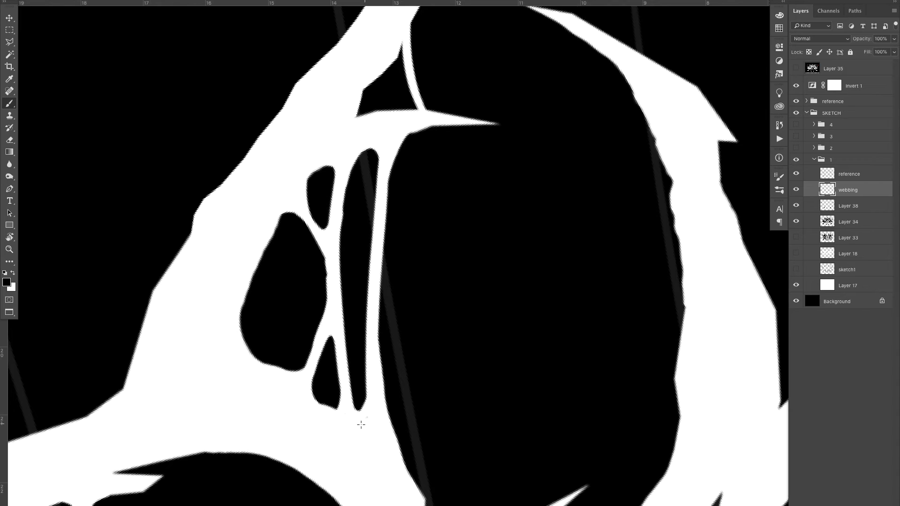
mouse_move(414, 74)
mouse_down()
mouse_move(375, 254)
mouse_move(357, 229)
mouse_move(374, 297)
mouse_move(398, 141)
mouse_up()
mouse_move(351, 239)
mouse_down()
mouse_move(375, 296)
mouse_move(387, 255)
mouse_move(372, 224)
mouse_up()
Step: Examine the new side-spike webbing at reduced zoom against the whole logo
key(z)
key(c)
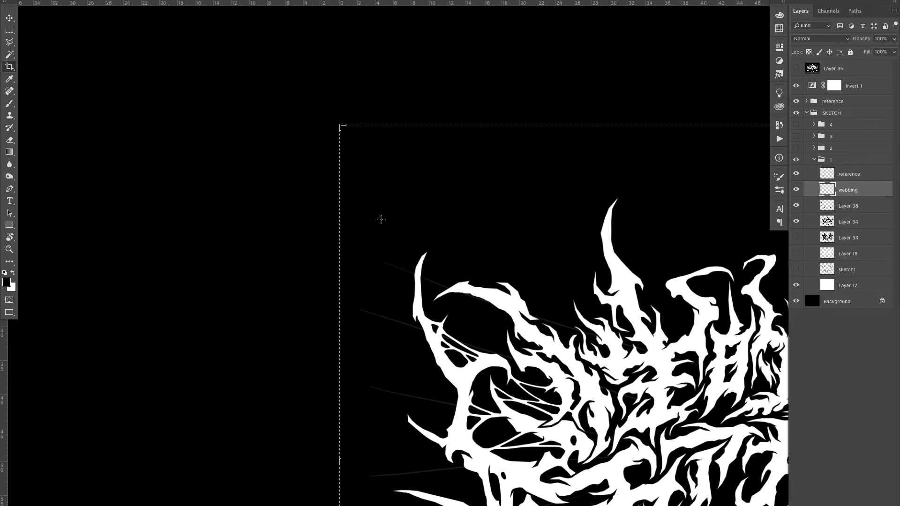
drag(482, 255, 359, 142)
key(v)
key(z)
drag(454, 196, 343, 204)
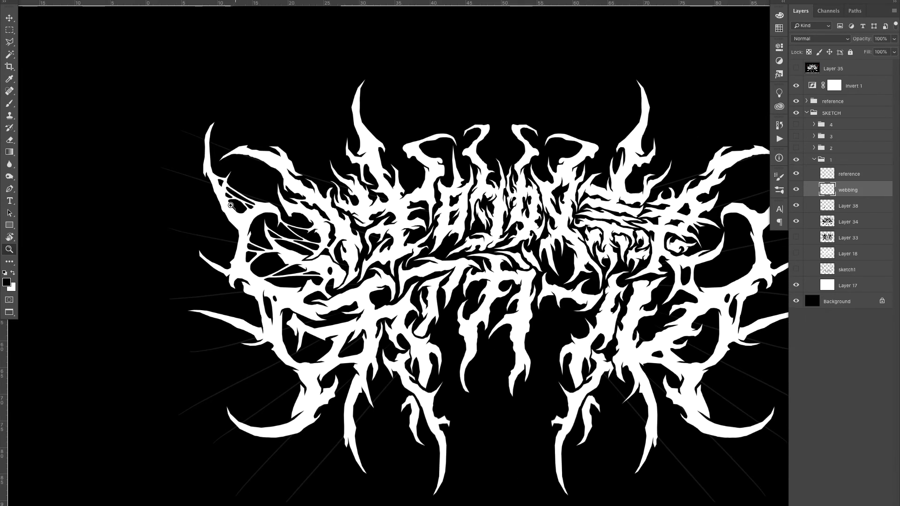
drag(240, 177, 253, 177)
drag(213, 136, 226, 164)
Step: Carve a curved dark hook off the top of the large oval opening in the webbing, undoing misplaced strokes
key(r)
mouse_move(261, 114)
mouse_down()
mouse_move(485, 91)
mouse_move(505, 97)
mouse_up()
drag(458, 119, 447, 251)
key(z)
drag(437, 169, 549, 172)
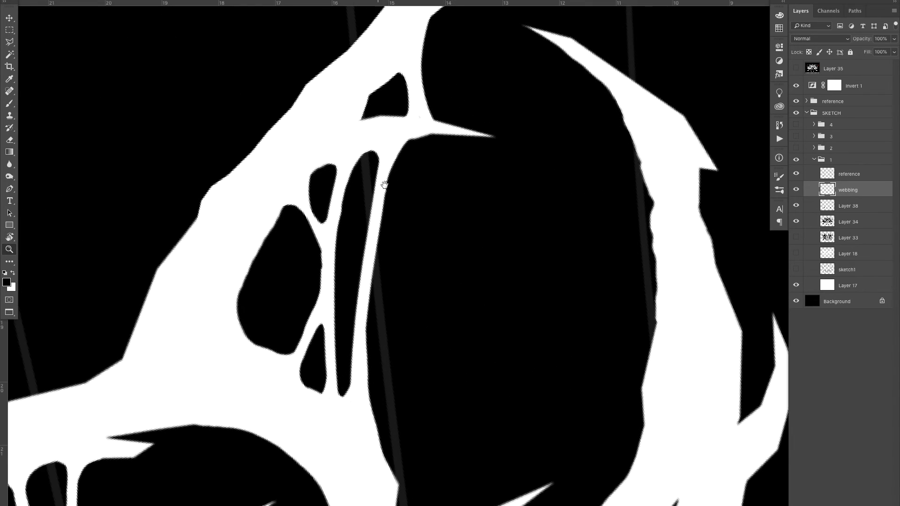
drag(382, 185, 432, 215)
key(b)
drag(294, 258, 334, 236)
key(ctrl+z)
mouse_move(295, 258)
mouse_down()
mouse_move(334, 239)
mouse_move(321, 239)
mouse_up()
key(ctrl+z)
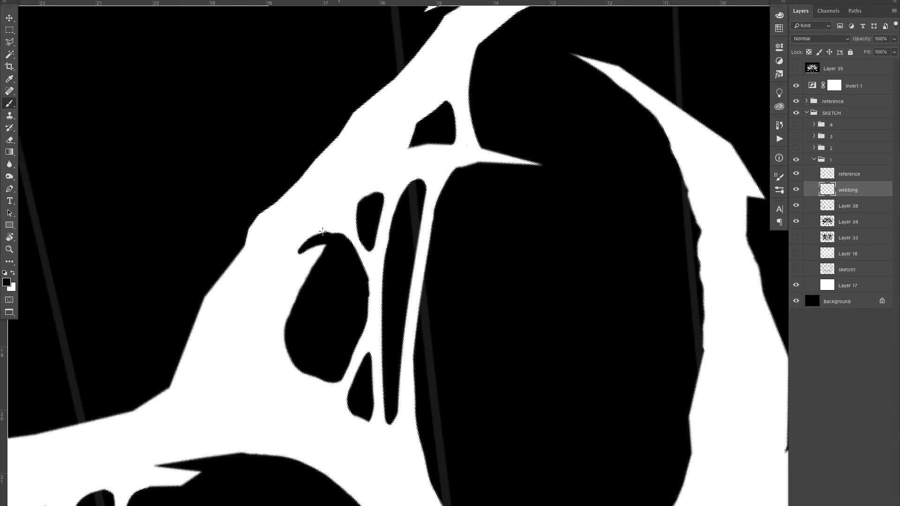
Step: Check the reshaped opening and the surrounding webbing at reduced zoom
key(z)
drag(284, 279, 194, 305)
key(r)
drag(234, 182, 298, 421)
drag(408, 387, 238, 277)
key(z)
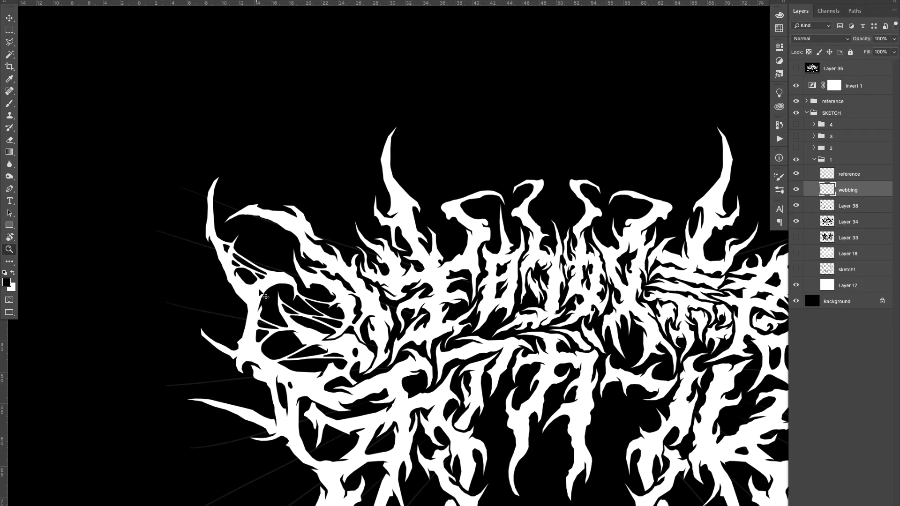
mouse_move(232, 277)
mouse_down()
mouse_move(254, 249)
mouse_move(314, 205)
mouse_move(259, 253)
mouse_up()
key(b)
key(super+z)
Step: Try to carve a curved dark notch into the solid area beside the small opening near the strand ends
key(z)
drag(328, 239, 235, 292)
drag(312, 273, 278, 219)
drag(165, 201, 356, 183)
key(x)
mouse_move(311, 261)
mouse_down()
mouse_move(308, 233)
mouse_move(312, 267)
mouse_up()
key(x)
key(x)
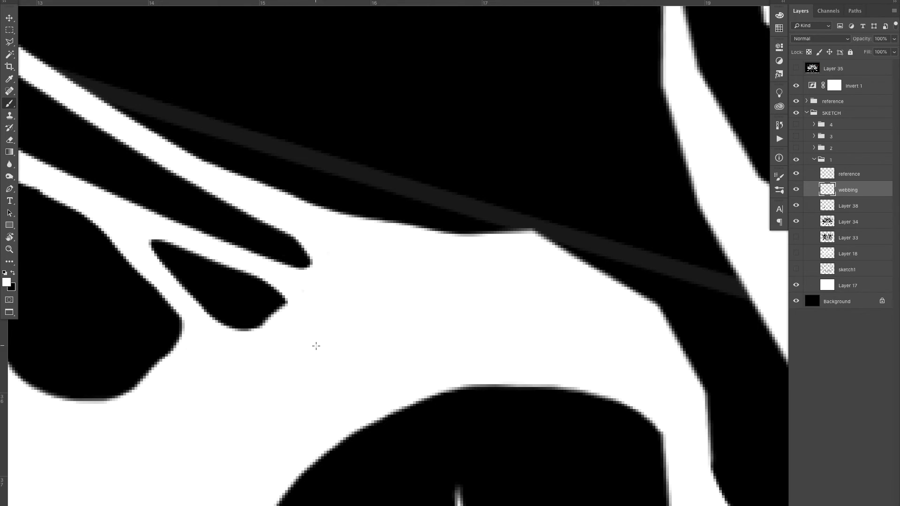
drag(315, 346, 267, 232)
key(ctrl+z)
mouse_move(308, 357)
mouse_down()
mouse_move(323, 326)
mouse_move(279, 240)
mouse_move(317, 258)
mouse_move(323, 345)
mouse_move(248, 413)
mouse_move(234, 249)
mouse_up()
key(ctrl+z)
key(x)
Step: Paint a first strand across the base of the lower-left hollow on the webbing layer, undoing misplaced strokes
key(z)
drag(366, 276, 286, 226)
drag(345, 206, 326, 155)
key(r)
drag(281, 309, 331, 258)
drag(331, 258, 407, 160)
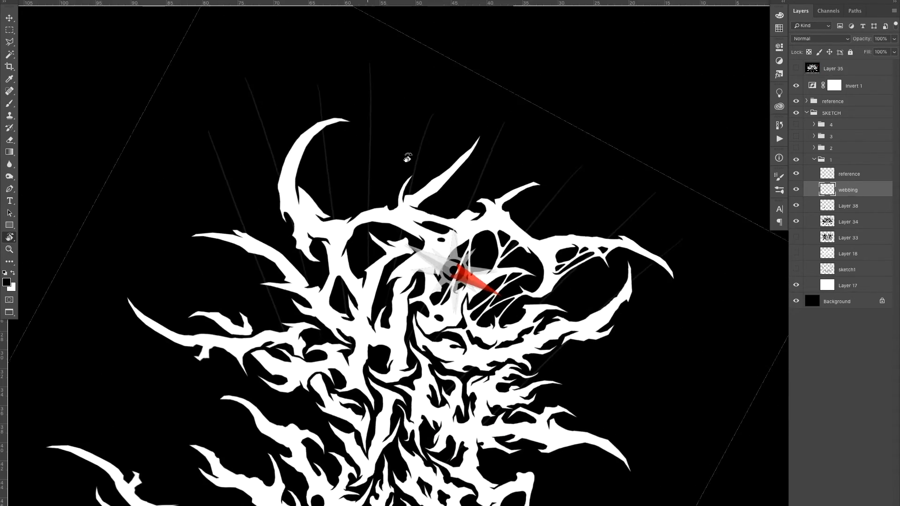
drag(366, 250, 422, 249)
key(b)
drag(319, 122, 302, 436)
key(super+z)
drag(324, 107, 307, 436)
drag(277, 182, 305, 411)
drag(388, 89, 320, 345)
key(super+z)
key(super+z)
Step: Add slanted strands beside it and round their ends to leave narrow dark openings at the hollow's base
drag(322, 382, 392, 89)
mouse_move(308, 116)
mouse_down()
mouse_move(320, 136)
mouse_move(344, 96)
mouse_move(381, 104)
mouse_up()
drag(412, 82, 387, 110)
drag(337, 211, 323, 455)
mouse_move(300, 407)
mouse_down()
mouse_move(293, 436)
mouse_move(347, 449)
mouse_up()
drag(305, 347, 307, 378)
drag(278, 226, 259, 199)
drag(283, 170, 290, 223)
drag(289, 154, 287, 201)
drag(273, 188, 266, 199)
Step: Examine the new lower-left strands up close and against the surrounding letterforms
key(z)
drag(330, 218, 263, 221)
key(Escape)
drag(445, 329, 502, 326)
drag(333, 225, 334, 258)
drag(267, 313, 330, 233)
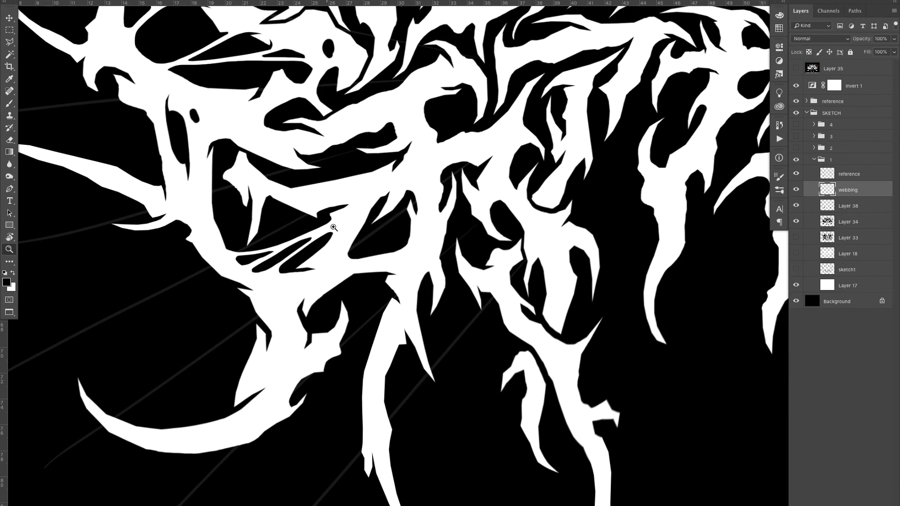
drag(267, 208, 296, 197)
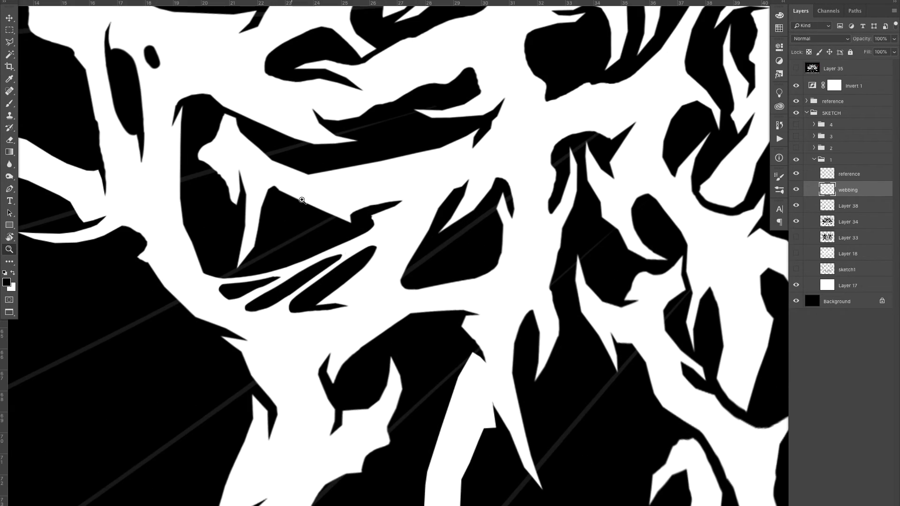
mouse_move(262, 287)
mouse_down()
mouse_move(337, 248)
mouse_move(319, 244)
mouse_move(316, 256)
mouse_up()
key(b)
key(ctrl+z)
Step: Hide the reference guide layer and review the webbing against the whole logo
key(z)
drag(378, 206, 280, 263)
drag(348, 202, 211, 316)
mouse_move(284, 257)
mouse_down()
mouse_move(248, 280)
mouse_move(278, 250)
mouse_move(263, 255)
mouse_up()
click(798, 174)
mouse_move(518, 279)
mouse_down()
mouse_move(478, 300)
mouse_move(515, 280)
mouse_up()
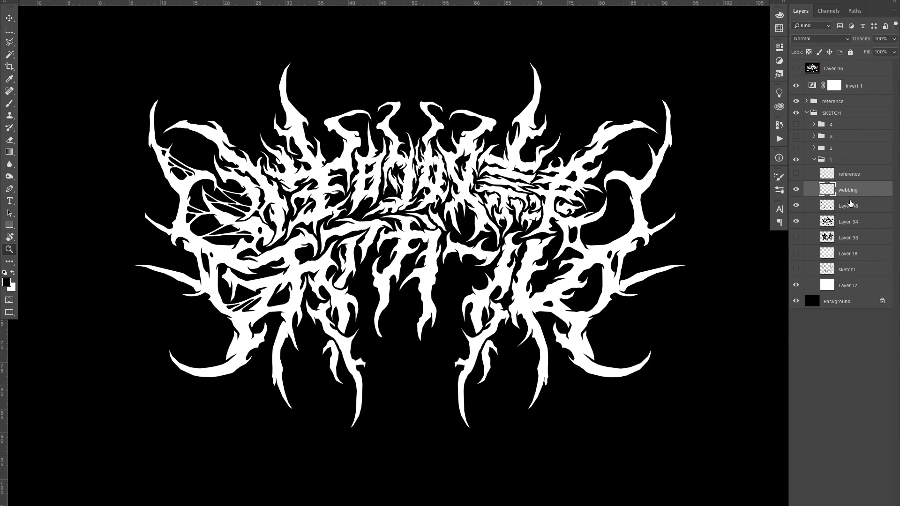
click(780, 139)
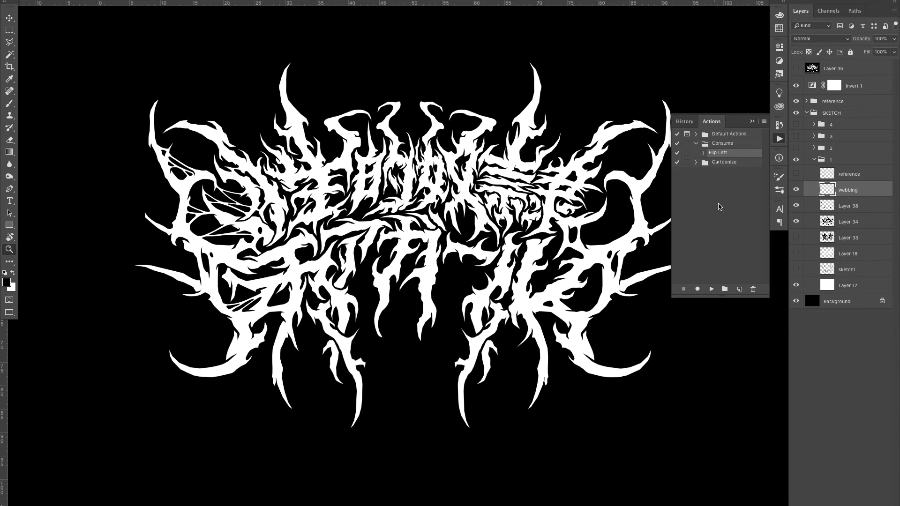
click(779, 136)
Step: Clear a large rectangular selection on the webbing layer and deselect
drag(683, 177, 592, 203)
key(m)
drag(257, 115, 732, 474)
key(Delete)
key(ctrl+d)
Step: Show the reference guide layer again and paint strands between the lower-left hollow's wall and its hooked inner spur
key(z)
mouse_move(343, 279)
mouse_down()
mouse_move(422, 254)
mouse_move(498, 256)
mouse_up()
click(796, 174)
key(r)
key(z)
drag(462, 214, 525, 213)
key(b)
drag(397, 162, 378, 245)
key(ctrl+z)
mouse_move(383, 153)
mouse_down()
mouse_move(371, 266)
mouse_move(333, 322)
mouse_up()
drag(381, 240, 407, 259)
click(384, 270)
Step: Add another strand above the inner spur and round the corners of the openings, undoing a misplaced stroke
drag(373, 125, 350, 280)
mouse_move(339, 151)
mouse_down()
mouse_move(352, 272)
mouse_move(339, 186)
mouse_up()
mouse_move(355, 154)
mouse_down()
mouse_move(347, 205)
mouse_move(379, 279)
mouse_up()
key(ctrl+z)
drag(528, 184, 511, 262)
drag(501, 174, 508, 229)
drag(528, 185, 514, 214)
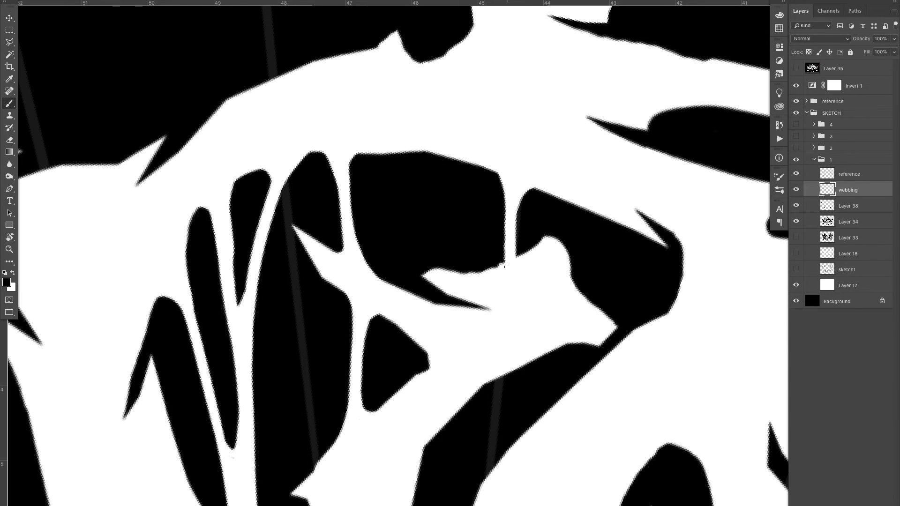
Step: Paint a thin strand across the dark gap above the lower-left hollow, redoing the first stroke
key(z)
mouse_move(512, 250)
mouse_down()
mouse_move(452, 151)
mouse_move(319, 206)
mouse_up()
key(r)
key(z)
mouse_move(319, 282)
mouse_down()
mouse_move(468, 234)
mouse_move(254, 304)
mouse_up()
drag(251, 230, 404, 231)
key(ctrl+z)
drag(240, 223, 404, 242)
Step: Examine the left-side webbing from several zoom levels and angles
key(z)
drag(189, 183, 375, 267)
drag(375, 267, 371, 264)
drag(253, 215, 256, 228)
mouse_move(432, 253)
mouse_down()
mouse_move(502, 218)
mouse_move(555, 215)
mouse_up()
mouse_move(351, 306)
mouse_down()
mouse_move(356, 321)
mouse_move(288, 335)
mouse_up()
key(z)
mouse_move(344, 341)
mouse_down()
mouse_move(249, 378)
mouse_move(220, 375)
mouse_up()
mouse_move(270, 218)
mouse_down()
mouse_move(447, 168)
mouse_move(618, 146)
mouse_move(397, 175)
mouse_up()
drag(483, 188, 396, 200)
drag(395, 234, 241, 262)
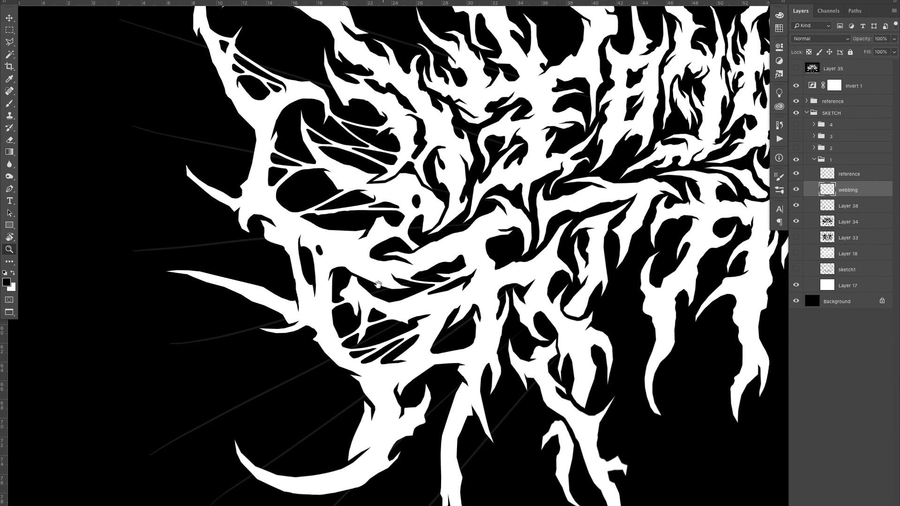
Step: Paint uneven drip-like bumps along the underside of the long diagonal strand in the upper-left hollow
mouse_move(331, 221)
mouse_down()
mouse_move(359, 211)
mouse_move(389, 225)
mouse_move(329, 315)
mouse_up()
key(b)
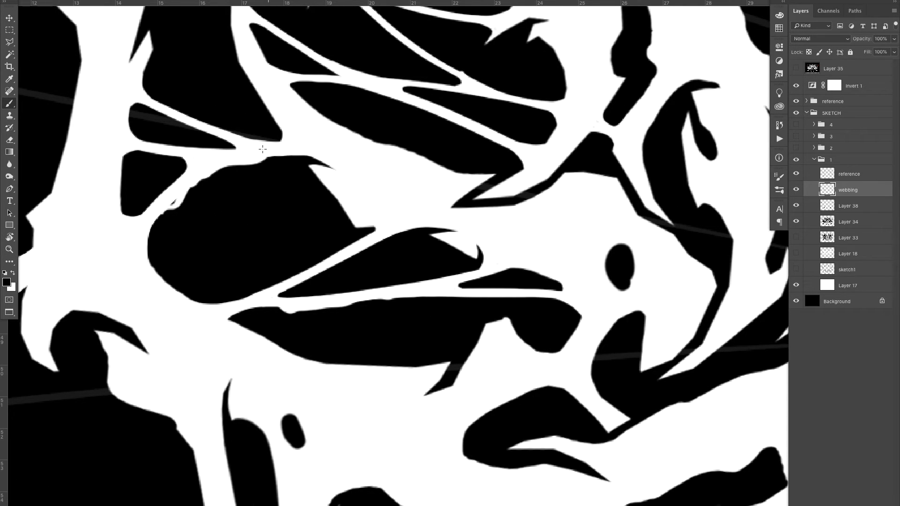
drag(272, 201, 330, 265)
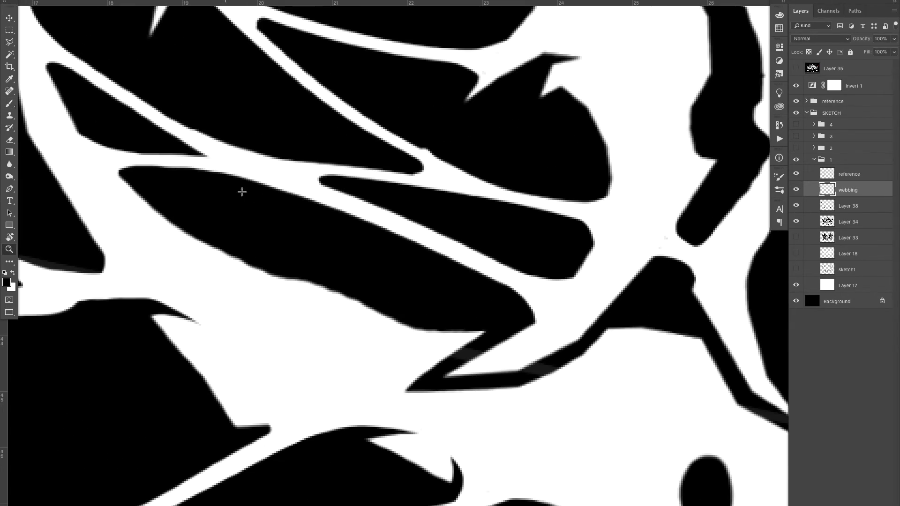
mouse_move(278, 202)
mouse_down()
mouse_move(295, 217)
mouse_move(318, 208)
mouse_up()
mouse_move(372, 227)
mouse_down()
mouse_move(437, 262)
mouse_move(468, 261)
mouse_up()
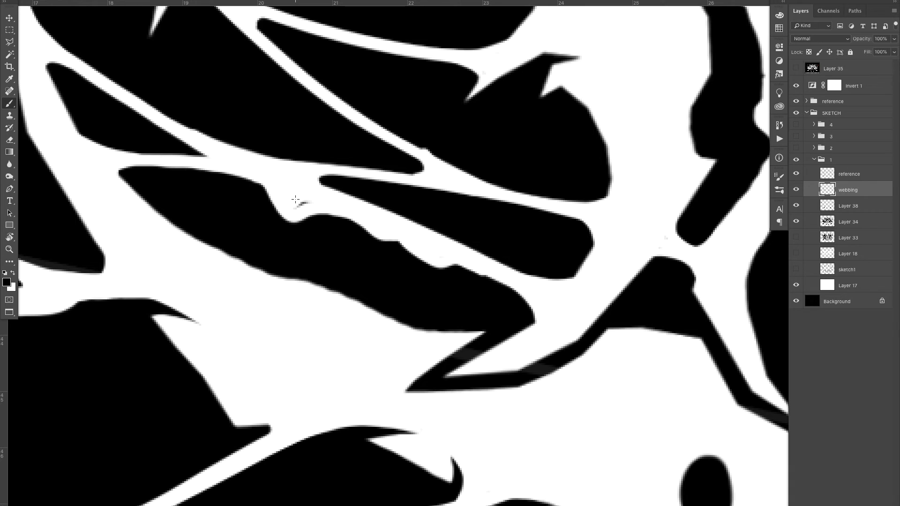
drag(453, 293, 319, 345)
drag(511, 360, 355, 272)
drag(409, 315, 359, 307)
Step: Paint rounded bumps along the slanted strands at the base of the lower-left hollow
mouse_move(272, 319)
mouse_down()
mouse_move(319, 290)
mouse_move(321, 261)
mouse_move(315, 293)
mouse_move(276, 310)
mouse_move(336, 274)
mouse_up()
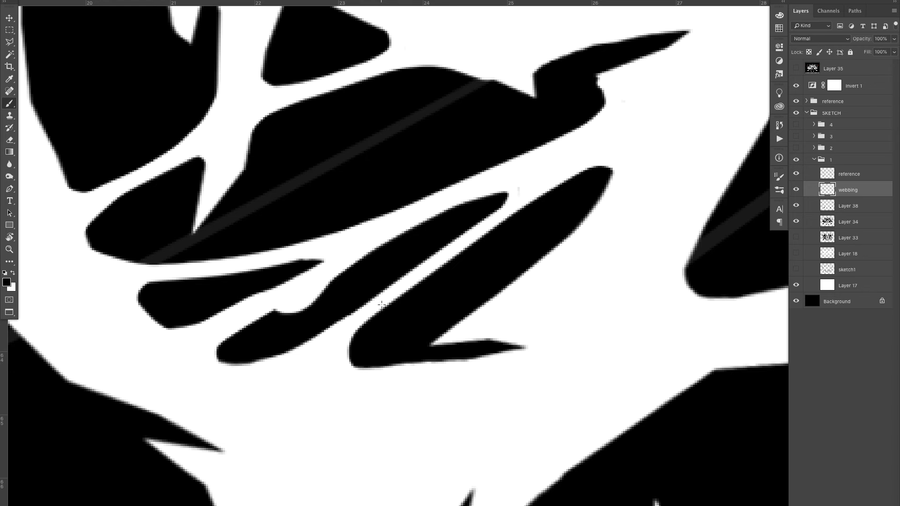
mouse_move(388, 297)
mouse_down()
mouse_move(452, 268)
mouse_move(547, 180)
mouse_up()
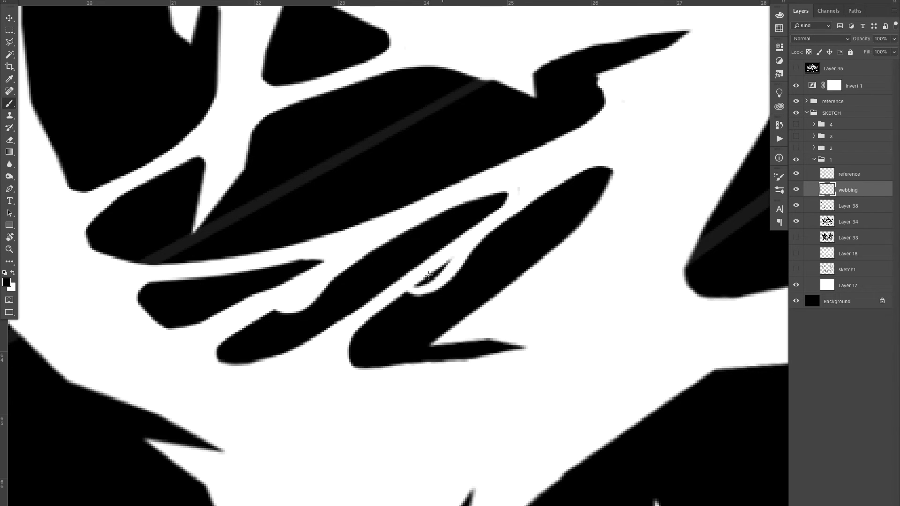
mouse_move(465, 247)
mouse_down()
mouse_move(418, 247)
mouse_move(478, 244)
mouse_up()
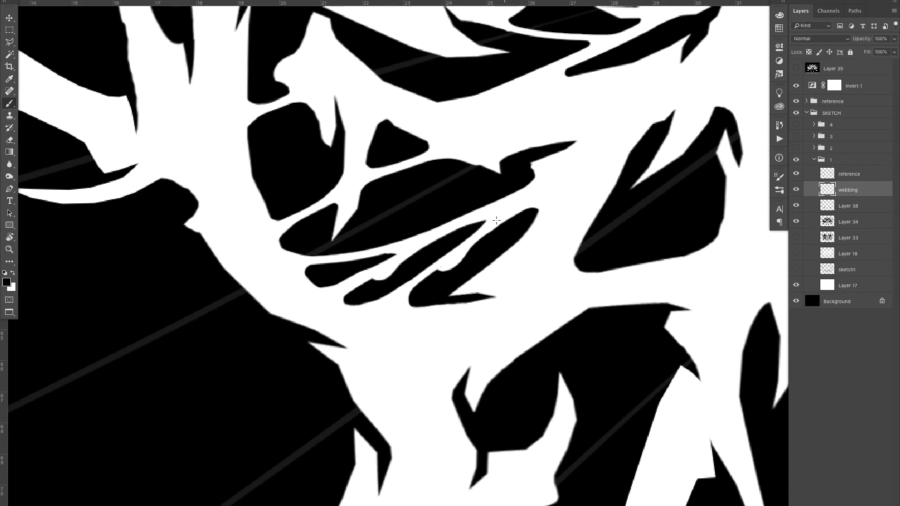
mouse_move(388, 299)
mouse_down()
mouse_move(272, 300)
mouse_move(304, 300)
mouse_move(297, 301)
mouse_move(526, 220)
mouse_move(443, 216)
mouse_up()
Step: Add a small white drip to the strand below the triangular opening in the lower-left hollow, undoing a misplaced stroke
mouse_move(303, 78)
mouse_down()
mouse_move(479, 135)
mouse_move(369, 188)
mouse_up()
mouse_move(405, 179)
mouse_down()
mouse_move(450, 143)
mouse_move(337, 159)
mouse_move(388, 170)
mouse_up()
mouse_move(345, 247)
mouse_down()
mouse_move(388, 249)
mouse_move(286, 246)
mouse_move(375, 220)
mouse_up()
drag(300, 184, 241, 212)
key(ctrl+z)
mouse_move(328, 211)
mouse_down()
mouse_move(281, 208)
mouse_move(376, 195)
mouse_up()
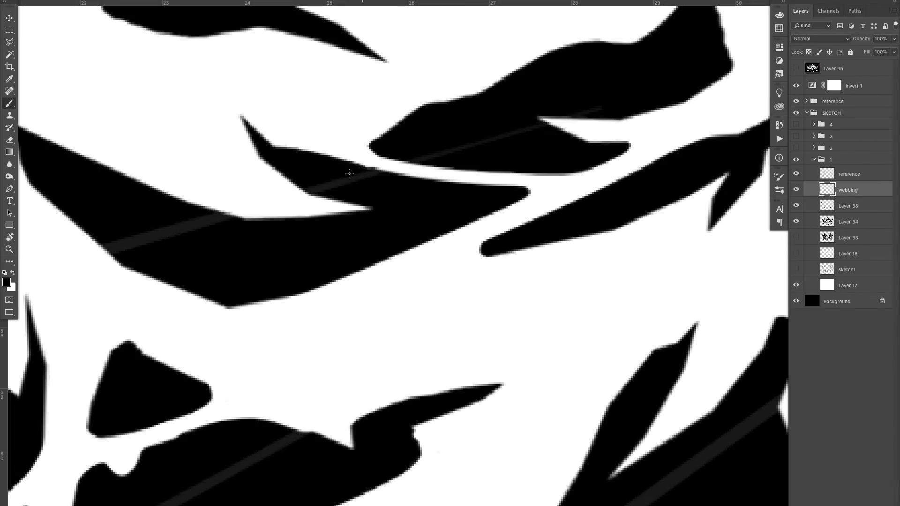
Step: Examine the gaps between the outer spikes, comparing close-ups with the overall logo
drag(493, 196, 576, 243)
mouse_move(516, 220)
mouse_down()
mouse_move(450, 221)
mouse_move(602, 221)
mouse_up()
drag(518, 198, 496, 202)
drag(468, 235, 361, 263)
mouse_move(187, 239)
mouse_down()
mouse_move(267, 244)
mouse_move(202, 243)
mouse_up()
drag(469, 117, 598, 176)
drag(345, 160, 415, 160)
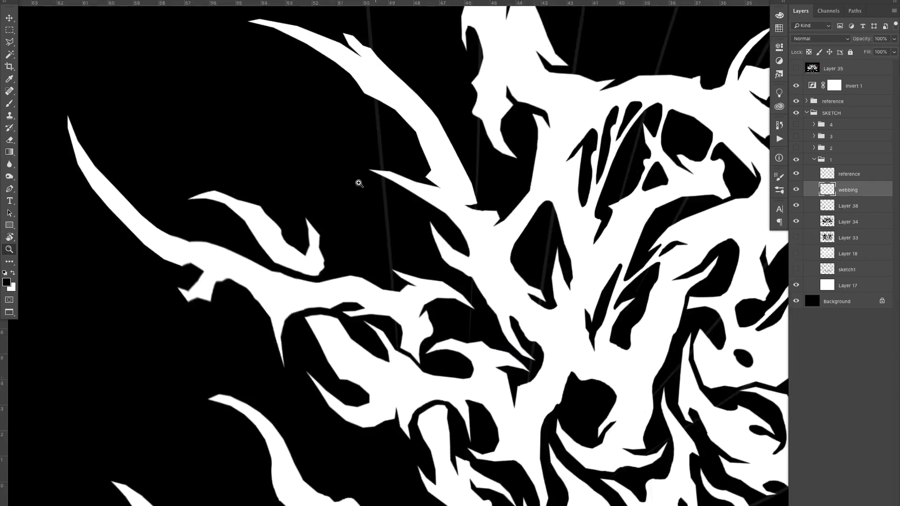
drag(355, 188, 408, 181)
drag(372, 135, 352, 199)
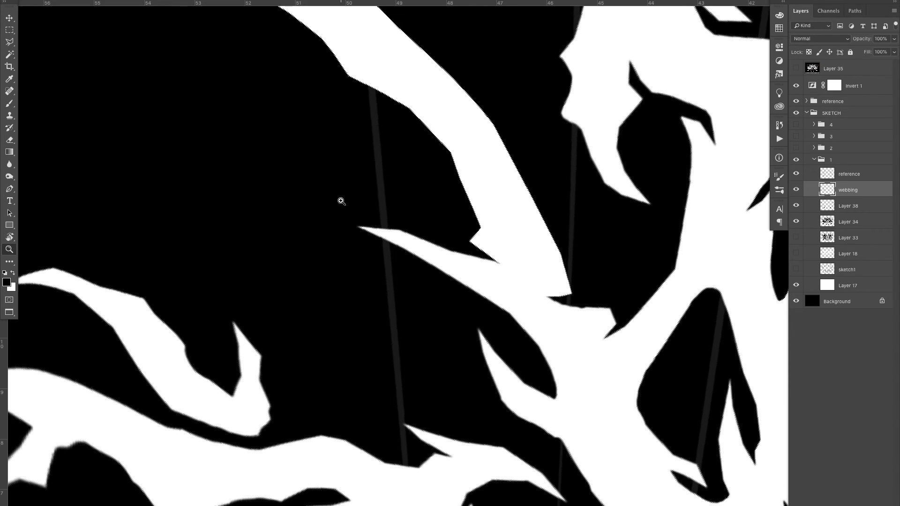
drag(360, 324, 276, 355)
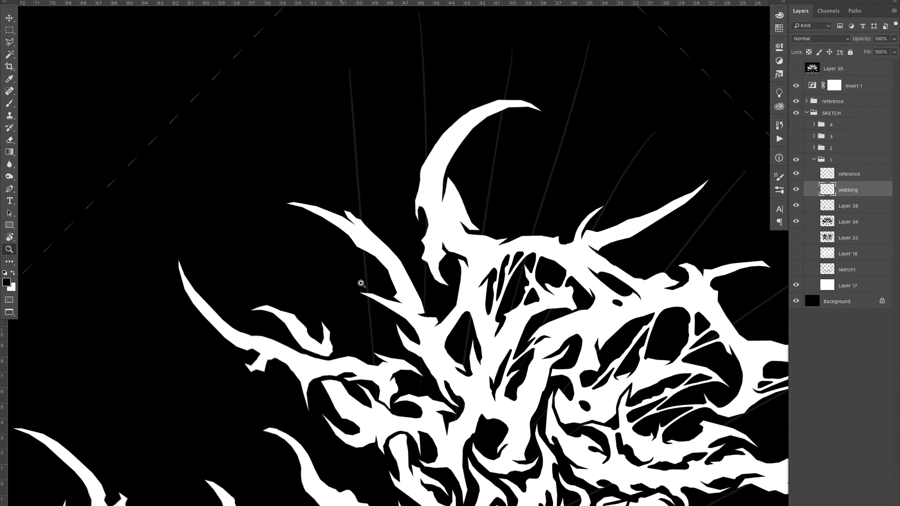
drag(382, 304, 349, 213)
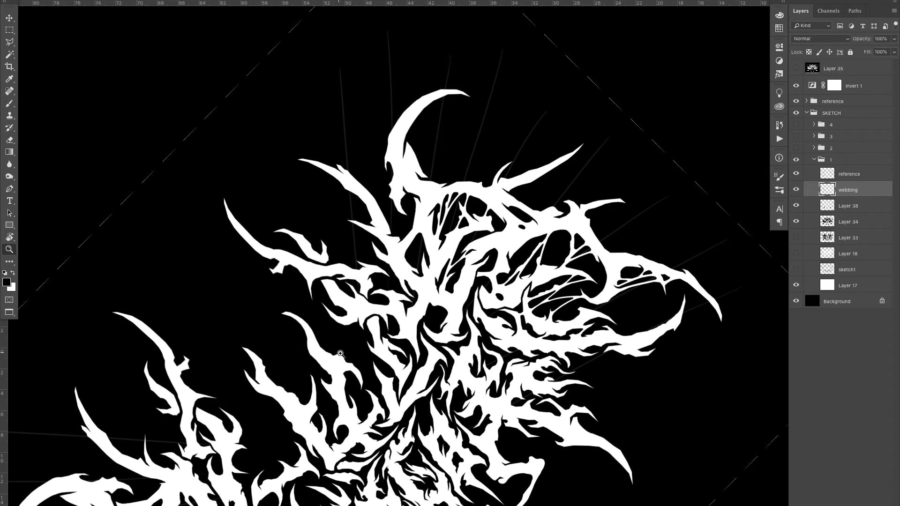
drag(339, 249, 384, 184)
drag(369, 270, 355, 195)
Step: Try long diagonal strands across the open gap between the outer spikes, undoing each one
key(b)
mouse_move(303, 101)
mouse_down()
mouse_move(333, 296)
mouse_move(458, 337)
mouse_up()
key(ctrl+z)
mouse_move(280, 118)
mouse_down()
mouse_move(288, 195)
mouse_move(353, 372)
mouse_move(458, 331)
mouse_up()
key(ctrl+z)
mouse_move(260, 88)
mouse_down()
mouse_move(341, 296)
mouse_move(457, 377)
mouse_up()
key(ctrl+z)
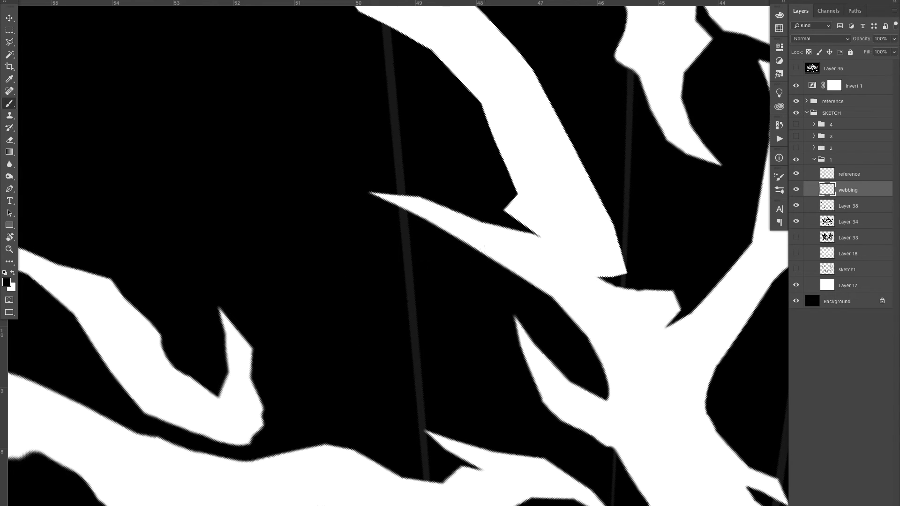
key(ctrl+z)
Step: Try a curved strand from the small middle spike down to the lower spike, undoing an extra stroke
mouse_move(481, 253)
mouse_down()
mouse_move(451, 242)
mouse_move(377, 314)
mouse_up()
drag(363, 351, 243, 495)
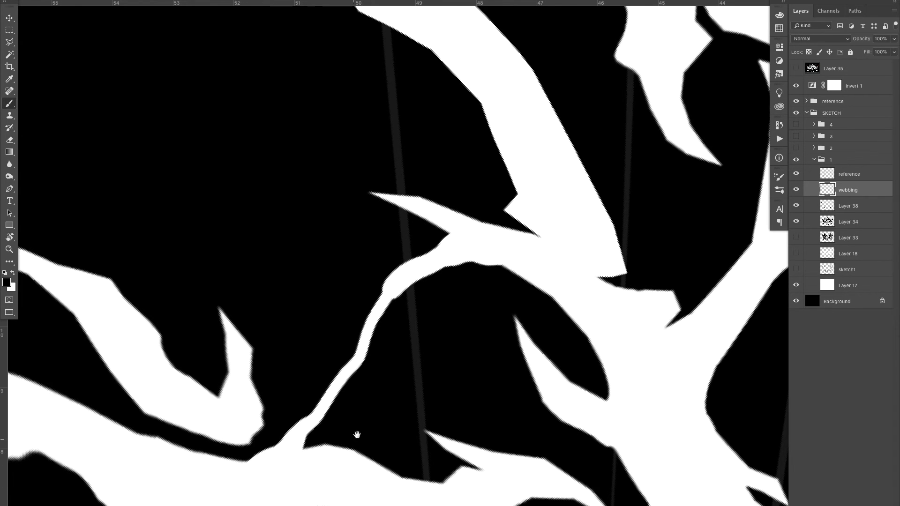
scroll(357, 436, down, 3)
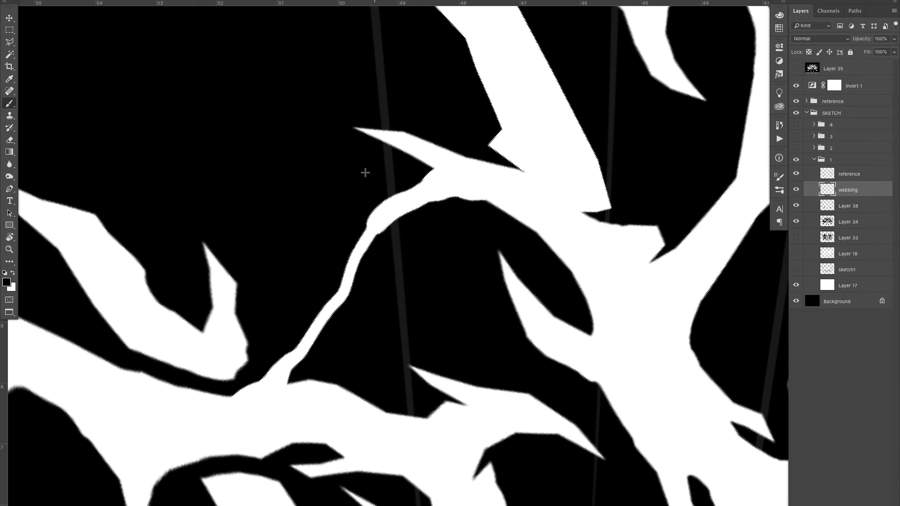
mouse_move(277, 258)
mouse_down()
mouse_move(239, 192)
mouse_move(206, 170)
mouse_up()
key(ctrl+z)
scroll(285, 244, up, 5)
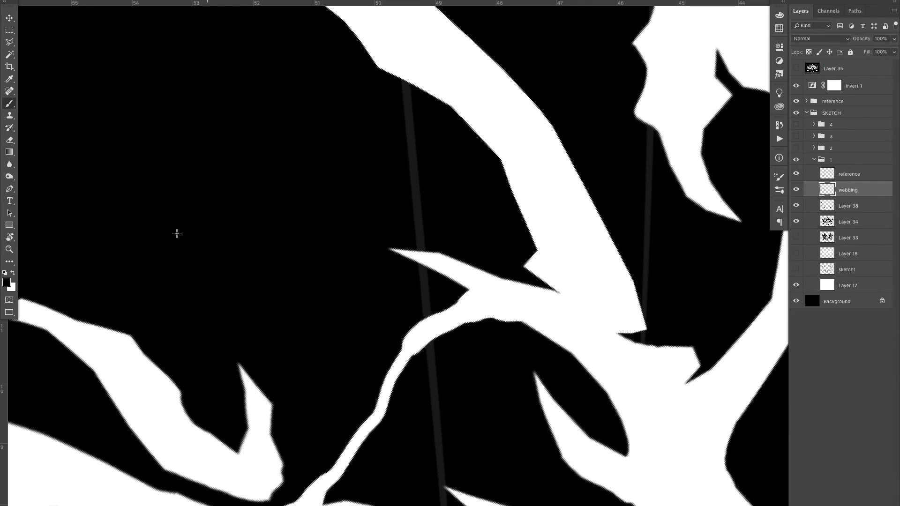
Step: Try a long sideways strand above the middle spike, and undo it together with the curved strand
mouse_move(102, 197)
mouse_down()
mouse_move(218, 168)
mouse_move(309, 180)
mouse_move(446, 209)
mouse_move(534, 259)
mouse_up()
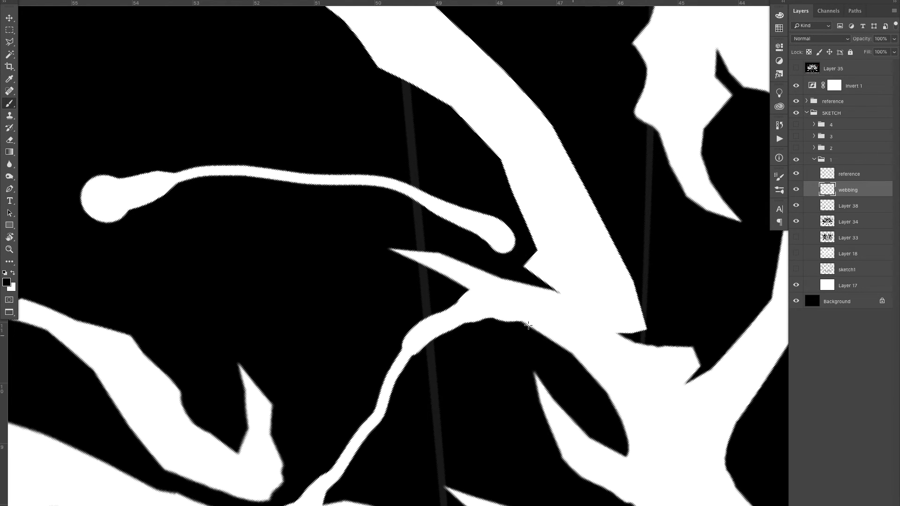
key(ctrl+z)
scroll(421, 299, down, 3)
scroll(421, 299, right, 3)
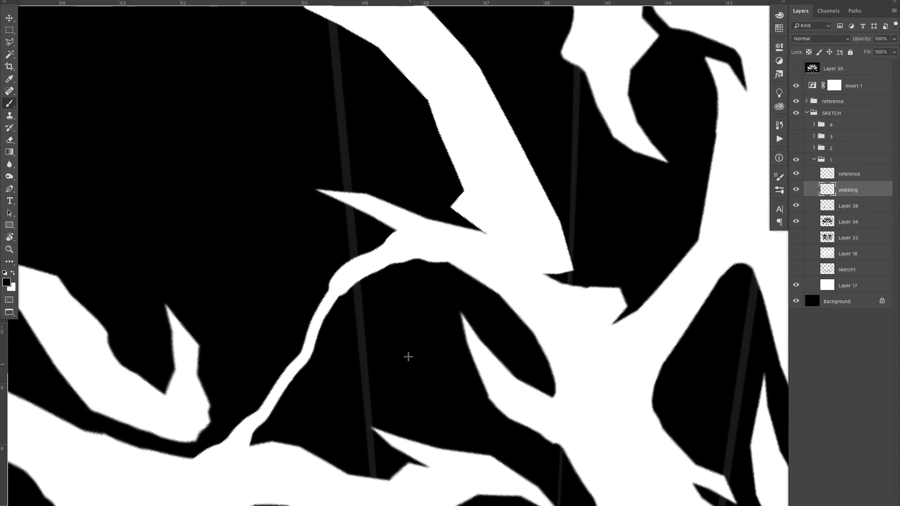
scroll(349, 240, up, 2)
key(ctrl+shift+z)
key(ctrl+z)
key(ctrl+z)
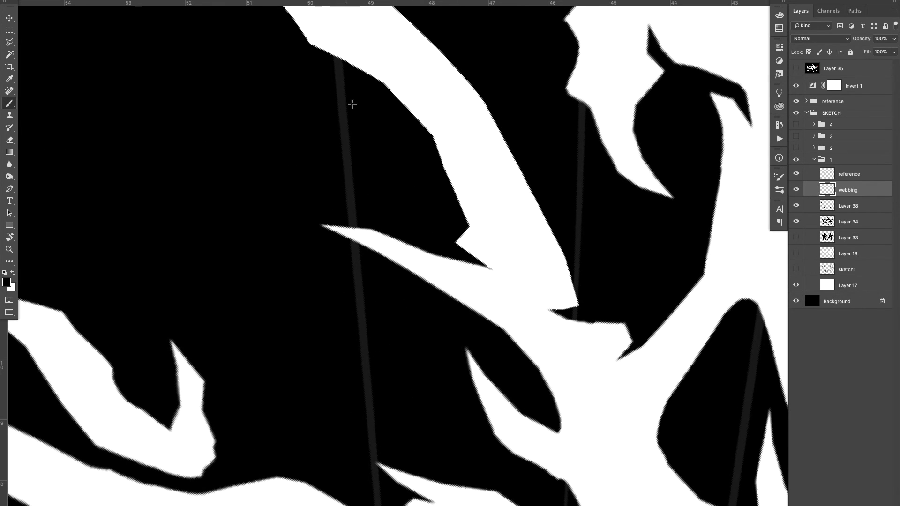
Step: Paint a long thin strand from the upper outer spike down to the lower spike and round its upper junction
mouse_move(315, 26)
mouse_down()
mouse_move(326, 94)
mouse_move(303, 140)
mouse_move(305, 233)
mouse_move(342, 345)
mouse_move(354, 503)
mouse_up()
mouse_move(349, 267)
mouse_down()
mouse_move(338, 266)
mouse_move(352, 215)
mouse_up()
drag(341, 166, 372, 257)
drag(376, 141, 428, 62)
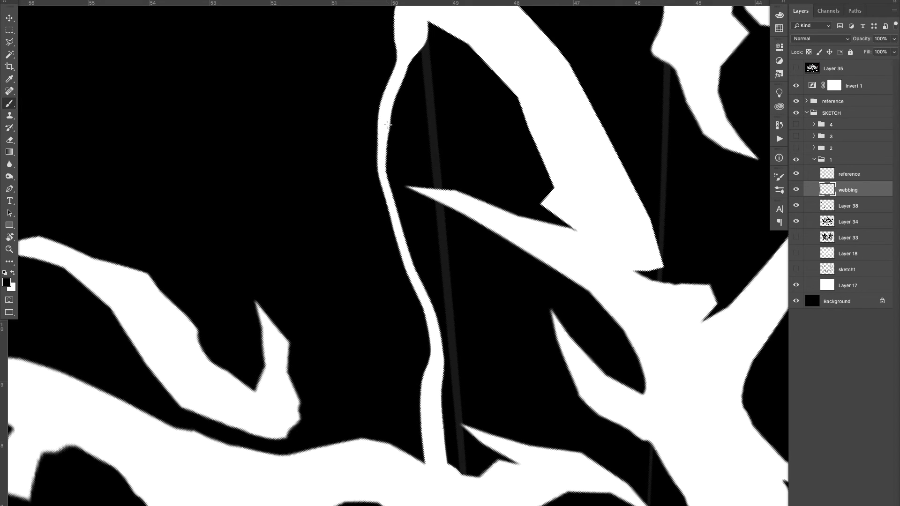
drag(379, 136, 353, 230)
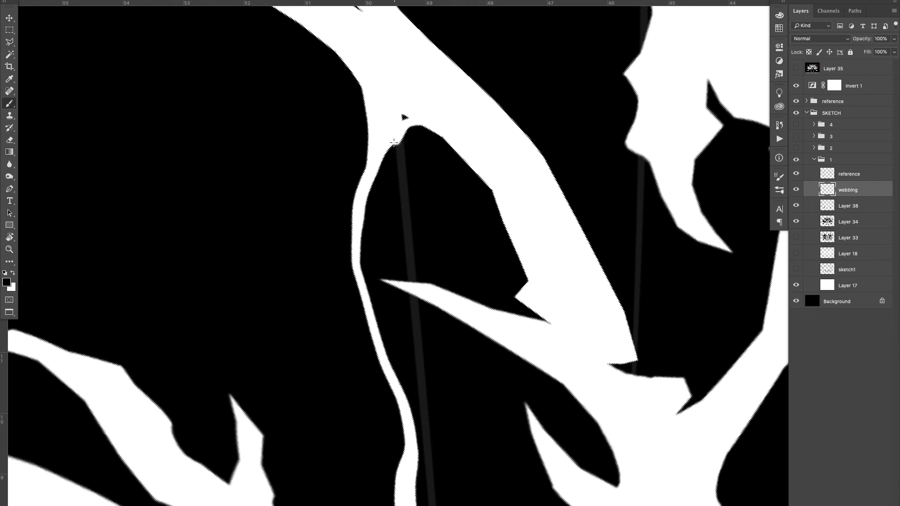
Step: Paint a second thin strand branching off the long one down to the lower spike, redoing misplaced strokes
mouse_move(356, 242)
mouse_down()
mouse_move(390, 135)
mouse_move(353, 426)
mouse_up()
key(ctrl+z)
drag(393, 141, 370, 422)
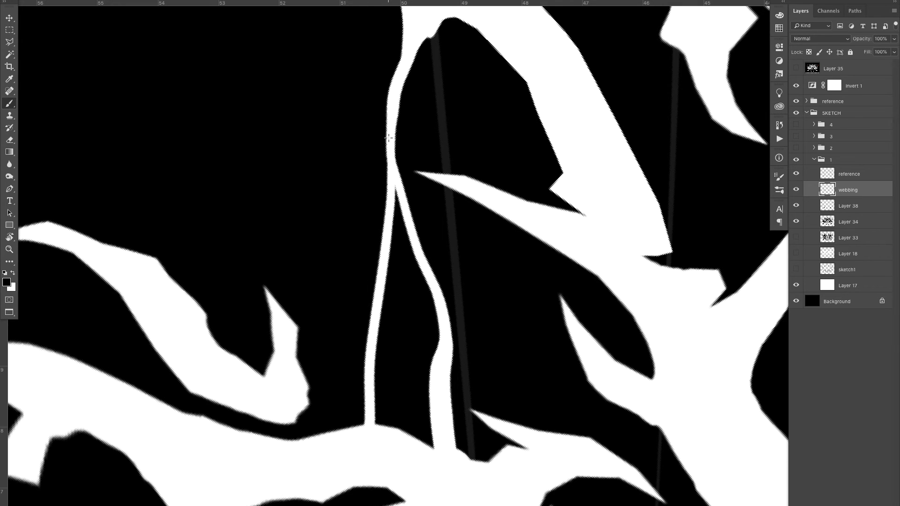
key(ctrl+z)
drag(392, 174, 359, 444)
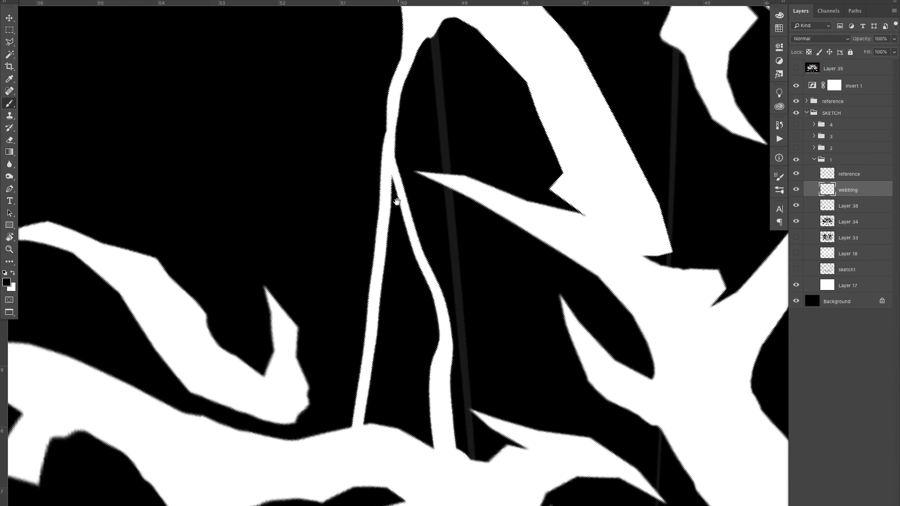
Step: Paint a thin diagonal strand from the long strand out to the neighbouring left spike, redoing misplaced strokes
drag(397, 199, 378, 257)
drag(394, 296, 412, 496)
key(ctrl+z)
mouse_move(429, 413)
mouse_down()
mouse_move(398, 408)
mouse_move(399, 237)
mouse_up()
mouse_move(339, 151)
mouse_down()
mouse_move(170, 381)
mouse_move(142, 353)
mouse_up()
key(ctrl+z)
mouse_move(344, 172)
mouse_down()
mouse_move(276, 173)
mouse_move(366, 174)
mouse_up()
mouse_move(303, 181)
mouse_down()
mouse_move(327, 185)
mouse_move(332, 225)
mouse_up()
Step: Paint short strands from the small middle spike down to the branching strand and thicken where they meet
drag(335, 308, 355, 312)
mouse_move(336, 192)
mouse_down()
mouse_move(329, 225)
mouse_move(308, 90)
mouse_up()
mouse_move(388, 168)
mouse_down()
mouse_move(397, 246)
mouse_move(443, 192)
mouse_up()
drag(403, 300, 407, 260)
mouse_move(391, 275)
mouse_down()
mouse_move(403, 269)
mouse_move(334, 131)
mouse_up()
drag(346, 349, 328, 378)
drag(389, 357, 432, 414)
drag(432, 416, 397, 494)
Step: Round the corners where the new strands join the surrounding spikes
mouse_move(351, 323)
mouse_down()
mouse_move(451, 121)
mouse_move(429, 132)
mouse_move(452, 142)
mouse_up()
drag(220, 406, 326, 390)
mouse_move(310, 385)
mouse_down()
mouse_move(272, 432)
mouse_move(338, 426)
mouse_up()
mouse_move(329, 335)
mouse_down()
mouse_move(305, 428)
mouse_move(481, 456)
mouse_up()
drag(247, 323, 221, 394)
drag(256, 295, 185, 329)
drag(461, 65, 308, 267)
drag(324, 257, 377, 135)
drag(388, 65, 282, 141)
Step: Hide the reference layer and paint drip-like bulges along the lower-left webbing strands
key(r)
mouse_move(276, 197)
mouse_down()
mouse_move(264, 300)
mouse_move(450, 422)
mouse_up()
mouse_move(422, 366)
mouse_down()
mouse_move(347, 366)
mouse_move(384, 371)
mouse_move(352, 373)
mouse_move(309, 334)
mouse_move(346, 255)
mouse_up()
click(797, 173)
drag(186, 428, 265, 348)
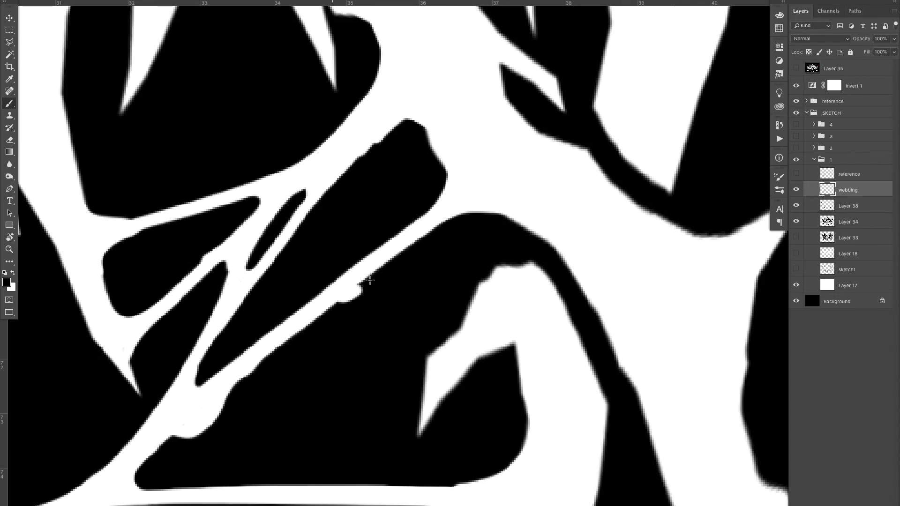
drag(383, 260, 367, 322)
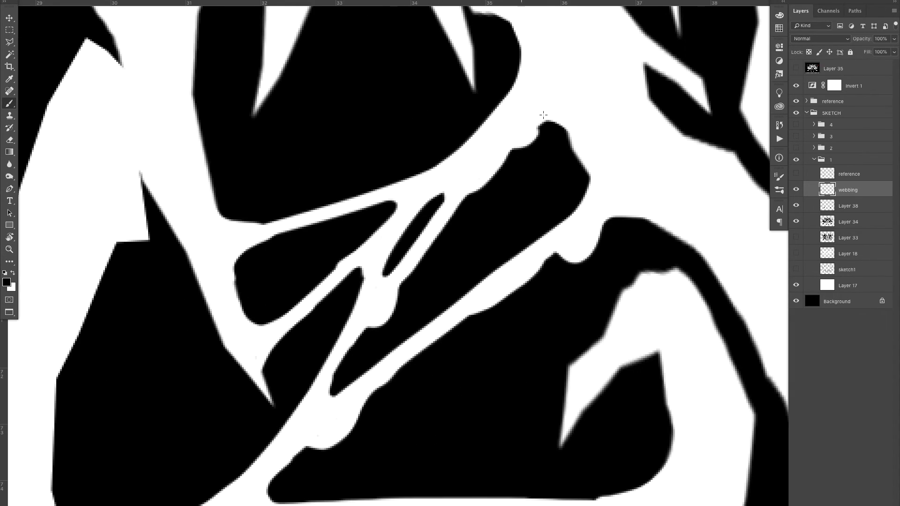
drag(345, 212, 346, 294)
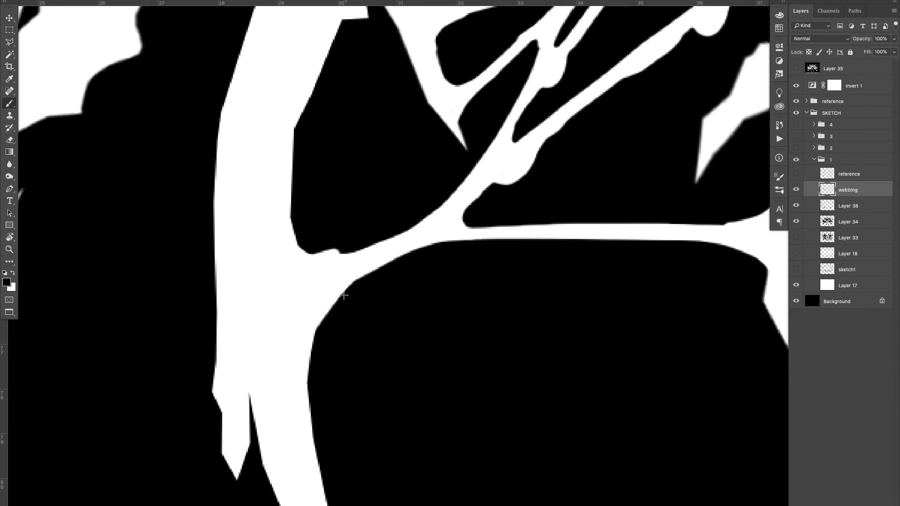
Step: Show the reference layer again and paint a long strand with short touch-ups at its end, redoing misplaced strokes
key(z)
mouse_move(349, 332)
mouse_down()
mouse_move(366, 325)
mouse_move(382, 291)
mouse_move(328, 291)
mouse_move(364, 267)
mouse_move(398, 262)
mouse_up()
click(796, 174)
drag(245, 347, 281, 345)
key(b)
drag(546, 168, 337, 315)
key(super+z)
mouse_move(222, 361)
mouse_down()
mouse_move(533, 162)
mouse_move(560, 203)
mouse_up()
drag(278, 341, 251, 387)
key(super+z)
drag(263, 355, 249, 385)
drag(255, 298, 247, 339)
Step: Paint additional long strands across the hollow, replacing a misplaced stroke
key(z)
drag(365, 292, 441, 288)
key(b)
mouse_move(328, 318)
mouse_down()
mouse_move(750, 219)
mouse_move(610, 275)
mouse_up()
key(super+z)
drag(596, 233, 539, 283)
key(z)
drag(630, 274, 563, 277)
key(b)
mouse_move(412, 314)
mouse_down()
mouse_move(482, 322)
mouse_move(586, 284)
mouse_up()
Step: Touch up the webbing with a short stroke where the strands meet
key(z)
mouse_move(544, 287)
mouse_down()
mouse_move(482, 316)
mouse_move(445, 278)
mouse_move(430, 276)
mouse_up()
drag(518, 254, 497, 253)
drag(319, 175, 412, 178)
key(b)
drag(342, 177, 276, 210)
Step: Paint a wavy strand down the inner side of the thick outer limb, redoing misplaced starts
key(z)
drag(412, 205, 347, 205)
key(r)
drag(365, 117, 586, 188)
key(r)
key(b)
mouse_move(441, 66)
mouse_down()
mouse_move(407, 61)
mouse_move(395, 136)
mouse_up()
key(ctrl+z)
mouse_move(412, 46)
mouse_down()
mouse_move(408, 100)
mouse_move(393, 130)
mouse_up()
key(ctrl+z)
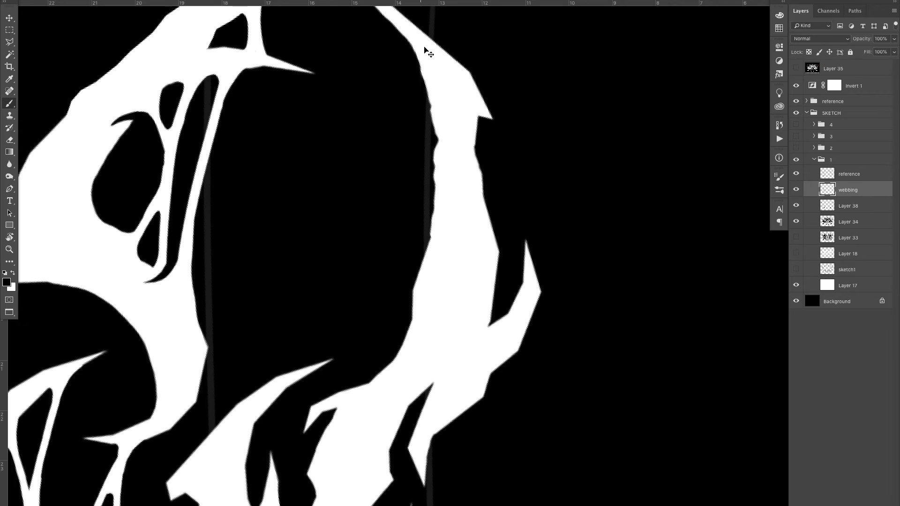
mouse_move(415, 56)
mouse_down()
mouse_move(369, 181)
mouse_move(370, 404)
mouse_up()
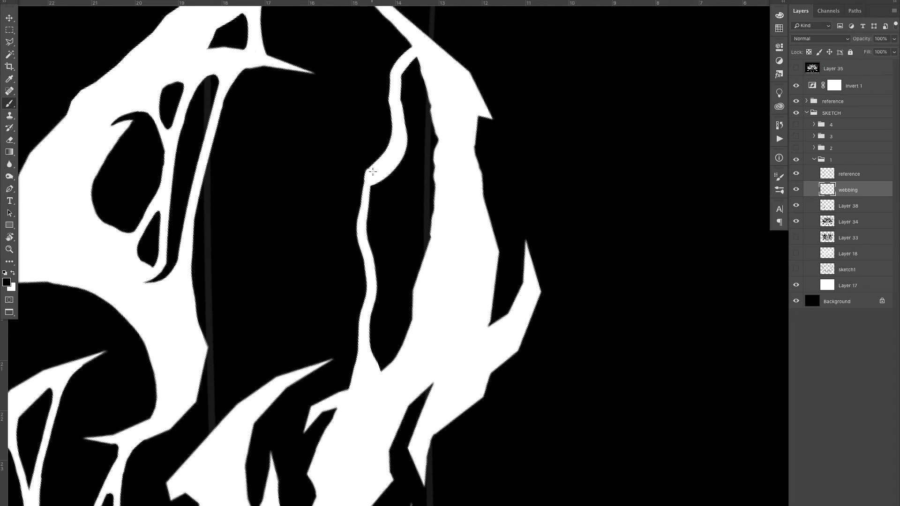
Step: Paint crossing strands off the wavy strand and a long diagonal strand down to the webbed limb opposite
drag(365, 91, 351, 196)
drag(419, 212, 384, 265)
drag(373, 121, 402, 399)
drag(358, 282, 193, 451)
Step: Paint branching strands from the diagonal's upper end down to the lower junction, undoing a stray dab
key(z)
mouse_move(297, 347)
mouse_down()
mouse_move(284, 353)
mouse_move(291, 312)
mouse_move(331, 261)
mouse_up()
key(b)
drag(286, 221, 317, 274)
drag(349, 366, 394, 201)
drag(339, 396, 375, 283)
mouse_move(356, 323)
mouse_down()
mouse_move(290, 119)
mouse_move(355, 324)
mouse_up()
key(ctrl+z)
Step: Fill and round the hollow corners where the diagonal meets the crossing strands, redoing one stroke
key(z)
drag(366, 290, 310, 291)
drag(376, 245, 422, 239)
drag(376, 105, 322, 257)
key(ctrl+z)
drag(344, 225, 306, 275)
mouse_move(340, 310)
mouse_down()
mouse_move(358, 259)
mouse_move(336, 331)
mouse_up()
drag(359, 254, 393, 263)
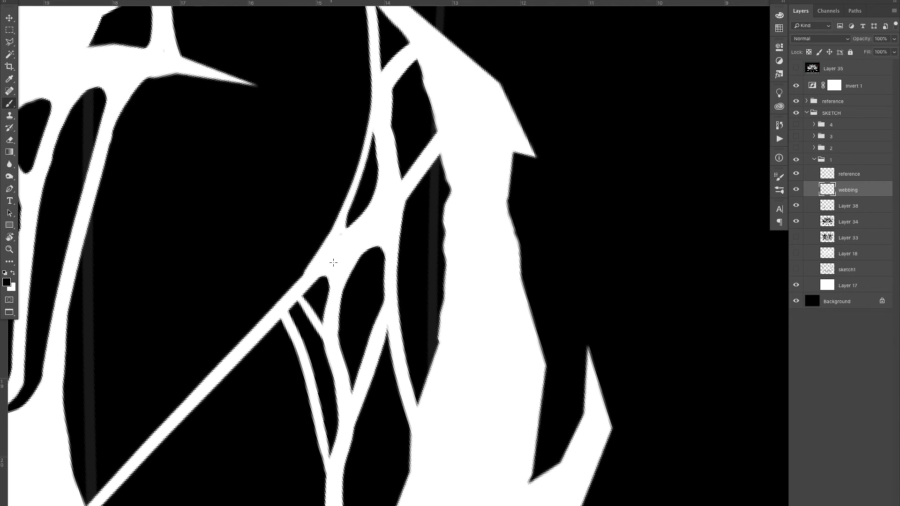
Step: Round the remaining strand junctions at the lower and upper ends of this web
scroll(278, 322, down, 5)
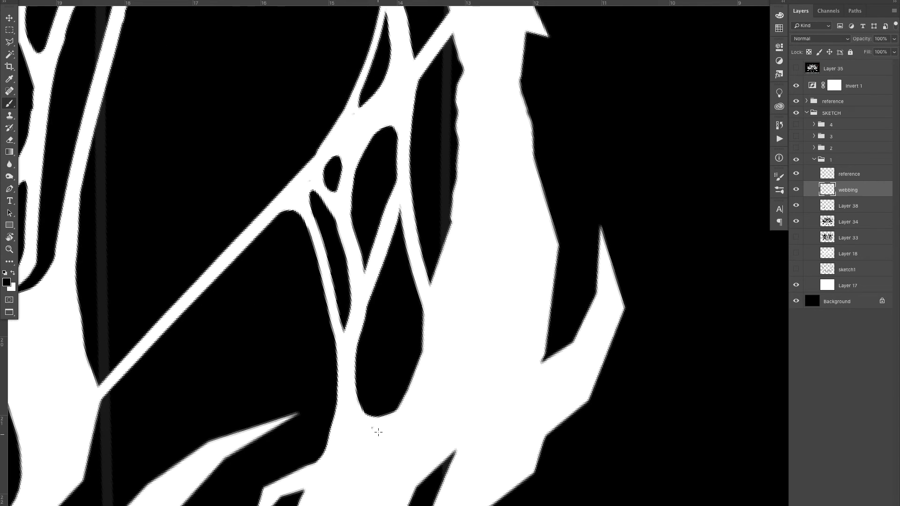
mouse_move(387, 225)
mouse_down()
mouse_move(395, 135)
mouse_move(344, 65)
mouse_up()
scroll(405, 199, up, 8)
drag(360, 140, 386, 102)
mouse_move(370, 207)
mouse_down()
mouse_move(398, 135)
mouse_move(383, 241)
mouse_up()
key(z)
key(z)
drag(311, 287, 335, 286)
drag(328, 281, 291, 220)
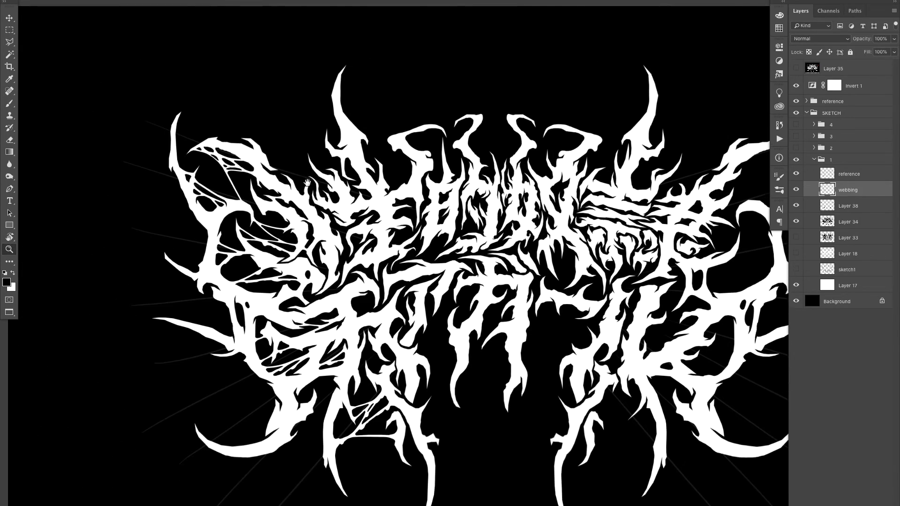
Step: Add a branch from the diagonal strand down to the small spike below and round its junctions, redoing one stroke
mouse_move(233, 214)
mouse_down()
mouse_move(258, 202)
mouse_move(280, 169)
mouse_move(345, 296)
mouse_move(312, 263)
mouse_move(285, 261)
mouse_up()
key(b)
key(z)
mouse_move(337, 304)
mouse_down()
mouse_move(263, 300)
mouse_move(403, 307)
mouse_up()
key(b)
key(r)
mouse_move(400, 95)
mouse_down()
mouse_move(490, 82)
mouse_move(586, 127)
mouse_up()
key(b)
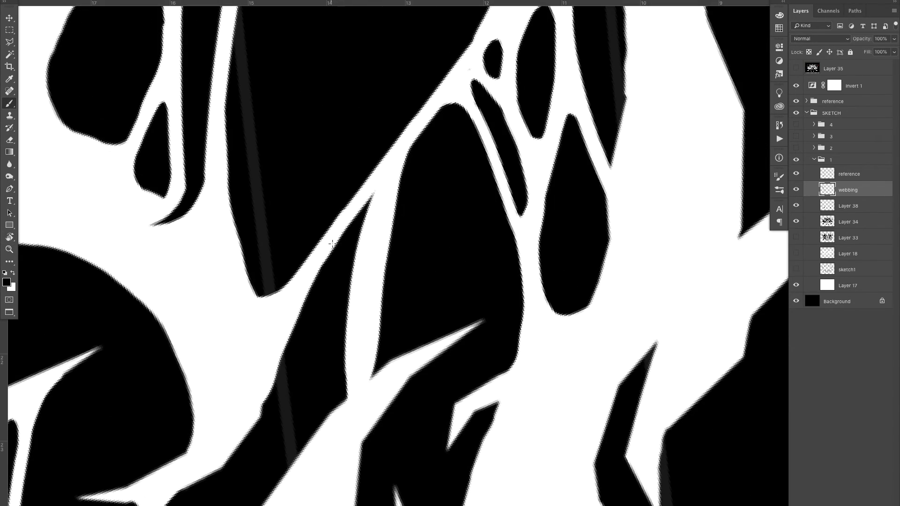
drag(346, 365, 323, 430)
drag(340, 203, 264, 410)
drag(260, 445, 194, 78)
key(ctrl+z)
drag(228, 50, 241, 483)
Step: Examine the new webbing in the context of the whole logo
key(z)
drag(338, 263, 256, 263)
key(r)
key(Escape)
drag(382, 258, 450, 263)
key(b)
key(z)
drag(310, 201, 225, 211)
drag(277, 268, 293, 269)
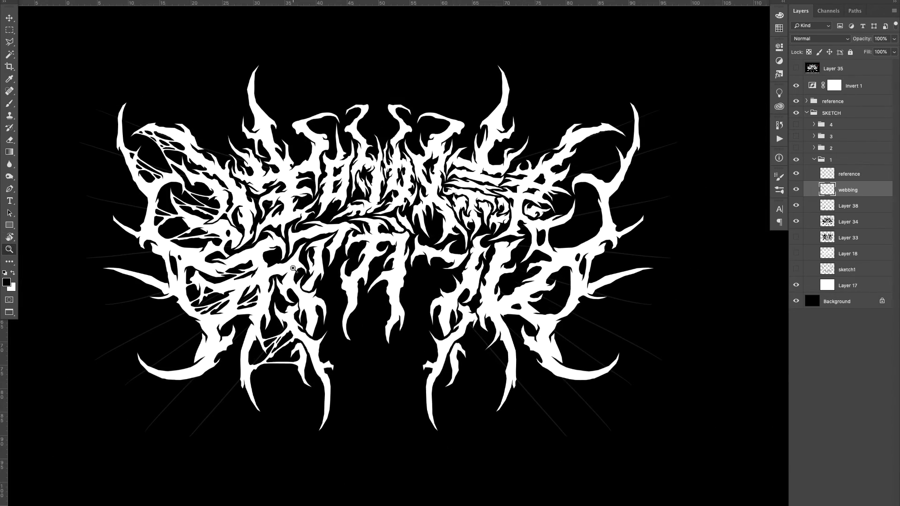
Step: Paint a thin upright strand beneath the base of the large curved spike, replacing a misplaced stroke
mouse_move(174, 246)
mouse_down()
mouse_move(293, 249)
mouse_move(188, 251)
mouse_up()
key(r)
drag(262, 263, 450, 179)
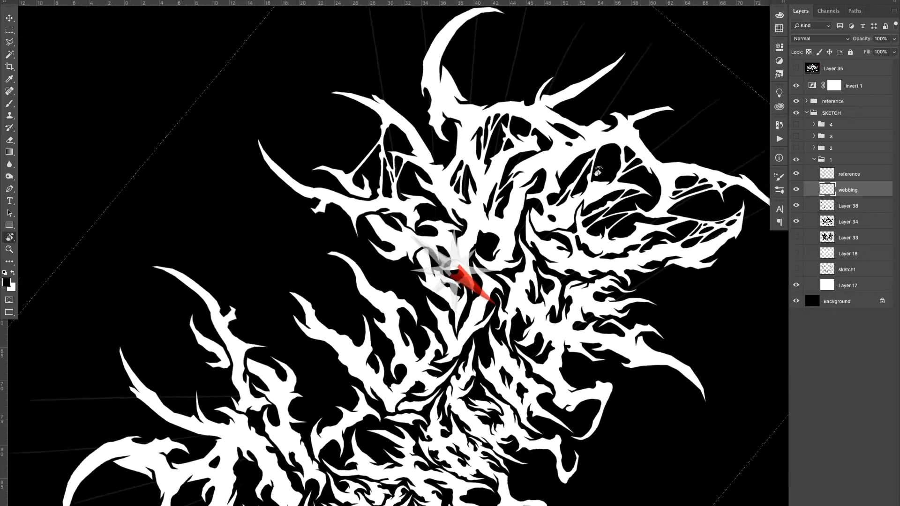
key(z)
drag(366, 127, 488, 136)
key(b)
mouse_move(395, 188)
mouse_down()
mouse_move(380, 299)
mouse_move(371, 295)
mouse_up()
key(ctrl+z)
drag(408, 203, 411, 354)
Step: Paint slanted strands beside the upright one beneath the curved spike, redoing a misplaced stroke
drag(439, 288, 422, 335)
drag(415, 303, 437, 394)
key(ctrl+z)
drag(414, 286, 442, 388)
Step: Paint a diagonal strand from the curved spike to the neighbouring left limb, with two short cross strands beneath it
drag(366, 95, 359, 202)
drag(360, 157, 270, 337)
key(ctrl+z)
key(z)
mouse_move(357, 256)
mouse_down()
mouse_move(263, 257)
mouse_move(399, 257)
mouse_up()
key(b)
drag(319, 256, 296, 415)
mouse_move(408, 255)
mouse_down()
mouse_move(302, 373)
mouse_move(307, 344)
mouse_up()
Step: Round the corners where the diagonal and its cross strands meet each other and the adjoining limbs
key(b)
drag(267, 326, 230, 357)
drag(268, 335, 259, 385)
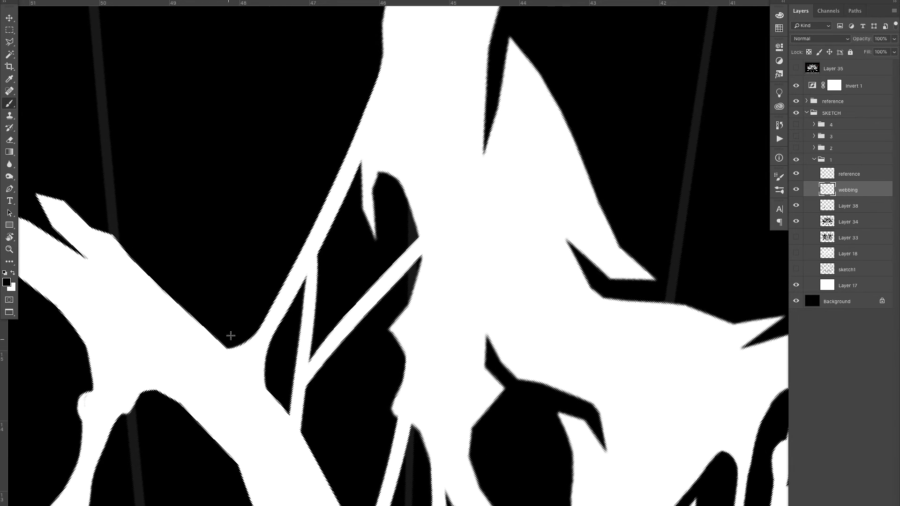
drag(308, 282, 353, 178)
drag(310, 348, 322, 339)
mouse_move(310, 379)
mouse_down()
mouse_move(302, 435)
mouse_move(312, 375)
mouse_up()
drag(289, 408, 298, 375)
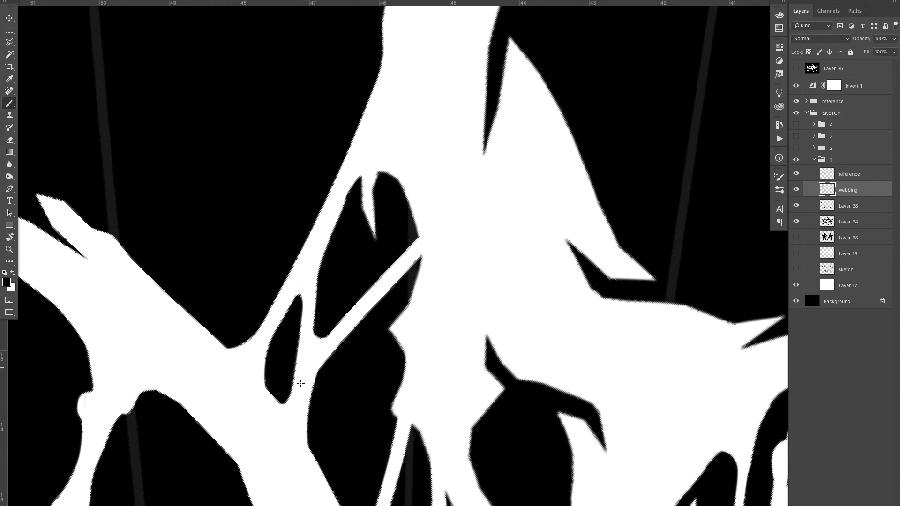
drag(405, 282, 419, 259)
mouse_move(424, 245)
mouse_down()
mouse_move(390, 279)
mouse_move(324, 286)
mouse_up()
key(z)
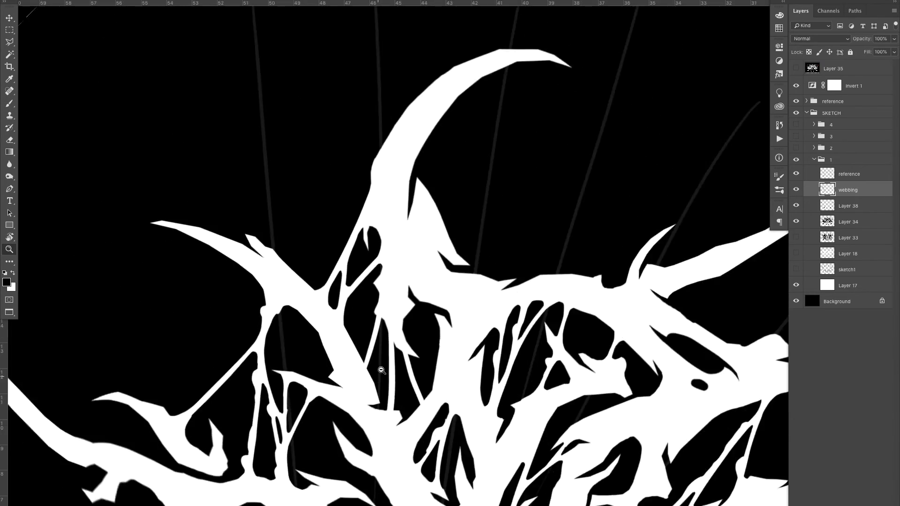
Step: Round the corners where the upright and slanted strands beneath the curved spike meet the surrounding limbs
drag(378, 370, 445, 371)
key(b)
drag(369, 153, 367, 203)
drag(338, 288, 313, 317)
scroll(342, 398, down, 5)
scroll(342, 397, right, 3)
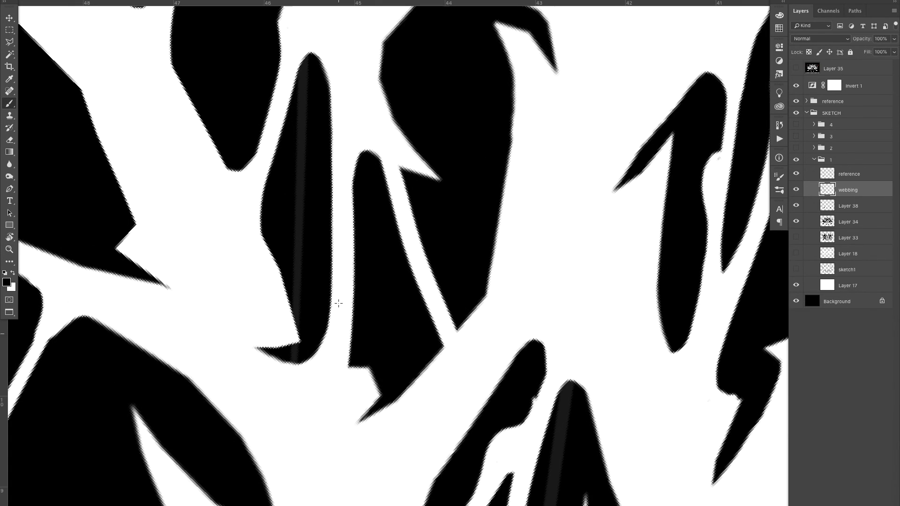
drag(360, 145, 391, 180)
drag(421, 286, 427, 393)
drag(444, 307, 484, 303)
Step: Carve a thin curved sliver out of the end of the small pointed hollow, replacing a misplaced stroke
key(z)
drag(451, 380, 386, 383)
key(Escape)
drag(451, 300, 425, 298)
drag(360, 258, 422, 257)
key(b)
key(x)
mouse_move(517, 287)
mouse_down()
mouse_move(462, 247)
mouse_move(449, 257)
mouse_up()
drag(515, 283, 443, 254)
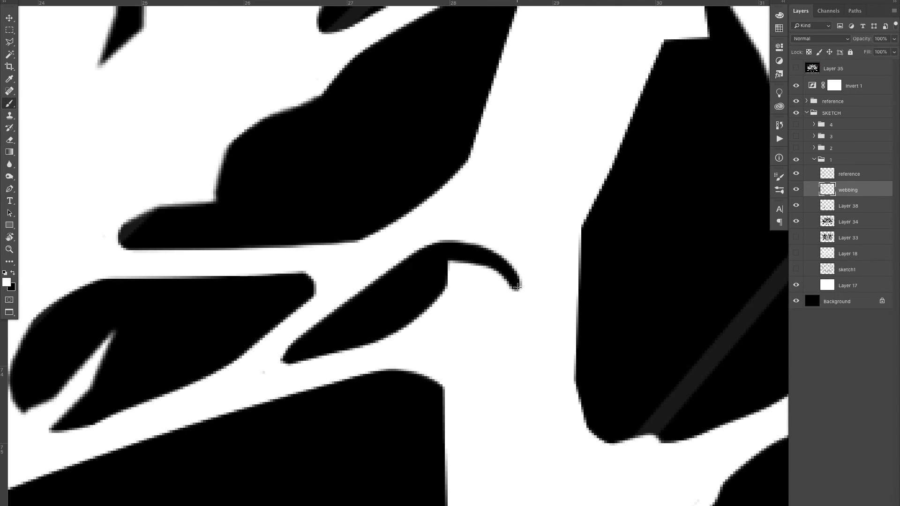
drag(517, 288, 448, 264)
key(ctrl+z)
drag(446, 231, 522, 287)
drag(515, 300, 450, 336)
drag(394, 249, 422, 249)
Step: Refine the webbing edges in the neighbouring hollows, alternating between painting strands and cutting them back
drag(417, 206, 438, 401)
key(x)
mouse_move(284, 162)
mouse_down()
mouse_move(360, 175)
mouse_move(260, 167)
mouse_up()
key(x)
drag(374, 184, 258, 162)
drag(401, 193, 368, 197)
drag(412, 229, 446, 230)
key(x)
key(x)
drag(144, 337, 176, 345)
drag(248, 362, 272, 350)
drag(285, 205, 306, 193)
drag(301, 63, 271, 225)
drag(299, 150, 268, 220)
drag(323, 237, 258, 300)
mouse_move(295, 257)
mouse_down()
mouse_move(332, 235)
mouse_move(267, 262)
mouse_up()
drag(375, 277, 462, 276)
Step: Hide the reference guide lines and inspect the webbing on the whole logo and its left side
click(797, 173)
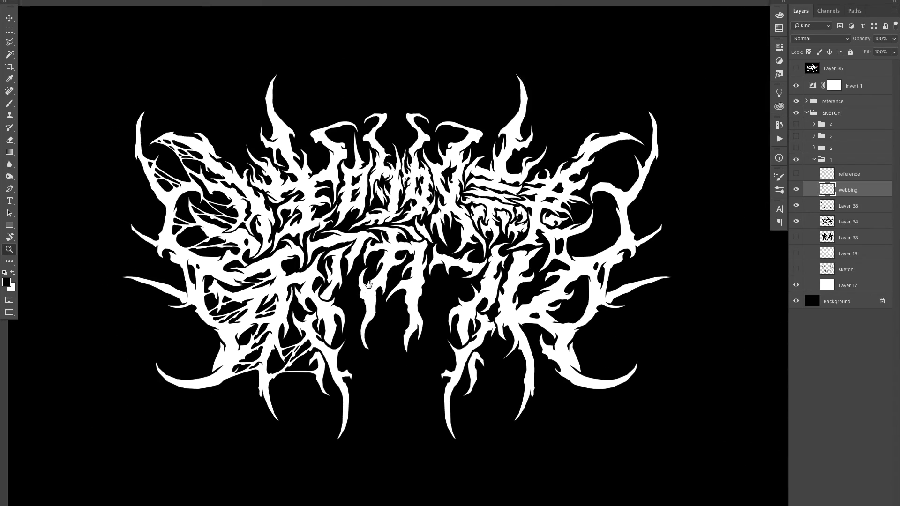
drag(309, 359, 332, 359)
drag(128, 288, 288, 382)
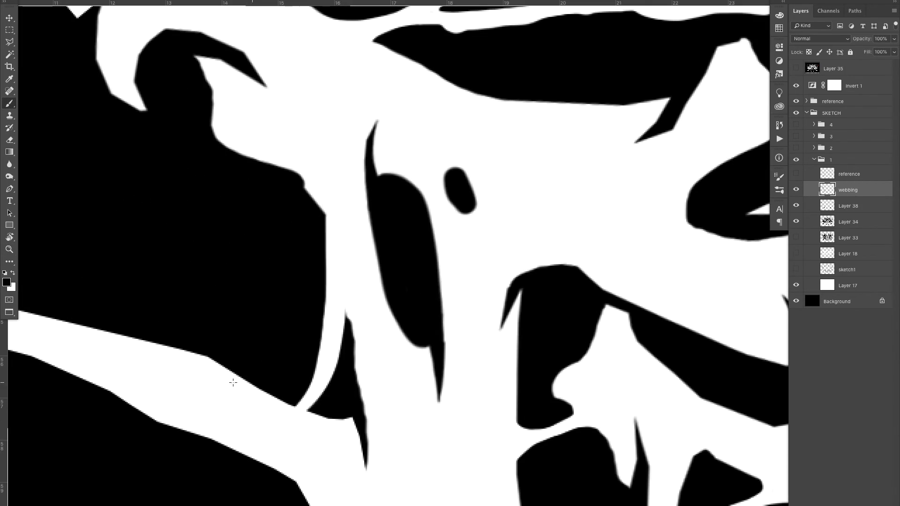
drag(351, 263, 315, 267)
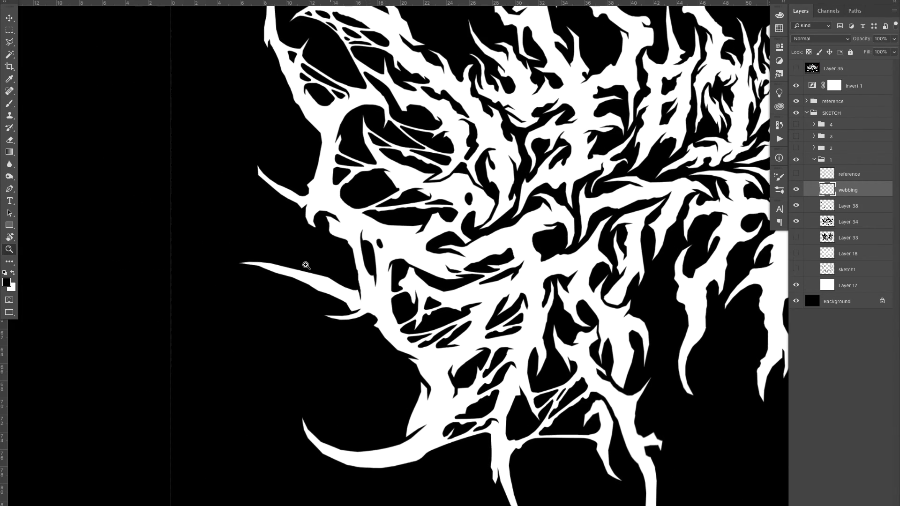
Step: Show the reference guides again and paint a short slanted strand from the straight outer spike to the limb below, redoing a misplaced stroke
click(796, 174)
key(r)
drag(307, 148, 530, 180)
drag(411, 167, 361, 252)
key(z)
click(458, 226)
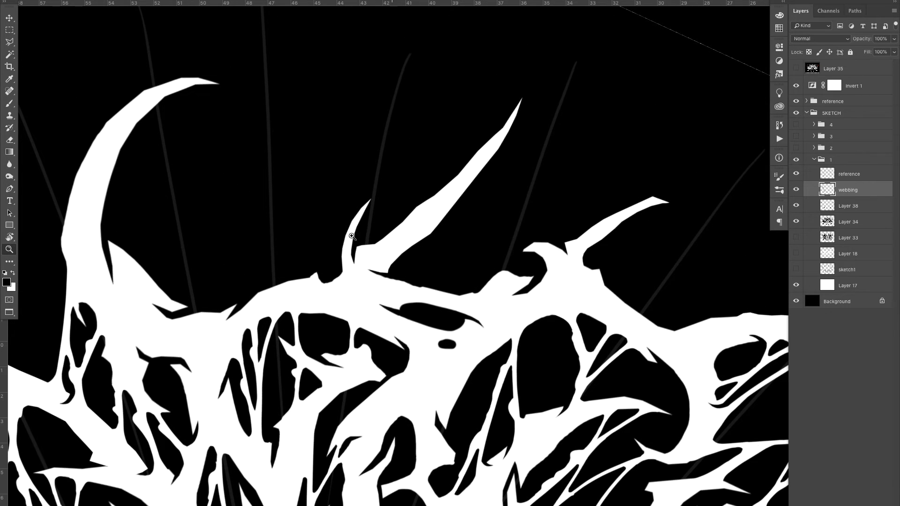
drag(451, 247, 427, 225)
mouse_move(441, 261)
mouse_down()
mouse_move(479, 215)
mouse_move(390, 315)
mouse_move(299, 392)
mouse_up()
key(b)
key(ctrl+z)
drag(394, 224, 285, 425)
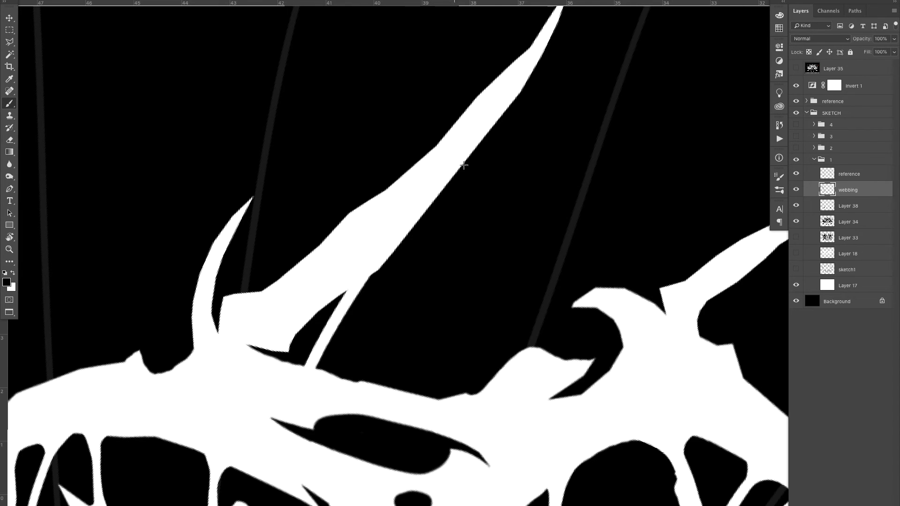
Step: Paint a curved strand from the neighbouring hooked limb's tip to the base of the straight spike, replacing a first attempt
mouse_move(609, 286)
mouse_down()
mouse_move(389, 359)
mouse_move(384, 373)
mouse_up()
key(ctrl+z)
drag(592, 291, 368, 393)
Step: Round the base of the short slanted strand and blend it into the start of the curved strand
key(z)
drag(544, 321, 504, 327)
drag(538, 327, 586, 314)
key(b)
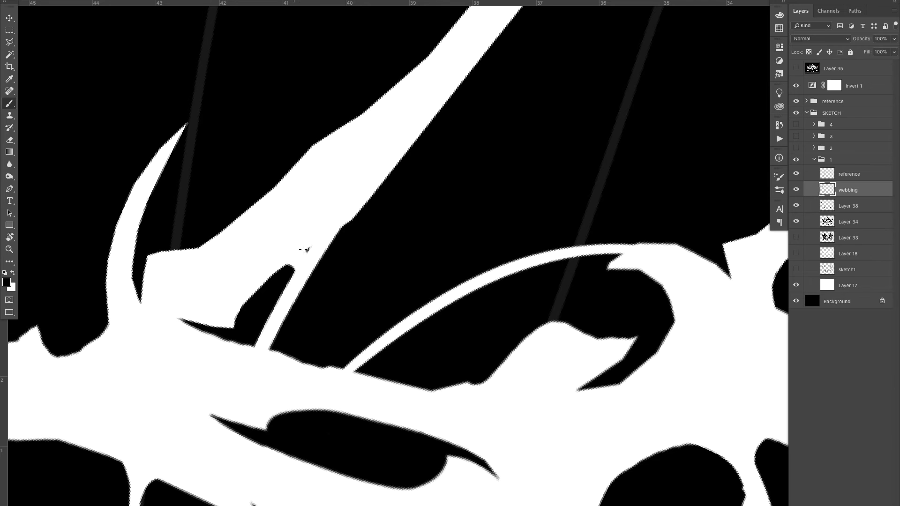
drag(276, 317, 254, 342)
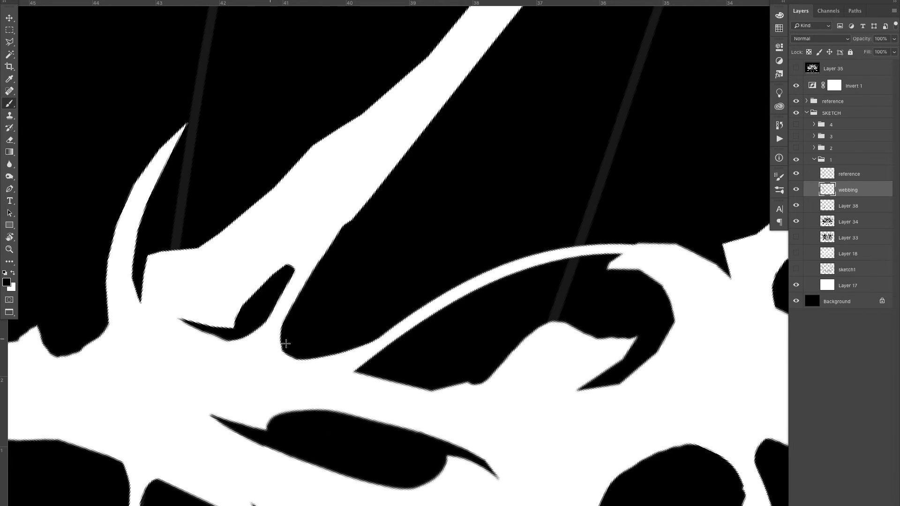
drag(479, 278, 283, 344)
drag(473, 263, 291, 335)
Step: Paint a long strand over the curved one to the next thin outer spike and round the corners where they meet
drag(345, 328, 692, 226)
key(z)
drag(300, 325, 353, 324)
key(b)
mouse_move(239, 315)
mouse_down()
mouse_move(196, 326)
mouse_move(413, 281)
mouse_up()
drag(382, 284, 114, 350)
mouse_move(445, 267)
mouse_down()
mouse_move(471, 238)
mouse_move(432, 252)
mouse_up()
Step: Paint a tapering spur from the hooked limb beneath the curved strand, redoing misplaced strokes, and thin its tip with the eraser
mouse_move(339, 333)
mouse_down()
mouse_move(388, 317)
mouse_move(555, 299)
mouse_up()
key(z)
mouse_move(446, 289)
mouse_down()
mouse_move(366, 286)
mouse_move(444, 281)
mouse_up()
key(ctrl+z)
key(b)
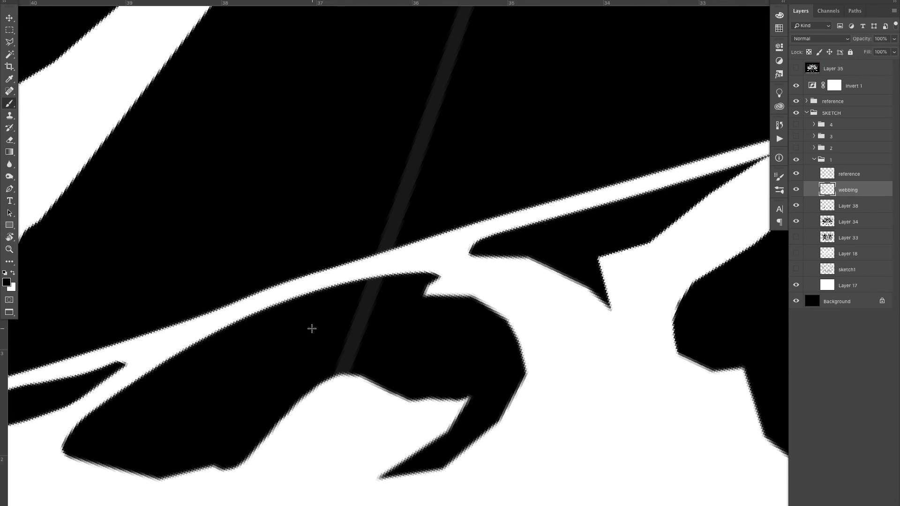
drag(327, 321, 530, 289)
key(ctrl+z)
mouse_move(325, 315)
mouse_down()
mouse_move(372, 301)
mouse_move(561, 318)
mouse_up()
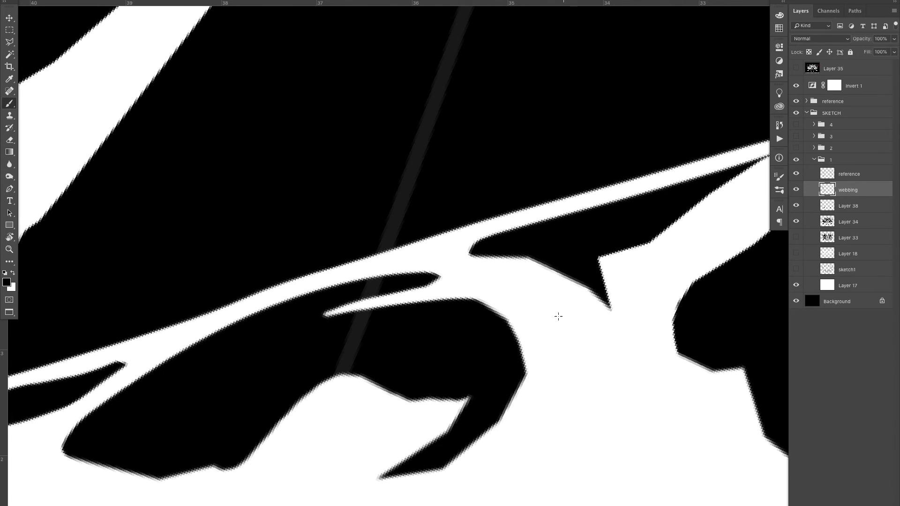
drag(350, 306, 311, 320)
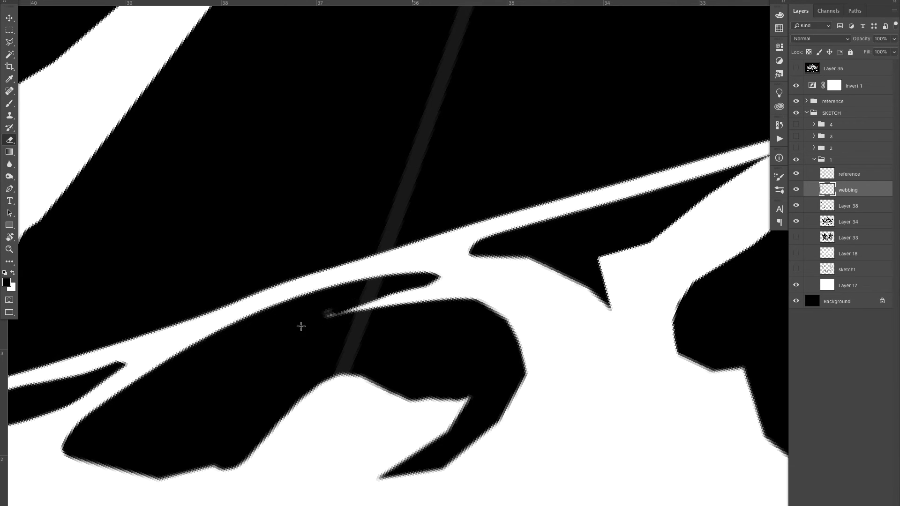
Step: Touch up the joint between the long strand and the thin outer spike
drag(370, 343, 330, 343)
mouse_move(478, 309)
mouse_down()
mouse_move(374, 319)
mouse_move(419, 283)
mouse_up()
key(b)
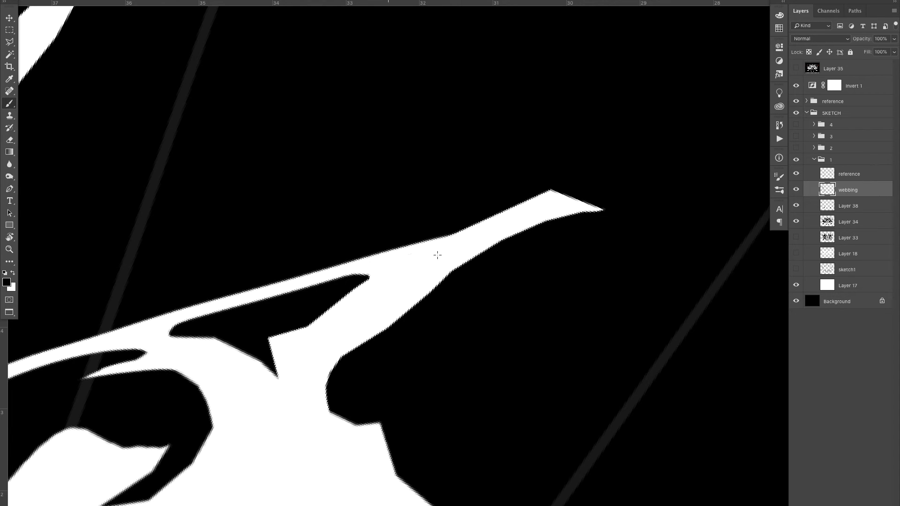
drag(282, 328, 536, 272)
drag(369, 313, 340, 280)
Step: Straighten the view, hide the reference layer and compare the whole logo with and without the webbing
key(r)
drag(342, 203, 280, 376)
drag(311, 322, 207, 300)
drag(515, 275, 706, 198)
click(796, 174)
click(796, 190)
click(796, 190)
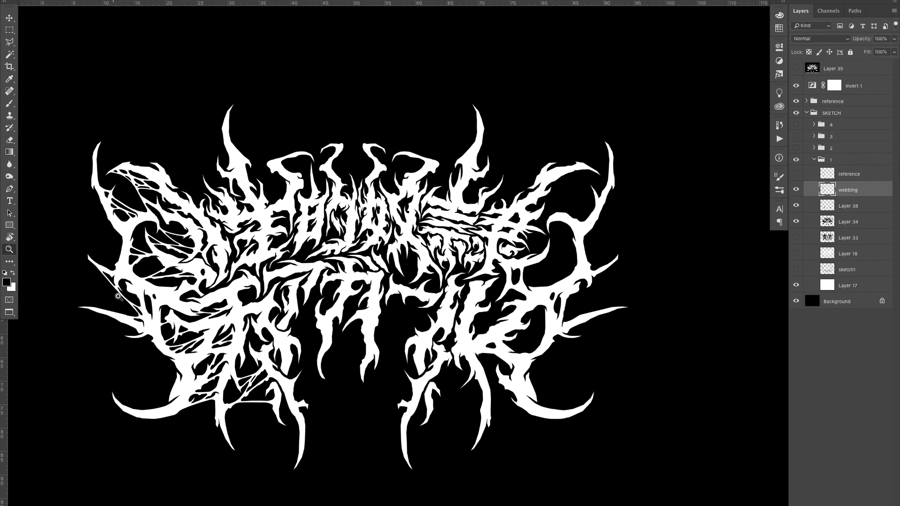
Step: Toggle the reference and webbing layers to compare the left side's outer spikes with and without the new strands
drag(111, 275, 690, 203)
click(797, 174)
click(797, 174)
click(797, 175)
click(796, 178)
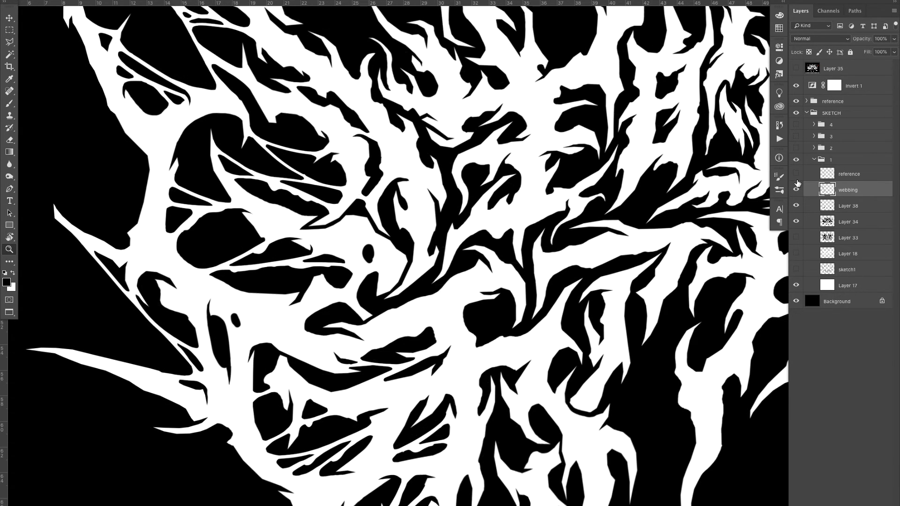
click(796, 190)
click(796, 190)
click(797, 189)
click(134, 289)
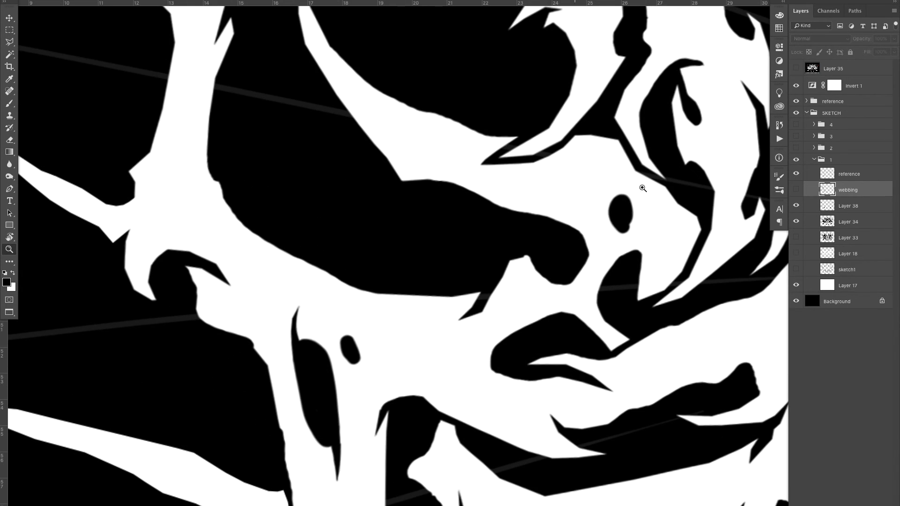
click(796, 191)
drag(413, 273, 346, 296)
drag(453, 261, 271, 272)
Step: Hide the reference guides, paint a strand from the lower left spike's upper edge to the long diagonal strand, and touch up the webbing
click(796, 174)
drag(164, 262, 272, 261)
key(b)
drag(211, 346, 474, 349)
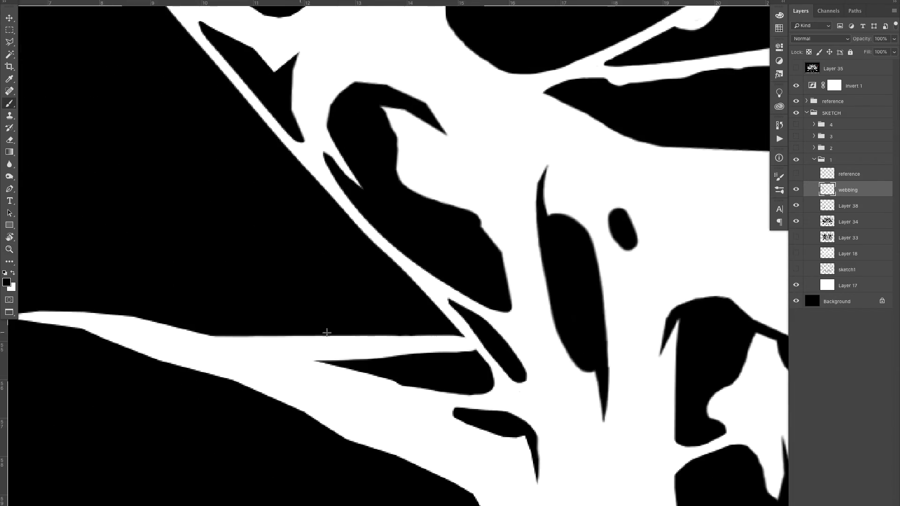
key(r)
drag(267, 331, 337, 120)
key(z)
drag(389, 158, 483, 162)
key(b)
drag(474, 378, 520, 373)
Step: Show the reference guides again and paint an upright strand with branches inside the large curved spike's arch
key(z)
drag(472, 190, 389, 180)
key(r)
key(Escape)
key(z)
drag(412, 276, 317, 272)
click(797, 173)
drag(236, 354, 328, 355)
key(r)
key(z)
key(r)
mouse_move(291, 188)
mouse_down()
mouse_move(632, 232)
mouse_move(487, 258)
mouse_up()
mouse_move(407, 255)
mouse_down()
mouse_move(404, 267)
mouse_move(473, 282)
mouse_up()
key(z)
key(b)
mouse_move(381, 70)
mouse_down()
mouse_move(373, 85)
mouse_move(431, 408)
mouse_up()
drag(390, 234, 366, 370)
drag(423, 53, 398, 159)
Step: Paint a second upright strand and an outer slanted strand from the curved spike's tip to the limb below
drag(439, 360, 448, 46)
drag(448, 87, 517, 393)
drag(418, 180, 397, 199)
Step: Paint a slim strand beside the first upright one, redoing a misplaced stroke, and round the upper corners beneath the curved spike
key(z)
drag(390, 199, 434, 199)
key(b)
drag(363, 131, 358, 388)
key(ctrl+z)
drag(363, 133, 358, 393)
key(z)
key(b)
drag(367, 136, 366, 184)
drag(372, 123, 368, 156)
mouse_move(361, 59)
mouse_down()
mouse_move(371, 75)
mouse_move(410, 72)
mouse_up()
drag(437, 39, 427, 62)
Step: Round the lower corners where the upright strands join each other and the limb below, replacing a misplaced stroke
drag(288, 119, 310, 124)
mouse_move(344, 315)
mouse_down()
mouse_move(335, 259)
mouse_move(347, 278)
mouse_up()
drag(308, 329, 347, 355)
key(ctrl+z)
drag(308, 336, 288, 414)
drag(306, 401, 317, 453)
Step: Paint a rounded branch from the outer slanted strand to the limb below, plus a thin slanted strand between the upright ones
mouse_move(452, 278)
mouse_down()
mouse_move(402, 403)
mouse_move(393, 389)
mouse_up()
drag(399, 407, 399, 445)
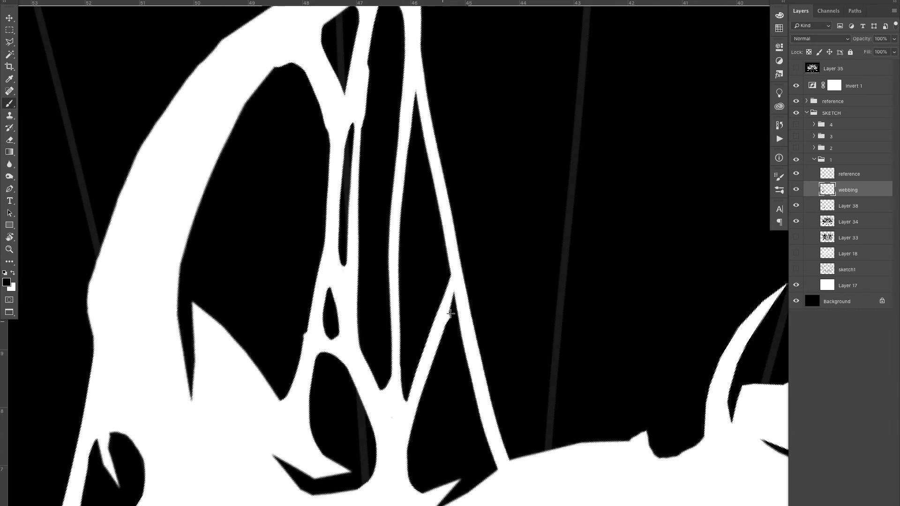
drag(437, 314, 450, 240)
scroll(422, 281, up, 3)
drag(385, 347, 356, 217)
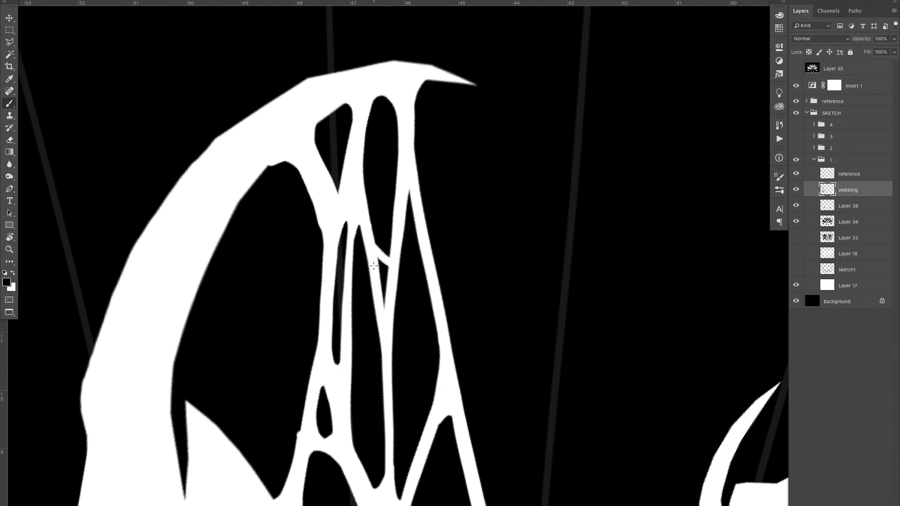
Step: Round the joints of the slanted and upright strands beneath the curved spike, undoing two misplaced strokes
drag(411, 196, 409, 228)
drag(427, 173, 365, 178)
key(Escape)
drag(255, 315, 329, 312)
mouse_move(398, 218)
mouse_down()
mouse_move(396, 176)
mouse_move(395, 221)
mouse_up()
drag(408, 218, 457, 212)
key(super+z)
key(super+z)
drag(411, 192, 347, 194)
drag(391, 216, 413, 216)
Step: Hide the reference layer and paint irregular rounded lumps along the long slanted strands above the lower curved spike
click(796, 174)
drag(304, 305, 380, 305)
drag(202, 300, 318, 235)
drag(398, 217, 409, 319)
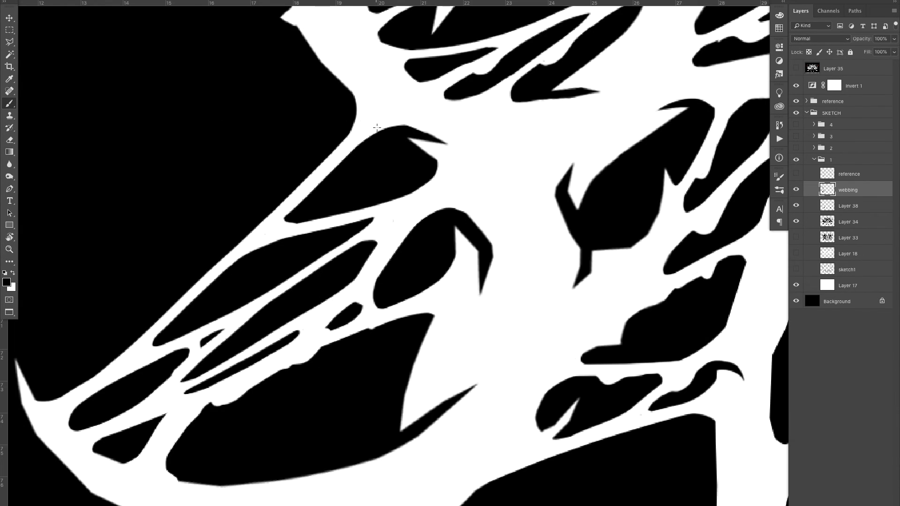
drag(376, 138, 307, 186)
drag(356, 156, 342, 166)
drag(215, 282, 173, 320)
drag(228, 269, 185, 308)
drag(132, 372, 93, 399)
drag(315, 279, 277, 300)
drag(355, 246, 297, 284)
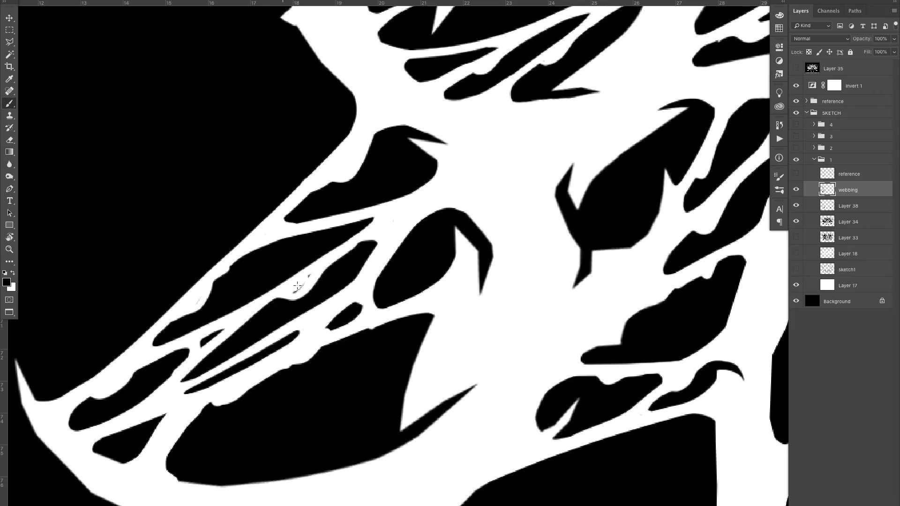
Step: Thicken further strands of the left-side webbing with a few uneven brush strokes
key(z)
drag(366, 211, 300, 216)
mouse_move(324, 253)
mouse_down()
mouse_move(418, 252)
mouse_move(309, 256)
mouse_up()
drag(223, 199, 304, 202)
key(b)
drag(257, 300, 324, 352)
mouse_move(307, 345)
mouse_down()
mouse_move(265, 310)
mouse_move(276, 325)
mouse_up()
drag(252, 305, 215, 262)
Step: Show the reference layer and paint a slanted strand across the dark gap inside the lower lettering, rounding its ends
key(z)
drag(295, 354, 207, 362)
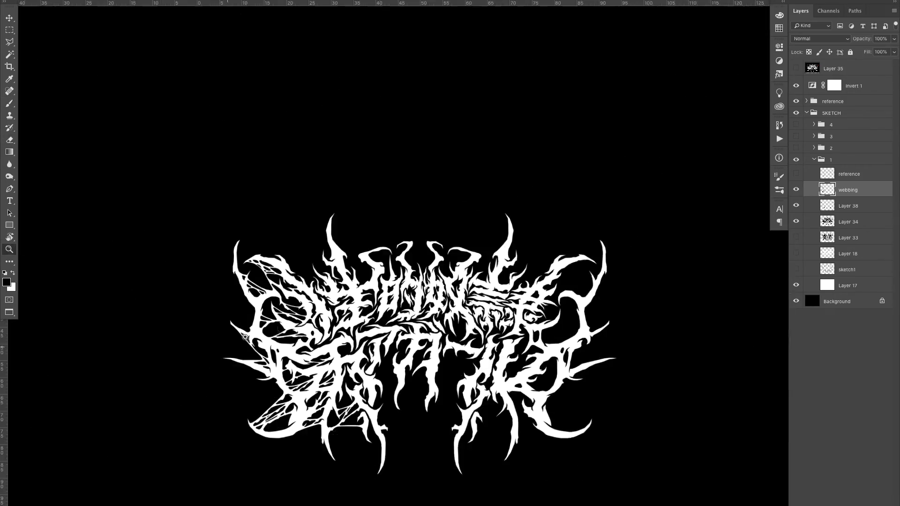
drag(399, 375, 426, 376)
click(796, 174)
mouse_move(256, 351)
mouse_down()
mouse_move(291, 362)
mouse_move(331, 199)
mouse_up()
key(b)
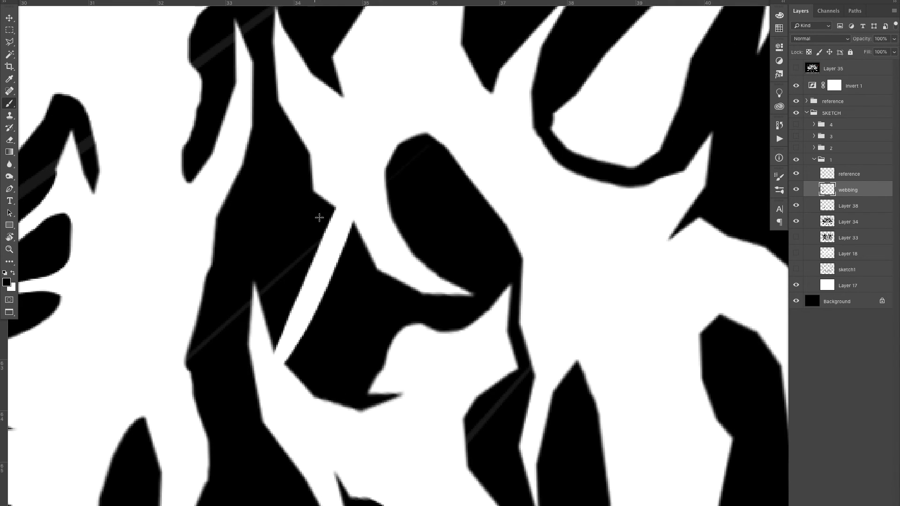
drag(359, 229, 304, 386)
drag(271, 350, 298, 296)
drag(255, 349, 292, 324)
drag(224, 346, 287, 321)
mouse_move(230, 370)
mouse_down()
mouse_move(291, 342)
mouse_move(297, 352)
mouse_up()
drag(288, 300, 277, 327)
mouse_move(225, 344)
mouse_down()
mouse_move(280, 324)
mouse_move(236, 386)
mouse_up()
Step: Paint additional strands across the narrow upright gap above the slanted strand and round off their corners
drag(209, 314, 305, 201)
drag(286, 171, 274, 251)
drag(272, 253, 307, 214)
drag(238, 277, 193, 375)
drag(222, 319, 302, 229)
drag(248, 283, 179, 382)
mouse_move(200, 265)
mouse_down()
mouse_move(209, 329)
mouse_move(186, 359)
mouse_up()
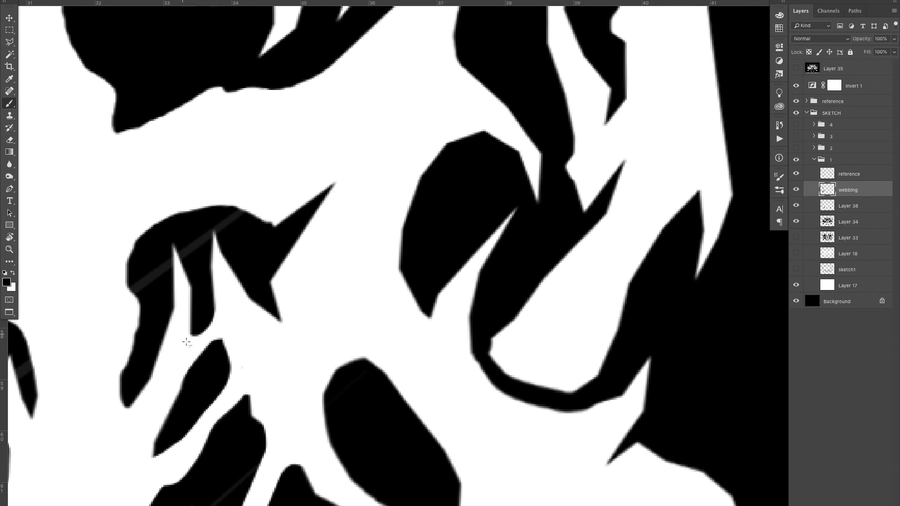
Step: Extend the webbing around the hooked hollow above the narrow gap with further rounded strokes
drag(240, 325, 187, 324)
drag(289, 237, 349, 219)
drag(329, 180, 279, 250)
drag(309, 221, 343, 192)
mouse_move(323, 173)
mouse_down()
mouse_move(300, 223)
mouse_move(219, 307)
mouse_up()
drag(277, 248, 282, 197)
drag(338, 247, 399, 305)
Step: Paint a slanted strand across the rounded hollow in the upper part of the lower letter, replacing the first stroke
alt+click(356, 287)
alt+click(356, 287)
alt+click(356, 287)
click(354, 281)
click(354, 281)
click(348, 290)
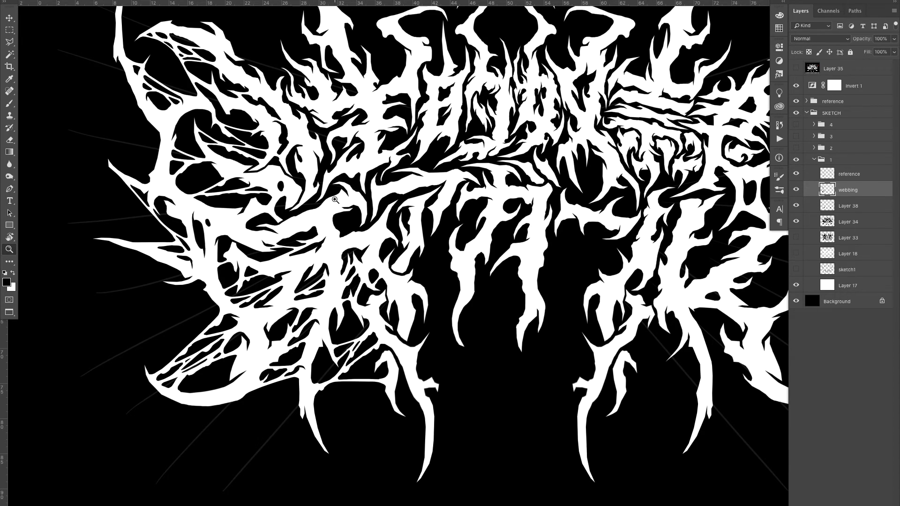
drag(351, 291, 307, 293)
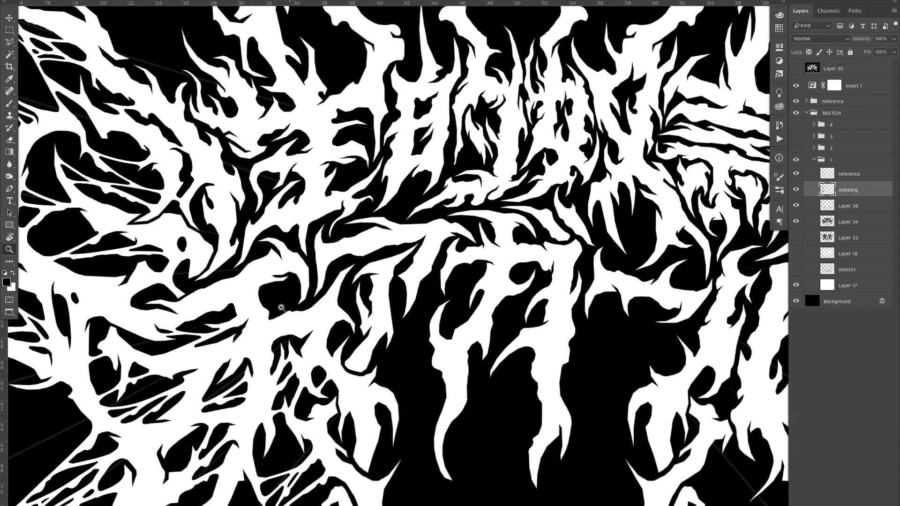
drag(278, 288, 370, 243)
drag(346, 275, 363, 253)
drag(312, 285, 372, 245)
drag(218, 329, 383, 236)
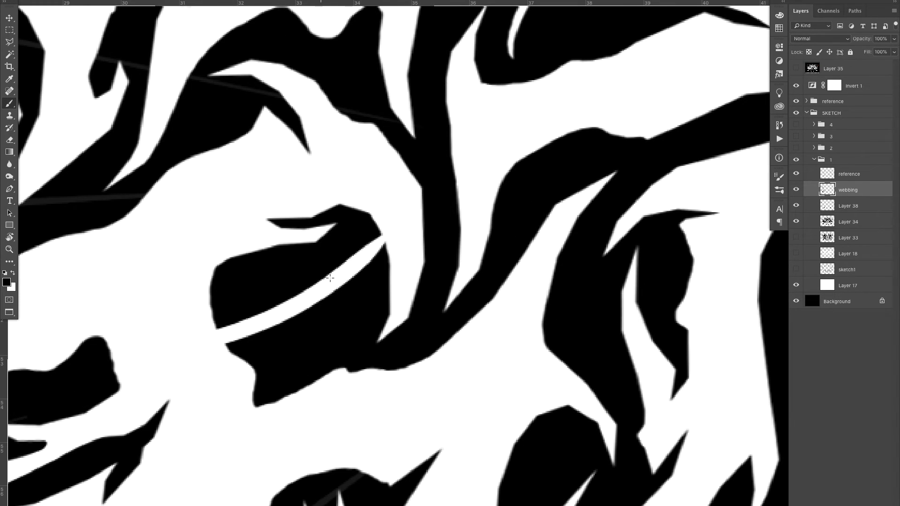
key(ctrl+z)
drag(177, 368, 425, 217)
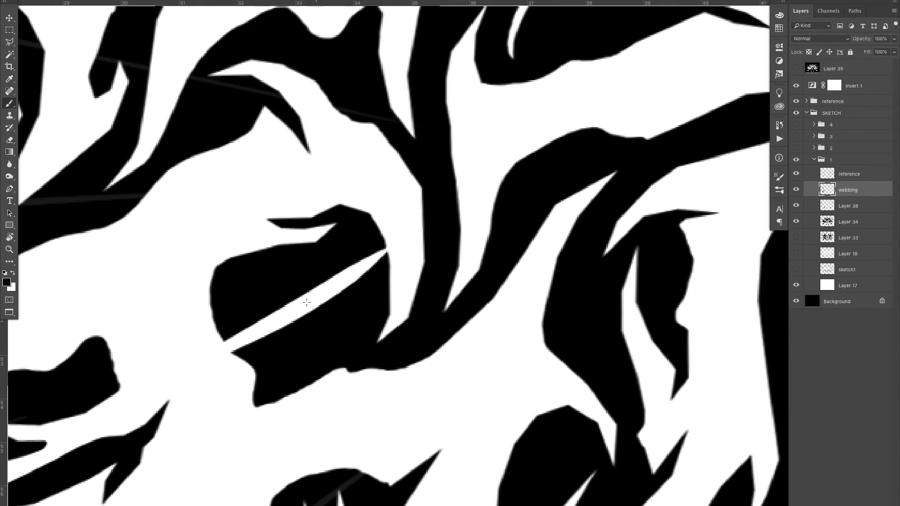
Step: Paint a branch from the slanted strand to the hollow's lower edge and round the corners at both strands' ends
drag(330, 293, 300, 389)
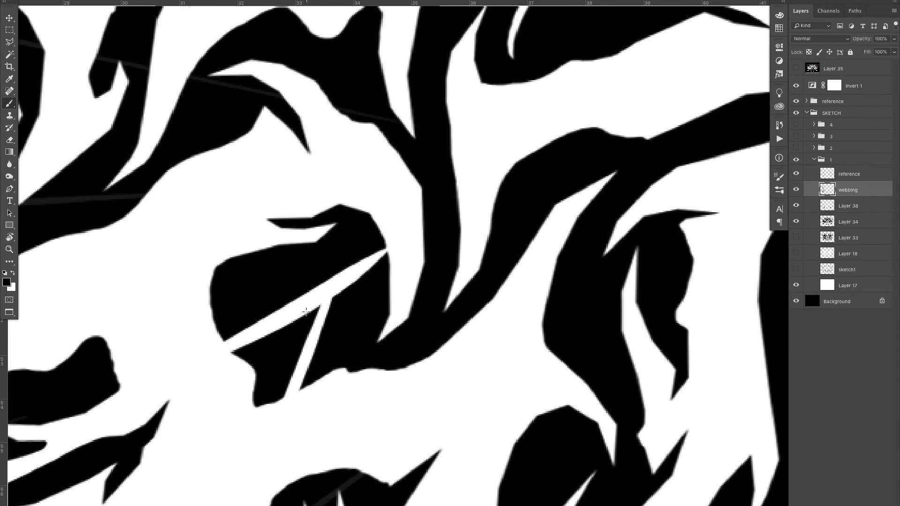
drag(321, 316, 375, 264)
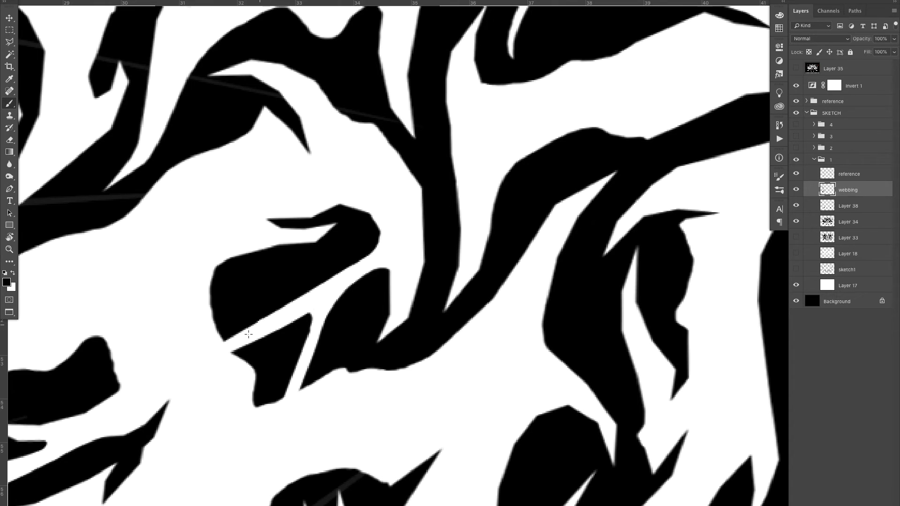
drag(235, 337, 205, 334)
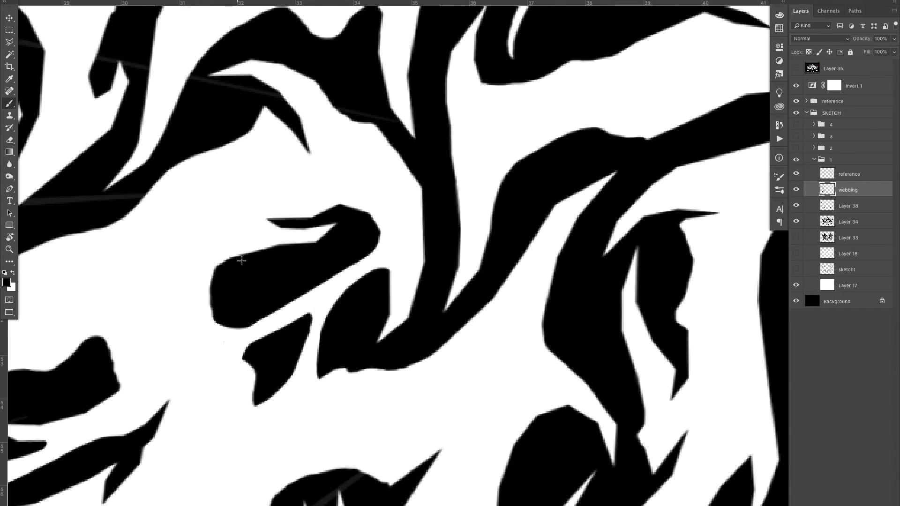
Step: Paint a thin strand from the hollow's upper left edge to the slanted strand, redoing a misplaced stroke, and soften its joints
drag(212, 254, 392, 273)
key(ctrl+z)
drag(214, 249, 353, 277)
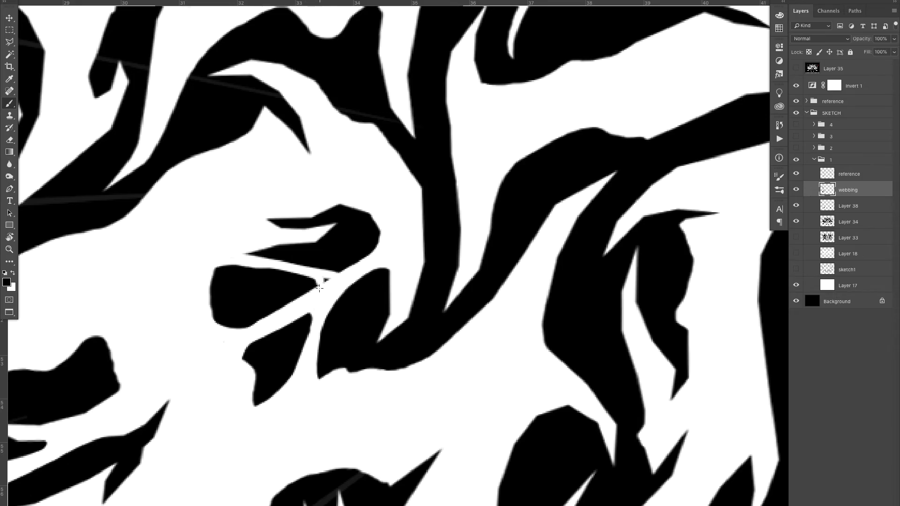
mouse_move(261, 256)
mouse_down()
mouse_move(117, 257)
mouse_move(399, 251)
mouse_up()
mouse_move(361, 248)
mouse_down()
mouse_move(303, 283)
mouse_move(307, 310)
mouse_move(305, 270)
mouse_up()
mouse_move(386, 210)
mouse_down()
mouse_move(305, 255)
mouse_move(244, 234)
mouse_move(355, 162)
mouse_up()
drag(350, 208, 305, 209)
Step: Paint and round further crossing strands in the neighbouring gaps of the inner lettering, undoing one misplaced stroke
key(r)
drag(329, 211, 562, 281)
key(z)
drag(319, 282, 410, 294)
drag(436, 257, 395, 319)
key(z)
drag(424, 283, 469, 286)
key(ctrl+z)
drag(444, 234, 367, 347)
drag(445, 189, 405, 293)
drag(448, 240, 367, 375)
drag(452, 101, 355, 274)
drag(386, 164, 424, 300)
drag(365, 177, 453, 329)
drag(370, 188, 295, 333)
drag(297, 289, 278, 429)
mouse_move(370, 188)
mouse_down()
mouse_move(356, 222)
mouse_move(305, 230)
mouse_move(492, 211)
mouse_up()
Step: Hide the reference layer and paint rounded strands across the narrow gap between the upper and lower left letters
key(z)
key(r)
key(z)
drag(450, 234, 408, 234)
click(796, 174)
drag(328, 300, 385, 300)
drag(469, 244, 418, 259)
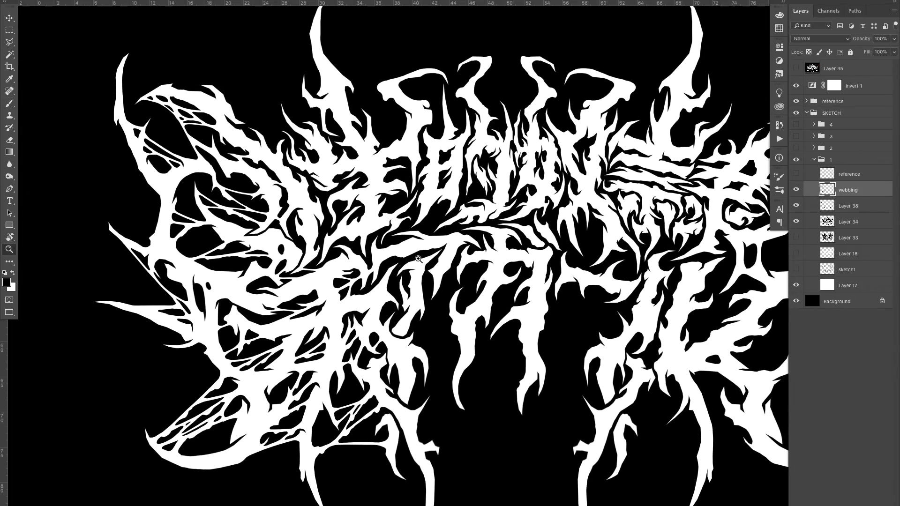
mouse_move(319, 261)
mouse_down()
mouse_move(373, 226)
mouse_move(296, 255)
mouse_move(412, 271)
mouse_move(519, 326)
mouse_up()
key(b)
key(ctrl+z)
drag(446, 237, 504, 329)
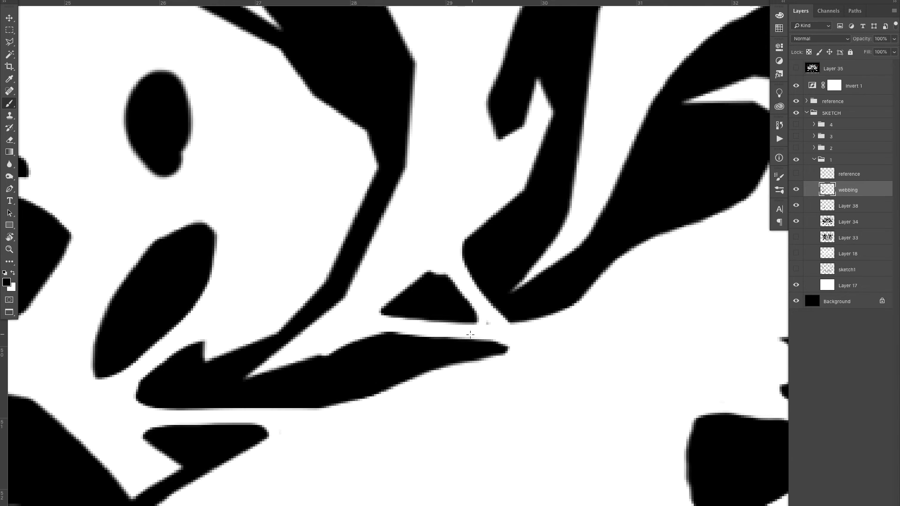
mouse_move(412, 335)
mouse_down()
mouse_move(358, 331)
mouse_move(510, 351)
mouse_move(422, 366)
mouse_up()
Step: Show the reference layer and paint crossing strands over a small hollow in the lettering, replacing a misplaced stroke
key(z)
drag(511, 331, 367, 281)
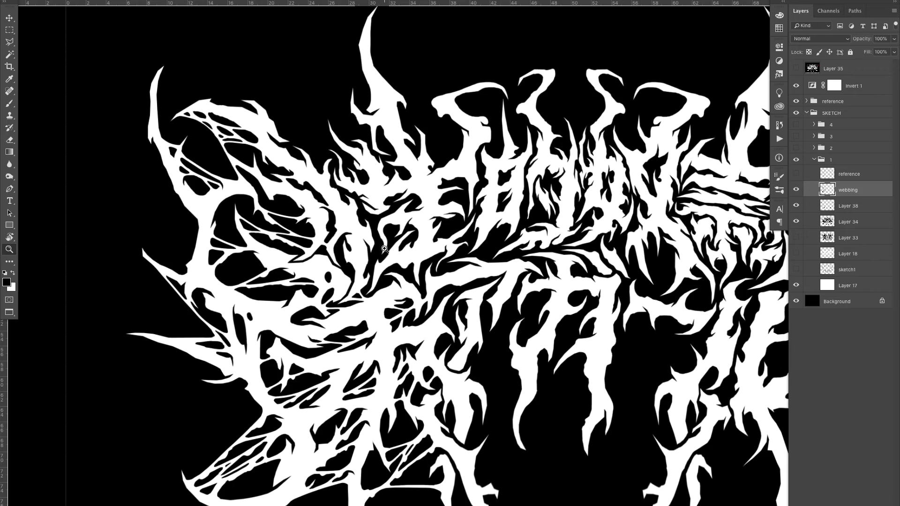
mouse_move(385, 249)
mouse_down()
mouse_move(366, 249)
mouse_move(389, 249)
mouse_up()
key(r)
drag(488, 202, 469, 347)
key(z)
click(797, 174)
drag(397, 213, 460, 213)
key(b)
drag(460, 139, 385, 280)
drag(361, 217, 626, 145)
key(ctrl+z)
drag(534, 123, 503, 198)
drag(405, 233, 516, 157)
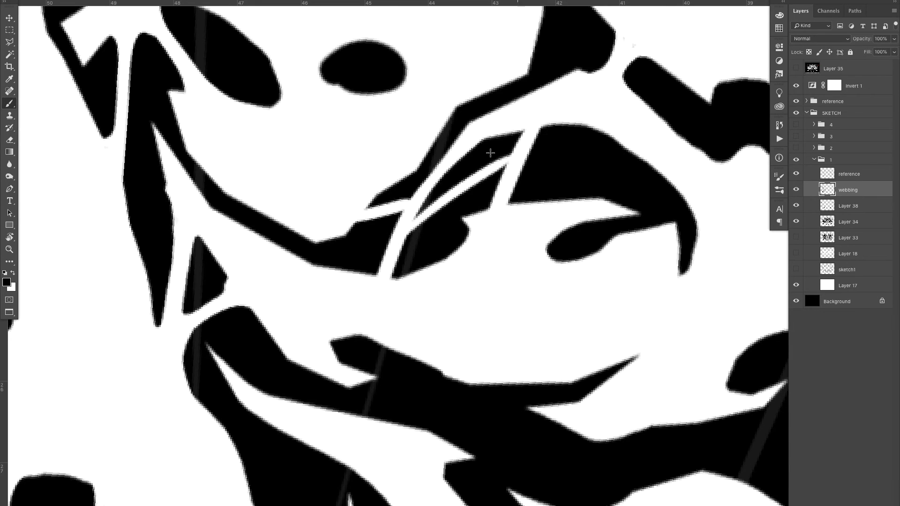
Step: Round the corners where the crossing strands join each other and the surrounding lettering
key(z)
drag(396, 197, 407, 197)
key(b)
drag(439, 178, 334, 239)
mouse_move(361, 194)
mouse_down()
mouse_move(376, 212)
mouse_move(352, 298)
mouse_up()
drag(394, 301, 404, 248)
drag(476, 163, 373, 251)
mouse_move(453, 202)
mouse_down()
mouse_move(438, 237)
mouse_move(407, 249)
mouse_up()
mouse_move(432, 246)
mouse_down()
mouse_move(403, 256)
mouse_move(388, 315)
mouse_up()
drag(492, 193, 434, 292)
drag(486, 197, 449, 293)
drag(424, 145, 399, 193)
mouse_move(407, 153)
mouse_down()
mouse_move(404, 176)
mouse_move(305, 176)
mouse_up()
Step: Paint an upright strand with rounded ends across the long gap next to the crossing strands
key(z)
key(r)
drag(422, 158, 347, 244)
key(z)
drag(300, 202, 371, 188)
key(r)
mouse_move(350, 157)
mouse_down()
mouse_move(623, 97)
mouse_move(593, 96)
mouse_up()
key(z)
key(b)
drag(339, 235, 338, 299)
mouse_move(306, 199)
mouse_down()
mouse_move(315, 280)
mouse_move(318, 219)
mouse_up()
Step: Paint a slanted strand across the wide end of the long gap, with a branch curving to its lower edge
key(x)
mouse_move(639, 192)
mouse_down()
mouse_move(499, 181)
mouse_move(410, 217)
mouse_up()
mouse_move(509, 131)
mouse_down()
mouse_move(435, 272)
mouse_move(432, 307)
mouse_up()
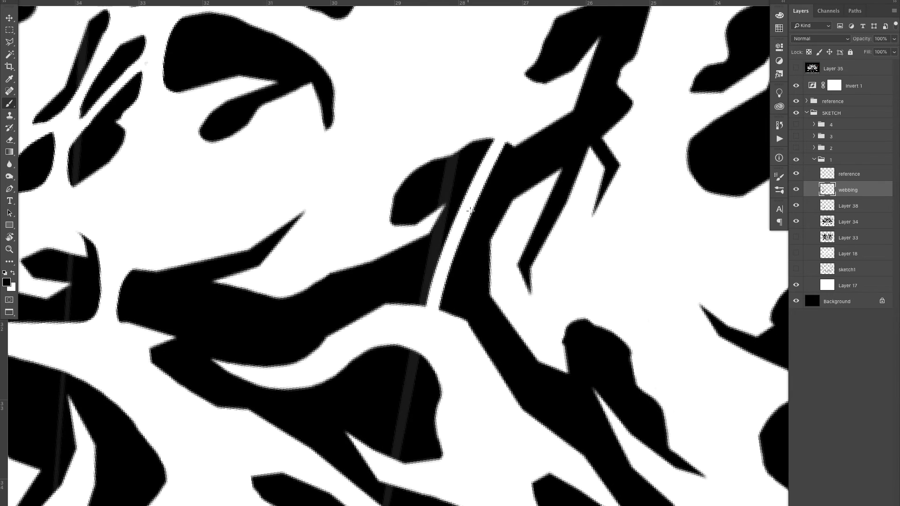
drag(468, 231, 332, 336)
drag(461, 214, 373, 291)
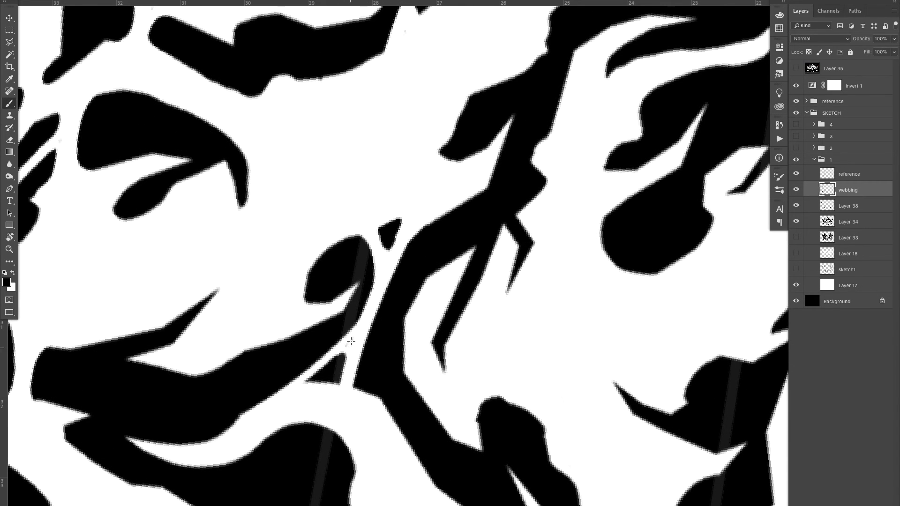
Step: Paint a slanted strand with rounded ends across the long leaf-shaped gap between the letter strokes
key(z)
drag(425, 216, 491, 211)
key(b)
drag(313, 338, 442, 249)
drag(375, 233, 351, 337)
drag(362, 285, 365, 249)
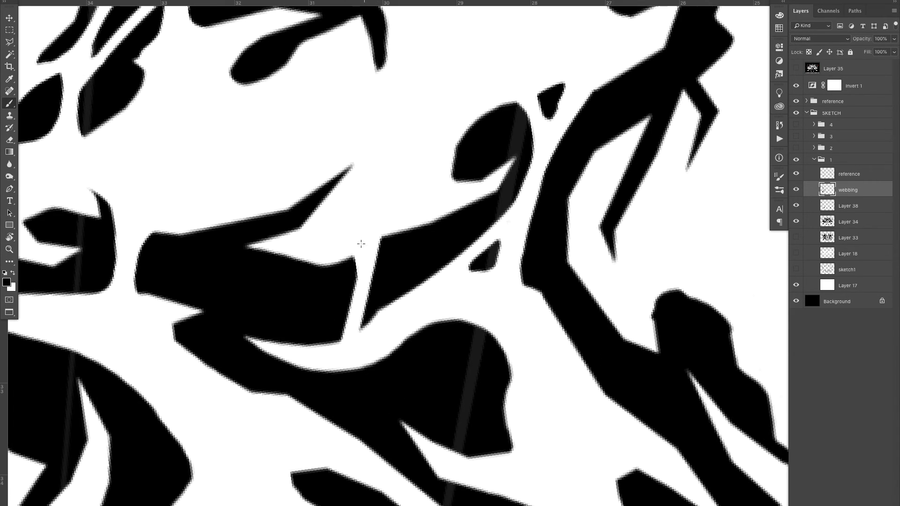
drag(350, 328, 331, 349)
drag(350, 338, 351, 244)
Step: Paint a Y-shaped strand across the domed gap below the leaf-shaped one, replacing misplaced strokes, and round its joints
mouse_move(447, 223)
mouse_down()
mouse_move(476, 368)
mouse_move(470, 383)
mouse_move(456, 368)
mouse_up()
key(ctrl+z)
key(ctrl+z)
drag(484, 228, 455, 378)
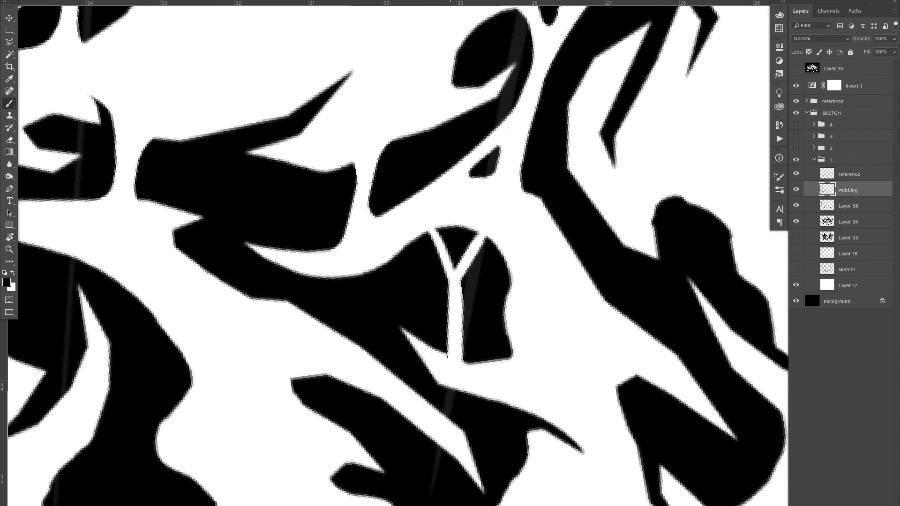
drag(472, 238, 486, 246)
drag(461, 272, 454, 339)
drag(454, 291, 436, 349)
Step: Paint a long diagonal strand across the neighbouring group of dark gaps in the lettering
key(z)
drag(436, 281, 349, 275)
key(Escape)
mouse_move(329, 212)
mouse_down()
mouse_move(353, 211)
mouse_move(328, 214)
mouse_up()
drag(403, 263, 361, 263)
drag(359, 312, 434, 313)
key(b)
drag(282, 312, 124, 474)
Step: Round the corners where the diagonal strand meets the surrounding lettering and the small hollow beside it
key(z)
mouse_move(263, 363)
mouse_down()
mouse_move(250, 364)
mouse_move(256, 388)
mouse_up()
key(b)
mouse_move(270, 361)
mouse_down()
mouse_move(215, 407)
mouse_move(245, 408)
mouse_up()
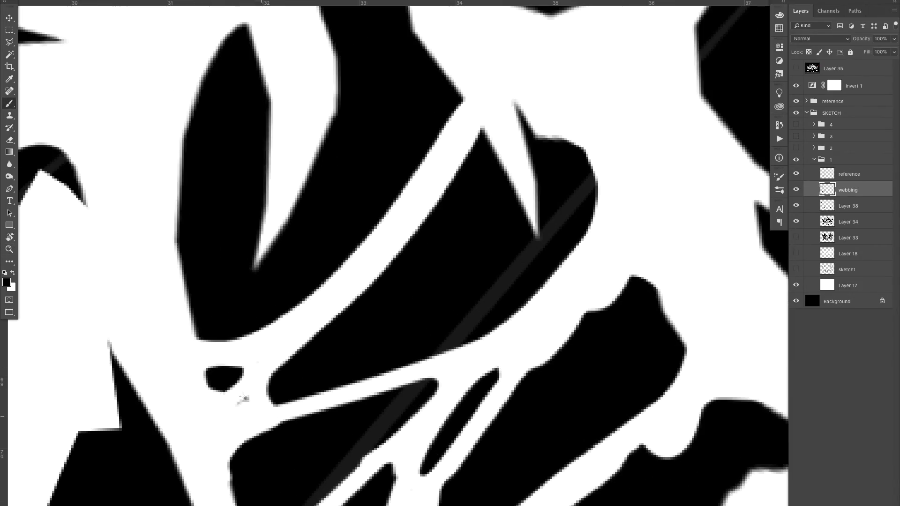
drag(193, 319, 227, 341)
drag(457, 110, 315, 261)
drag(290, 199, 316, 275)
mouse_move(301, 310)
mouse_down()
mouse_move(388, 343)
mouse_move(345, 341)
mouse_up()
Step: Rotate the canvas and paint an upright strand across the next gap, smoothing its joint with the lettering
key(z)
drag(328, 206, 360, 216)
key(b)
key(r)
drag(294, 275, 410, 115)
key(z)
drag(291, 157, 302, 157)
key(b)
mouse_move(319, 164)
mouse_down()
mouse_move(300, 293)
mouse_move(313, 251)
mouse_up()
drag(321, 224, 353, 161)
Step: Paint a slanted strand between the hooked gap and the curved gap beside it, rounding its ends
scroll(320, 299, down, 4)
scroll(320, 299, right, 3)
drag(350, 346, 348, 388)
mouse_move(358, 338)
mouse_down()
mouse_move(379, 373)
mouse_move(392, 162)
mouse_move(381, 202)
mouse_up()
drag(410, 171, 387, 200)
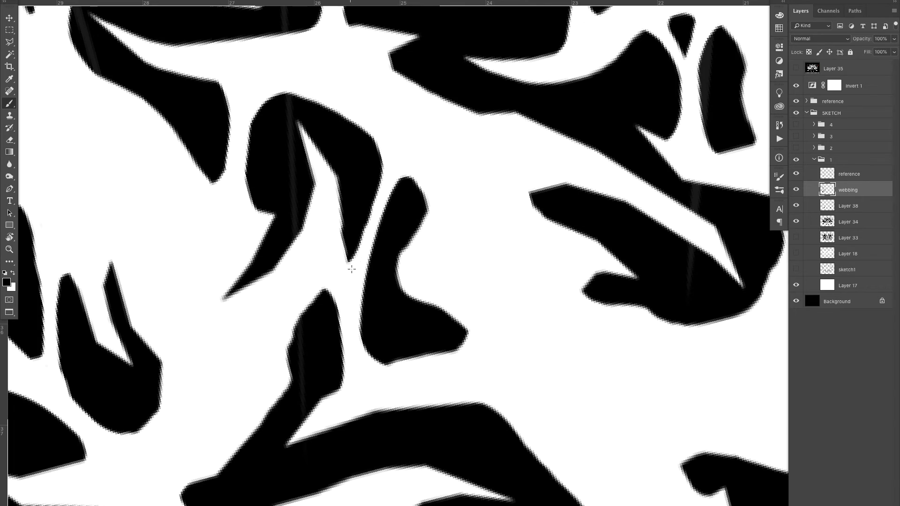
Step: Paint a short upright strand across the tapering end of the wide gap below the hooked one
key(z)
drag(350, 273, 309, 276)
mouse_move(309, 330)
mouse_down()
mouse_move(316, 333)
mouse_move(352, 263)
mouse_up()
drag(317, 300, 339, 304)
key(b)
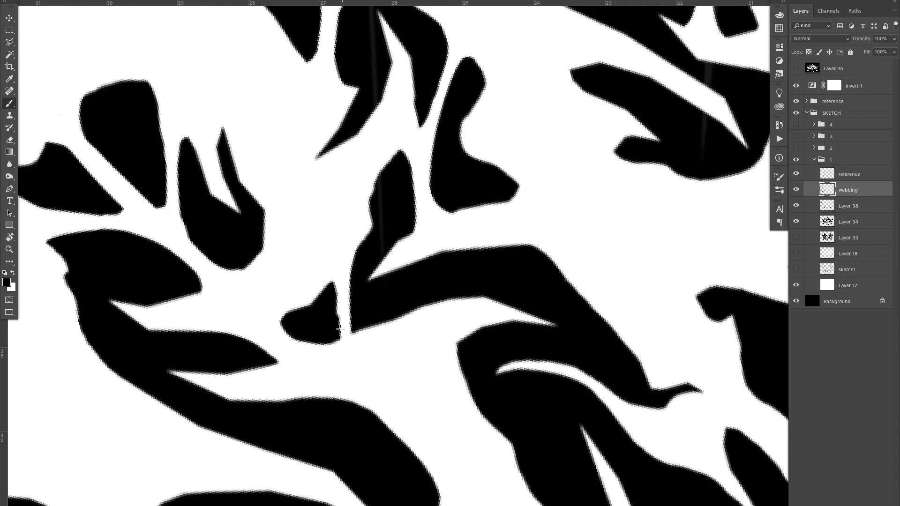
Step: Examine the webbing across the tilted logo for letter gaps that still need strands
key(z)
drag(397, 359, 301, 365)
drag(411, 293, 405, 227)
drag(425, 119, 344, 176)
key(z)
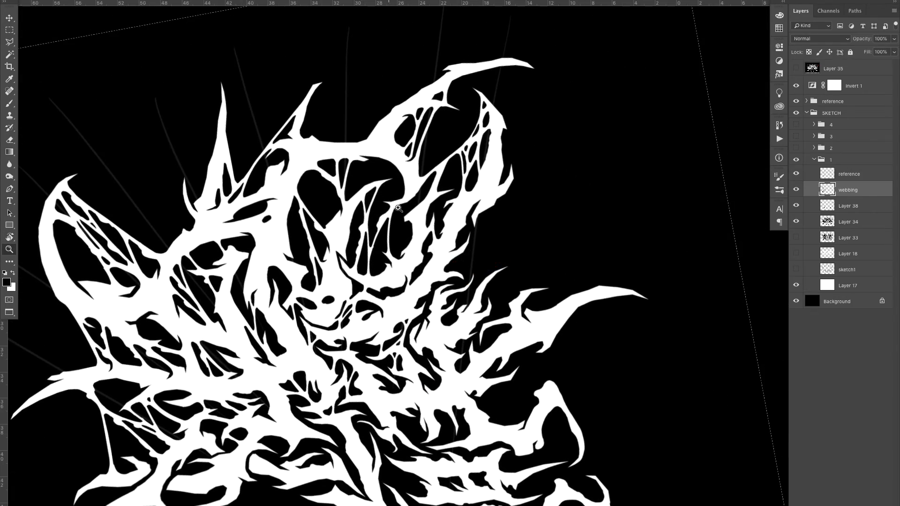
drag(386, 248, 312, 251)
drag(368, 310, 408, 247)
key(r)
drag(395, 234, 402, 221)
key(z)
drag(387, 270, 441, 229)
key(b)
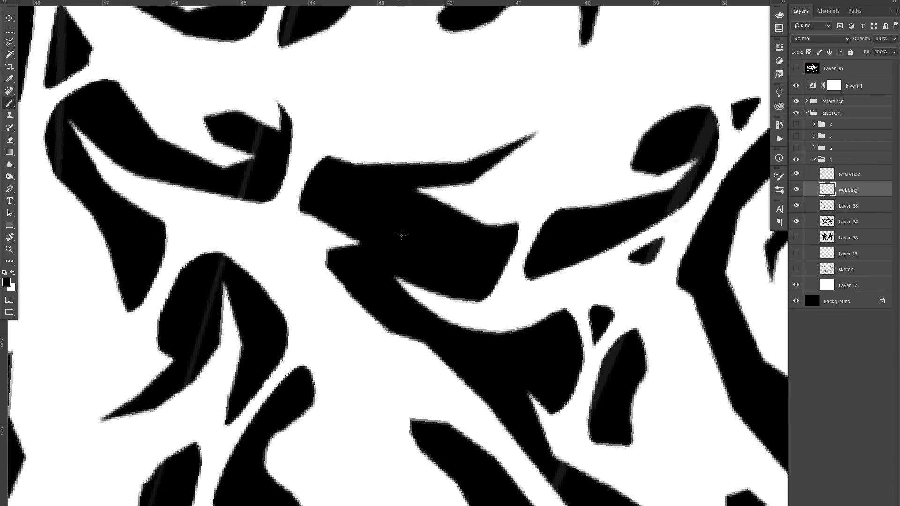
Step: Paint a slanted strand across the large jagged gap in the lettering, replacing two misplaced strokes
drag(339, 303, 488, 205)
key(ctrl+z)
drag(314, 282, 598, 186)
key(ctrl+z)
drag(288, 288, 603, 194)
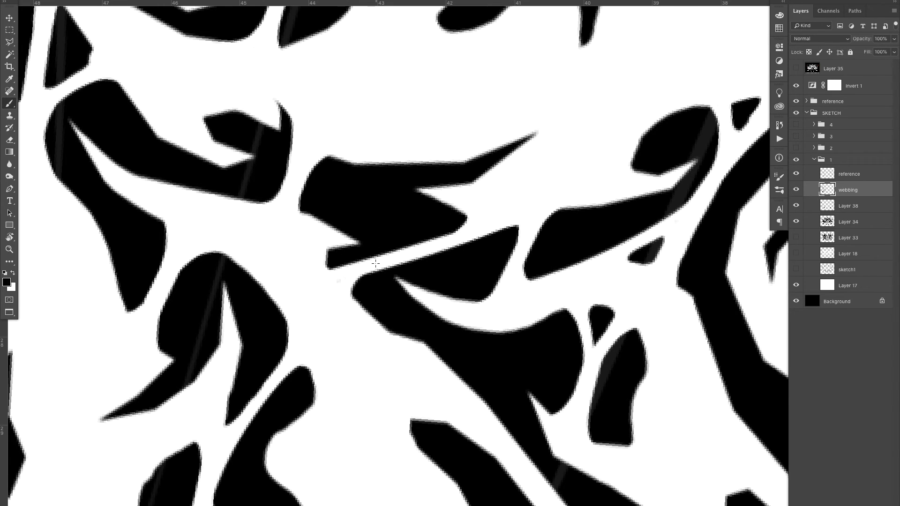
Step: Trim part of the webbing with the swapped brush colour, restore the colour and add another strand nearby
key(z)
mouse_move(352, 271)
mouse_down()
mouse_move(287, 302)
mouse_move(178, 305)
mouse_up()
mouse_move(383, 261)
mouse_down()
mouse_move(436, 277)
mouse_move(547, 278)
mouse_up()
key(b)
key(x)
mouse_move(397, 94)
mouse_down()
mouse_move(315, 111)
mouse_move(263, 155)
mouse_up()
key(x)
key(z)
mouse_move(450, 201)
mouse_down()
mouse_move(347, 211)
mouse_move(429, 209)
mouse_up()
key(b)
mouse_move(429, 200)
mouse_down()
mouse_move(346, 272)
mouse_move(342, 211)
mouse_up()
Step: Hide the reference layer inside group 1 and examine the whole logo without guide lines
key(z)
key(r)
drag(456, 219, 357, 267)
key(z)
click(796, 173)
drag(488, 268, 526, 270)
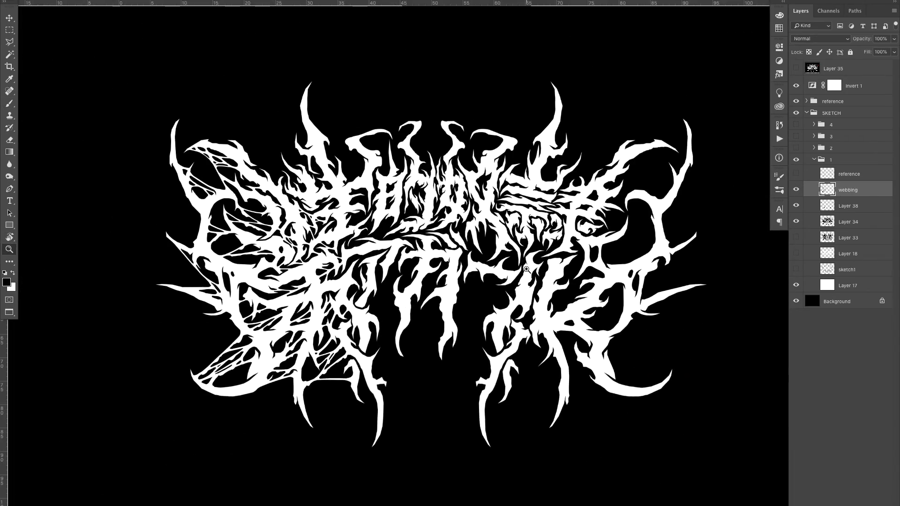
Step: Show the reference layer and paint long strands along the letter's open outer side, linked by an arched strand
key(r)
drag(462, 211, 506, 263)
key(z)
drag(422, 187, 450, 190)
click(796, 174)
drag(290, 174, 384, 174)
key(b)
key(ctrl+z)
mouse_move(404, 99)
mouse_down()
mouse_move(349, 262)
mouse_move(323, 387)
mouse_up()
drag(444, 77, 349, 338)
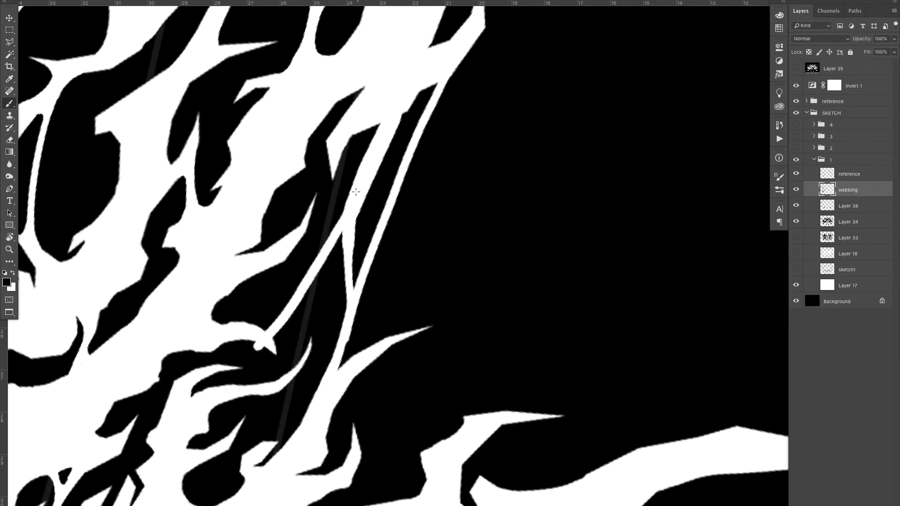
drag(264, 321, 347, 322)
Step: Paint a slanted strand across the gap beside the curved spikes below the arched strand
key(space)
drag(372, 266, 411, 197)
drag(244, 265, 213, 323)
key(z)
drag(225, 301, 263, 300)
key(b)
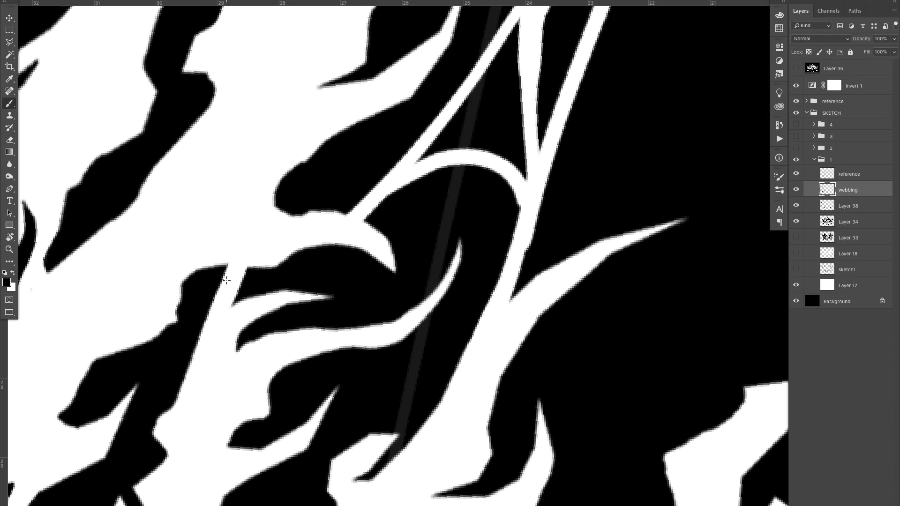
Step: Round the joints around the arched strand and fill the sharp corner at the base of the outer spike
key(space)
drag(366, 206, 291, 299)
drag(328, 277, 284, 320)
key(space)
drag(334, 256, 290, 280)
drag(311, 259, 309, 274)
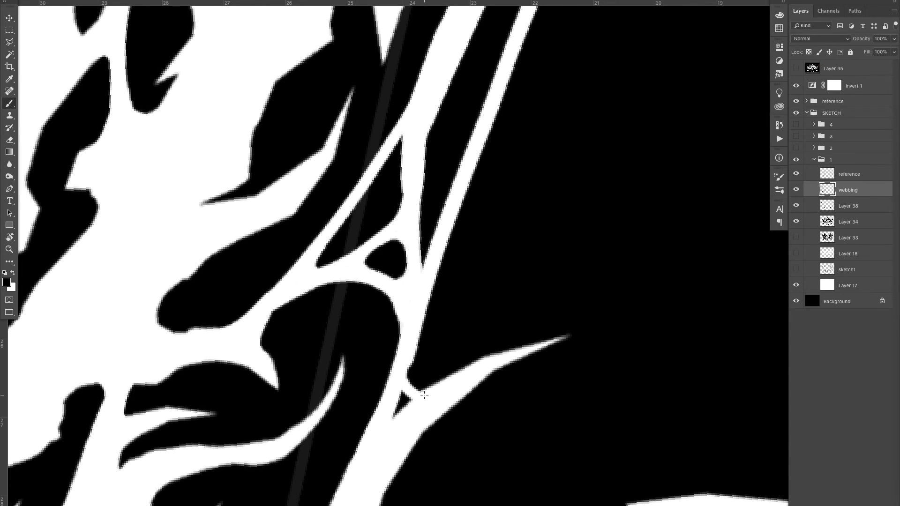
drag(411, 368, 399, 412)
Step: Round the ends of the narrow gaps between the long outer strands
key(space)
drag(401, 218, 360, 328)
drag(348, 268, 364, 277)
drag(375, 347, 386, 382)
key(space)
drag(393, 145, 324, 297)
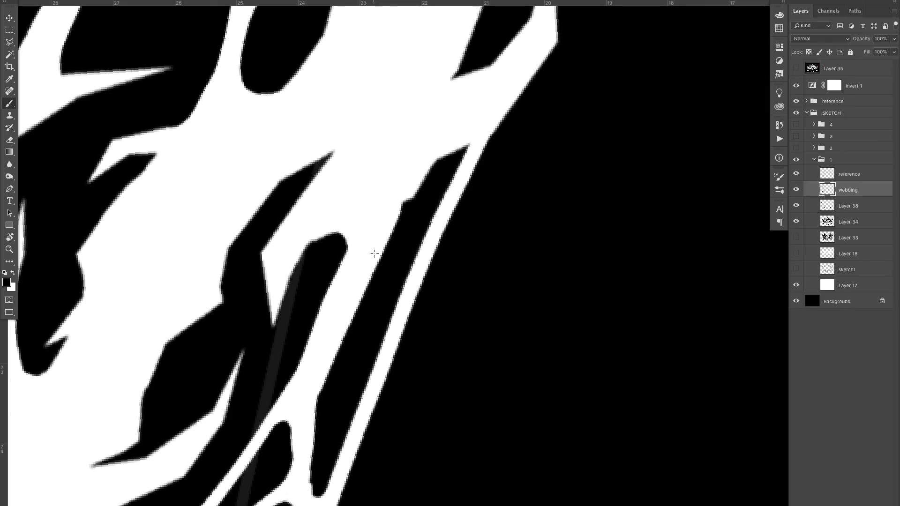
Step: Turn the canvas and thicken the long outer strand where it borders the narrow slit
key(z)
drag(461, 140, 356, 146)
key(Escape)
drag(263, 155, 309, 157)
key(space)
drag(355, 200, 368, 164)
drag(319, 117, 370, 120)
key(b)
drag(239, 208, 311, 258)
drag(305, 227, 243, 211)
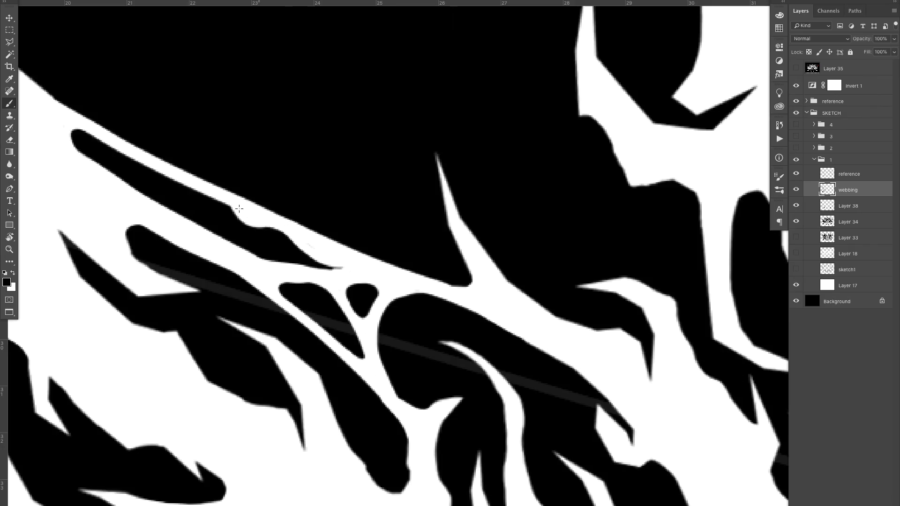
Step: Smooth the remaining joints along the outer strand and around the base of the spike
key(z)
drag(311, 211, 279, 232)
drag(403, 282, 443, 279)
key(b)
drag(371, 228, 430, 257)
drag(468, 281, 510, 312)
key(space)
drag(332, 283, 421, 321)
drag(296, 309, 353, 369)
drag(167, 207, 252, 269)
Step: Flip the canvas view horizontally and paint a short strand across the bowl-shaped gap in the lettering
key(z)
drag(301, 234, 239, 240)
drag(281, 178, 319, 180)
key(space)
drag(286, 154, 318, 291)
mouse_move(374, 259)
mouse_down()
mouse_move(307, 292)
mouse_move(286, 230)
mouse_up()
key(super+shift+h)
mouse_move(286, 199)
mouse_down()
mouse_move(361, 206)
mouse_move(333, 225)
mouse_up()
key(b)
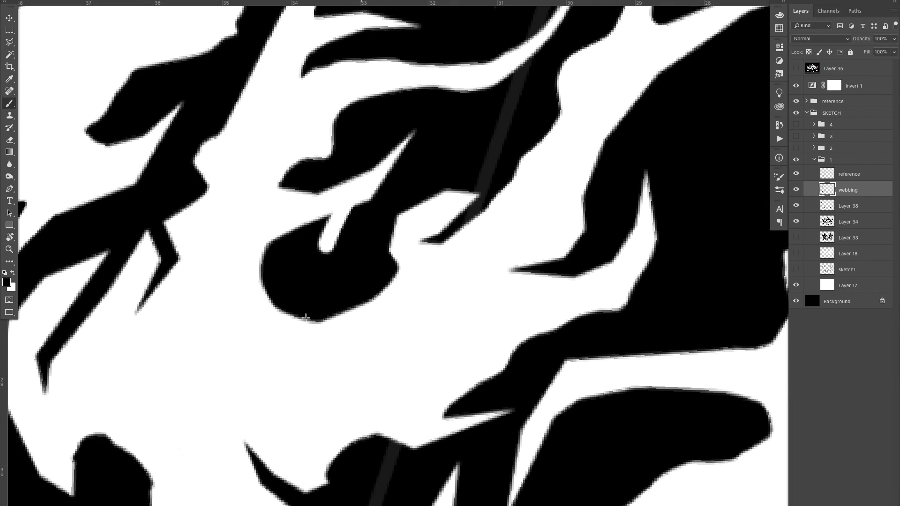
drag(315, 259, 306, 320)
Step: Paint slanted strands across the stacked gaps between the curved spikes below the arched strand
key(space)
drag(384, 175, 313, 283)
drag(419, 189, 376, 305)
key(space)
drag(339, 163, 285, 325)
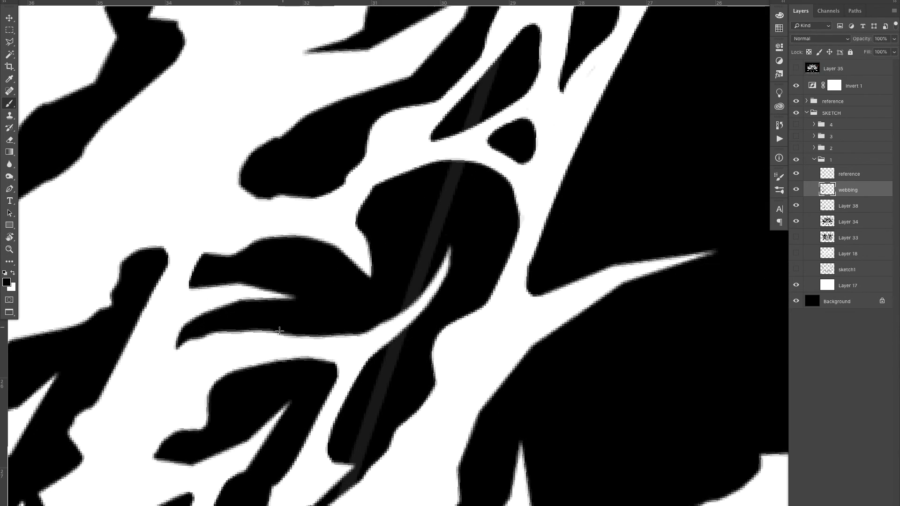
drag(380, 324, 451, 156)
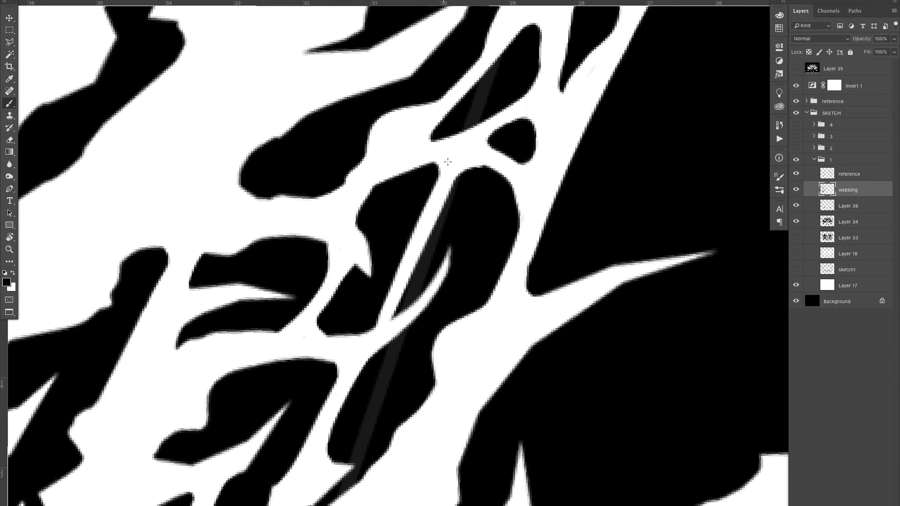
Step: Reset the canvas view and paint a curved strand across the wide open gap between the outer spike and the lettering
key(ctrl+space)
drag(320, 337, 263, 334)
key(r)
key(Escape)
key(x)
key(ctrl+space)
drag(253, 225, 318, 218)
key(x)
key(b)
drag(202, 309, 457, 209)
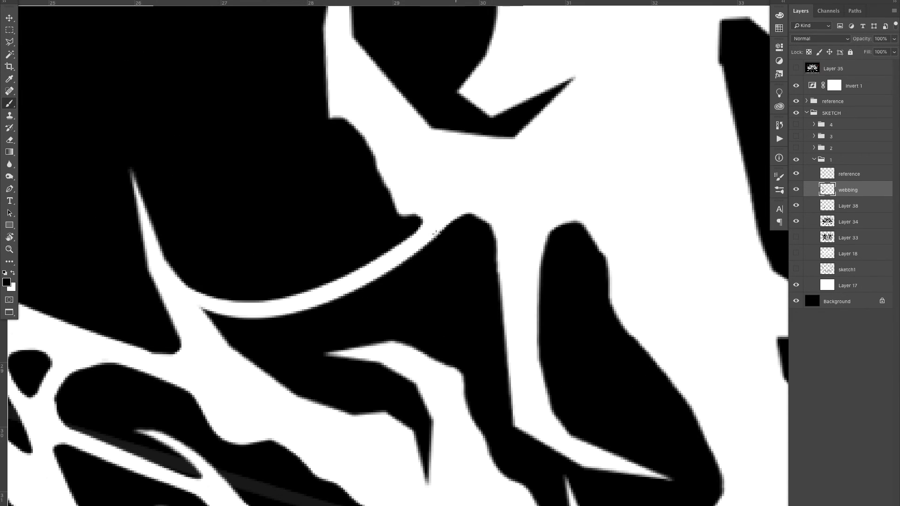
Step: Thicken the curved strand and blend its ends into the adjoining shapes
mouse_move(209, 313)
mouse_down()
mouse_move(505, 312)
mouse_move(504, 332)
mouse_up()
key(ctrl+space)
mouse_move(339, 314)
mouse_down()
mouse_move(277, 317)
mouse_move(392, 317)
mouse_up()
drag(366, 230, 473, 231)
key(space)
Step: Paint a diagonal strand with a side branch across the gap between the two lower hanging spikes
drag(543, 227, 301, 363)
mouse_move(303, 304)
mouse_down()
mouse_move(357, 273)
mouse_move(305, 304)
mouse_move(323, 305)
mouse_move(305, 307)
mouse_move(344, 328)
mouse_move(380, 148)
mouse_up()
key(ctrl+space)
drag(304, 230, 346, 198)
drag(330, 265, 404, 220)
key(ctrl+space)
drag(342, 180, 363, 182)
drag(292, 284, 324, 257)
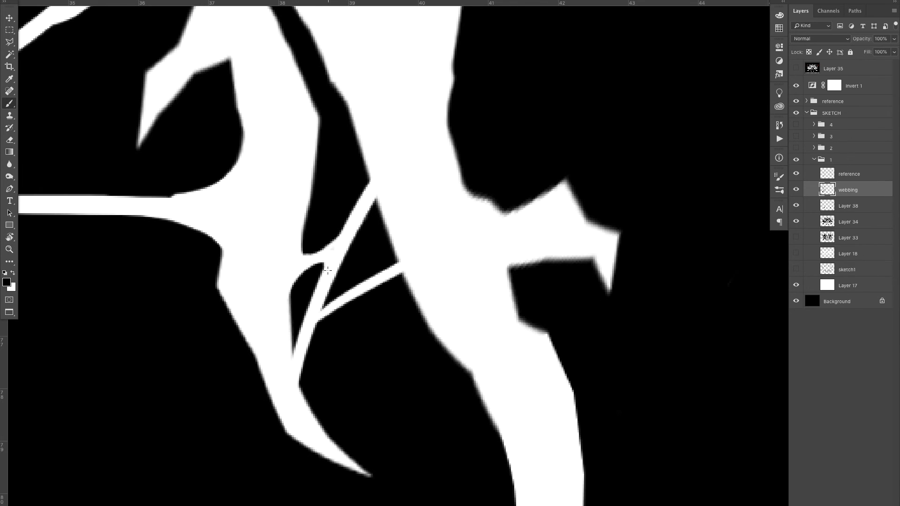
Step: Round the joints where the branching strand meets the lower hanging spikes
drag(353, 216, 369, 159)
mouse_move(364, 226)
mouse_down()
mouse_move(381, 205)
mouse_move(398, 267)
mouse_up()
drag(368, 289, 407, 275)
Step: Paint a diagonal strand through the slanted lettering gap and split its lower opening with a short branch
key(ctrl+space)
mouse_move(412, 237)
mouse_down()
mouse_move(364, 245)
mouse_move(372, 229)
mouse_move(342, 235)
mouse_move(375, 232)
mouse_move(234, 373)
mouse_up()
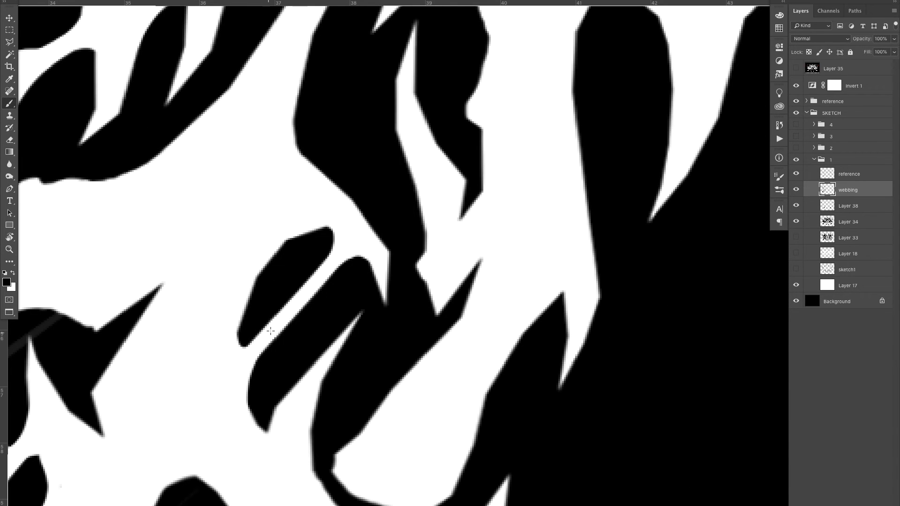
drag(317, 295, 303, 343)
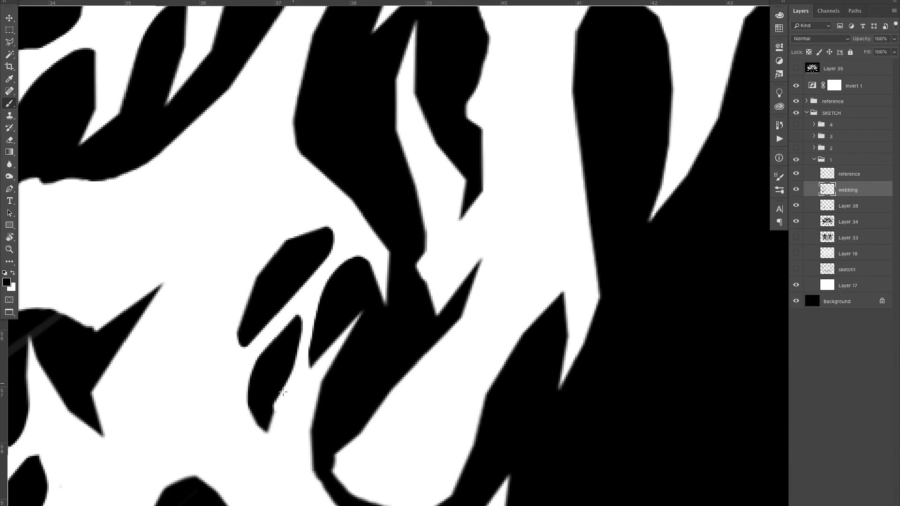
Step: Trim and round the edges of the divided slanted openings, alternating between black and white paint
key(x)
key(ctrl+space)
mouse_move(237, 363)
mouse_down()
mouse_move(187, 368)
mouse_move(282, 365)
mouse_up()
mouse_move(305, 108)
mouse_down()
mouse_move(314, 201)
mouse_move(310, 189)
mouse_up()
key(x)
drag(305, 221, 258, 225)
Step: Paint more short strands across the neighbouring lettering gaps and smooth their joints
drag(375, 291, 422, 287)
key(x)
key(x)
drag(334, 304, 225, 317)
drag(279, 310, 331, 307)
mouse_move(336, 324)
mouse_down()
mouse_move(258, 368)
mouse_move(225, 371)
mouse_up()
drag(300, 291, 286, 274)
Step: Hide the reference guide lines and examine the webbing across the whole logo
click(796, 174)
drag(377, 270, 411, 273)
drag(296, 243, 352, 244)
key(r)
drag(328, 249, 394, 183)
key(Escape)
key(z)
drag(137, 307, 117, 308)
drag(3, 323, 412, 326)
drag(336, 334, 327, 282)
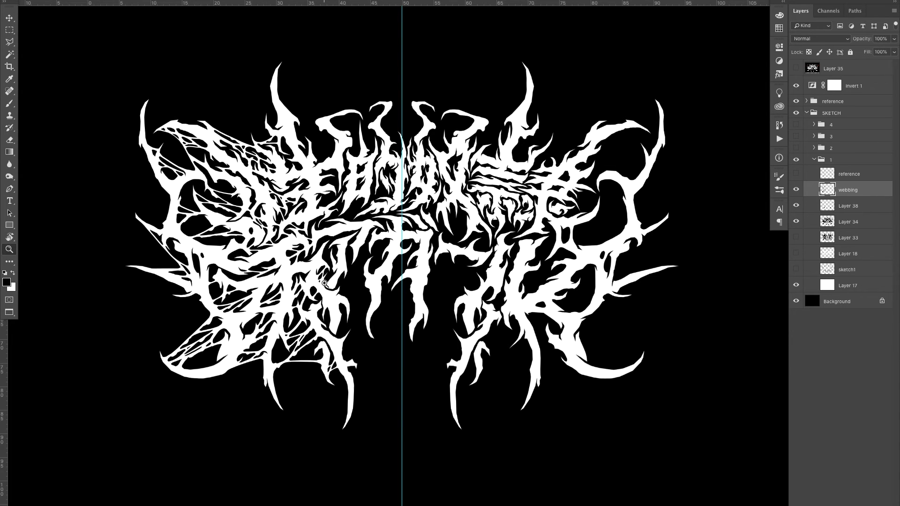
Step: Paint strands across the open lettering gaps on the webbed half of the logo, undoing the stray stroke
drag(324, 194, 398, 197)
key(b)
key(super+z)
mouse_move(271, 287)
mouse_down()
mouse_move(403, 240)
mouse_move(382, 275)
mouse_up()
drag(240, 292, 301, 292)
mouse_move(305, 248)
mouse_down()
mouse_move(309, 275)
mouse_move(506, 239)
mouse_up()
mouse_move(371, 278)
mouse_down()
mouse_move(423, 280)
mouse_move(363, 351)
mouse_up()
drag(266, 345, 489, 254)
drag(456, 281, 488, 250)
Step: Add short strands in the gaps below them and redo the misplaced long stroke
drag(344, 330, 363, 324)
drag(375, 344, 363, 419)
drag(236, 381, 403, 364)
key(super+z)
drag(241, 362, 402, 368)
drag(235, 382, 291, 373)
key(z)
drag(403, 364, 328, 364)
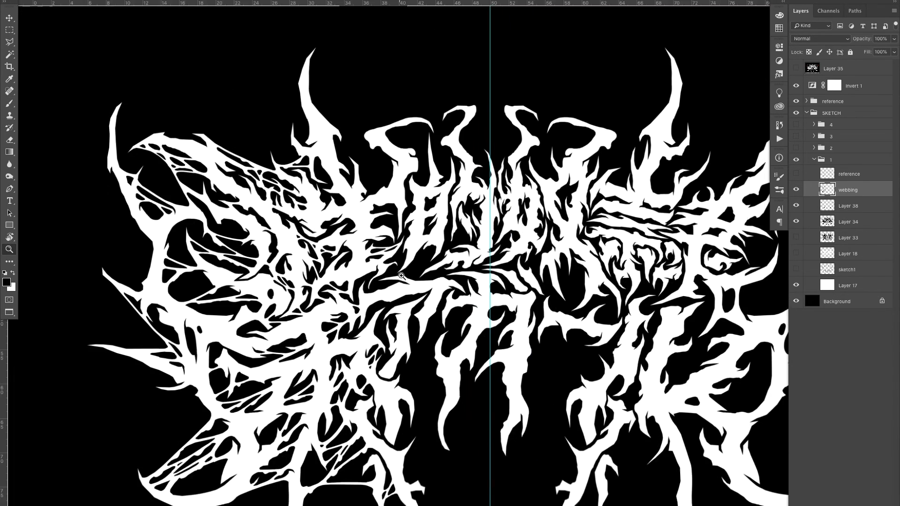
Step: Paint long curved strands through the crescent-shaped gap above the pointed letter bar near the logo's middle
drag(397, 408, 469, 408)
drag(474, 202, 330, 281)
drag(442, 203, 474, 203)
drag(323, 298, 129, 348)
key(super+z)
drag(121, 342, 429, 255)
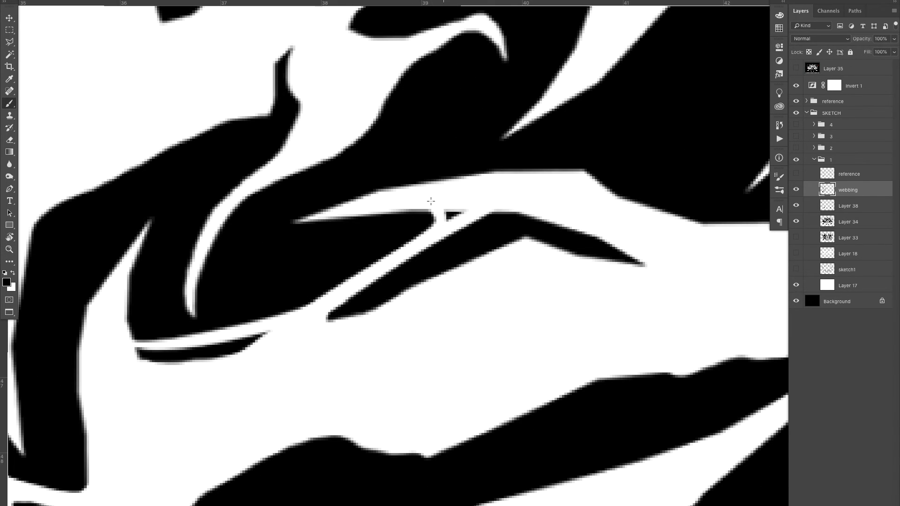
Step: Fill and round the joints where the long curved strand meets the pointed letter bar
drag(436, 207, 512, 205)
drag(224, 328, 342, 308)
drag(266, 334, 248, 313)
Step: Paint slanted strands across the narrow gaps beside the upright letter stroke, undoing the misplaced one
key(z)
mouse_move(408, 333)
mouse_down()
mouse_move(329, 333)
mouse_move(380, 324)
mouse_up()
mouse_move(383, 261)
mouse_down()
mouse_move(268, 332)
mouse_move(281, 352)
mouse_up()
drag(261, 318, 295, 317)
drag(270, 203, 195, 282)
mouse_move(355, 400)
mouse_down()
mouse_move(408, 281)
mouse_move(404, 266)
mouse_up()
key(super+z)
Step: Bridge the angular gap beside the upright letter stroke with a short diagonal strand and thicken its ends
drag(345, 372, 353, 405)
drag(328, 436, 358, 321)
drag(297, 387, 361, 314)
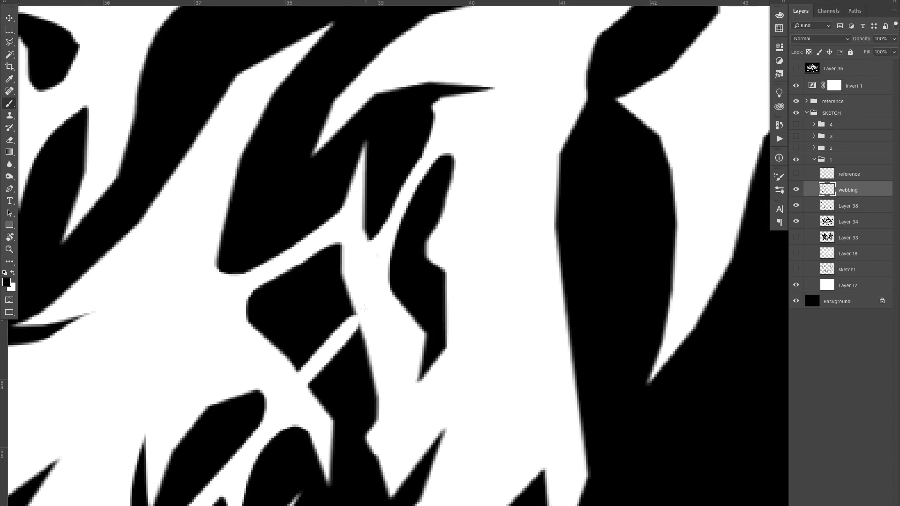
drag(317, 373, 312, 407)
mouse_move(300, 374)
mouse_down()
mouse_move(354, 292)
mouse_move(300, 291)
mouse_up()
Step: Divide the remaining openings around the upright letter stroke with further slanted strands and round their corners
key(z)
drag(391, 244, 469, 244)
drag(359, 291, 399, 195)
drag(290, 311, 366, 248)
drag(357, 289, 412, 201)
drag(375, 235, 399, 197)
drag(367, 287, 468, 183)
drag(235, 216, 434, 223)
drag(287, 375, 347, 251)
drag(327, 293, 328, 258)
mouse_move(337, 307)
mouse_down()
mouse_move(377, 269)
mouse_move(298, 308)
mouse_up()
Step: Examine the webbed half of the logo at several zoom levels for gaps that still lack strands
key(z)
drag(359, 319, 324, 319)
drag(394, 287, 359, 287)
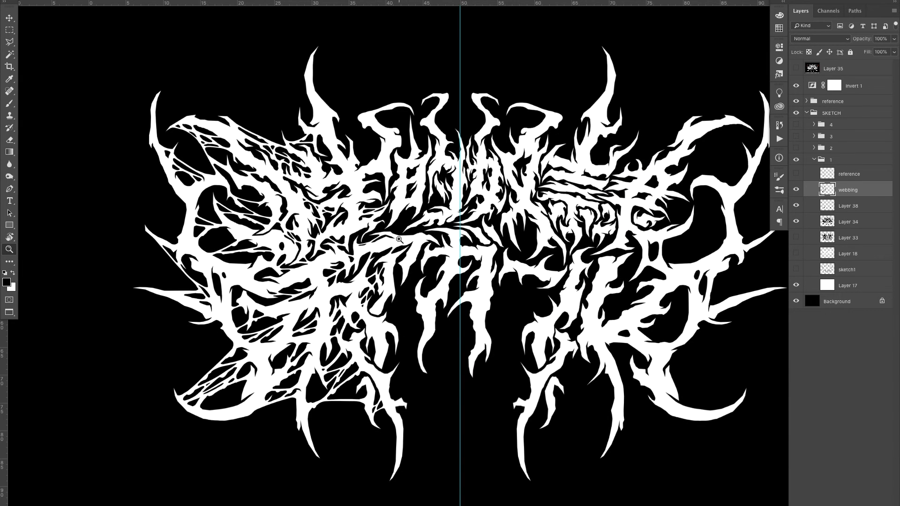
mouse_move(378, 240)
mouse_down()
mouse_move(413, 240)
mouse_move(362, 240)
mouse_move(378, 240)
mouse_up()
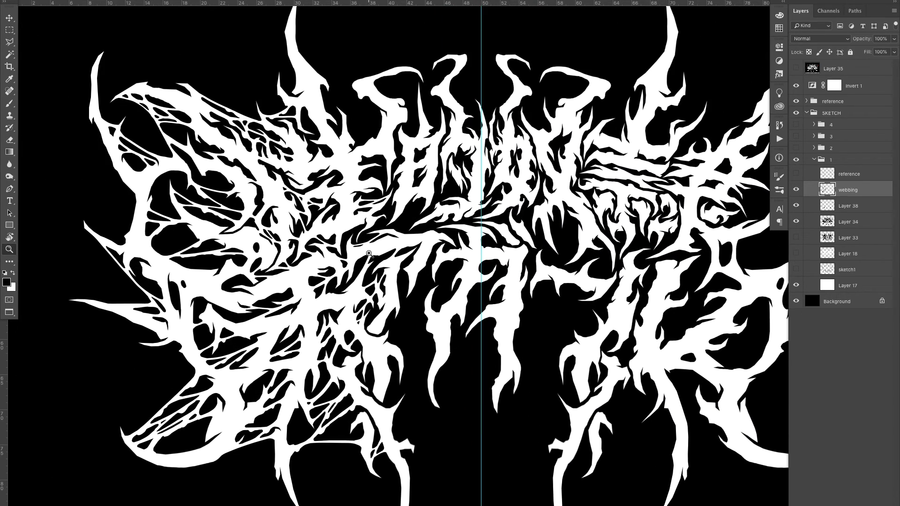
mouse_move(198, 296)
mouse_down()
mouse_move(219, 274)
mouse_move(188, 281)
mouse_up()
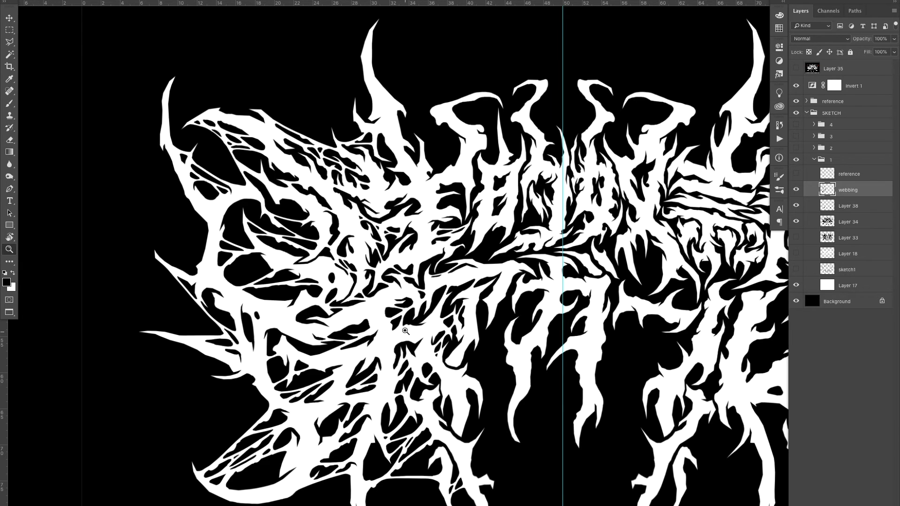
scroll(406, 332, down, 3)
drag(421, 189, 443, 188)
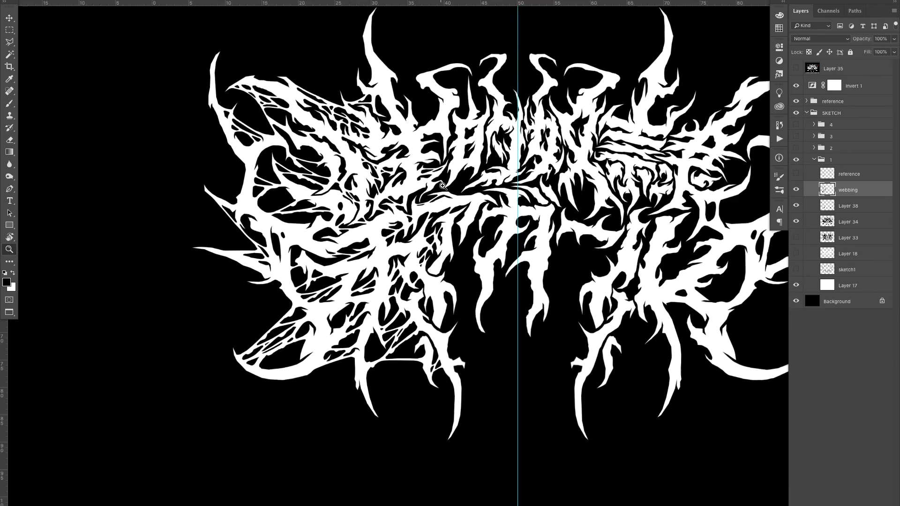
click(443, 188)
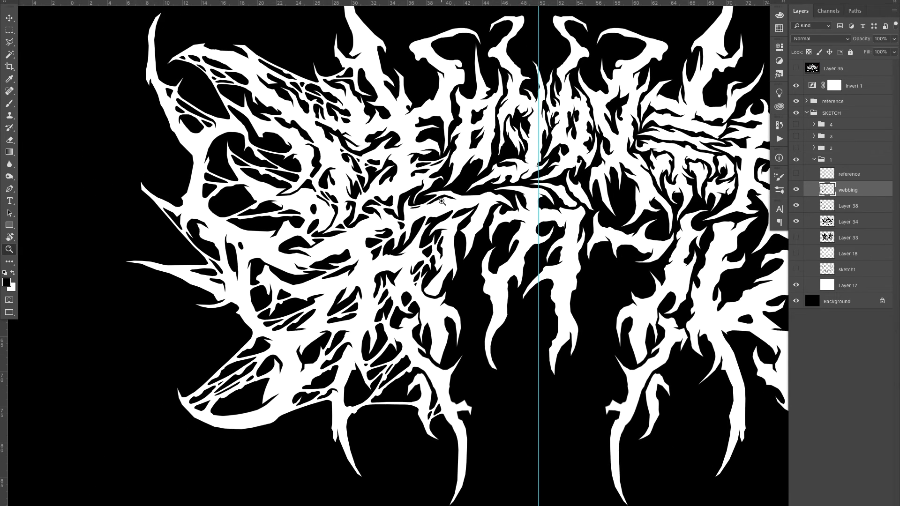
drag(426, 207, 454, 178)
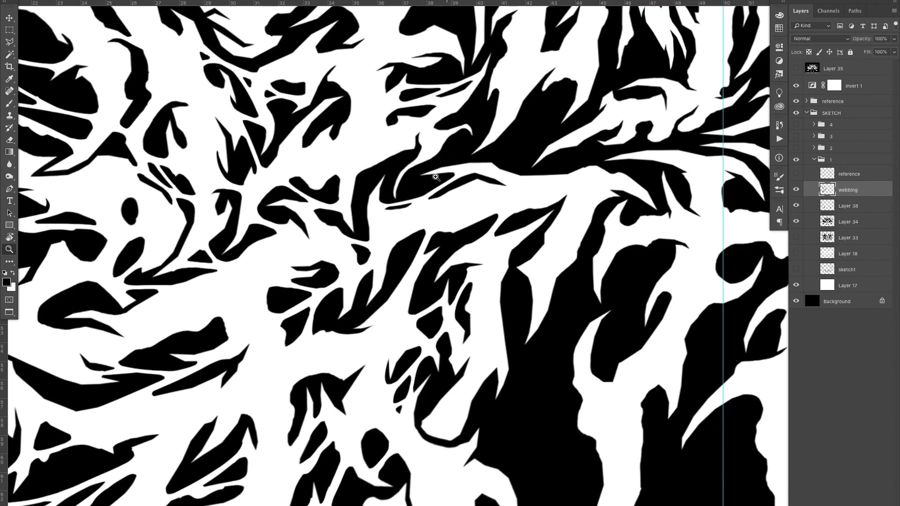
drag(454, 213, 424, 204)
click(490, 191)
click(477, 198)
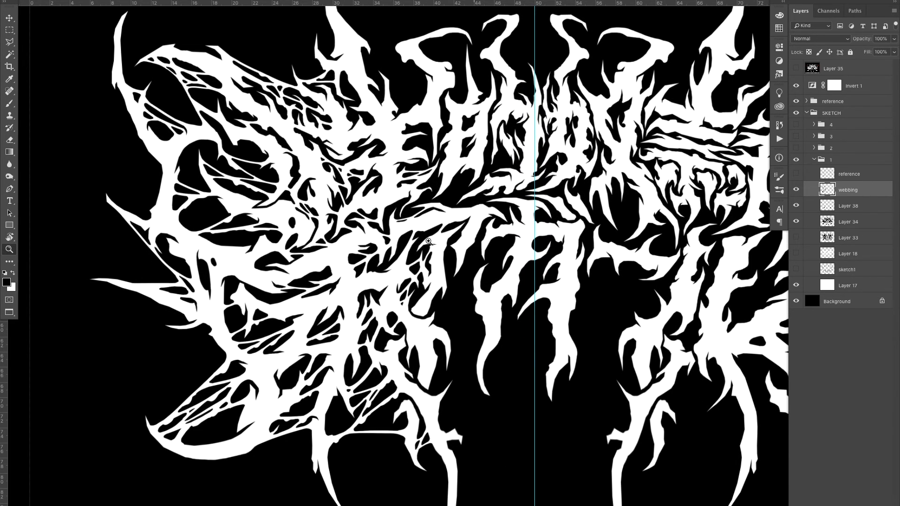
drag(403, 238, 408, 335)
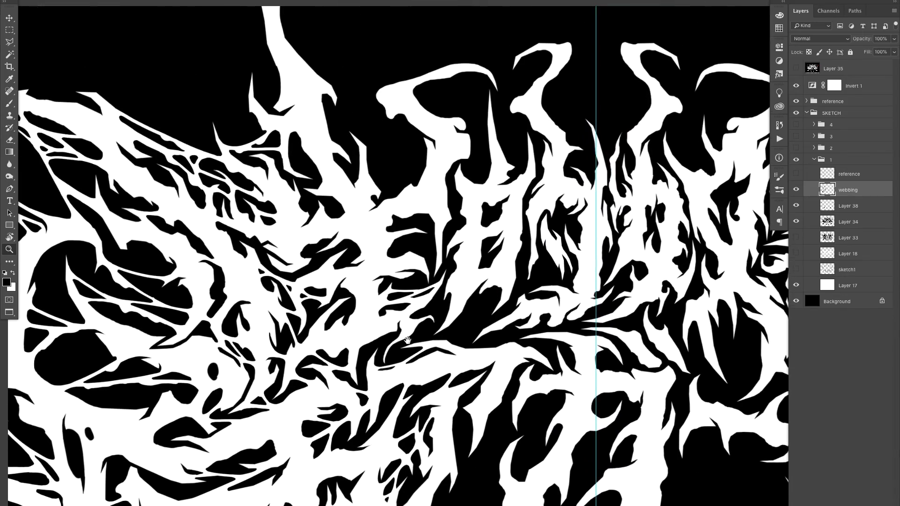
Step: Flip and rotate the canvas view, and paint a strand across the long winding lettering gap
drag(305, 215, 254, 173)
key(r)
drag(247, 141, 542, 146)
drag(487, 150, 412, 204)
key(z)
click(442, 267)
click(441, 276)
mouse_move(386, 173)
mouse_down()
mouse_move(436, 199)
mouse_move(417, 246)
mouse_move(457, 209)
mouse_up()
mouse_move(397, 242)
mouse_down()
mouse_move(340, 327)
mouse_move(404, 131)
mouse_up()
key(b)
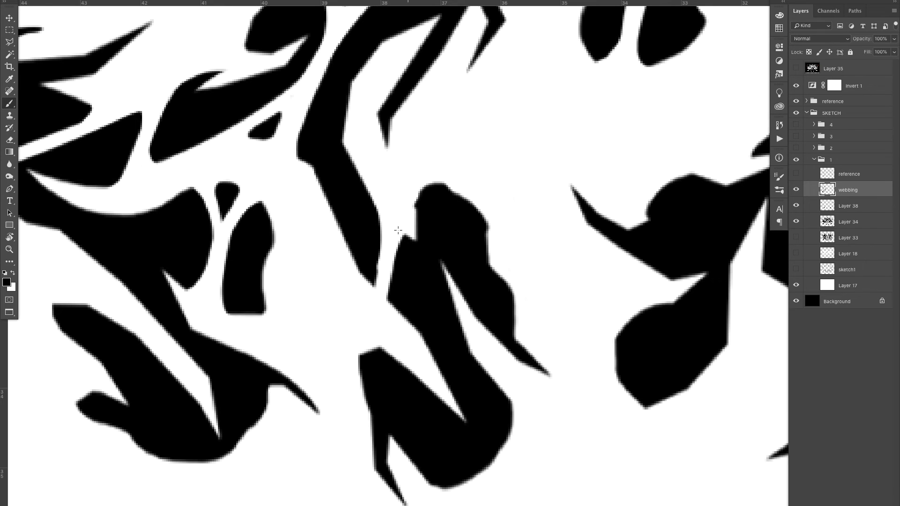
mouse_move(379, 296)
mouse_down()
mouse_move(419, 313)
mouse_move(424, 221)
mouse_up()
Step: Split the winding gap with a lower and an upper strand, round their joints and undo the last stroke
drag(426, 257, 451, 407)
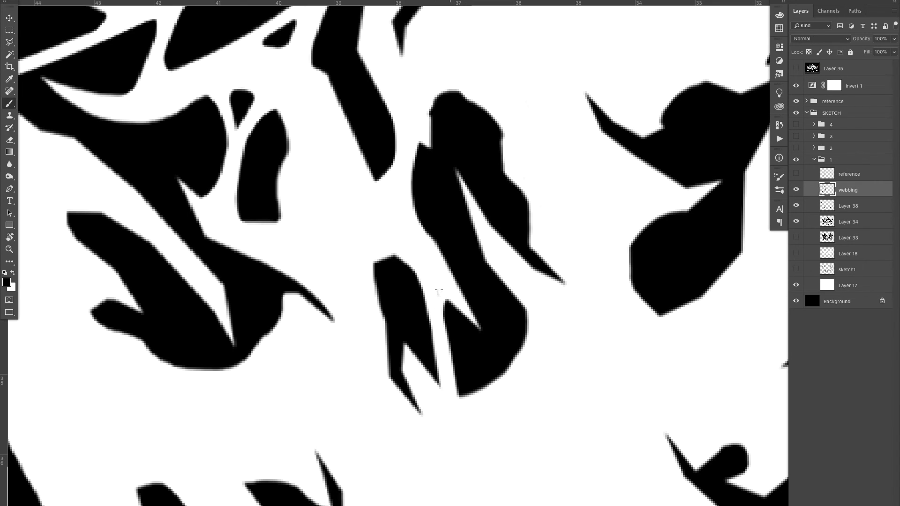
mouse_move(446, 349)
mouse_down()
mouse_move(480, 402)
mouse_move(520, 327)
mouse_up()
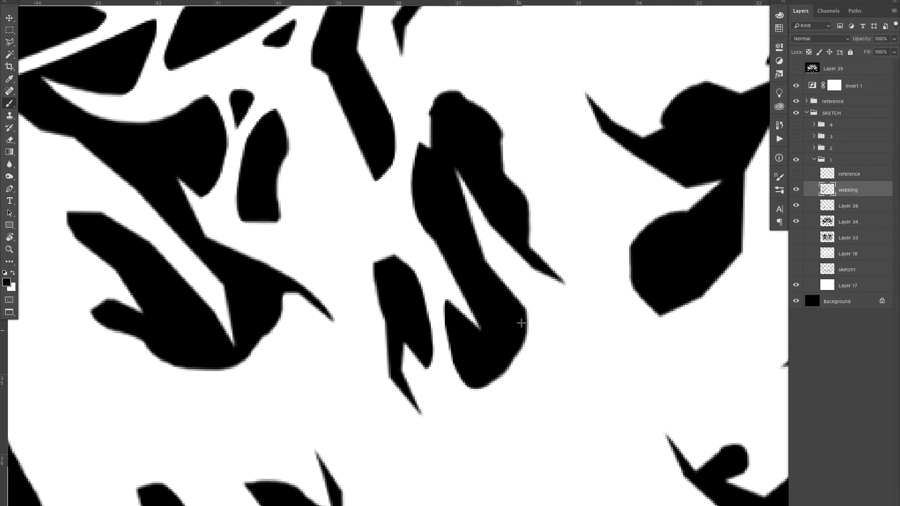
drag(477, 102, 438, 244)
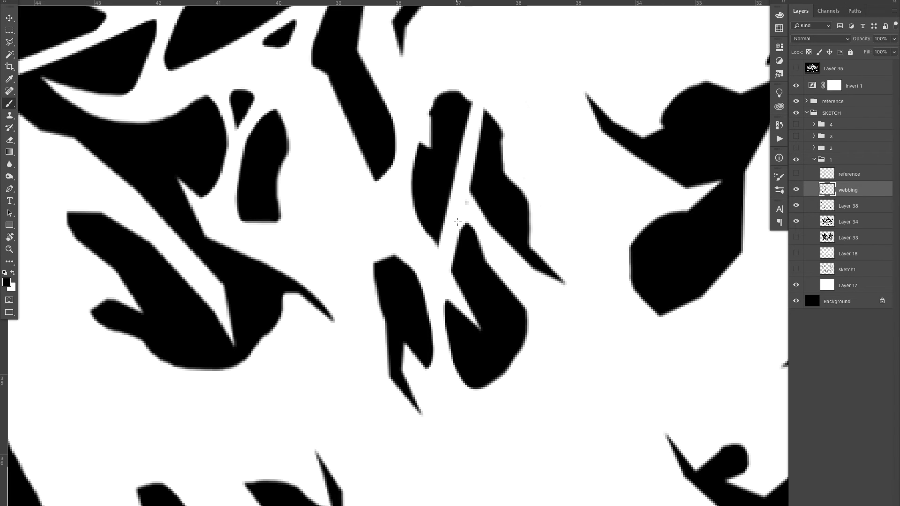
drag(474, 203, 486, 83)
key(ctrl+z)
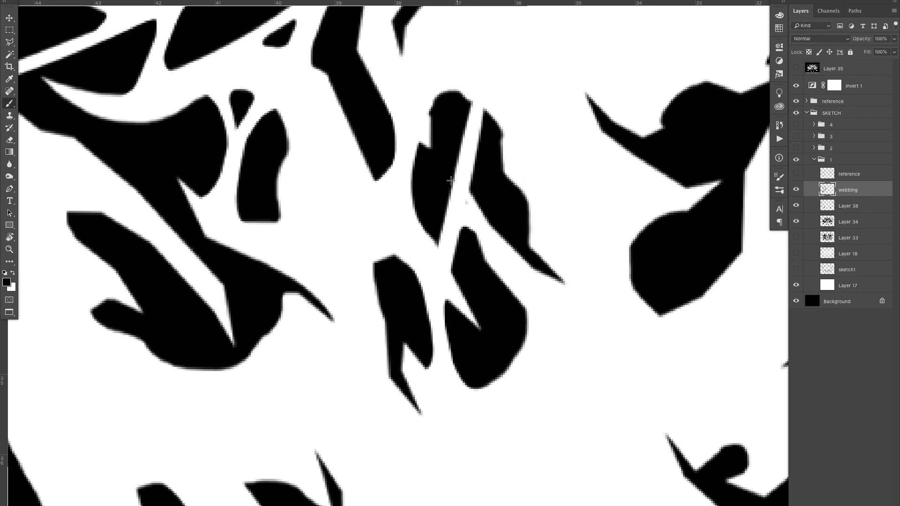
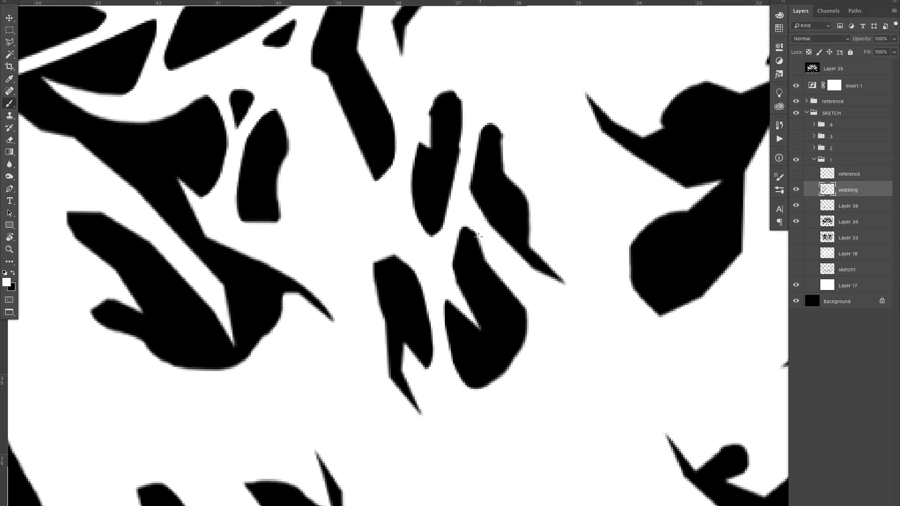
Step: Carve back the edge of the opening beneath the crossing strands with the swapped paint colour
mouse_move(494, 257)
mouse_down()
mouse_move(511, 326)
mouse_move(482, 241)
mouse_up()
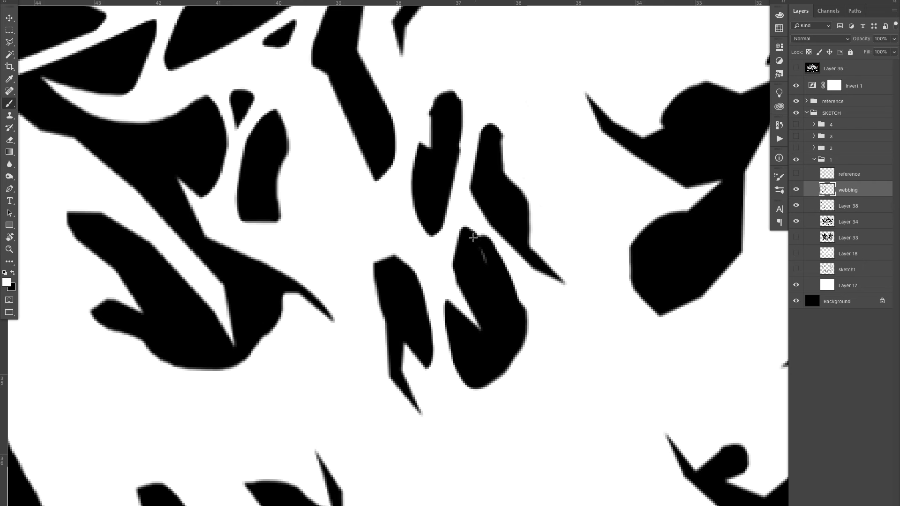
mouse_move(517, 287)
mouse_down()
mouse_move(540, 341)
mouse_move(502, 300)
mouse_move(474, 291)
mouse_up()
mouse_move(554, 300)
mouse_down()
mouse_move(581, 285)
mouse_move(463, 225)
mouse_move(463, 258)
mouse_up()
Step: Paint a short upright strand across the neighbouring crescent-shaped gap and undo the last correction stroke
key(x)
mouse_move(412, 270)
mouse_down()
mouse_move(478, 267)
mouse_move(389, 217)
mouse_up()
key(x)
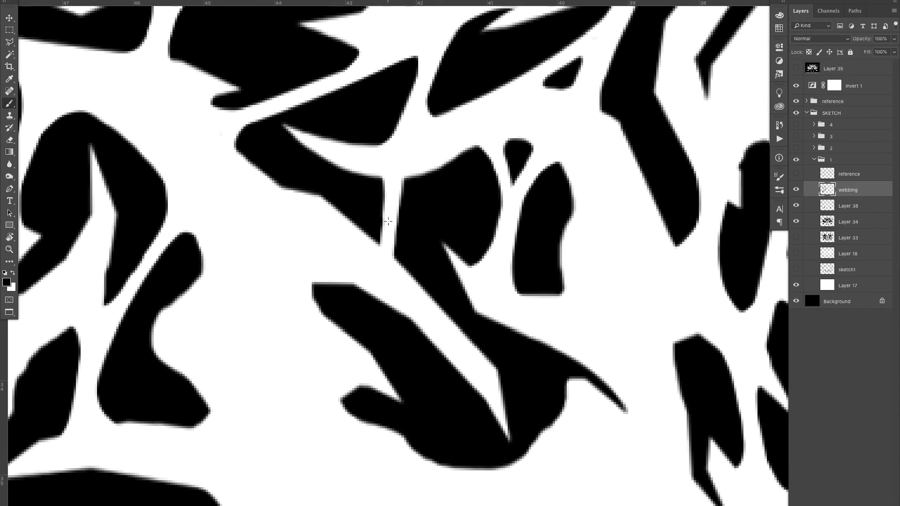
key(ctrl+z)
Step: Paint strands across the hooked opening below the crescent gap and round their joints
drag(424, 333, 451, 478)
drag(424, 336, 431, 463)
drag(444, 418, 507, 466)
drag(437, 377, 454, 443)
drag(464, 271, 391, 272)
mouse_move(563, 219)
mouse_down()
mouse_move(538, 217)
mouse_move(548, 218)
mouse_up()
drag(442, 220, 484, 234)
Step: Paint branching strands across the narrow upright gaps between the letter spikes, redoing the misplaced strokes
mouse_move(353, 96)
mouse_down()
mouse_move(391, 321)
mouse_move(372, 297)
mouse_up()
key(ctrl+z)
mouse_move(379, 263)
mouse_down()
mouse_move(438, 183)
mouse_move(419, 193)
mouse_up()
key(ctrl+z)
drag(397, 223, 419, 190)
drag(441, 212, 386, 261)
drag(395, 323, 388, 258)
mouse_move(446, 230)
mouse_down()
mouse_move(448, 202)
mouse_move(375, 206)
mouse_move(422, 234)
mouse_move(462, 232)
mouse_up()
Step: Show the reference guide lines again and paint a curved strand with a branch across the U-shaped gap
click(796, 174)
mouse_move(452, 188)
mouse_down()
mouse_move(390, 341)
mouse_move(408, 326)
mouse_up()
mouse_move(403, 316)
mouse_down()
mouse_move(365, 347)
mouse_move(407, 348)
mouse_up()
drag(428, 305, 496, 214)
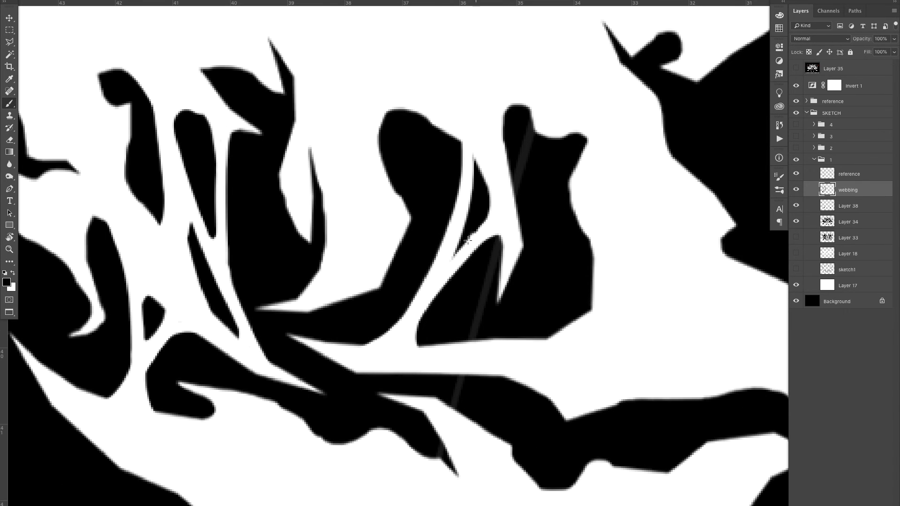
Step: Round the branching joint and extend it with a strand bridging the neighbouring upright opening
drag(466, 162, 478, 165)
mouse_move(515, 215)
mouse_down()
mouse_move(551, 127)
mouse_move(538, 162)
mouse_up()
drag(567, 129, 517, 190)
right_click(513, 194)
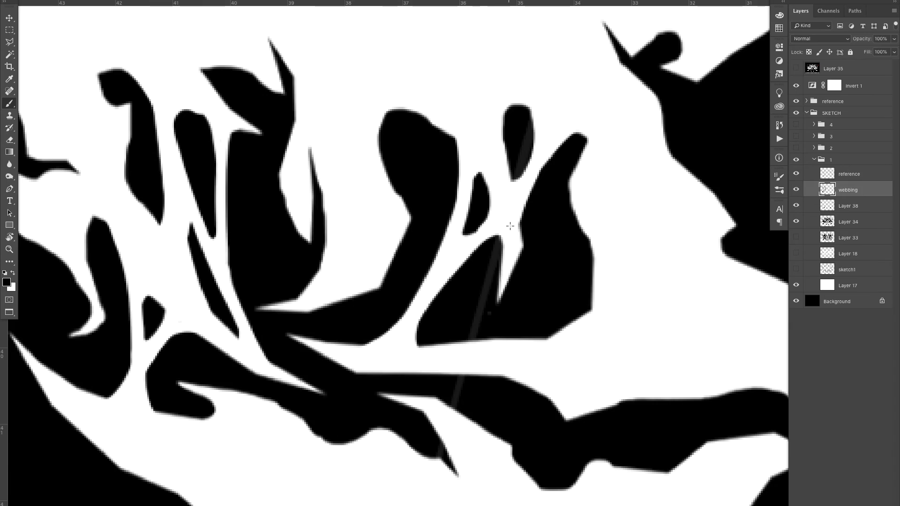
Step: Paint a strand down the narrow spike gap and a diagonal one across the neighbouring opening, rounding their joints
drag(507, 237, 484, 343)
key(ctrl+z)
drag(510, 244, 486, 343)
drag(506, 287, 576, 205)
mouse_move(533, 236)
mouse_down()
mouse_move(489, 319)
mouse_move(450, 352)
mouse_up()
drag(495, 320, 490, 342)
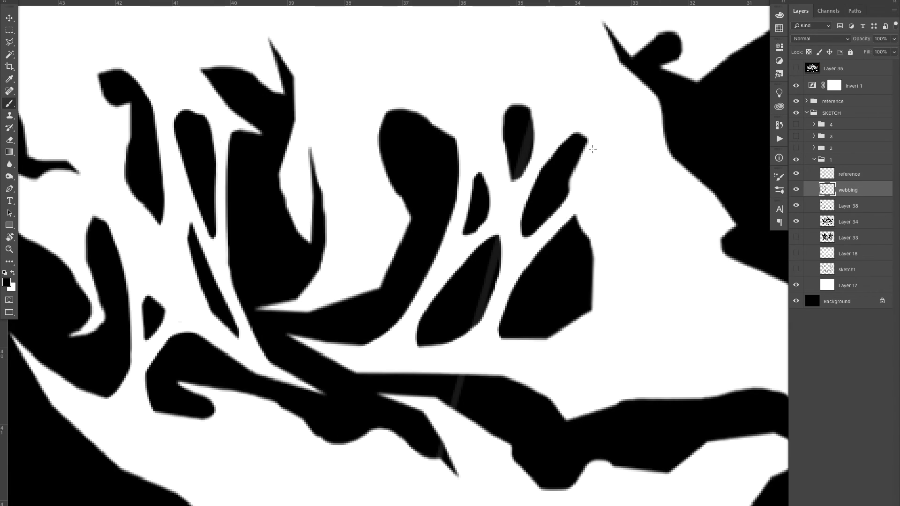
Step: Cut a thin curved hook out of the opening's upper corner with the opposite colour and touch up the adjacent edge
key(ctrl+0)
key(c)
key(b)
key(x)
drag(534, 118, 440, 197)
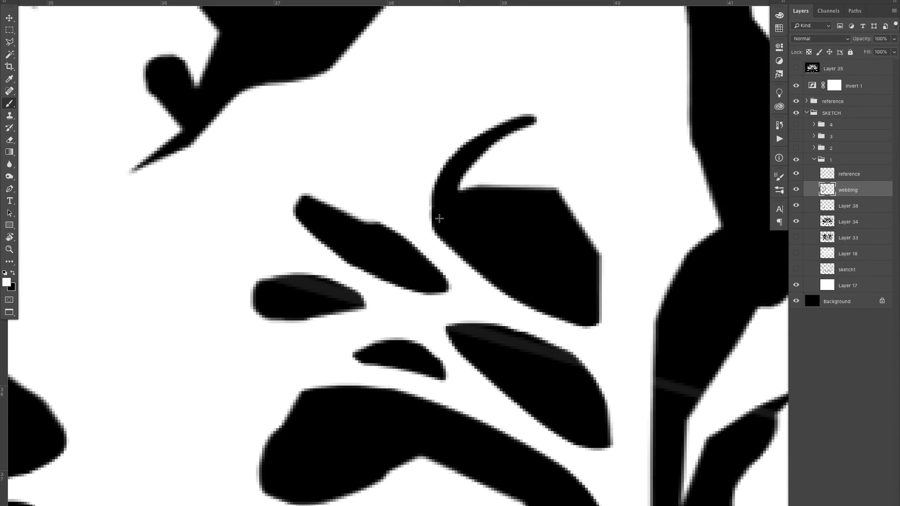
key(x)
key(z)
drag(363, 199, 455, 188)
key(b)
key(x)
drag(276, 350, 242, 377)
key(x)
key(z)
drag(418, 211, 347, 213)
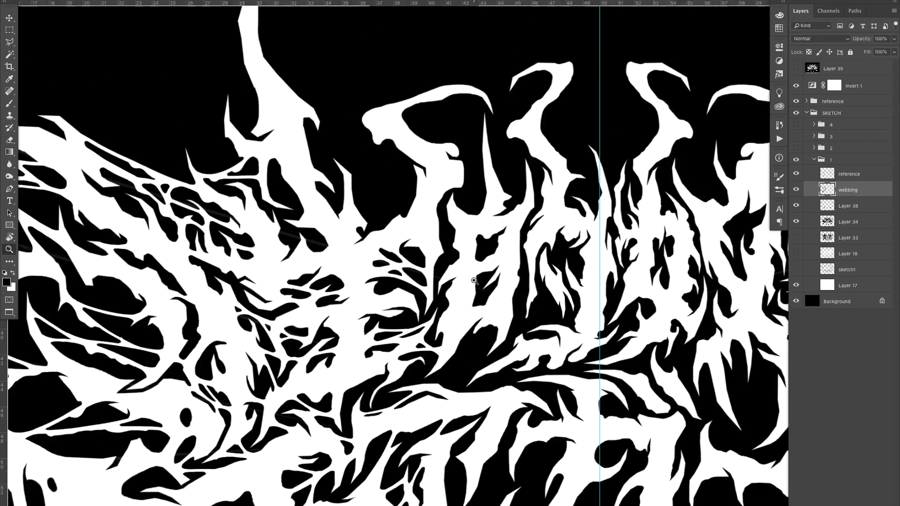
Step: Paint thin strands across the angular gaps beside the W-shaped opening and thicken their joints
drag(384, 162, 462, 159)
key(r)
drag(352, 66, 570, 174)
key(z)
drag(605, 113, 651, 112)
key(b)
mouse_move(434, 140)
mouse_down()
mouse_move(372, 374)
mouse_move(422, 198)
mouse_up()
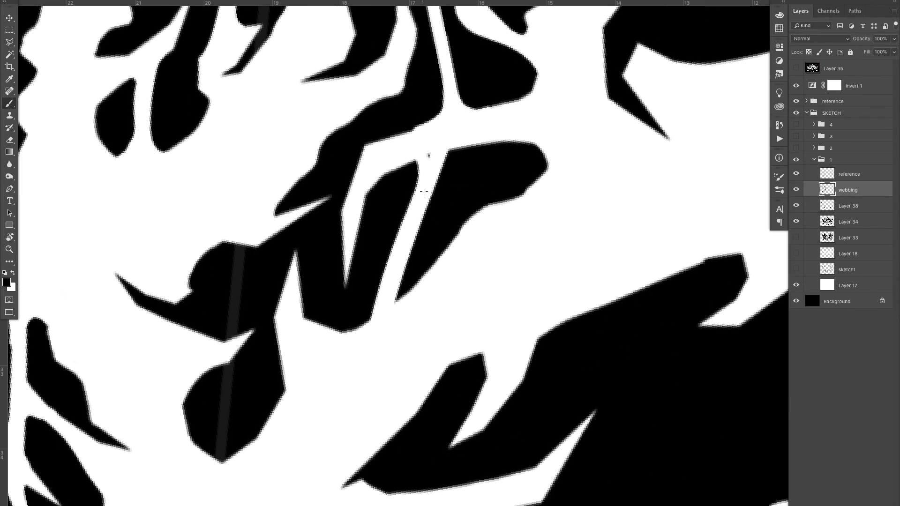
drag(395, 252, 352, 338)
key(space)
mouse_move(262, 341)
mouse_down()
mouse_move(346, 333)
mouse_move(320, 233)
mouse_move(289, 319)
mouse_move(271, 330)
mouse_up()
key(space)
mouse_move(305, 380)
mouse_down()
mouse_move(321, 302)
mouse_move(318, 377)
mouse_up()
drag(320, 280, 310, 313)
drag(340, 262, 321, 378)
Step: Examine the webbing across the whole logo
key(r)
key(Escape)
key(z)
drag(406, 338, 328, 338)
mouse_move(370, 273)
mouse_down()
mouse_move(414, 273)
mouse_move(392, 273)
mouse_up()
key(space)
mouse_move(153, 136)
mouse_down()
mouse_move(230, 158)
mouse_move(208, 239)
mouse_move(188, 237)
mouse_up()
key(b)
key(z)
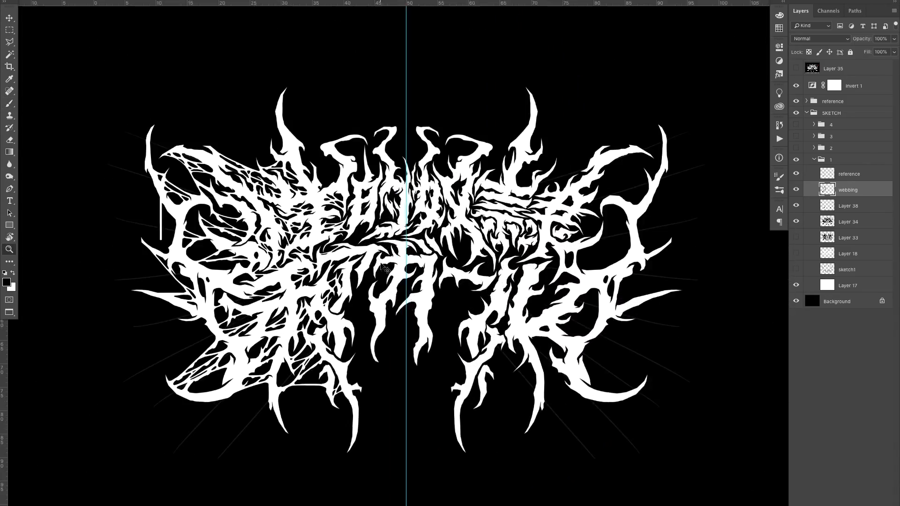
Step: Paint two long strands down the narrow opening between the pointed letter strokes
drag(361, 216, 422, 217)
drag(438, 340, 497, 278)
drag(398, 240, 458, 241)
key(space)
mouse_move(458, 241)
mouse_down()
mouse_move(359, 250)
mouse_move(516, 184)
mouse_move(497, 168)
mouse_up()
key(r)
key(z)
drag(497, 169, 436, 168)
drag(525, 143, 605, 146)
key(b)
mouse_move(374, 141)
mouse_down()
mouse_move(357, 177)
mouse_move(392, 429)
mouse_up()
drag(425, 197, 388, 352)
Step: Paint a curved branch, a parallel strand and a crosswise strand beside them, redoing the misplaced stroke
drag(505, 240, 433, 288)
key(ctrl+z)
mouse_move(470, 261)
mouse_down()
mouse_move(483, 261)
mouse_move(450, 302)
mouse_up()
drag(445, 210, 412, 349)
drag(544, 310, 432, 307)
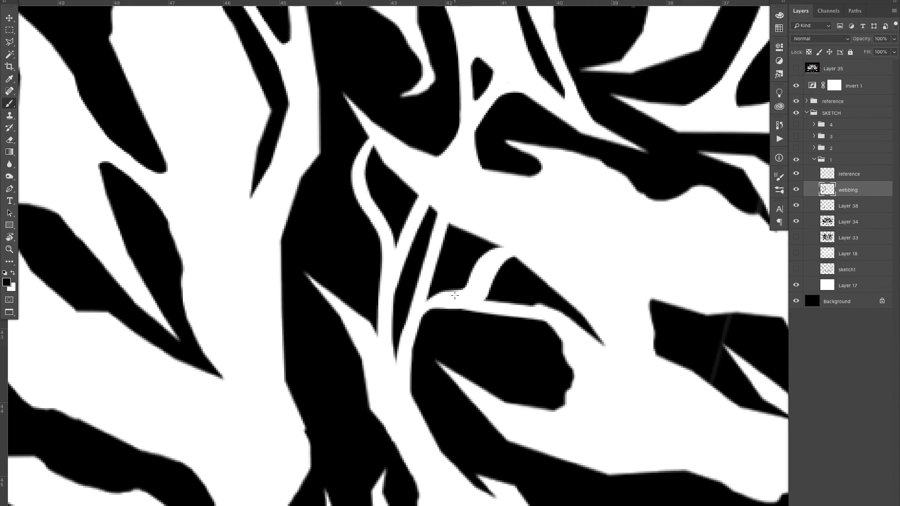
Step: Round the joints of the long strands and bridge the dark gap beside them with a curved diagonal strand
drag(411, 227, 389, 235)
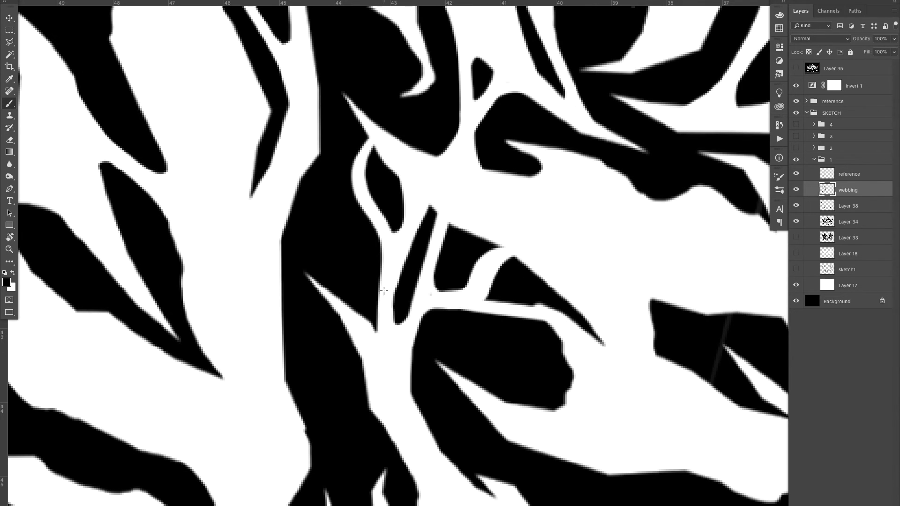
drag(383, 292, 373, 331)
drag(354, 165, 280, 251)
drag(384, 257, 394, 234)
drag(318, 216, 278, 269)
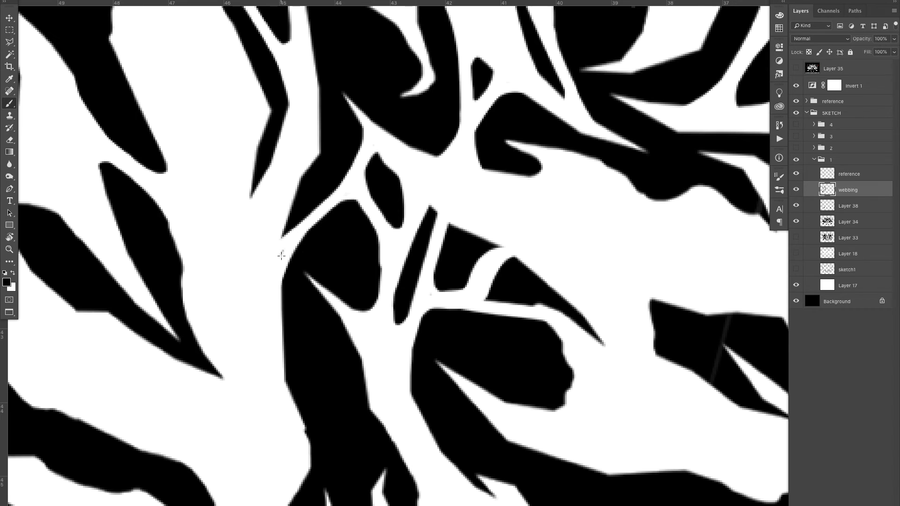
Step: Round the small cells beside the long strands and split the tapering cell with another strand
drag(491, 298, 482, 291)
drag(474, 233, 483, 278)
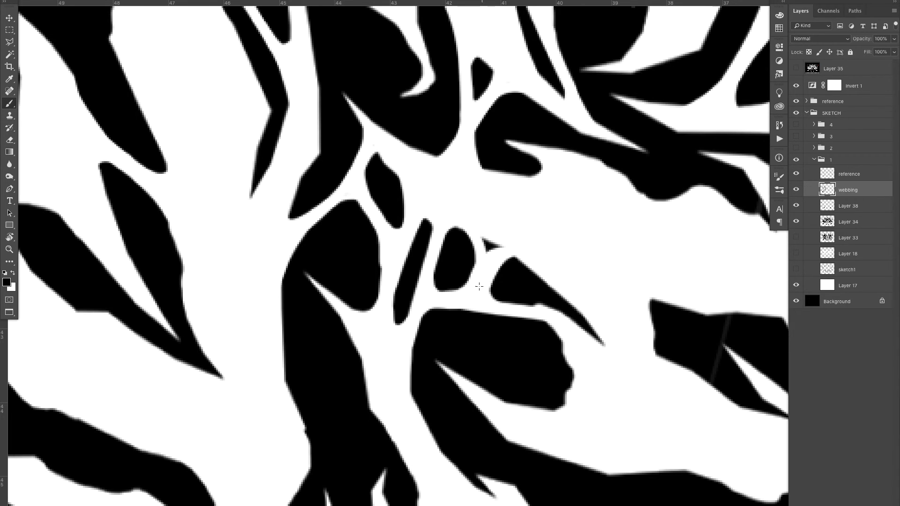
drag(526, 259, 536, 307)
drag(517, 258, 522, 308)
drag(534, 272, 543, 305)
Step: Examine the lettering at a wider view with the interface panels briefly hidden
drag(532, 267, 422, 267)
mouse_move(422, 235)
mouse_down()
mouse_move(462, 299)
mouse_move(379, 299)
mouse_up()
drag(387, 332, 398, 230)
drag(460, 225, 356, 225)
mouse_move(422, 187)
mouse_down()
mouse_move(459, 187)
mouse_move(496, 229)
mouse_up()
drag(422, 140, 516, 263)
drag(365, 243, 411, 262)
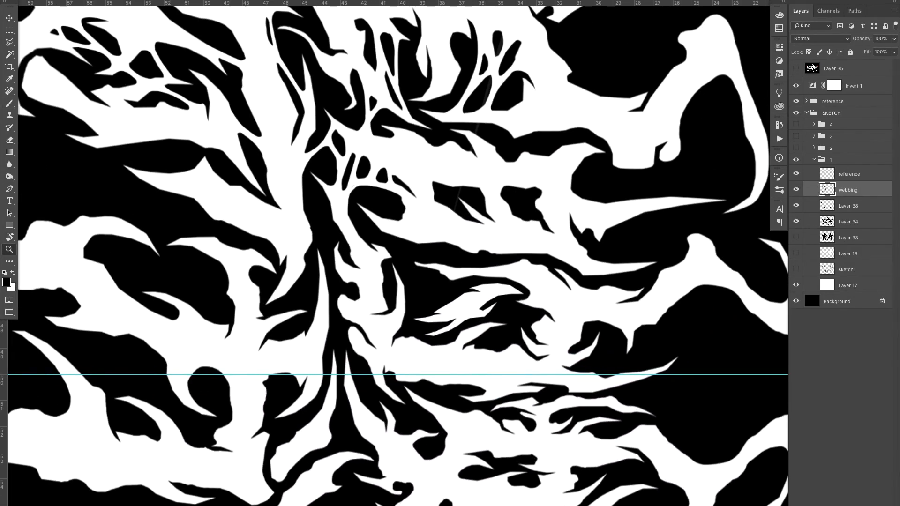
key(Tab)
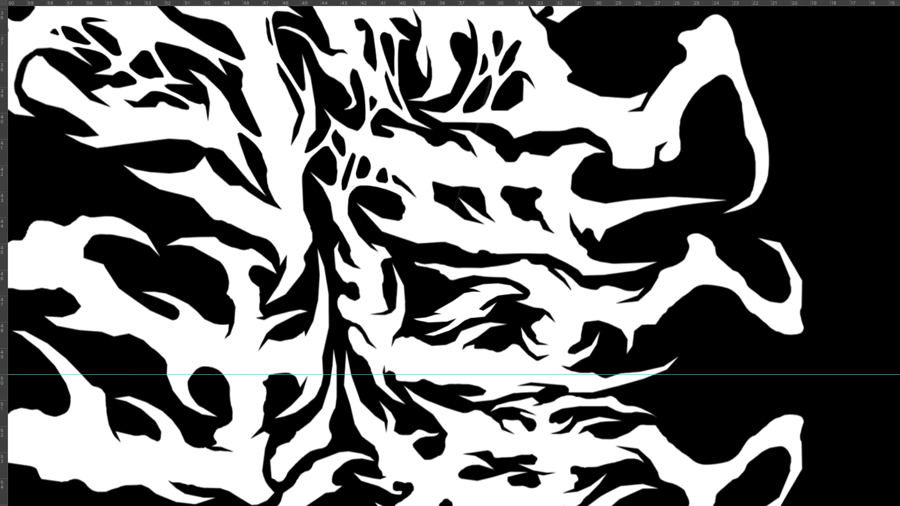
key(Tab)
Step: Paint a strand across the large rounded opening below the small cells, undoing the misplaced stroke
drag(500, 213, 446, 215)
drag(422, 310, 487, 310)
drag(436, 250, 351, 341)
drag(362, 278, 346, 343)
drag(439, 238, 431, 305)
drag(469, 310, 565, 243)
key(ctrl+z)
Step: Paint upright and long diagonal strands across the curved gap below the rounded cells
drag(337, 234, 332, 346)
drag(334, 211, 353, 261)
drag(333, 161, 281, 253)
scroll(300, 202, up, 2)
mouse_move(319, 216)
mouse_down()
mouse_move(307, 263)
mouse_move(235, 318)
mouse_up()
drag(280, 260, 231, 308)
drag(295, 281, 242, 333)
drag(253, 296, 227, 311)
drag(224, 252, 178, 253)
scroll(300, 252, up, 3)
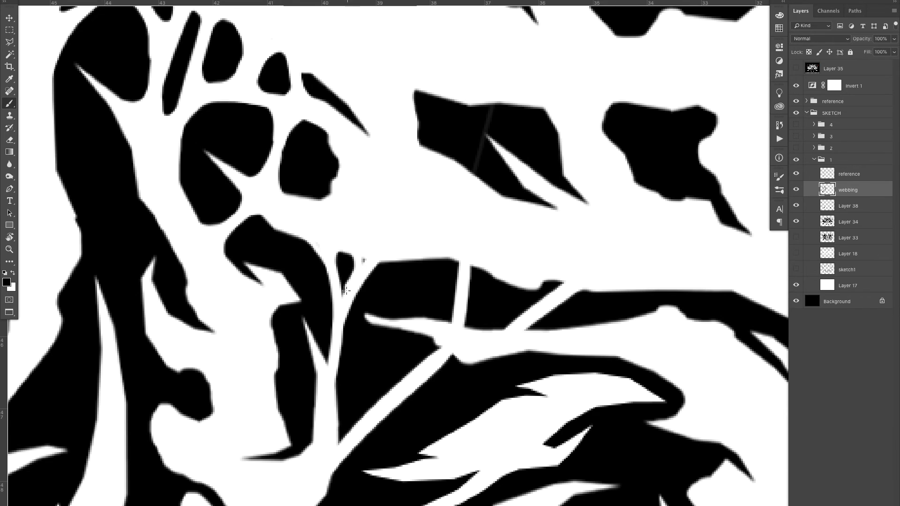
Step: Round the joints where the upright and diagonal strands meet the edges of the curved gap
key(e)
key(b)
drag(442, 255, 460, 297)
drag(486, 266, 465, 290)
mouse_move(455, 303)
mouse_down()
mouse_move(436, 323)
mouse_move(474, 329)
mouse_up()
drag(417, 374, 447, 302)
drag(368, 337, 384, 365)
mouse_move(451, 297)
mouse_down()
mouse_move(456, 258)
mouse_move(468, 276)
mouse_up()
drag(438, 315, 528, 277)
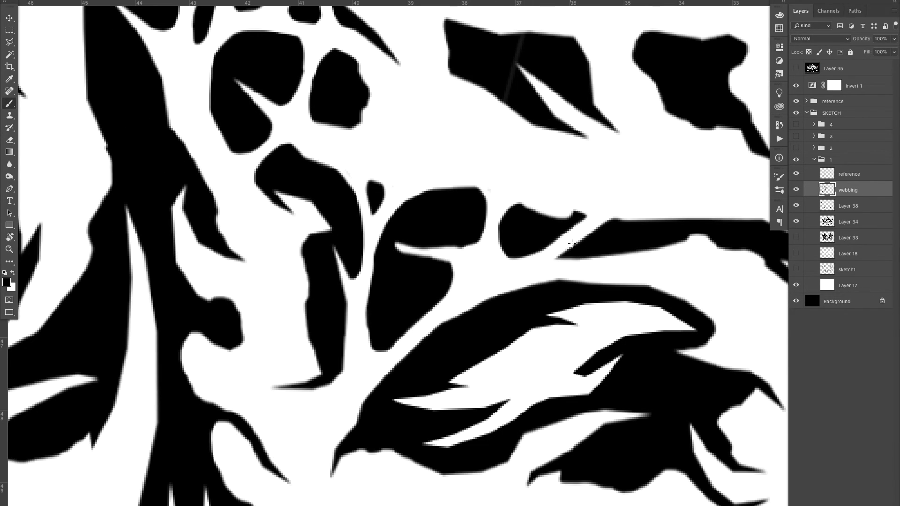
drag(565, 248, 565, 258)
Step: Paint short strands across the long wavy gap below the spike cells and round their ends
scroll(601, 214, down, 2)
mouse_move(619, 14)
mouse_down()
mouse_move(482, 281)
mouse_move(479, 234)
mouse_up()
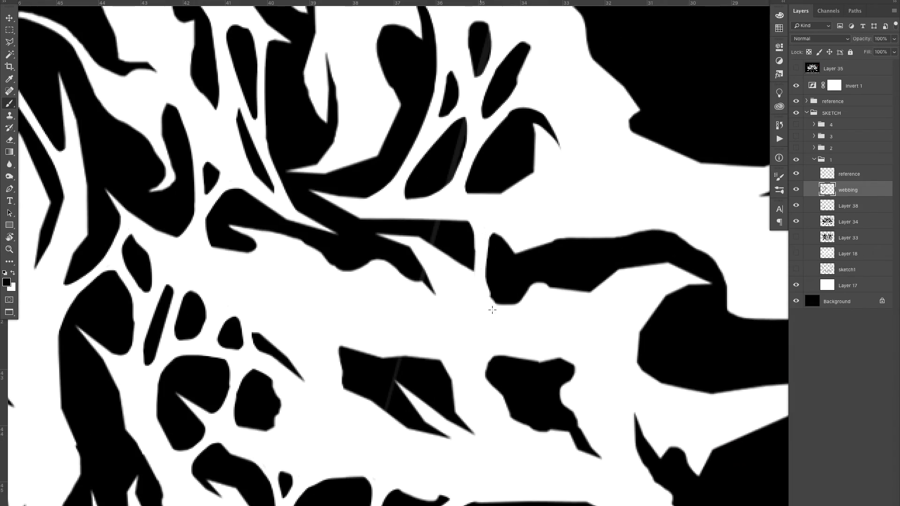
scroll(361, 232, up, 3)
mouse_move(374, 208)
mouse_down()
mouse_move(338, 289)
mouse_move(351, 284)
mouse_up()
drag(349, 246, 314, 280)
scroll(374, 205, down, 4)
mouse_move(530, 240)
mouse_down()
mouse_move(388, 199)
mouse_move(384, 222)
mouse_up()
scroll(402, 201, up, 3)
drag(481, 158, 376, 237)
Step: Paint branching diagonal strands across the jagged cavity beside the leaf-shaped stroke and round their joints
scroll(367, 241, down, 5)
scroll(366, 300, up, 5)
drag(366, 376, 475, 247)
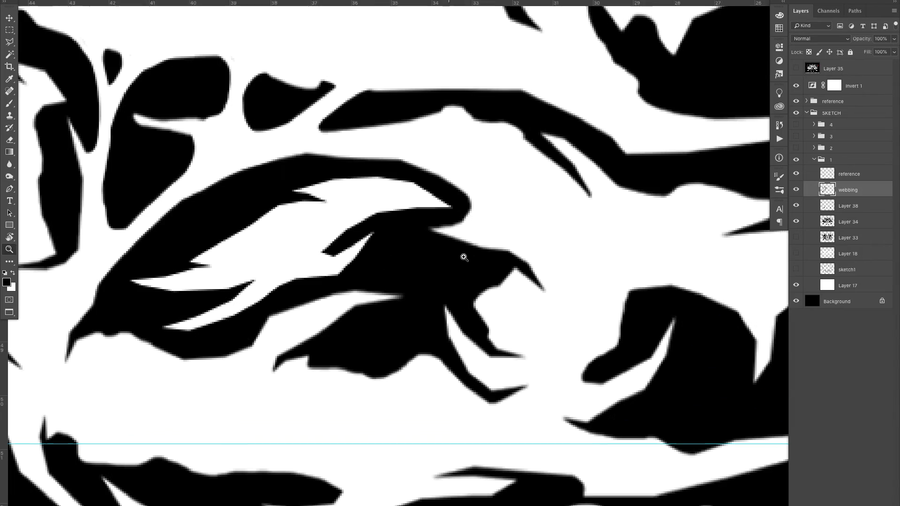
scroll(473, 247, up, 3)
drag(429, 287, 497, 234)
drag(341, 376, 221, 445)
mouse_move(276, 445)
mouse_down()
mouse_move(307, 429)
mouse_move(332, 461)
mouse_up()
scroll(382, 323, down, 5)
scroll(384, 325, up, 4)
drag(242, 335, 564, 190)
drag(296, 335, 392, 317)
drag(368, 343, 443, 259)
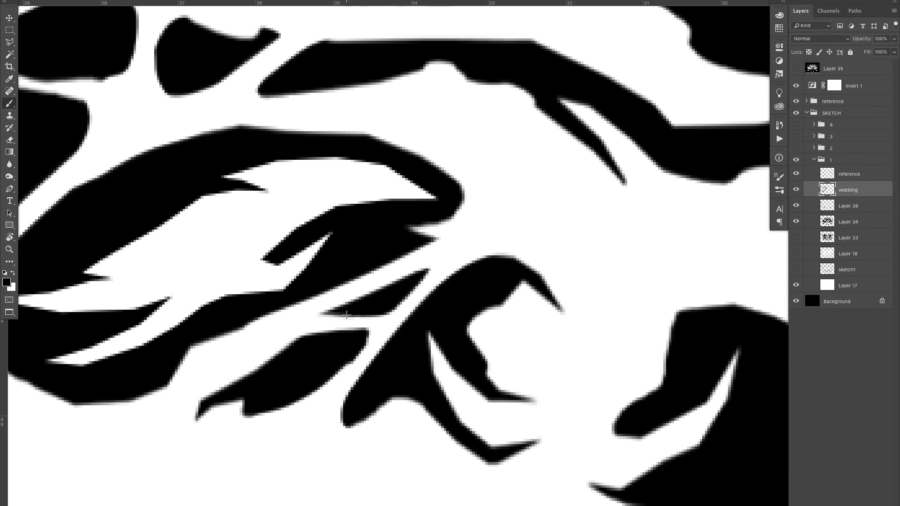
drag(347, 316, 323, 305)
Step: Stretch a long curved strand with a branch across the large outer opening, redoing the misplaced stroke
scroll(357, 307, down, 8)
drag(480, 187, 482, 243)
scroll(451, 219, up, 8)
drag(317, 172, 396, 415)
key(ctrl+z)
drag(392, 356, 437, 143)
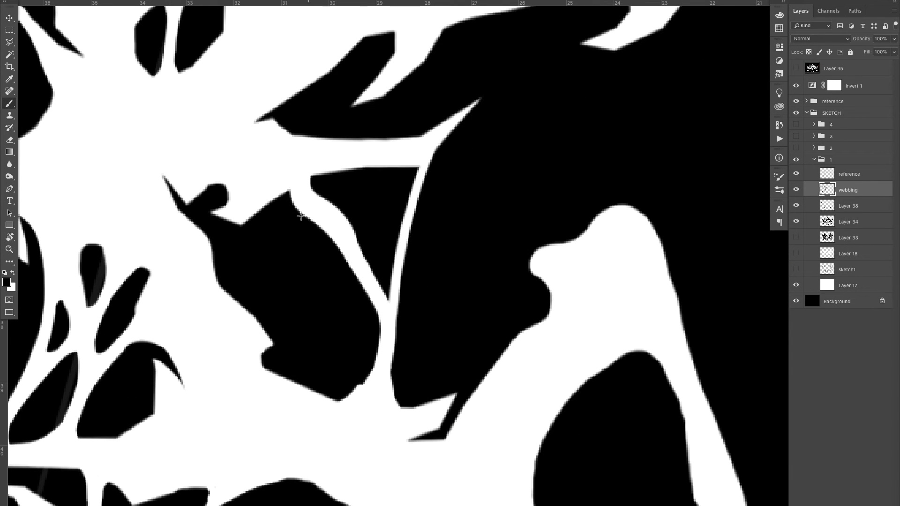
Step: Add an upright strand and a short connecting strand inside the large outer opening, redoing the misplaced strokes
drag(283, 382, 301, 209)
key(ctrl+z)
drag(286, 383, 304, 206)
drag(354, 233, 350, 160)
key(ctrl+z)
drag(346, 219, 342, 162)
Step: Paint a diagonal strand across the outer opening, round its joint and add a thin strand near the outer edge
mouse_move(241, 310)
mouse_down()
mouse_move(294, 199)
mouse_move(315, 209)
mouse_move(345, 181)
mouse_up()
scroll(305, 277, up, 1)
mouse_move(248, 330)
mouse_down()
mouse_move(228, 295)
mouse_move(280, 378)
mouse_up()
drag(406, 286, 412, 167)
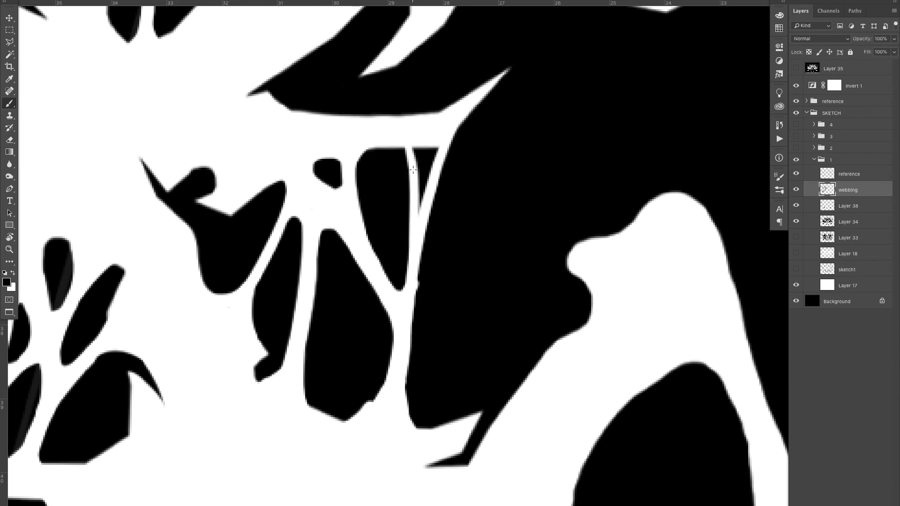
Step: Hide the reference guide layer and toggle the webbing layer's visibility to compare the whole logo with and without it
key(r)
key(z)
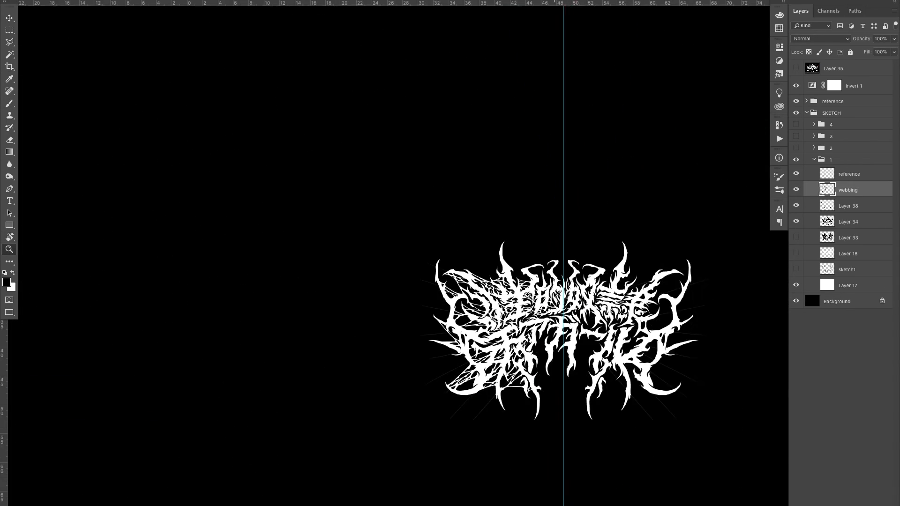
click(797, 174)
drag(398, 308, 421, 280)
click(797, 189)
click(797, 188)
Step: Mirror the webbing layer onto the opposite half with the Flip Left action and check the edit history
click(779, 140)
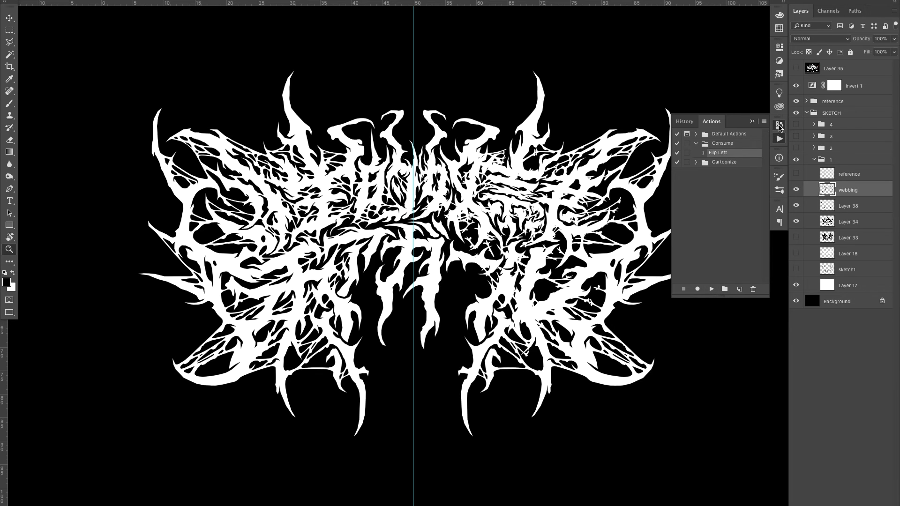
click(779, 126)
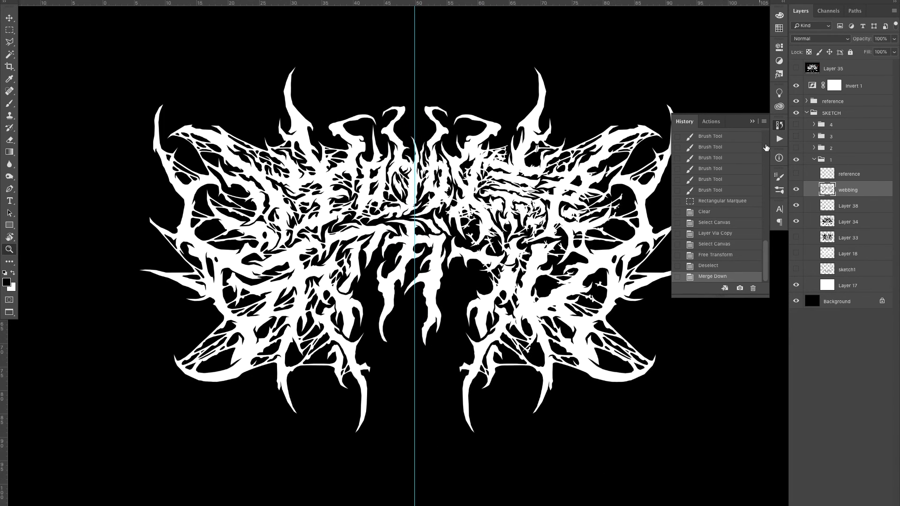
click(778, 123)
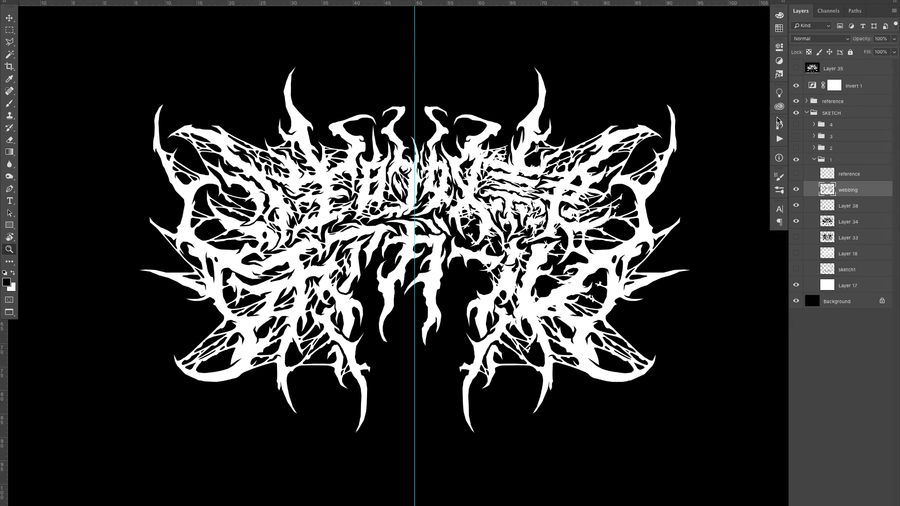
Step: Clear the mirrored webbing from the opposite half of the logo with a rectangular selection, and deselect
alt+click(691, 83)
click(668, 110)
key(m)
drag(734, 32, 429, 371)
key(Delete)
key(ctrl+d)
Step: Rotate the canvas and paint a strand across the gap beside the hooked spike at the logo's upper edge
key(z)
click(409, 162)
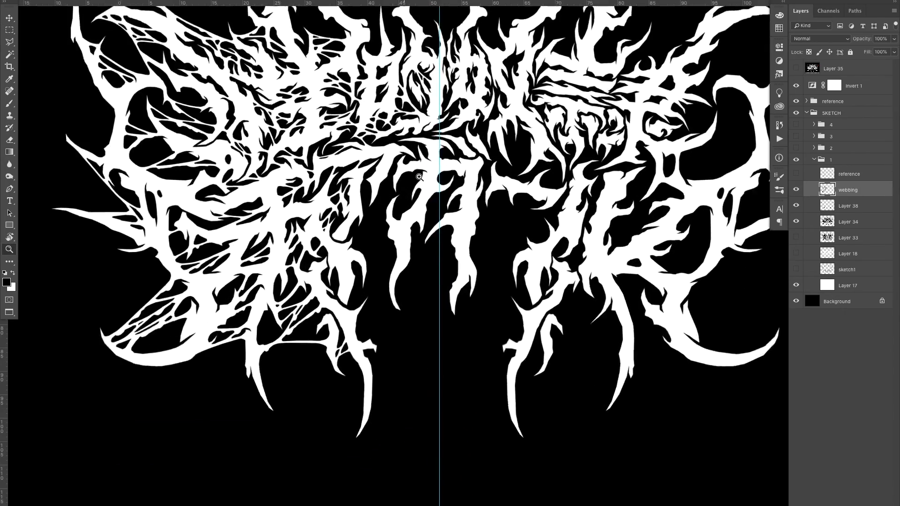
drag(371, 56, 406, 235)
key(r)
drag(342, 275, 380, 199)
alt+click(379, 199)
key(b)
drag(376, 103, 346, 180)
key(z)
click(345, 199)
Step: Add thin slanted strands between the letter body and the long strand near the hook, rounding their joints
mouse_move(351, 469)
mouse_down()
mouse_move(339, 269)
mouse_move(370, 137)
mouse_up()
drag(344, 189, 320, 148)
drag(388, 161, 416, 128)
drag(420, 142, 453, 118)
drag(346, 240, 342, 281)
drag(338, 376, 397, 207)
drag(388, 332, 377, 380)
drag(414, 273, 424, 319)
drag(397, 143, 297, 348)
drag(383, 235, 365, 263)
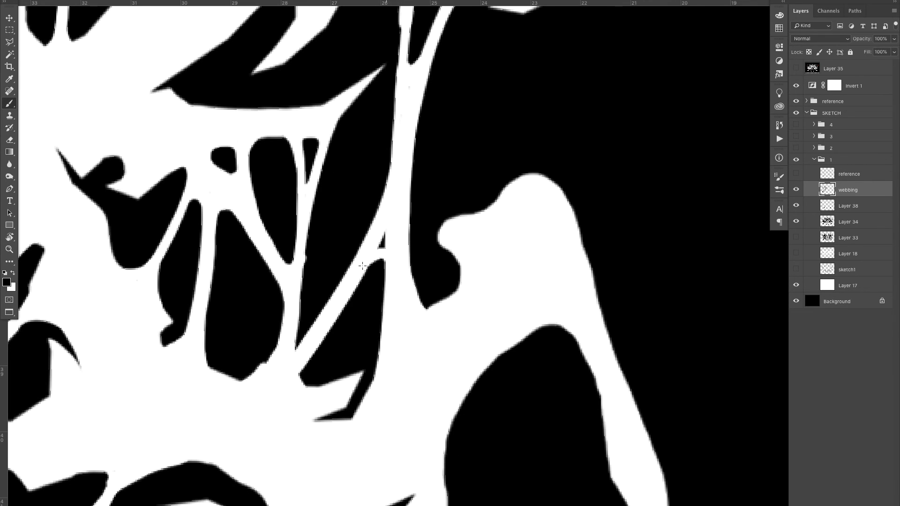
drag(298, 344, 307, 382)
Step: Reset the canvas rotation, show the reference guide layer, set its opacity to 20% and reselect the webbing layer
key(z)
drag(300, 366, 235, 366)
key(r)
key(Escape)
key(z)
mouse_move(446, 284)
mouse_down()
mouse_move(468, 283)
mouse_move(433, 282)
mouse_up()
drag(394, 251, 372, 135)
click(796, 174)
key(v)
key(ctrl+minus)
key(ctrl+minus)
key(ctrl+minus)
click(849, 174)
key(ctrl+t)
drag(653, 177, 672, 153)
key(Escape)
key(2)
click(816, 191)
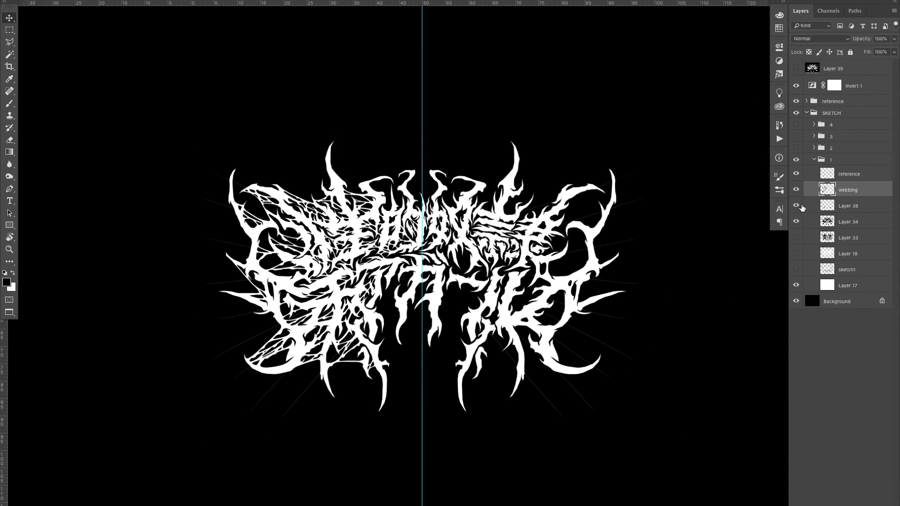
Step: Try opacities of 20% and 40% on the artwork layers Layer 38 and Layer 34, and restore them to 100%
click(840, 207)
key(2)
shift+click(849, 220)
key(4)
key(z)
drag(319, 310, 347, 300)
key(v)
key(0)
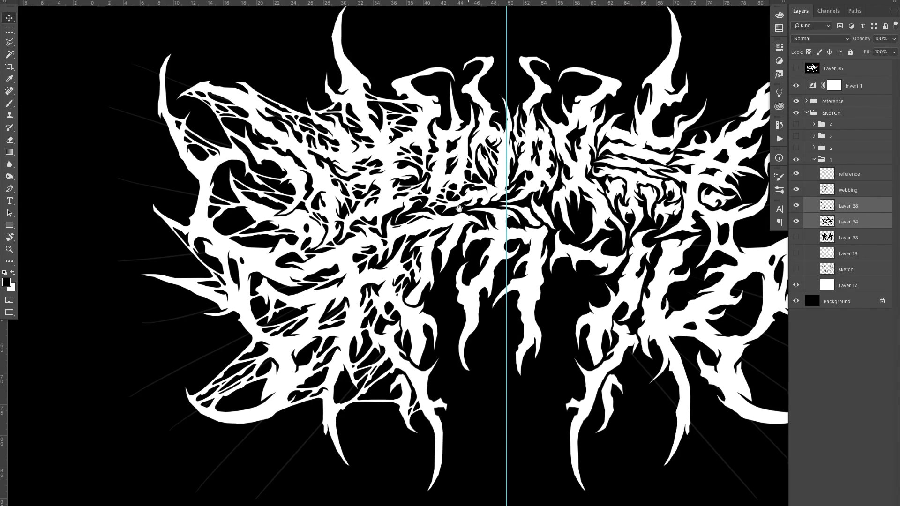
Step: Reselect the webbing layer and toggle its visibility to compare the logo with and without it
key(z)
drag(469, 183, 436, 187)
click(811, 192)
click(798, 190)
click(797, 190)
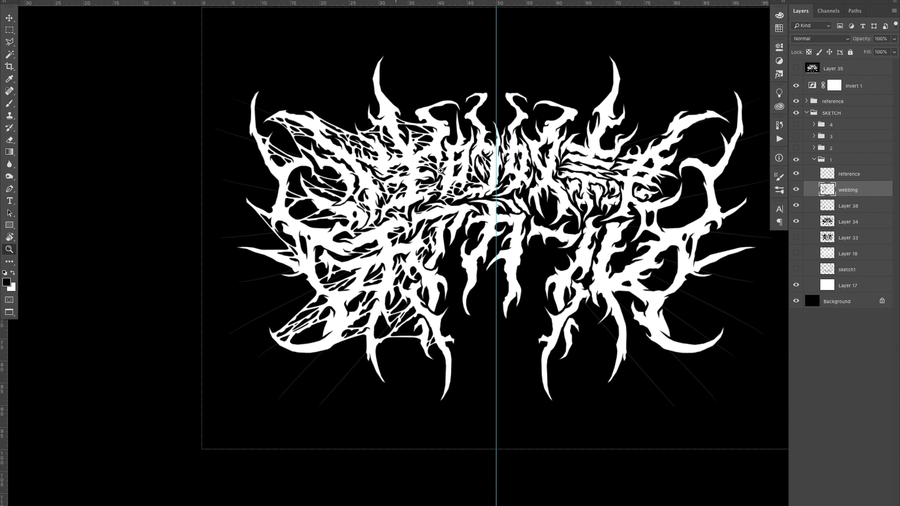
drag(421, 210, 442, 187)
drag(461, 112, 647, 249)
Step: Turn the canvas sideways and paint a diagonal strand across the opening behind the long thin spike, redoing the first stroke
key(r)
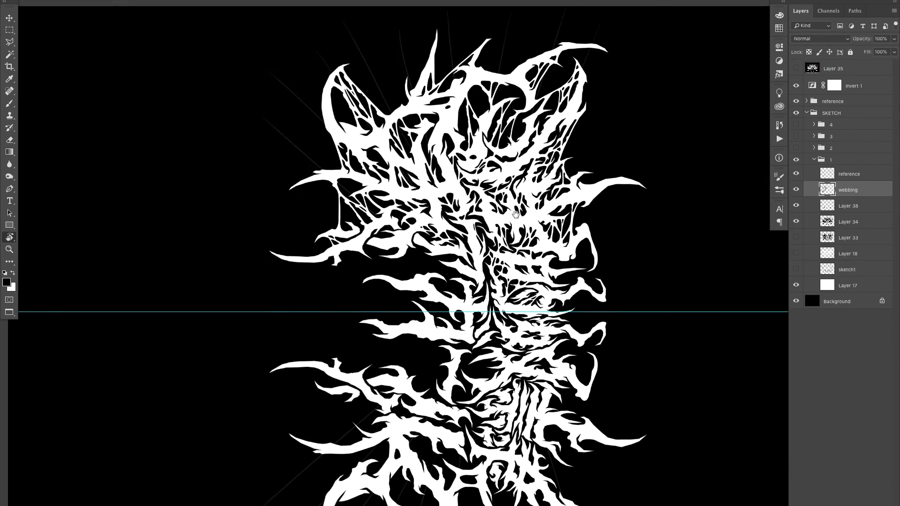
drag(525, 215, 433, 208)
key(z)
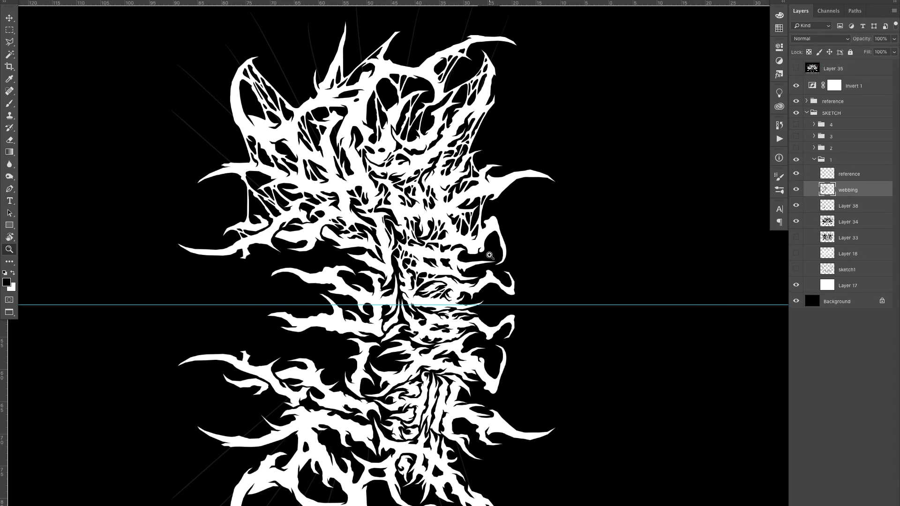
drag(482, 289, 512, 242)
drag(453, 239, 450, 327)
click(447, 288)
key(b)
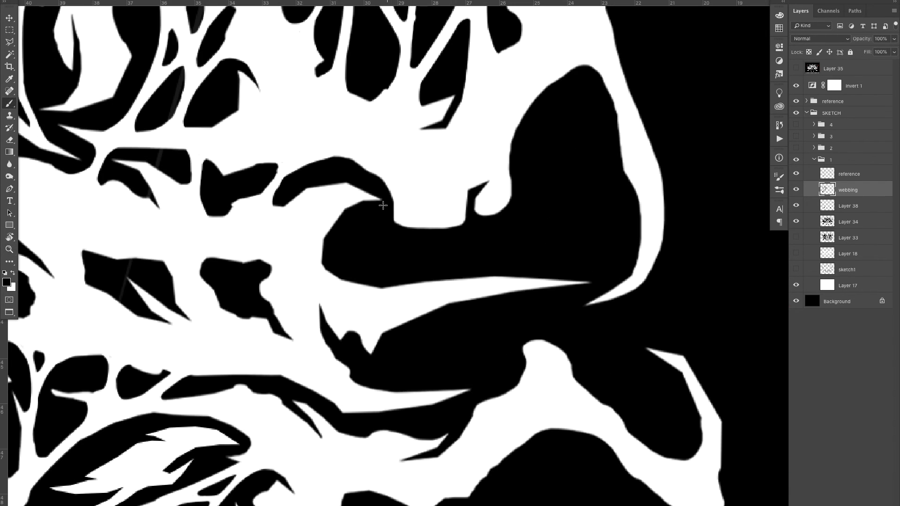
drag(426, 189, 459, 260)
drag(472, 300, 492, 317)
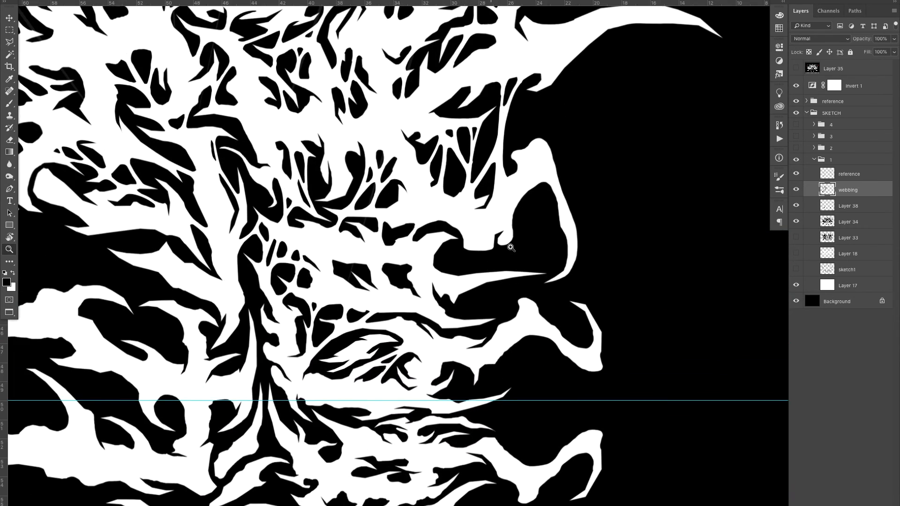
drag(503, 253, 522, 249)
key(b)
drag(453, 227, 396, 297)
key(ctrl+z)
drag(452, 232, 414, 292)
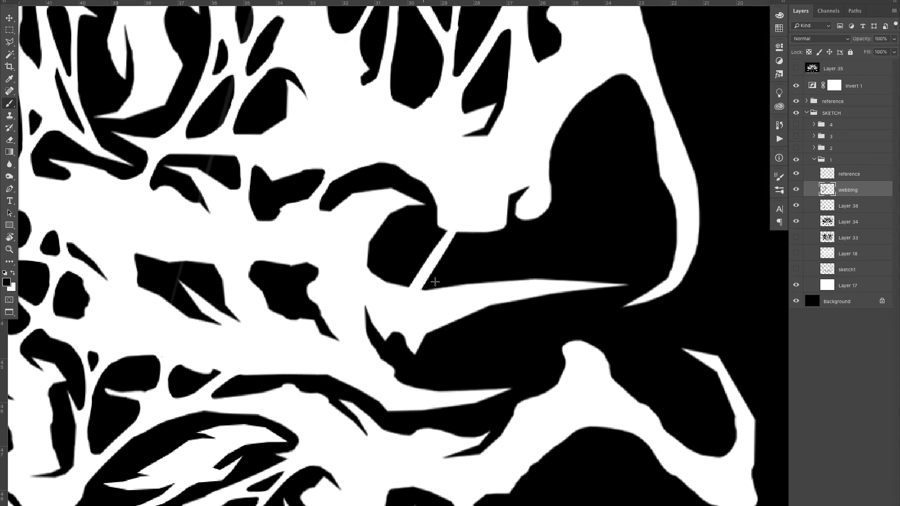
Step: Widen the new diagonal strand and round its joints and the corners of the enclosed gap
drag(478, 220, 422, 283)
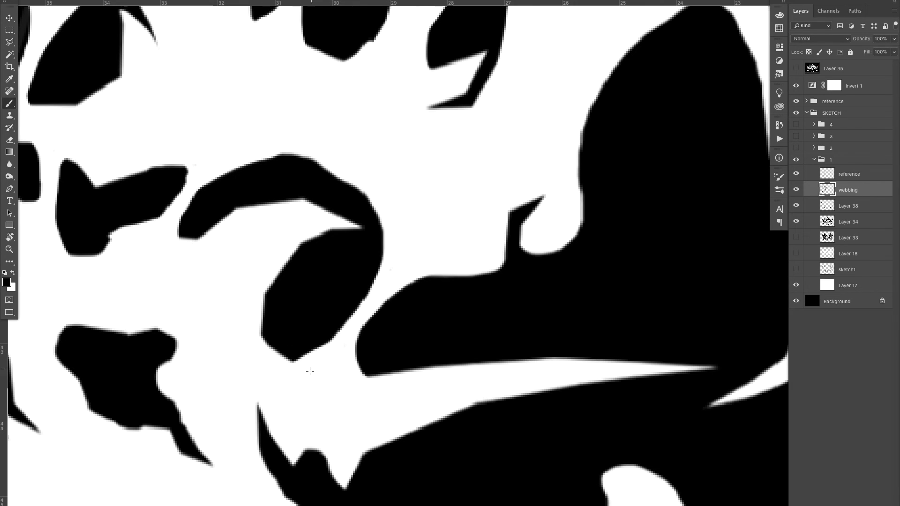
drag(261, 360, 304, 358)
mouse_move(345, 351)
mouse_down()
mouse_move(277, 376)
mouse_move(257, 419)
mouse_up()
drag(257, 420, 334, 330)
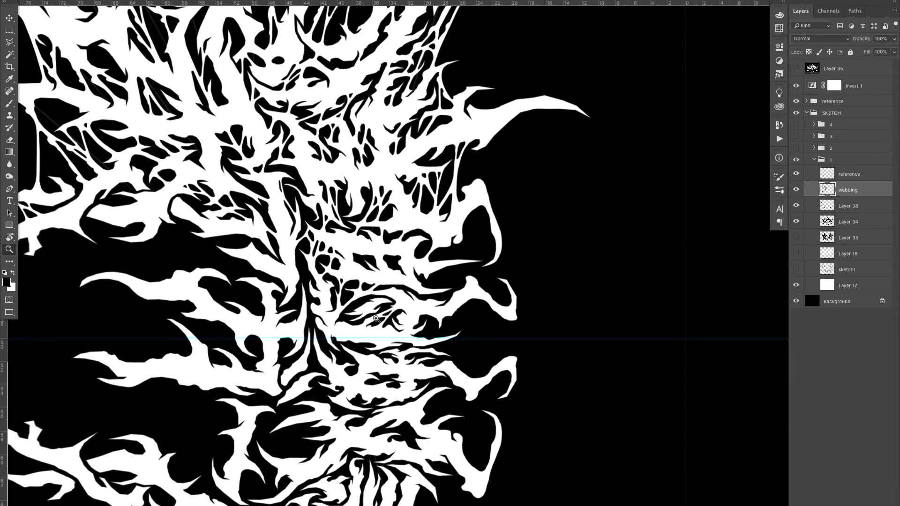
Step: Paint a slanted strand inside the tall outer loop of the hooked spike, redoing the first attempt and filling its joint
click(479, 236)
click(472, 227)
mouse_move(420, 226)
mouse_down()
mouse_move(314, 353)
mouse_move(428, 225)
mouse_up()
key(ctrl+z)
drag(328, 341, 431, 224)
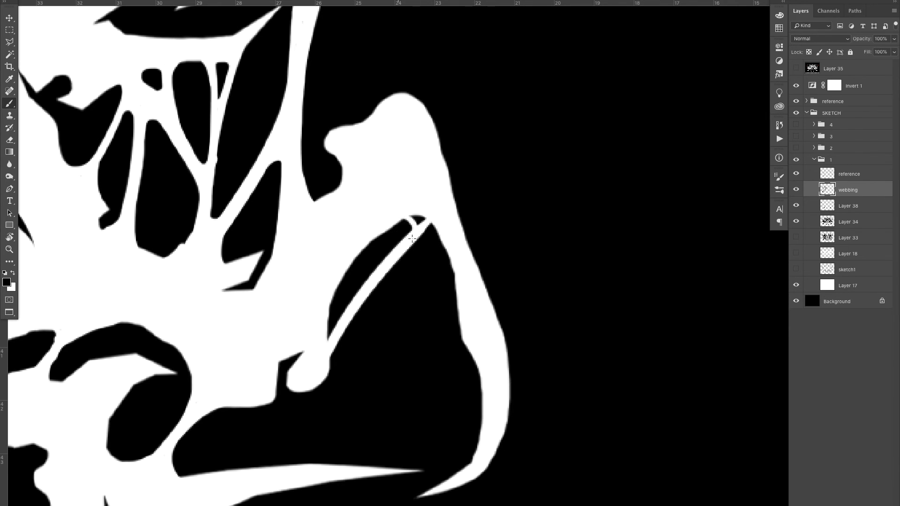
drag(323, 339, 333, 334)
Step: Add a second strand in the opening behind the thin spike and a diagonal strand linking it to the next spike
drag(256, 404, 385, 283)
drag(367, 283, 345, 353)
mouse_move(313, 447)
mouse_down()
mouse_move(364, 356)
mouse_move(456, 282)
mouse_up()
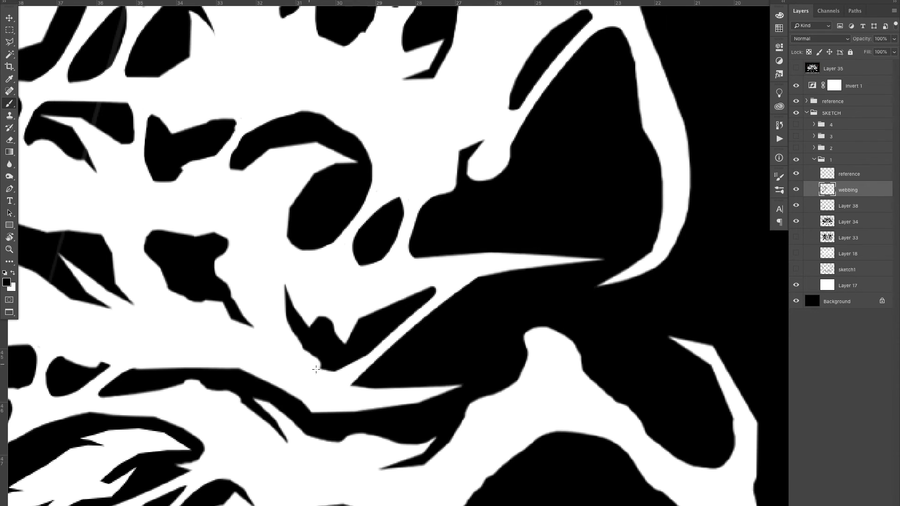
Step: Paint thin strands connecting the neighbouring spikes to the adjacent hooked shape, leaving small pointed gaps
drag(353, 372, 525, 345)
drag(479, 317, 409, 281)
mouse_move(409, 197)
mouse_down()
mouse_move(366, 163)
mouse_move(383, 319)
mouse_up()
drag(392, 257, 423, 183)
mouse_move(377, 239)
mouse_down()
mouse_move(336, 380)
mouse_move(371, 327)
mouse_up()
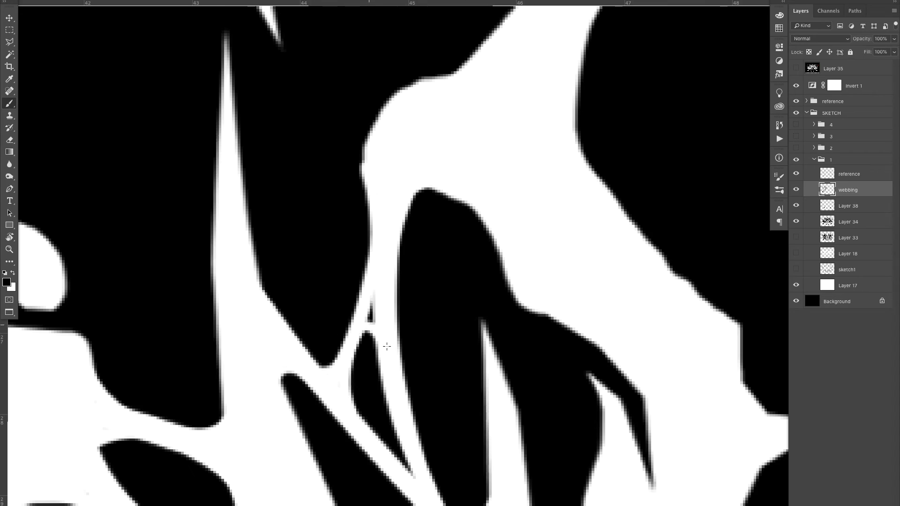
Step: Fill the tiny gap at the strand joint, bridge the large opening with a curved strand and undo the misplaced strokes
drag(408, 466, 422, 252)
mouse_move(521, 250)
mouse_down()
mouse_move(440, 249)
mouse_move(497, 249)
mouse_up()
drag(336, 248, 409, 219)
key(ctrl+z)
mouse_move(431, 187)
mouse_down()
mouse_move(230, 172)
mouse_move(425, 176)
mouse_move(436, 196)
mouse_up()
key(ctrl+z)
drag(425, 157, 421, 197)
key(ctrl+z)
Step: Trim the webbing around the tip of the upright spike with white paint and restore black as the brush colour
key(x)
drag(399, 88, 432, 192)
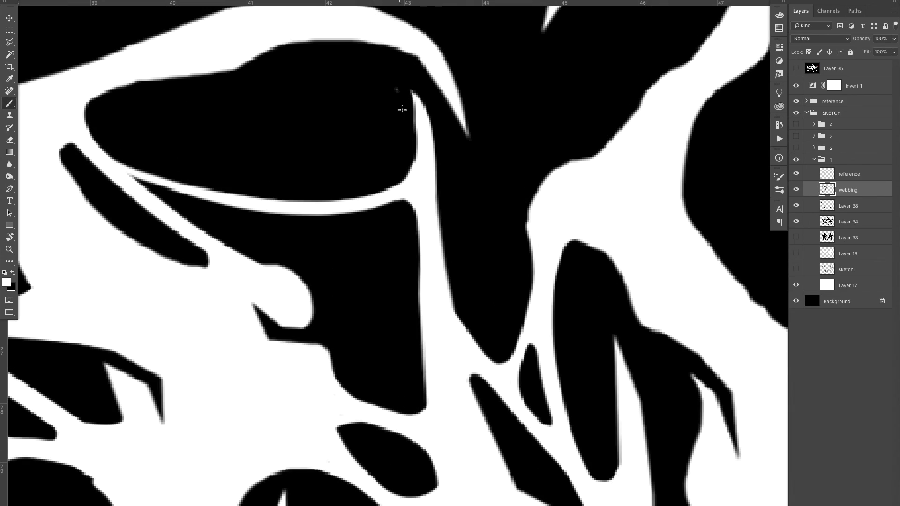
key(x)
Step: Clean up the webbing edge at the strand joint among the small inner gaps with white paint, and switch back to black
scroll(328, 160, left, 5)
scroll(328, 159, up, 2)
scroll(216, 212, down, 10)
scroll(378, 227, up, 12)
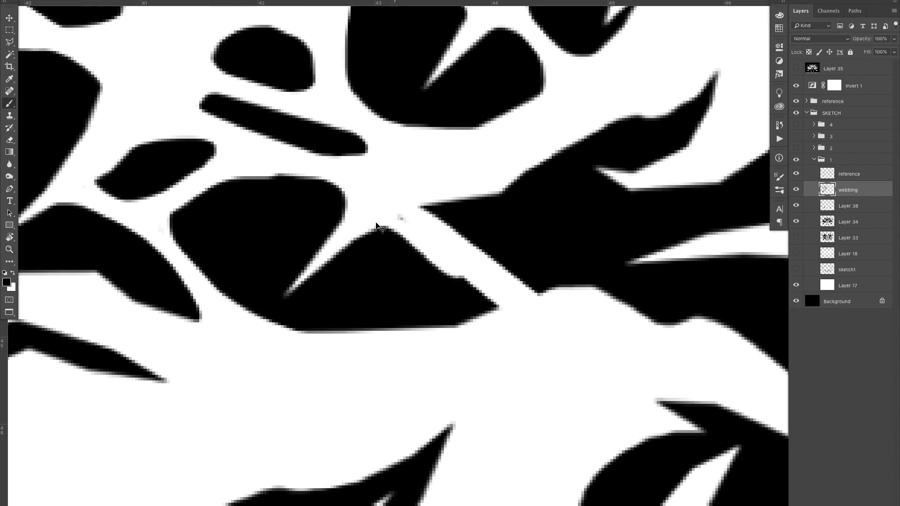
key(x)
drag(386, 234, 452, 272)
key(x)
Step: Paint short strands across the small gaps between the inner spikes of the letters near the logo's centre
drag(443, 226, 433, 202)
drag(478, 282, 488, 321)
mouse_move(478, 262)
mouse_down()
mouse_move(565, 294)
mouse_move(566, 148)
mouse_up()
drag(511, 183, 555, 230)
mouse_move(537, 181)
mouse_down()
mouse_move(568, 146)
mouse_move(570, 171)
mouse_up()
drag(558, 202, 582, 284)
drag(328, 265, 530, 277)
drag(530, 277, 460, 236)
Step: Add more diagonal strands bridging the remaining gaps around the central letters and hide the interface panels
drag(497, 308, 566, 308)
drag(518, 248, 360, 382)
drag(480, 209, 467, 275)
mouse_move(528, 293)
mouse_down()
mouse_move(448, 328)
mouse_move(368, 469)
mouse_up()
drag(422, 345, 358, 291)
mouse_move(497, 235)
mouse_down()
mouse_move(456, 257)
mouse_move(479, 188)
mouse_move(455, 182)
mouse_up()
drag(527, 216, 558, 216)
key(Tab)
drag(496, 262, 474, 262)
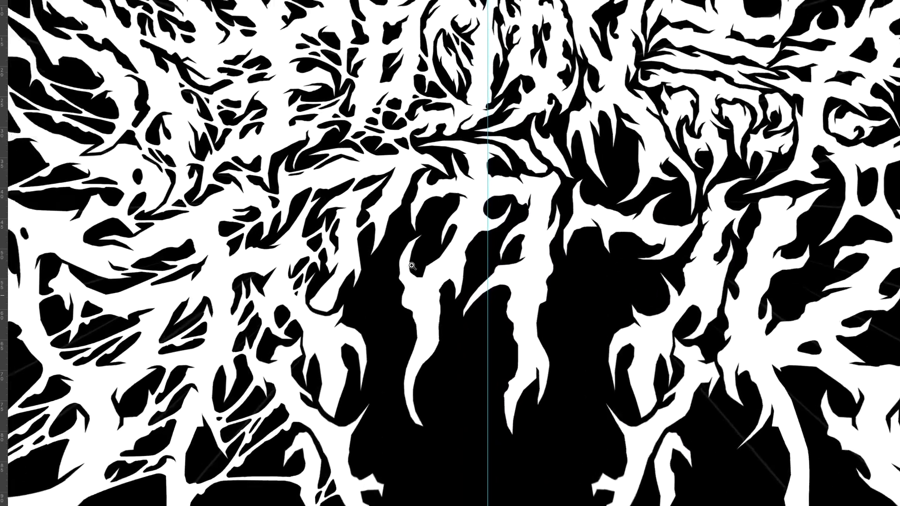
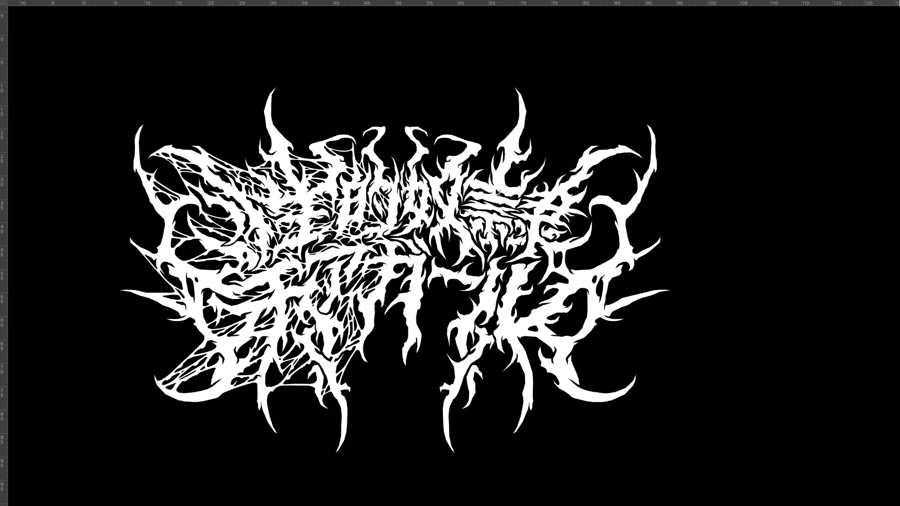
Step: Bring back the interface panels, collapse the SKETCH group and examine the whole webbed logo
key(Tab)
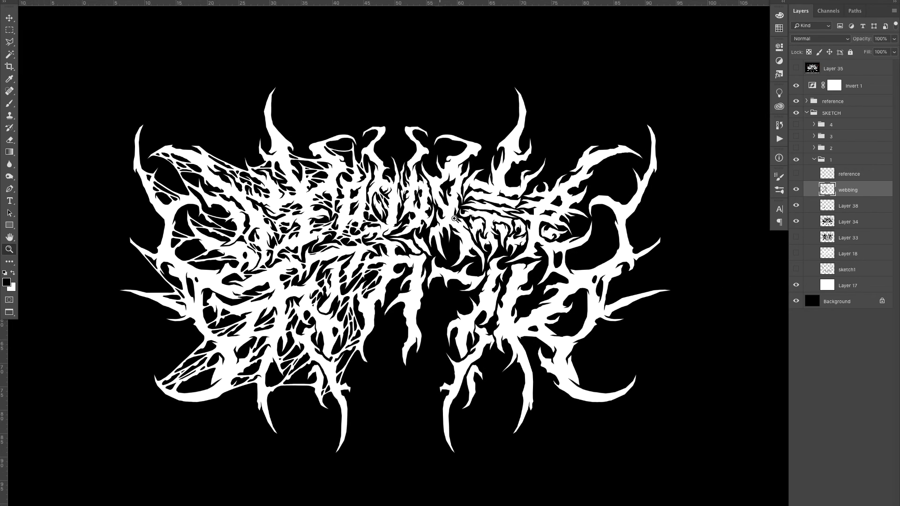
click(826, 159)
click(807, 113)
click(818, 113)
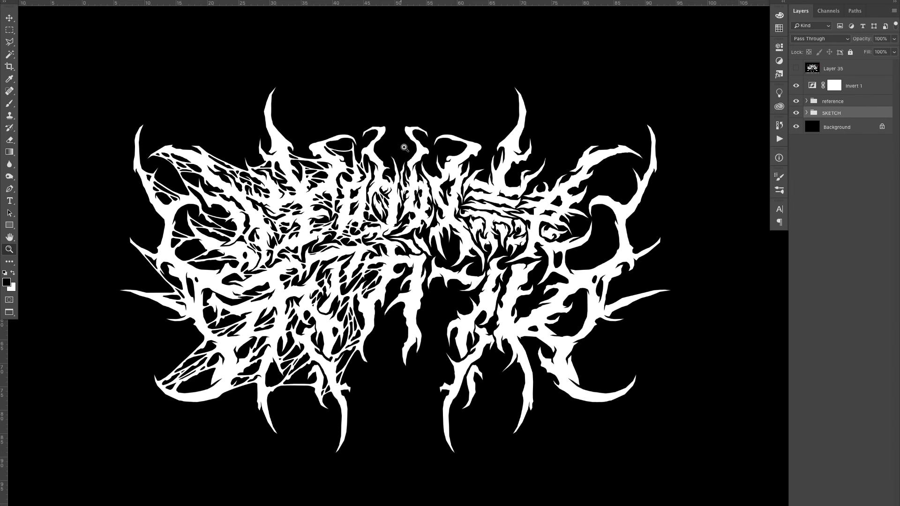
mouse_move(404, 148)
mouse_down()
mouse_move(387, 148)
mouse_move(413, 152)
mouse_up()
drag(391, 210, 388, 173)
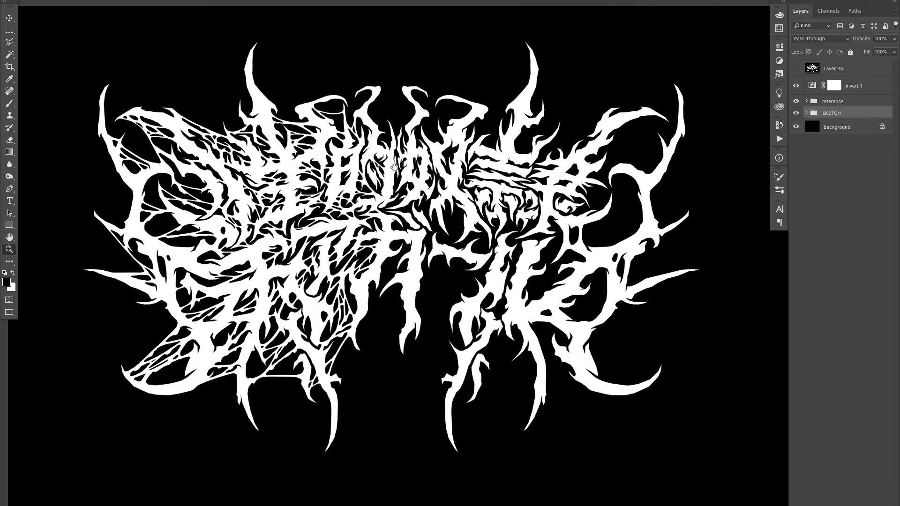
Step: Expand the SKETCH group and its group 1 to reach the webbing layer
key(b)
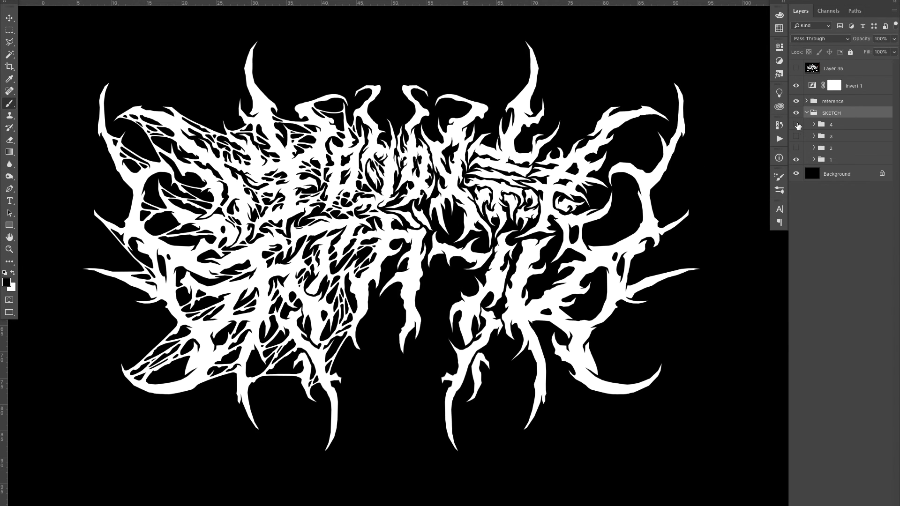
click(814, 160)
click(852, 190)
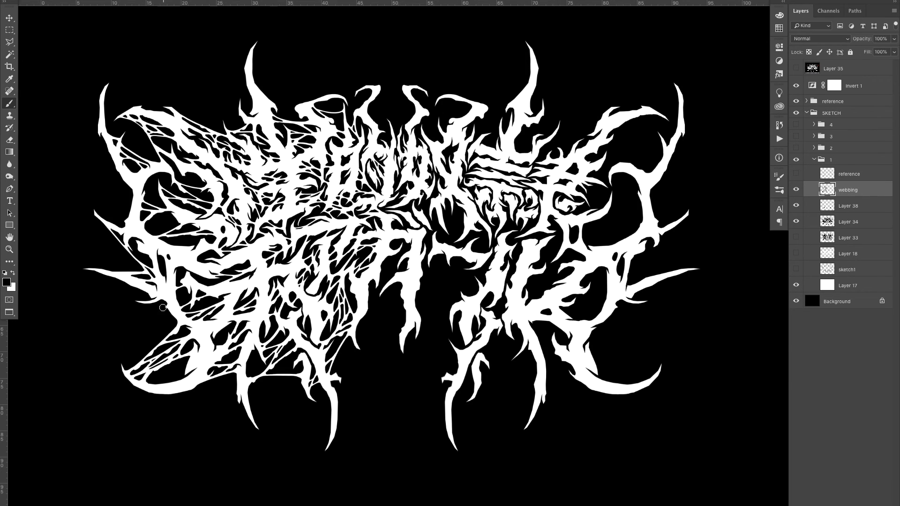
click(797, 160)
click(815, 160)
click(814, 160)
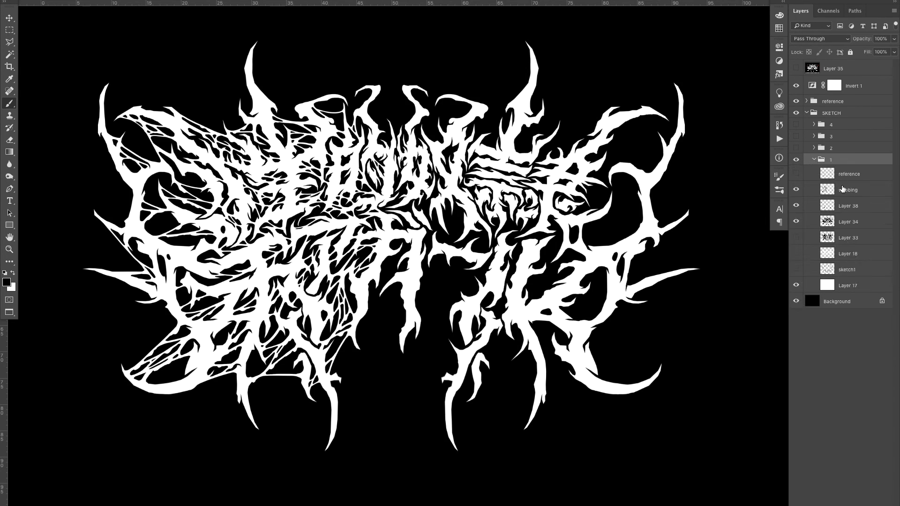
Step: Select the webbing layer, flip the whole canvas horizontally and show the reference guide layer
click(848, 190)
click(125, 0)
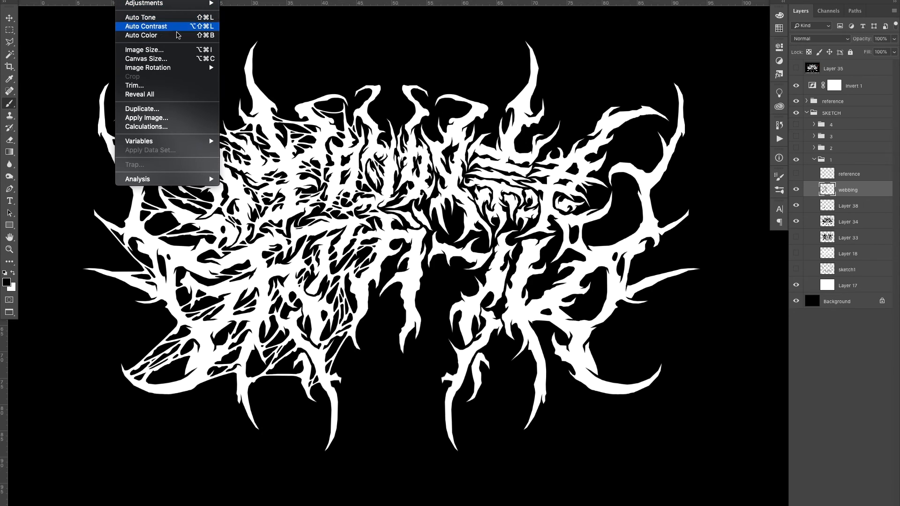
mouse_move(199, 68)
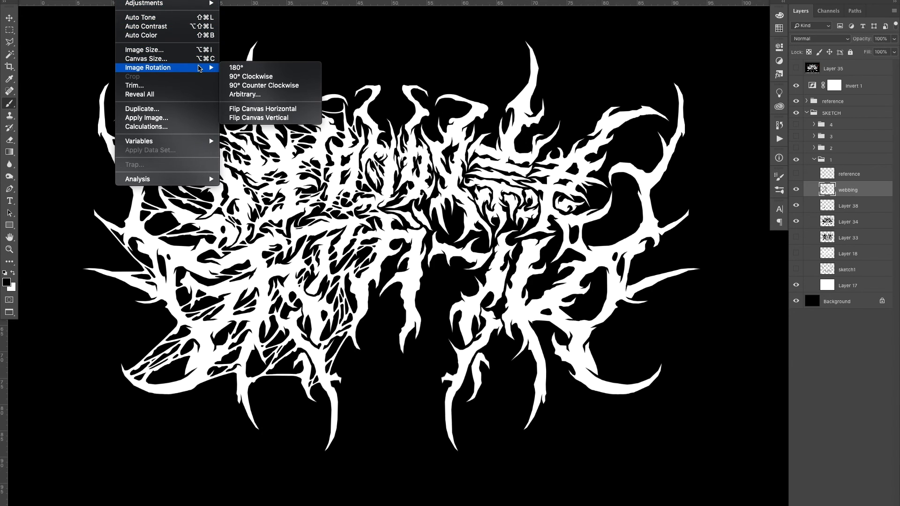
click(288, 109)
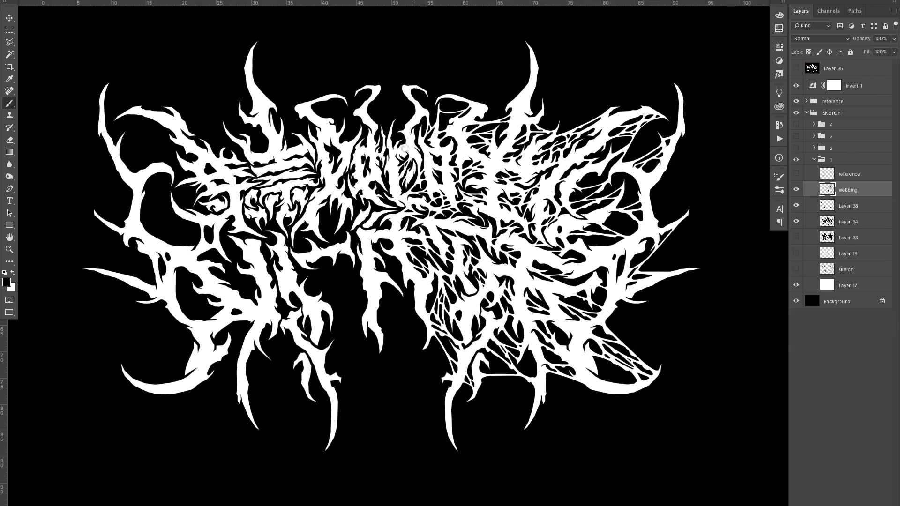
key(z)
drag(377, 205, 370, 205)
click(796, 173)
drag(261, 207, 277, 217)
Step: Try duplicating the webbing layer and flipping the copy horizontally onto the other half, and delete the copy
key(super+j)
key(super+t)
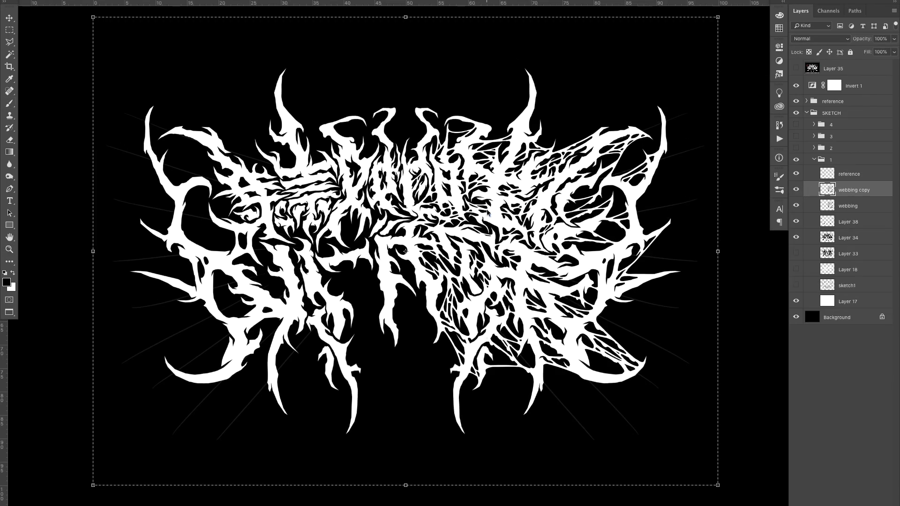
right_click(488, 213)
click(522, 322)
key(Return)
key(z)
mouse_move(407, 159)
mouse_down()
mouse_move(423, 159)
mouse_move(389, 158)
mouse_move(400, 158)
mouse_up()
key(Delete)
Step: Rotate the canvas view and paint long webbing strands across the inside of the lower-left horn, from its tip to its base
mouse_move(242, 317)
mouse_down()
mouse_move(314, 315)
mouse_move(242, 307)
mouse_up()
key(r)
drag(388, 382, 403, 146)
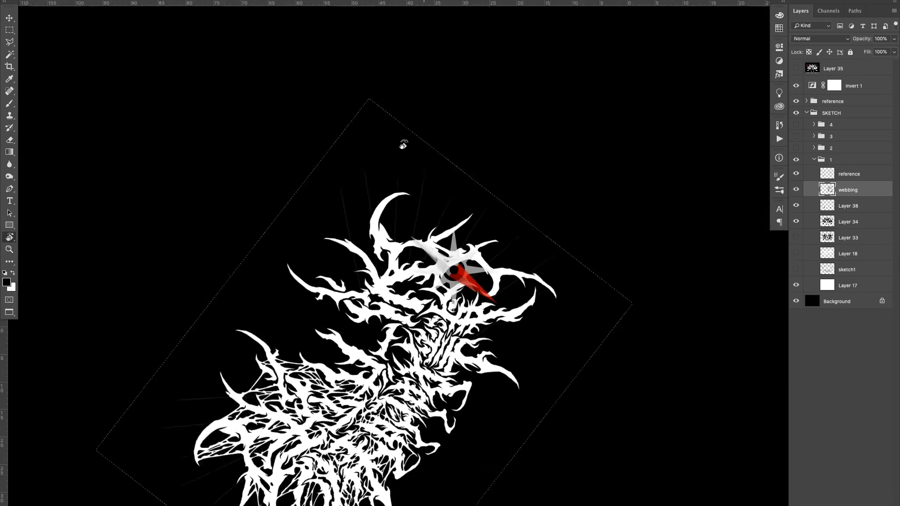
key(z)
drag(407, 214, 443, 213)
key(b)
mouse_move(322, 88)
mouse_down()
mouse_move(322, 307)
mouse_move(366, 437)
mouse_up()
key(super+z)
key(super+z)
mouse_move(305, 154)
mouse_down()
mouse_move(254, 341)
mouse_move(347, 77)
mouse_up()
drag(368, 383, 371, 75)
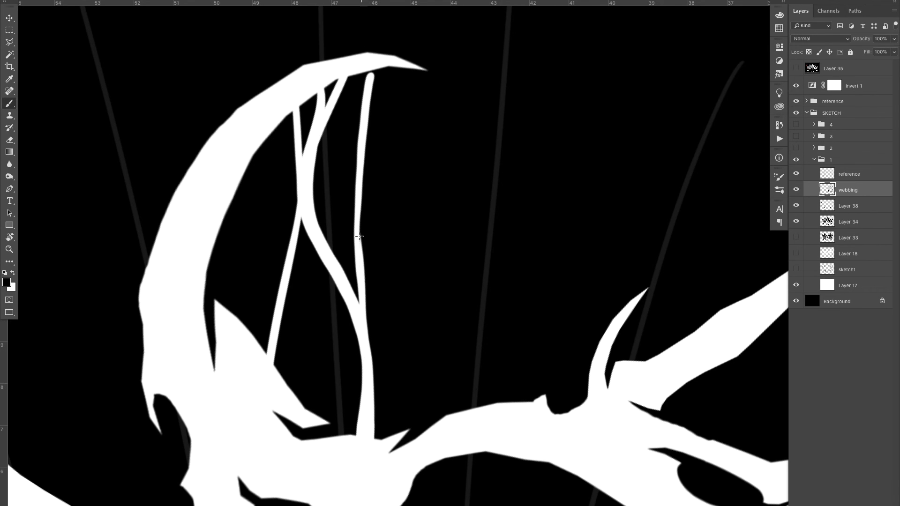
Step: Round the corners where the strands meet the lower-left horn near its tip and bridge the two longest strands
drag(331, 249, 361, 263)
key(z)
drag(391, 272, 354, 271)
drag(370, 221, 412, 217)
key(b)
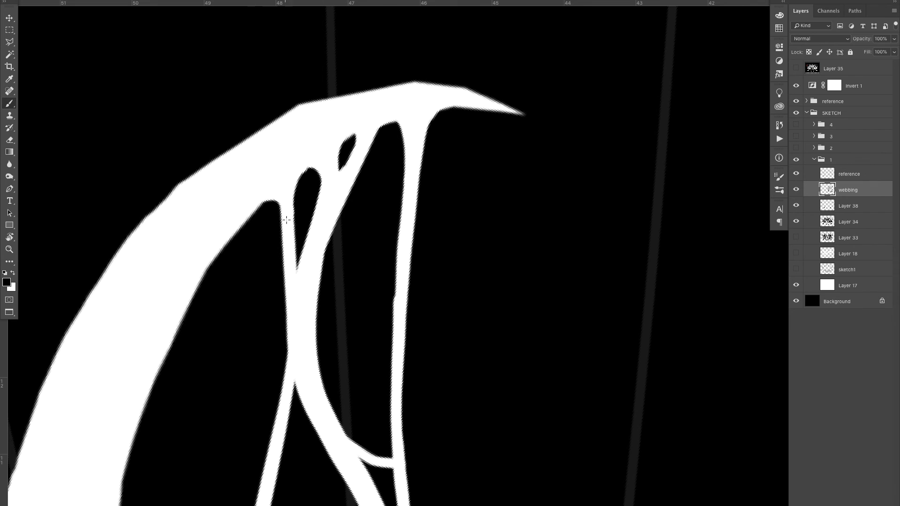
scroll(287, 219, down, 5)
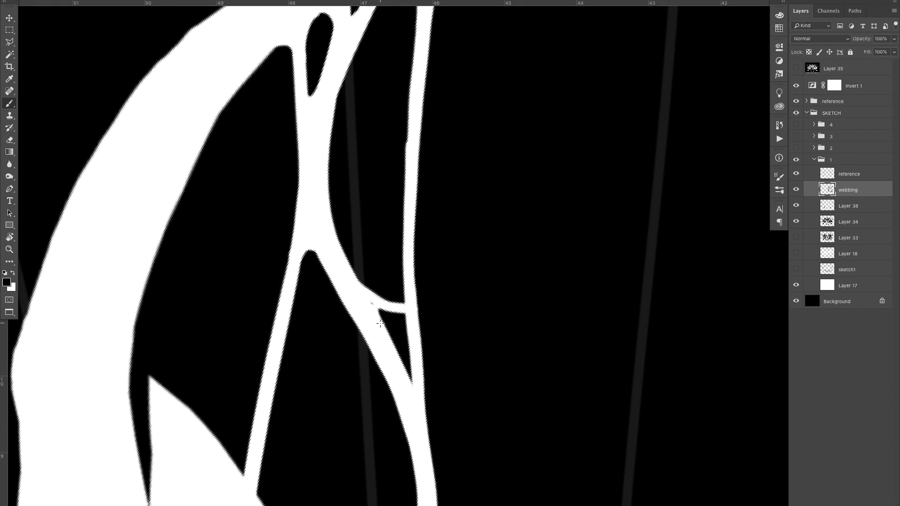
drag(397, 304, 407, 291)
Step: Thicken the forks between the long strands of the lower-left horn and rotate the view to their other end
mouse_move(372, 82)
mouse_down()
mouse_move(328, 195)
mouse_move(395, 266)
mouse_up()
key(r)
key(b)
drag(400, 231, 412, 399)
key(ctrl+z)
key(z)
drag(431, 296, 395, 296)
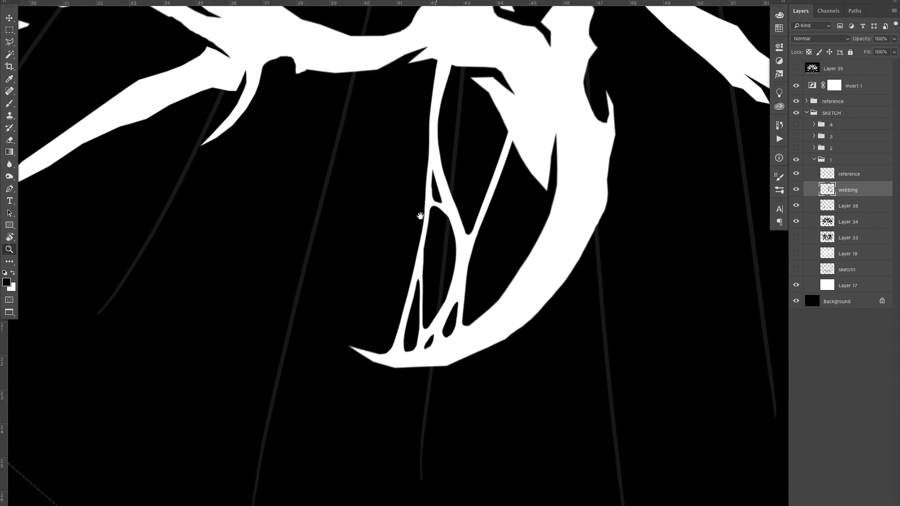
Step: Rework the outer strand's base on the lower-left horn, splitting it into a fork with a small teardrop gap
drag(450, 139, 489, 140)
key(b)
drag(376, 417, 420, 310)
drag(399, 211, 353, 330)
drag(349, 343, 341, 120)
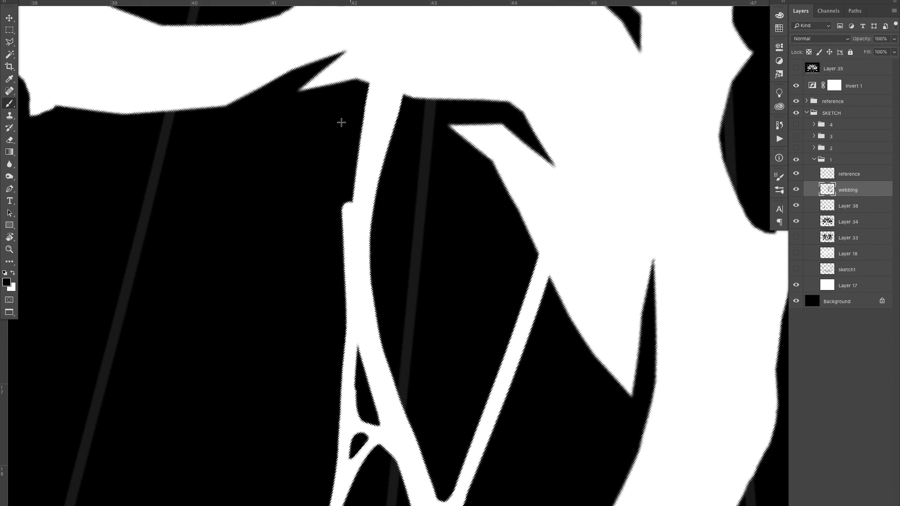
key(ctrl+z)
key(ctrl+z)
mouse_move(329, 85)
mouse_down()
mouse_move(344, 149)
mouse_move(339, 250)
mouse_up()
drag(325, 195, 345, 321)
drag(310, 191, 327, 214)
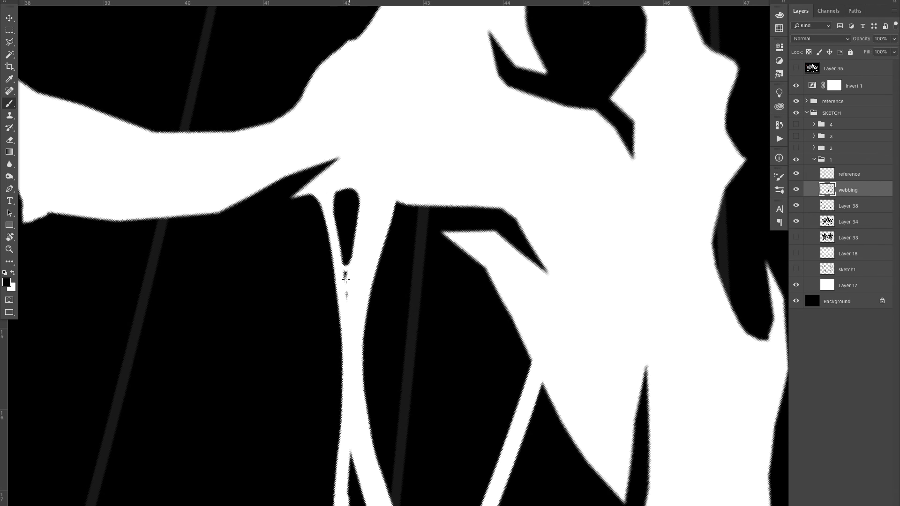
Step: Round the inner strand bases of the lower-left horn and paint a small bridge beside the inner spike
drag(399, 328, 380, 157)
drag(514, 206, 444, 228)
drag(434, 179, 432, 251)
drag(434, 293, 482, 274)
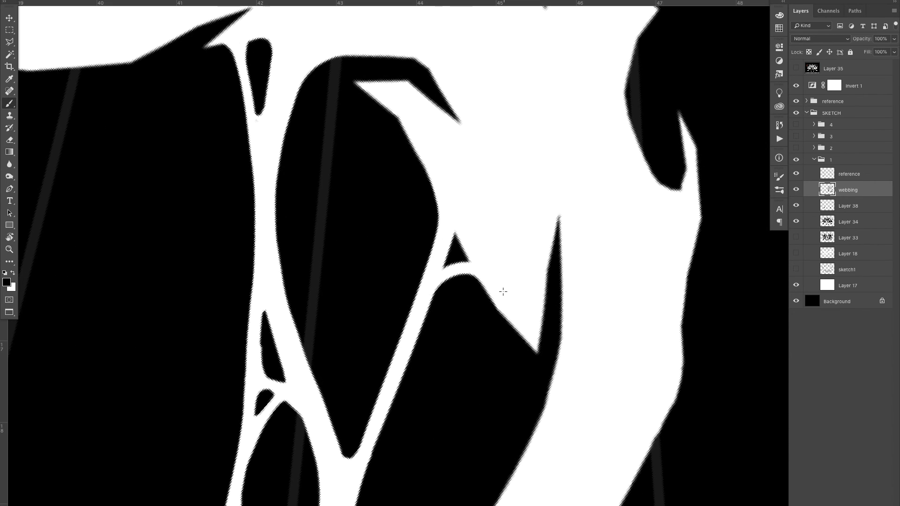
drag(449, 239, 464, 265)
Step: Thicken the lower inner strand of the lower-left horn where it spreads toward the tip
key(z)
key(c)
drag(516, 226, 431, 226)
key(z)
drag(253, 304, 324, 305)
key(b)
drag(134, 404, 253, 302)
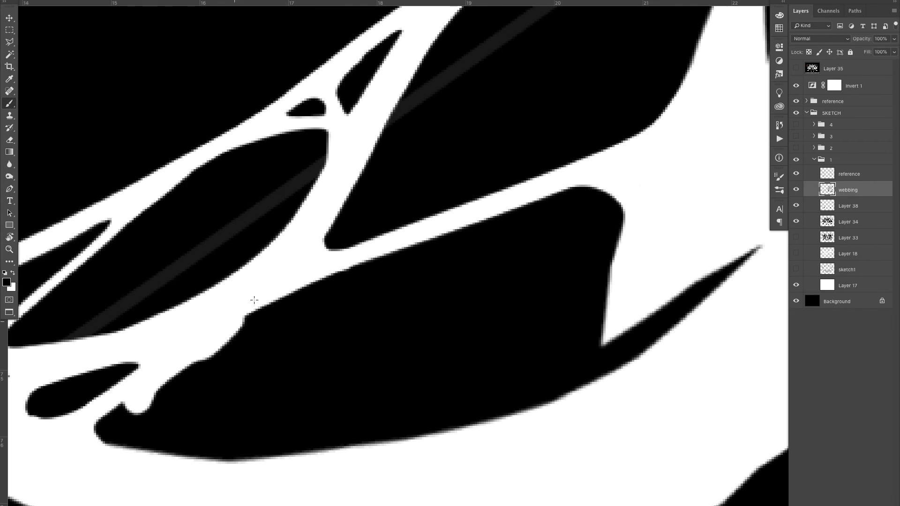
mouse_move(375, 128)
mouse_down()
mouse_move(297, 375)
mouse_move(445, 190)
mouse_up()
drag(296, 338, 496, 186)
mouse_move(167, 394)
mouse_down()
mouse_move(330, 260)
mouse_move(194, 370)
mouse_up()
Step: Widen and smooth the upper strands near the lower-left horn's tip, rounding the gaps between them
drag(188, 375, 314, 282)
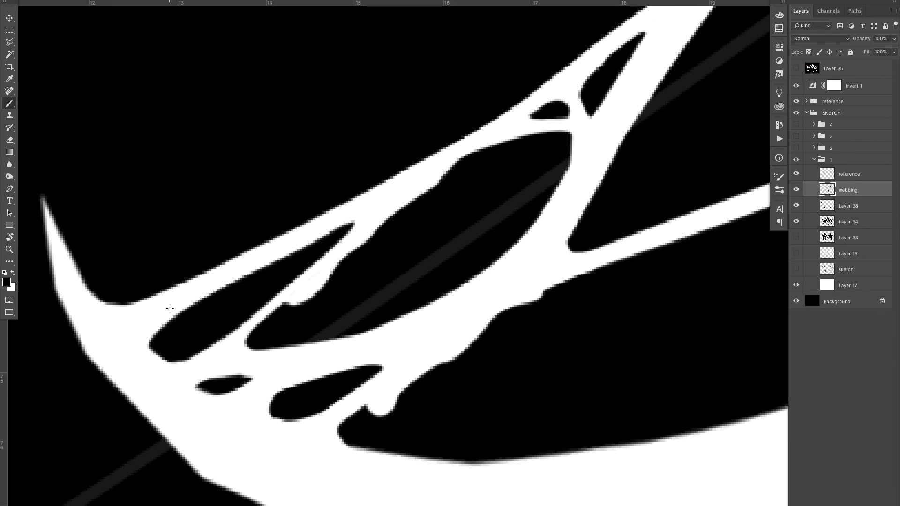
drag(183, 313, 232, 284)
drag(754, 92, 280, 342)
drag(306, 199, 433, 126)
drag(349, 168, 325, 206)
key(z)
drag(262, 249, 211, 248)
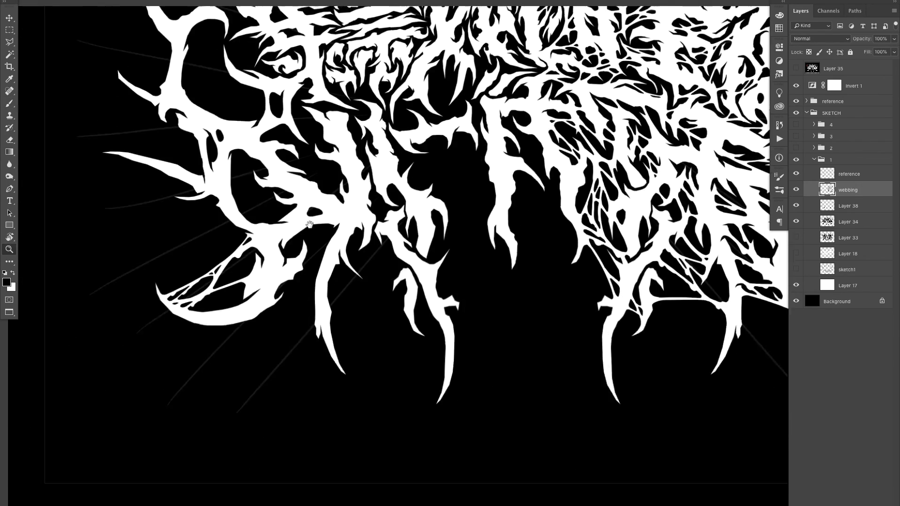
Step: Paint two long strands with diagonal bridges across the opening of the lower-left letter and round their corners
mouse_move(325, 220)
mouse_down()
mouse_move(268, 260)
mouse_move(210, 247)
mouse_move(314, 251)
mouse_up()
key(r)
mouse_move(295, 295)
mouse_down()
mouse_move(361, 159)
mouse_move(377, 154)
mouse_up()
key(b)
mouse_move(242, 170)
mouse_down()
mouse_move(311, 284)
mouse_move(345, 415)
mouse_up()
drag(308, 162, 306, 281)
drag(241, 184, 235, 429)
drag(251, 209, 237, 428)
drag(249, 266, 318, 340)
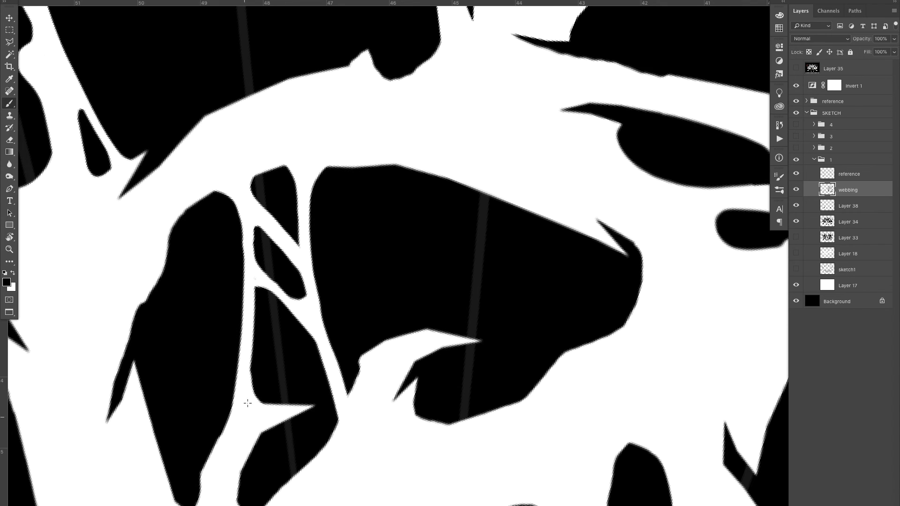
drag(247, 404, 256, 333)
drag(260, 235, 269, 215)
mouse_move(366, 342)
mouse_down()
mouse_move(300, 339)
mouse_move(431, 329)
mouse_up()
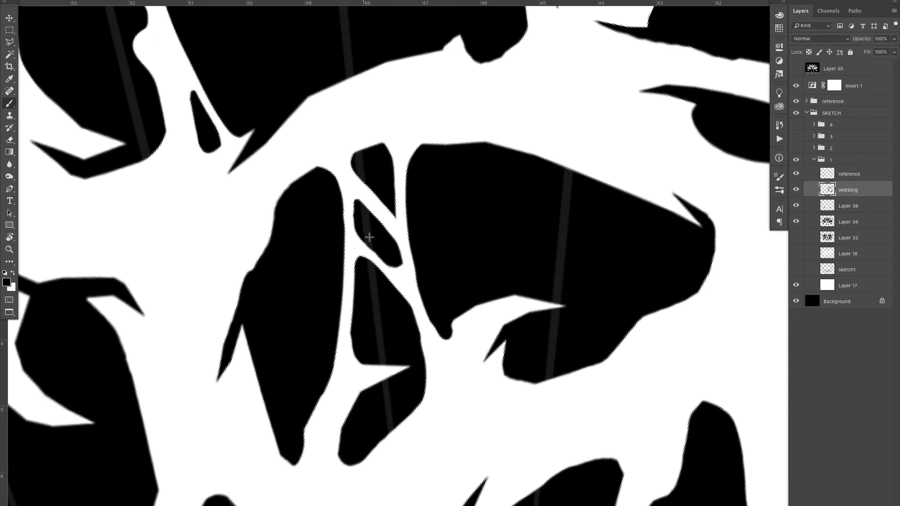
Step: Paint several slanted strands across the remaining wide part of the lower-left letter's opening
drag(370, 237, 231, 319)
drag(427, 246, 348, 385)
drag(375, 321, 387, 232)
drag(416, 270, 380, 385)
drag(452, 364, 374, 340)
drag(397, 234, 360, 432)
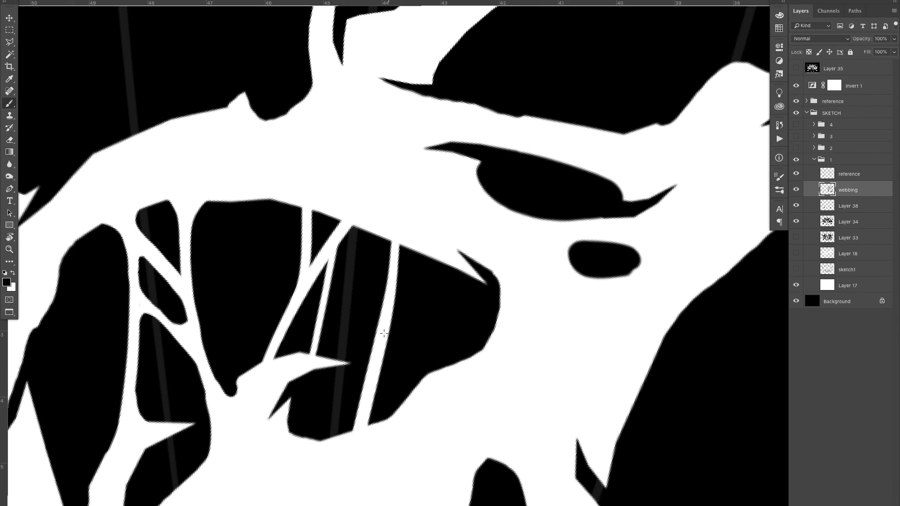
Step: Branch the slanted strands in the lower-left letter's opening and round their joints into smooth oval gaps
drag(436, 252, 373, 382)
drag(328, 366, 399, 361)
drag(347, 272, 375, 197)
mouse_move(366, 345)
mouse_down()
mouse_move(284, 346)
mouse_move(375, 289)
mouse_up()
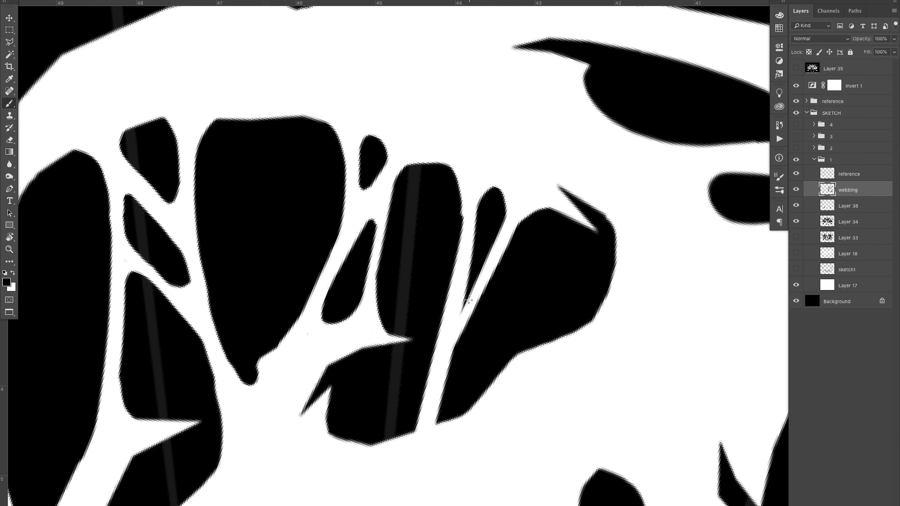
drag(469, 300, 490, 274)
drag(469, 302, 367, 470)
drag(431, 366, 370, 447)
mouse_move(462, 333)
mouse_down()
mouse_move(440, 419)
mouse_move(436, 413)
mouse_up()
mouse_move(516, 398)
mouse_down()
mouse_move(476, 395)
mouse_move(367, 265)
mouse_up()
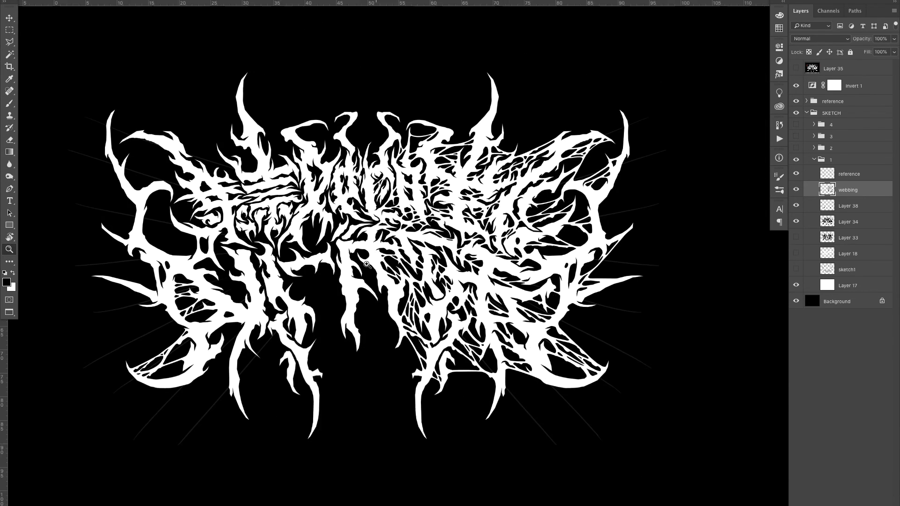
Step: Thicken and smooth the webbing joints around the small gaps inside the lower-left letter
drag(189, 315, 291, 314)
mouse_move(193, 344)
mouse_down()
mouse_move(211, 364)
mouse_move(291, 305)
mouse_up()
drag(300, 300, 609, 216)
drag(424, 262, 289, 317)
drag(324, 280, 295, 428)
drag(188, 188, 479, 364)
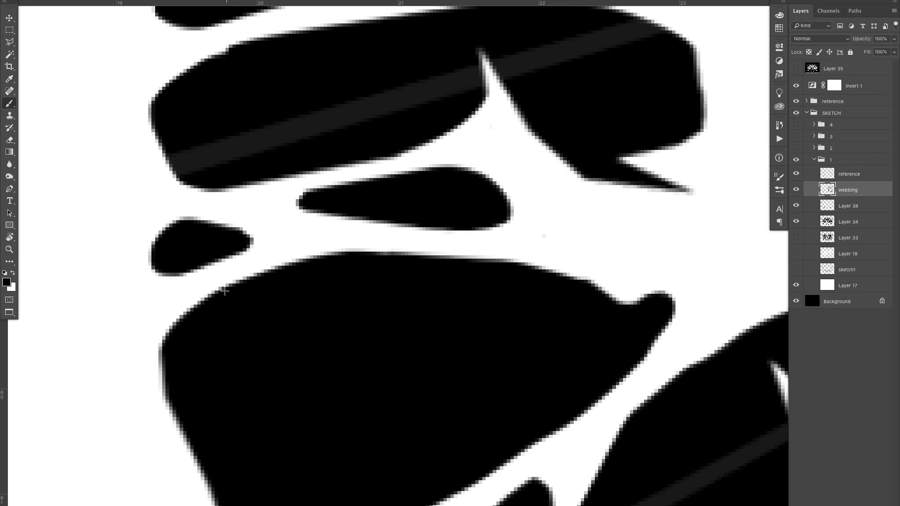
drag(469, 256, 528, 301)
drag(497, 262, 546, 270)
drag(570, 205, 559, 373)
mouse_move(399, 183)
mouse_down()
mouse_move(300, 209)
mouse_move(361, 192)
mouse_up()
mouse_move(257, 226)
mouse_down()
mouse_move(171, 270)
mouse_move(121, 281)
mouse_up()
drag(279, 234, 268, 235)
Step: Paint a strand between the long left side spike and the small barb beside it, with rounded joints and a bridge
mouse_move(157, 214)
mouse_down()
mouse_move(332, 315)
mouse_move(495, 453)
mouse_up()
key(e)
drag(488, 443, 464, 444)
key(b)
drag(433, 401, 453, 401)
drag(290, 228, 267, 230)
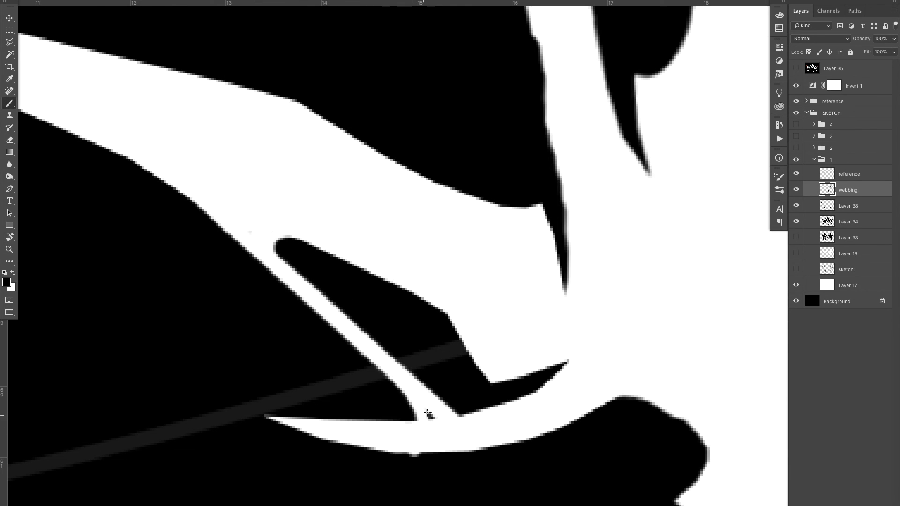
drag(431, 403, 513, 399)
mouse_move(336, 305)
mouse_down()
mouse_move(451, 318)
mouse_move(431, 311)
mouse_up()
mouse_move(473, 328)
mouse_down()
mouse_move(422, 370)
mouse_move(323, 338)
mouse_up()
Step: Rotate the canvas view and paint two converging strands from the long left side spike to the body of the letter
mouse_move(206, 305)
mouse_down()
mouse_move(256, 323)
mouse_move(225, 326)
mouse_move(300, 112)
mouse_up()
key(r)
drag(263, 75, 328, 85)
mouse_move(525, 197)
mouse_down()
mouse_move(480, 151)
mouse_move(429, 125)
mouse_up()
drag(441, 122, 469, 123)
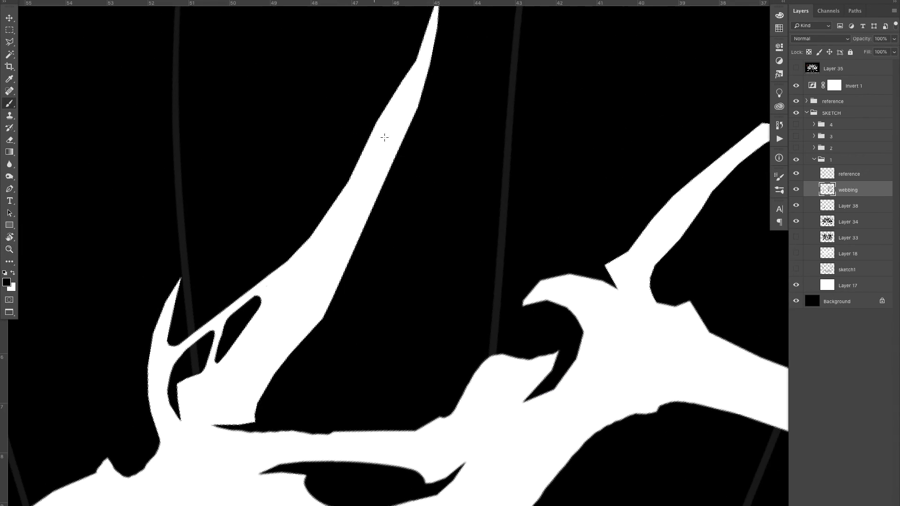
drag(384, 137, 406, 340)
drag(389, 155, 410, 432)
mouse_move(411, 369)
mouse_down()
mouse_move(416, 85)
mouse_move(412, 399)
mouse_up()
key(ctrl+z)
drag(414, 122, 409, 116)
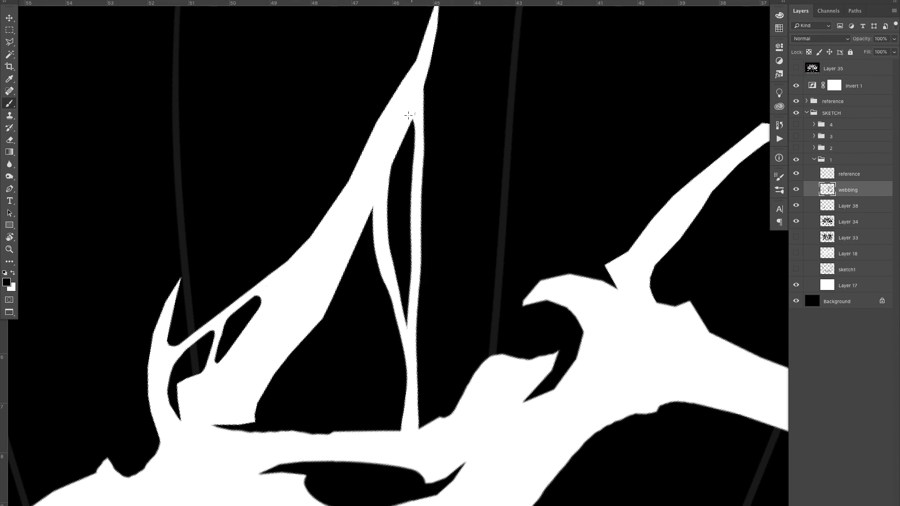
Step: Add a curved bridge between the long left side spike and its nearest strand, rounding the gaps around it
mouse_move(386, 265)
mouse_down()
mouse_move(402, 211)
mouse_move(413, 213)
mouse_up()
drag(297, 315, 328, 304)
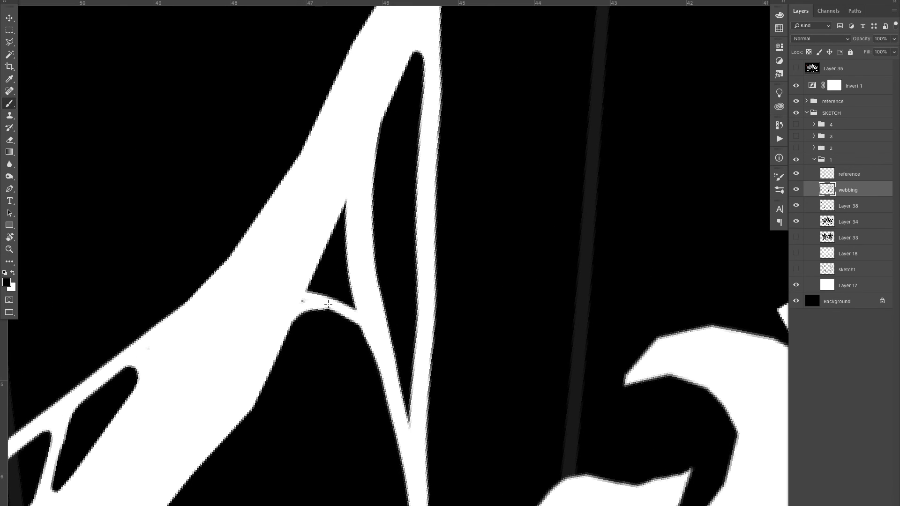
drag(341, 227, 346, 202)
drag(375, 328, 345, 197)
drag(370, 250, 391, 220)
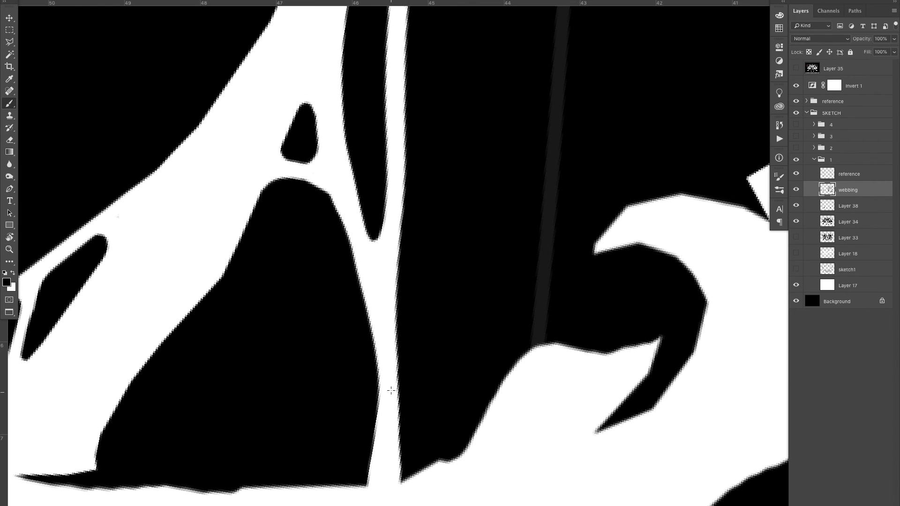
Step: Flare and round the base of the side spike's merged strand where it meets the letter body
drag(391, 390, 444, 474)
drag(376, 455, 346, 490)
drag(381, 426, 336, 488)
drag(348, 267, 300, 290)
Step: Reset the canvas rotation and compare the new left-half webbing with the right half across the whole logo
key(Escape)
mouse_move(442, 342)
mouse_down()
mouse_move(294, 311)
mouse_move(301, 327)
mouse_up()
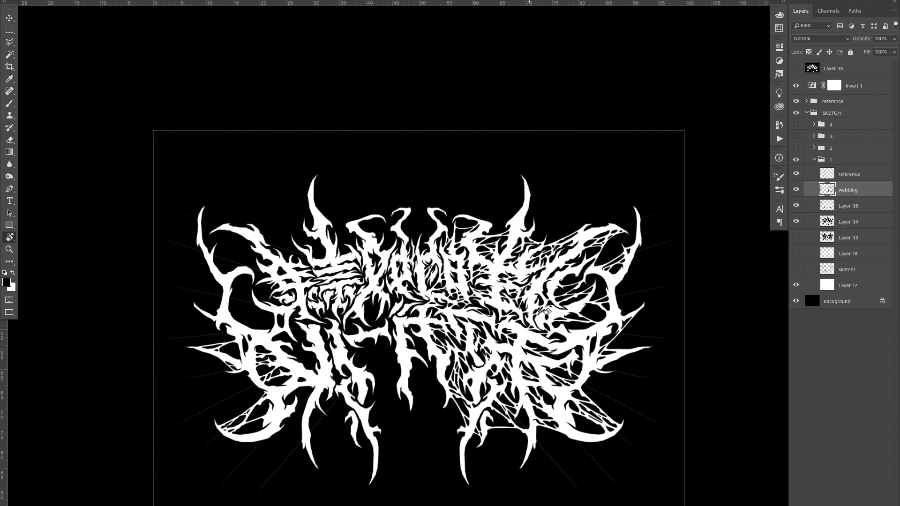
key(z)
drag(407, 316, 423, 318)
drag(375, 321, 381, 277)
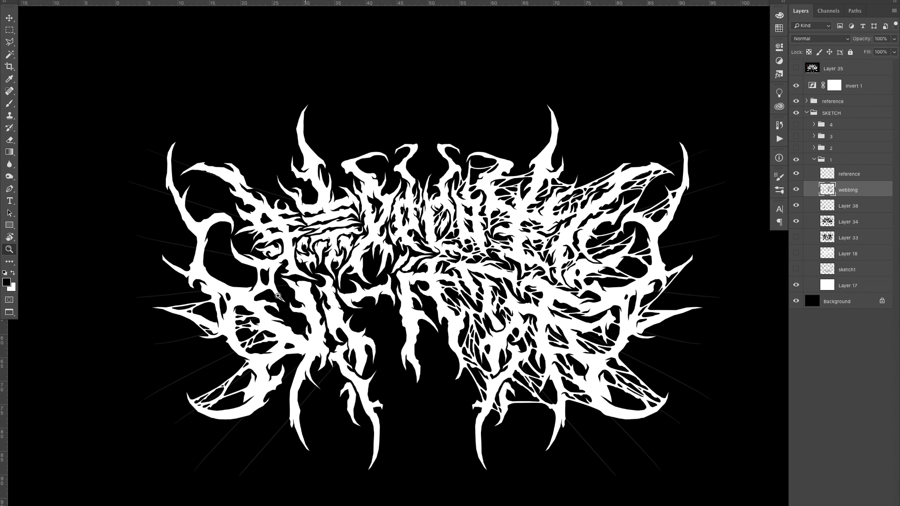
mouse_move(191, 318)
mouse_down()
mouse_move(275, 320)
mouse_move(179, 320)
mouse_move(187, 320)
mouse_up()
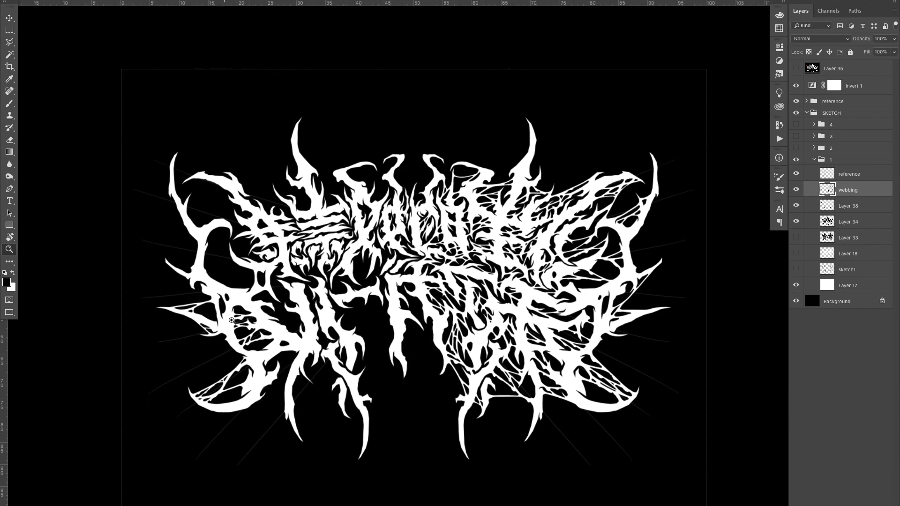
drag(263, 328, 363, 307)
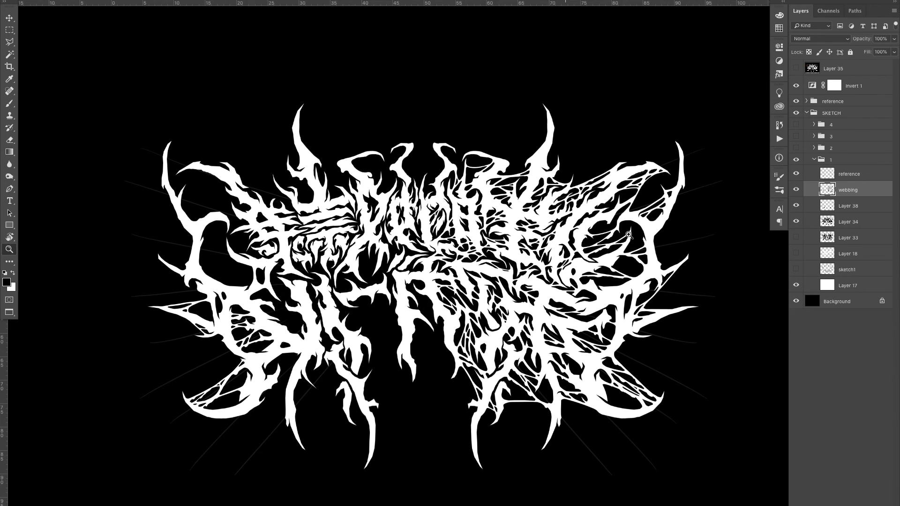
Step: Paint a thin web strand across the dark gap in the left spike of the lower-left letter on the webbing layer
mouse_move(185, 270)
mouse_down()
mouse_move(254, 345)
mouse_move(280, 350)
mouse_move(351, 148)
mouse_up()
key(b)
drag(234, 304, 463, 225)
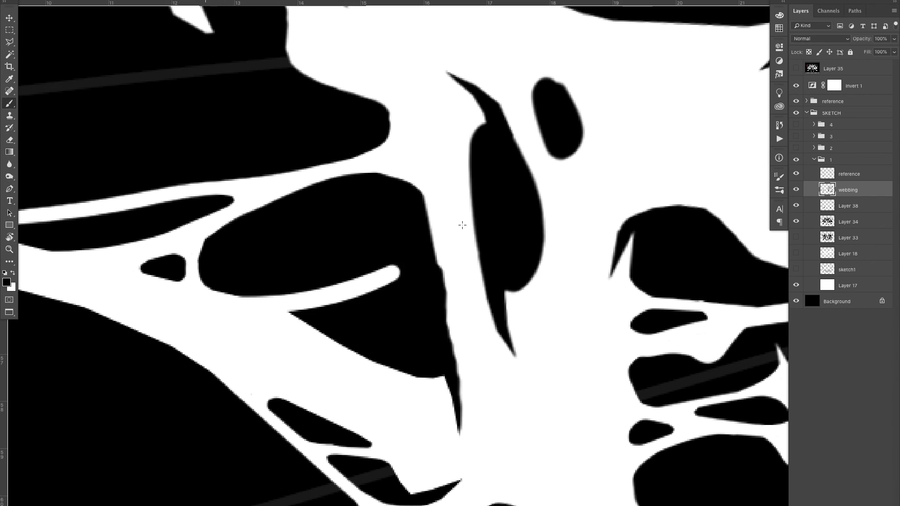
key(ctrl+z)
drag(240, 306, 462, 317)
drag(403, 281, 277, 197)
Step: Rotate the view and paint the webbing in the left spike, thickening strands and rounding the corners where they meet
key(r)
mouse_move(262, 173)
mouse_down()
mouse_move(283, 126)
mouse_move(432, 70)
mouse_up()
drag(408, 89, 479, 122)
key(b)
drag(381, 272, 391, 253)
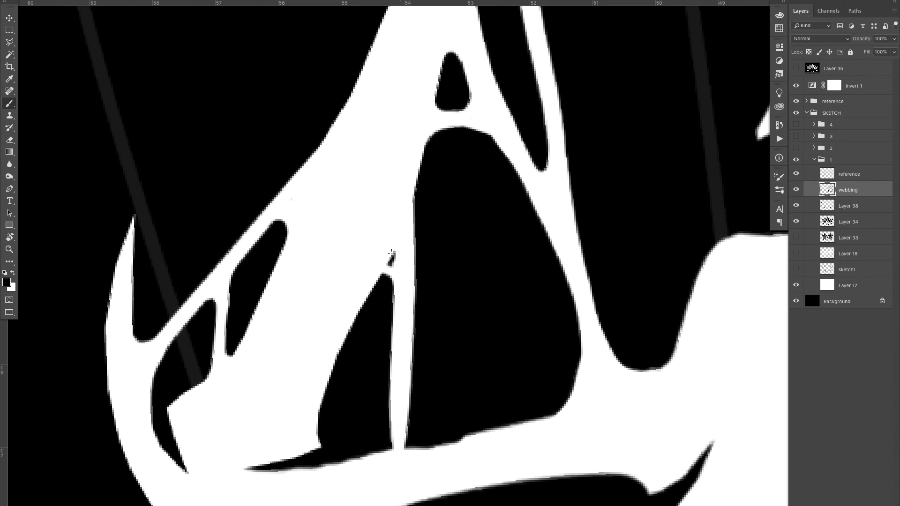
drag(400, 418, 512, 437)
drag(412, 428, 417, 449)
mouse_move(407, 355)
mouse_down()
mouse_move(344, 464)
mouse_move(434, 250)
mouse_up()
drag(422, 240, 417, 275)
drag(374, 370, 396, 295)
mouse_move(394, 296)
mouse_down()
mouse_move(375, 320)
mouse_move(376, 347)
mouse_up()
drag(372, 320, 310, 291)
Step: Reset the view rotation and paint long thin strands across the dark gap in the lower part of the left lettering
key(r)
key(Escape)
drag(335, 234, 263, 229)
drag(256, 308, 300, 305)
drag(201, 386, 426, 205)
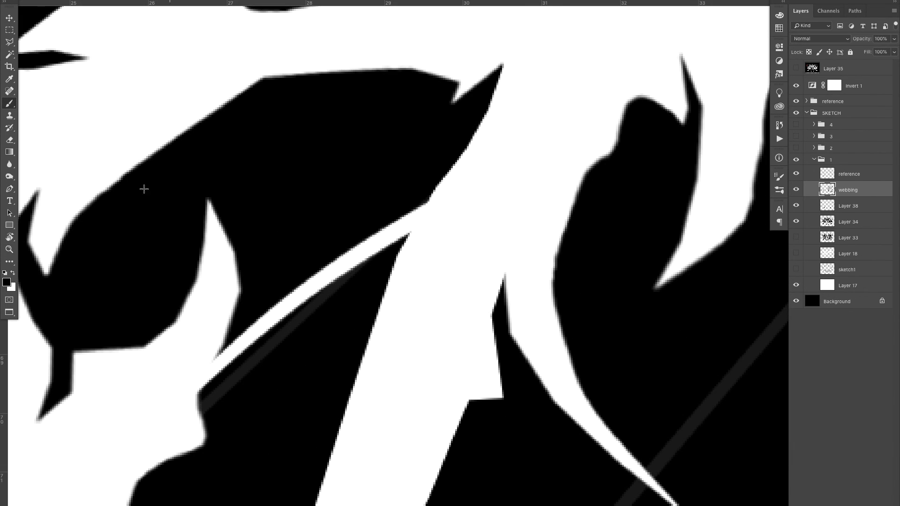
drag(167, 141, 483, 124)
key(super+z)
drag(120, 177, 483, 136)
drag(268, 140, 432, 72)
Step: Thicken the new strands where they join the letter stem and round the corners of the dark holes between them
mouse_move(387, 150)
mouse_down()
mouse_move(359, 160)
mouse_move(407, 164)
mouse_up()
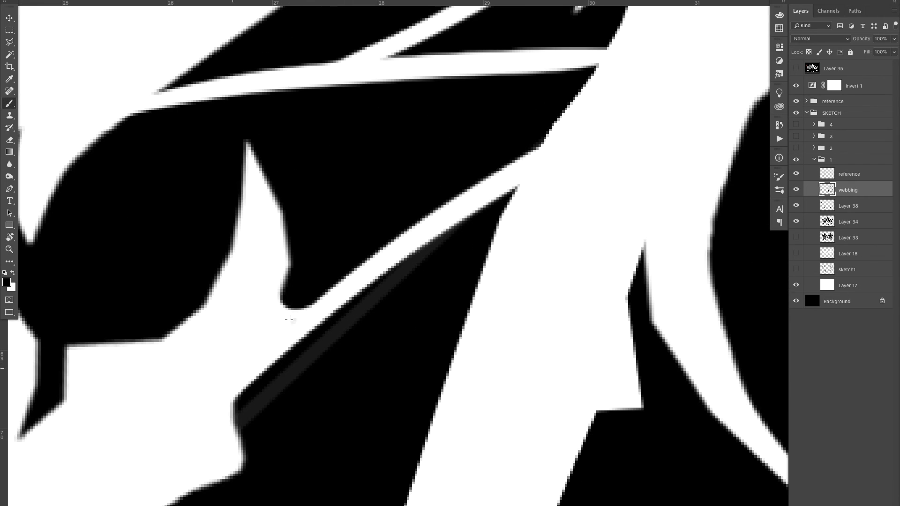
drag(289, 319, 198, 402)
drag(290, 330, 506, 158)
key(super+z)
drag(319, 307, 460, 217)
drag(347, 307, 394, 359)
drag(396, 300, 424, 272)
drag(433, 257, 418, 338)
drag(453, 226, 473, 282)
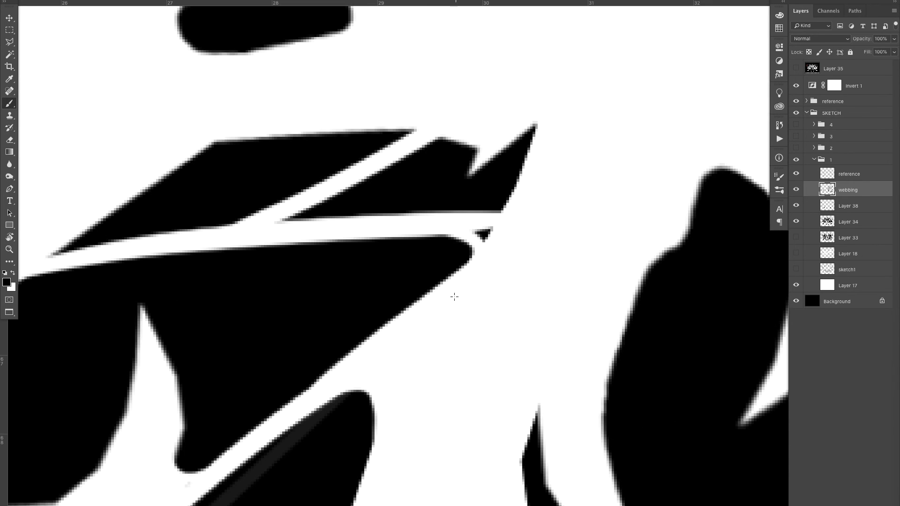
drag(381, 158, 390, 132)
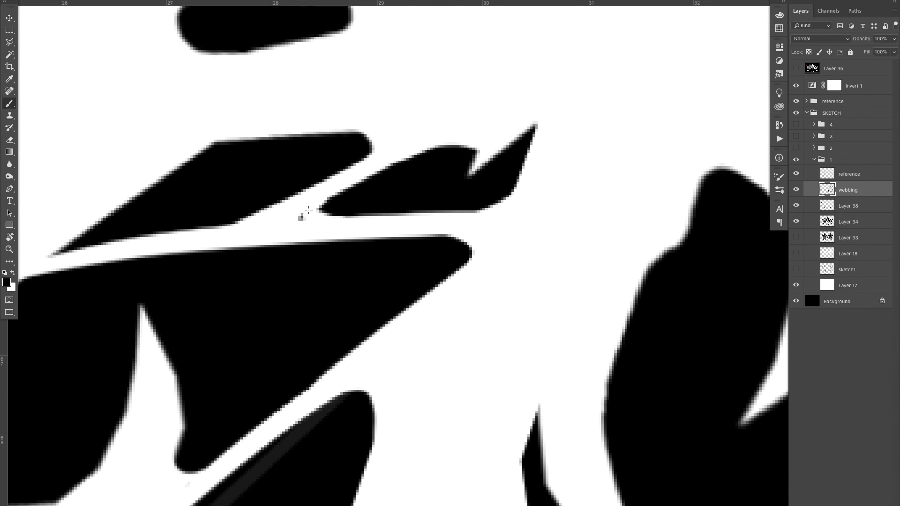
drag(308, 210, 300, 219)
Step: Continue brushing the surrounding webbing, softening strand junctions and the sharp corners of the neighbouring openings
drag(262, 220, 414, 239)
mouse_move(246, 279)
mouse_down()
mouse_move(233, 251)
mouse_move(203, 276)
mouse_up()
mouse_move(294, 222)
mouse_down()
mouse_move(164, 295)
mouse_move(335, 225)
mouse_up()
drag(208, 222, 262, 209)
mouse_move(328, 186)
mouse_down()
mouse_move(210, 221)
mouse_move(254, 205)
mouse_up()
mouse_move(352, 184)
mouse_down()
mouse_move(477, 181)
mouse_move(375, 186)
mouse_up()
drag(432, 306, 442, 231)
drag(445, 230, 395, 272)
drag(457, 225, 296, 276)
drag(268, 195, 297, 181)
drag(273, 223, 328, 221)
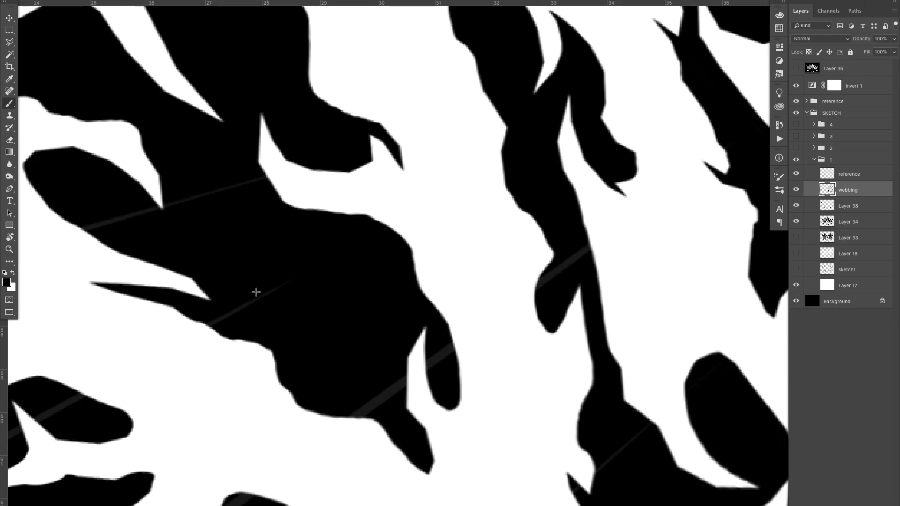
Step: Paint crossing diagonal strands over the wide dark gap between the left letters and round their upper ends
drag(209, 325, 407, 231)
drag(283, 365, 341, 292)
drag(332, 302, 359, 301)
drag(269, 376, 487, 260)
drag(191, 319, 382, 180)
mouse_move(293, 236)
mouse_down()
mouse_move(321, 235)
mouse_move(331, 204)
mouse_up()
mouse_move(390, 149)
mouse_down()
mouse_move(459, 161)
mouse_move(454, 180)
mouse_up()
mouse_move(405, 145)
mouse_down()
mouse_move(443, 199)
mouse_move(413, 131)
mouse_up()
drag(445, 211, 509, 187)
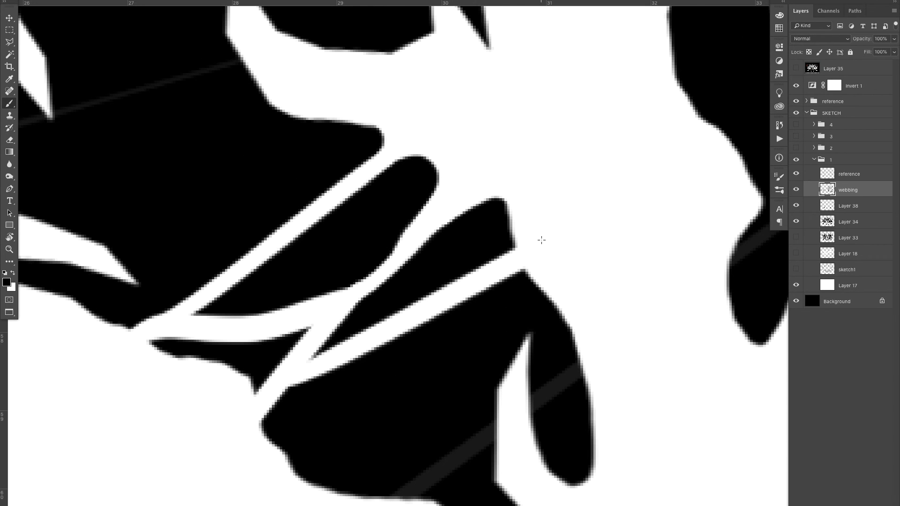
Step: Fill and round the lower junctions of the diagonal strands and the upper edge of the large dark opening
drag(339, 258, 397, 202)
drag(152, 274, 211, 266)
drag(211, 278, 207, 301)
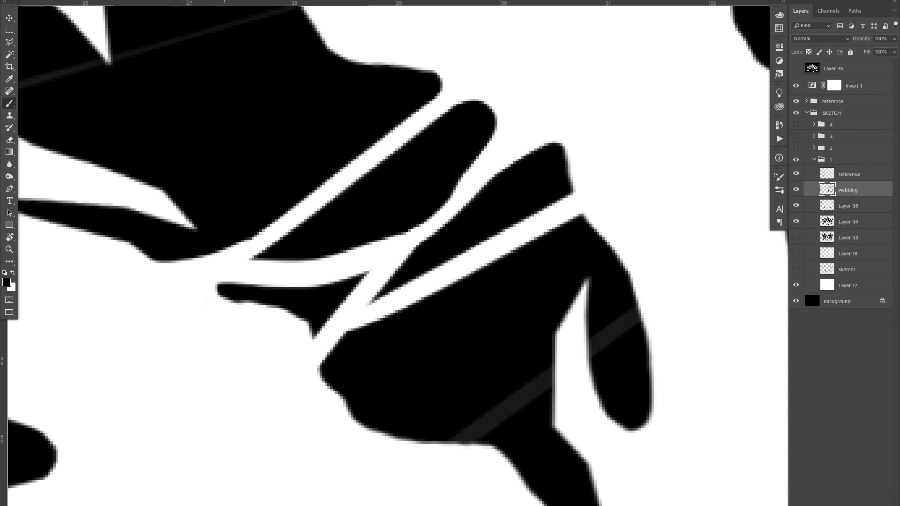
drag(345, 293, 310, 332)
mouse_move(357, 283)
mouse_down()
mouse_move(329, 320)
mouse_move(332, 409)
mouse_up()
drag(373, 315, 346, 340)
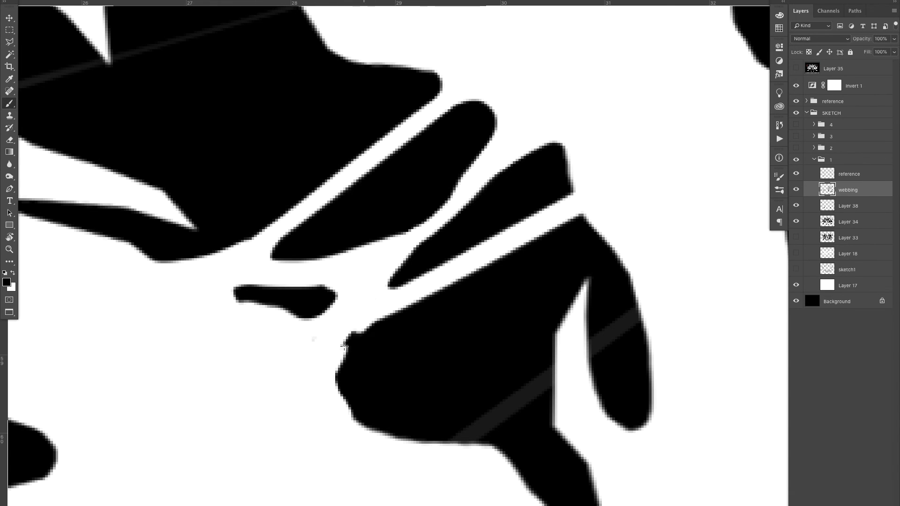
drag(412, 253, 290, 359)
drag(435, 318, 433, 233)
drag(482, 328, 378, 362)
Step: Add a curved strand and a thin cross strand to the diagonal webbing, then review the whole logo without the panels
mouse_move(190, 347)
mouse_down()
mouse_move(354, 270)
mouse_move(380, 316)
mouse_up()
drag(214, 277, 514, 221)
key(ctrl+z)
mouse_move(229, 271)
mouse_down()
mouse_move(353, 256)
mouse_move(478, 209)
mouse_up()
drag(255, 272, 288, 270)
drag(441, 238, 504, 225)
mouse_move(434, 278)
mouse_down()
mouse_move(292, 305)
mouse_move(310, 299)
mouse_up()
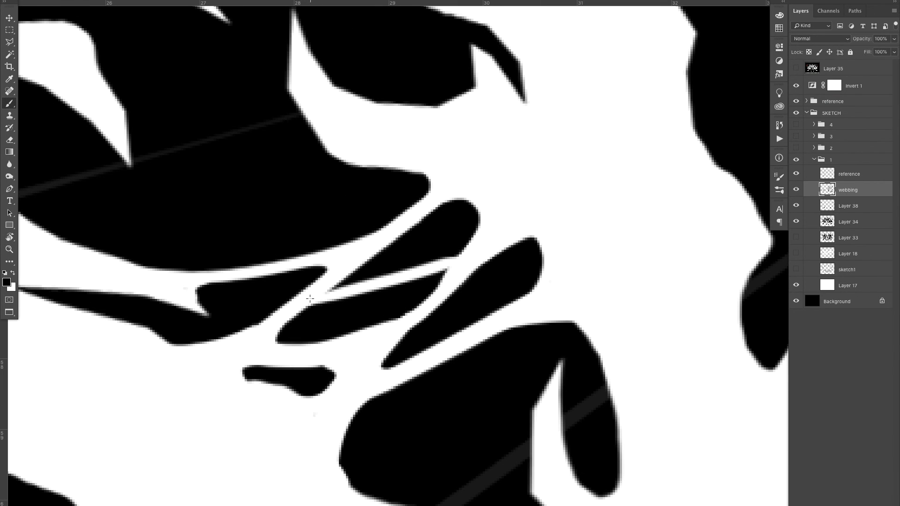
key(ctrl+0)
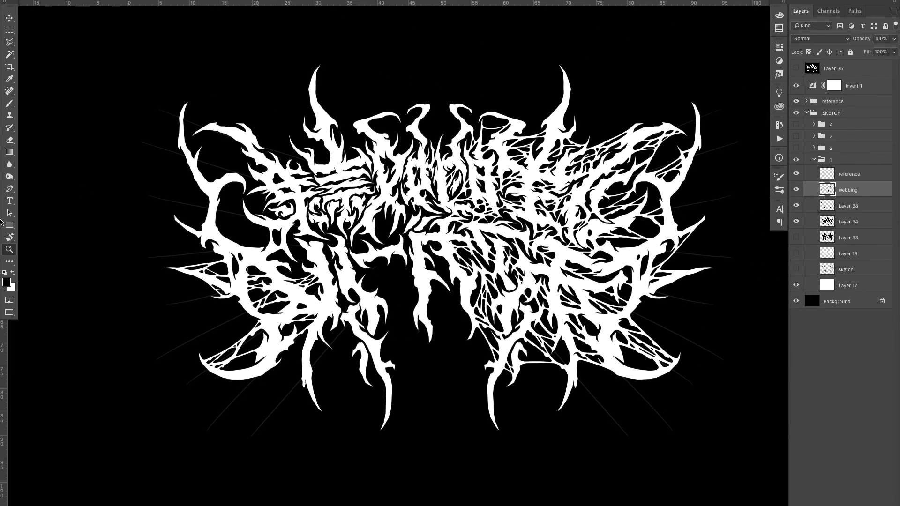
key(Tab)
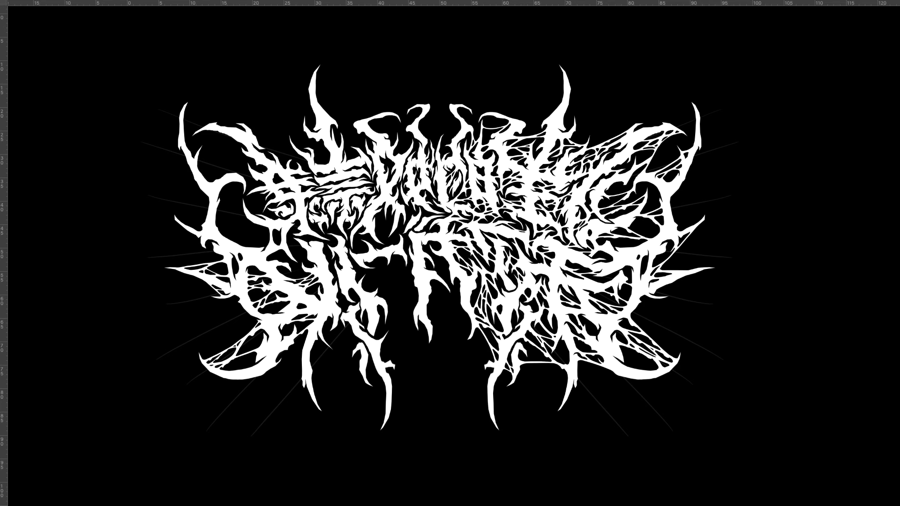
key(Tab)
Step: Paint a strand across the dark gap above the diagonal webbing and smooth the ends where it meets the letters
scroll(297, 217, up, 5)
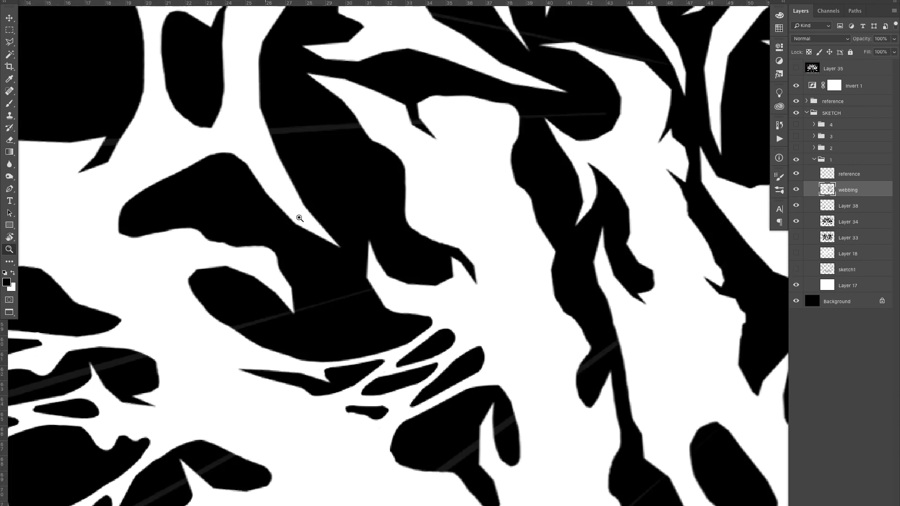
scroll(278, 297, up, 2)
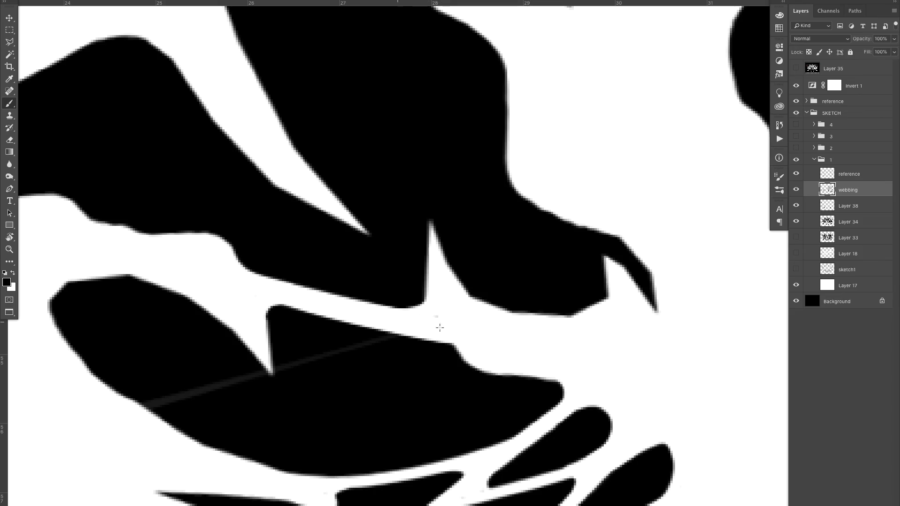
drag(440, 328, 461, 334)
mouse_move(146, 418)
mouse_down()
mouse_move(315, 418)
mouse_move(554, 368)
mouse_up()
drag(451, 390, 467, 370)
Step: Paint long thin strands and a short branch down across the large curved opening above the hooked spike
scroll(229, 462, down, 6)
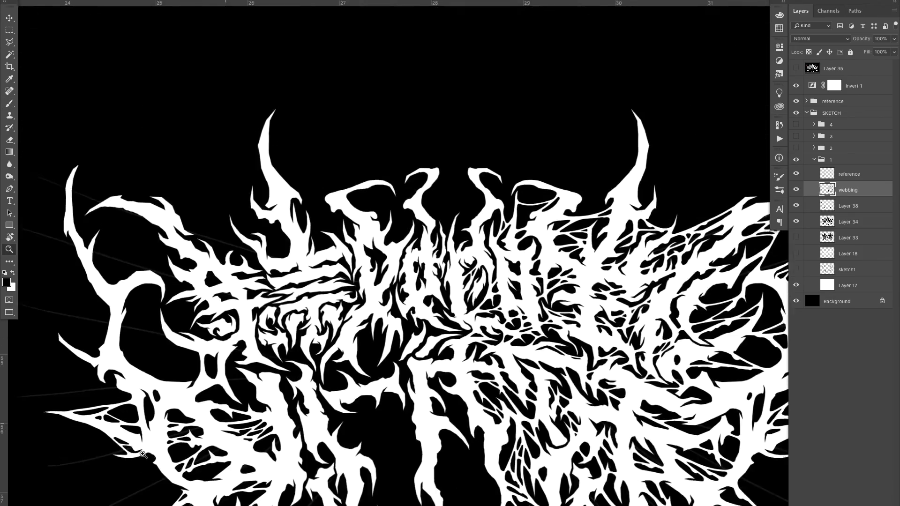
scroll(252, 189, up, 3)
drag(252, 188, 530, 163)
scroll(462, 219, up, 5)
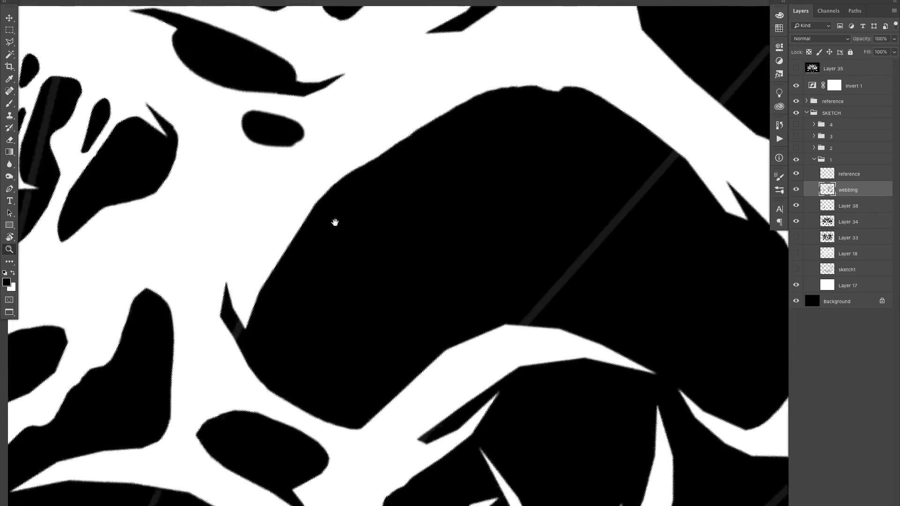
drag(333, 223, 225, 264)
drag(345, 144, 303, 426)
drag(481, 126, 328, 372)
drag(346, 151, 324, 391)
key(ctrl+z)
drag(282, 187, 202, 455)
key(ctrl+z)
drag(276, 188, 205, 454)
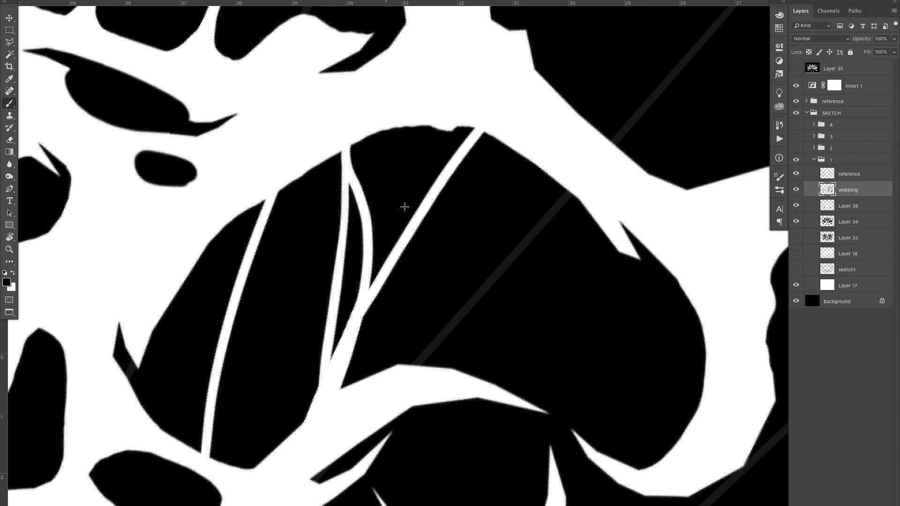
scroll(238, 231, up, 2)
drag(191, 252, 215, 379)
Step: Fill the strand junctions in the curved opening and add short connecting strands with rounded holes between them
scroll(211, 282, down, 6)
scroll(211, 263, up, 6)
drag(263, 310, 234, 399)
scroll(271, 338, up, 2)
drag(296, 253, 283, 295)
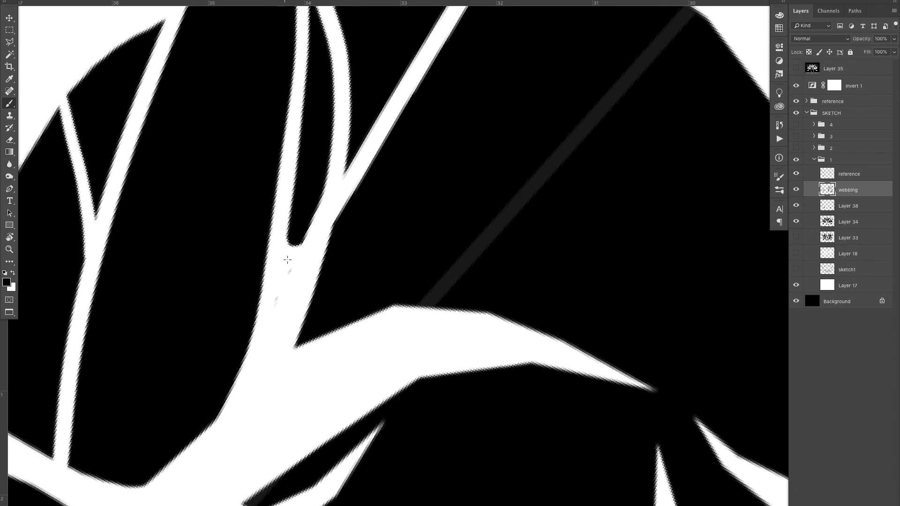
drag(344, 201, 293, 345)
drag(345, 99, 270, 337)
drag(267, 312, 315, 101)
drag(204, 389, 151, 219)
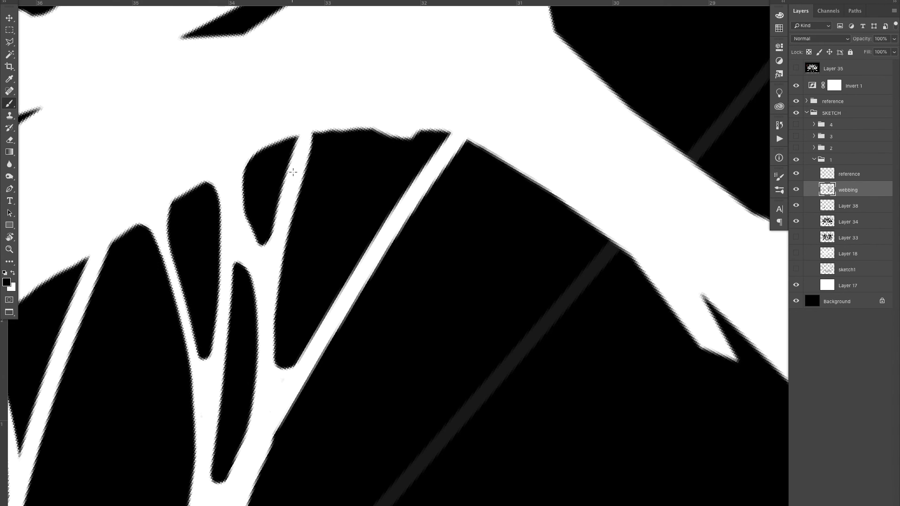
key(ctrl+z)
drag(422, 135, 449, 168)
drag(503, 147, 441, 142)
Step: Round the pointed ends of the dark holes where the strands meet the edge of the lower-left letter
key(z)
drag(439, 160, 324, 187)
drag(157, 225, 326, 233)
key(b)
drag(347, 324, 340, 373)
drag(344, 302, 246, 303)
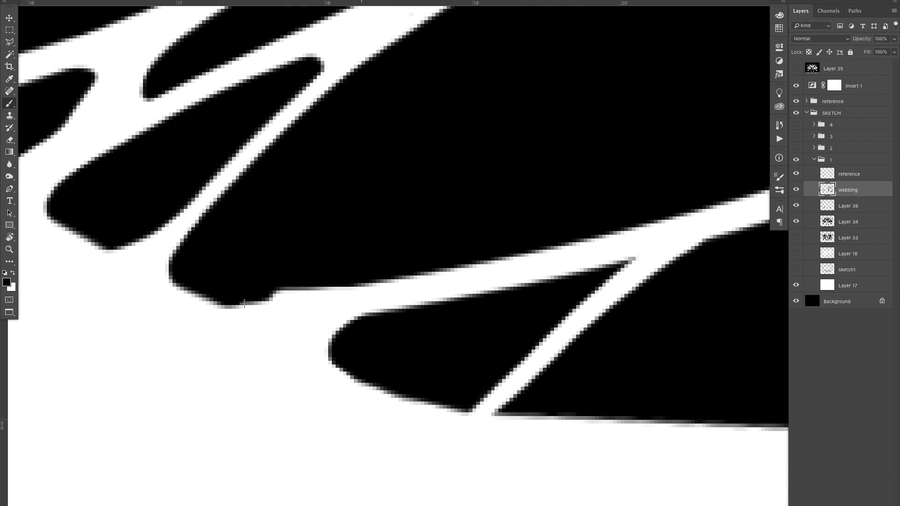
drag(525, 356, 378, 320)
mouse_move(387, 323)
mouse_down()
mouse_move(368, 345)
mouse_move(263, 374)
mouse_up()
key(ctrl+z)
drag(397, 334, 389, 388)
mouse_move(427, 287)
mouse_down()
mouse_move(605, 189)
mouse_move(402, 258)
mouse_move(463, 188)
mouse_up()
Step: Thicken the thin diagonal strands in the lower-left letter and reshape the edges of the narrow holes between them
key(z)
key(b)
mouse_move(373, 300)
mouse_down()
mouse_move(465, 334)
mouse_move(480, 297)
mouse_move(399, 293)
mouse_up()
key(z)
drag(301, 281, 370, 286)
key(b)
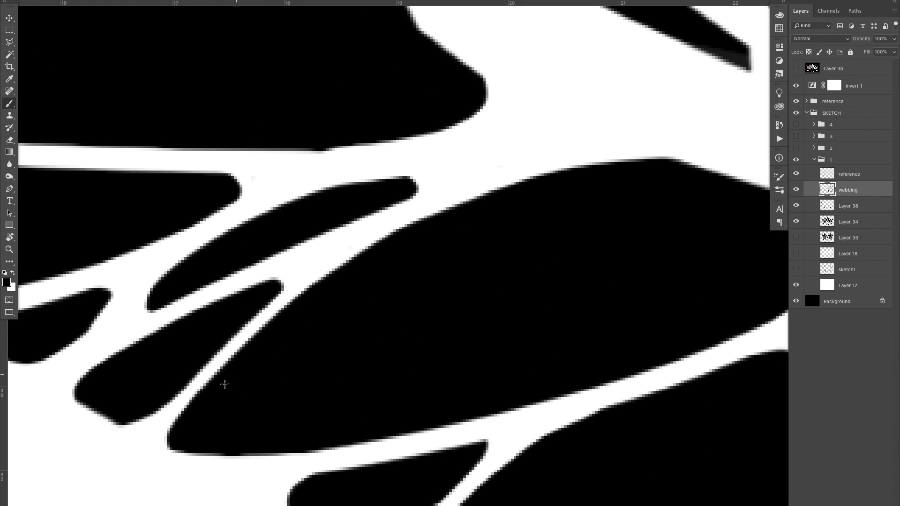
drag(223, 382, 280, 319)
drag(349, 258, 214, 382)
drag(244, 273, 386, 301)
drag(140, 193, 373, 196)
drag(211, 196, 170, 196)
drag(249, 387, 361, 330)
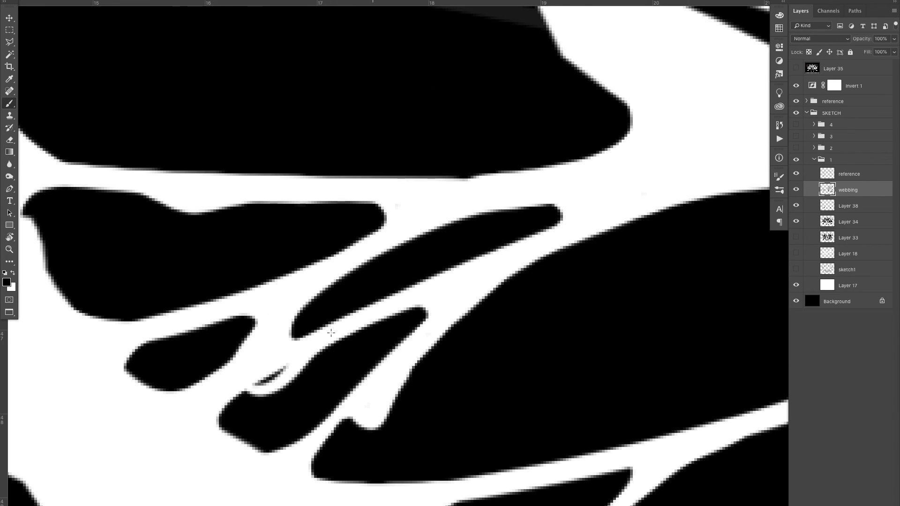
drag(286, 368, 245, 386)
drag(415, 239, 495, 213)
Step: Brush a few more webbing strokes across another gap in the left lettering
key(z)
drag(436, 195, 342, 240)
drag(541, 249, 633, 251)
key(b)
drag(331, 269, 470, 338)
mouse_move(291, 281)
mouse_down()
mouse_move(241, 316)
mouse_move(362, 305)
mouse_up()
drag(408, 277, 518, 227)
Step: Paint a forked strand joining the two stems across the dark gap and round the small triangular hole at its fork
key(z)
drag(422, 226, 284, 228)
drag(243, 234, 389, 230)
key(b)
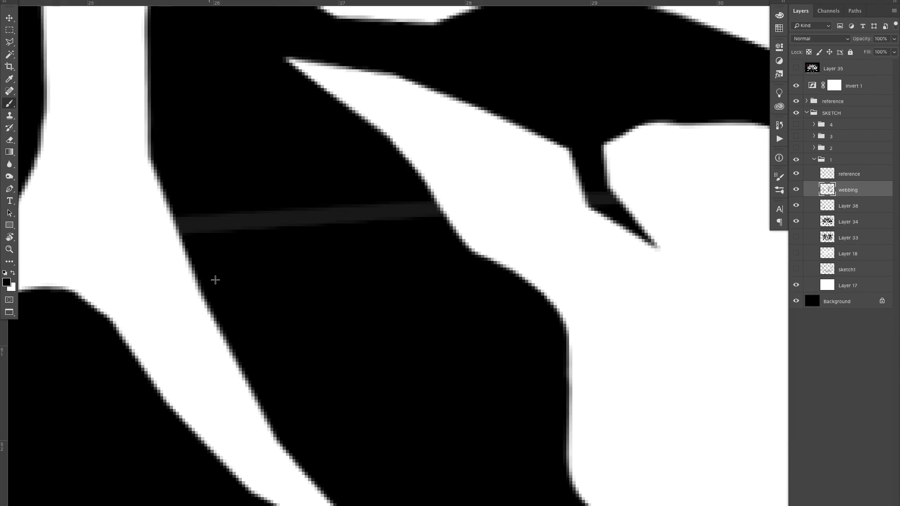
drag(162, 186, 281, 233)
drag(203, 287, 276, 238)
drag(281, 238, 485, 246)
mouse_move(236, 274)
mouse_down()
mouse_move(217, 328)
mouse_move(300, 239)
mouse_up()
mouse_move(242, 221)
mouse_down()
mouse_move(321, 235)
mouse_move(457, 218)
mouse_up()
drag(436, 248, 514, 257)
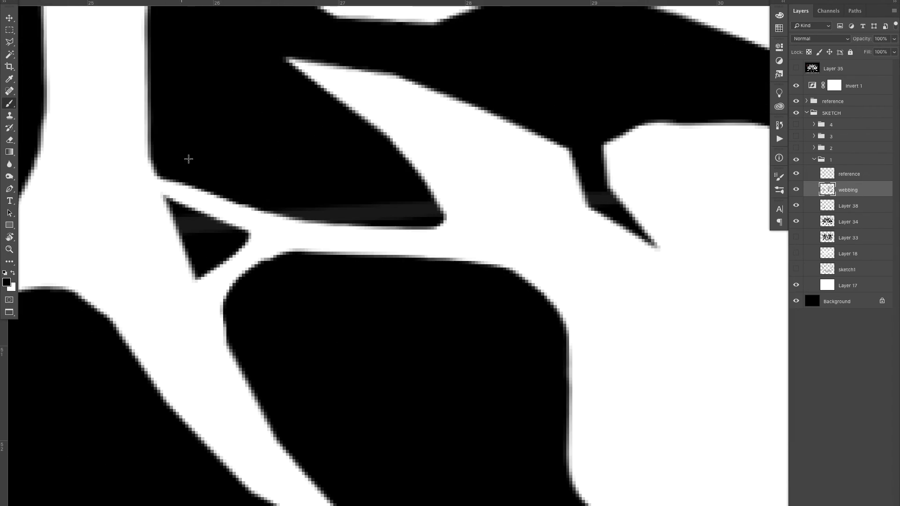
drag(216, 206, 139, 147)
mouse_move(164, 199)
mouse_down()
mouse_move(161, 211)
mouse_move(209, 271)
mouse_move(117, 271)
mouse_up()
Step: Brush dark cuts into the solid part of the lower-left letter and compare the logo with the webbing layer hidden and shown
key(z)
drag(300, 234, 398, 235)
key(b)
key(x)
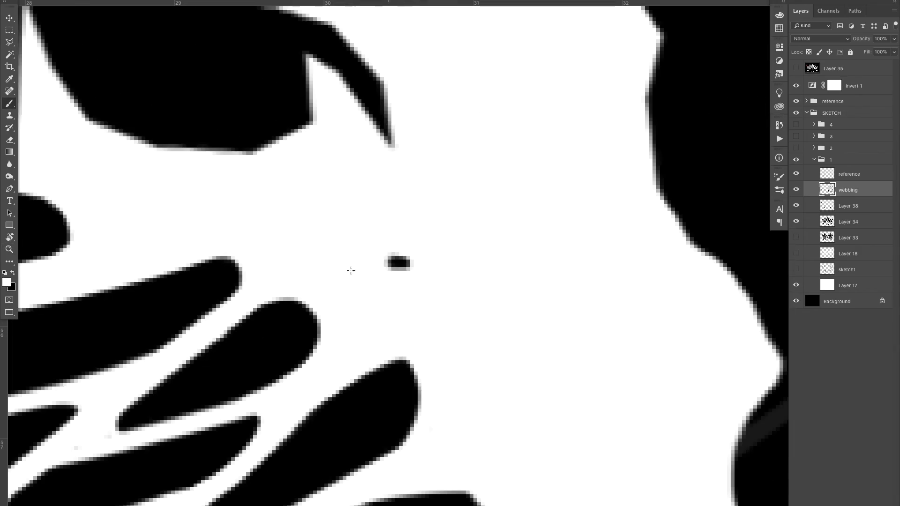
drag(350, 269, 286, 307)
key(x)
mouse_move(512, 282)
mouse_down()
mouse_move(460, 226)
mouse_move(307, 239)
mouse_up()
drag(307, 239, 284, 239)
click(796, 189)
click(796, 190)
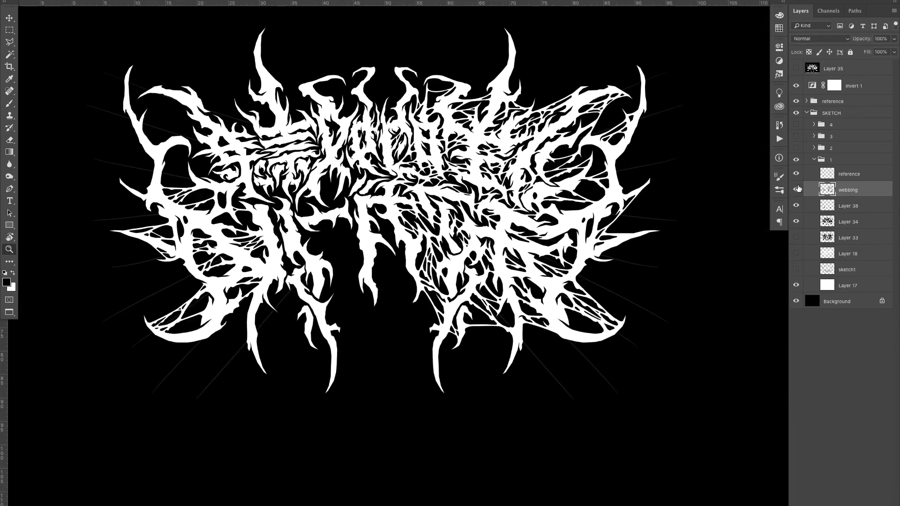
Step: Paint a long, thin strand across the dark gap in the lower-left lettering and round the hole ends beside it
drag(221, 248, 347, 251)
key(b)
drag(115, 363, 427, 301)
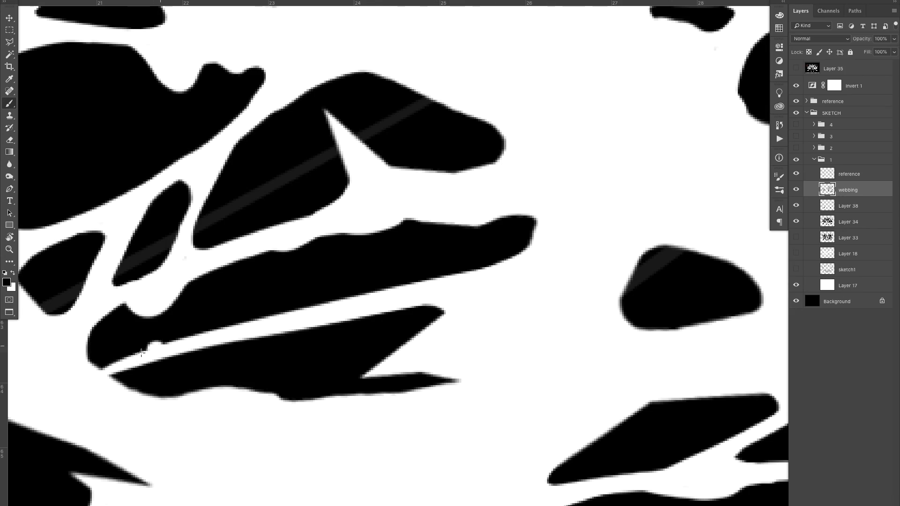
drag(141, 353, 84, 362)
drag(118, 395, 147, 361)
Step: Round the pointed hole ends where the two diverging strands meet the stem of the lower-left letter
key(z)
drag(176, 346, 103, 375)
mouse_move(227, 325)
mouse_down()
mouse_move(229, 284)
mouse_move(202, 285)
mouse_up()
drag(117, 320, 319, 282)
drag(249, 294, 270, 292)
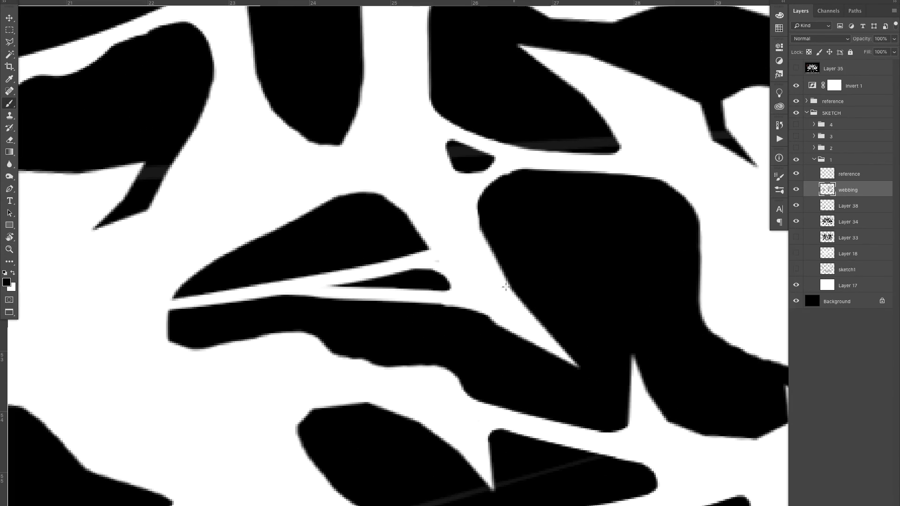
drag(191, 285, 173, 298)
key(z)
mouse_move(191, 300)
mouse_down()
mouse_move(114, 342)
mouse_move(155, 341)
mouse_up()
key(r)
drag(446, 164, 539, 253)
key(z)
drag(422, 263, 370, 266)
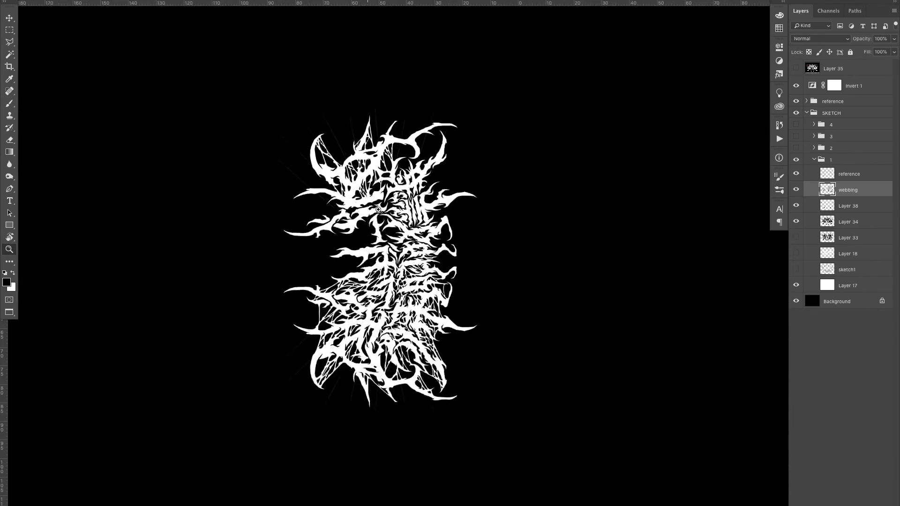
Step: Reset the canvas rotation and check the whole logo with the reference layer inside group 1 hidden
key(r)
key(Escape)
key(z)
drag(375, 319, 237, 256)
click(796, 174)
drag(450, 251, 427, 260)
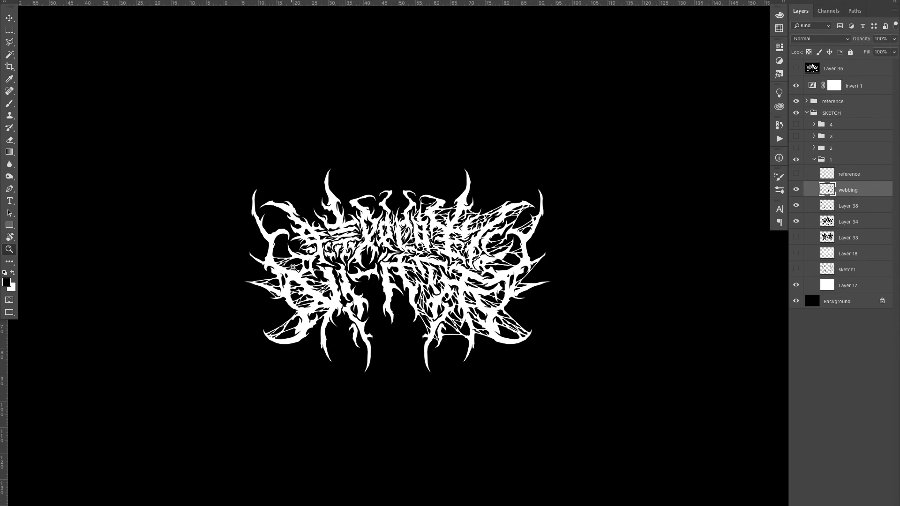
Step: Paint a horizontal strand through the wide dark gap in the left lettering and round its junctions
drag(293, 268, 338, 241)
key(b)
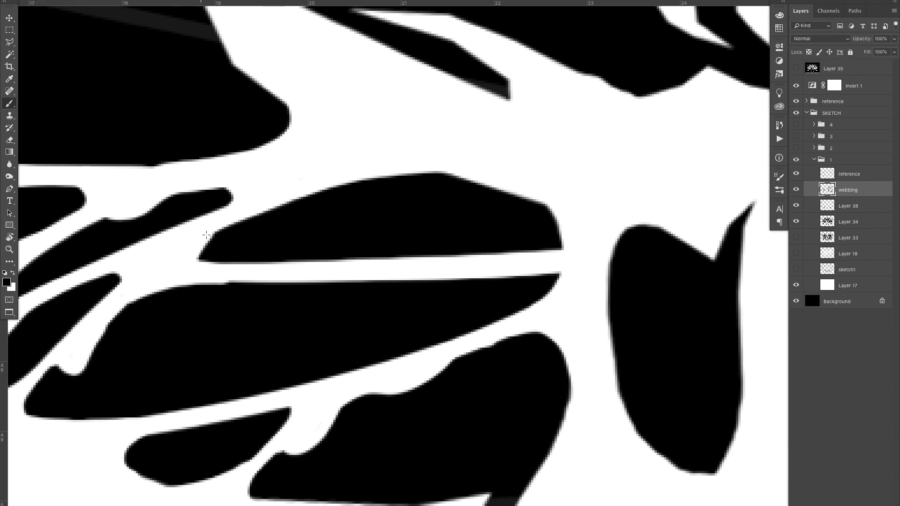
key(z)
drag(565, 192, 502, 235)
drag(615, 267, 637, 270)
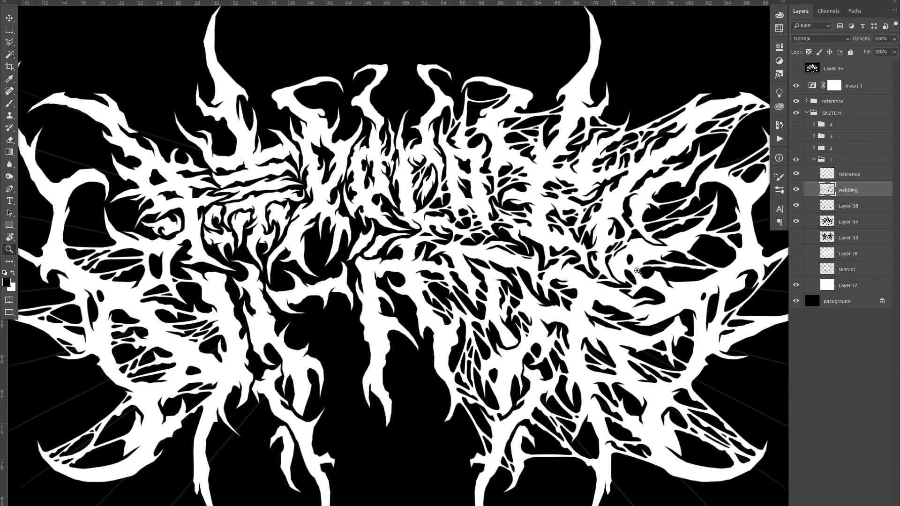
Step: Paint a strand with diagonal branches across the large opening inside the curled letter on the logo's left half
mouse_move(509, 344)
mouse_down()
mouse_move(549, 389)
mouse_move(591, 411)
mouse_up()
drag(173, 289, 225, 286)
key(r)
mouse_move(282, 187)
mouse_down()
mouse_move(373, 182)
mouse_move(354, 246)
mouse_up()
key(b)
drag(272, 153, 248, 412)
key(ctrl+z)
drag(414, 146, 270, 393)
drag(466, 169, 335, 288)
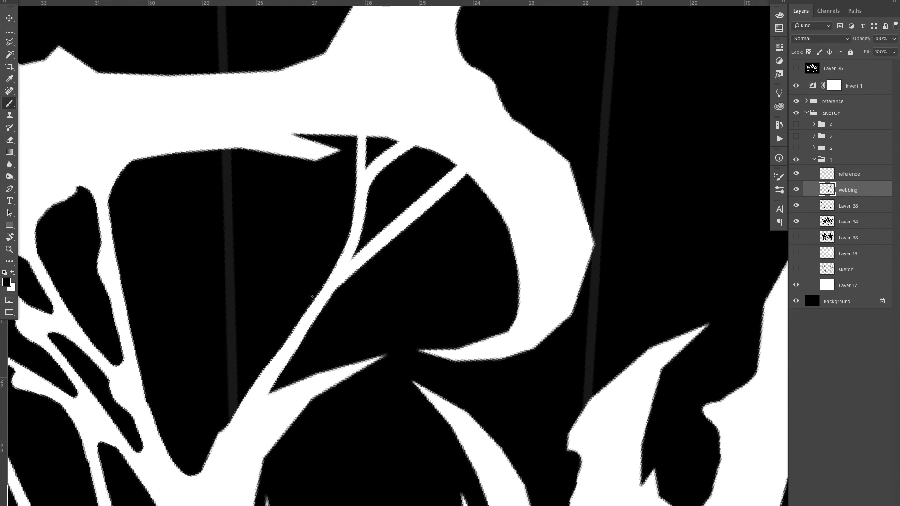
Step: Add a second long diagonal strand across the curled letter's opening, with a short branch reaching the letter's upper bar
drag(358, 183, 165, 419)
key(ctrl+z)
drag(324, 209, 164, 445)
key(ctrl+z)
drag(398, 145, 160, 438)
key(z)
drag(246, 306, 280, 188)
key(b)
drag(272, 262, 269, 115)
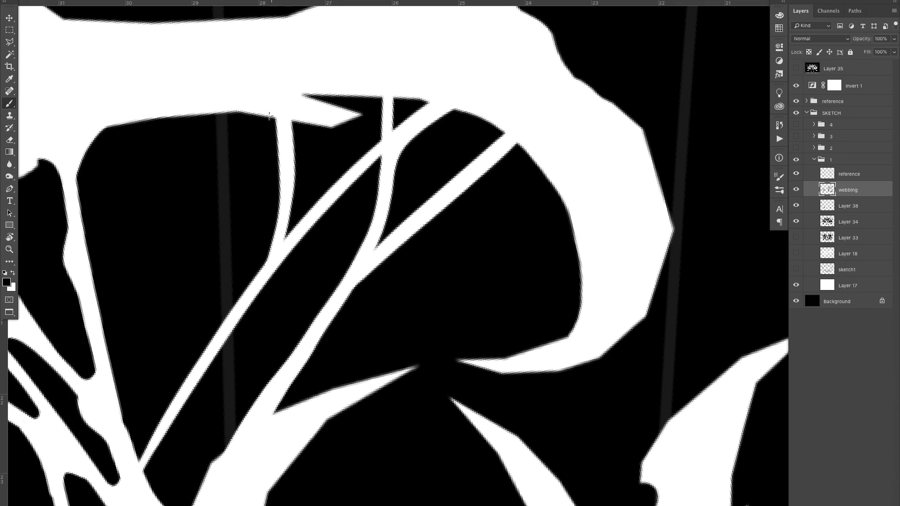
Step: Round the corners of the holes where the new strands meet each other and the curled letter's edge
drag(156, 434, 153, 494)
mouse_move(249, 337)
mouse_down()
mouse_move(183, 412)
mouse_move(190, 408)
mouse_up()
drag(316, 219, 325, 174)
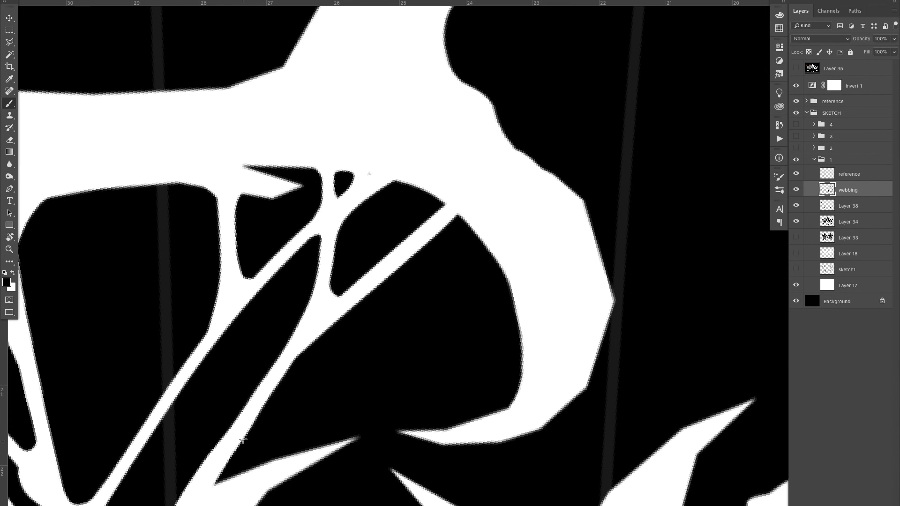
drag(399, 263, 486, 249)
Step: Thicken the lower part of the long diagonal strand with uneven, organic bumps and check the whole logo
key(z)
drag(460, 187, 375, 192)
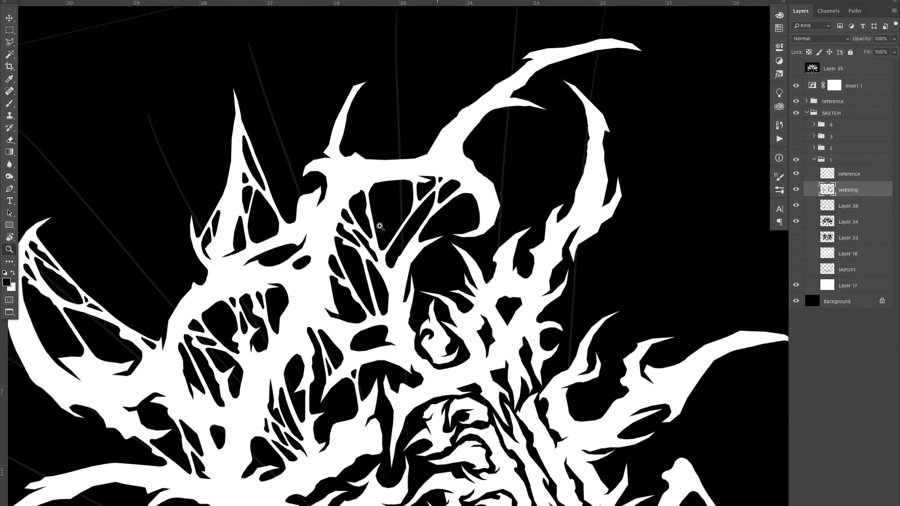
key(c)
key(b)
mouse_move(204, 263)
mouse_down()
mouse_move(328, 264)
mouse_move(415, 382)
mouse_up()
mouse_move(440, 415)
mouse_down()
mouse_move(347, 319)
mouse_move(522, 371)
mouse_up()
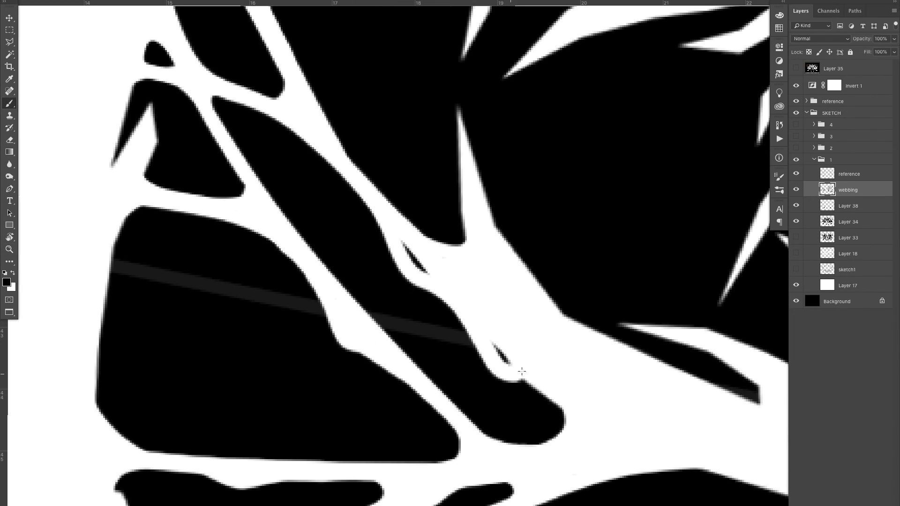
drag(323, 153, 281, 124)
key(z)
drag(369, 162, 302, 204)
drag(492, 207, 291, 224)
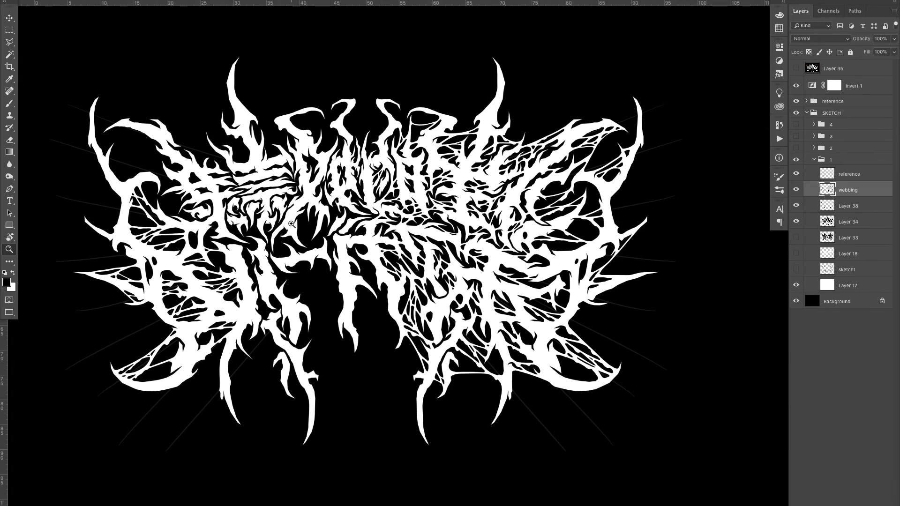
Step: Paint a curved strand bridging the outer left spike and the letter's stem, and round the gap beneath it
drag(73, 216, 235, 218)
key(b)
drag(364, 348, 684, 291)
key(ctrl+z)
drag(309, 330, 692, 297)
drag(520, 309, 347, 260)
drag(225, 331, 227, 315)
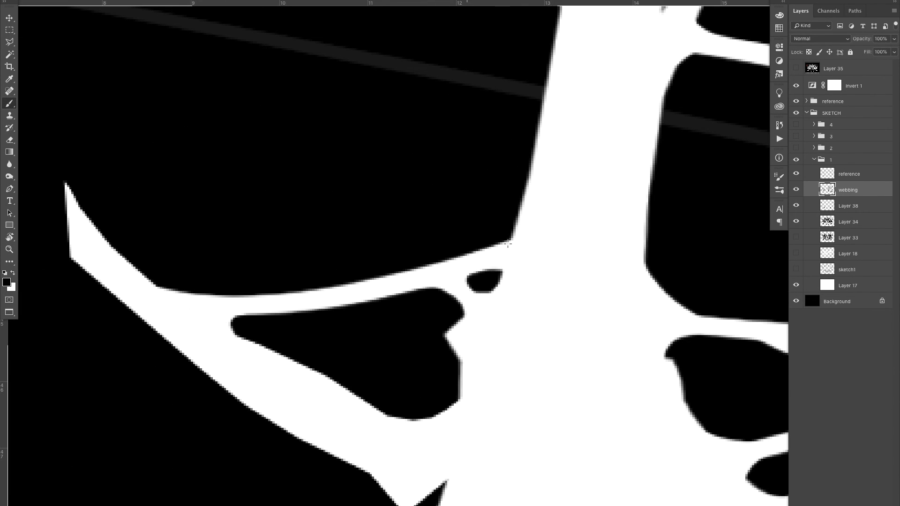
key(z)
drag(508, 243, 331, 236)
drag(206, 203, 324, 206)
Step: Paint a long strand with two side branches across the dark gap below the curled letter's hook
key(r)
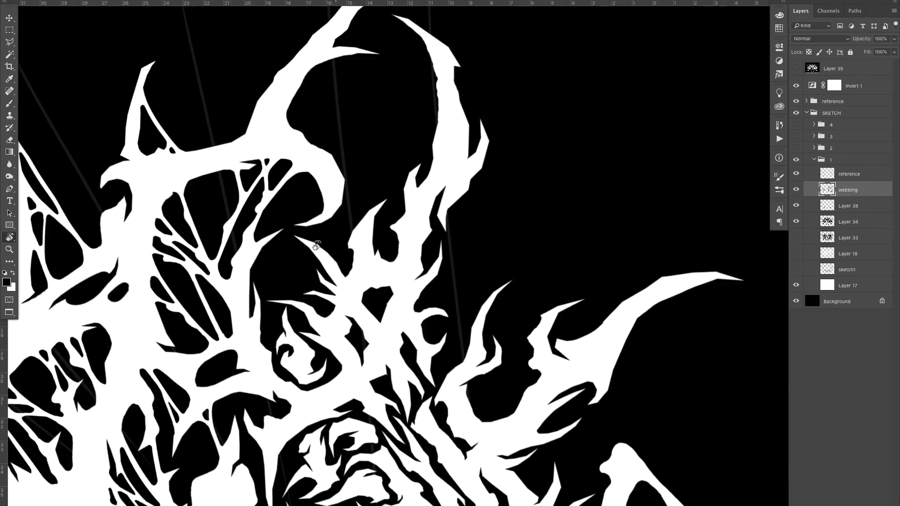
key(z)
drag(192, 300, 263, 300)
key(b)
drag(199, 187, 271, 289)
key(ctrl+z)
drag(249, 163, 292, 415)
drag(281, 353, 374, 229)
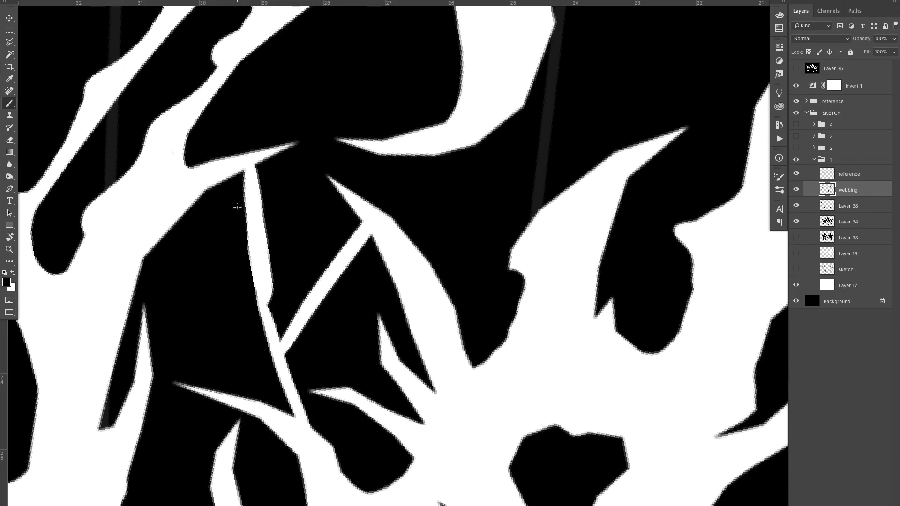
drag(178, 215, 260, 305)
Step: Round the hole corners and thicken the junctions where the branching strands meet below the hook
key(z)
drag(215, 231, 255, 224)
key(b)
drag(180, 227, 210, 225)
drag(224, 181, 214, 221)
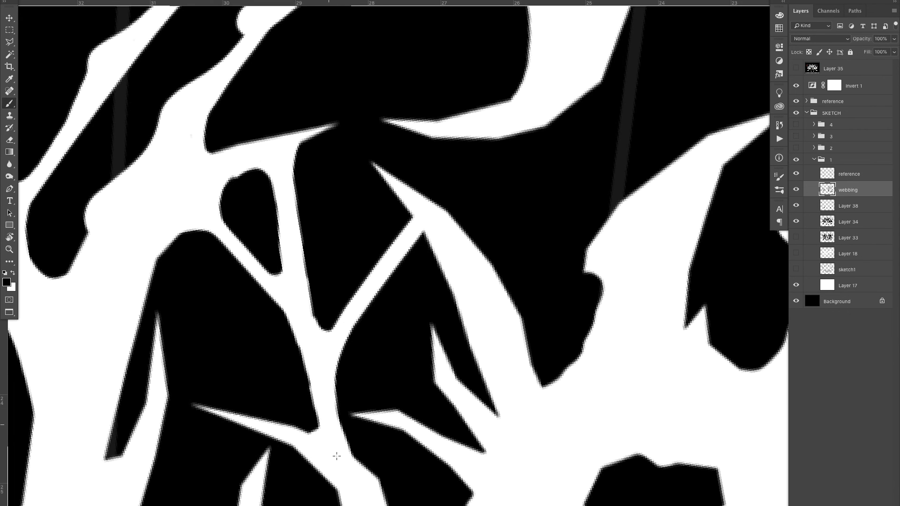
drag(412, 251, 453, 290)
Step: Extend the small spike above the branching strands into a thicker, curved tip
key(z)
drag(476, 289, 462, 289)
key(b)
drag(335, 173, 387, 126)
key(ctrl+z)
drag(335, 170, 387, 125)
drag(386, 126, 262, 178)
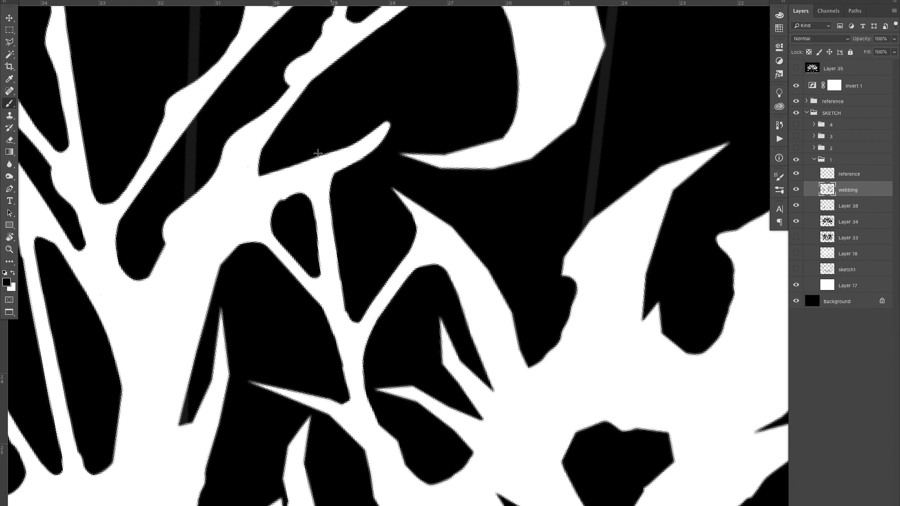
key(z)
drag(405, 118, 347, 122)
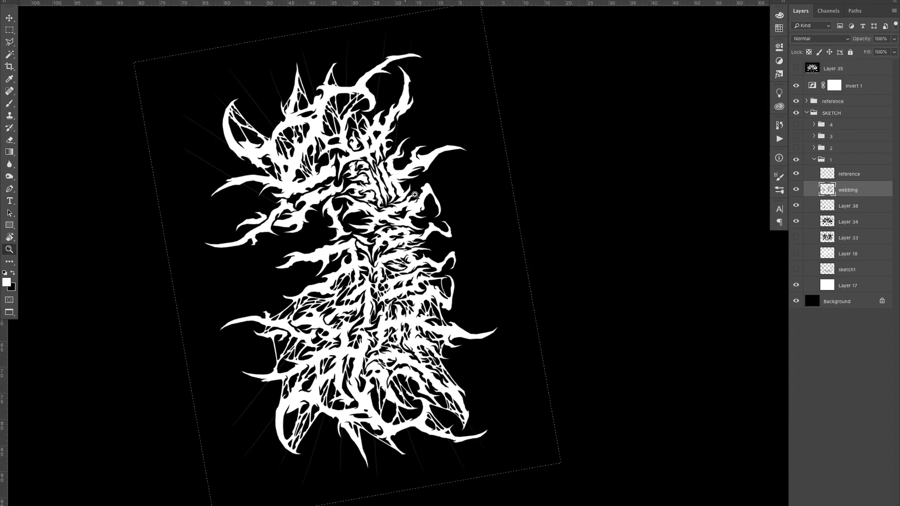
Step: Paint a thin strand across the neighbouring gap beside the branching webbing and merge it with the small spikes
key(r)
drag(412, 155, 309, 244)
key(z)
drag(347, 361, 405, 361)
key(x)
drag(319, 333, 462, 277)
drag(391, 209, 501, 173)
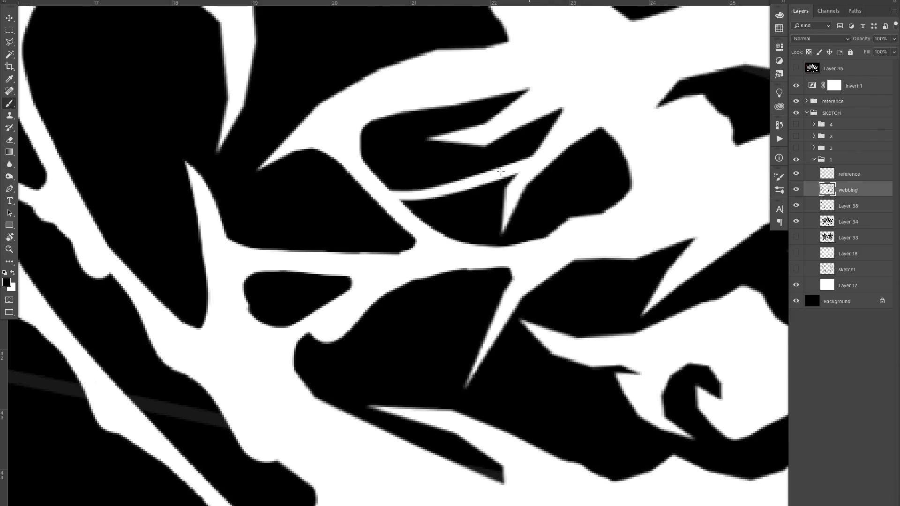
drag(412, 214, 519, 171)
key(z)
drag(462, 215, 391, 223)
drag(428, 305, 398, 305)
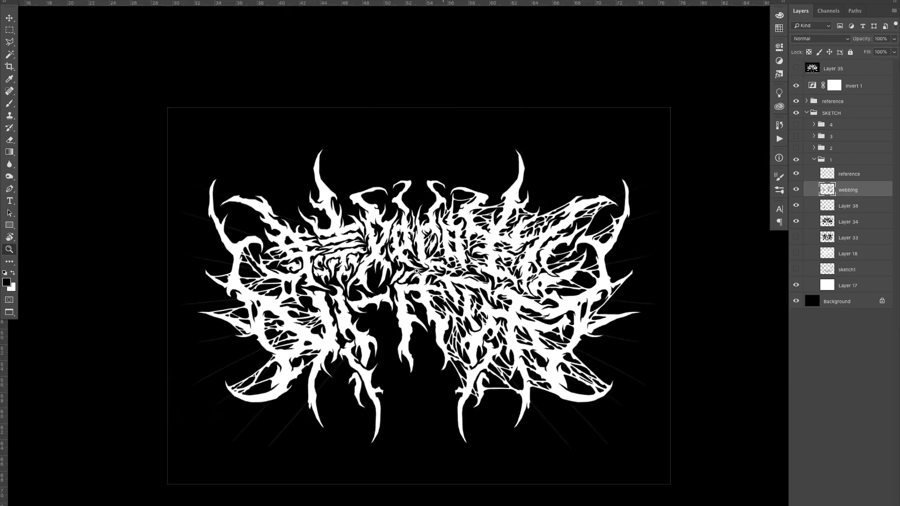
Step: Cut a thin, curved point into the inner end of the long horizontal hole in the left lettering
drag(450, 286, 478, 286)
drag(355, 272, 334, 272)
drag(183, 271, 244, 270)
drag(398, 259, 431, 259)
key(b)
drag(614, 316, 634, 257)
key(z)
drag(610, 218, 570, 218)
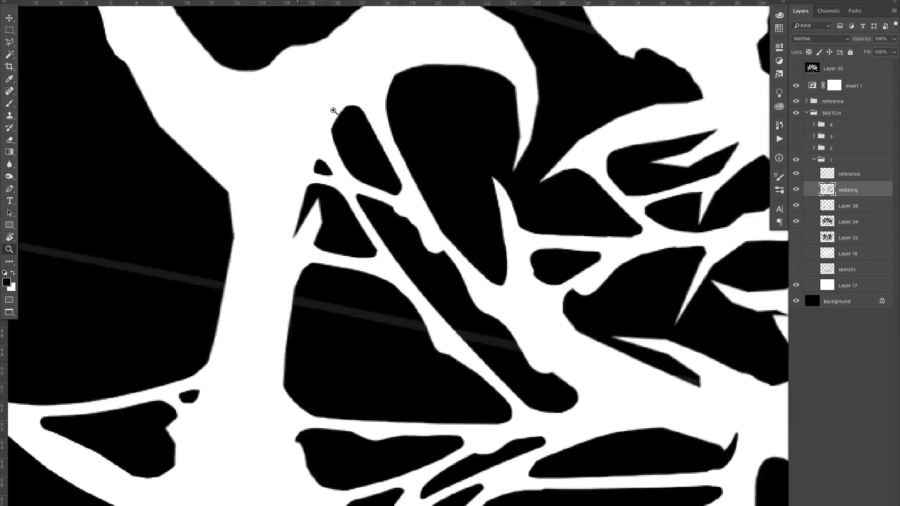
Step: Cut a tapering, curved tail into the end of the narrow hole in the curled letter's webbing
key(b)
mouse_move(299, 215)
mouse_down()
mouse_move(313, 228)
mouse_move(173, 230)
mouse_up()
key(x)
key(z)
key(b)
mouse_move(145, 301)
mouse_down()
mouse_move(184, 301)
mouse_move(175, 287)
mouse_up()
Step: Paint a diagonal strand through the dark gap below the branching webbing and round the hole ends beside it
key(z)
drag(450, 278, 474, 277)
drag(189, 253, 258, 231)
key(b)
mouse_move(412, 163)
mouse_down()
mouse_move(132, 321)
mouse_move(383, 200)
mouse_up()
key(ctrl+z)
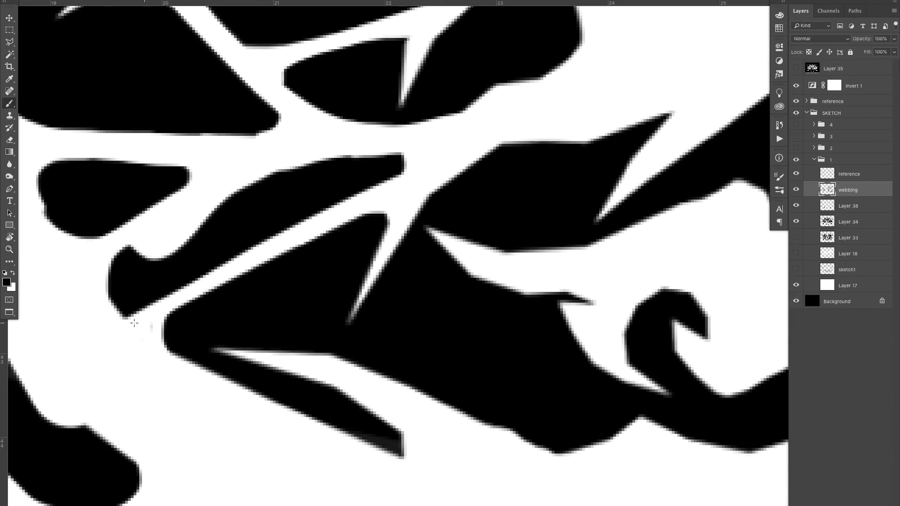
key(z)
drag(225, 281, 171, 282)
Step: Paint a strand across the opening inside the curled letter's hook and round the corners of the two resulting holes
key(r)
mouse_move(281, 263)
mouse_down()
mouse_move(300, 225)
mouse_move(357, 188)
mouse_move(363, 199)
mouse_up()
key(z)
key(b)
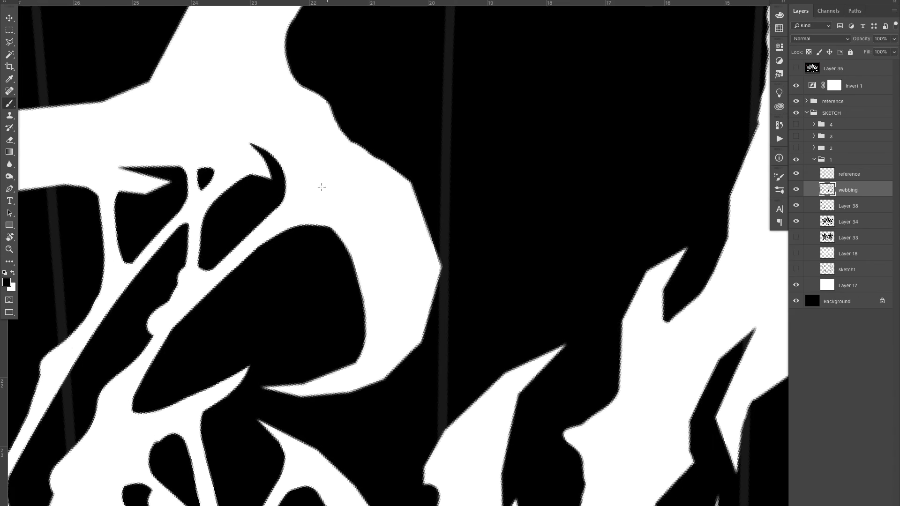
scroll(329, 378, down, 4)
scroll(328, 379, right, 2)
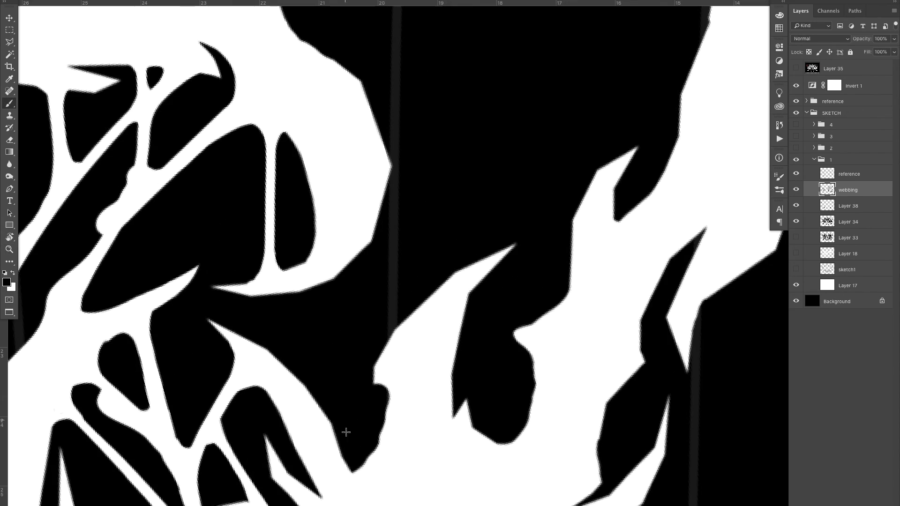
key(z)
drag(316, 273, 263, 274)
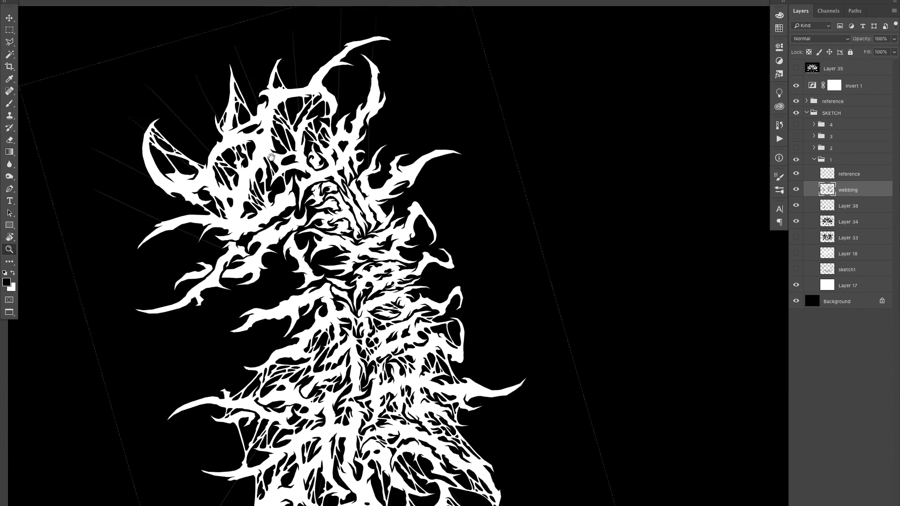
Step: Paint a long diagonal strand with a forked side branch across the concave gap behind the curled letter's hook
drag(290, 188, 282, 321)
key(r)
key(z)
drag(441, 263, 484, 231)
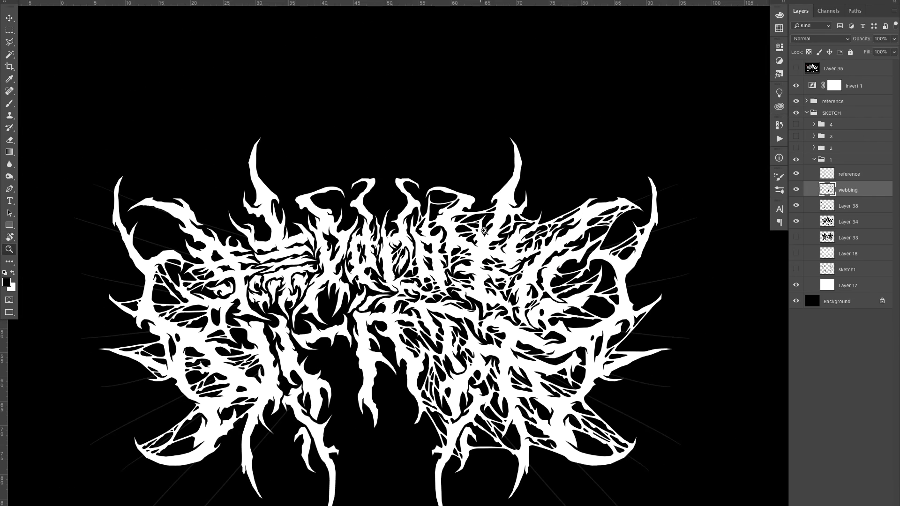
drag(180, 239, 151, 235)
key(r)
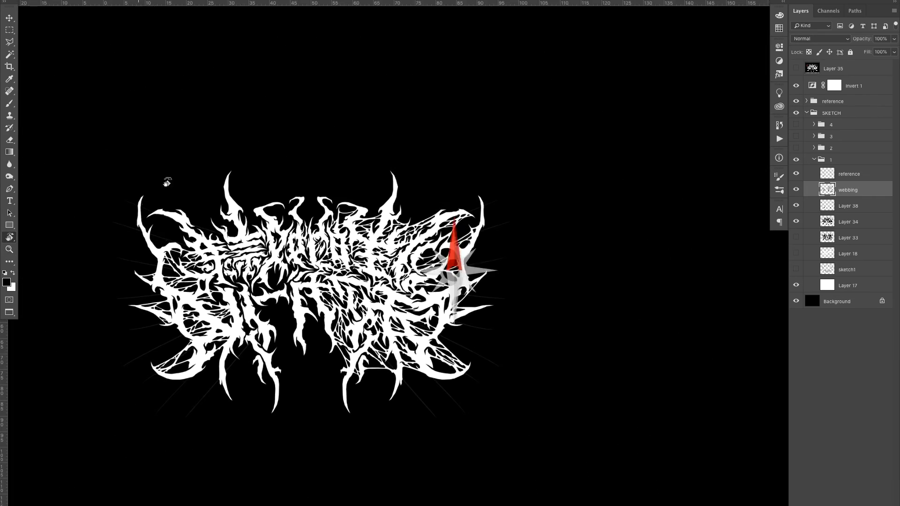
drag(167, 182, 479, 117)
key(z)
drag(403, 122, 478, 115)
key(b)
drag(334, 121, 324, 286)
drag(328, 169, 237, 309)
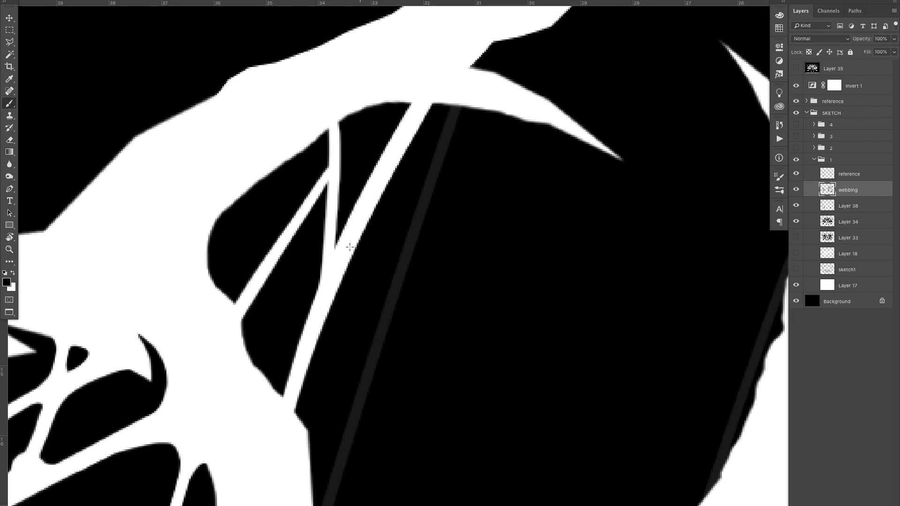
drag(492, 114, 319, 343)
key(ctrl+z)
drag(509, 111, 315, 346)
key(ctrl+z)
Step: Paint a long curved strand from the spike's underside down alongside the branching strands and soften the upper hole corners
drag(518, 113, 309, 499)
key(z)
mouse_move(449, 187)
mouse_down()
mouse_move(398, 201)
mouse_move(476, 175)
mouse_up()
key(b)
drag(402, 95, 384, 113)
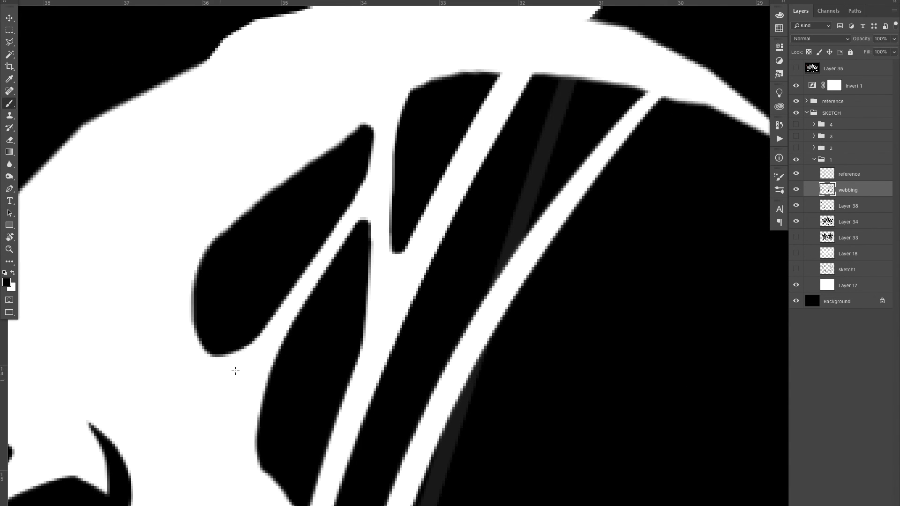
Step: Round the lower ends of the holes between the branching strands and the new long strand
drag(375, 225, 282, 319)
drag(375, 165, 388, 199)
mouse_move(415, 209)
mouse_down()
mouse_move(474, 170)
mouse_move(510, 241)
mouse_up()
drag(521, 249, 626, 204)
drag(328, 422, 382, 203)
drag(248, 382, 308, 316)
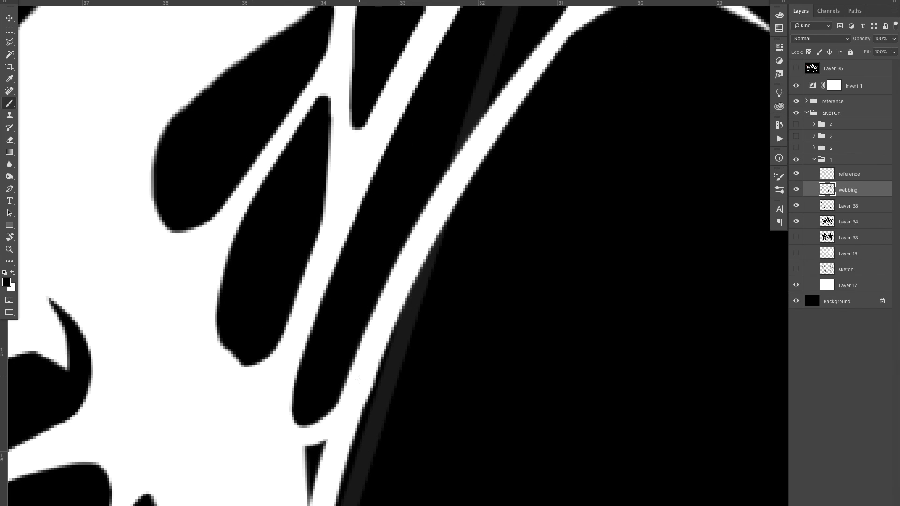
drag(319, 448, 309, 499)
key(z)
mouse_move(304, 483)
mouse_down()
mouse_move(360, 314)
mouse_move(300, 291)
mouse_move(295, 272)
mouse_move(395, 350)
mouse_up()
key(Escape)
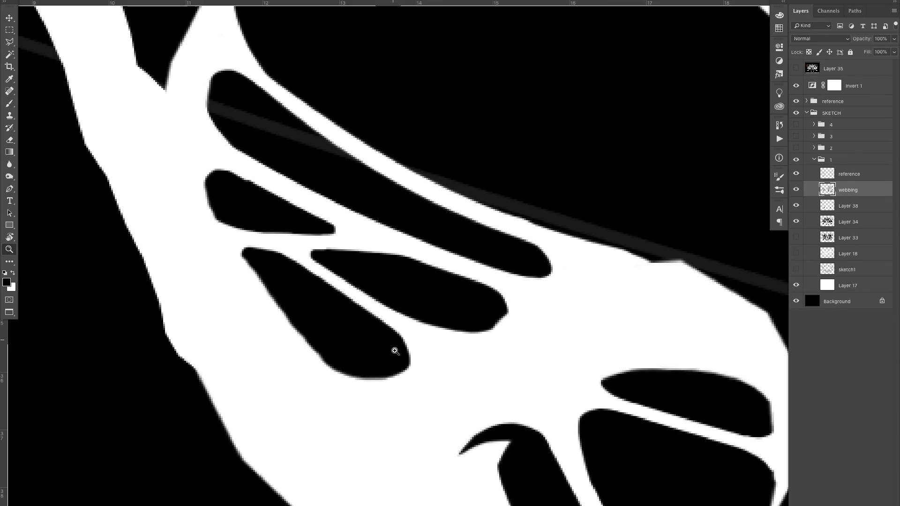
Step: Cut a thin, curved tail into the outer end of the small hole between the branching strands
drag(529, 317, 552, 313)
key(b)
key(x)
drag(499, 341, 565, 317)
key(z)
drag(422, 330, 384, 300)
drag(275, 227, 324, 230)
key(b)
key(x)
drag(303, 258, 250, 385)
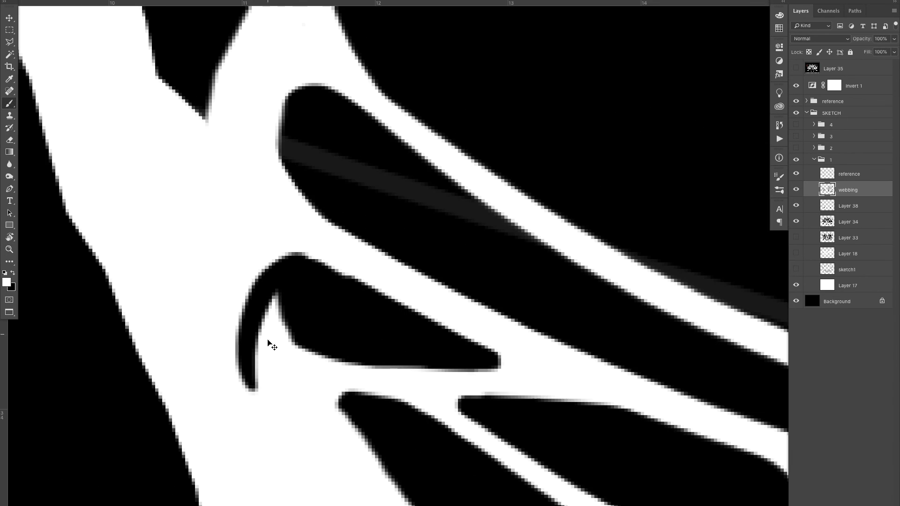
key(x)
Step: Paint a slightly curved strand across the concave gap in the letter's side and round the corners where it joins
drag(405, 238, 328, 230)
mouse_move(206, 178)
mouse_down()
mouse_move(180, 172)
mouse_move(182, 195)
mouse_move(227, 202)
mouse_move(275, 277)
mouse_up()
key(b)
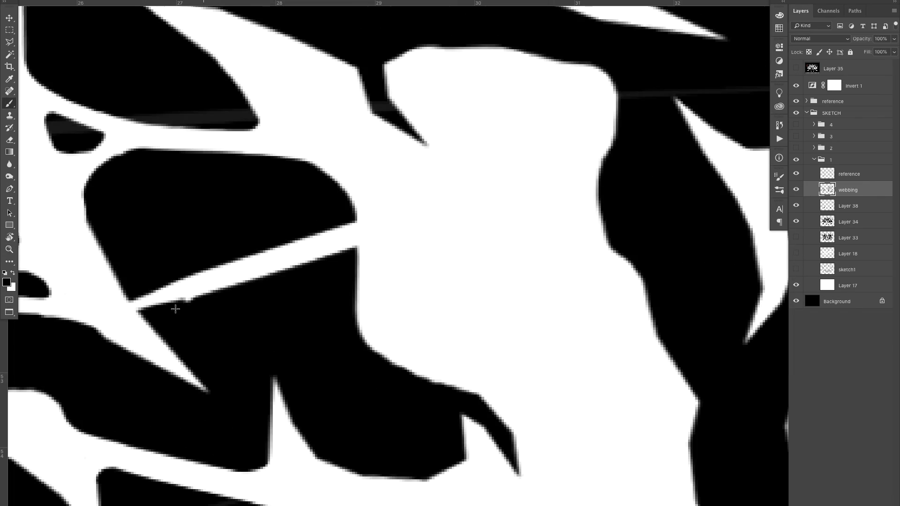
drag(331, 237, 357, 185)
drag(307, 160, 200, 276)
key(z)
mouse_move(347, 254)
mouse_down()
mouse_move(277, 244)
mouse_move(412, 262)
mouse_up()
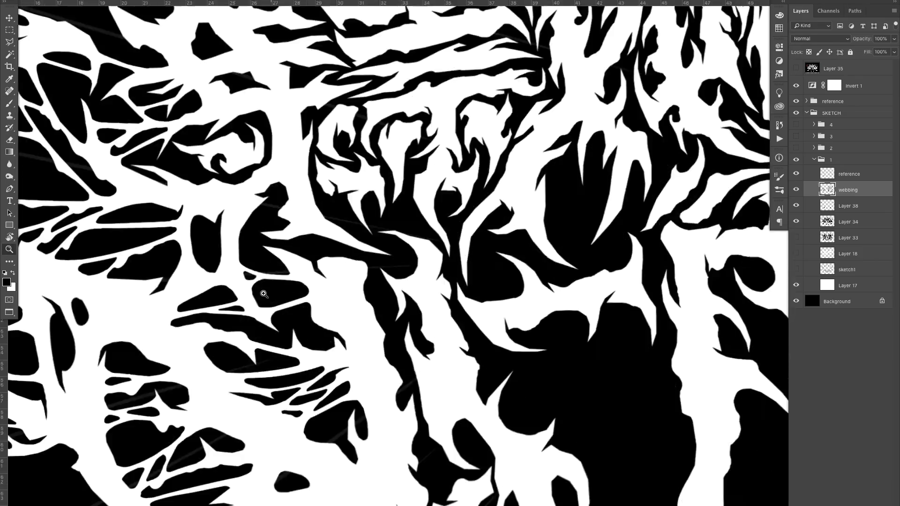
Step: Examine the whole logo for gaps in the left half that still lack webbing
drag(261, 292, 338, 282)
drag(384, 263, 398, 263)
key(b)
key(z)
drag(461, 201, 370, 206)
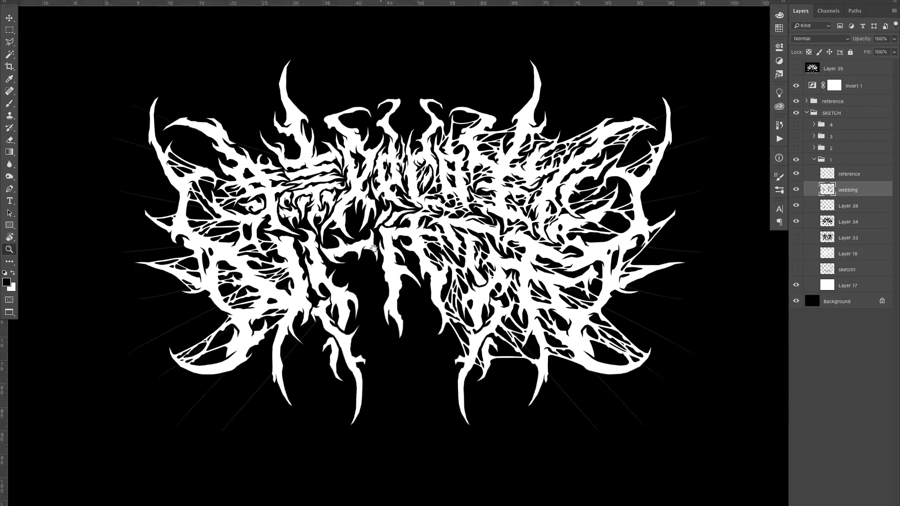
drag(338, 258, 390, 263)
drag(155, 127, 172, 171)
drag(121, 161, 162, 173)
mouse_move(190, 187)
mouse_down()
mouse_move(202, 226)
mouse_move(145, 230)
mouse_up()
Step: Paint a long strand down the inner side of the hooked upper-left spike, with short branches tying it to the spike
key(r)
drag(525, 187, 436, 267)
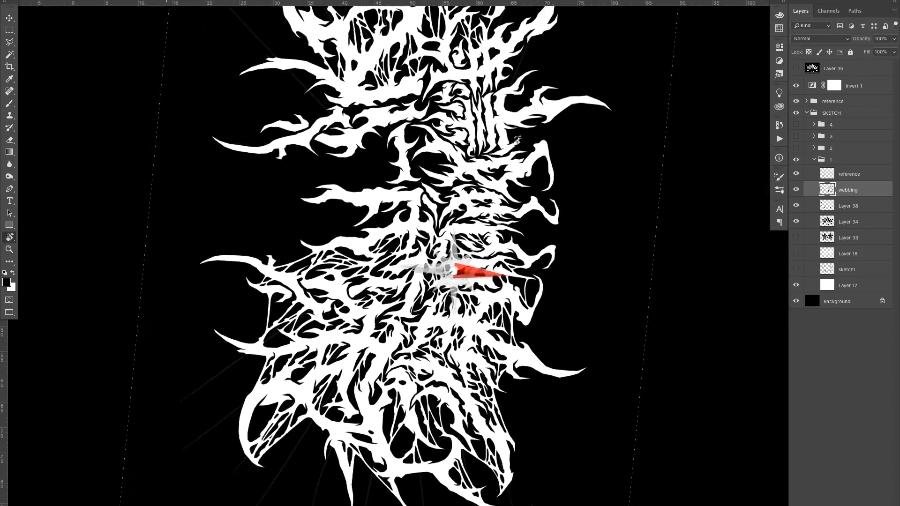
mouse_move(366, 263)
mouse_down()
mouse_move(418, 80)
mouse_move(446, 85)
mouse_up()
key(b)
drag(409, 116, 384, 441)
drag(401, 149, 422, 154)
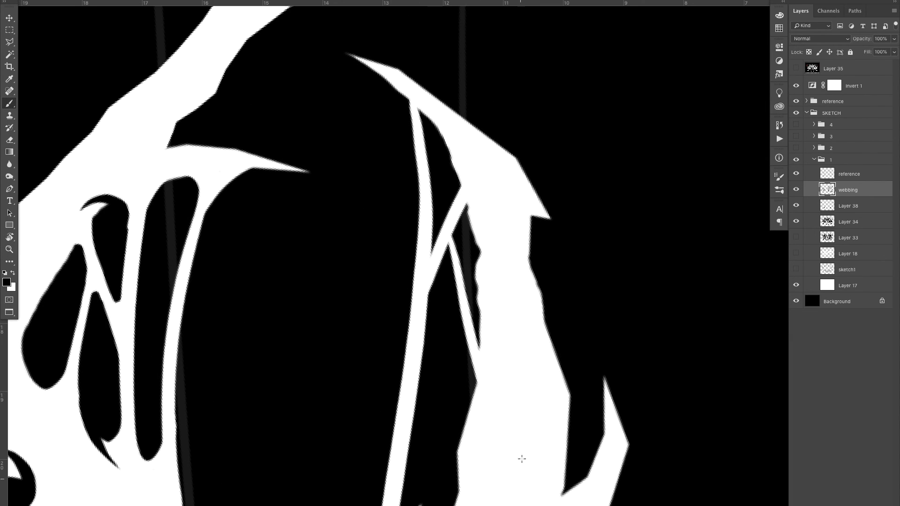
drag(521, 459, 514, 373)
drag(453, 214, 404, 335)
drag(424, 187, 409, 258)
Step: Round the corners of the narrow holes between the hooked spike and its branching strands
key(z)
mouse_move(409, 129)
mouse_down()
mouse_move(478, 169)
mouse_move(525, 174)
mouse_up()
key(b)
drag(355, 45, 385, 128)
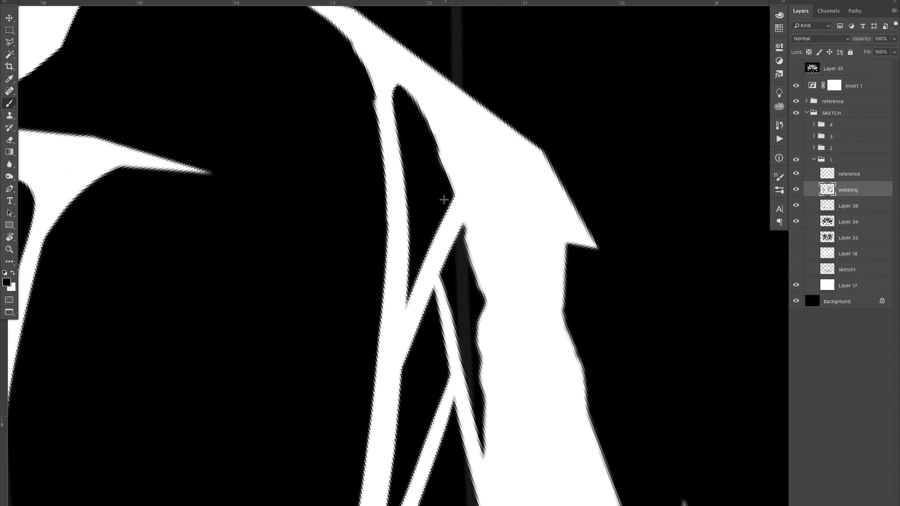
click(464, 229)
click(433, 292)
mouse_move(444, 393)
mouse_down()
mouse_move(413, 264)
mouse_move(438, 194)
mouse_up()
mouse_move(375, 309)
mouse_down()
mouse_move(364, 338)
mouse_move(388, 220)
mouse_up()
mouse_move(368, 366)
mouse_down()
mouse_move(360, 402)
mouse_move(262, 398)
mouse_up()
key(z)
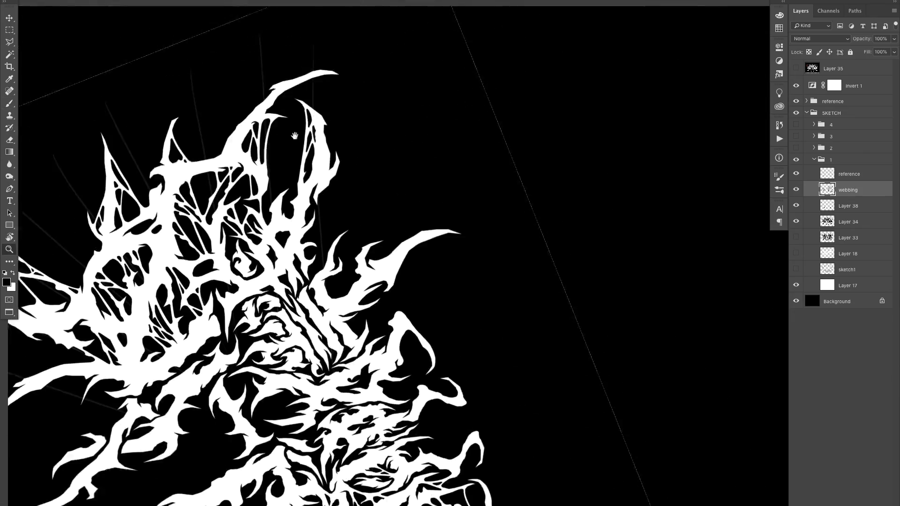
Step: Paint a long curved strand across the large opening between the two upper-left spikes, with a branch running down to the lower spike
key(Escape)
drag(422, 282, 362, 235)
mouse_move(220, 207)
mouse_down()
mouse_move(255, 206)
mouse_move(403, 122)
mouse_up()
key(r)
key(z)
drag(286, 232, 321, 231)
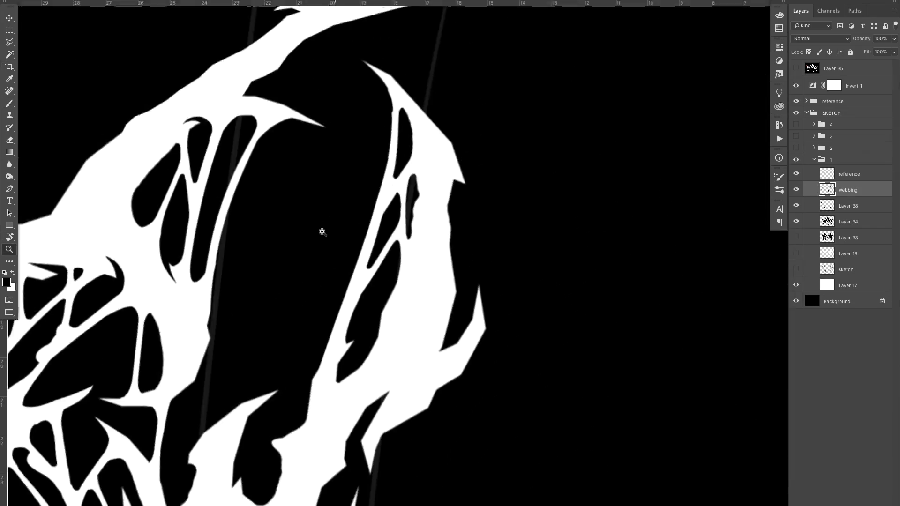
key(b)
drag(186, 369, 412, 163)
drag(230, 432, 328, 247)
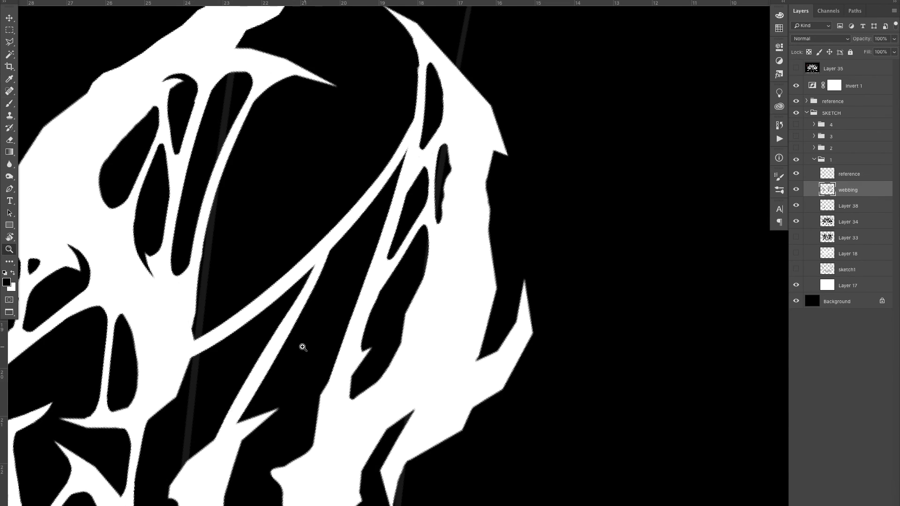
Step: Round the fork and the joints where the large opening's strands meet the surrounding shapes
drag(303, 347, 253, 347)
key(r)
mouse_move(351, 195)
mouse_down()
mouse_move(337, 207)
mouse_move(382, 207)
mouse_up()
key(z)
key(b)
drag(418, 89, 393, 266)
mouse_move(368, 298)
mouse_down()
mouse_move(367, 281)
mouse_move(467, 59)
mouse_up()
mouse_move(345, 275)
mouse_down()
mouse_move(353, 311)
mouse_move(364, 254)
mouse_up()
drag(372, 288, 475, 78)
drag(358, 375, 378, 333)
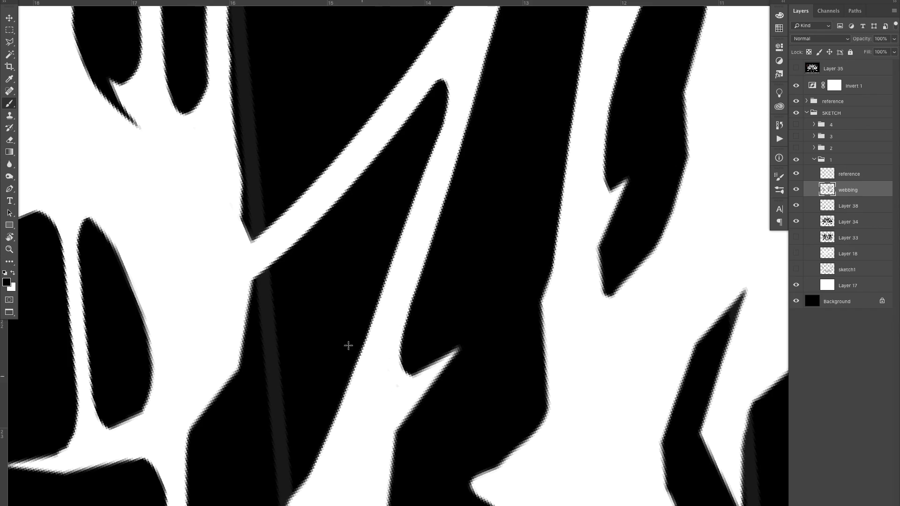
drag(245, 327, 317, 218)
drag(282, 245, 224, 342)
Step: Check the webbing across the logo with the reference layer hidden and shown again
key(z)
mouse_move(189, 296)
mouse_down()
mouse_move(235, 313)
mouse_move(201, 314)
mouse_up()
drag(315, 269, 347, 180)
key(c)
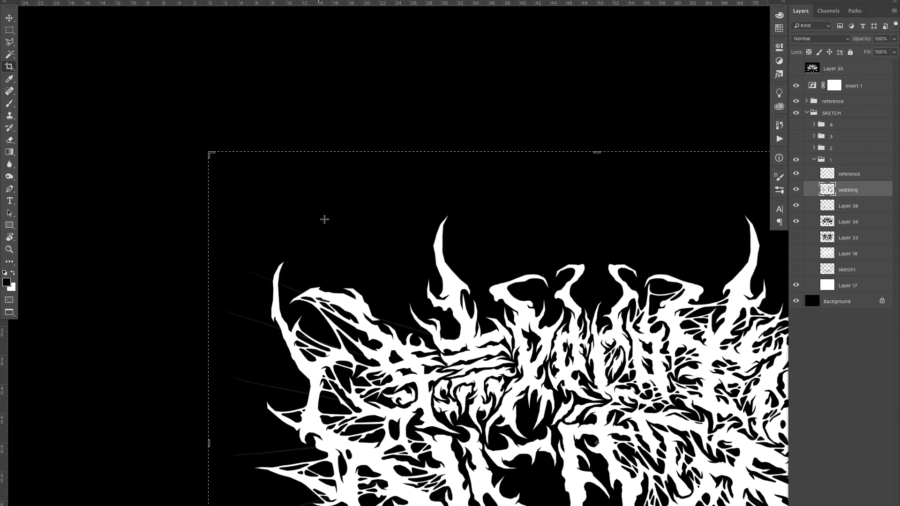
key(z)
drag(325, 219, 307, 221)
drag(469, 367, 300, 233)
click(797, 174)
drag(300, 197, 316, 188)
click(796, 174)
drag(225, 175, 248, 175)
Step: Paint a long diagonal strand from the hooked spike's lower edge to the curved spike beyond, with a side branch to the small hook
key(r)
mouse_move(289, 176)
mouse_down()
mouse_move(503, 69)
mouse_move(529, 134)
mouse_up()
key(z)
drag(506, 134, 539, 110)
mouse_move(422, 117)
mouse_down()
mouse_move(316, 364)
mouse_move(285, 470)
mouse_up()
key(super+z)
drag(331, 271, 354, 245)
drag(347, 285, 259, 356)
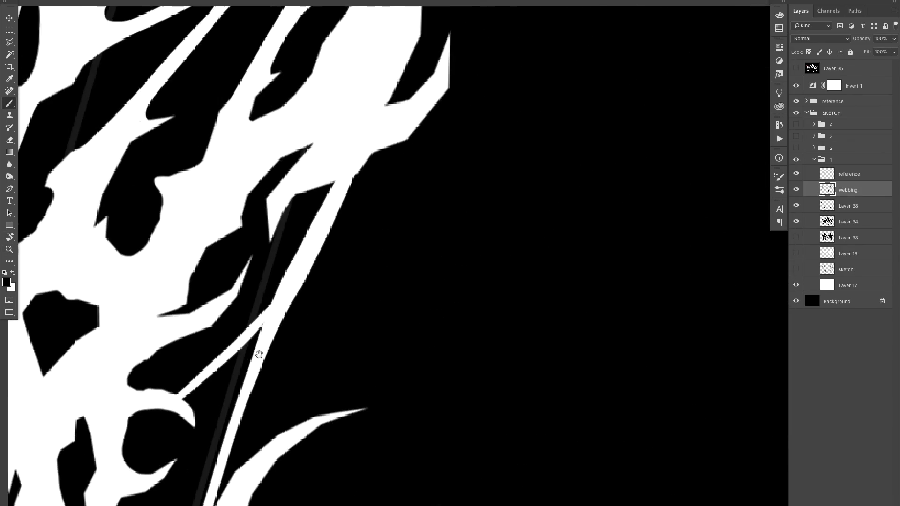
Step: Smooth the long diagonal strand's edges and round the corners at its fork and end joints
drag(338, 220, 285, 429)
key(super+z)
key(z)
mouse_move(275, 255)
mouse_down()
mouse_move(232, 256)
mouse_move(246, 229)
mouse_up()
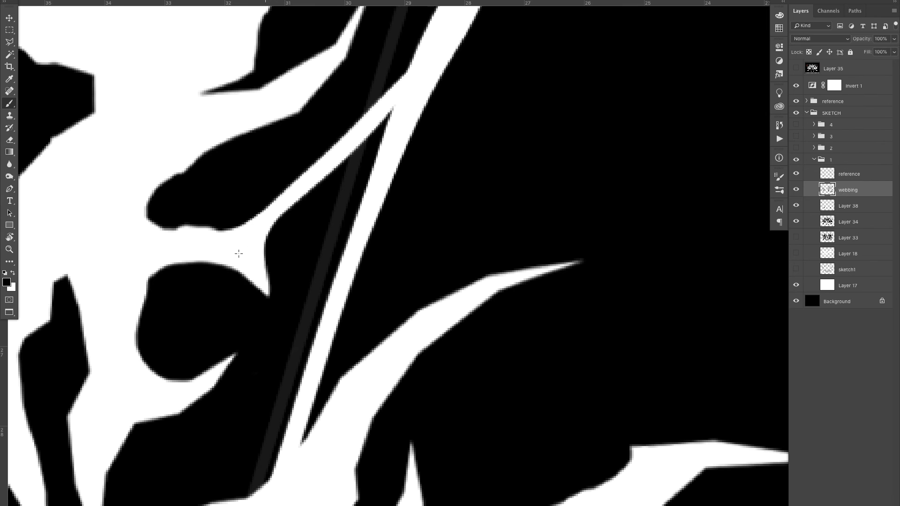
drag(315, 379, 306, 432)
drag(446, 110, 304, 421)
drag(437, 117, 413, 158)
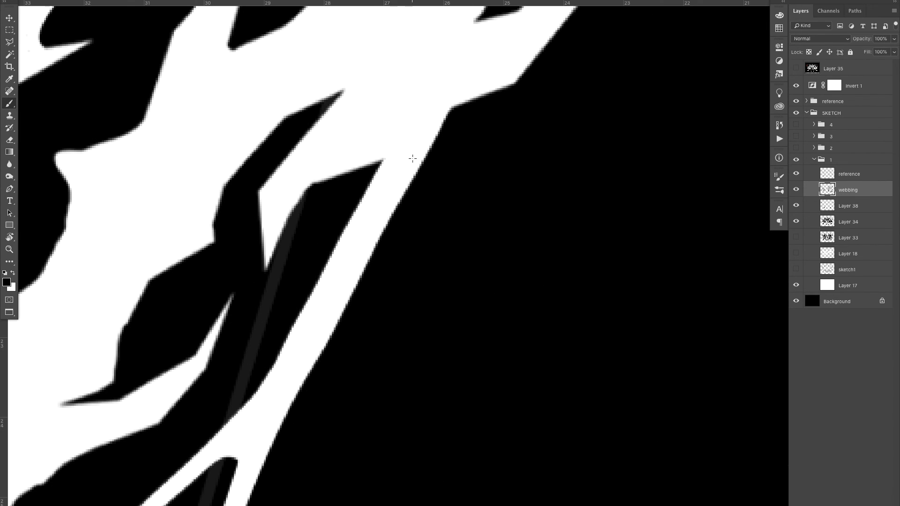
drag(353, 175, 353, 216)
Step: Paint thin strands across the openings around the small hooks beneath the long diagonal strand
key(z)
mouse_move(361, 230)
mouse_down()
mouse_move(300, 230)
mouse_move(358, 230)
mouse_up()
key(Escape)
key(z)
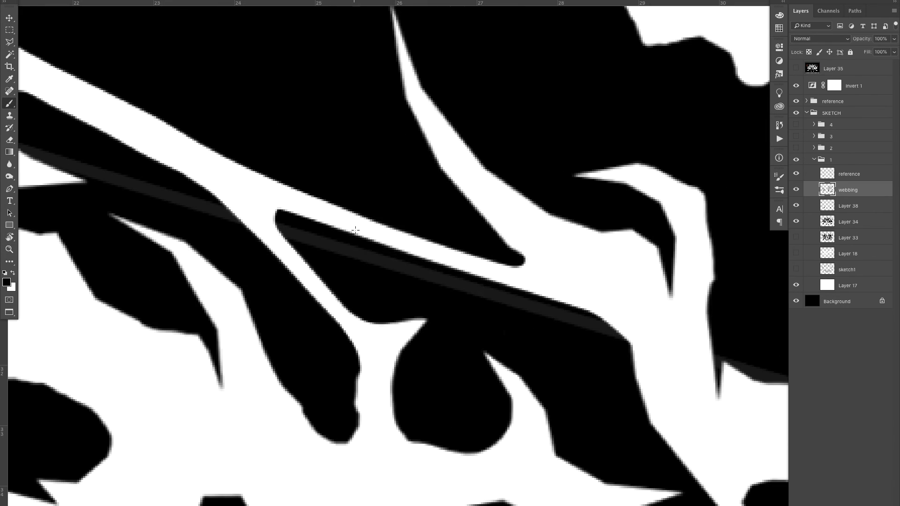
drag(419, 259, 608, 319)
drag(272, 253, 377, 387)
mouse_move(152, 239)
mouse_down()
mouse_move(251, 284)
mouse_move(229, 272)
mouse_up()
key(z)
drag(469, 291, 520, 291)
mouse_move(329, 288)
mouse_down()
mouse_move(434, 295)
mouse_move(448, 323)
mouse_up()
key(super+z)
Step: Round the corners of the separate holes formed around the small hooks beneath the long strand
drag(305, 277, 394, 346)
mouse_move(265, 327)
mouse_down()
mouse_move(391, 380)
mouse_move(328, 382)
mouse_up()
drag(413, 370, 492, 370)
key(b)
drag(202, 183, 132, 237)
drag(132, 236, 225, 283)
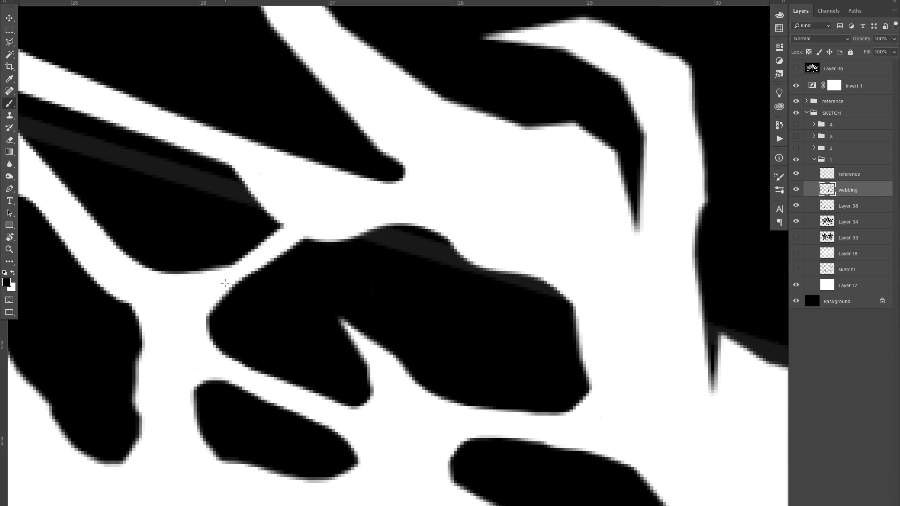
Step: Add two thin strands from the small hook's tip to the hole's upper edge and round the resulting holes
drag(389, 372, 275, 264)
drag(392, 365, 361, 233)
drag(250, 271, 279, 267)
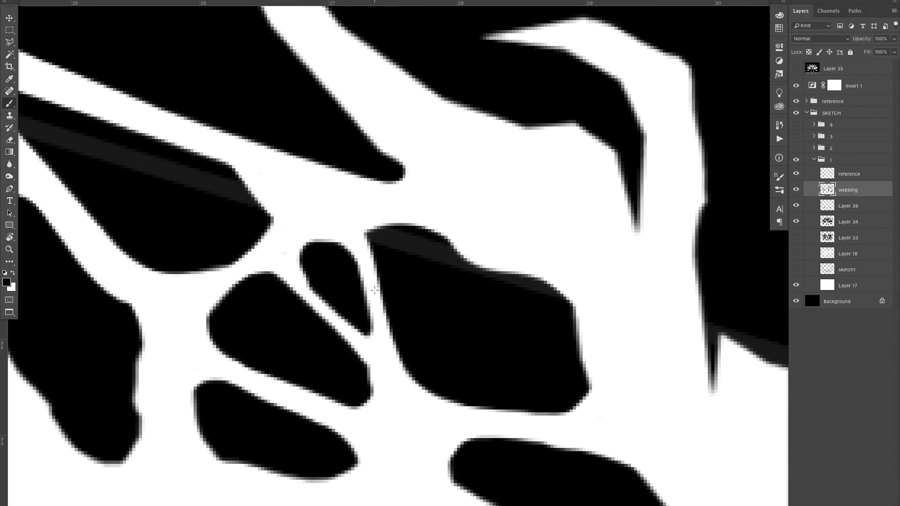
drag(375, 290, 391, 220)
Step: Paint a curved strand across the gap above the small curved spike and extend a thin horizontal strand beneath the notched edge
key(z)
mouse_move(416, 338)
mouse_down()
mouse_move(347, 338)
mouse_move(488, 331)
mouse_up()
key(b)
mouse_move(289, 346)
mouse_down()
mouse_move(342, 390)
mouse_move(347, 311)
mouse_up()
key(z)
mouse_move(324, 206)
mouse_down()
mouse_move(230, 187)
mouse_move(394, 199)
mouse_up()
key(b)
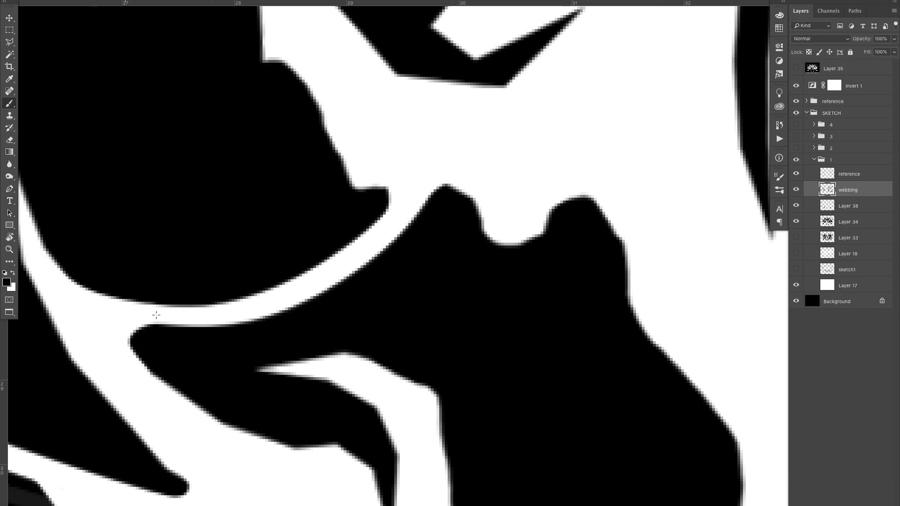
drag(344, 282, 619, 292)
key(z)
drag(473, 303, 398, 300)
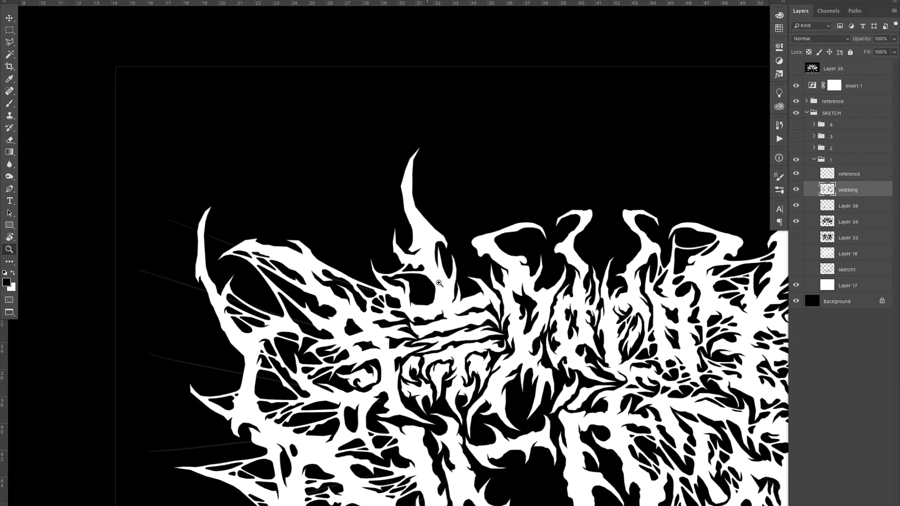
Step: Paint a diagonal strand with two side branches across the opening beside the small curved spike
drag(506, 328, 601, 331)
drag(267, 274, 458, 388)
key(b)
drag(279, 399, 437, 287)
key(z)
drag(367, 319, 396, 320)
key(b)
drag(255, 345, 446, 242)
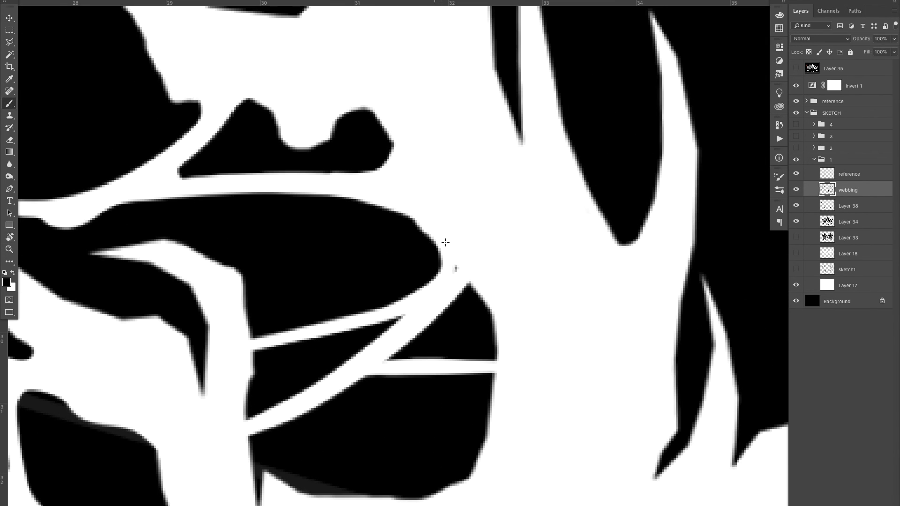
Step: Round the corners of the holes between the diagonal strand and its side branches
drag(384, 365, 287, 407)
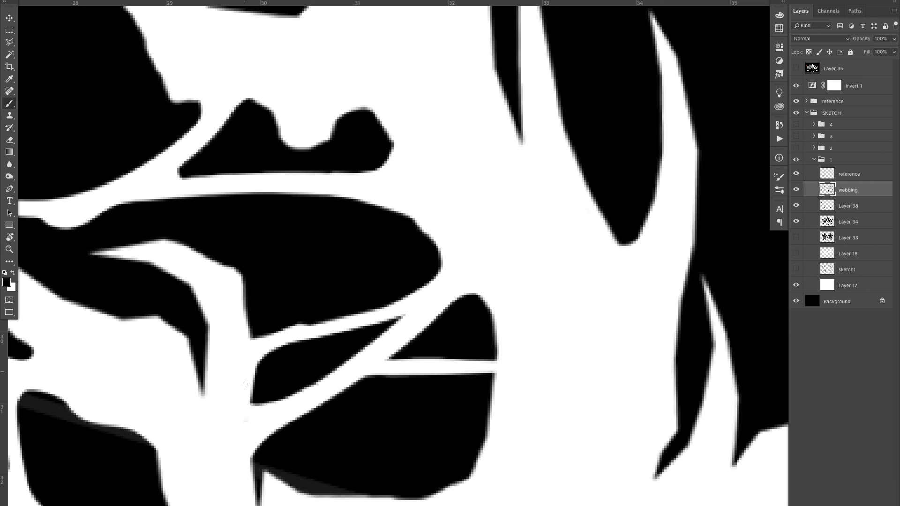
drag(452, 371, 502, 361)
key(z)
drag(502, 360, 422, 358)
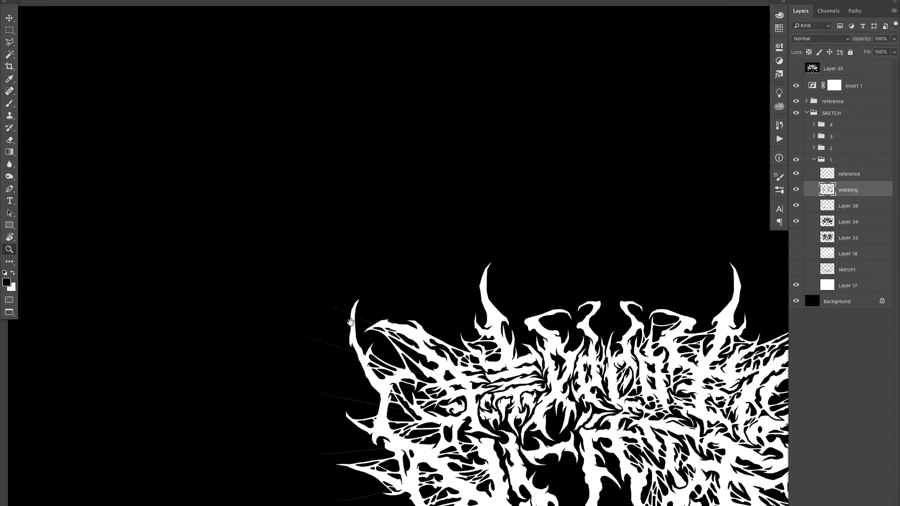
Step: Paint a small oval dab in the open gap beneath the long pointed shape
drag(570, 329, 350, 194)
key(b)
mouse_move(221, 285)
mouse_down()
mouse_move(300, 286)
mouse_move(392, 326)
mouse_up()
drag(243, 340, 293, 312)
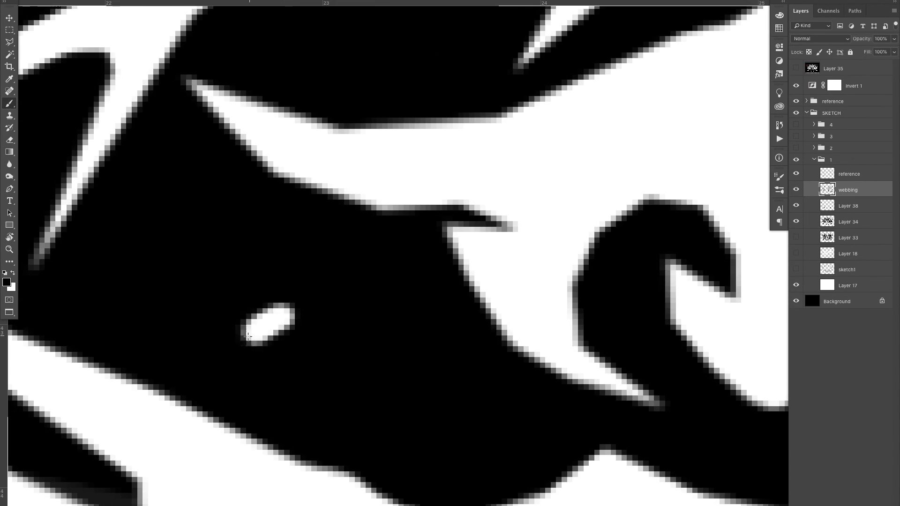
key(z)
mouse_move(380, 285)
mouse_down()
mouse_move(347, 285)
mouse_move(397, 297)
mouse_move(160, 355)
mouse_move(103, 351)
mouse_up()
key(b)
key(z)
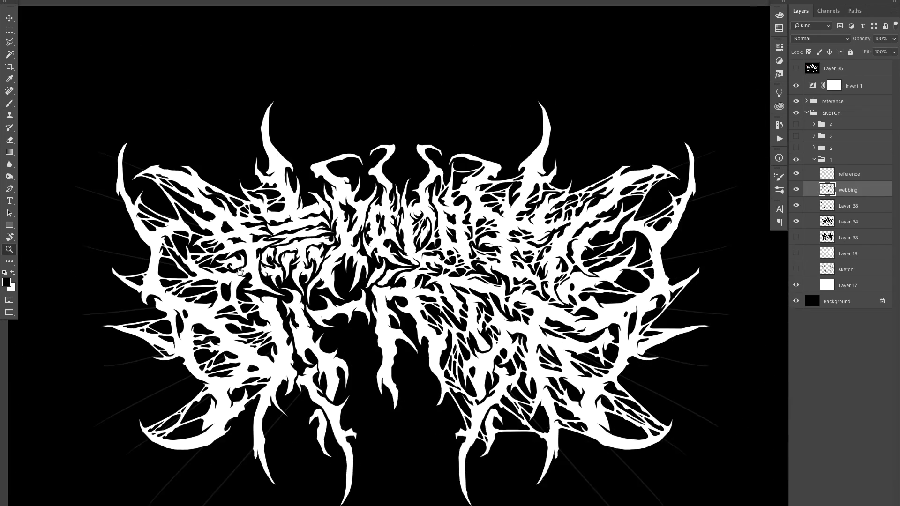
Step: Paint a thin diagonal strand across the long tapered gap and round the corners of the two resulting holes
drag(188, 328, 263, 323)
key(b)
drag(307, 170, 448, 244)
key(z)
drag(342, 175, 371, 173)
key(z)
drag(488, 282, 437, 282)
drag(535, 263, 570, 262)
key(b)
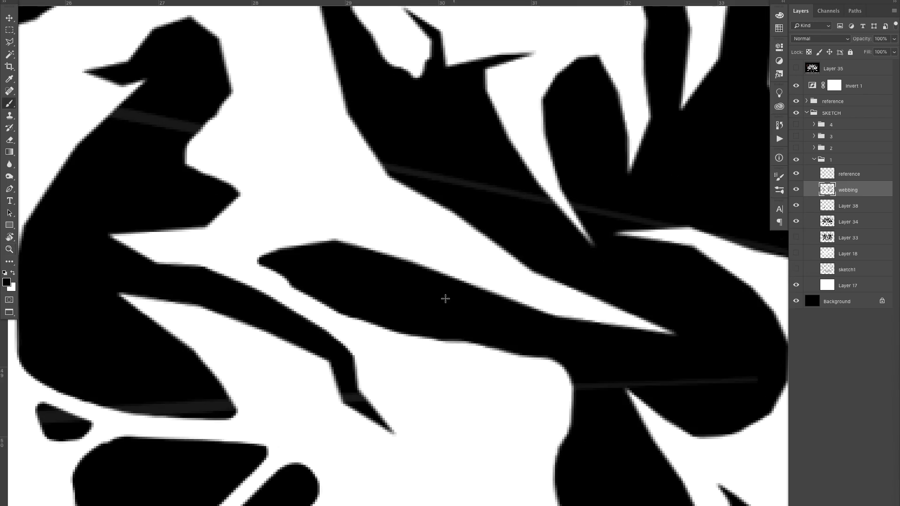
drag(497, 350, 413, 263)
drag(465, 319, 424, 265)
key(z)
drag(439, 304, 328, 304)
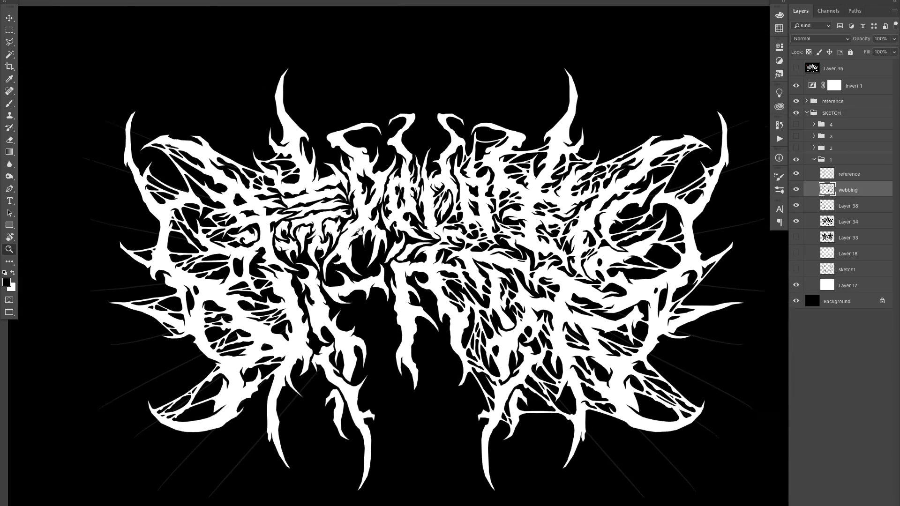
Step: Examine the whole logo with the reference layer hidden and restore that layer's visibility
click(795, 174)
drag(696, 239, 646, 238)
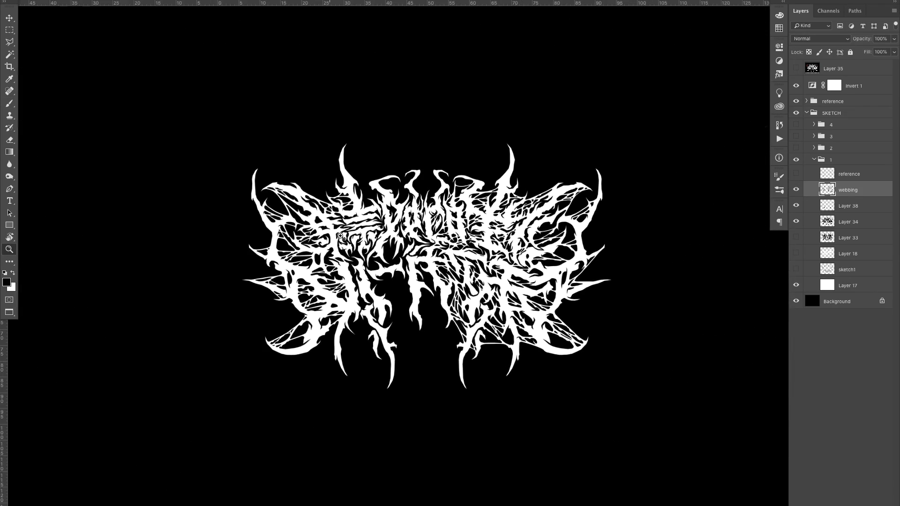
drag(327, 271, 390, 358)
key(b)
drag(348, 447, 304, 444)
key(z)
drag(440, 326, 354, 325)
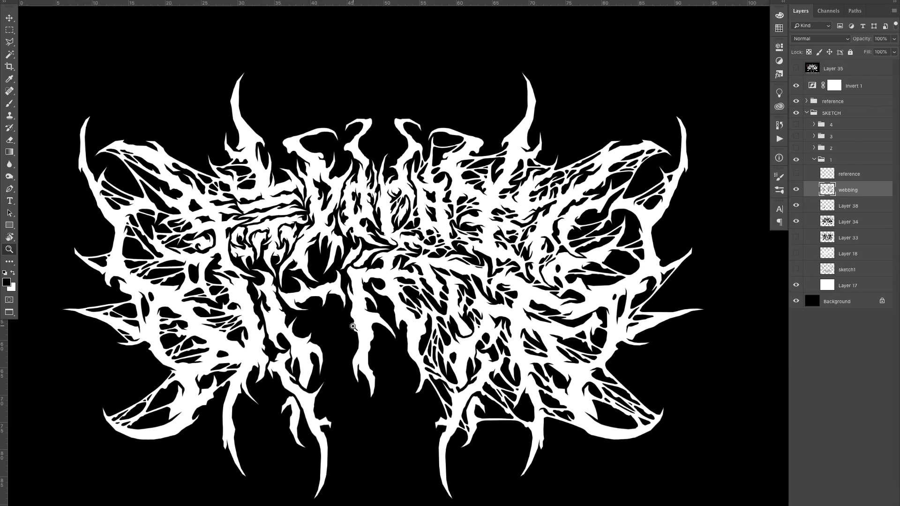
drag(280, 146, 327, 146)
click(796, 174)
Step: Paint two diagonal strands across the opening of the upper-left hooked horn, joining them near its lower edge
mouse_move(467, 225)
mouse_down()
mouse_move(419, 203)
mouse_move(469, 192)
mouse_up()
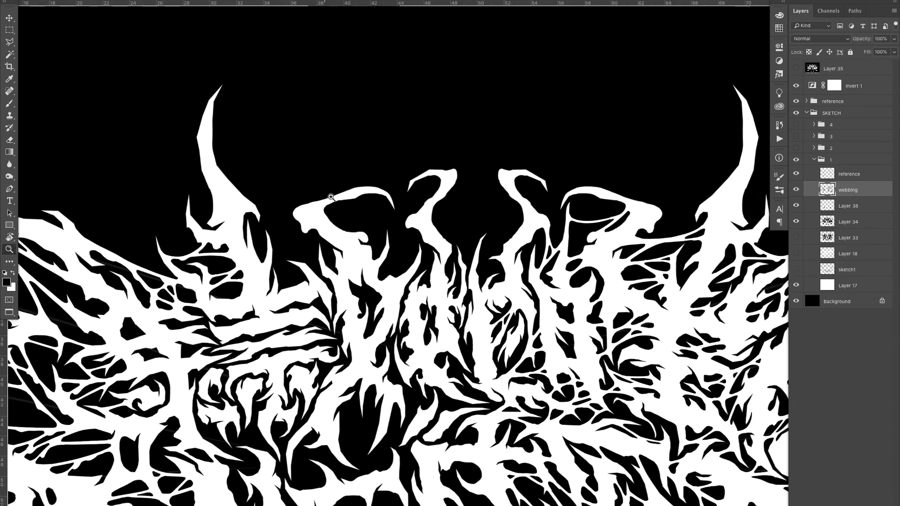
drag(333, 198, 398, 200)
key(b)
drag(507, 180, 372, 353)
drag(438, 361, 601, 172)
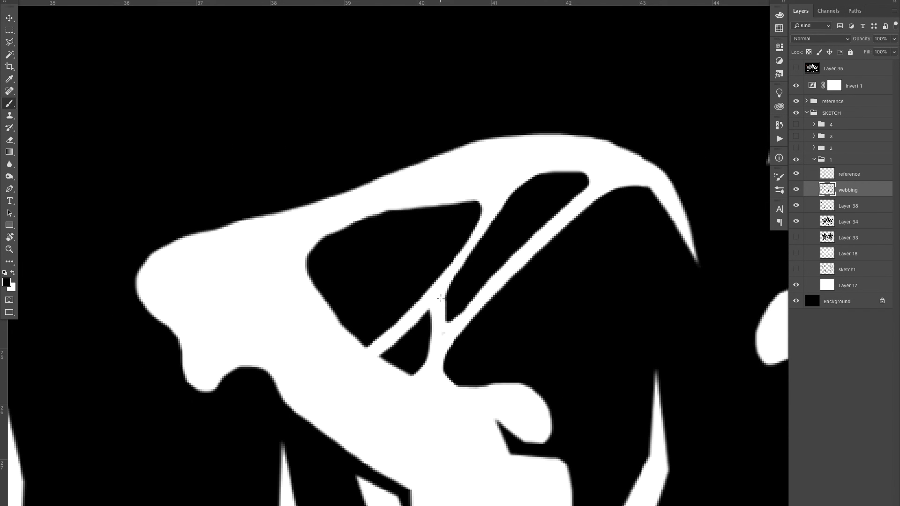
drag(392, 332, 356, 339)
Step: Round the remaining corners where the strands meet inside the hooked horn
key(z)
mouse_move(467, 292)
mouse_down()
mouse_move(403, 292)
mouse_move(436, 280)
mouse_up()
drag(305, 276, 357, 276)
key(b)
drag(433, 340, 256, 269)
drag(406, 373, 419, 319)
key(z)
drag(474, 306, 389, 306)
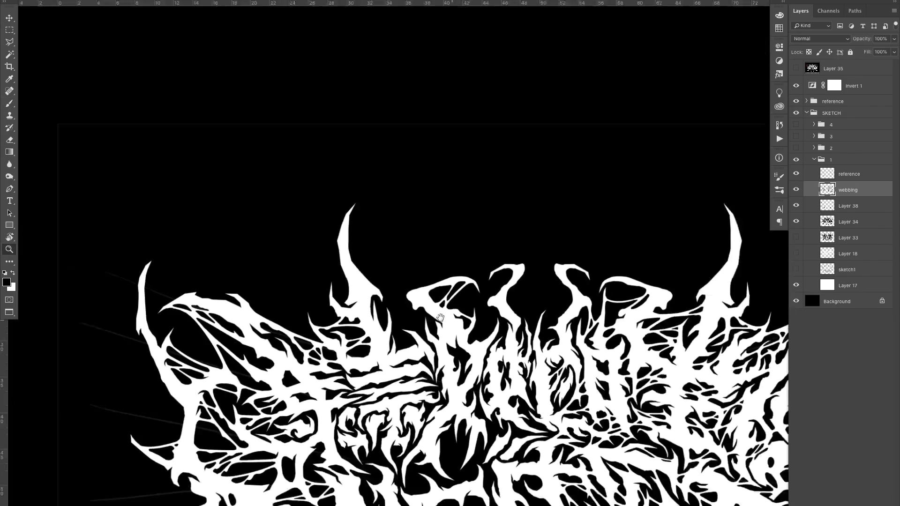
Step: Paint branching strands from the hooked horn's base to the neighbouring horn's stem and round their junctions
drag(503, 318, 540, 318)
key(b)
drag(354, 319, 452, 263)
drag(297, 309, 389, 298)
key(z)
drag(317, 341, 352, 341)
key(b)
drag(255, 393, 320, 350)
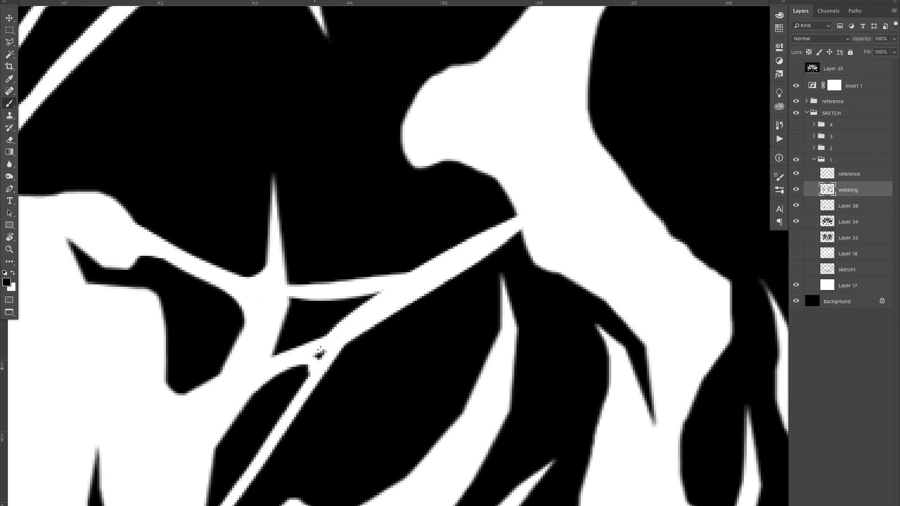
drag(281, 263, 516, 235)
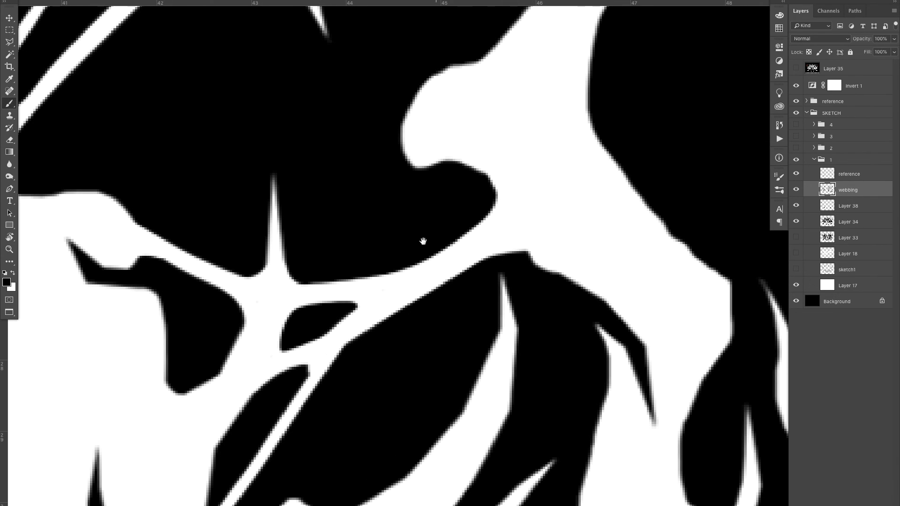
Step: Paint a slanted strand from the diagonal web strand to the tall spike and round the openings around it
drag(423, 242, 486, 143)
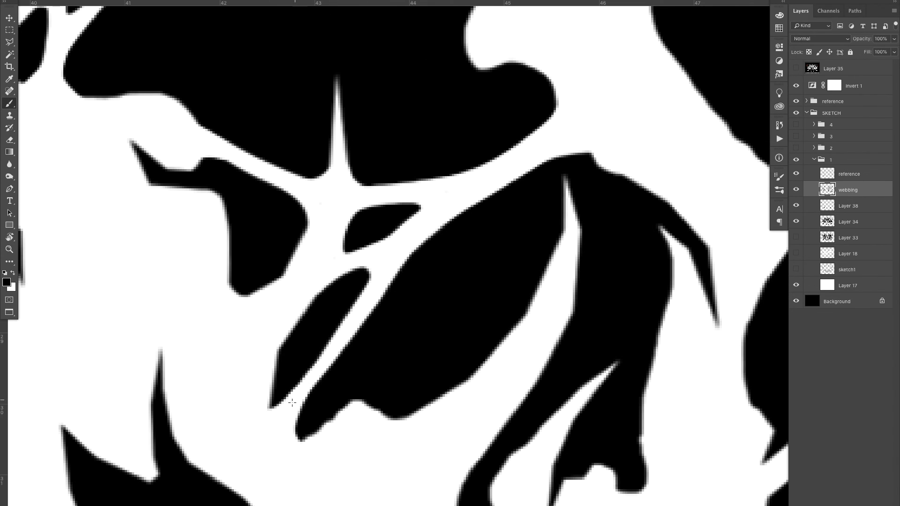
key(z)
mouse_move(292, 403)
mouse_down()
mouse_move(235, 404)
mouse_move(371, 403)
mouse_up()
key(b)
drag(164, 341, 454, 225)
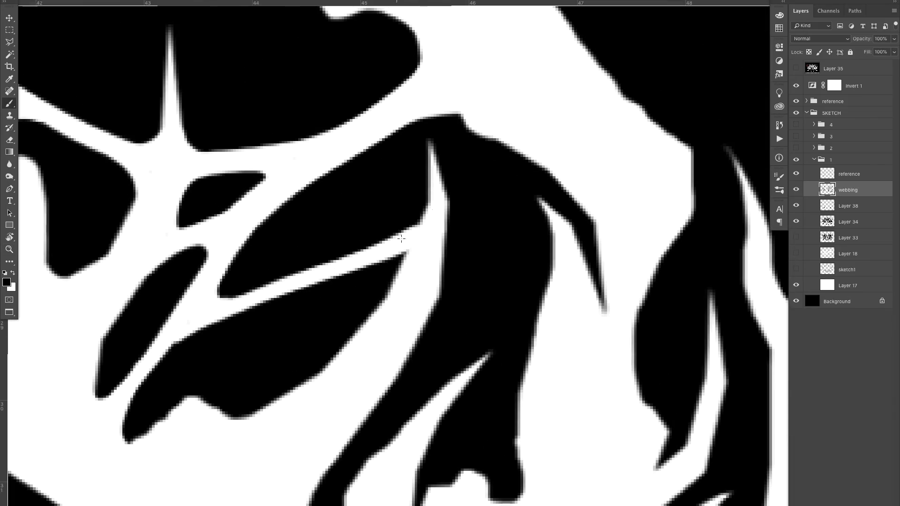
key(z)
drag(401, 238, 386, 241)
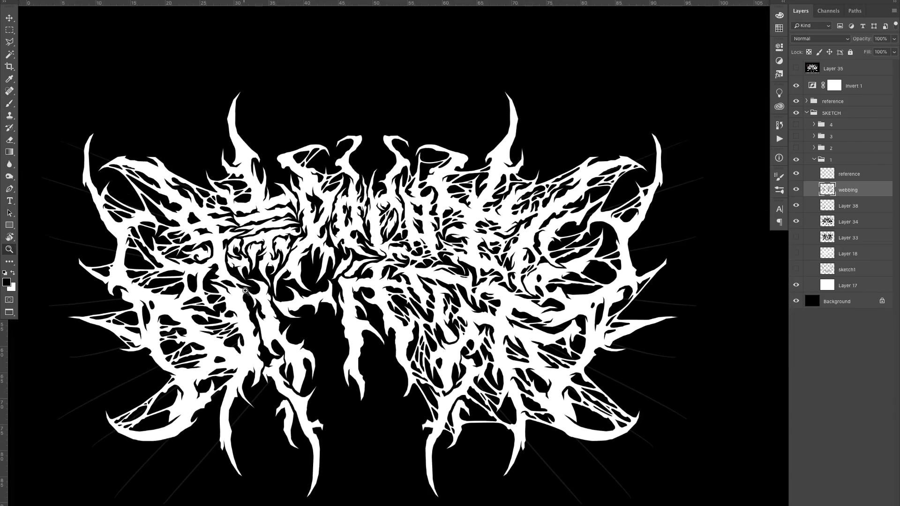
Step: Paint a short strand across the narrow gap beneath the curved notch and round both gap ends
mouse_move(245, 209)
mouse_down()
mouse_move(291, 207)
mouse_move(245, 208)
mouse_up()
key(r)
mouse_move(338, 216)
mouse_down()
mouse_move(501, 154)
mouse_move(378, 227)
mouse_move(400, 226)
mouse_up()
key(z)
key(b)
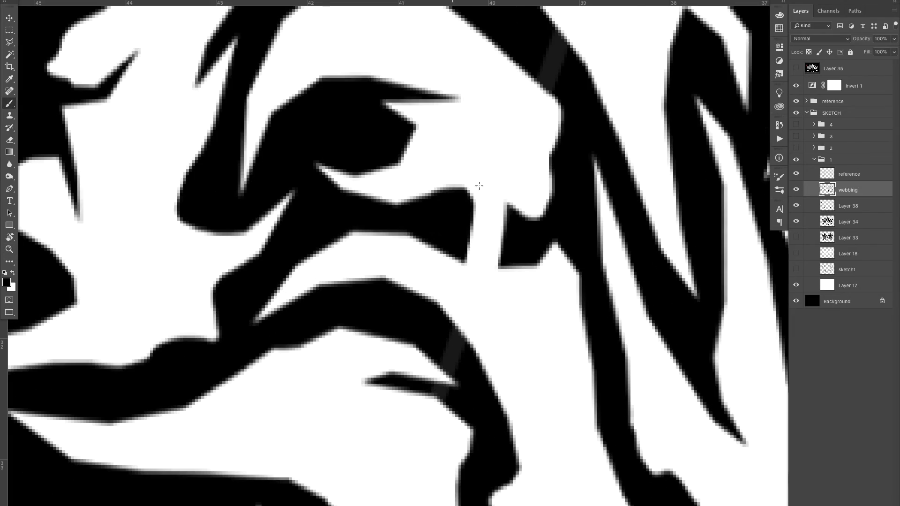
drag(488, 170, 399, 428)
drag(498, 290, 416, 338)
Step: Split the long narrow gap beyond the notch with a short strand and round its cut end
mouse_move(318, 314)
mouse_down()
mouse_move(468, 328)
mouse_move(472, 339)
mouse_up()
drag(205, 209, 195, 303)
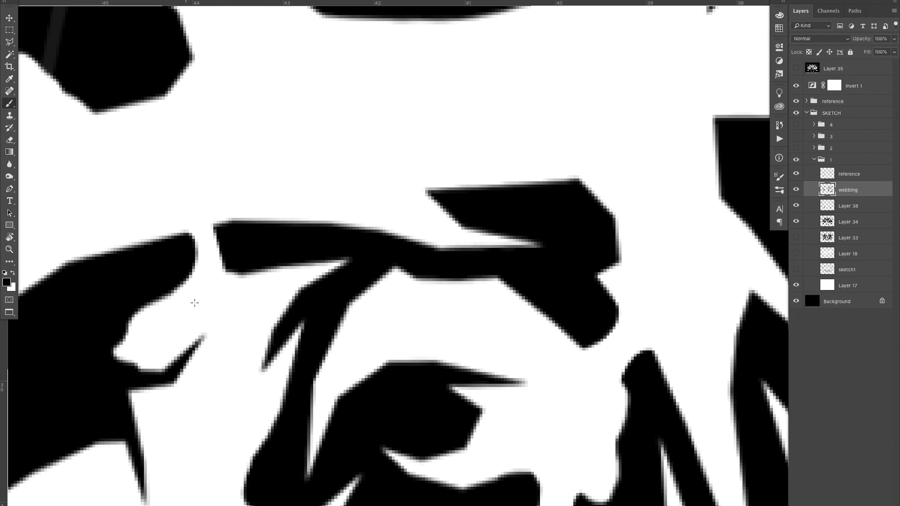
key(z)
drag(286, 246, 248, 249)
drag(283, 277, 304, 284)
mouse_move(328, 270)
mouse_down()
mouse_move(298, 270)
mouse_move(366, 285)
mouse_up()
Step: Separate the horizontal channel from the arched gap with a short strand and round the channel's end
key(b)
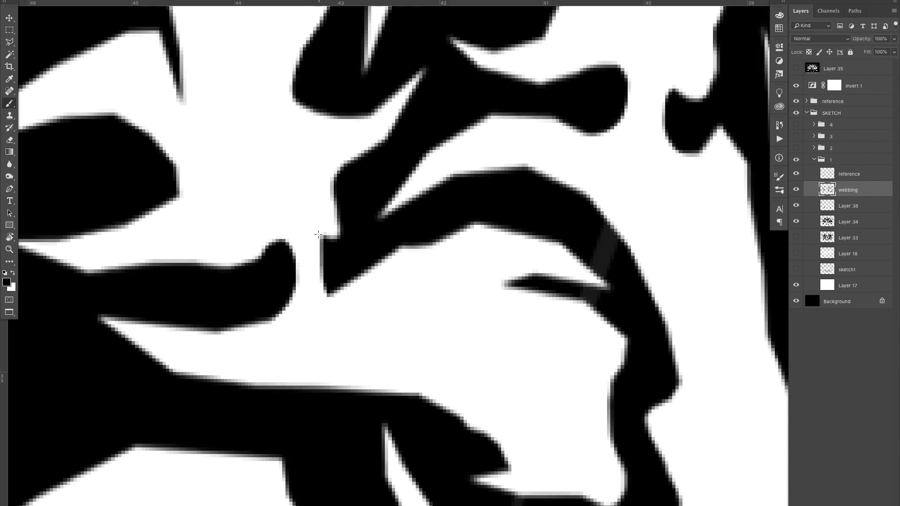
drag(521, 365, 321, 282)
key(z)
drag(381, 436, 392, 437)
drag(445, 488, 414, 424)
key(z)
Step: Paint a diagonal strand across the long vertical gap and round the ends on both sides
mouse_move(392, 300)
mouse_down()
mouse_move(310, 300)
mouse_move(452, 302)
mouse_up()
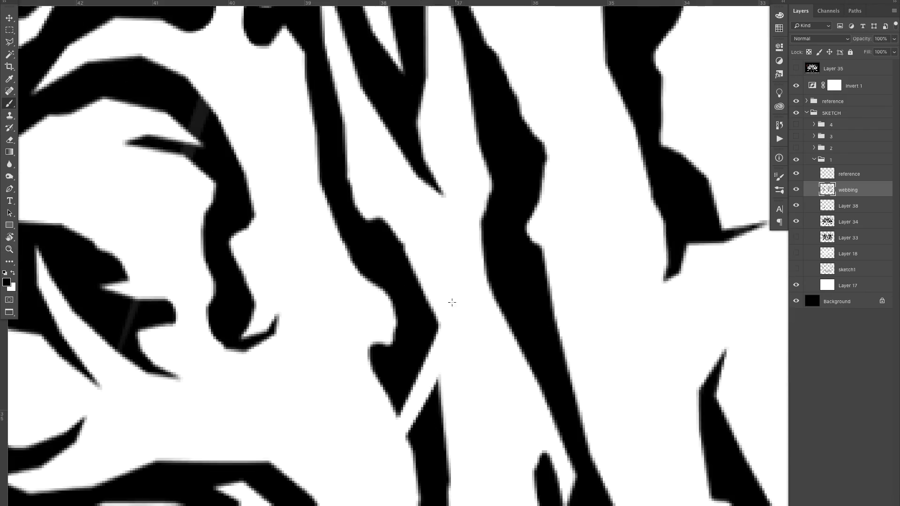
key(b)
mouse_move(398, 409)
mouse_down()
mouse_move(419, 406)
mouse_move(307, 366)
mouse_up()
key(z)
drag(380, 344, 305, 345)
drag(376, 364, 439, 364)
Step: Carve a thin curved hook into the lettering at the end of the split vertical gap
key(b)
key(x)
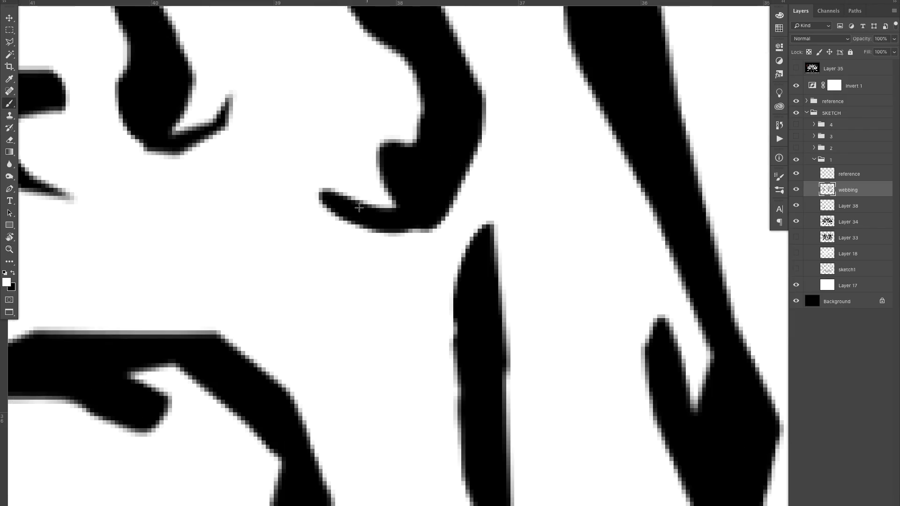
key(z)
drag(356, 187, 281, 190)
drag(412, 201, 365, 206)
mouse_move(385, 277)
mouse_down()
mouse_move(260, 239)
mouse_move(317, 249)
mouse_up()
key(b)
key(x)
key(z)
drag(418, 298, 344, 298)
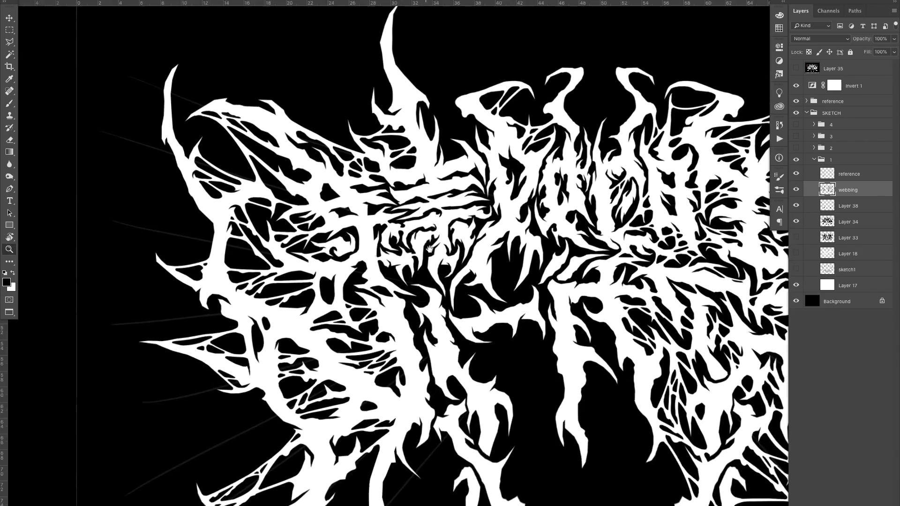
Step: Touch up the small gaps in the left half's lettering with further brush strokes
mouse_move(357, 157)
mouse_down()
mouse_move(416, 155)
mouse_move(345, 169)
mouse_up()
drag(345, 168, 363, 170)
key(b)
drag(343, 198, 360, 230)
mouse_move(451, 208)
mouse_down()
mouse_move(367, 185)
mouse_move(351, 125)
mouse_up()
mouse_move(368, 335)
mouse_down()
mouse_move(446, 258)
mouse_move(354, 235)
mouse_up()
key(z)
key(b)
key(x)
mouse_move(371, 188)
mouse_down()
mouse_move(436, 187)
mouse_move(365, 188)
mouse_up()
key(z)
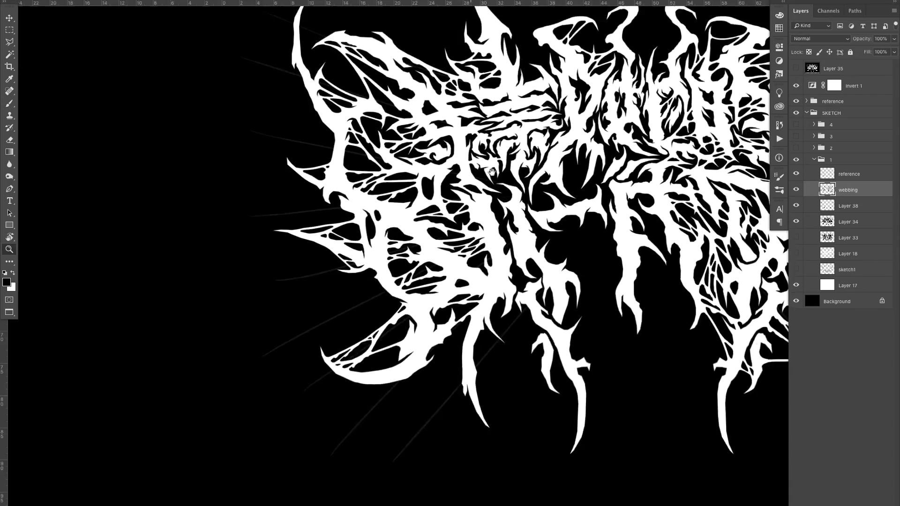
Step: Divide the large irregular gap with a horizontal strand and two strands beneath it, rounding the resulting holes
drag(525, 162, 323, 239)
drag(190, 240, 257, 272)
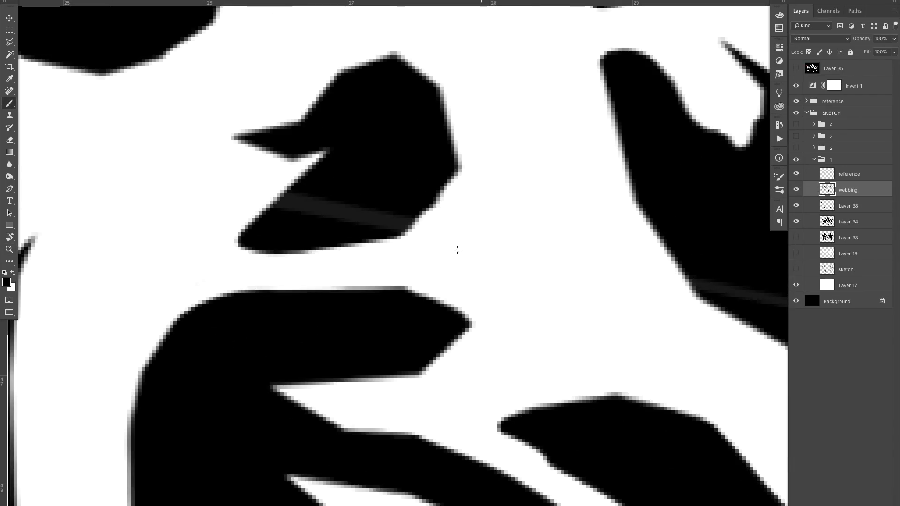
mouse_move(273, 446)
mouse_down()
mouse_move(388, 221)
mouse_move(335, 287)
mouse_up()
drag(188, 297, 399, 265)
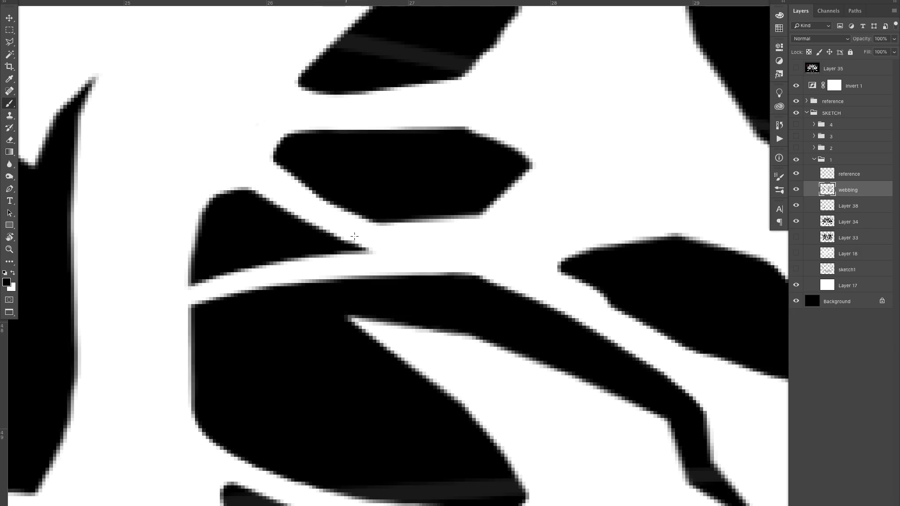
drag(373, 255, 257, 284)
drag(189, 249, 235, 290)
Step: Carve a curved, tapered hook rising from the corner of the middle hole
mouse_move(432, 227)
mouse_down()
mouse_move(507, 199)
mouse_move(441, 243)
mouse_up()
key(x)
drag(277, 281, 361, 175)
key(x)
drag(231, 323, 335, 275)
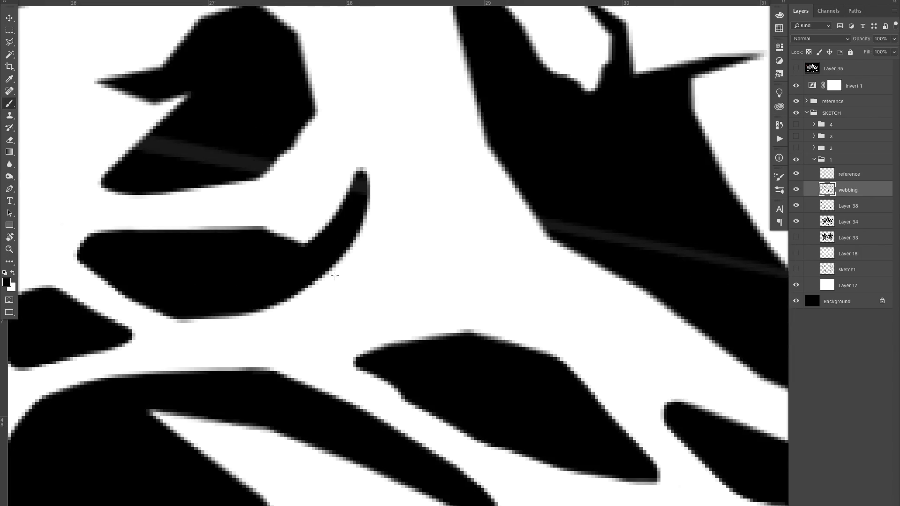
Step: Paint a strand across the isolated trapezoid-like gap and round the two resulting holes
drag(263, 222, 255, 167)
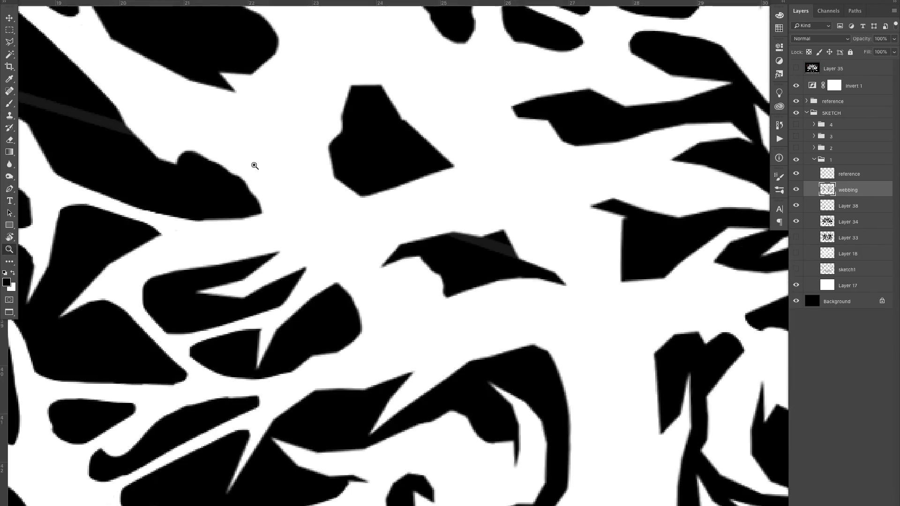
key(x)
mouse_move(448, 97)
mouse_down()
mouse_move(398, 187)
mouse_move(396, 222)
mouse_up()
key(x)
drag(262, 229, 537, 266)
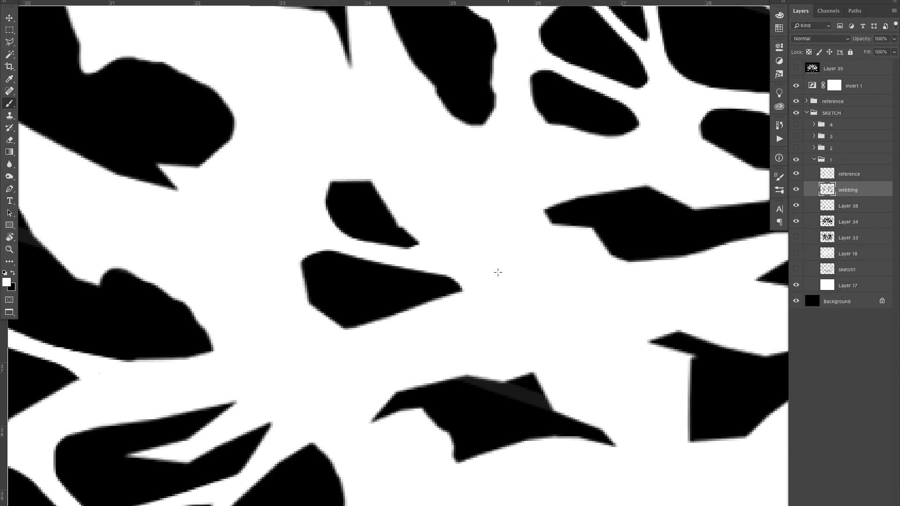
key(x)
mouse_move(415, 296)
mouse_down()
mouse_move(526, 266)
mouse_move(326, 236)
mouse_up()
drag(249, 309, 394, 300)
Step: Paint a curved strand with a side branch, plus a long diagonal strand, across the gaps beside the narrow vertical channel
key(x)
key(x)
drag(253, 256, 297, 68)
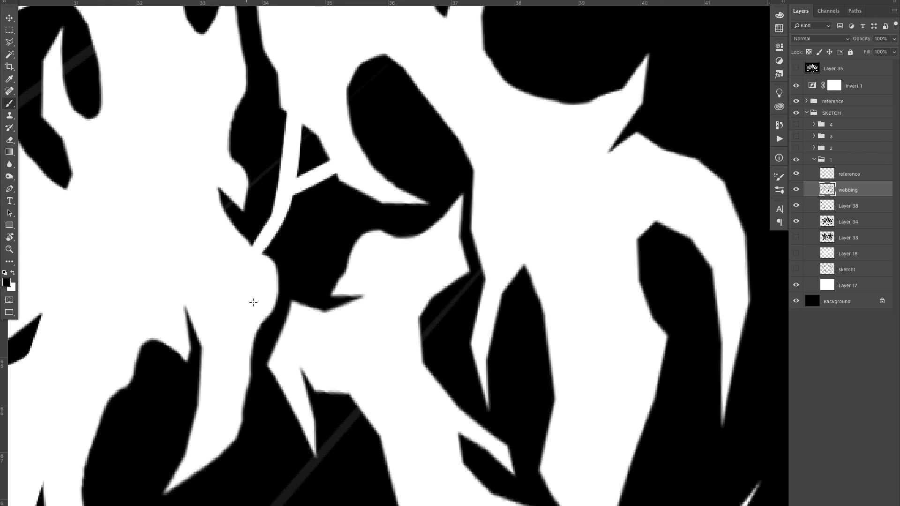
mouse_move(253, 303)
mouse_down()
mouse_move(397, 166)
mouse_move(436, 60)
mouse_up()
Step: Round the corners of the holes around the curved and diagonal strands and fill the leftover specks
drag(353, 133, 394, 133)
drag(188, 355, 277, 232)
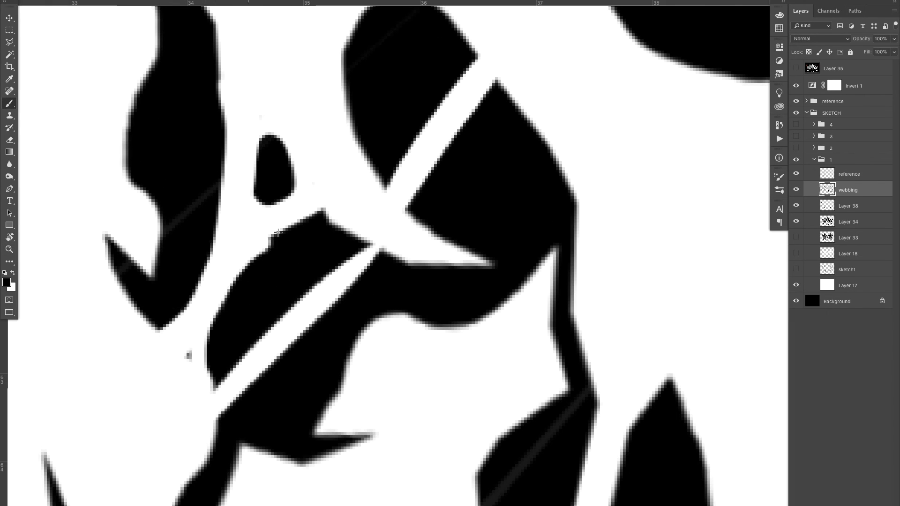
drag(208, 379, 222, 393)
drag(373, 202, 294, 328)
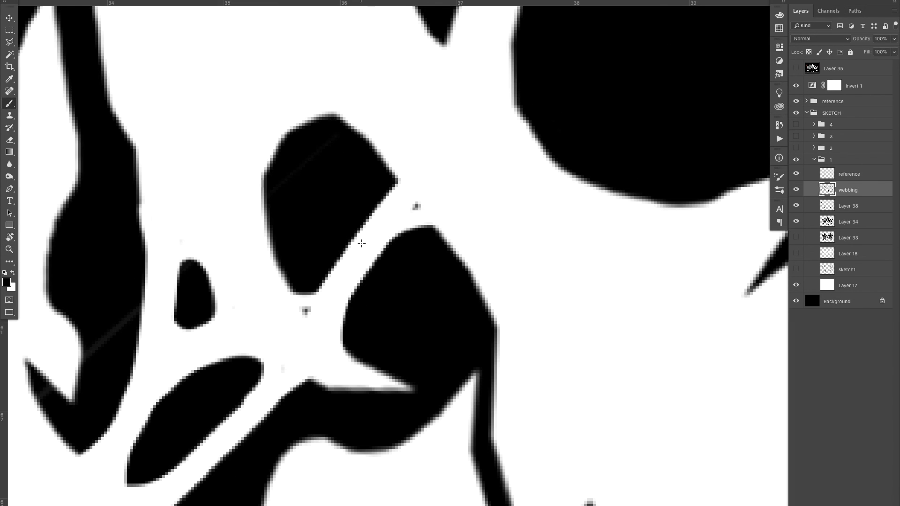
drag(362, 244, 414, 187)
drag(408, 202, 262, 202)
Step: Paint a diagonal strand across the vertical channel above these holes and round the cut ends
drag(366, 183, 516, 183)
drag(342, 215, 482, 84)
drag(482, 91, 439, 94)
drag(436, 96, 301, 274)
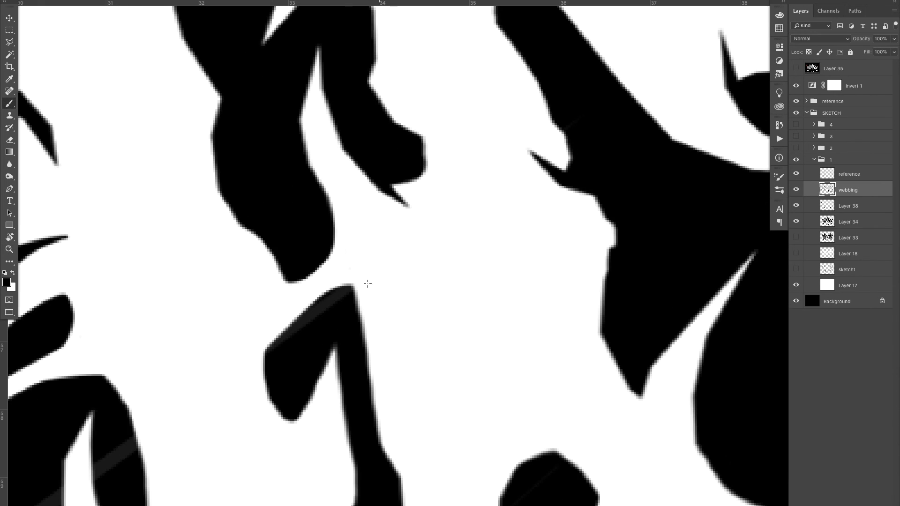
drag(368, 283, 376, 284)
Step: Add thin strands across the upper part of the vertical channel and round the small holes between them
drag(352, 154, 366, 368)
drag(233, 419, 297, 202)
drag(286, 214, 215, 283)
mouse_move(259, 256)
mouse_down()
mouse_move(277, 242)
mouse_move(368, 147)
mouse_up()
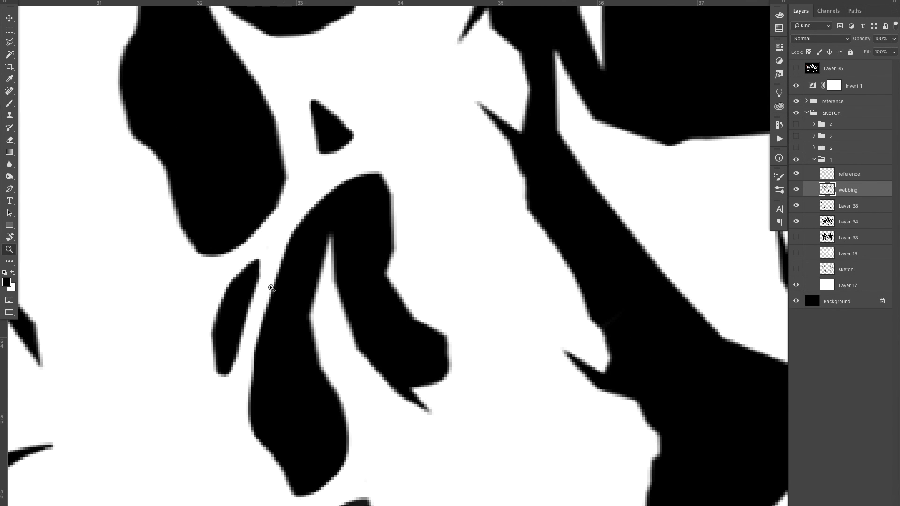
Step: Carve a small curved hook upward from the oval hole beside the diagonal strand
drag(271, 288, 155, 286)
drag(319, 213, 450, 214)
key(x)
drag(316, 223, 301, 343)
key(ctrl+z)
key(x)
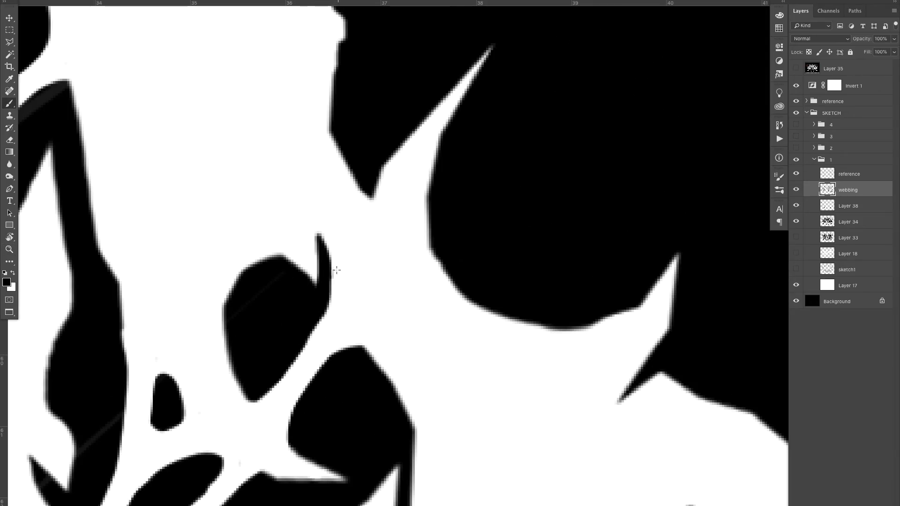
Step: Refine the curved hook of the oval hole and touch up the neighbouring hole edges with black and white strokes
drag(337, 270, 220, 270)
drag(285, 248, 422, 249)
key(x)
drag(386, 264, 348, 291)
click(351, 251)
drag(343, 225, 234, 225)
mouse_move(286, 214)
mouse_down()
mouse_move(318, 212)
mouse_move(239, 216)
mouse_move(287, 217)
mouse_up()
Step: Paint thin strands down the tall dark gaps of the neighbouring letter, including one across the large diagonal hole
key(r)
mouse_move(277, 160)
mouse_down()
mouse_move(532, 149)
mouse_move(394, 234)
mouse_up()
drag(356, 171, 450, 171)
mouse_move(350, 220)
mouse_down()
mouse_move(345, 458)
mouse_move(341, 429)
mouse_up()
key(ctrl+z)
key(x)
drag(360, 311, 396, 246)
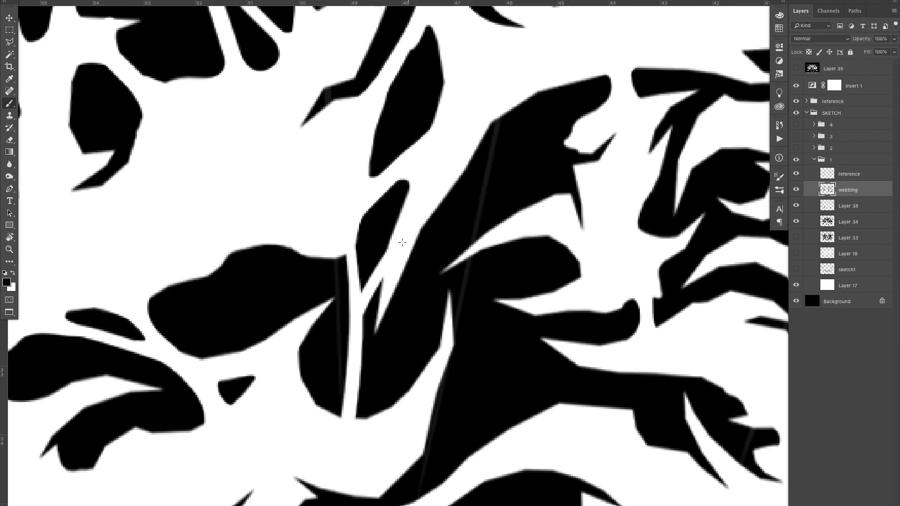
drag(498, 224, 518, 106)
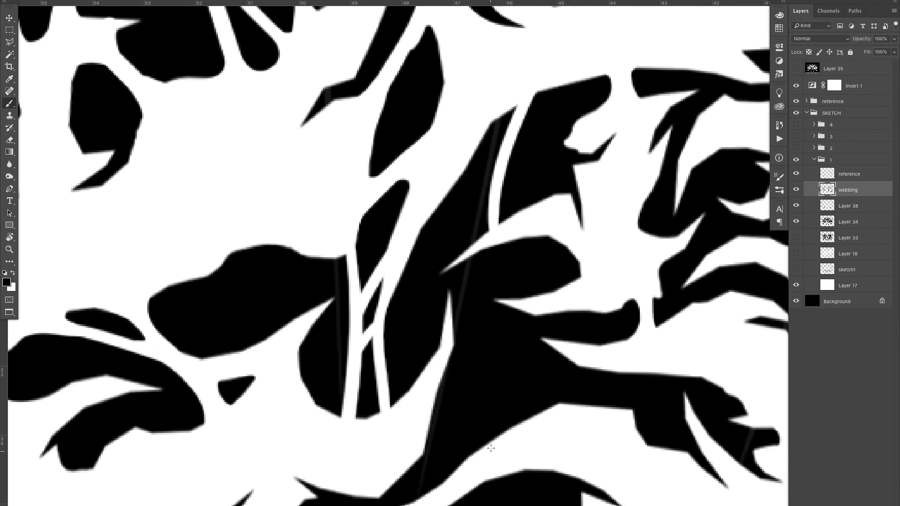
Step: Paint branching diagonal strands through the lower part of the large dark gap
drag(478, 455, 535, 320)
drag(434, 402, 536, 321)
drag(438, 384, 379, 173)
drag(379, 172, 422, 173)
drag(366, 381, 306, 434)
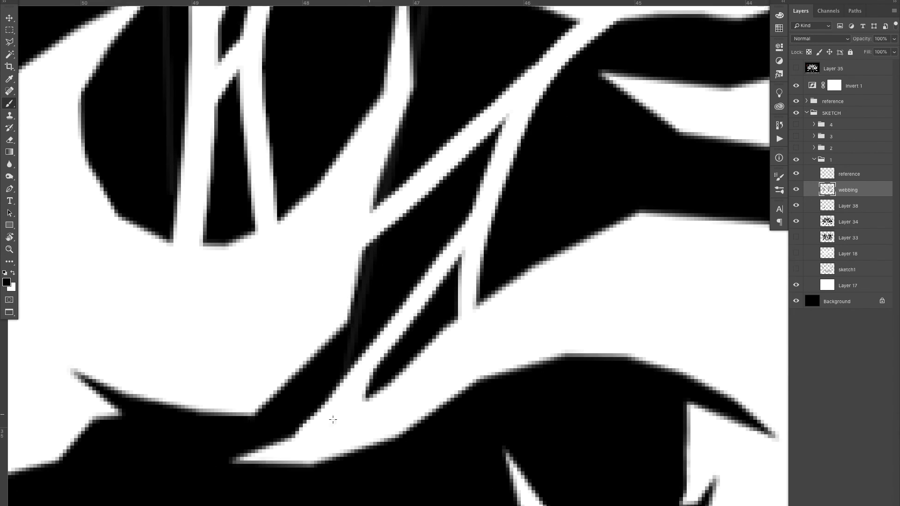
Step: Round the corners where the branching diagonal strands meet each other and the letter edges
drag(475, 307, 493, 259)
drag(563, 70, 449, 283)
drag(451, 281, 440, 281)
mouse_move(442, 279)
mouse_down()
mouse_move(512, 235)
mouse_move(419, 312)
mouse_up()
drag(155, 323, 255, 388)
drag(300, 318, 297, 387)
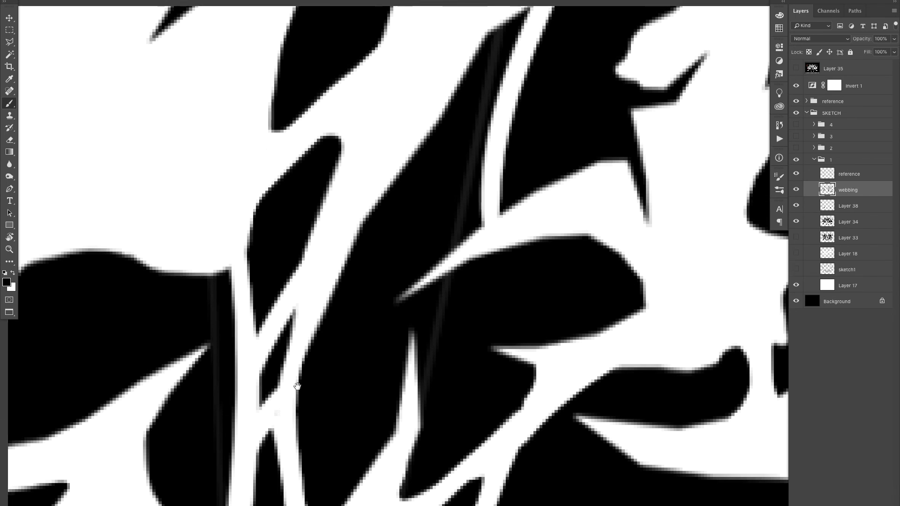
Step: Round the small holes between the upper vertical strands and undo the last stroke
drag(243, 310, 210, 267)
drag(285, 236, 135, 372)
mouse_move(293, 400)
mouse_down()
mouse_move(342, 272)
mouse_move(339, 311)
mouse_up()
key(ctrl+z)
drag(339, 358, 262, 357)
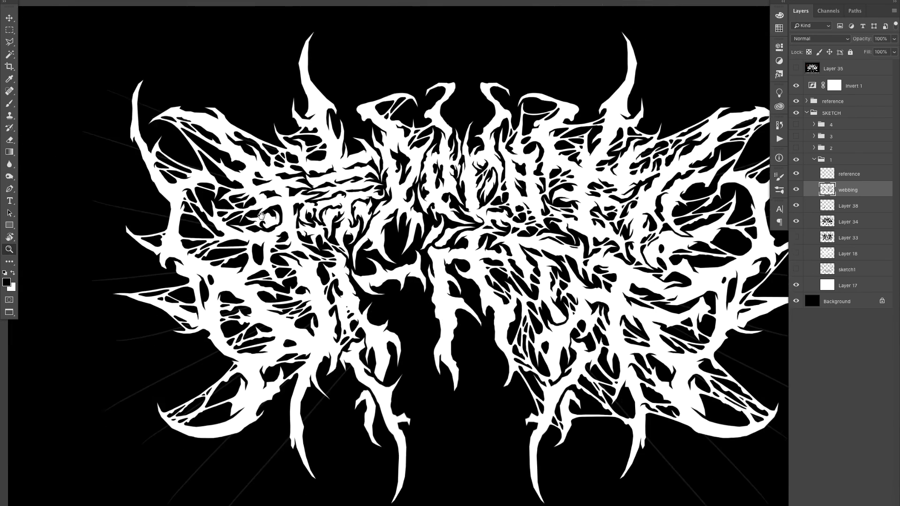
Step: Round the corners of the oval and curved holes inside the lettering and fill the leftover specks beside them
drag(252, 272, 197, 272)
mouse_move(252, 253)
mouse_down()
mouse_move(299, 233)
mouse_move(327, 253)
mouse_up()
drag(360, 242, 230, 266)
drag(241, 292, 301, 259)
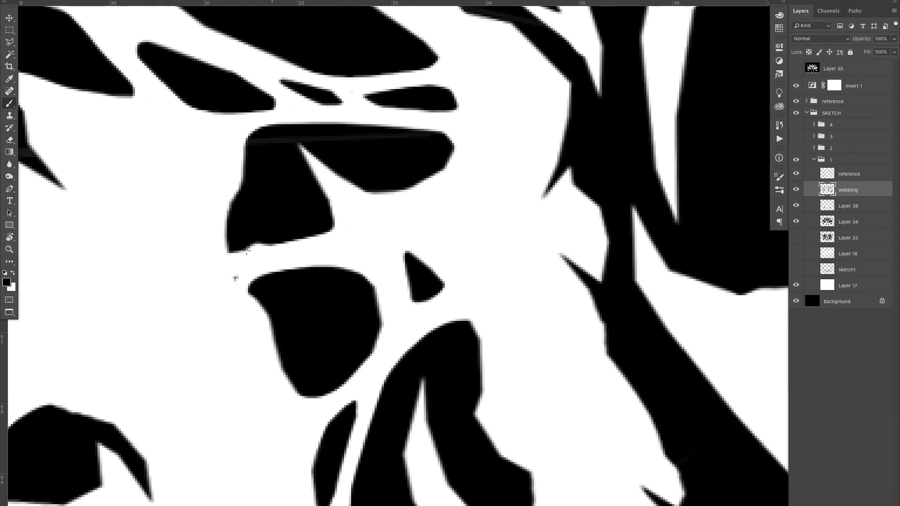
drag(246, 250, 225, 217)
drag(281, 234, 154, 234)
drag(231, 140, 500, 140)
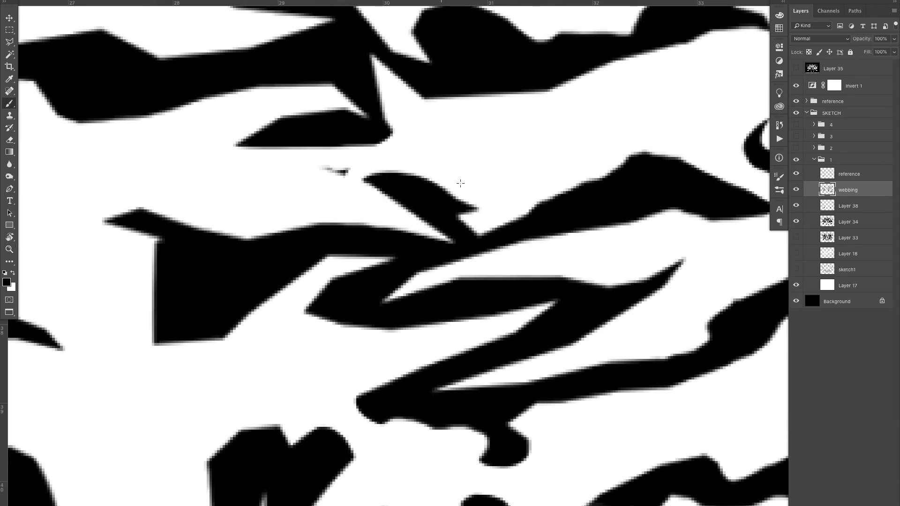
drag(408, 169, 345, 173)
key(z)
Step: Hide the reference layer to inspect the whole logo's webbing, and show the layer again
drag(377, 176, 262, 176)
drag(469, 235, 375, 236)
click(796, 174)
mouse_move(462, 261)
mouse_down()
mouse_move(412, 260)
mouse_move(427, 261)
mouse_up()
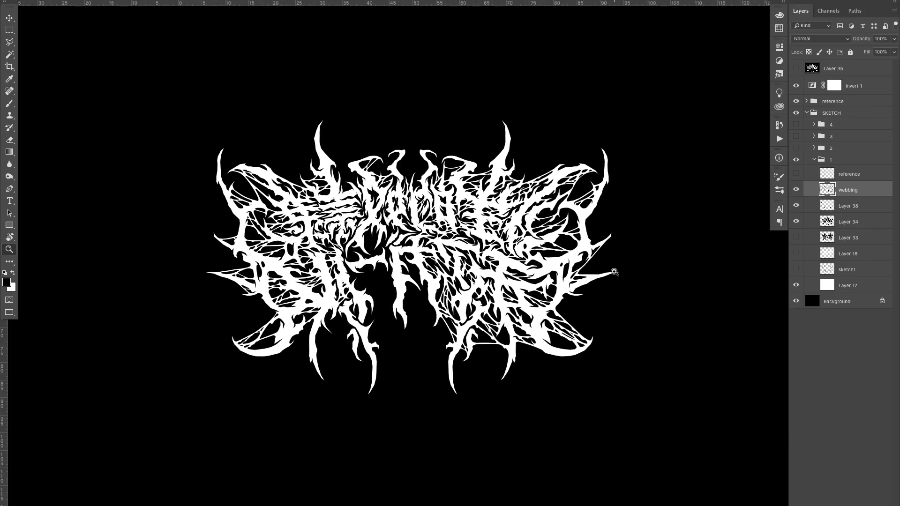
drag(271, 259, 293, 259)
drag(413, 191, 309, 206)
drag(244, 156, 284, 155)
key(r)
drag(302, 96, 611, 110)
drag(469, 145, 402, 262)
click(796, 175)
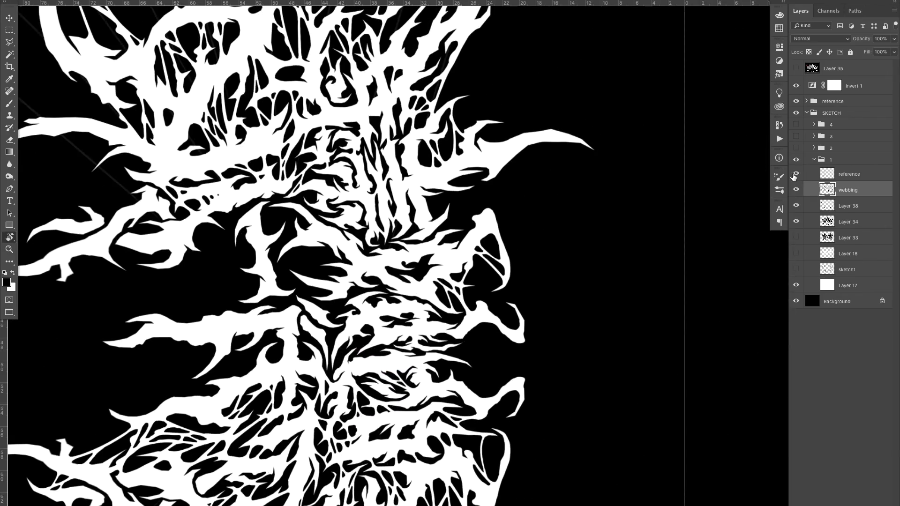
Step: Paint a thick diagonal strand, a curved strand and short cross strands over the open gap at the lettering's outer edge
key(z)
drag(471, 200, 554, 199)
key(b)
drag(328, 141, 206, 273)
drag(324, 145, 248, 239)
drag(410, 138, 459, 429)
drag(368, 281, 309, 394)
drag(407, 336, 344, 344)
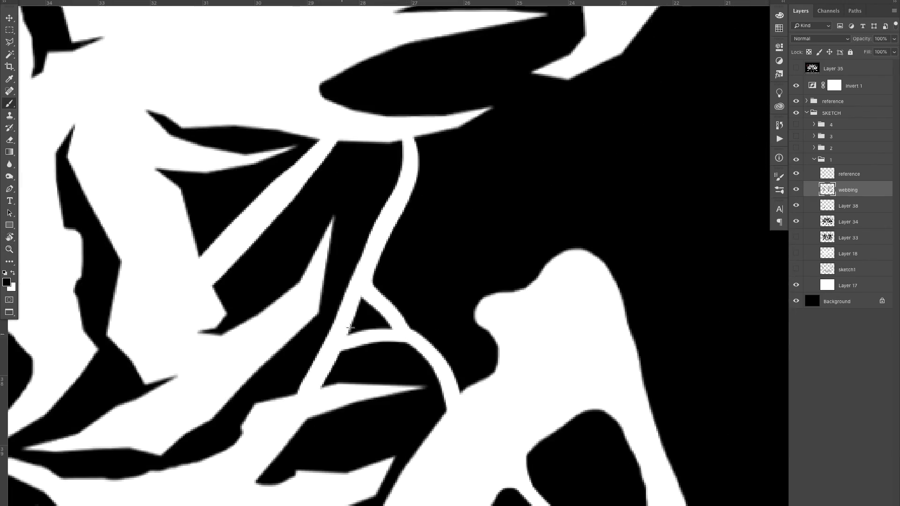
Step: Add a long straight strand along the gap's outer side and a short strand connecting it to the curved one
drag(451, 129, 447, 358)
drag(375, 140, 381, 220)
key(z)
mouse_move(392, 208)
mouse_down()
mouse_move(375, 215)
mouse_move(408, 208)
mouse_up()
key(b)
Step: Round the corners of the small holes between the new strands and the lower end of the outer strand
drag(271, 145, 289, 111)
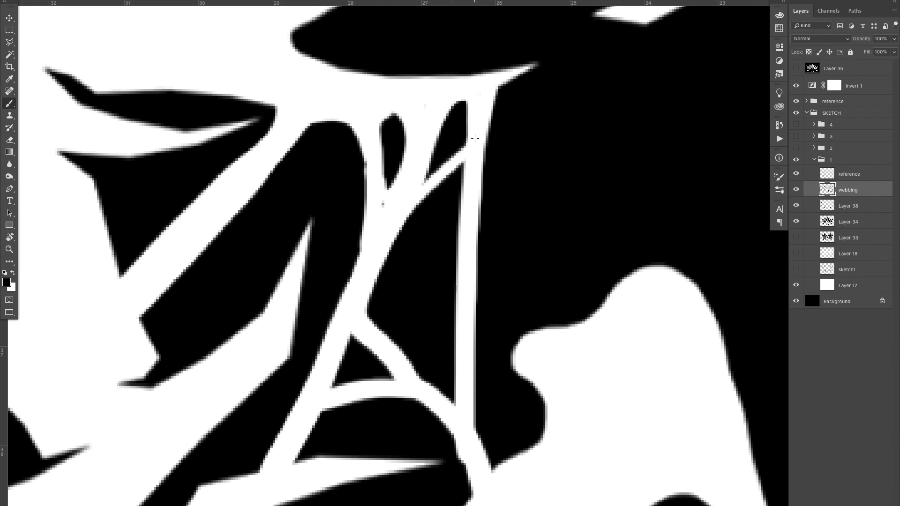
drag(385, 209, 468, 193)
key(space)
drag(409, 253, 443, 185)
drag(355, 348, 341, 385)
drag(287, 411, 320, 377)
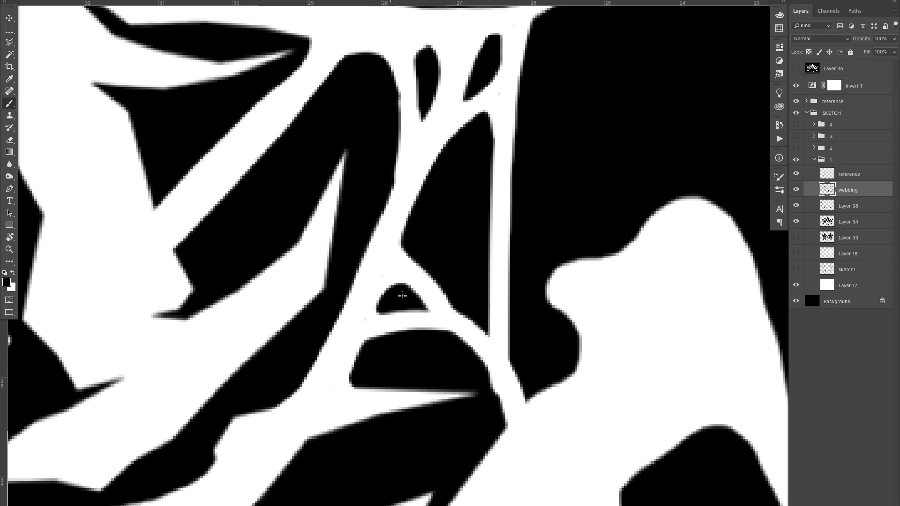
drag(506, 335, 531, 402)
key(z)
drag(533, 318, 522, 299)
drag(436, 225, 450, 218)
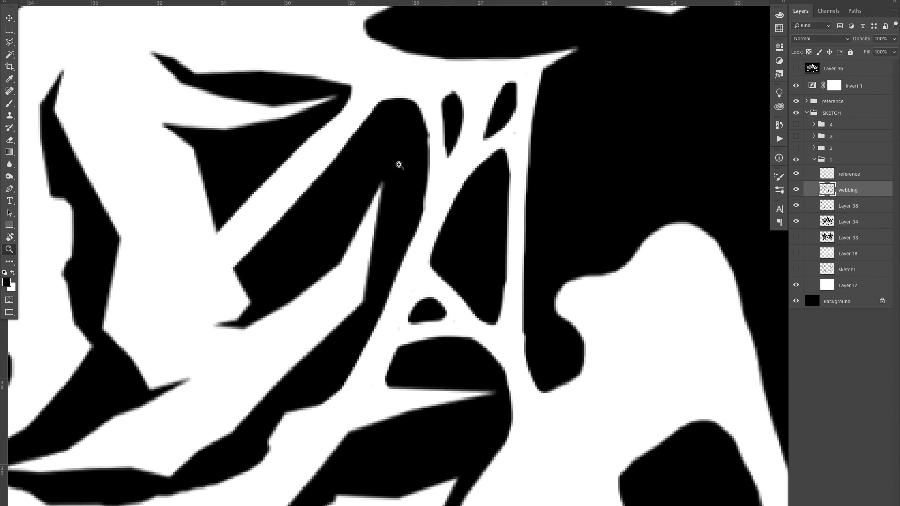
Step: Round the dark gaps on both sides of the thick diagonal strand
key(space)
drag(398, 167, 421, 257)
drag(281, 324, 266, 388)
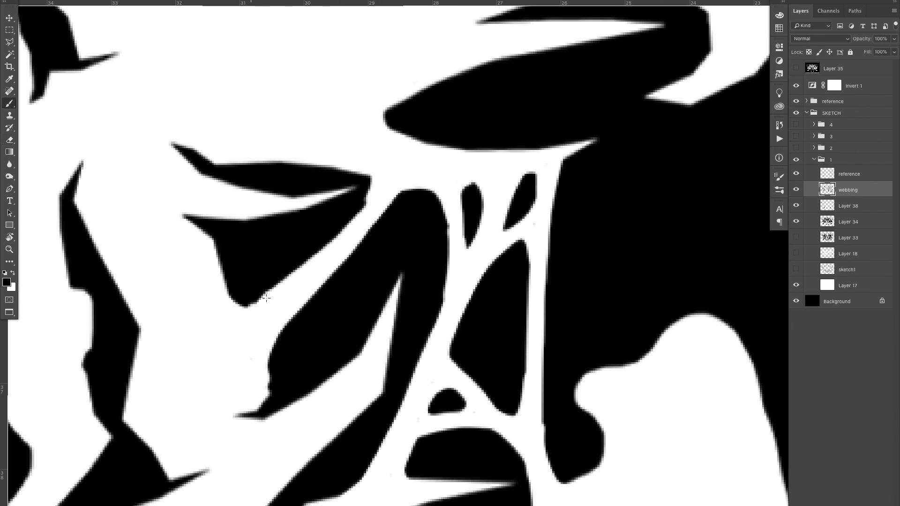
drag(389, 203, 360, 209)
key(h)
drag(334, 262, 358, 272)
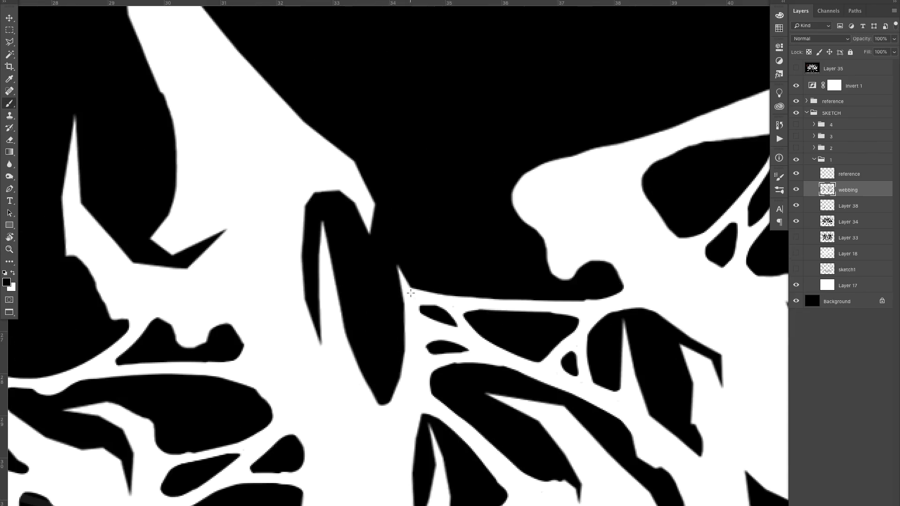
Step: Undo the last stroke, paint a strand across the tall pointed hole beneath the horn and round its cut end
key(ctrl+z)
key(z)
drag(392, 318, 412, 316)
drag(307, 290, 414, 307)
drag(315, 313, 330, 330)
key(z)
drag(347, 267, 309, 267)
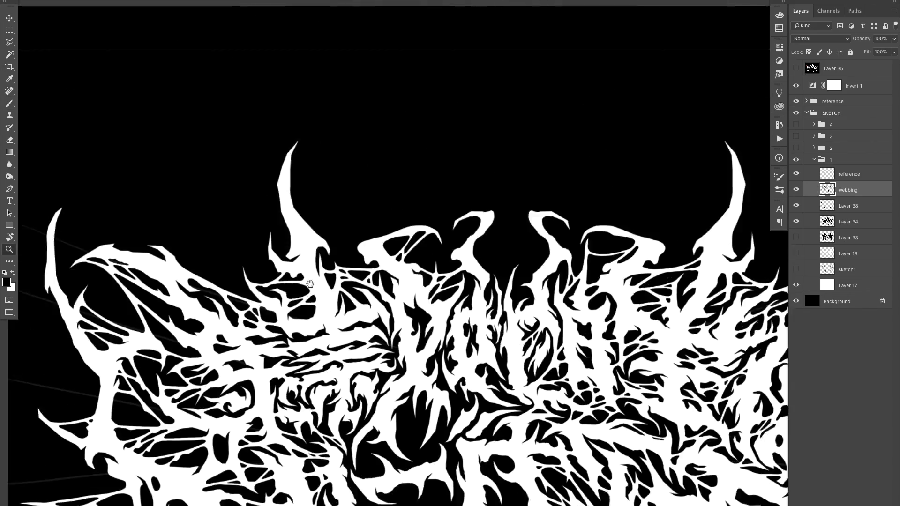
Step: Paint a long curved strand from the base of the left tall horn to the neighbouring letter's top and smooth its ends
mouse_move(291, 197)
mouse_down()
mouse_move(263, 197)
mouse_move(304, 171)
mouse_up()
mouse_move(145, 220)
mouse_down()
mouse_move(245, 271)
mouse_move(420, 289)
mouse_up()
key(ctrl+z)
drag(191, 276, 220, 277)
drag(220, 223, 191, 210)
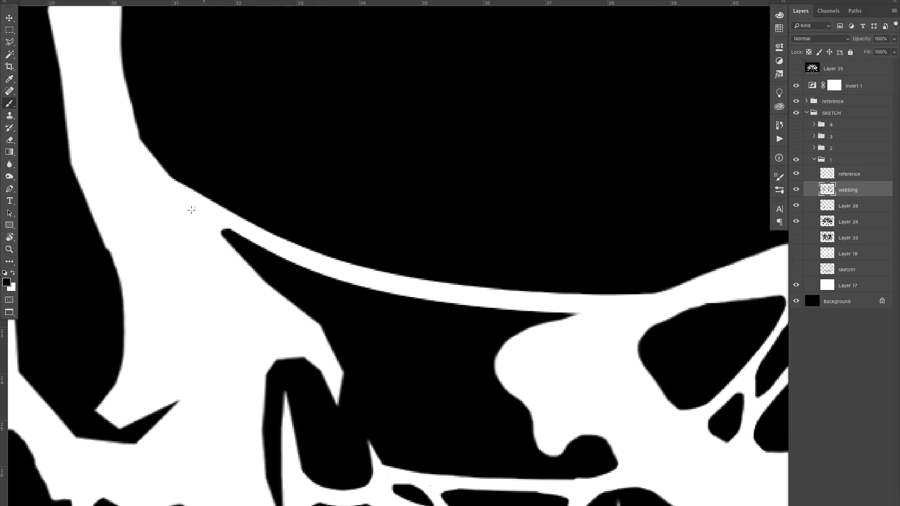
drag(399, 297, 519, 311)
drag(429, 302, 446, 301)
Step: Separate a small triangular hole at the horn end of the curved strand and round its corners
key(z)
drag(381, 159, 305, 161)
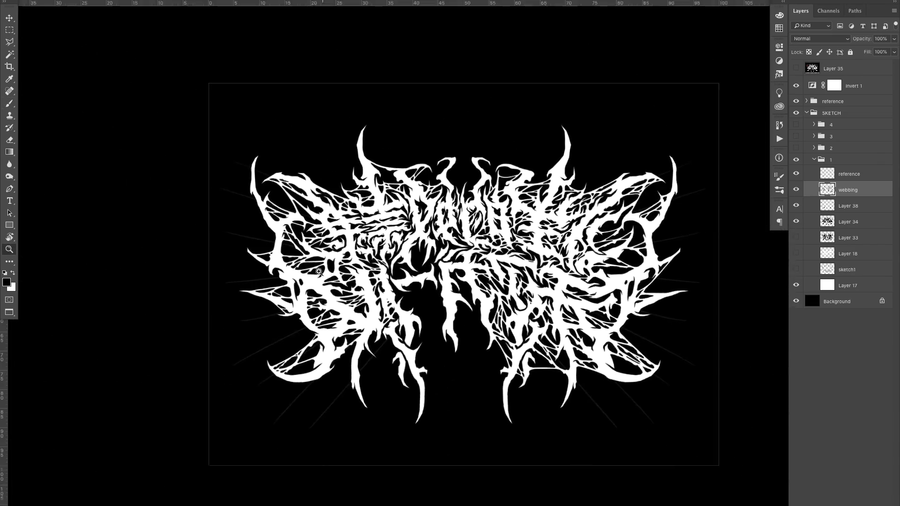
drag(303, 269, 361, 269)
drag(281, 256, 630, 144)
drag(400, 239, 403, 255)
key(z)
drag(417, 253, 277, 264)
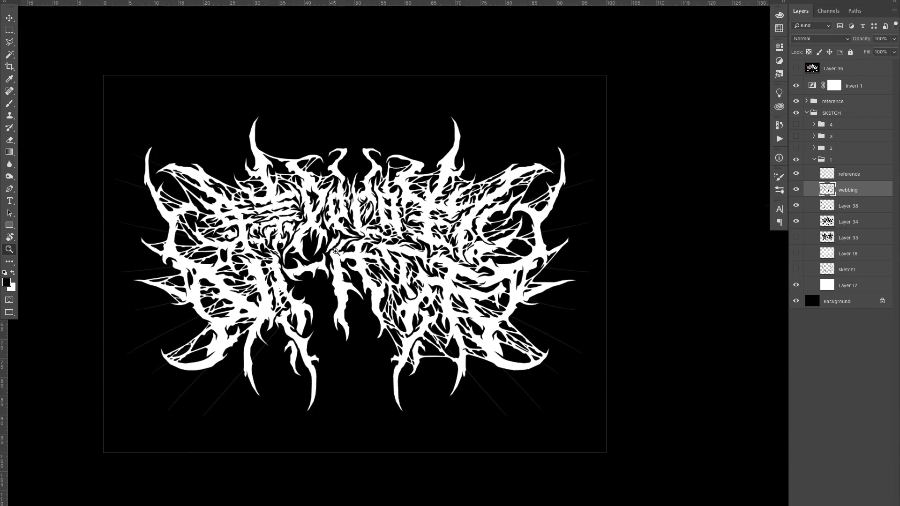
drag(279, 166, 400, 169)
drag(369, 265, 487, 230)
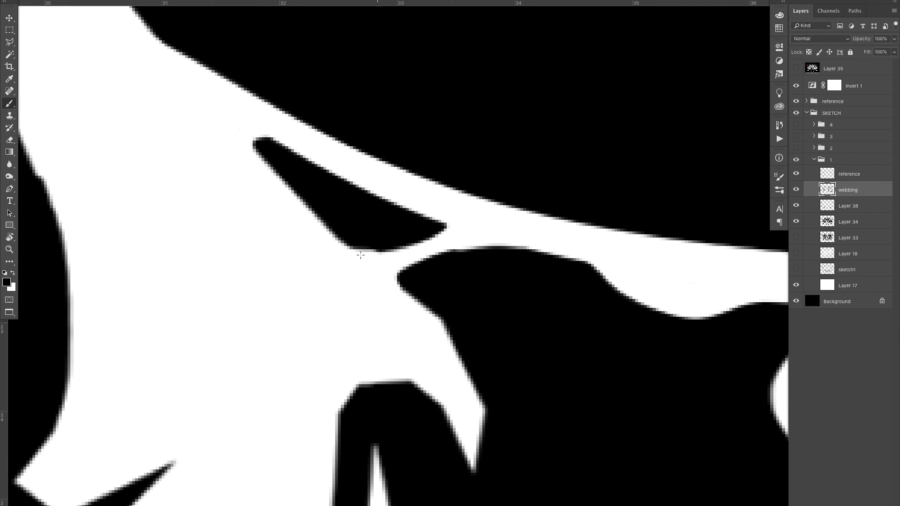
drag(360, 255, 438, 238)
Step: Paint a matching long curved strand between the right tall horn and its neighbouring letter
key(z)
drag(418, 274, 335, 274)
drag(420, 112, 511, 115)
drag(239, 217, 519, 133)
drag(299, 236, 338, 236)
drag(279, 221, 247, 210)
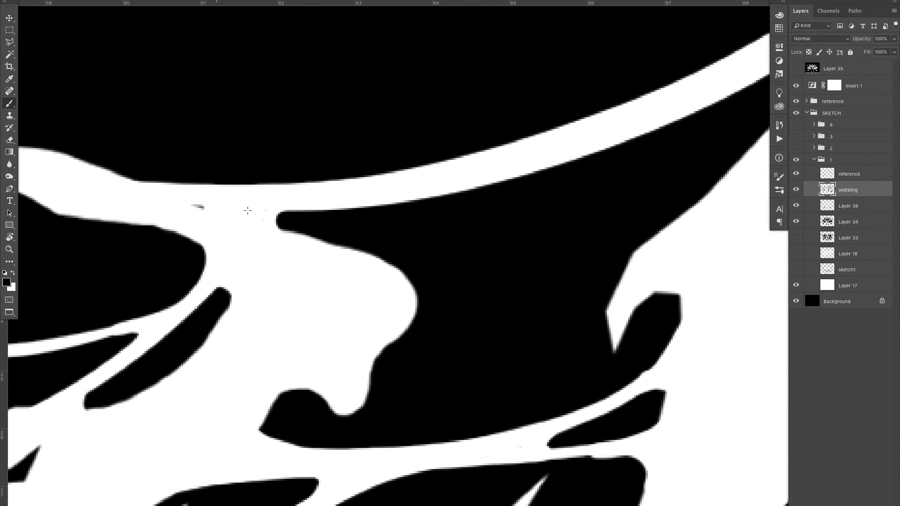
Step: Thicken the right curved strand with an uneven underside and round its joins to the letter and horn
drag(385, 201, 262, 223)
drag(262, 220, 469, 181)
drag(519, 151, 304, 285)
drag(541, 91, 460, 200)
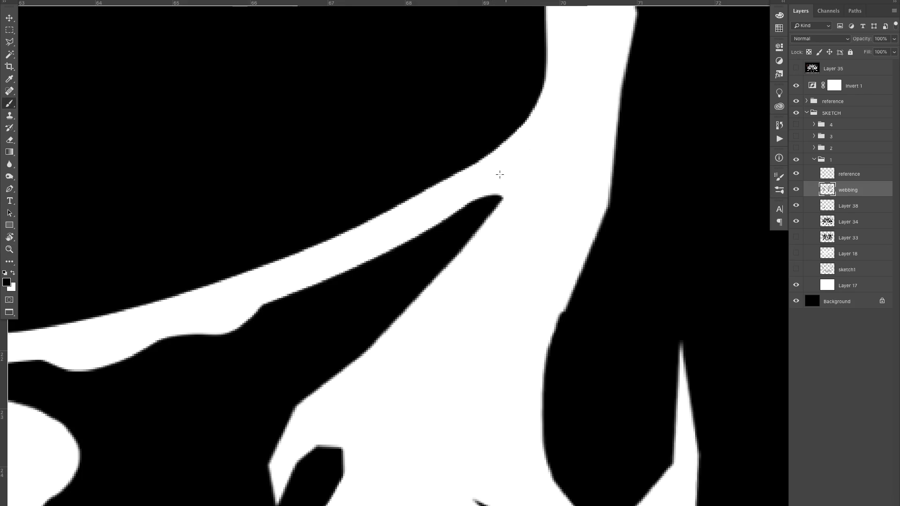
Step: Paint a long curved strand from the small spike beside the left horn to the left wing's upper edge
key(z)
drag(436, 234, 329, 239)
drag(245, 157, 375, 162)
drag(516, 241, 115, 326)
key(z)
drag(239, 285, 152, 319)
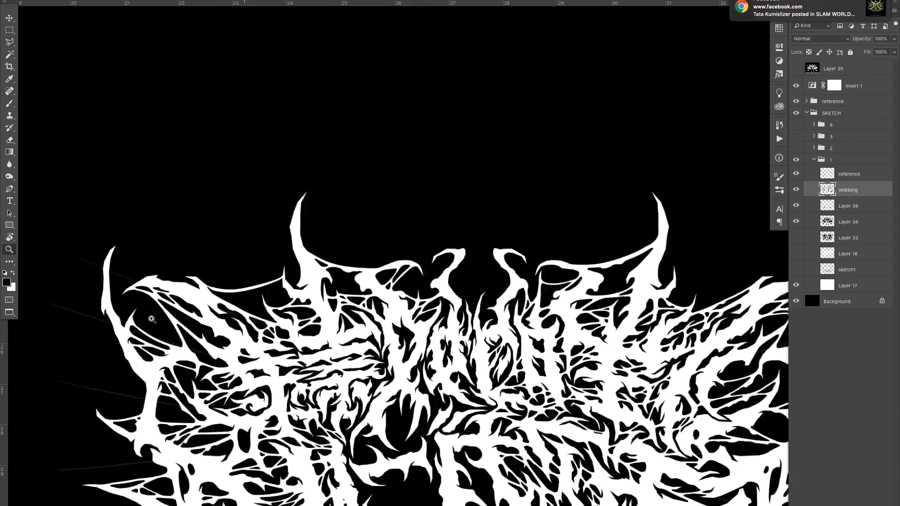
Step: Round both ends of the left wing strand where it joins the spike and the wing
drag(211, 292, 276, 267)
drag(236, 293, 227, 302)
drag(204, 256, 218, 269)
drag(707, 202, 478, 234)
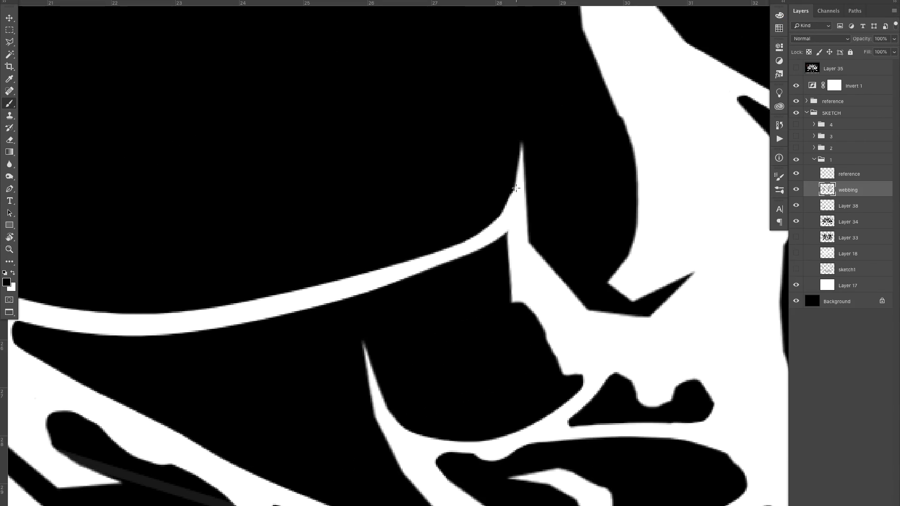
drag(176, 354, 112, 336)
drag(226, 329, 329, 306)
Step: Paint a matching curved strand from the small spike beside the right horn to the right wing's upper edge
key(z)
drag(388, 297, 281, 295)
drag(474, 227, 544, 228)
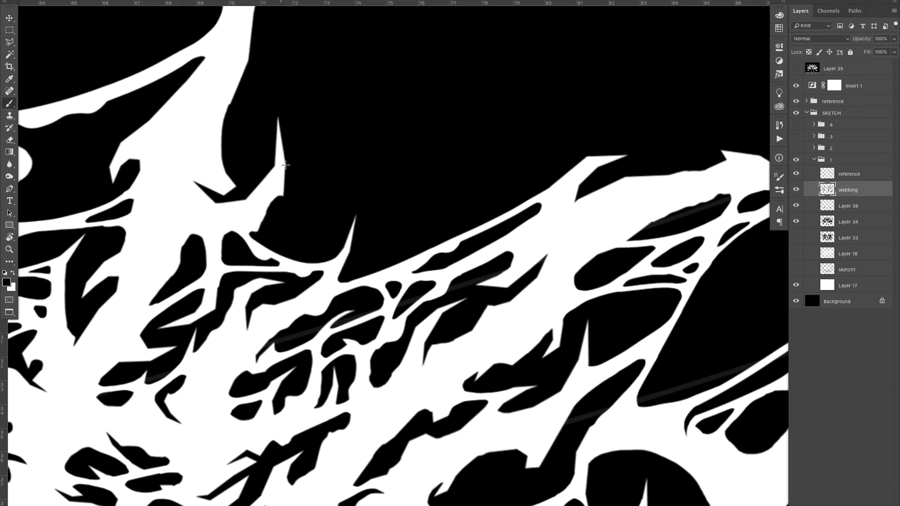
drag(540, 194, 280, 173)
drag(282, 171, 561, 186)
Step: Round the right wing strand's joins to the spike and wing, and thicken its underside with drip-like bumps
key(z)
drag(349, 181, 420, 182)
drag(211, 183, 142, 192)
drag(213, 172, 140, 96)
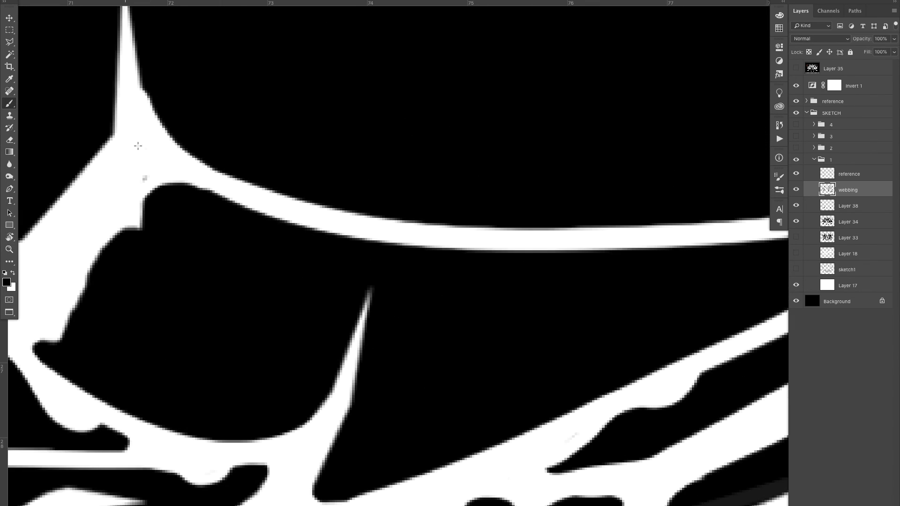
drag(531, 244, 596, 256)
drag(567, 264, 237, 293)
drag(603, 233, 652, 224)
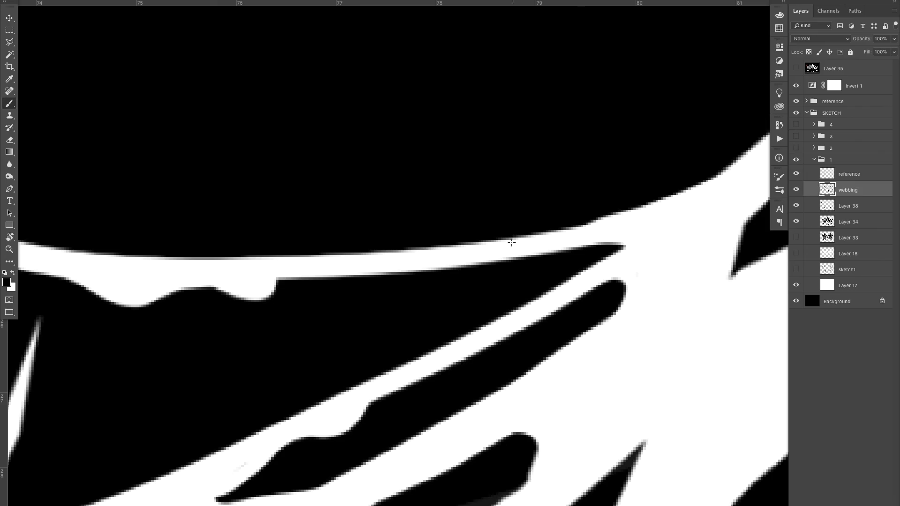
drag(543, 234, 638, 211)
Step: Hide the reference layer and fit the whole logo in view
key(z)
drag(567, 272, 474, 272)
key(ctrl+0)
drag(451, 236, 432, 237)
key(ctrl+0)
click(796, 174)
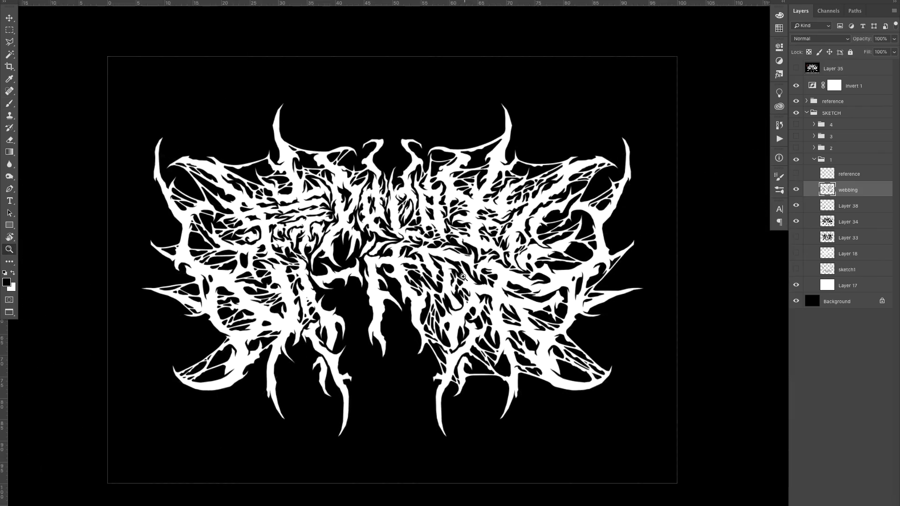
key(ctrl+0)
Step: Paint thin strands across the dark gaps around the hooked hole near the logo's centre and round the cut corners
key(b)
mouse_move(302, 229)
mouse_down()
mouse_move(361, 229)
mouse_move(386, 203)
mouse_up()
drag(300, 229, 329, 229)
drag(410, 185, 451, 160)
key(z)
drag(347, 234, 288, 235)
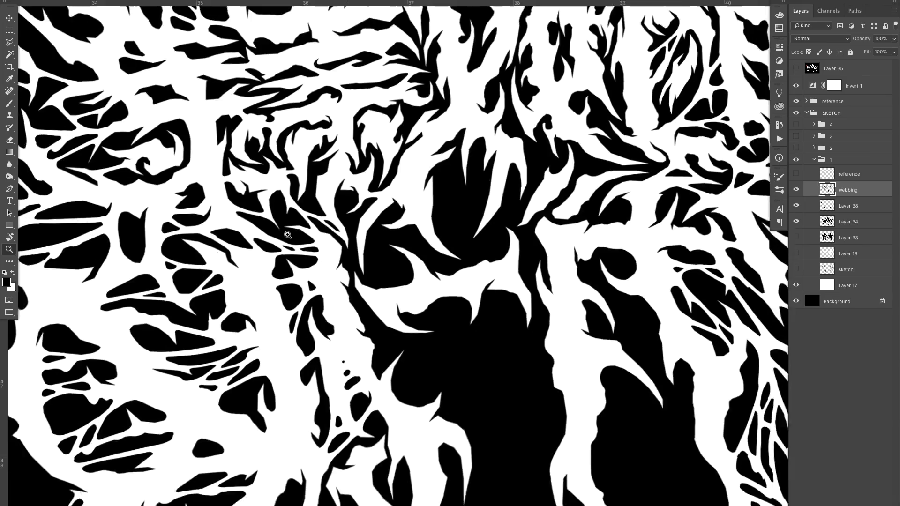
drag(378, 194, 436, 193)
key(b)
mouse_move(109, 274)
mouse_down()
mouse_move(267, 230)
mouse_move(361, 237)
mouse_up()
drag(324, 270, 249, 287)
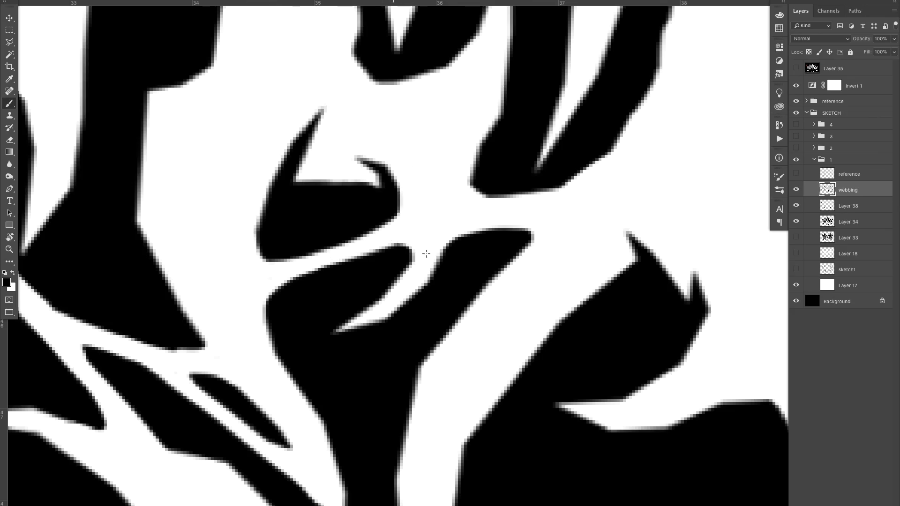
Step: Show the reference layer again and fit the whole logo in view
key(z)
drag(460, 290, 376, 291)
click(796, 174)
key(ctrl+0)
drag(403, 254, 389, 253)
drag(416, 182, 476, 183)
key(ctrl+0)
Step: Paint thin strands across the dark gap beneath the tall curved spike and round the gap's corners, undoing one stray stroke
drag(4, 337, 450, 270)
drag(440, 160, 502, 161)
drag(357, 209, 392, 209)
key(b)
drag(363, 300, 490, 252)
drag(411, 240, 442, 223)
drag(314, 90, 319, 272)
drag(280, 293, 504, 226)
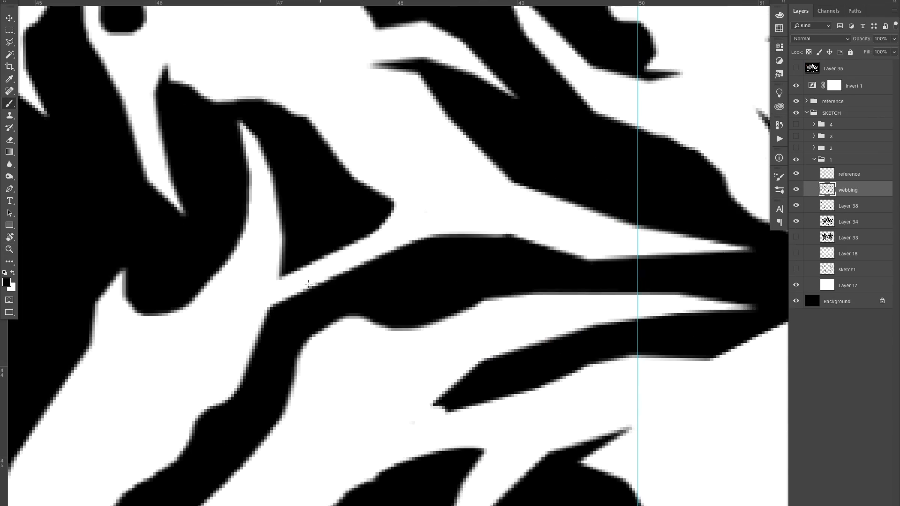
drag(309, 284, 266, 321)
mouse_move(373, 324)
mouse_down()
mouse_move(518, 230)
mouse_move(463, 251)
mouse_up()
key(ctrl+z)
Step: Paint a slanting strand across the lower end of the long tapering gap and round the corners where it joins
key(ctrl+0)
drag(406, 188, 467, 188)
mouse_move(330, 253)
mouse_down()
mouse_move(381, 277)
mouse_move(351, 257)
mouse_up()
drag(403, 291, 338, 258)
key(ctrl+0)
drag(375, 283, 392, 283)
drag(297, 249, 450, 295)
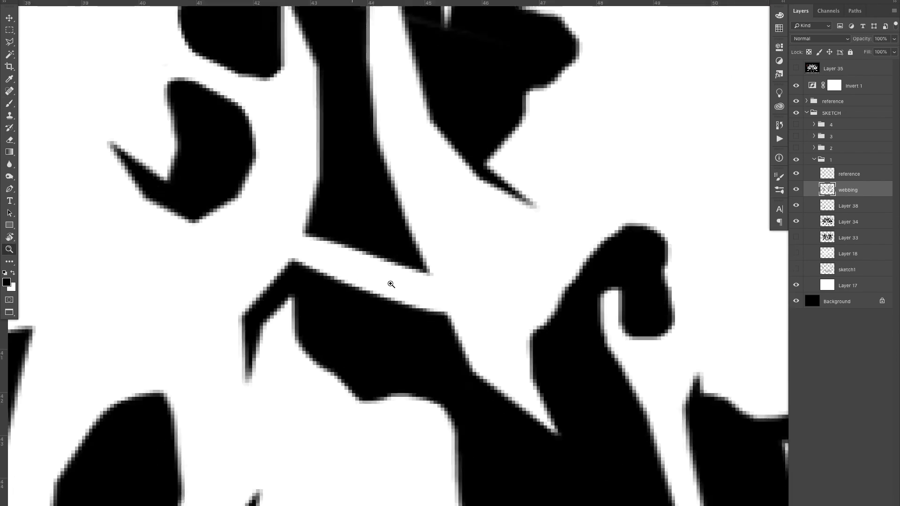
drag(309, 179, 438, 256)
drag(455, 313, 480, 352)
Step: Paint strands dividing the dark gap around the hooked shape and soften the cut corners
key(ctrl+0)
drag(436, 275, 462, 275)
drag(330, 353, 488, 243)
mouse_move(425, 316)
mouse_down()
mouse_move(649, 431)
mouse_move(581, 422)
mouse_move(600, 406)
mouse_up()
key(ctrl+z)
mouse_move(581, 398)
mouse_down()
mouse_move(530, 399)
mouse_move(624, 391)
mouse_up()
drag(326, 277, 277, 340)
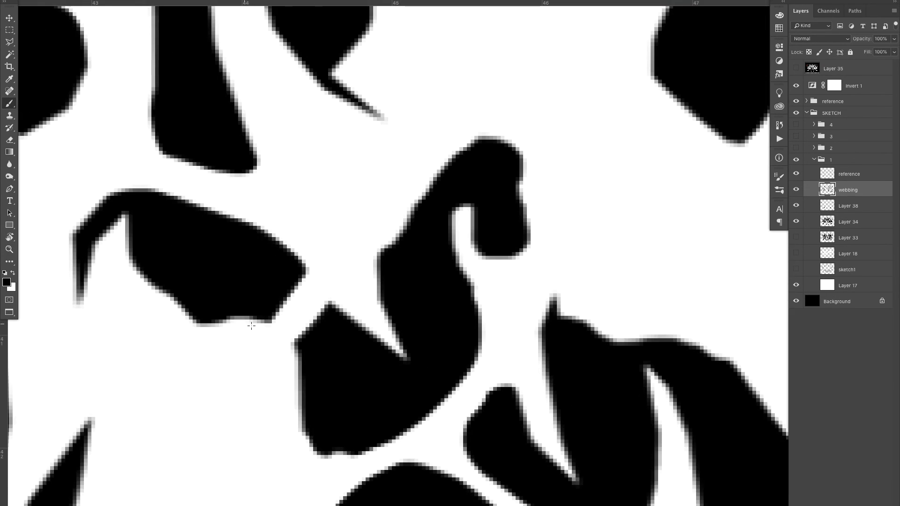
Step: Paint a curved strand across the dark gap beneath the drooping spike, just left of the centre guide, redoing the first attempt
key(ctrl+0)
drag(390, 197, 420, 198)
drag(263, 295, 436, 391)
key(ctrl+z)
drag(261, 300, 426, 377)
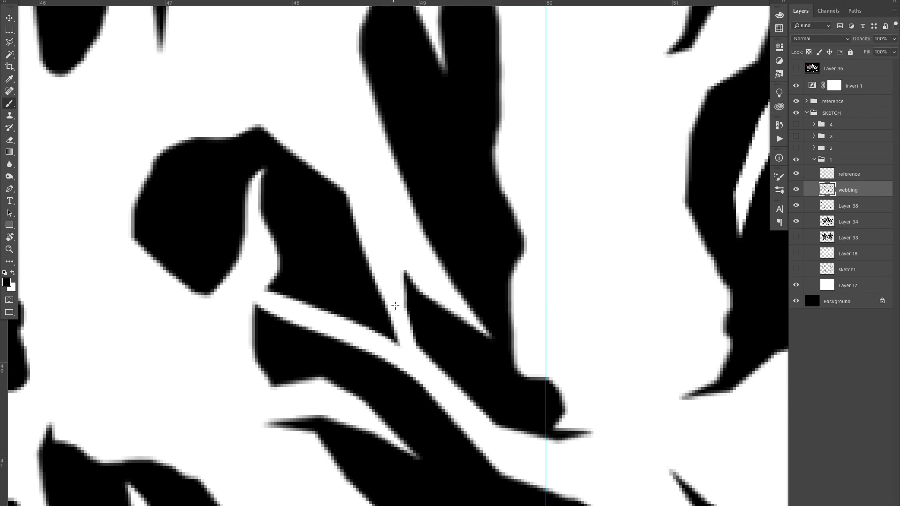
Step: Paint crossing strands through the long dark gap left of the centre guide and round their joins
drag(427, 281, 365, 281)
drag(433, 309, 471, 309)
drag(469, 405, 340, 291)
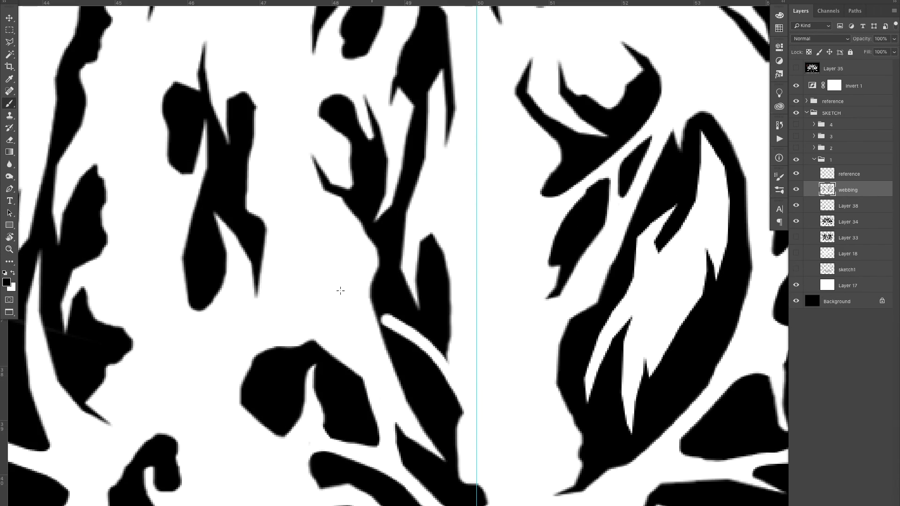
drag(397, 277, 422, 276)
drag(355, 283, 415, 225)
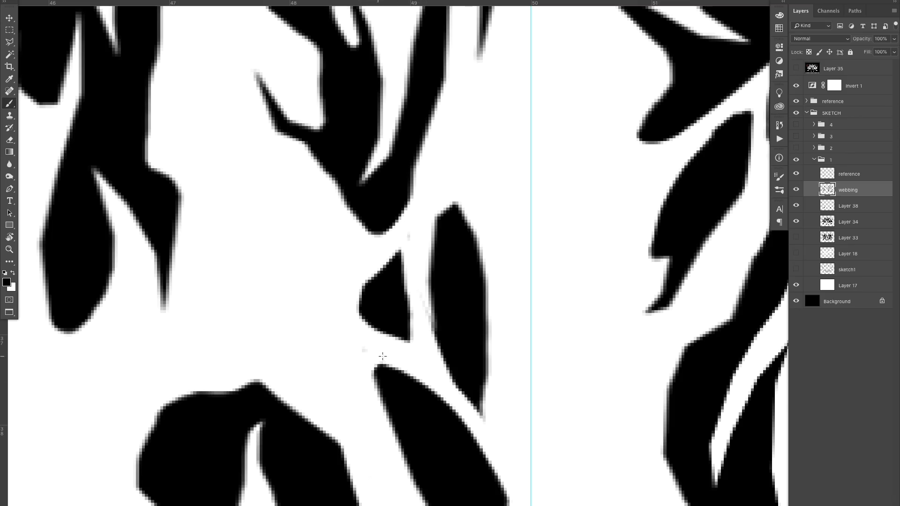
drag(469, 396, 485, 418)
drag(508, 344, 464, 343)
Step: Paint a curved strand from the base of the upright spike to the neighbouring shape and round its joins
drag(394, 209, 429, 208)
drag(422, 319, 354, 229)
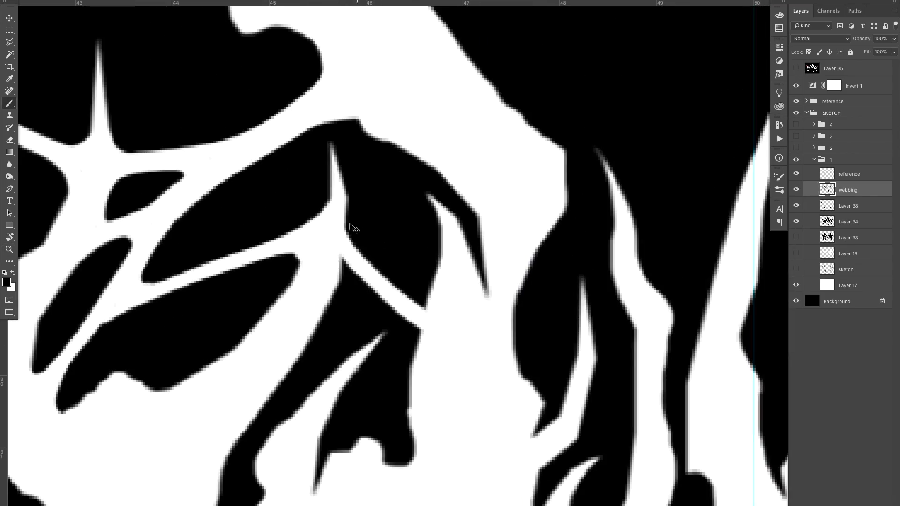
drag(347, 197, 424, 305)
drag(377, 297, 346, 261)
drag(446, 267, 366, 267)
Step: Paint short strands splitting the elongated slanting gaps and round the cut ends
mouse_move(294, 290)
mouse_down()
mouse_move(420, 173)
mouse_move(338, 239)
mouse_up()
mouse_move(401, 300)
mouse_down()
mouse_move(498, 206)
mouse_move(436, 291)
mouse_up()
drag(431, 319, 523, 260)
drag(458, 258, 422, 258)
drag(276, 304, 332, 235)
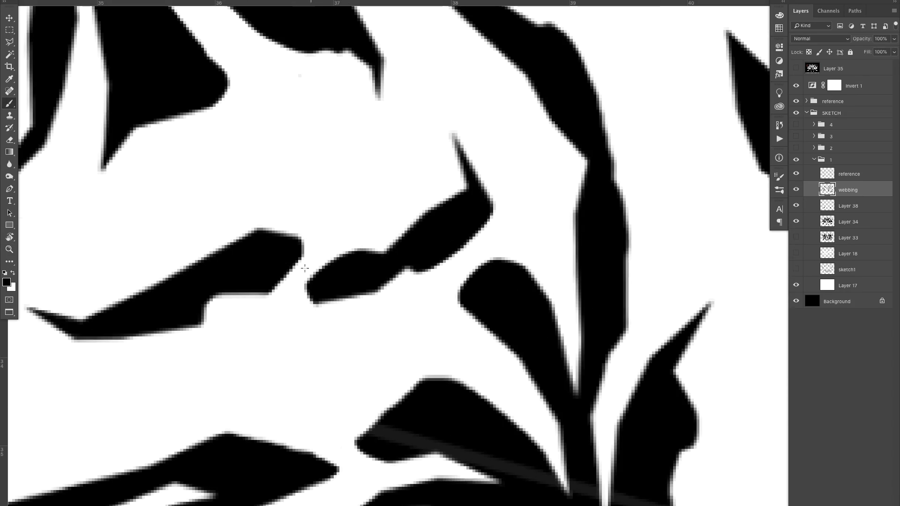
drag(305, 268, 244, 268)
Step: Paint a curved strand across the wide gap with the hooked tail, cut its stem with a second strand, and round the corners
drag(394, 148, 450, 148)
drag(434, 235, 185, 158)
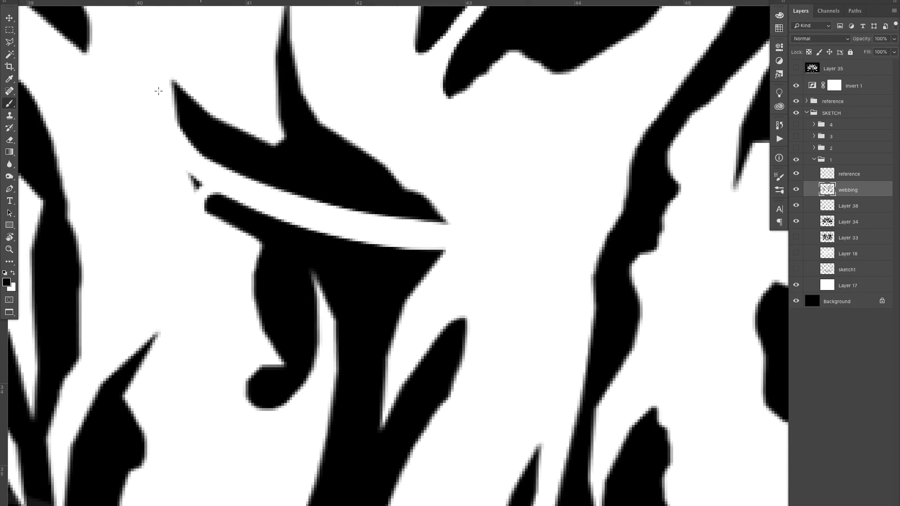
drag(357, 334, 428, 208)
drag(398, 295, 476, 209)
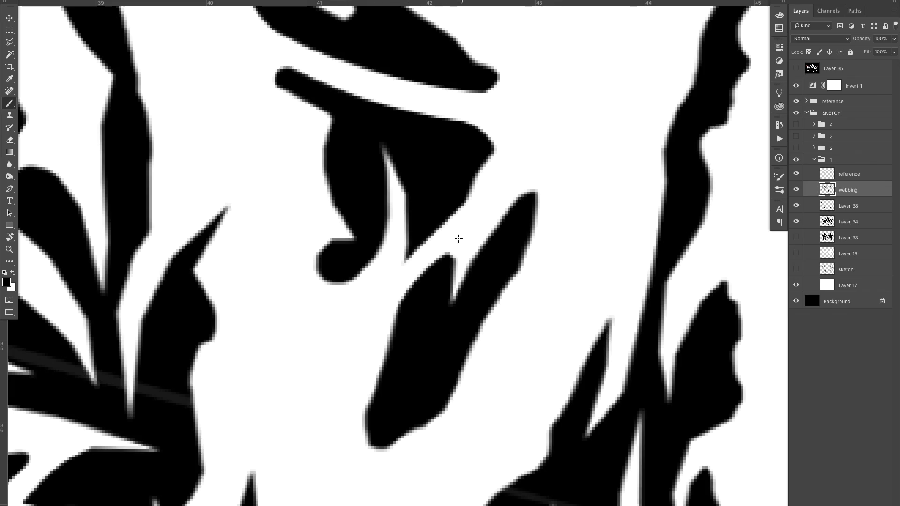
mouse_move(403, 253)
mouse_down()
mouse_move(290, 253)
mouse_move(332, 216)
mouse_move(300, 220)
mouse_up()
Step: Paint two converging strands linking the inner left leg to the hooked prong beside it, and round their joins
drag(348, 322, 415, 322)
drag(322, 417, 405, 212)
drag(376, 119, 314, 382)
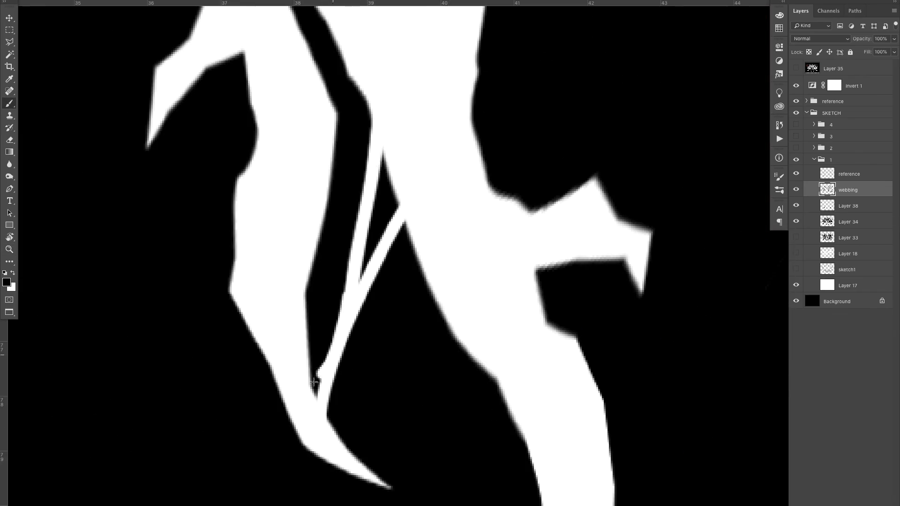
drag(372, 258, 329, 255)
mouse_move(377, 190)
mouse_down()
mouse_move(388, 175)
mouse_move(409, 171)
mouse_up()
drag(403, 162, 409, 329)
drag(387, 202, 398, 212)
Step: Add thin strands across the neighbouring gaps above the inner left leg, redoing one stroke
mouse_move(393, 337)
mouse_down()
mouse_move(299, 328)
mouse_move(300, 267)
mouse_up()
drag(283, 392, 329, 226)
key(super+z)
drag(281, 394, 329, 221)
mouse_move(327, 196)
mouse_down()
mouse_move(309, 291)
mouse_move(361, 293)
mouse_up()
mouse_move(381, 307)
mouse_down()
mouse_move(392, 358)
mouse_move(415, 359)
mouse_up()
drag(404, 346, 388, 284)
drag(354, 220, 308, 220)
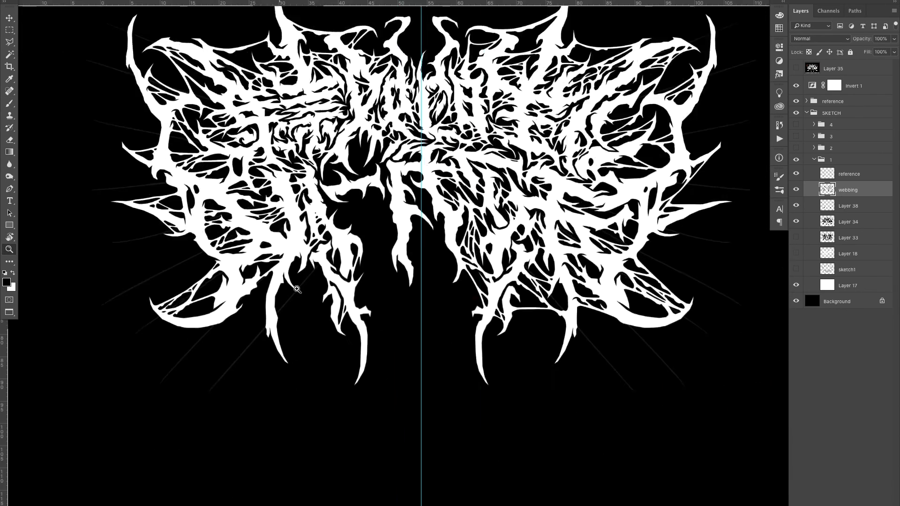
Step: Paint a forked strand from the outer left leg up to the small spike beside it, and round its joins
drag(310, 305, 357, 304)
drag(217, 372, 279, 174)
drag(240, 265, 230, 194)
drag(238, 219, 265, 218)
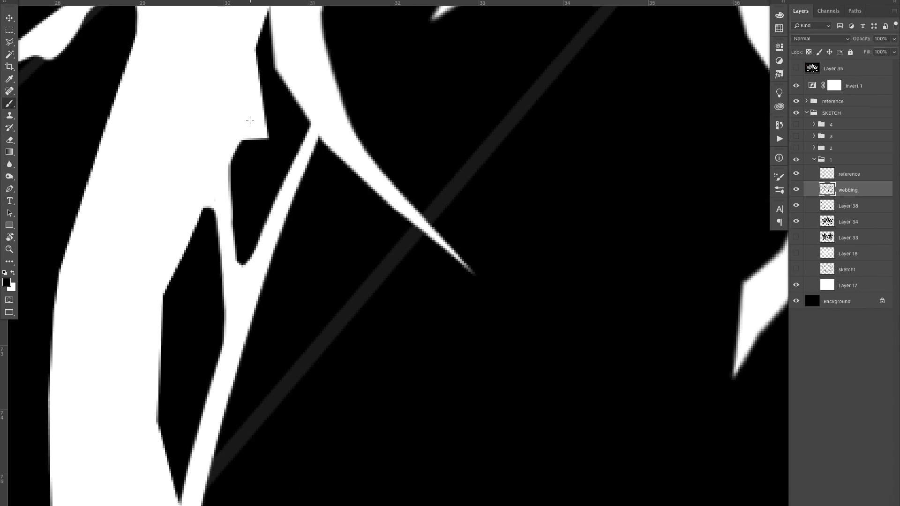
drag(345, 161, 363, 181)
drag(320, 139, 325, 150)
drag(211, 451, 295, 302)
mouse_move(276, 326)
mouse_down()
mouse_move(247, 342)
mouse_move(240, 313)
mouse_up()
drag(288, 257, 311, 258)
drag(311, 258, 335, 256)
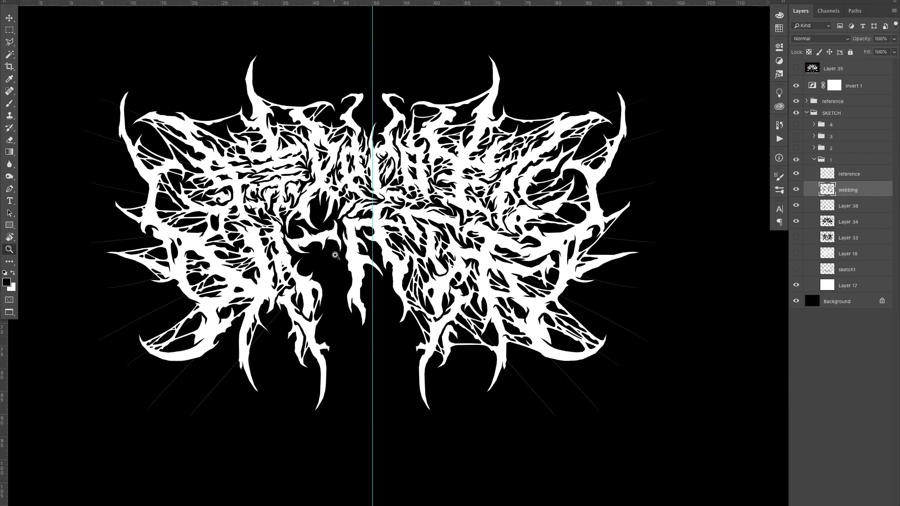
Step: Paint a strand from the spike on the inner left leg down to the jagged knob, and clean up its upper join
mouse_move(320, 343)
mouse_down()
mouse_move(367, 343)
mouse_move(305, 204)
mouse_up()
drag(313, 238, 327, 238)
drag(291, 232, 315, 257)
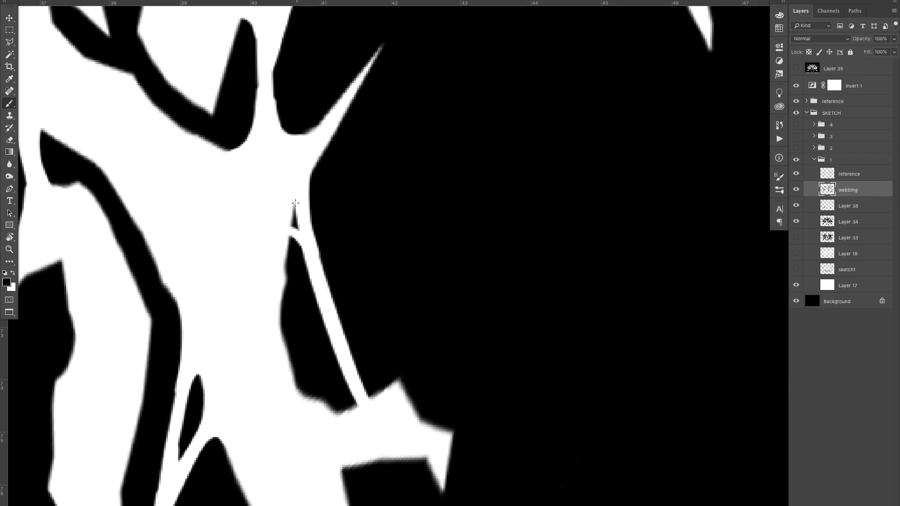
drag(344, 223, 298, 223)
Step: Paint thin strands inside the narrow gaps above the inner left leg, undo a stray dab, and review the whole logo
drag(319, 300, 366, 300)
drag(287, 420, 327, 265)
drag(289, 337, 302, 337)
drag(292, 371, 276, 422)
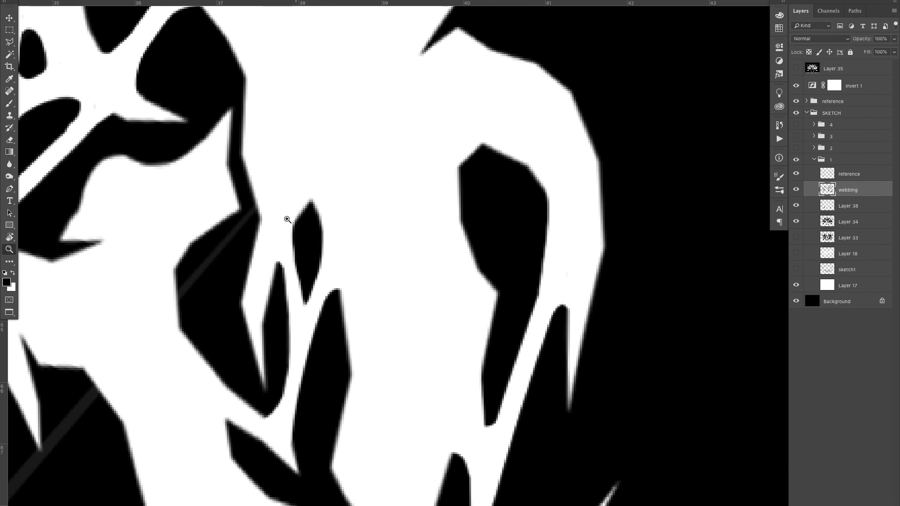
drag(287, 220, 277, 219)
mouse_move(270, 199)
mouse_down()
mouse_move(177, 336)
mouse_move(271, 193)
mouse_up()
key(ctrl+z)
drag(187, 302, 211, 300)
drag(225, 315, 179, 315)
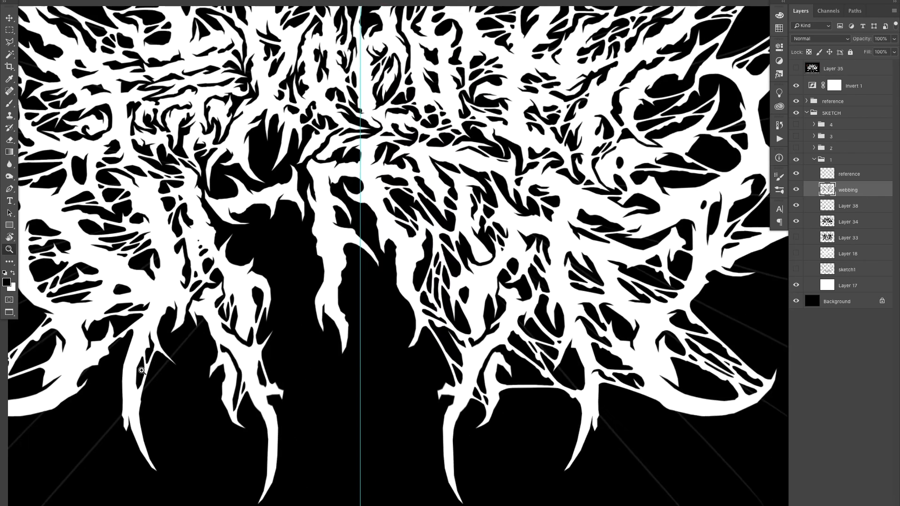
drag(356, 234, 311, 254)
drag(275, 204, 294, 203)
drag(339, 164, 339, 219)
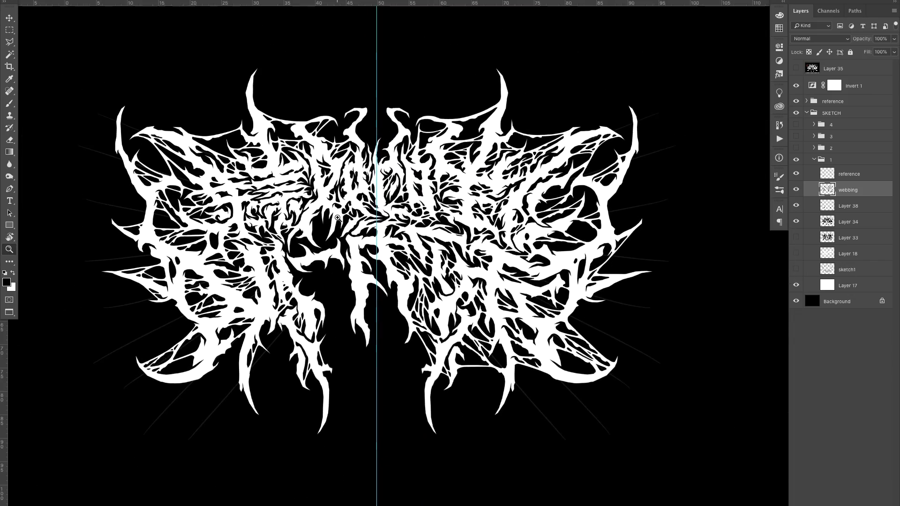
Step: Paint long strands from the arched shape to the pointed spike across the large dark gap left of the centre
drag(296, 242, 331, 263)
drag(391, 259, 359, 259)
drag(262, 275, 300, 277)
mouse_move(438, 329)
mouse_down()
mouse_move(355, 344)
mouse_move(300, 340)
mouse_up()
drag(516, 300, 450, 346)
drag(422, 263, 493, 244)
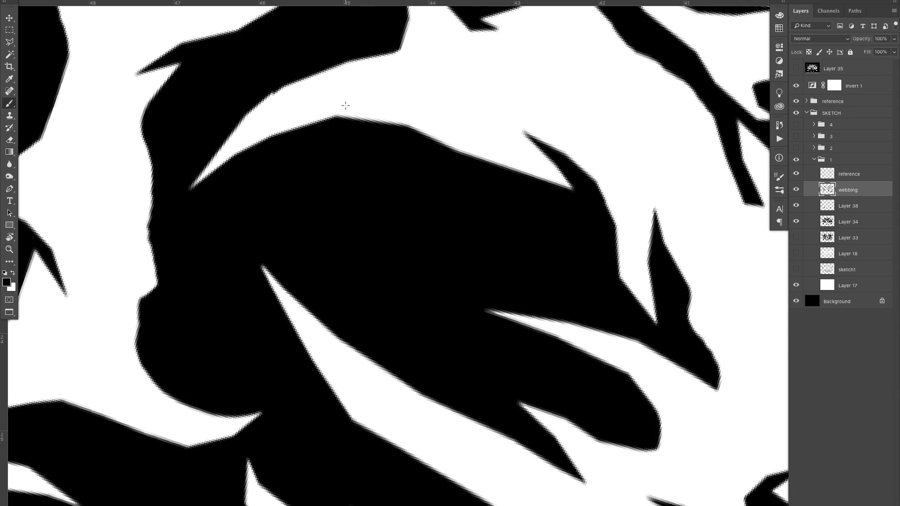
drag(346, 106, 436, 412)
drag(437, 399, 499, 88)
drag(375, 124, 364, 361)
Step: Add another strand near the arch's pointed tip, redoing the first attempt, and round the strands' upper joins
drag(367, 315, 282, 101)
key(ctrl+z)
drag(302, 112, 324, 336)
drag(279, 142, 293, 142)
drag(276, 122, 320, 179)
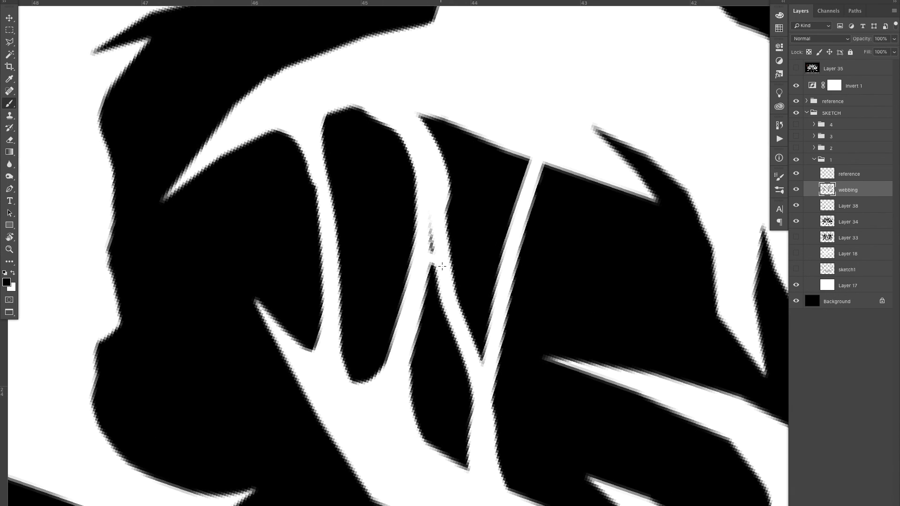
Step: Add fine branches between the arch strands to form small slivers, and smooth their joins
drag(442, 267, 432, 228)
drag(436, 180, 505, 271)
drag(428, 257, 316, 307)
drag(440, 230, 381, 317)
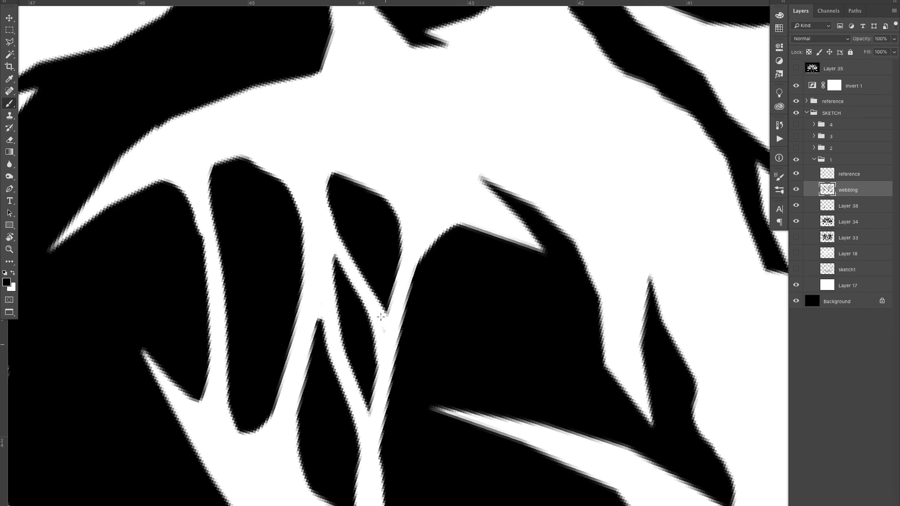
drag(326, 338, 315, 240)
drag(311, 404, 328, 288)
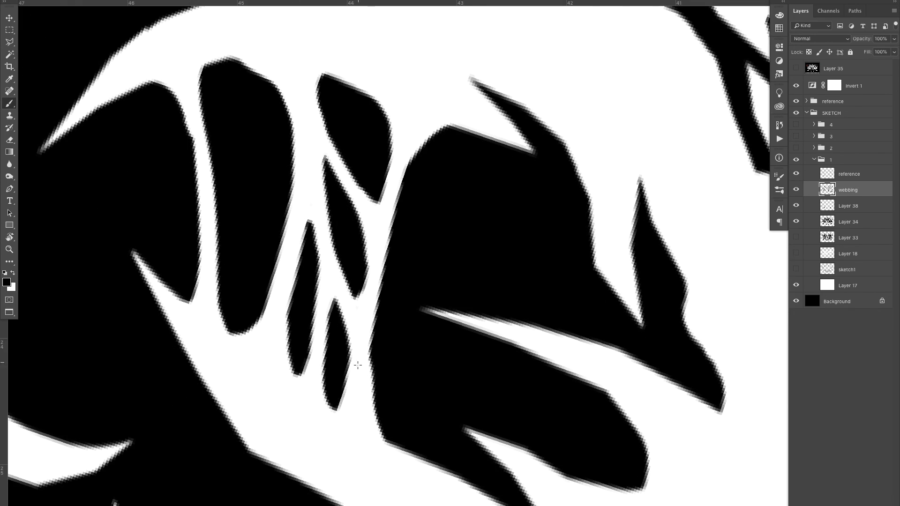
drag(358, 365, 331, 414)
Step: Paint diagonal strands through the large spiky gap, separating small rounded holes along its lower edge, and round the corners
drag(249, 205, 178, 206)
mouse_move(263, 227)
mouse_down()
mouse_move(339, 227)
mouse_move(295, 284)
mouse_up()
mouse_move(158, 355)
mouse_down()
mouse_move(327, 226)
mouse_move(436, 192)
mouse_up()
drag(375, 235, 408, 234)
drag(234, 347, 387, 226)
drag(253, 305, 186, 371)
drag(352, 224, 248, 328)
drag(213, 378, 162, 502)
drag(178, 413, 221, 305)
drag(206, 361, 244, 413)
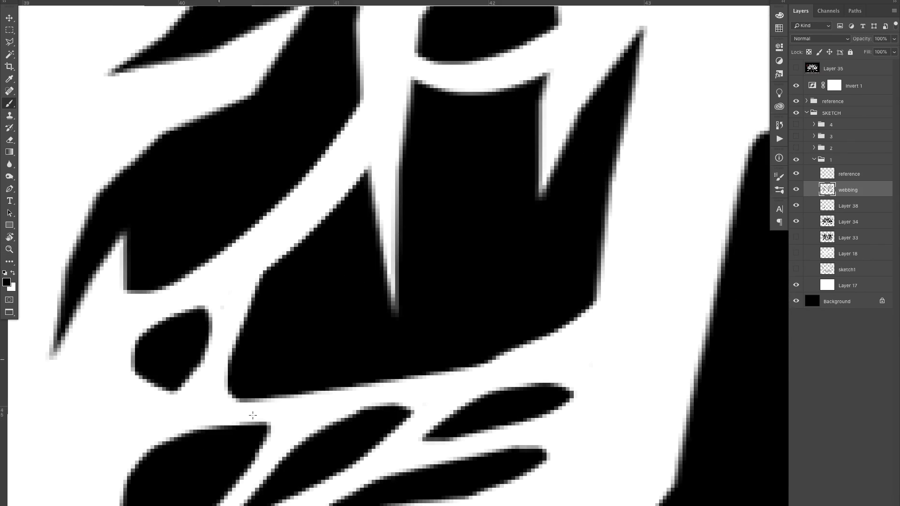
Step: Paint more thin strands across the dark areas surrounding the spiky gap
drag(255, 307, 210, 393)
mouse_move(205, 390)
mouse_down()
mouse_move(260, 303)
mouse_move(323, 254)
mouse_up()
mouse_move(356, 168)
mouse_down()
mouse_move(267, 285)
mouse_move(414, 275)
mouse_move(431, 215)
mouse_up()
mouse_move(319, 267)
mouse_down()
mouse_move(206, 345)
mouse_move(174, 349)
mouse_up()
drag(342, 231, 441, 234)
drag(330, 247, 444, 255)
drag(300, 262, 342, 262)
Step: Fill the next open gaps with fine crossing strands in the same organic style
mouse_move(340, 282)
mouse_down()
mouse_move(457, 220)
mouse_move(340, 230)
mouse_up()
mouse_move(463, 206)
mouse_down()
mouse_move(505, 179)
mouse_move(591, 179)
mouse_up()
drag(365, 196, 497, 218)
mouse_move(506, 199)
mouse_down()
mouse_move(454, 214)
mouse_move(373, 162)
mouse_up()
key(z)
drag(416, 159, 248, 211)
drag(307, 253, 418, 252)
Step: Paint a diagonal strand across another dark gap and round the corners around it
drag(253, 252, 283, 253)
drag(202, 390, 389, 287)
key(z)
mouse_move(281, 361)
mouse_down()
mouse_move(260, 394)
mouse_move(286, 365)
mouse_up()
drag(274, 373, 232, 423)
drag(441, 274, 411, 202)
Step: Paint a curved, roughly horizontal strand across the large spiky dark gap and round the corners where it meets the surrounding shapes
key(z)
drag(407, 211, 272, 239)
drag(310, 263, 385, 263)
drag(162, 262, 237, 261)
drag(78, 279, 350, 339)
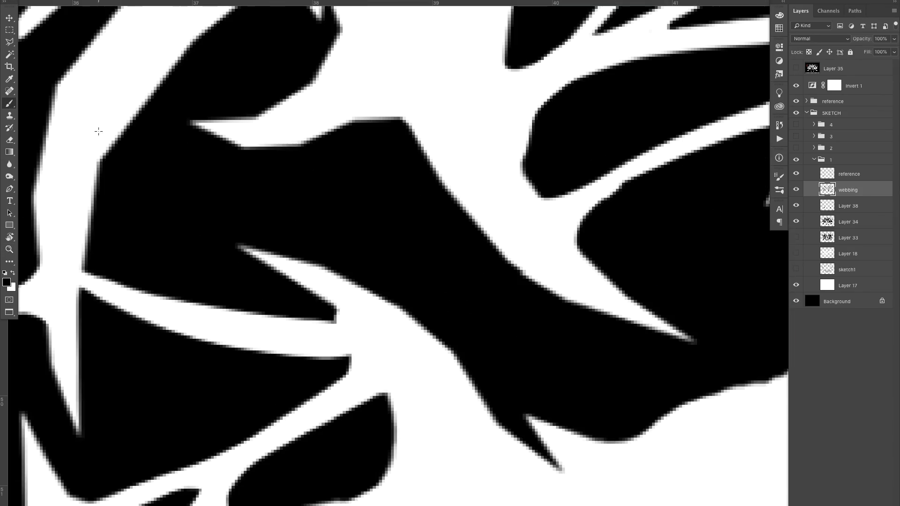
drag(99, 134, 452, 190)
drag(93, 175, 141, 89)
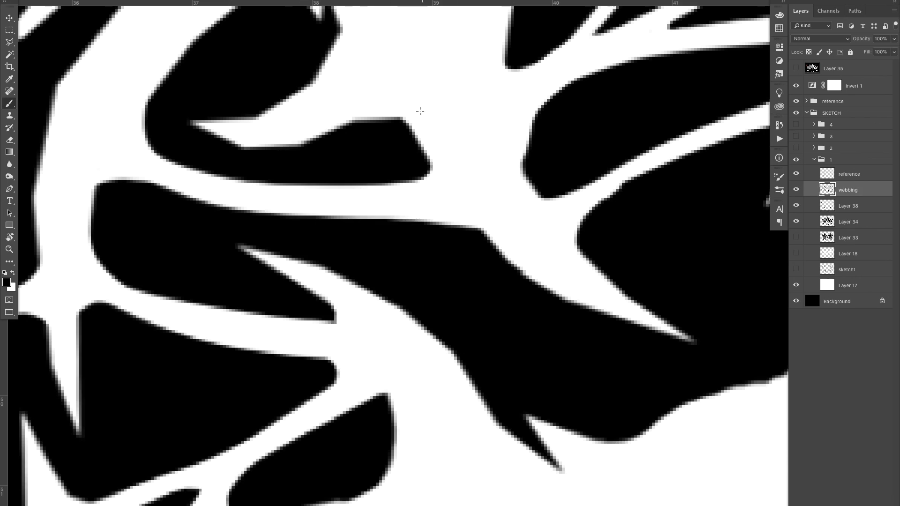
Step: Paint a long diagonal strand through the tall dark gaps and a vertical strand splitting the spiky gap above the small oval holes
key(z)
mouse_move(420, 140)
mouse_down()
mouse_move(324, 225)
mouse_move(396, 263)
mouse_up()
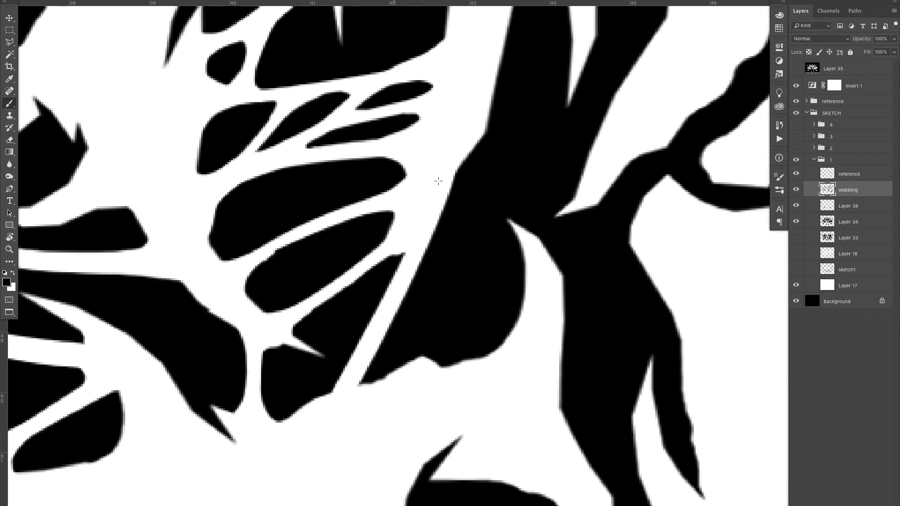
drag(364, 370, 232, 484)
drag(474, 235, 238, 458)
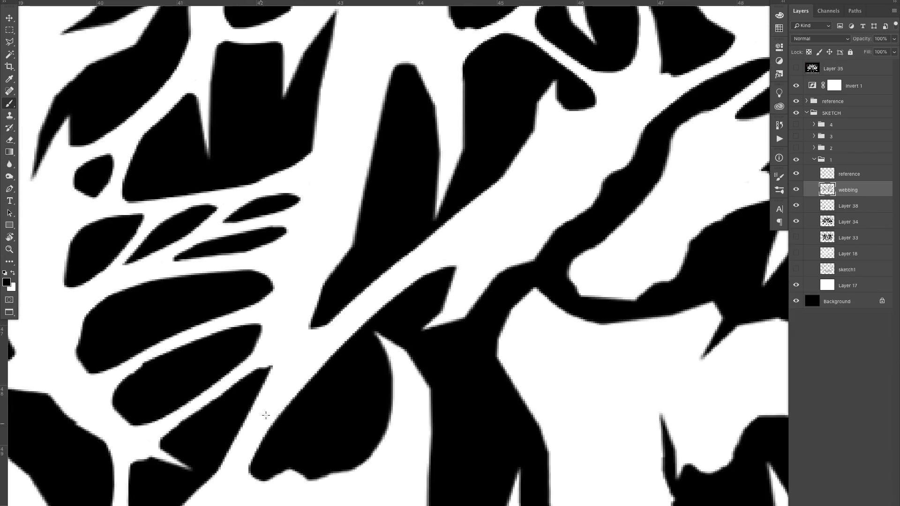
key(z)
drag(317, 229, 230, 219)
drag(300, 210, 410, 219)
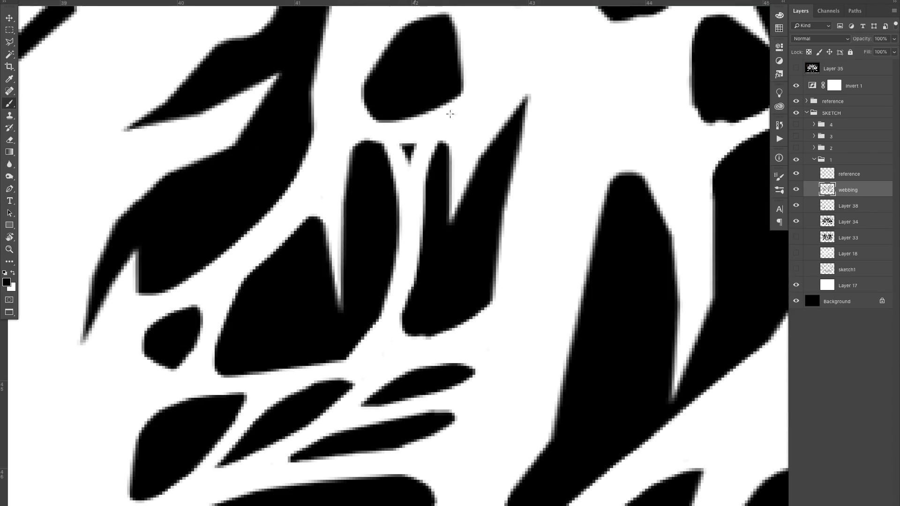
Step: Reshape the pointed gap beside the tall narrow opening and round its corners
key(z)
mouse_move(467, 186)
mouse_down()
mouse_move(380, 188)
mouse_move(579, 195)
mouse_up()
drag(365, 256, 331, 345)
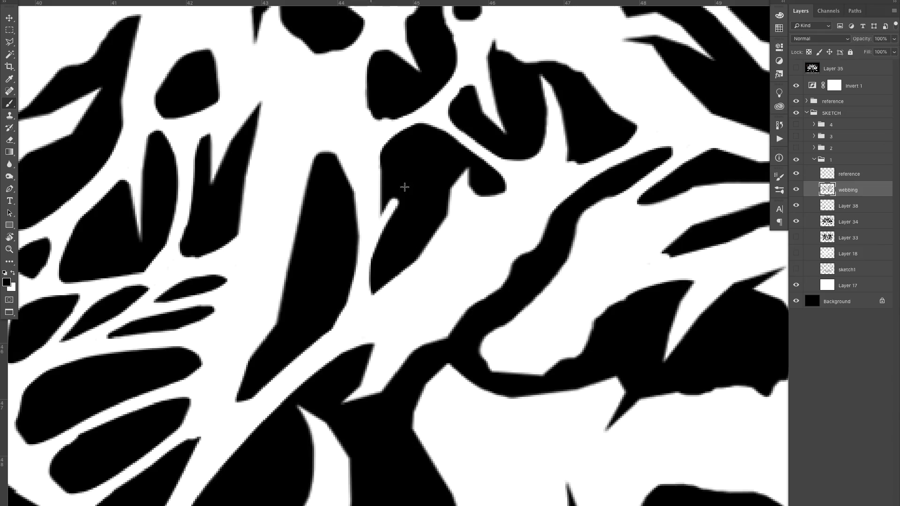
key(z)
drag(408, 205, 320, 211)
drag(397, 245, 376, 235)
drag(394, 244, 441, 226)
click(225, 1)
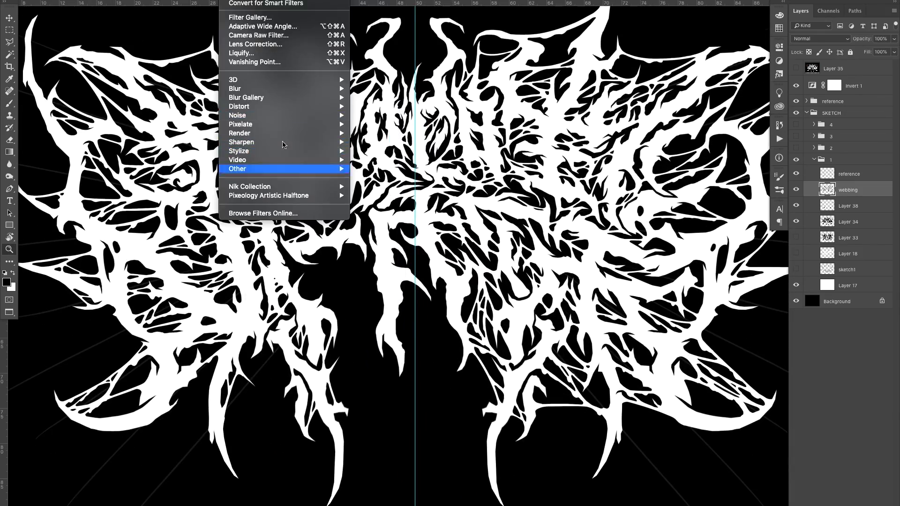
Step: Paint long, thin curved strands through the open dark area beside the lower leg near the centre
drag(409, 268, 384, 281)
key(r)
drag(319, 260, 620, 283)
key(z)
drag(402, 269, 430, 269)
mouse_move(430, 270)
mouse_down()
mouse_move(341, 174)
mouse_move(412, 125)
mouse_move(306, 505)
mouse_up()
key(b)
drag(356, 469, 316, 320)
drag(343, 492, 408, 53)
drag(469, 164, 439, 165)
drag(418, 251, 462, 254)
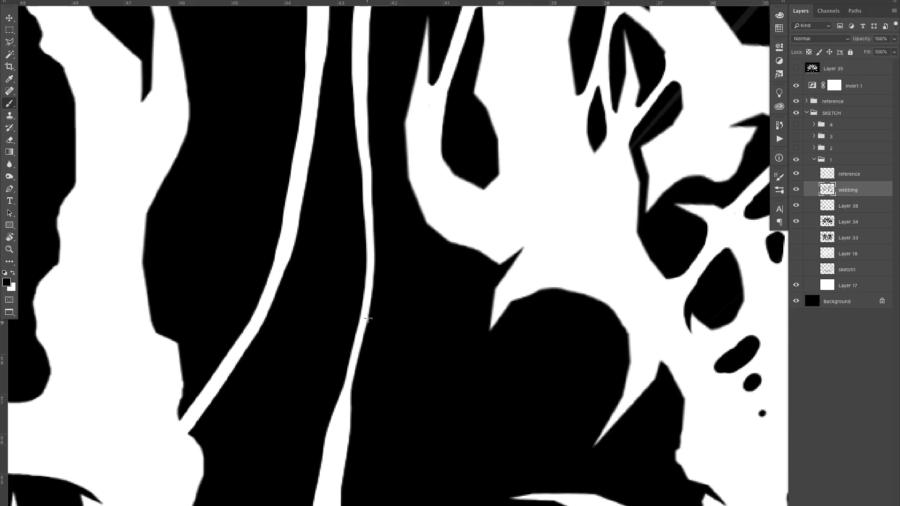
Step: Add crossing and curved branch strands that join the long strands to each other and to the neighbouring leg
drag(252, 339, 371, 214)
drag(371, 217, 355, 301)
drag(319, 162, 293, 326)
drag(313, 305, 353, 151)
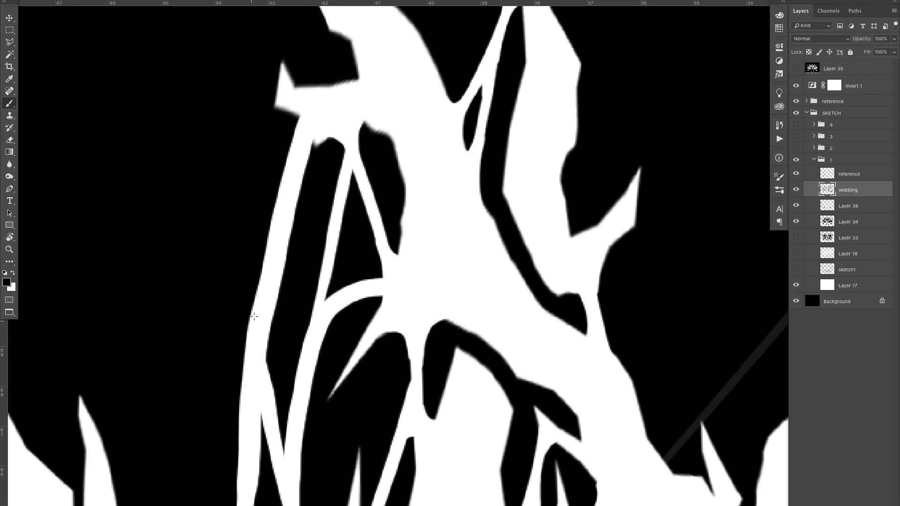
drag(392, 262, 300, 265)
mouse_move(305, 345)
mouse_down()
mouse_move(392, 348)
mouse_move(461, 122)
mouse_move(367, 282)
mouse_move(322, 433)
mouse_up()
drag(328, 445, 319, 233)
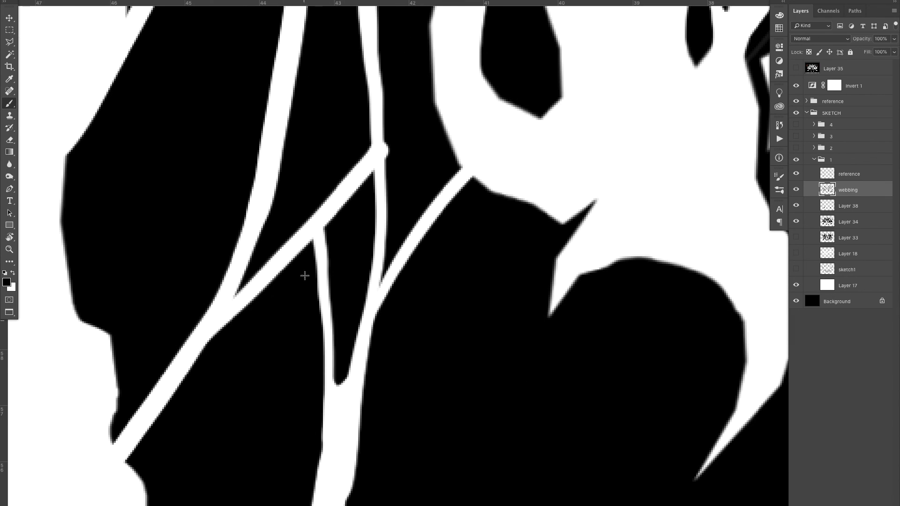
Step: Round the inner corners of the small narrow gaps where the new branch strands meet
drag(379, 255, 383, 282)
mouse_move(420, 186)
mouse_down()
mouse_move(338, 277)
mouse_move(375, 216)
mouse_up()
drag(366, 295, 442, 292)
click(393, 270)
drag(397, 229, 463, 349)
scroll(309, 160, up, 5)
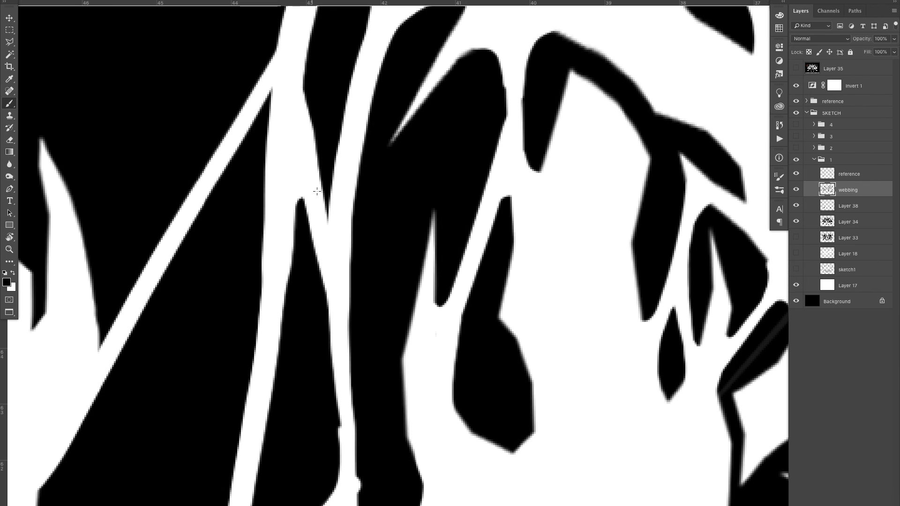
scroll(315, 183, down, 10)
scroll(315, 183, left, 3)
drag(349, 172, 377, 329)
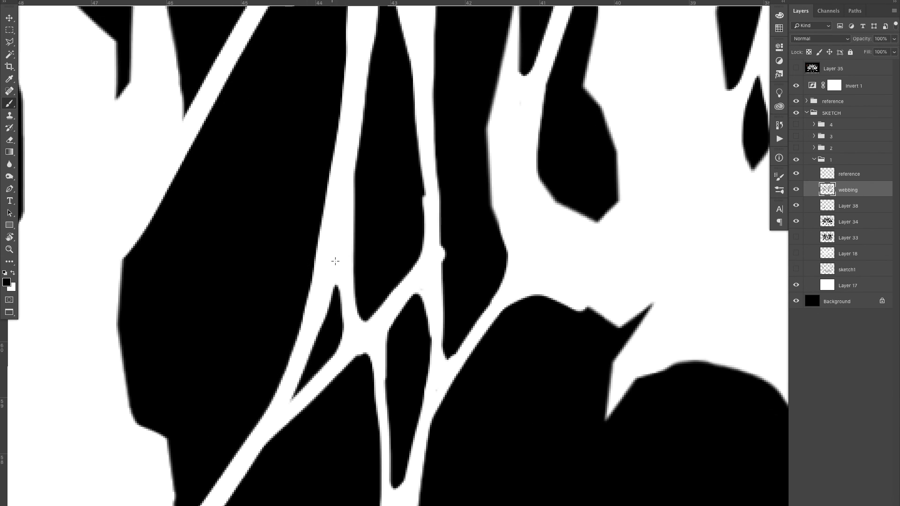
Step: Round the corners where the long diagonal strand meets the leg spike and the vertical strands
scroll(274, 381, down, 7)
scroll(274, 381, left, 4)
mouse_move(307, 366)
mouse_down()
mouse_move(294, 401)
mouse_move(299, 422)
mouse_up()
drag(356, 311, 282, 472)
drag(225, 197, 203, 370)
drag(132, 469, 158, 403)
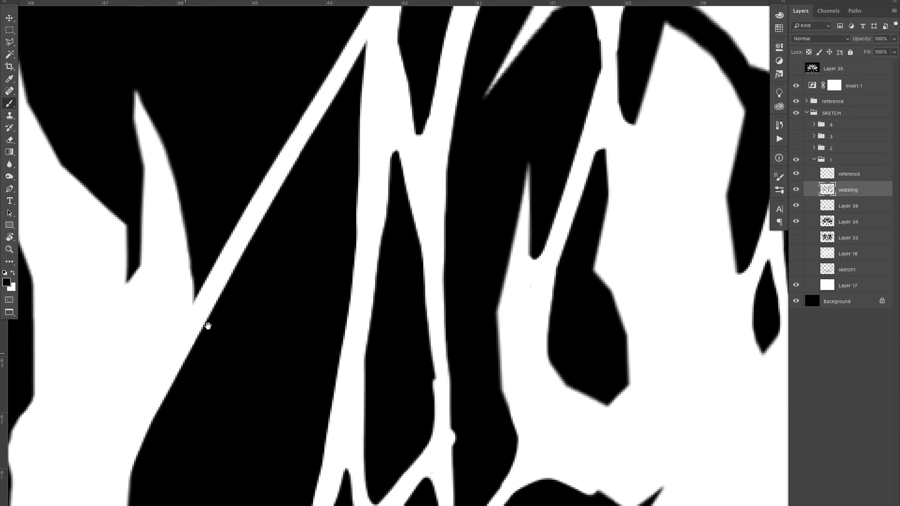
drag(206, 325, 190, 415)
drag(193, 352, 173, 398)
drag(282, 211, 212, 338)
drag(238, 312, 298, 193)
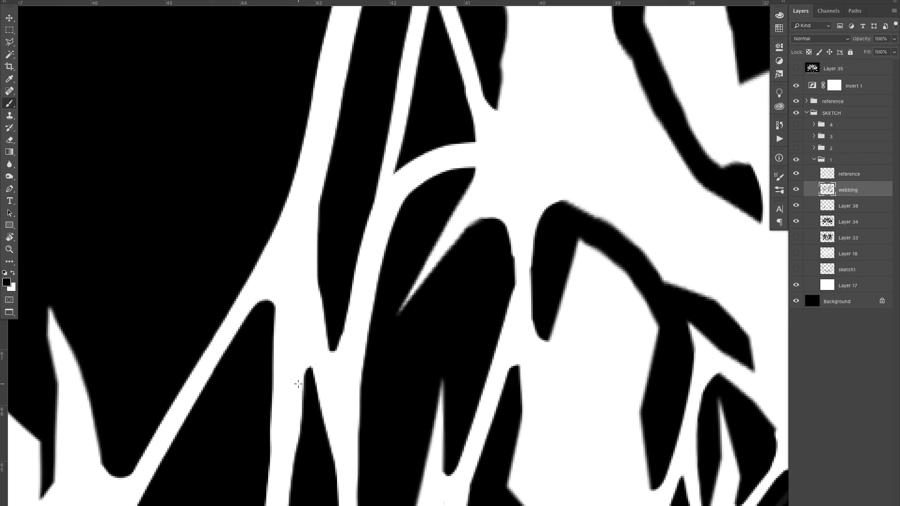
drag(298, 384, 390, 293)
drag(302, 227, 218, 303)
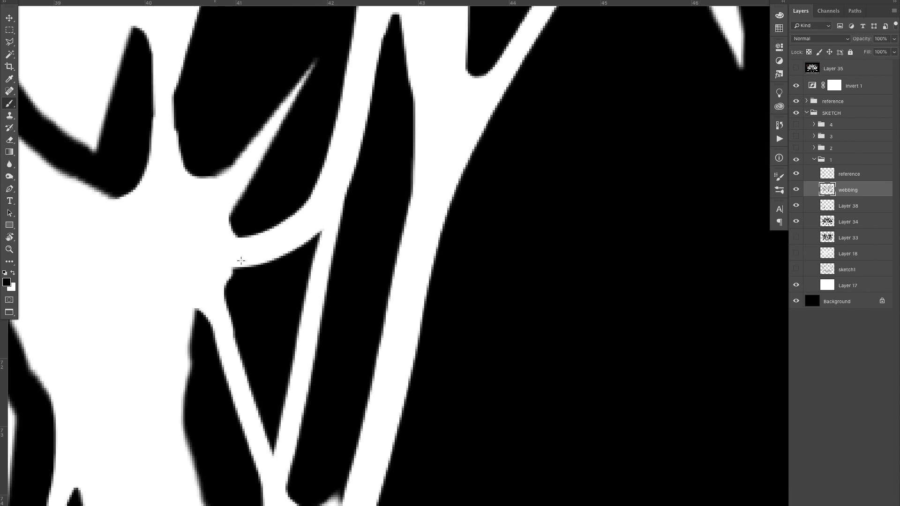
Step: Round the corners of the triangular hole and the narrow gaps around it near the tip of the lower leg
scroll(318, 250, down, 5)
scroll(328, 272, left, 2)
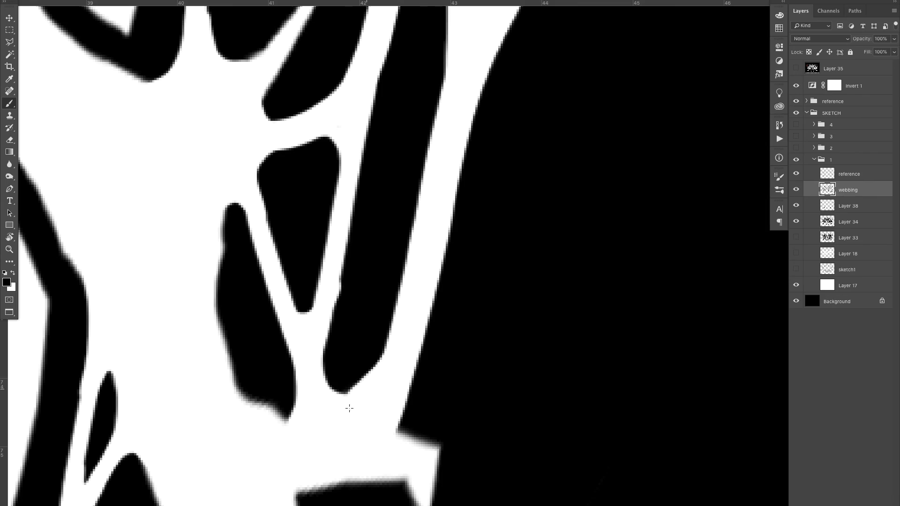
drag(311, 387, 265, 344)
drag(296, 234, 344, 320)
drag(462, 207, 346, 415)
Step: Carve small rounded holes into the thick junction below the narrow pointed gap, using the opposite brush colour
mouse_move(355, 335)
mouse_down()
mouse_move(381, 331)
mouse_move(346, 383)
mouse_up()
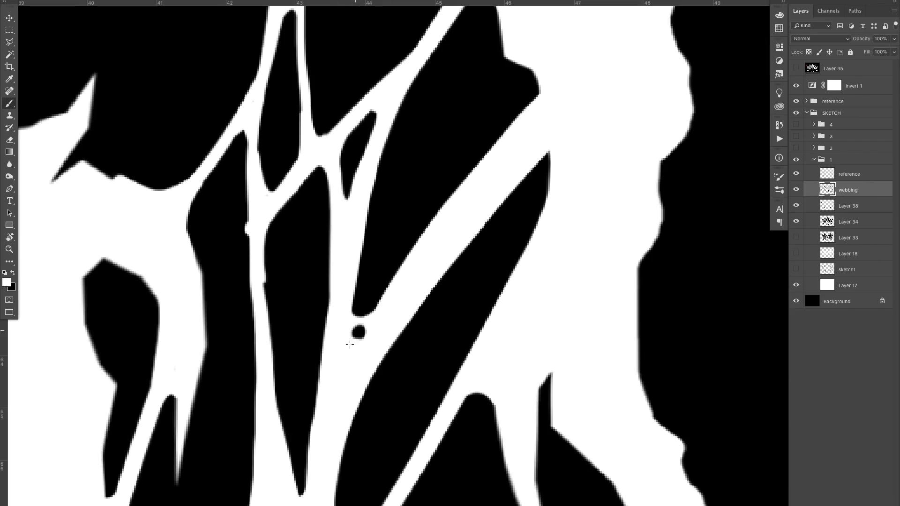
click(347, 374)
key(x)
mouse_move(488, 161)
mouse_down()
mouse_move(395, 281)
mouse_move(442, 304)
mouse_up()
mouse_move(477, 312)
mouse_down()
mouse_move(412, 347)
mouse_move(414, 288)
mouse_up()
drag(305, 155, 334, 331)
key(x)
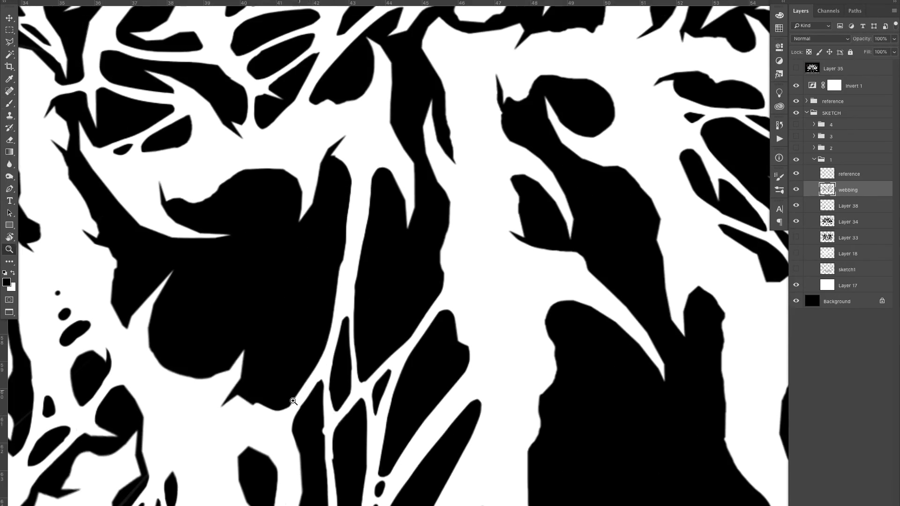
Step: Paint a long curved strand splitting the tall gap above the strand junction and undo the unwanted strokes
drag(293, 401, 328, 400)
key(x)
mouse_move(311, 383)
mouse_down()
mouse_move(373, 293)
mouse_move(247, 409)
mouse_move(308, 370)
mouse_move(369, 223)
mouse_move(471, 106)
mouse_up()
key(x)
drag(384, 293, 360, 314)
drag(389, 43, 343, 343)
key(ctrl+z)
drag(364, 96, 312, 372)
key(ctrl+z)
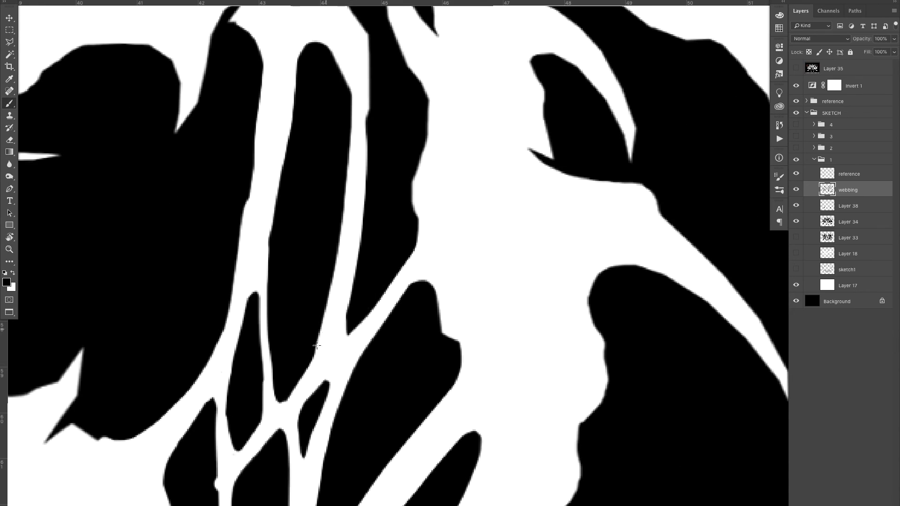
Step: Separate the tall gap from the one above with a short strand, then carve a hooked tip and a small pointed hole nearby
scroll(317, 346, up, 5)
scroll(317, 346, right, 3)
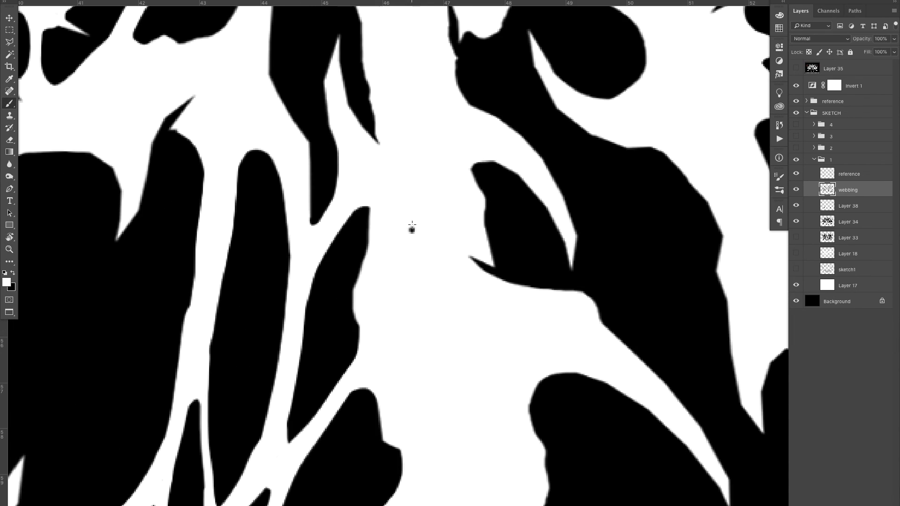
drag(412, 225, 348, 211)
key(x)
drag(403, 255, 385, 269)
drag(387, 277, 276, 121)
drag(289, 235, 218, 370)
key(ctrl+z)
drag(229, 349, 282, 220)
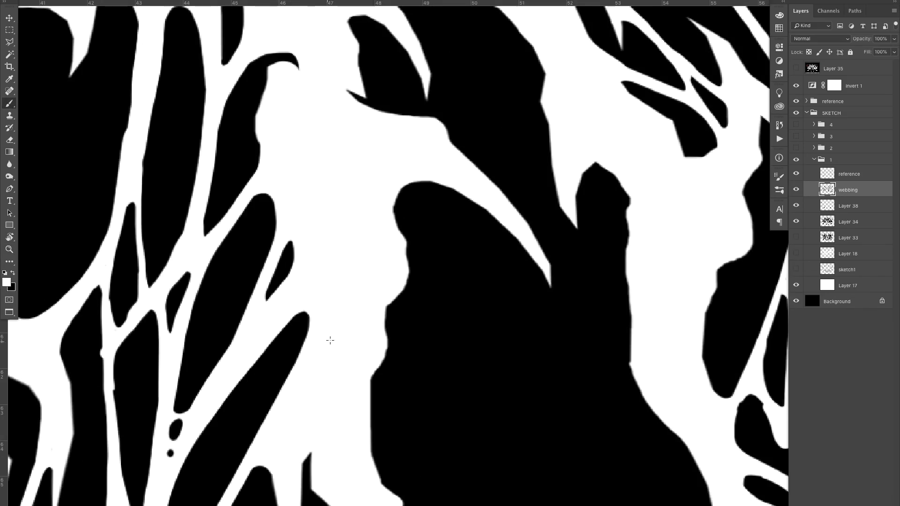
key(z)
mouse_move(350, 352)
mouse_down()
mouse_move(253, 323)
mouse_move(262, 291)
mouse_move(234, 262)
mouse_move(294, 252)
mouse_move(349, 259)
mouse_up()
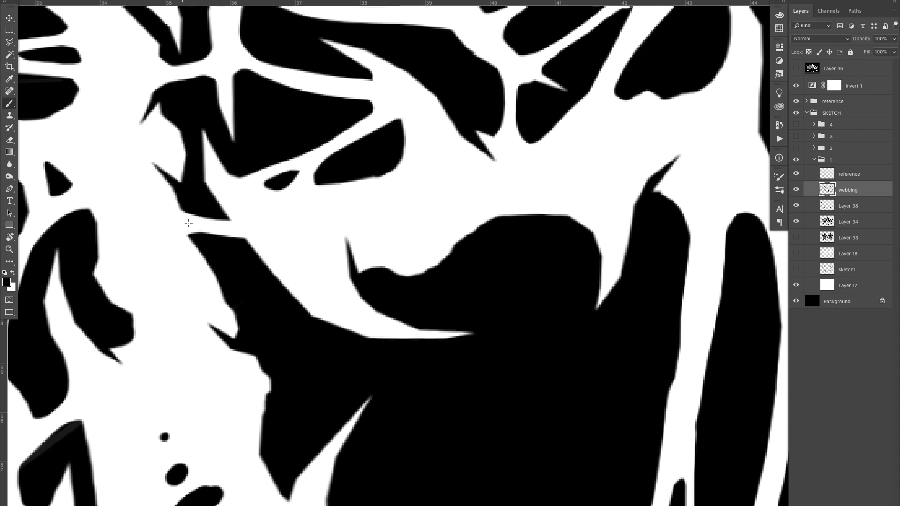
Step: Paint a long arc across the large open gap and several crossing strands between it and the vertical webbing
key(z)
drag(225, 225, 178, 235)
drag(243, 246, 300, 250)
mouse_move(160, 359)
mouse_down()
mouse_move(413, 194)
mouse_move(338, 121)
mouse_up()
key(ctrl+z)
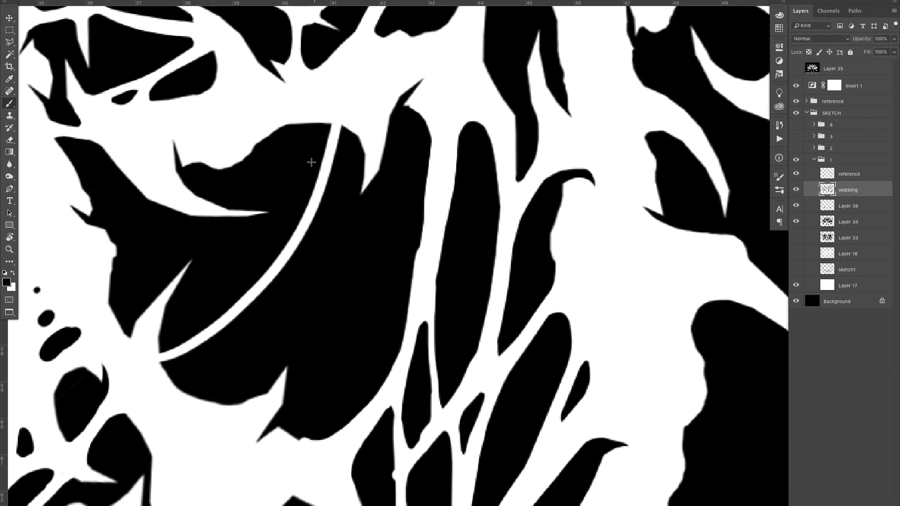
mouse_move(277, 126)
mouse_down()
mouse_move(324, 434)
mouse_move(427, 89)
mouse_up()
drag(266, 402, 380, 154)
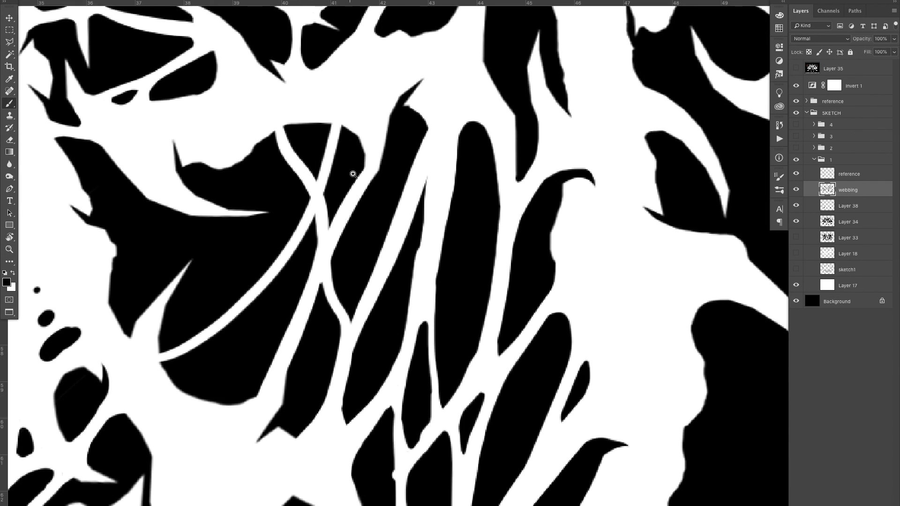
Step: Round the corners around the crossing strands and add a thin vertical strand between the two narrow gaps
key(z)
drag(306, 154, 333, 155)
mouse_move(202, 127)
mouse_down()
mouse_move(226, 127)
mouse_move(262, 102)
mouse_up()
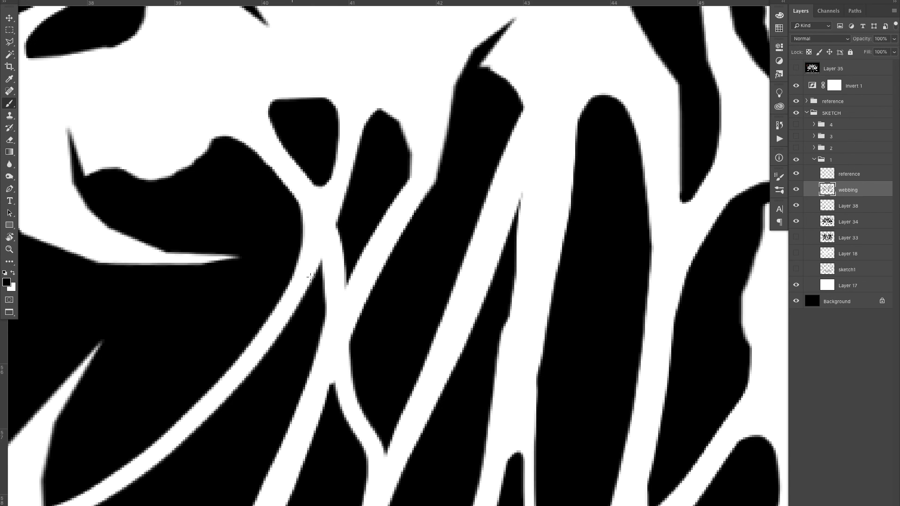
drag(337, 237, 352, 281)
key(space)
drag(403, 209, 329, 256)
drag(355, 215, 365, 412)
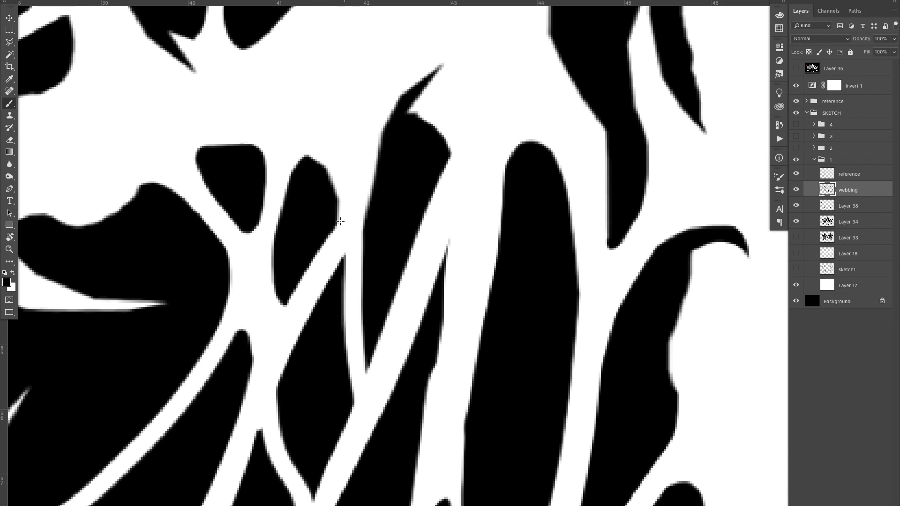
drag(330, 271, 354, 352)
drag(451, 135, 445, 281)
Step: Round the remaining sharp corners between the crossing strands and at the lower end of the long arc
key(space)
drag(294, 436, 375, 267)
drag(403, 297, 374, 371)
key(space)
mouse_move(307, 420)
mouse_down()
mouse_move(386, 382)
mouse_move(462, 434)
mouse_up()
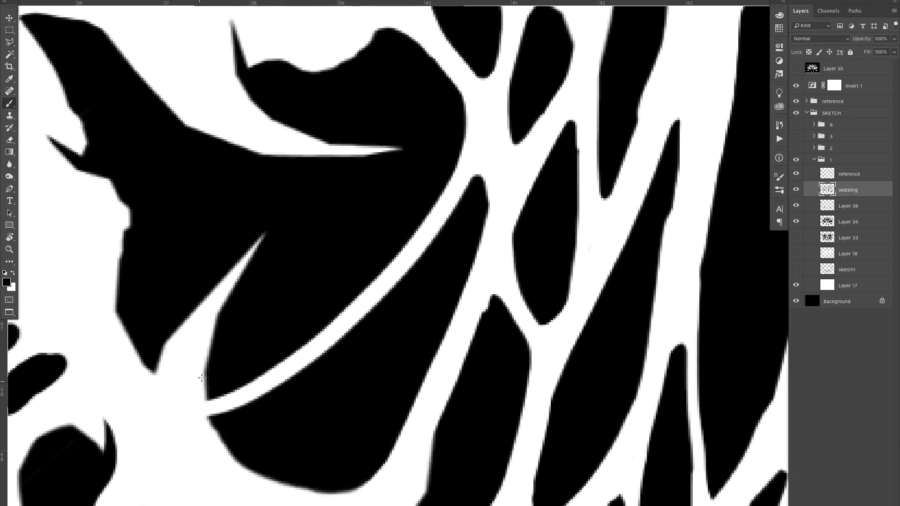
drag(204, 375, 235, 441)
click(207, 398)
Step: Paint a diagonal strand through the remaining spiky gap, closing off a small rounded hole along its edge
key(ctrl+space)
mouse_move(298, 353)
mouse_down()
mouse_move(207, 407)
mouse_move(243, 398)
mouse_move(202, 240)
mouse_move(297, 255)
mouse_up()
drag(237, 381, 309, 302)
mouse_move(241, 264)
mouse_down()
mouse_move(319, 287)
mouse_move(387, 208)
mouse_up()
drag(293, 287, 236, 361)
drag(298, 328, 244, 412)
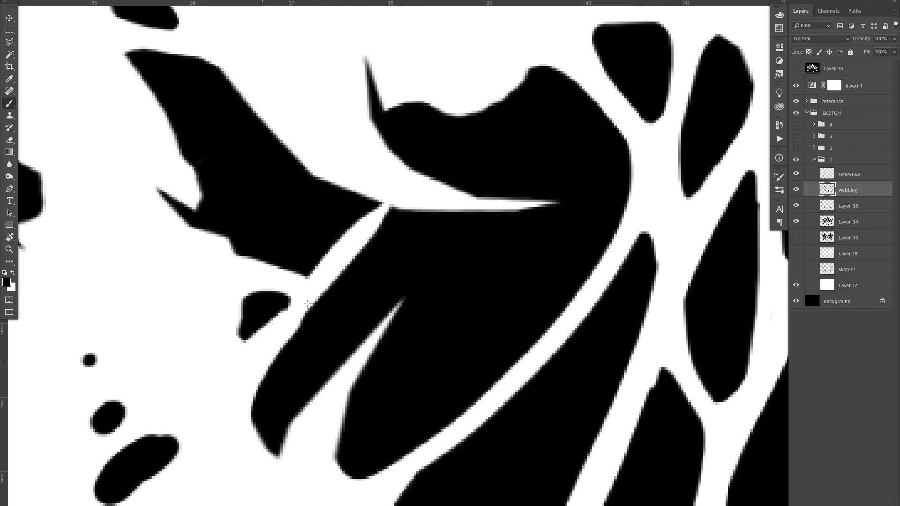
drag(411, 210, 302, 321)
mouse_move(371, 200)
mouse_down()
mouse_move(284, 276)
mouse_move(235, 253)
mouse_up()
Step: Hide the reference layer inside group 1 and check the webbing across the whole logo
key(ctrl+space)
drag(375, 276, 300, 282)
drag(539, 268, 605, 265)
mouse_move(294, 204)
mouse_down()
mouse_move(375, 131)
mouse_move(408, 141)
mouse_up()
key(ctrl+space)
mouse_move(333, 239)
mouse_down()
mouse_move(257, 233)
mouse_move(369, 226)
mouse_move(263, 244)
mouse_up()
key(ctrl+space)
drag(328, 197, 366, 197)
drag(365, 197, 328, 197)
click(797, 174)
key(ctrl+space)
drag(581, 171, 558, 173)
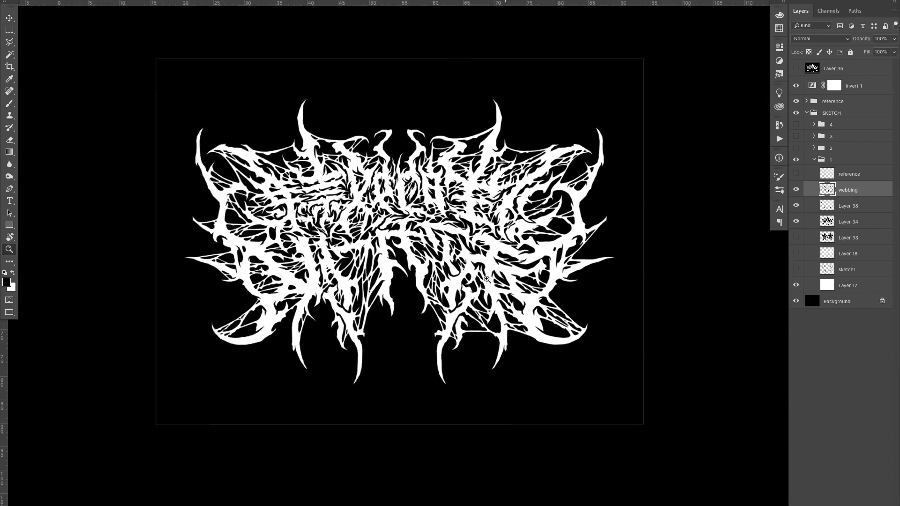
Step: Paint thin diagonal strands linking the outer lower-left horn with the spikes beside the inner lower-left horn
mouse_move(326, 300)
mouse_down()
mouse_move(393, 294)
mouse_move(422, 305)
mouse_up()
drag(448, 355, 196, 288)
key(ctrl+space)
drag(300, 307, 233, 314)
key(r)
mouse_move(409, 393)
mouse_down()
mouse_move(575, 285)
mouse_move(500, 168)
mouse_up()
drag(319, 208, 383, 218)
key(b)
drag(496, 159, 268, 428)
drag(494, 262, 365, 340)
drag(478, 210, 217, 294)
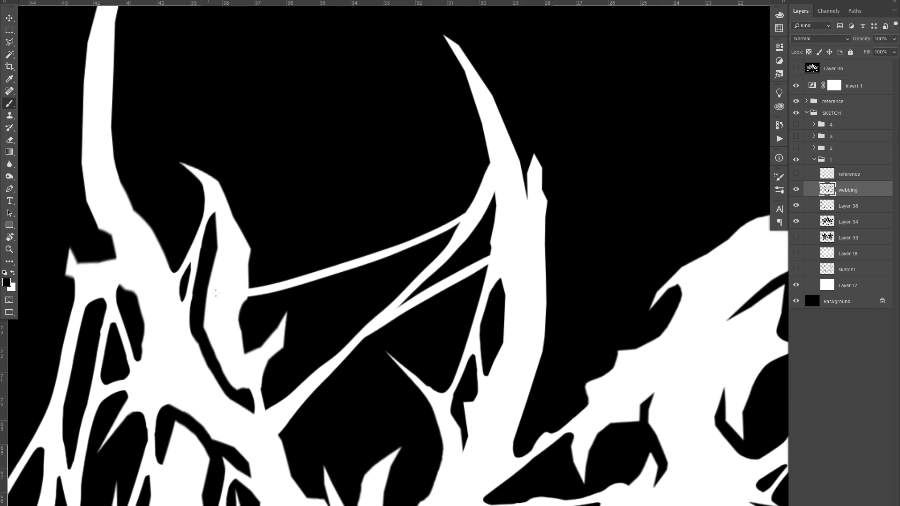
Step: Round the ends of the new strands and branch a thin strand from their crossing to the short spur
key(ctrl+space)
drag(359, 282, 393, 282)
drag(171, 321, 217, 299)
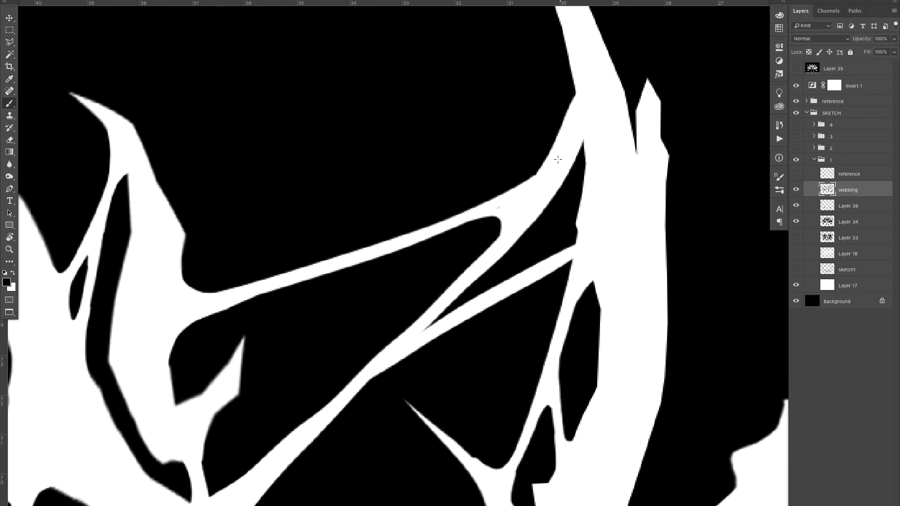
drag(456, 306, 432, 324)
drag(338, 343, 412, 278)
drag(469, 281, 285, 365)
key(ctrl+z)
drag(450, 300, 284, 364)
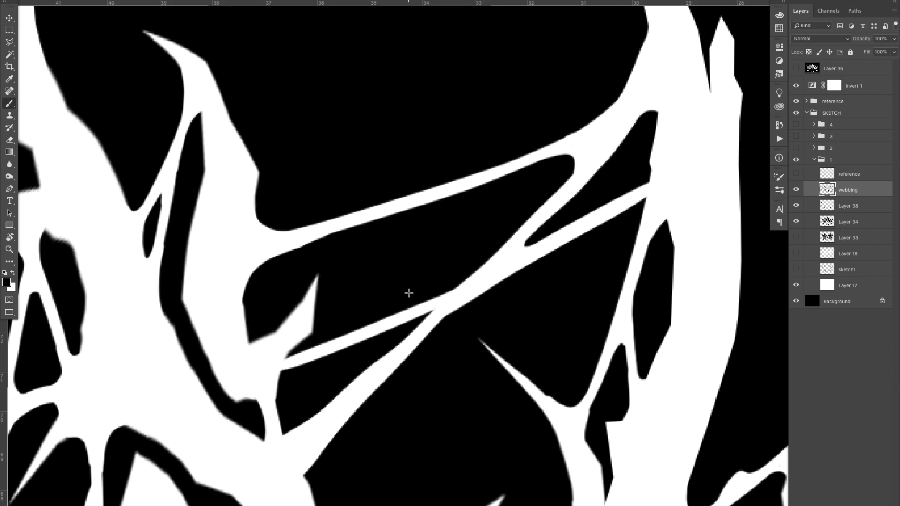
Step: Round the corners around the branch and add a short strand across the narrow gap beside the outer horn
drag(408, 293, 434, 294)
drag(290, 363, 319, 364)
drag(339, 398, 328, 455)
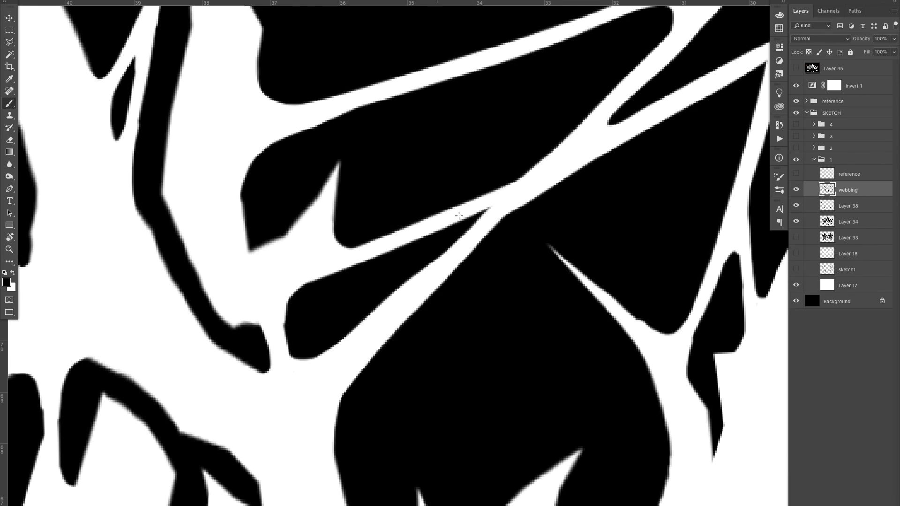
drag(464, 215, 486, 214)
drag(382, 292, 98, 462)
mouse_move(487, 173)
mouse_down()
mouse_move(377, 238)
mouse_move(384, 228)
mouse_up()
key(ctrl+z)
drag(438, 186, 422, 192)
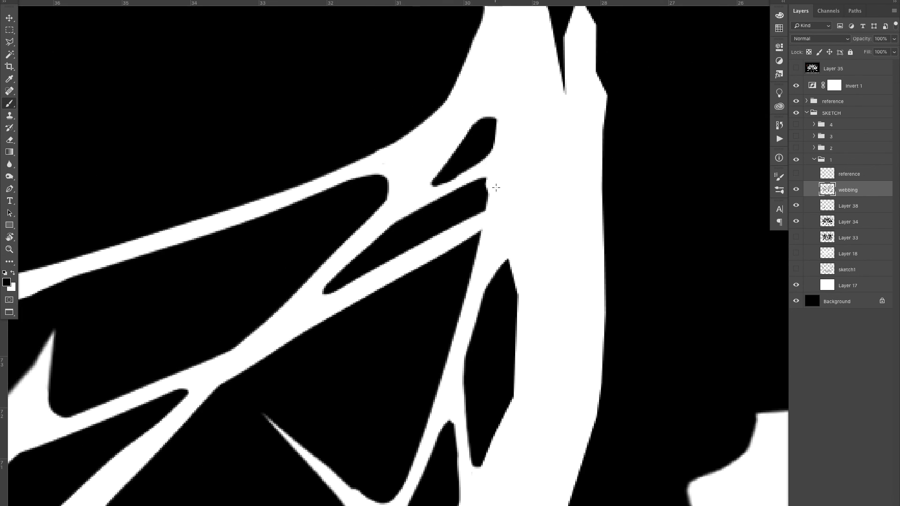
Step: Straighten the canvas view, smooth the strand ends beside the outer horn and add small rounded bulges along the strands' lower edges
drag(488, 227, 422, 227)
key(Escape)
drag(575, 251, 624, 251)
drag(312, 295, 342, 296)
drag(185, 363, 435, 253)
drag(398, 266, 351, 281)
drag(258, 317, 203, 346)
drag(305, 225, 236, 296)
drag(290, 216, 192, 312)
drag(217, 283, 199, 308)
drag(155, 287, 89, 329)
Step: Thicken and smooth the remaining strand junctions in the webbing between the two lower-left horns
drag(354, 179, 480, 129)
drag(421, 152, 233, 264)
drag(322, 167, 392, 166)
mouse_move(389, 175)
mouse_down()
mouse_move(127, 206)
mouse_move(387, 180)
mouse_up()
drag(153, 250, 177, 250)
drag(122, 226, 105, 126)
mouse_move(226, 285)
mouse_down()
mouse_move(302, 282)
mouse_move(234, 295)
mouse_up()
drag(209, 279, 230, 300)
drag(323, 273, 292, 301)
Step: Paint thin strands across the large pocket above this webbing, closing off narrow gaps with rounded corners
drag(485, 135, 525, 39)
drag(507, 163, 548, 176)
mouse_move(443, 216)
mouse_down()
mouse_move(375, 216)
mouse_move(492, 209)
mouse_up()
drag(346, 173, 267, 400)
drag(329, 249, 349, 211)
drag(420, 310, 288, 358)
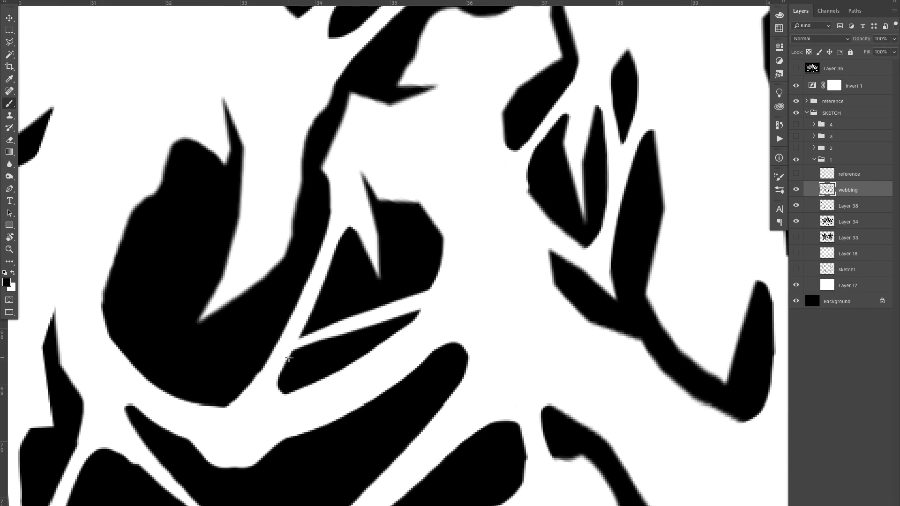
drag(392, 314, 437, 288)
drag(497, 272, 408, 272)
mouse_move(507, 268)
mouse_down()
mouse_move(337, 258)
mouse_move(398, 258)
mouse_move(361, 258)
mouse_up()
Step: Paint a sagging strand and several crossing strands between the two hooked horns at the logo's top centre
drag(393, 136, 338, 129)
drag(303, 192, 355, 261)
drag(380, 167, 469, 169)
drag(361, 227, 331, 304)
mouse_move(200, 189)
mouse_down()
mouse_move(311, 261)
mouse_move(511, 225)
mouse_up()
drag(417, 262, 223, 359)
drag(254, 256, 339, 306)
key(ctrl+z)
drag(230, 240, 323, 305)
drag(164, 238, 225, 233)
drag(326, 309, 509, 299)
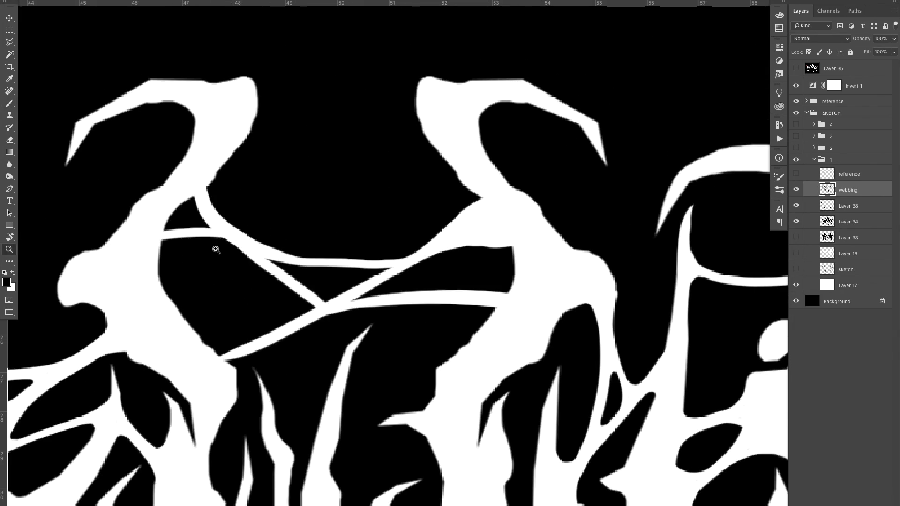
Step: Round the sharp corners where the top-centre strands cross and where they meet the left hooked horn
drag(217, 249, 281, 249)
mouse_move(229, 188)
mouse_down()
mouse_move(183, 238)
mouse_move(268, 211)
mouse_up()
drag(277, 204, 259, 240)
drag(274, 135, 290, 197)
drag(456, 350, 303, 256)
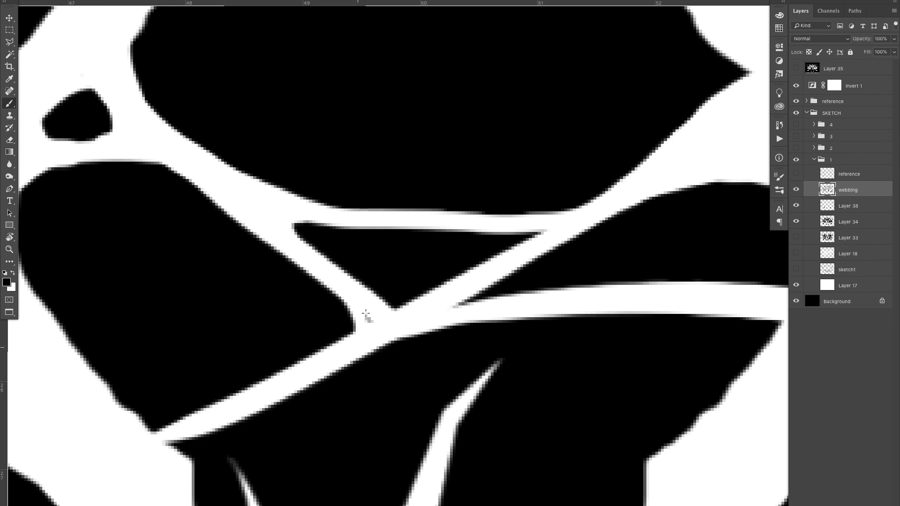
drag(366, 313, 566, 297)
drag(539, 233, 459, 306)
mouse_move(408, 339)
mouse_down()
mouse_move(227, 432)
mouse_move(188, 474)
mouse_up()
drag(265, 384, 96, 368)
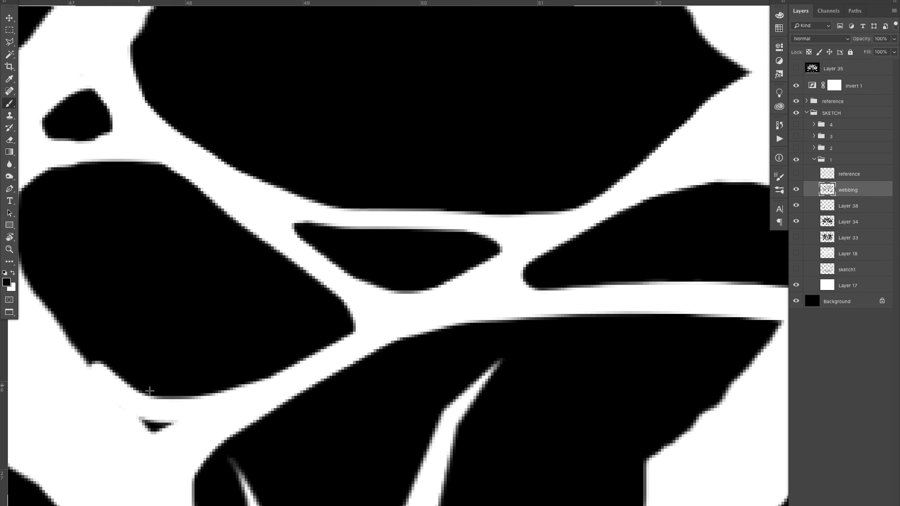
key(ctrl+z)
drag(235, 400, 122, 405)
Step: Round the corners where the top-centre strands join the right hooked horn
drag(657, 310, 399, 255)
drag(401, 255, 410, 255)
drag(518, 275, 518, 297)
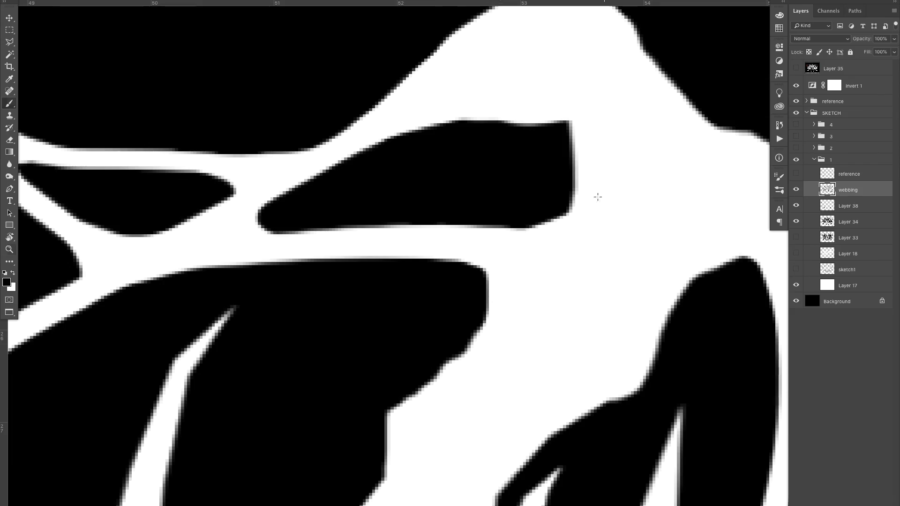
drag(598, 197, 558, 363)
drag(469, 202, 434, 230)
drag(558, 356, 497, 375)
Step: Paint a long curved strand, a short diagonal strand and an upper strand across the gap outside the outer lower-left horn
mouse_move(515, 398)
mouse_down()
mouse_move(403, 205)
mouse_move(393, 218)
mouse_up()
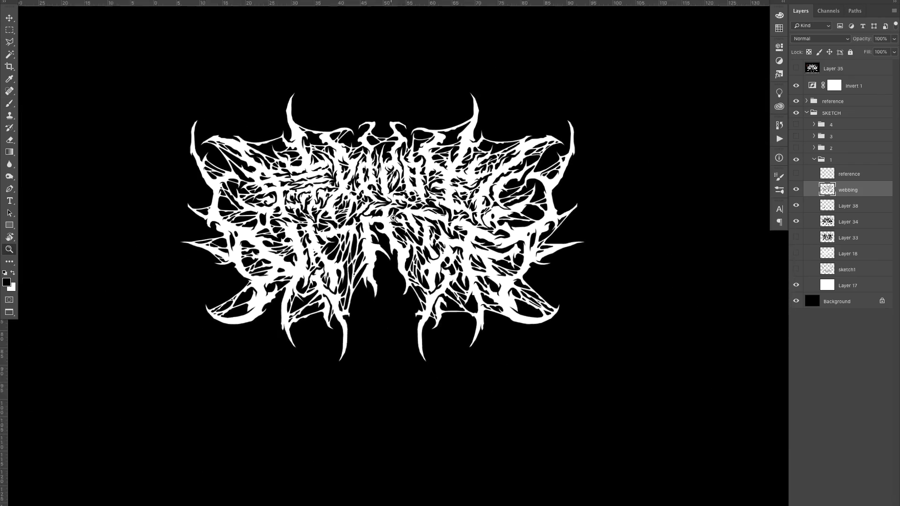
click(393, 218)
click(221, 341)
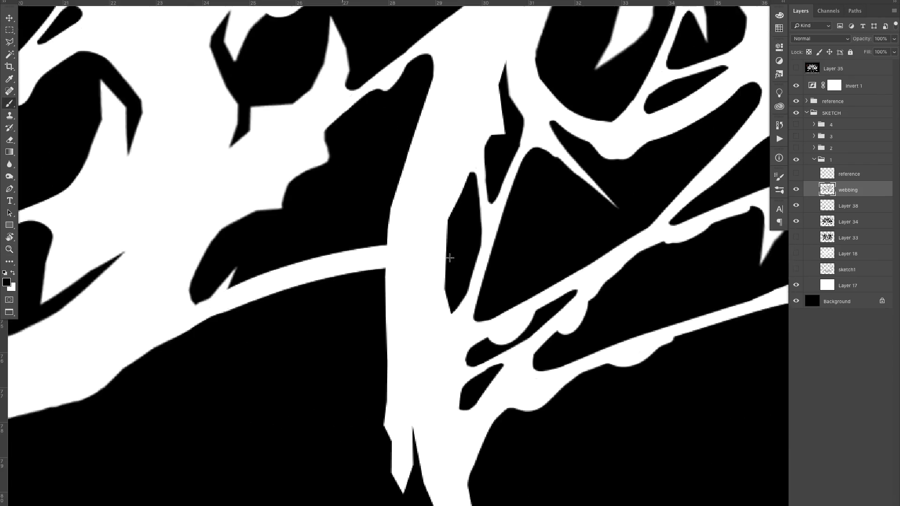
drag(271, 211, 225, 287)
click(271, 211)
drag(389, 122, 544, 91)
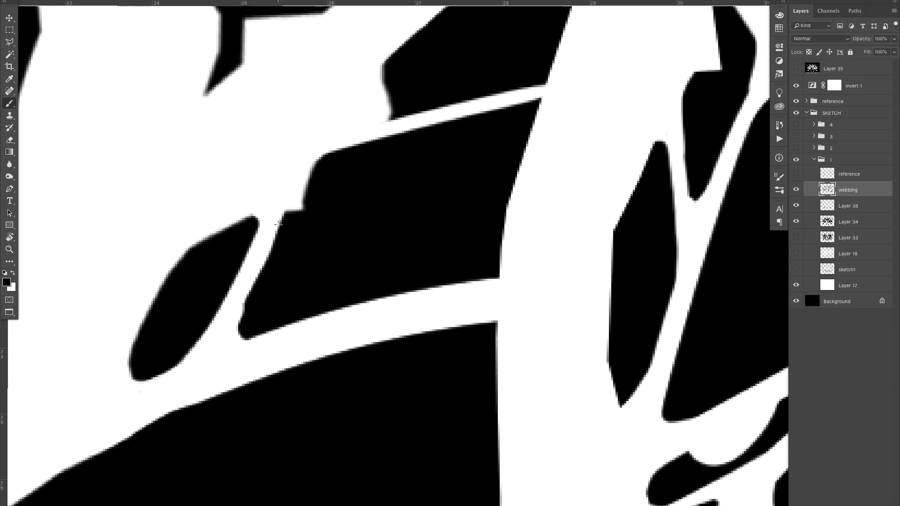
Step: Round the corners of the gaps around the new strands outside the outer lower-left horn
drag(279, 225, 290, 211)
drag(403, 114, 350, 165)
drag(333, 152, 488, 172)
click(337, 169)
drag(448, 288, 384, 338)
drag(370, 380, 444, 421)
Step: Paint a long diagonal strand with two side branches across the opening of the lower line's central letter
mouse_move(454, 376)
mouse_down()
mouse_move(419, 364)
mouse_move(205, 368)
mouse_up()
drag(266, 371, 249, 370)
drag(361, 260, 406, 263)
mouse_move(422, 342)
mouse_down()
mouse_move(444, 295)
mouse_move(493, 277)
mouse_up()
drag(472, 47, 258, 416)
drag(586, 215, 303, 391)
key(ctrl+z)
drag(495, 254, 305, 378)
drag(395, 203, 225, 309)
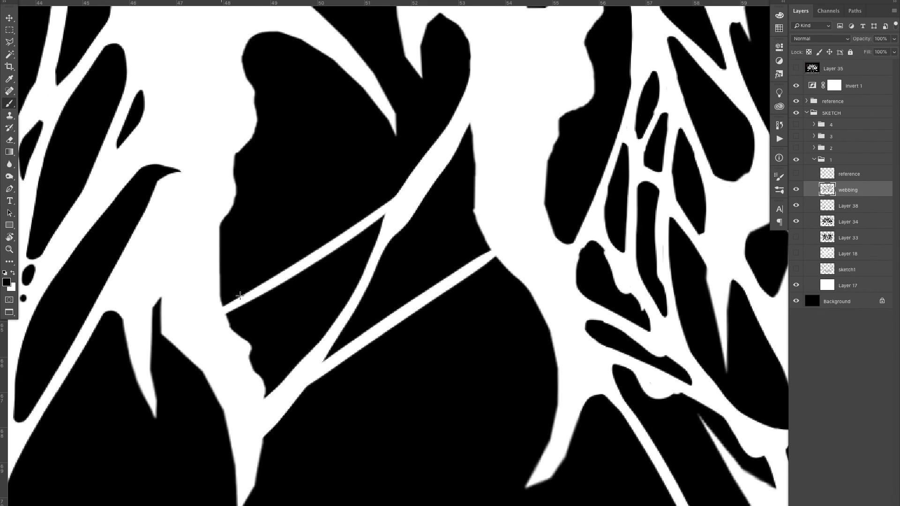
Step: Round the corners around the central letter's strands and add another parallel branch between the existing ones
scroll(240, 295, up, 2)
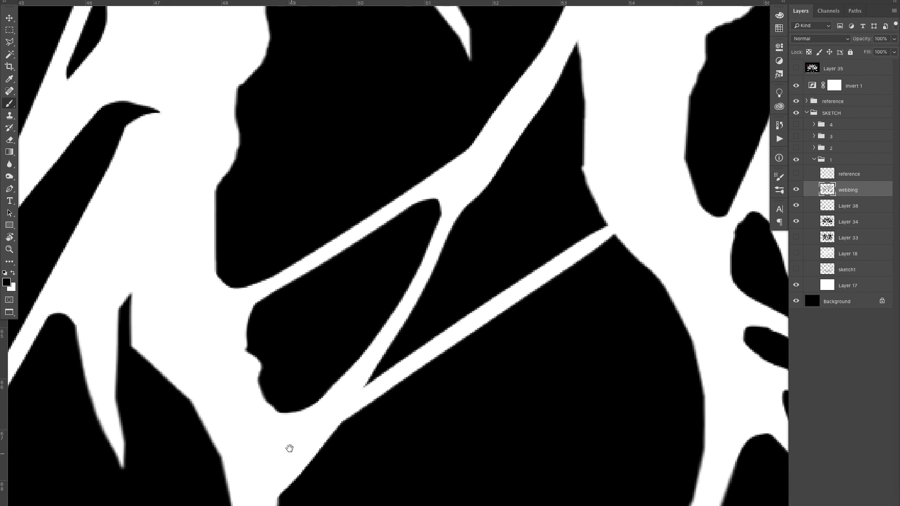
drag(290, 449, 195, 442)
mouse_move(289, 336)
mouse_down()
mouse_move(296, 369)
mouse_move(276, 373)
mouse_up()
drag(353, 320, 249, 414)
drag(394, 245, 227, 366)
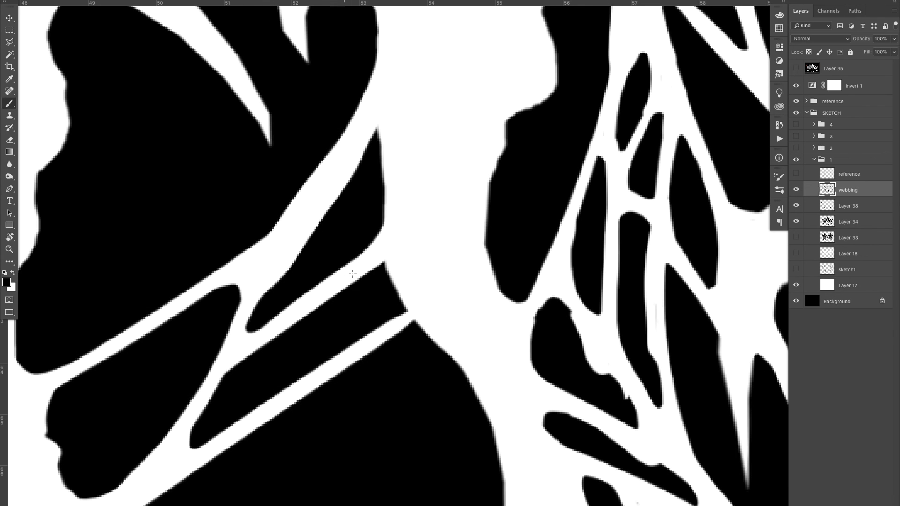
drag(352, 274, 401, 319)
Step: Web the upper-left part of the central opening with a diagonal strand, a short link and a side branch to the pointed tip
scroll(362, 132, down, 5)
scroll(210, 253, up, 3)
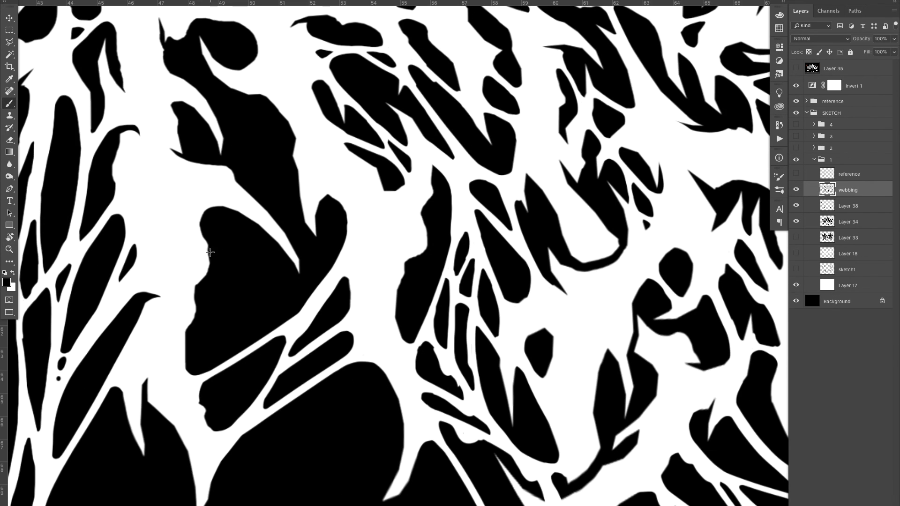
scroll(244, 220, up, 4)
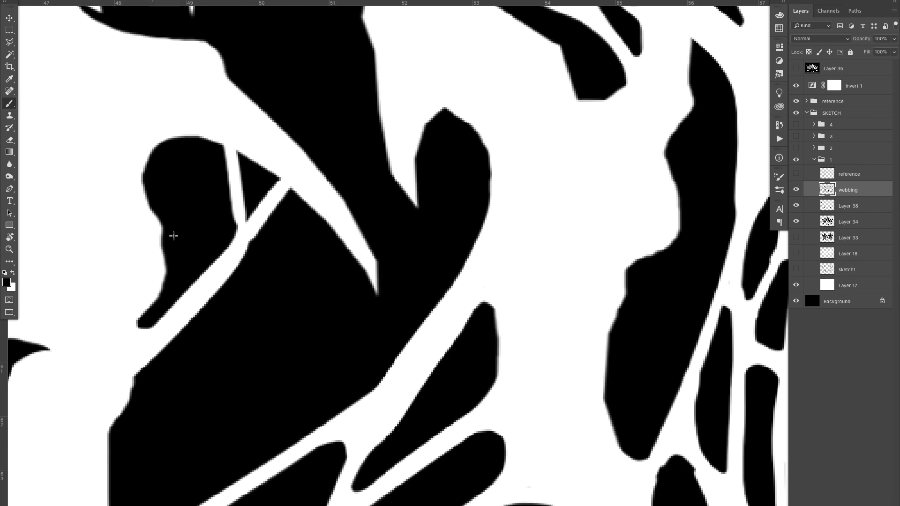
drag(244, 215, 259, 213)
drag(189, 323, 360, 225)
key(ctrl+z)
drag(199, 304, 360, 225)
key(e)
click(363, 227)
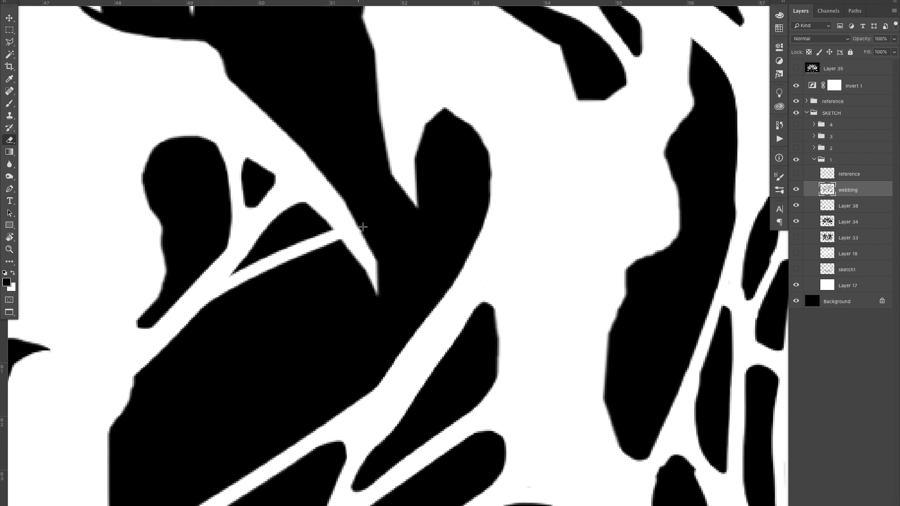
Step: Paint a curved strand and a nearly horizontal strand across the middle of the central opening and round their left ends
scroll(274, 245, down, 5)
scroll(162, 290, up, 5)
key(b)
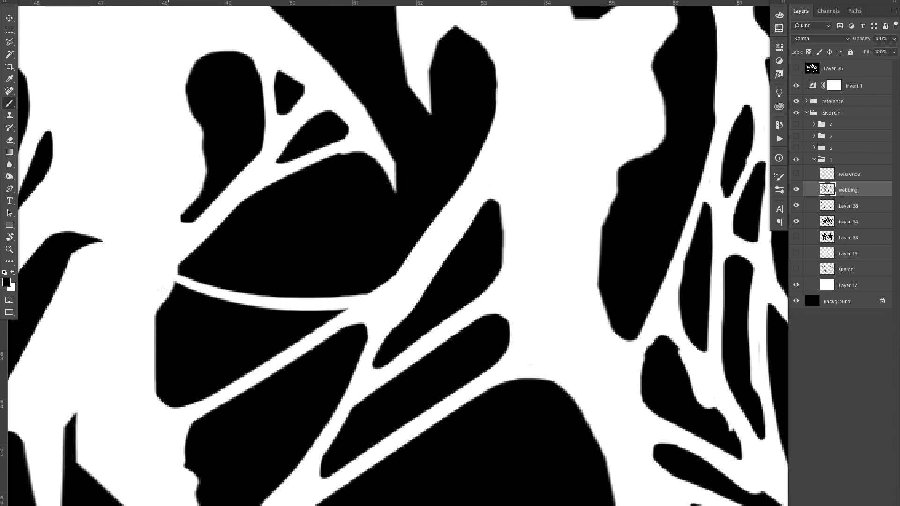
drag(217, 225, 451, 211)
drag(300, 216, 317, 216)
drag(139, 247, 253, 230)
drag(202, 176, 173, 209)
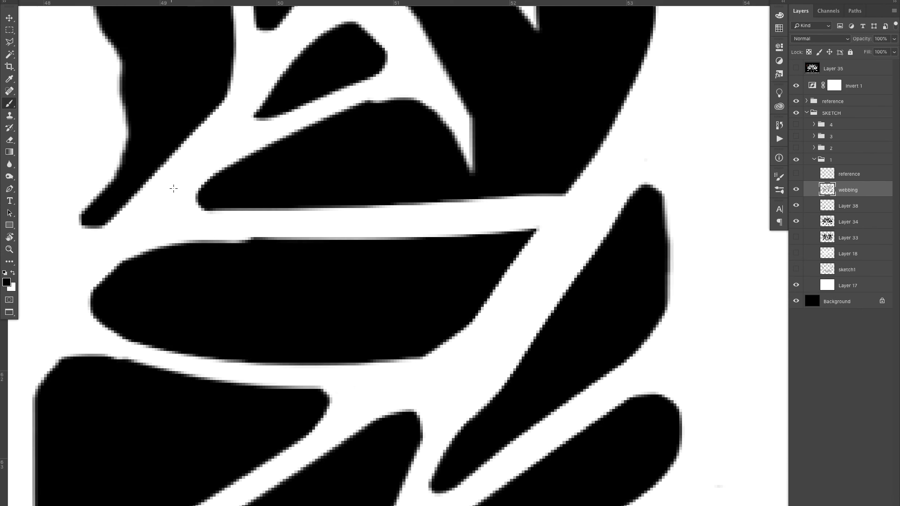
Step: Round the right end of the gap below the horizontal strand and paint a short strand across the narrow pocket above
mouse_move(500, 230)
mouse_down()
mouse_move(484, 316)
mouse_move(519, 264)
mouse_up()
key(ctrl+z)
mouse_move(572, 221)
mouse_down()
mouse_move(528, 222)
mouse_move(328, 324)
mouse_up()
mouse_move(328, 314)
mouse_down()
mouse_move(392, 326)
mouse_move(364, 323)
mouse_up()
drag(387, 381, 415, 319)
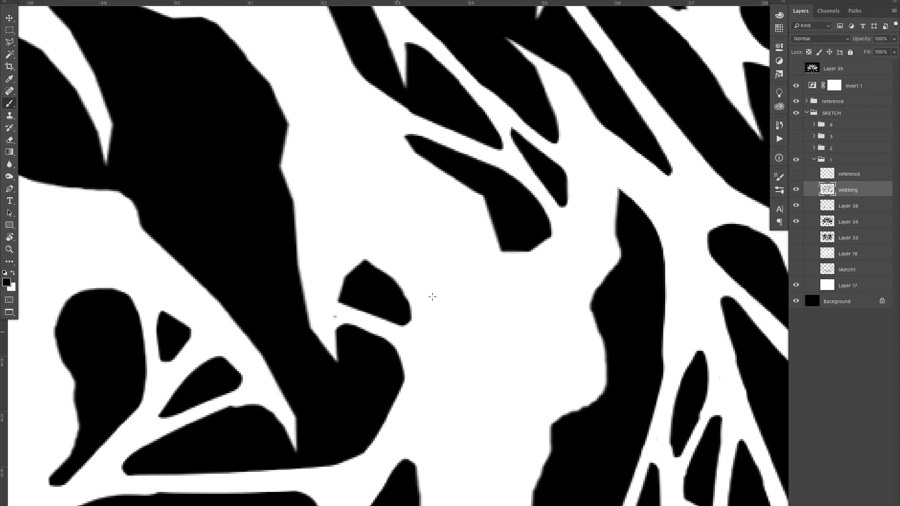
Step: Paint two nearly horizontal strands across the tall gap above the webbed opening
drag(338, 305, 443, 393)
drag(233, 305, 408, 323)
drag(324, 391, 417, 390)
drag(281, 343, 304, 335)
drag(250, 327, 256, 310)
mouse_move(209, 263)
mouse_down()
mouse_move(243, 310)
mouse_move(304, 313)
mouse_up()
drag(305, 313, 469, 354)
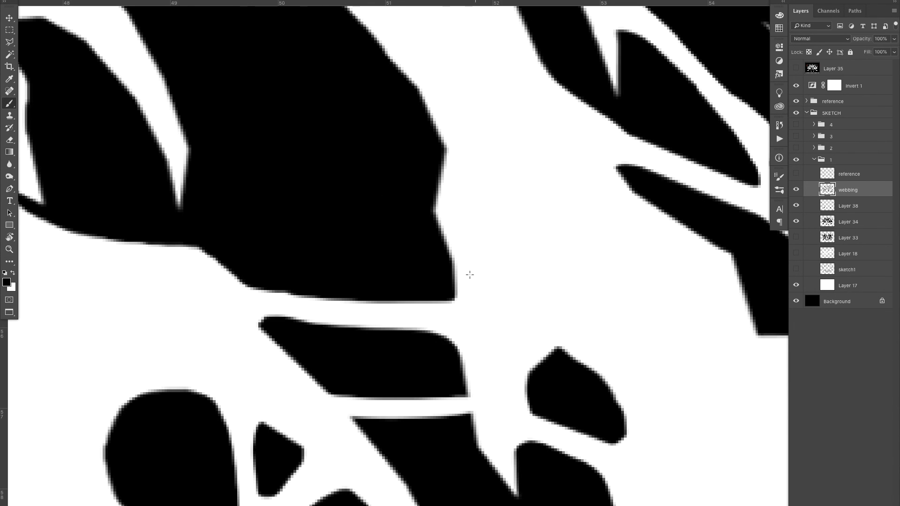
Step: Round the corners at the ends of the two horizontal strands in the tall gap
drag(468, 274, 453, 307)
drag(314, 387, 473, 377)
mouse_move(469, 414)
mouse_down()
mouse_move(380, 415)
mouse_move(359, 430)
mouse_up()
mouse_move(529, 329)
mouse_down()
mouse_move(478, 328)
mouse_move(553, 328)
mouse_up()
Step: Swap the brush colours and carve a thin hooked point out of the rounded gap right of the central webbing
key(x)
drag(349, 312, 435, 365)
mouse_move(450, 396)
mouse_down()
mouse_move(382, 398)
mouse_move(459, 396)
mouse_up()
drag(430, 310, 446, 307)
drag(448, 308, 375, 310)
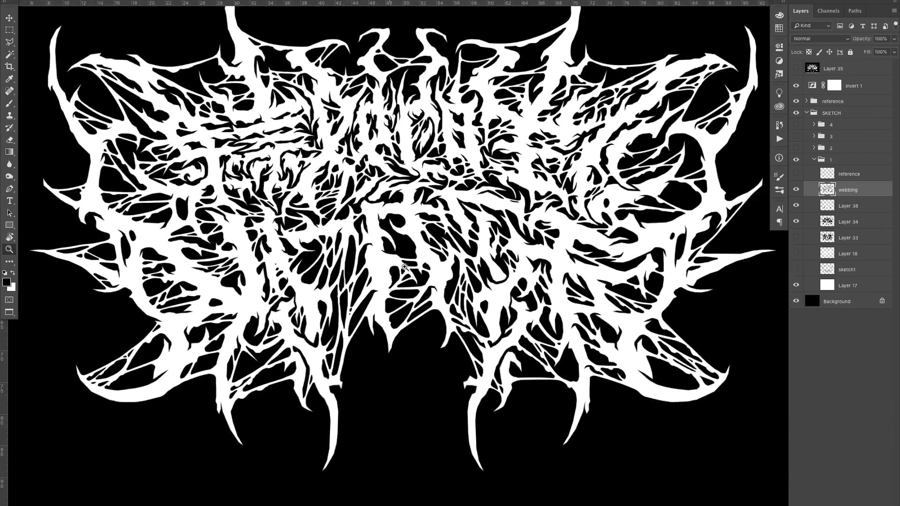
Step: Carve a pointed tail into the left end of the long horizontal gap in the central webbing
drag(225, 345, 282, 349)
key(x)
drag(202, 405, 441, 284)
key(x)
drag(355, 291, 202, 394)
drag(327, 318, 283, 318)
drag(327, 281, 370, 280)
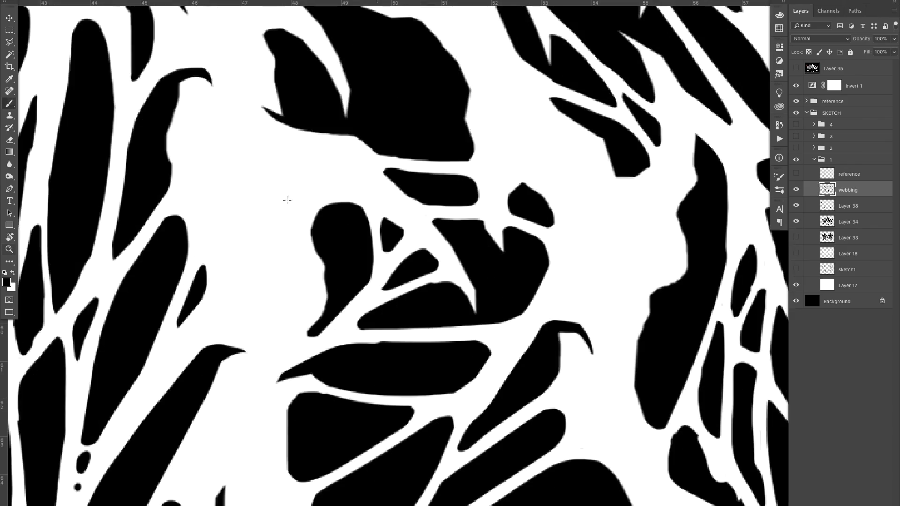
Step: Swap the brush colours and carve three shrinking droplet holes trailing up and left from the rounded gap beside the central webbing
key(x)
drag(299, 203, 293, 234)
drag(276, 190, 280, 203)
click(254, 175)
Step: Cross the large angular gap above the central webbing with five thin strands, swapping the brush colours back
mouse_move(465, 315)
mouse_down()
mouse_move(417, 316)
mouse_move(450, 315)
mouse_up()
mouse_move(450, 315)
mouse_down()
mouse_move(386, 317)
mouse_move(410, 295)
mouse_up()
drag(346, 302, 413, 300)
mouse_move(169, 200)
mouse_down()
mouse_move(259, 233)
mouse_move(369, 238)
mouse_up()
key(ctrl+z)
key(x)
drag(270, 273, 400, 310)
drag(327, 303, 411, 363)
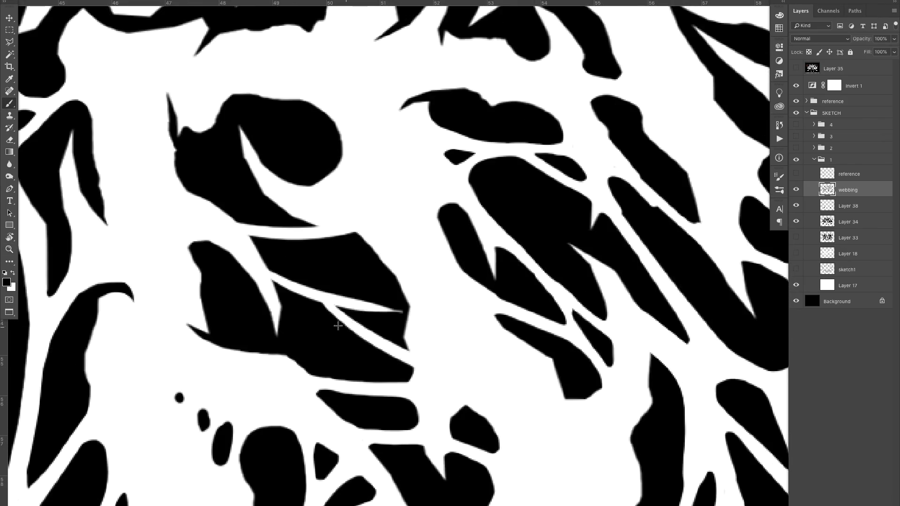
drag(351, 325, 266, 353)
drag(204, 307, 263, 297)
drag(301, 285, 376, 250)
Step: Paint two strands across the rounded gap above the newly webbed one, one in its left part and one through its right lobe
drag(291, 187, 304, 301)
drag(190, 281, 271, 294)
drag(258, 263, 355, 237)
Step: Round the sharp corners of the cells formed by the new strands in the large angular gap
drag(373, 422, 381, 260)
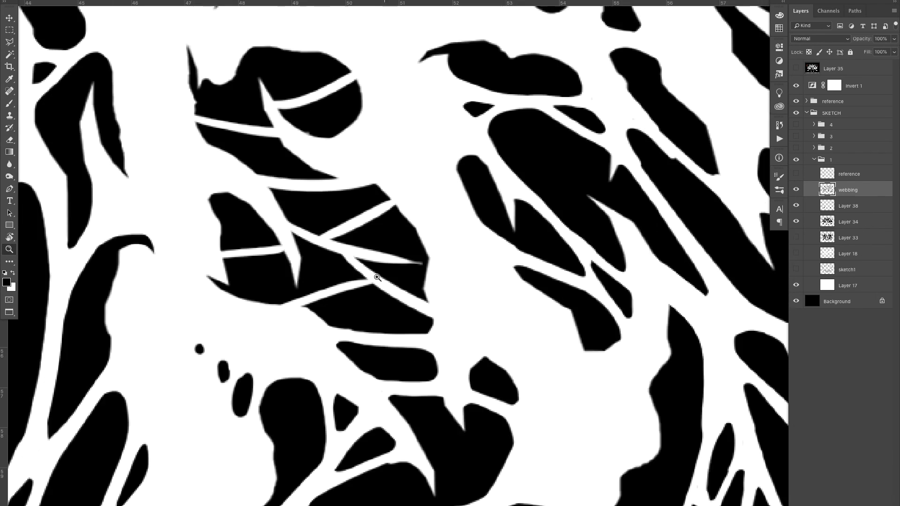
drag(384, 340, 406, 340)
drag(284, 285, 278, 313)
drag(334, 227, 345, 266)
drag(354, 260, 459, 328)
drag(370, 225, 347, 232)
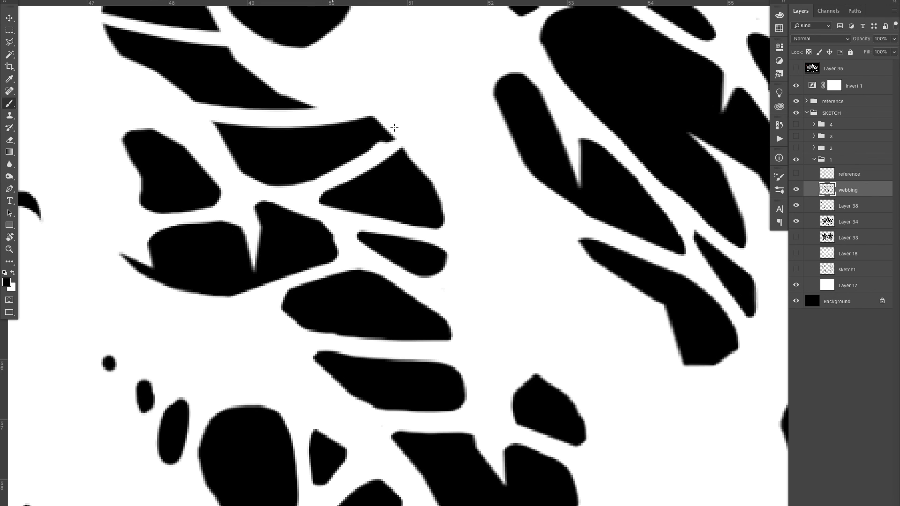
drag(395, 127, 385, 144)
drag(415, 160, 345, 180)
Step: Round the sharp corners of the upper gap's cells where the two strands meet the letter edges
drag(213, 114, 235, 267)
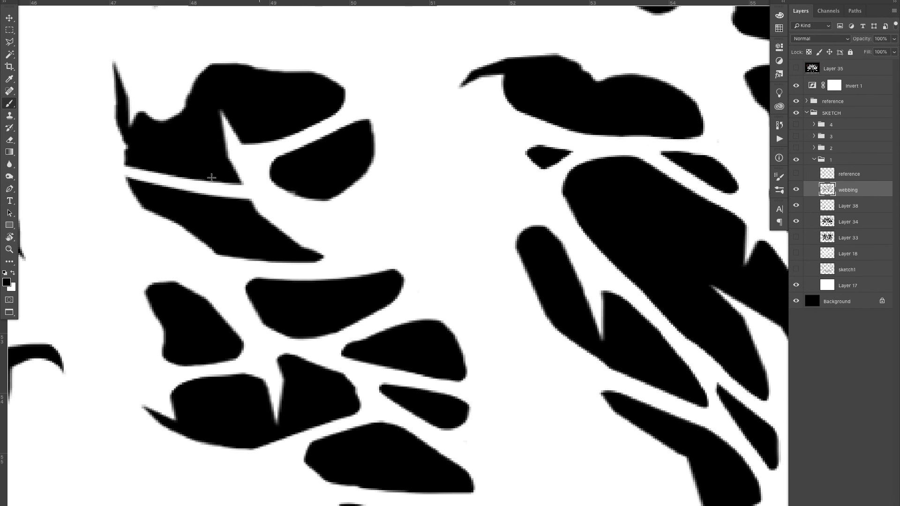
drag(200, 187, 123, 174)
drag(187, 172, 104, 150)
mouse_move(243, 213)
mouse_down()
mouse_move(169, 224)
mouse_move(260, 269)
mouse_move(308, 263)
mouse_up()
drag(307, 263, 357, 302)
drag(338, 377, 361, 371)
drag(343, 362, 358, 244)
drag(359, 285, 409, 283)
Step: Round the strand corners of the two cells beside the large notched gap in the left-hand webbing
drag(258, 331, 463, 221)
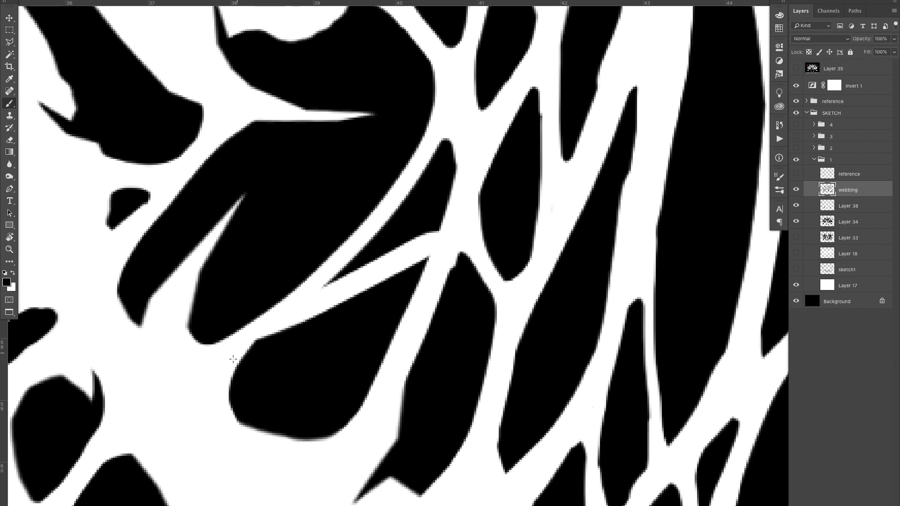
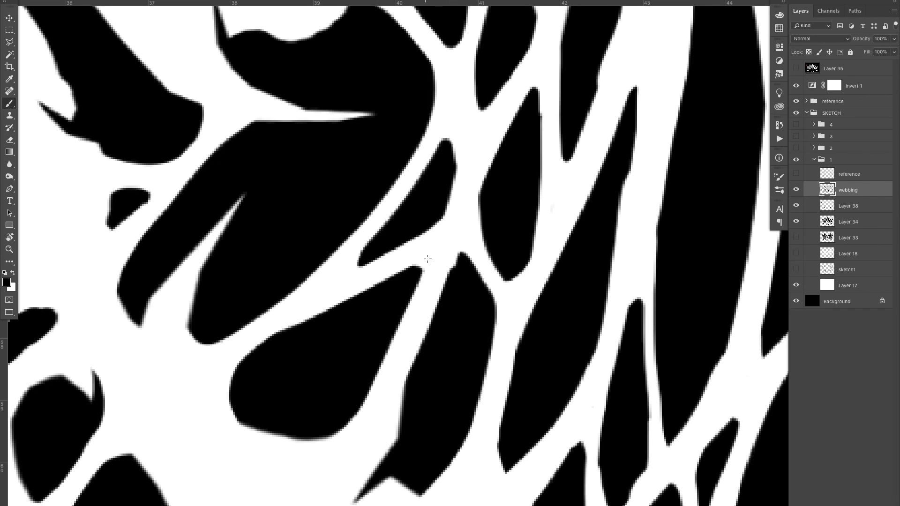
drag(360, 196, 420, 215)
drag(451, 180, 288, 257)
drag(345, 257, 386, 234)
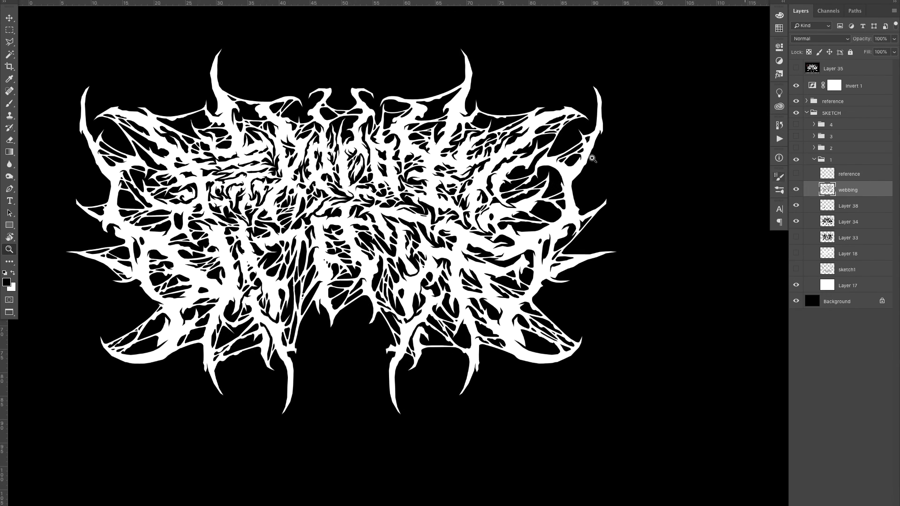
Step: Flip the whole canvas horizontally to see the full logo mirrored
click(363, 135)
alt+click(243, 142)
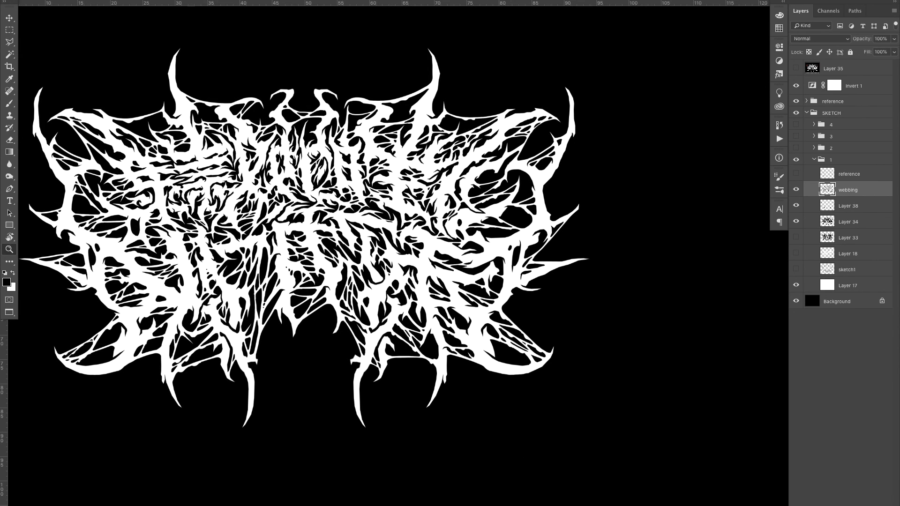
click(126, 0)
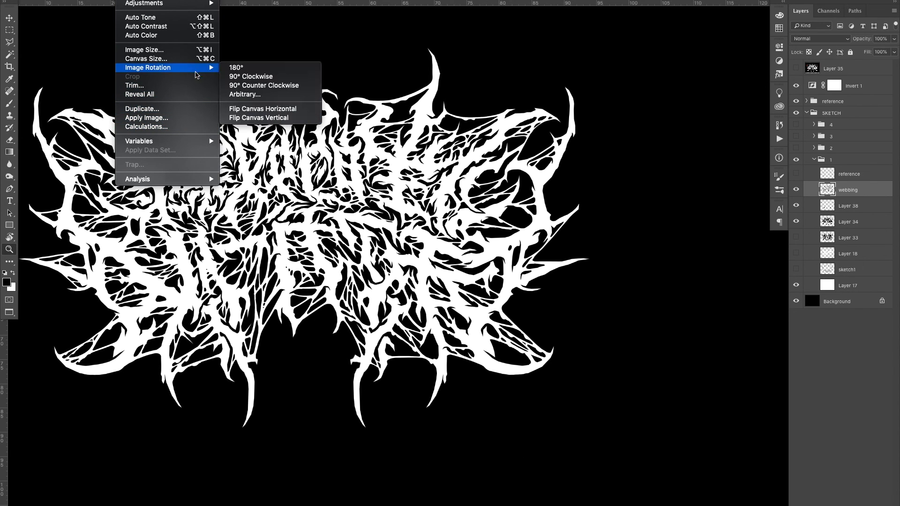
click(267, 111)
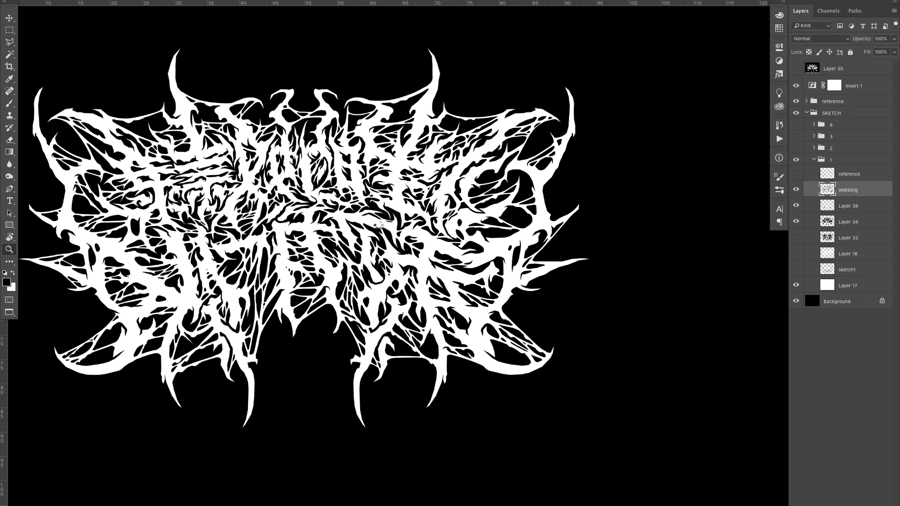
key(ctrl+z)
drag(392, 219, 399, 268)
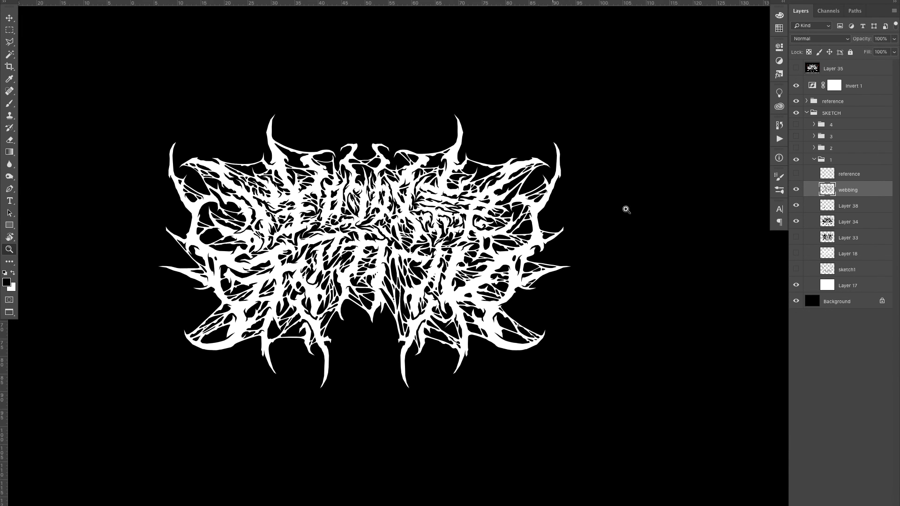
Step: Toggle the webbing layer's visibility to compare the logo with and without the strands
click(796, 190)
click(796, 191)
click(797, 190)
click(797, 190)
drag(340, 236, 396, 235)
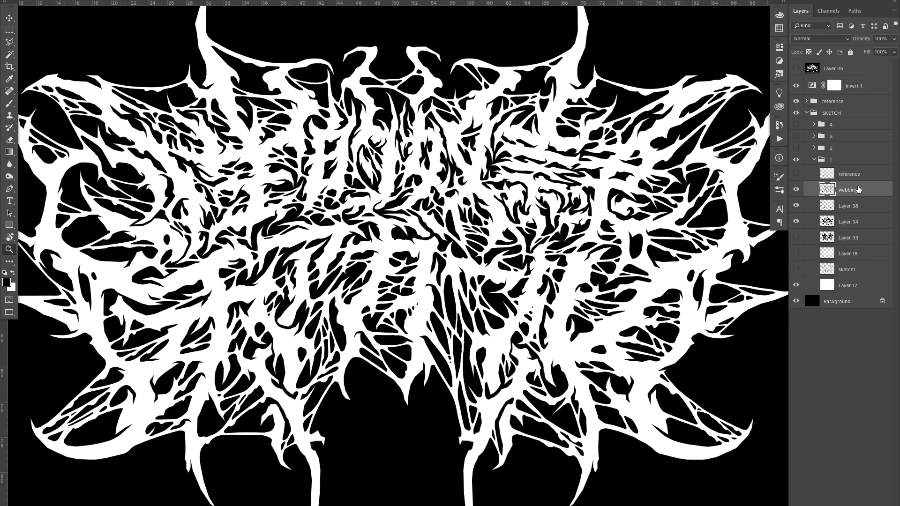
Step: Add a new layer above the webbing layer and paint three shrinking droplet holes in the lower word's first letter
key(super+shift+n)
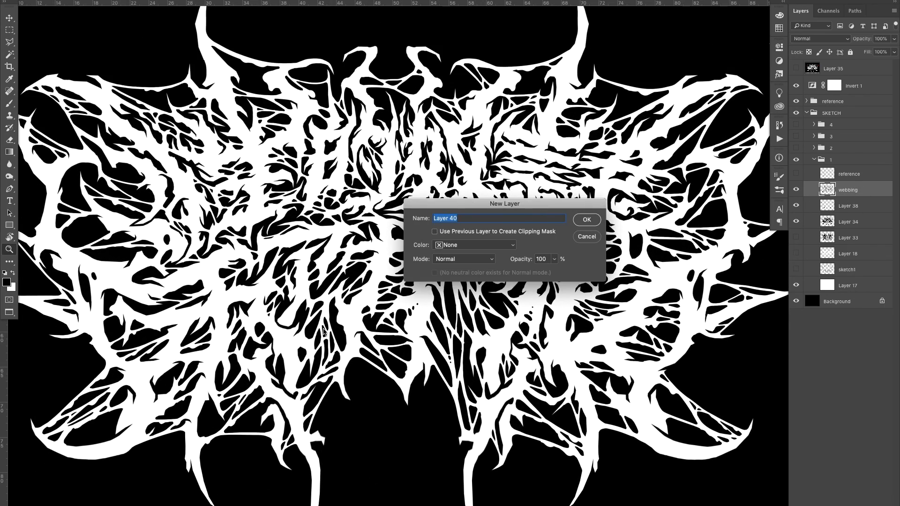
click(594, 220)
mouse_move(462, 295)
mouse_down()
mouse_move(417, 294)
mouse_move(465, 294)
mouse_up()
drag(558, 282, 394, 268)
click(342, 280)
click(250, 202)
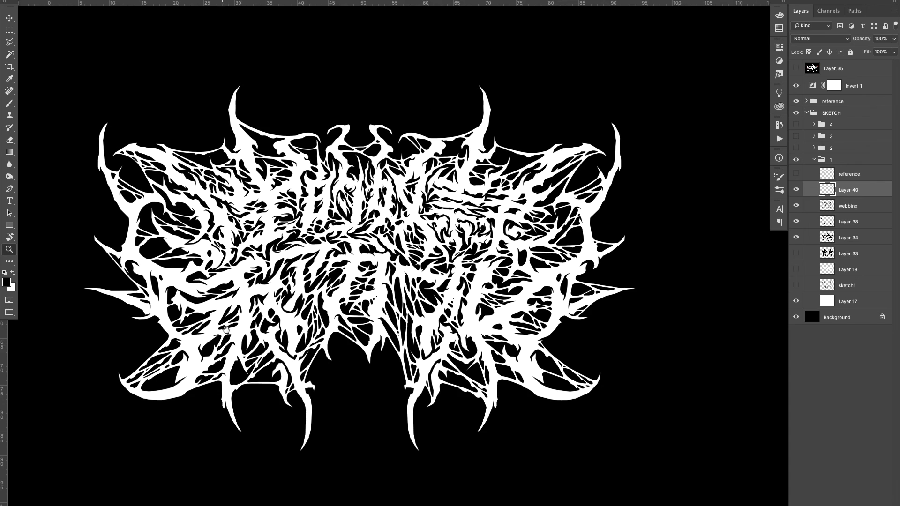
drag(226, 331, 268, 271)
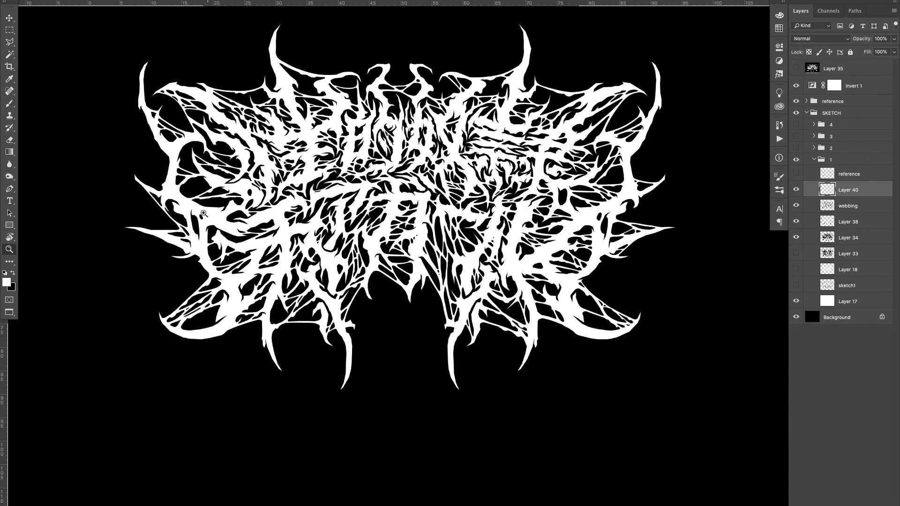
mouse_move(203, 214)
mouse_down()
mouse_move(267, 179)
mouse_move(284, 180)
mouse_up()
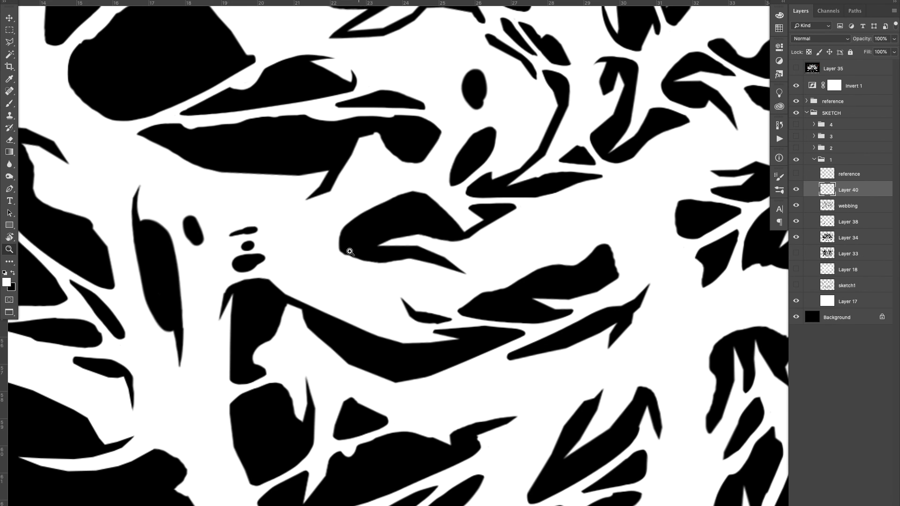
Step: Paint small droplet holes in the solid area beside the large gap above the lower-left horn
drag(342, 253, 239, 300)
drag(337, 271, 205, 262)
drag(171, 339, 255, 320)
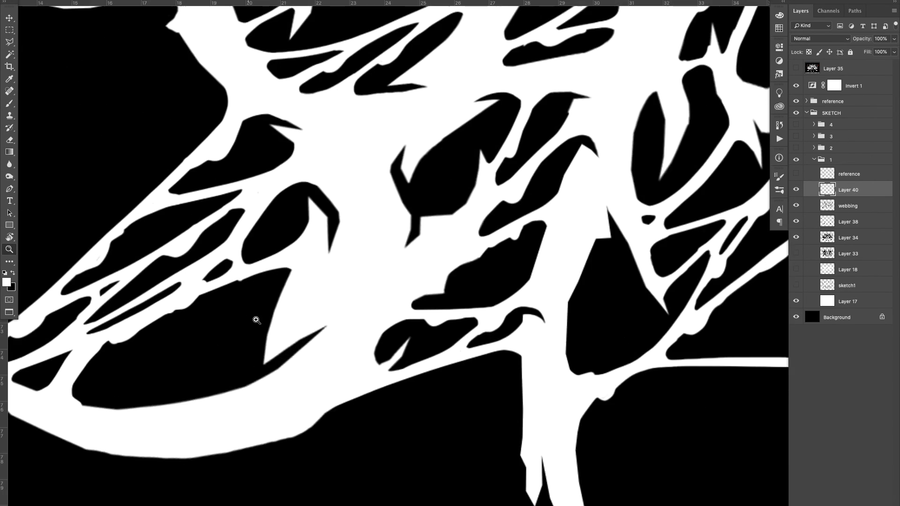
drag(314, 297, 352, 294)
drag(299, 266, 320, 276)
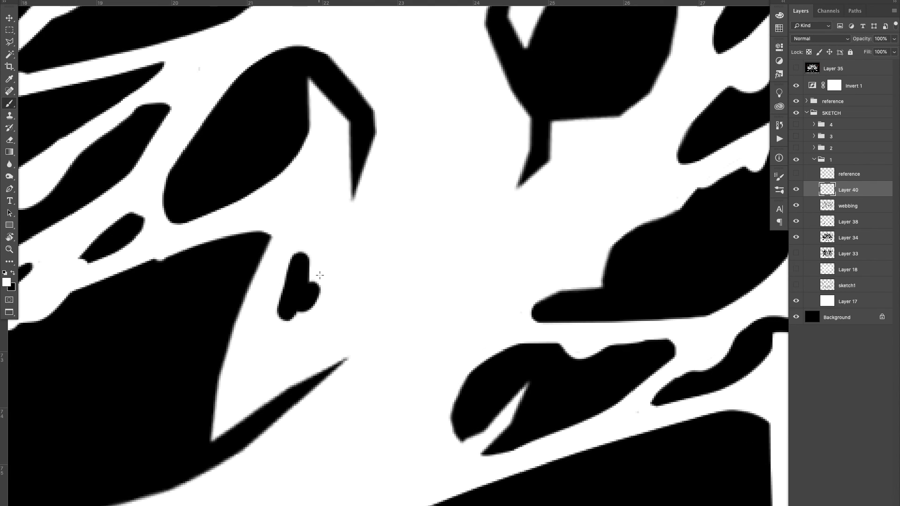
click(348, 278)
Step: Paint a row of three shrinking droplets in the solid area above the leaf-shaped gap with hooked ends
key(z)
mouse_move(499, 300)
mouse_down()
mouse_move(388, 342)
mouse_move(222, 362)
mouse_up()
drag(295, 326, 343, 319)
key(b)
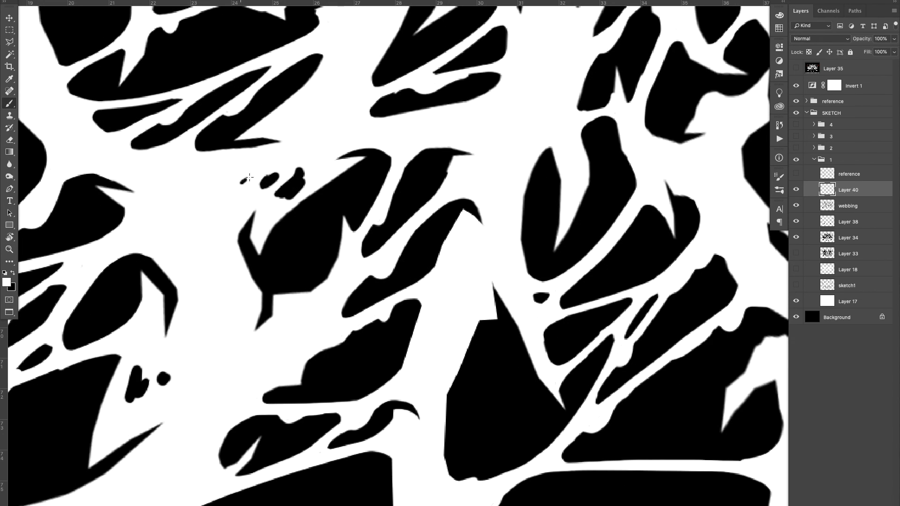
drag(249, 178, 252, 176)
Step: Paint three shrinking droplets below the hooked oval gap in the logo's upper-left frame
key(z)
mouse_move(319, 244)
mouse_down()
mouse_move(272, 256)
mouse_move(196, 317)
mouse_move(225, 393)
mouse_move(249, 417)
mouse_up()
drag(228, 219, 237, 214)
drag(155, 211, 212, 212)
key(b)
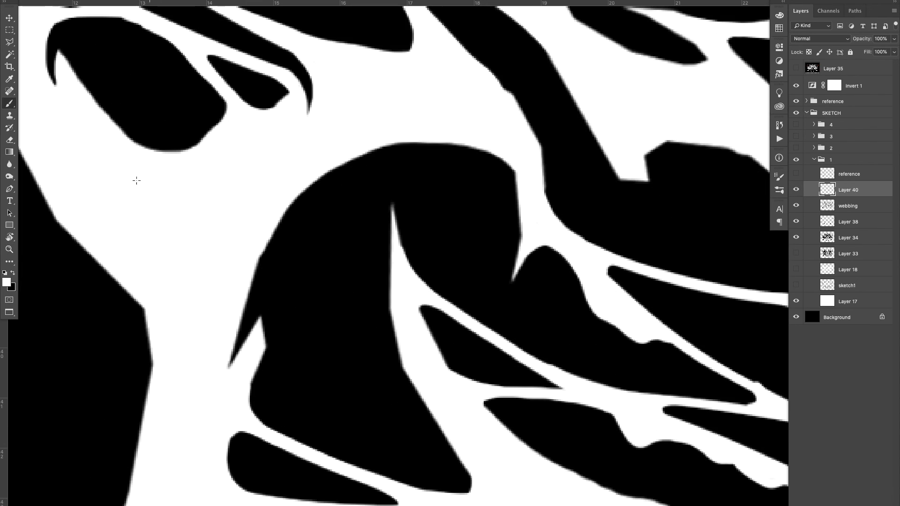
mouse_move(137, 180)
mouse_down()
mouse_move(194, 168)
mouse_move(171, 185)
mouse_move(137, 189)
mouse_move(157, 178)
mouse_up()
drag(167, 207, 171, 216)
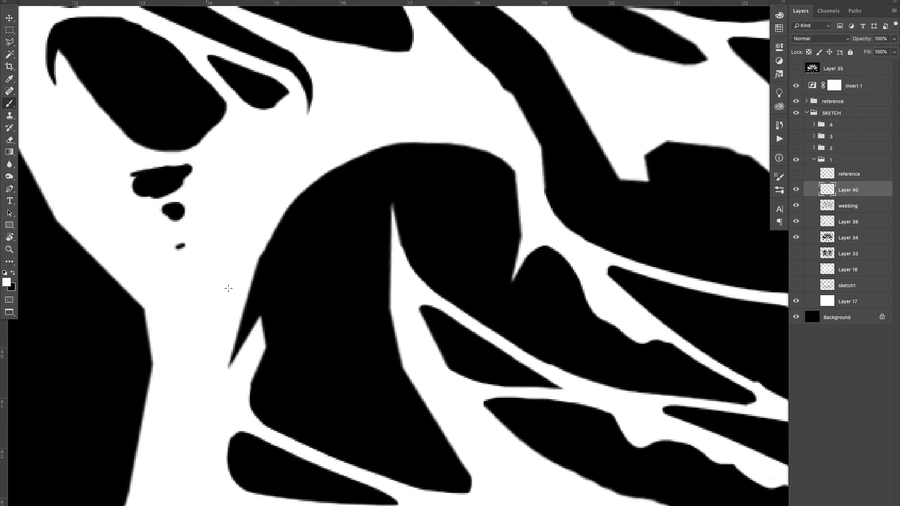
Step: Paint another small droplet hole in a solid area on the left half of the logo
key(z)
drag(289, 353, 173, 366)
drag(211, 347, 188, 229)
drag(248, 225, 268, 222)
drag(203, 222, 290, 195)
key(b)
mouse_move(199, 144)
mouse_down()
mouse_move(235, 127)
mouse_move(252, 136)
mouse_up()
Step: Add smaller droplets trailing down and right from the oval hole in the left half of the upper word
key(z)
drag(353, 187, 272, 207)
mouse_move(348, 225)
mouse_down()
mouse_move(371, 241)
mouse_move(263, 241)
mouse_move(354, 234)
mouse_up()
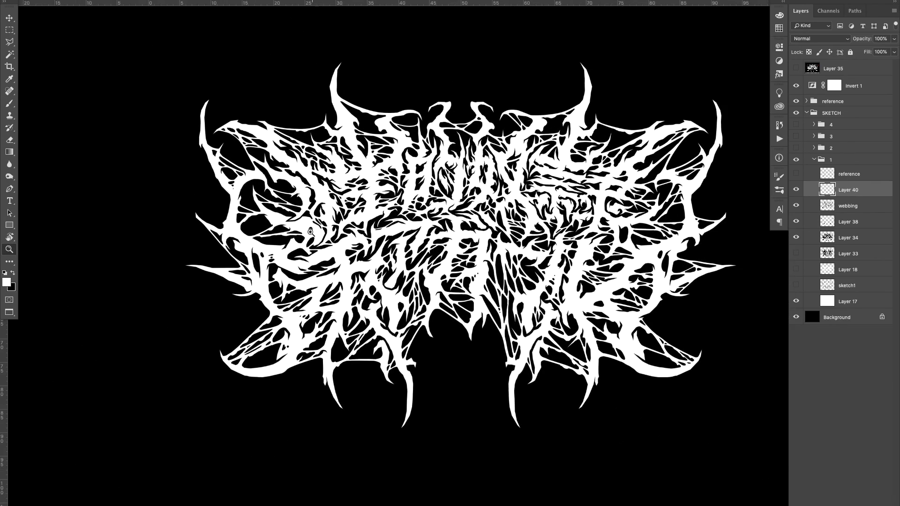
click(297, 330)
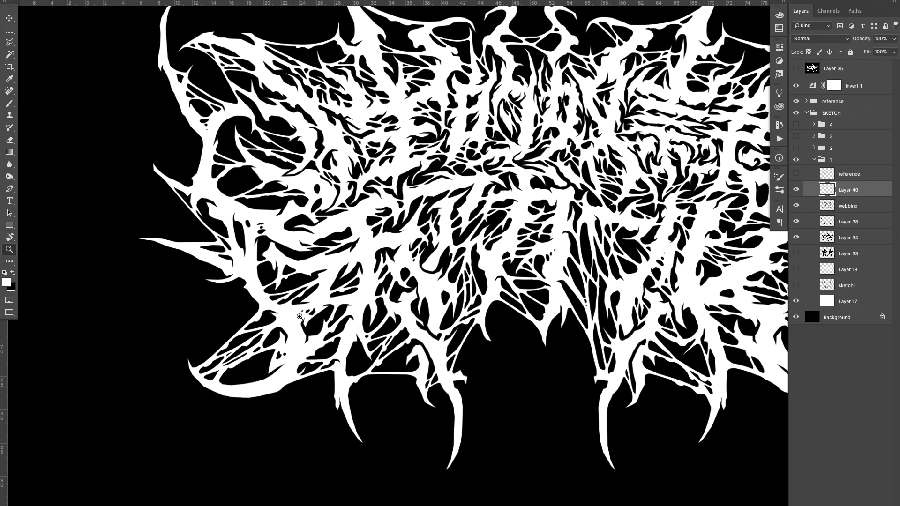
click(301, 319)
drag(371, 222, 344, 243)
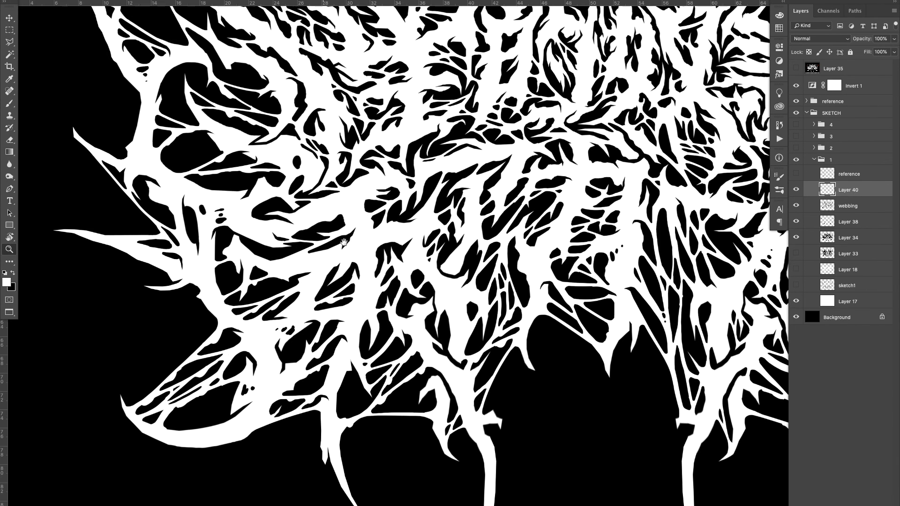
drag(127, 97, 190, 190)
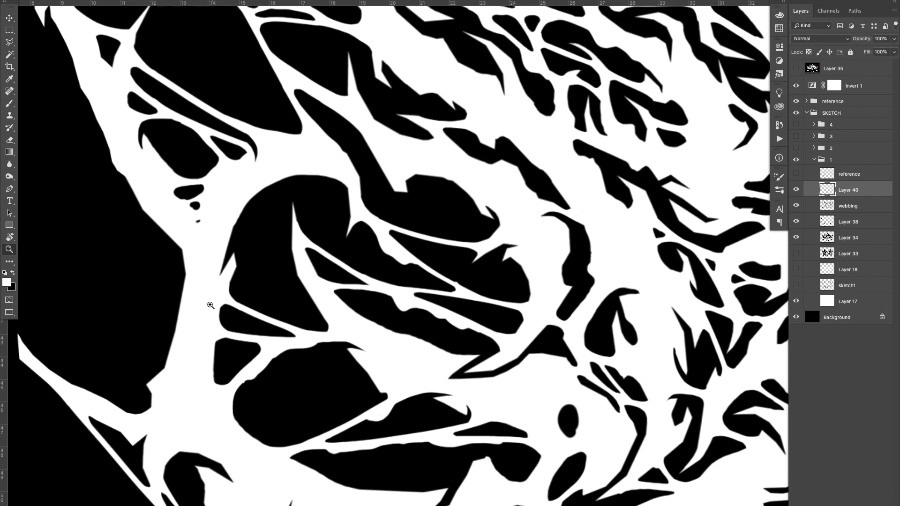
drag(238, 262, 176, 327)
mouse_move(345, 231)
mouse_down()
mouse_move(263, 225)
mouse_move(232, 261)
mouse_move(249, 274)
mouse_move(266, 271)
mouse_up()
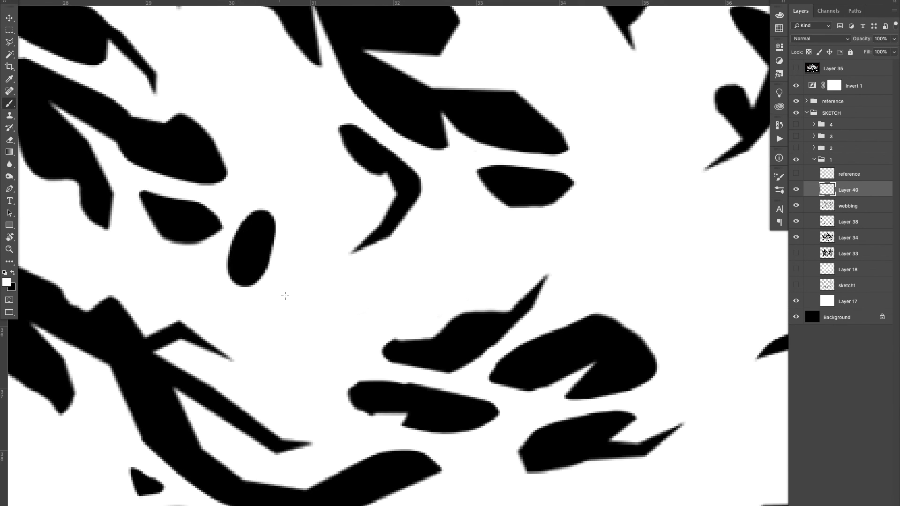
drag(284, 304, 294, 280)
click(316, 304)
Step: Paint a small curved droplet above the narrow pointed gap in the lower word, right of the logo's centre
mouse_move(396, 339)
mouse_down()
mouse_move(353, 369)
mouse_move(217, 287)
mouse_up()
drag(323, 287, 304, 232)
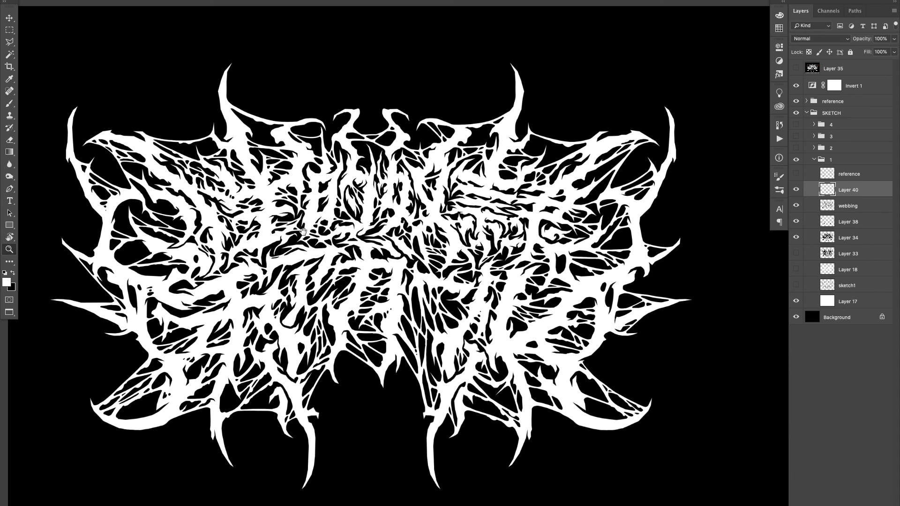
key(ctrl+r)
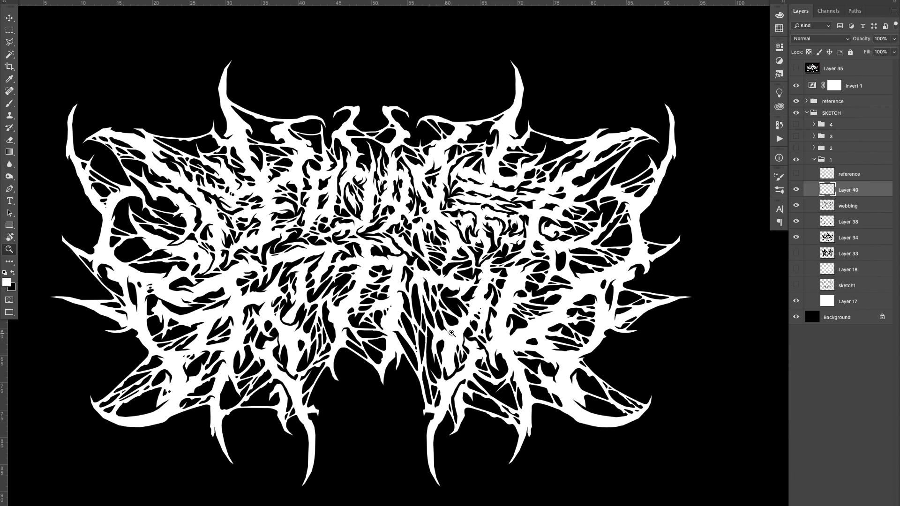
drag(484, 338, 436, 321)
drag(417, 331, 462, 323)
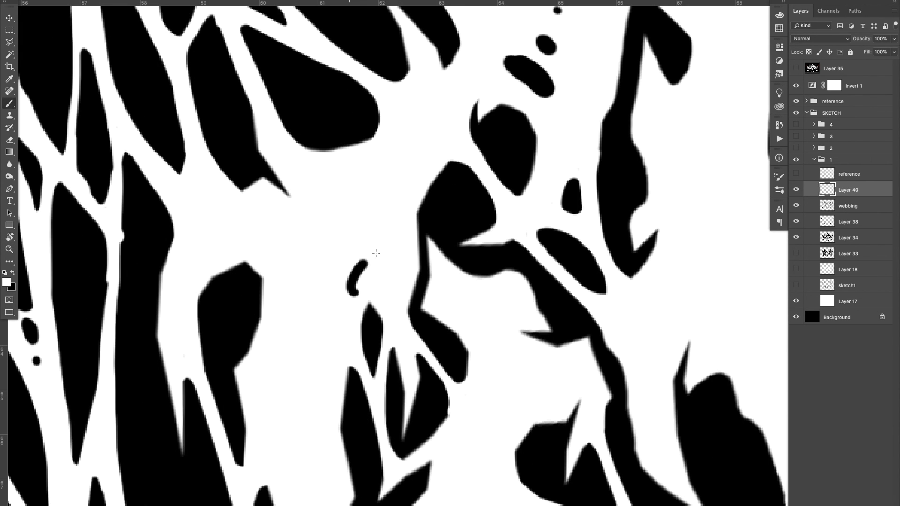
Step: Paint slanted droplets in the solid area above the rounded, hook-tipped gap on the logo's right side
key(z)
mouse_move(367, 298)
mouse_down()
mouse_move(322, 317)
mouse_move(403, 340)
mouse_move(359, 365)
mouse_up()
mouse_move(508, 286)
mouse_down()
mouse_move(531, 275)
mouse_move(517, 278)
mouse_up()
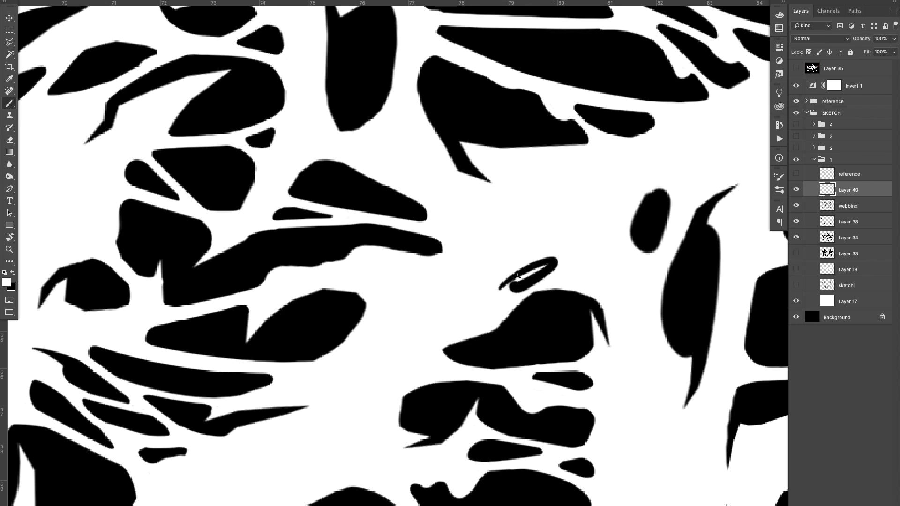
drag(510, 231, 514, 227)
Step: Paint an oval droplet and a tiny dot below the small gap at the base of the upper-right horn
key(z)
mouse_move(532, 254)
mouse_down()
mouse_move(487, 280)
mouse_move(531, 287)
mouse_move(516, 312)
mouse_up()
key(z)
mouse_move(606, 271)
mouse_down()
mouse_move(455, 289)
mouse_move(473, 292)
mouse_up()
mouse_move(503, 250)
mouse_down()
mouse_move(506, 230)
mouse_move(480, 246)
mouse_up()
drag(475, 106, 548, 153)
key(b)
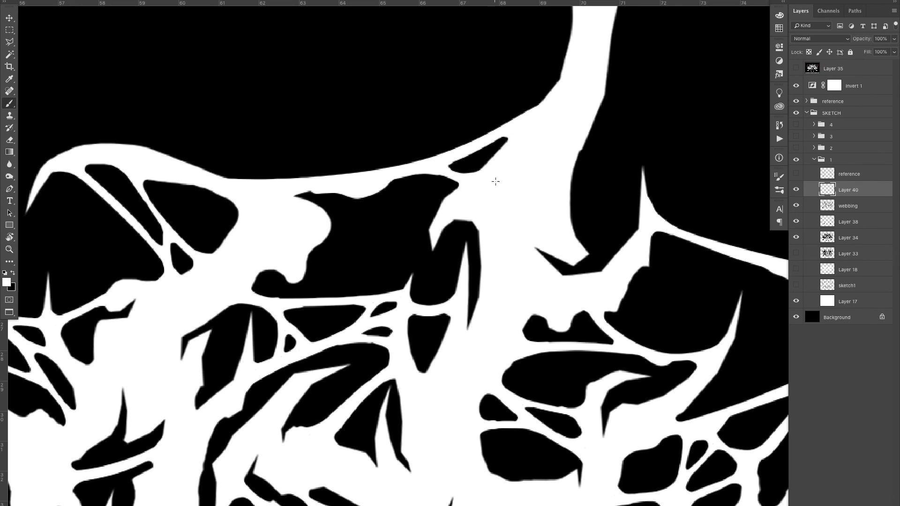
drag(497, 180, 498, 189)
right_click(504, 184)
click(489, 193)
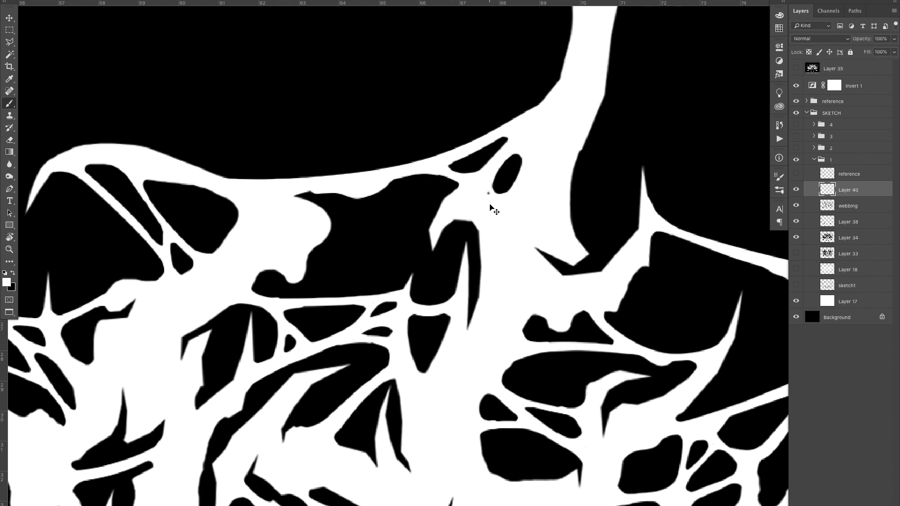
Step: Paint small droplet holes in the solid base of the upper-left horn
key(z)
mouse_move(531, 307)
mouse_down()
mouse_move(493, 363)
mouse_move(448, 270)
mouse_up()
drag(447, 269, 454, 268)
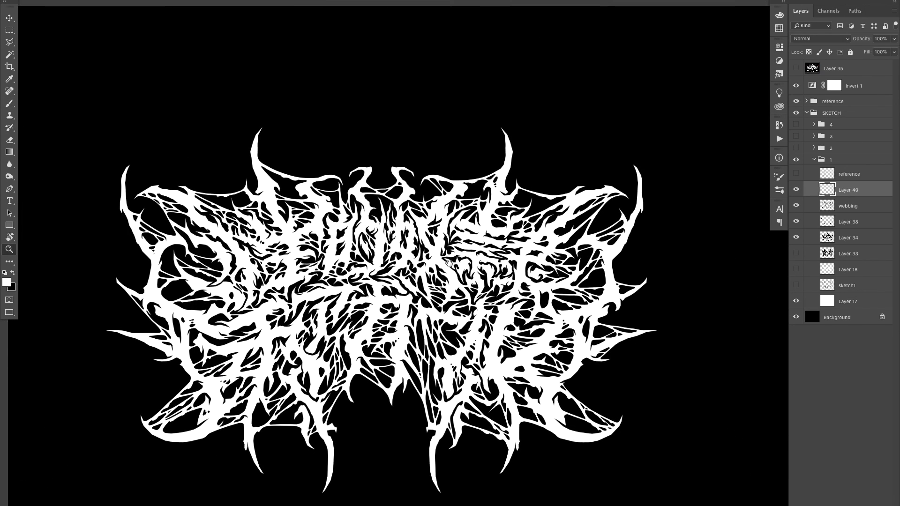
drag(273, 195, 301, 114)
key(b)
drag(249, 140, 283, 292)
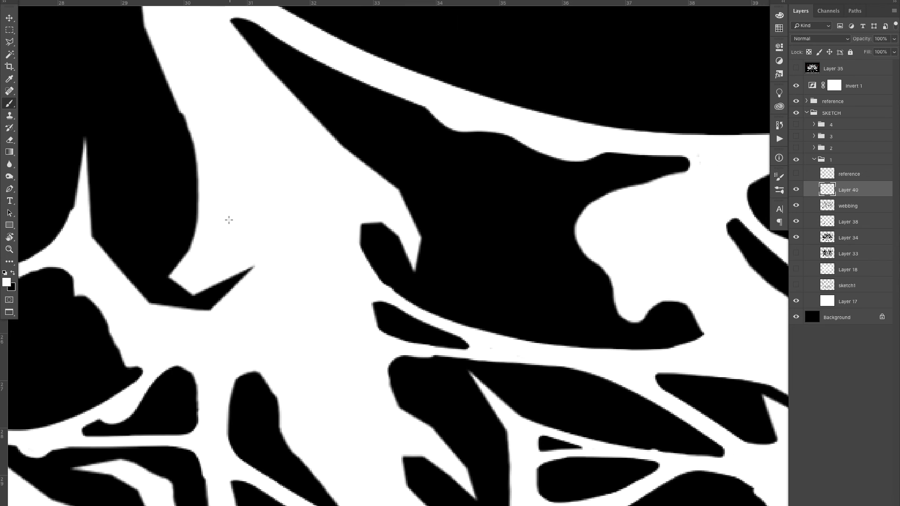
mouse_move(220, 218)
mouse_down()
mouse_move(232, 175)
mouse_move(220, 188)
mouse_up()
drag(255, 211, 267, 208)
key(z)
drag(370, 251, 274, 312)
mouse_move(440, 308)
mouse_down()
mouse_move(324, 271)
mouse_move(393, 287)
mouse_move(400, 259)
mouse_up()
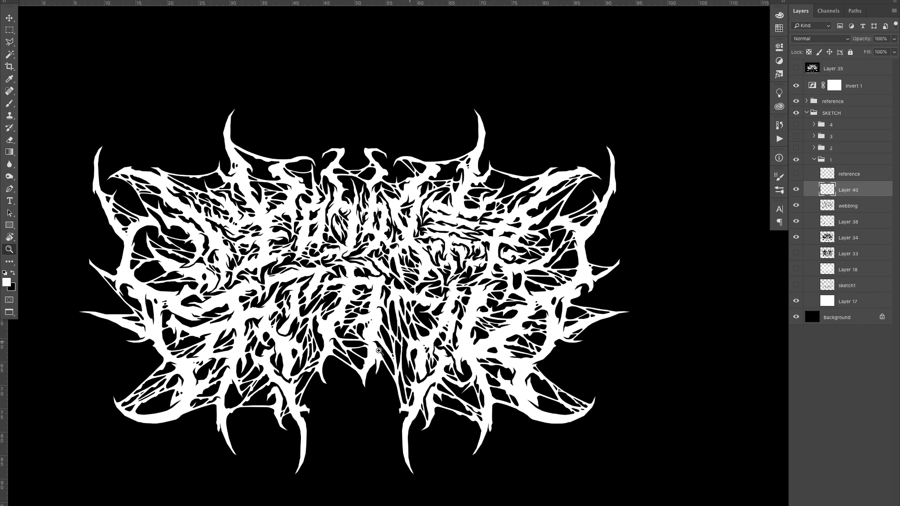
Step: Paint a row of three shrinking droplets left of the arched gap in the lower word's left side
drag(239, 327, 333, 261)
key(b)
mouse_move(293, 297)
mouse_down()
mouse_move(309, 256)
mouse_move(307, 271)
mouse_move(240, 240)
mouse_up()
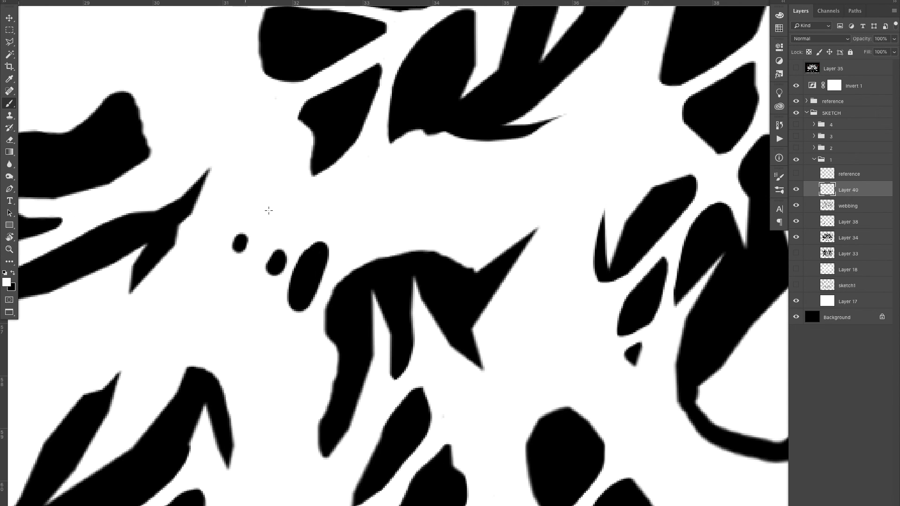
key(z)
drag(361, 257, 245, 340)
mouse_move(363, 297)
mouse_down()
mouse_move(579, 218)
mouse_move(415, 257)
mouse_move(442, 251)
mouse_up()
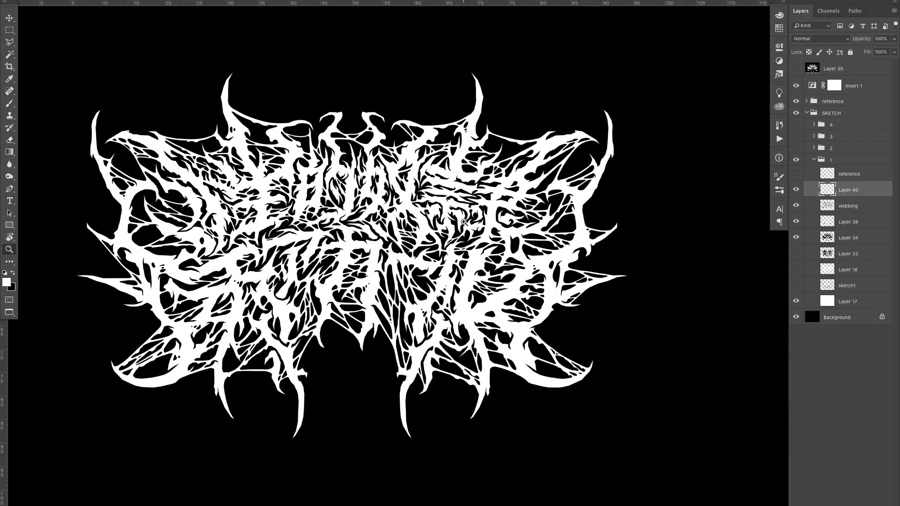
Step: Paint a slanted oval droplet and two smaller ones left of the small rounded gap in the lower word's right side
drag(502, 299, 544, 300)
key(b)
drag(364, 343, 339, 367)
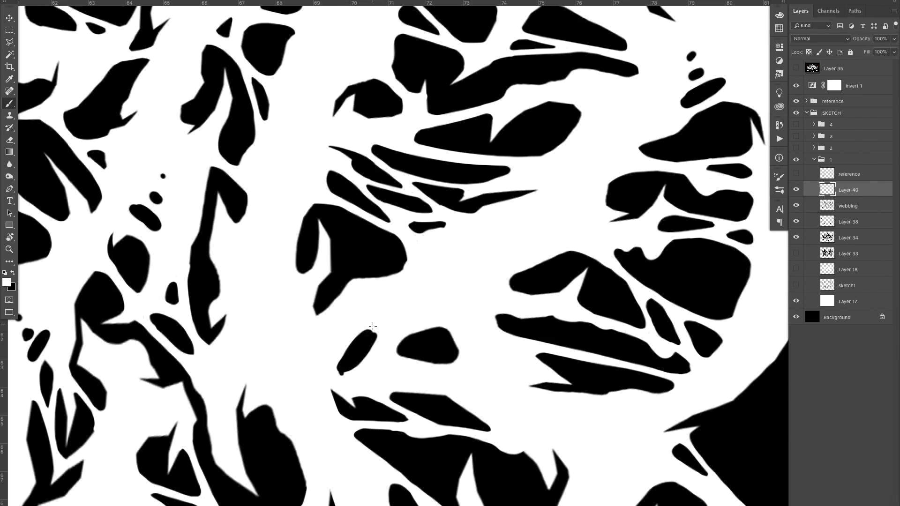
key(ctrl+z)
key(ctrl+z)
mouse_move(374, 336)
mouse_down()
mouse_move(348, 371)
mouse_move(349, 361)
mouse_up()
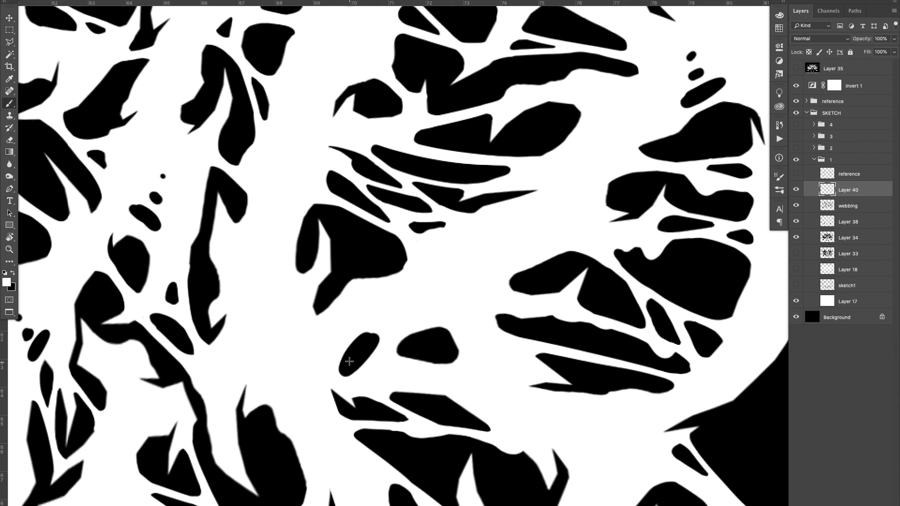
drag(291, 352, 288, 357)
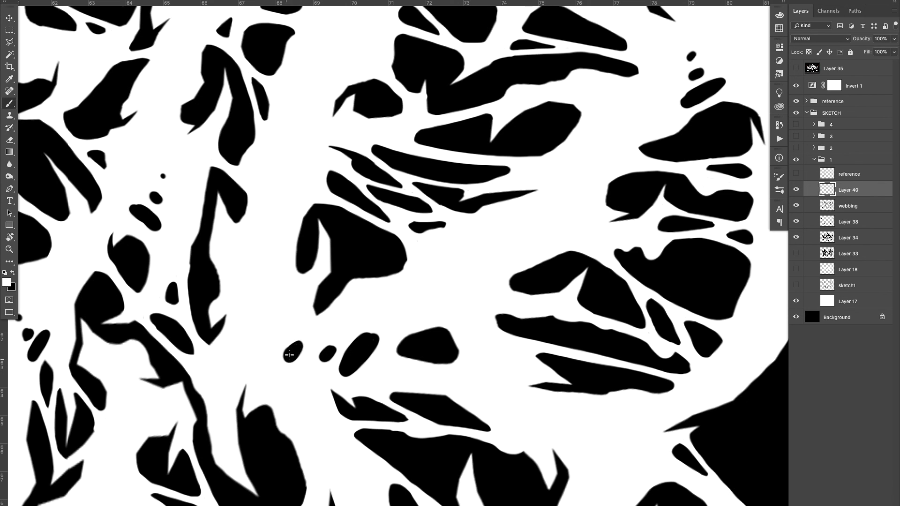
mouse_move(370, 330)
super+mouse_down()
mouse_move(302, 358)
mouse_move(309, 353)
super+mouse_up()
super+click(308, 353)
drag(411, 306, 487, 323)
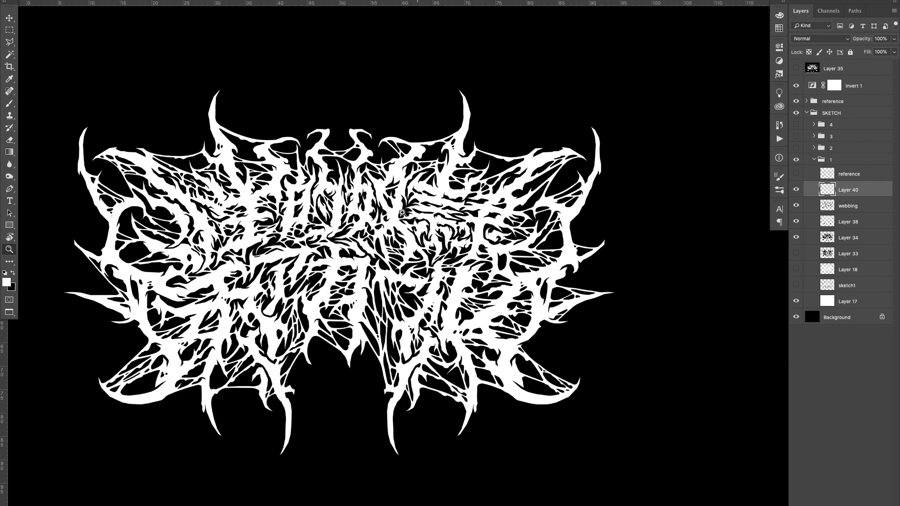
Step: Paint three shrinking droplets below the narrow slanted gap in the upper word, right of the logo's centre
drag(402, 213, 489, 322)
key(b)
right_click(451, 317)
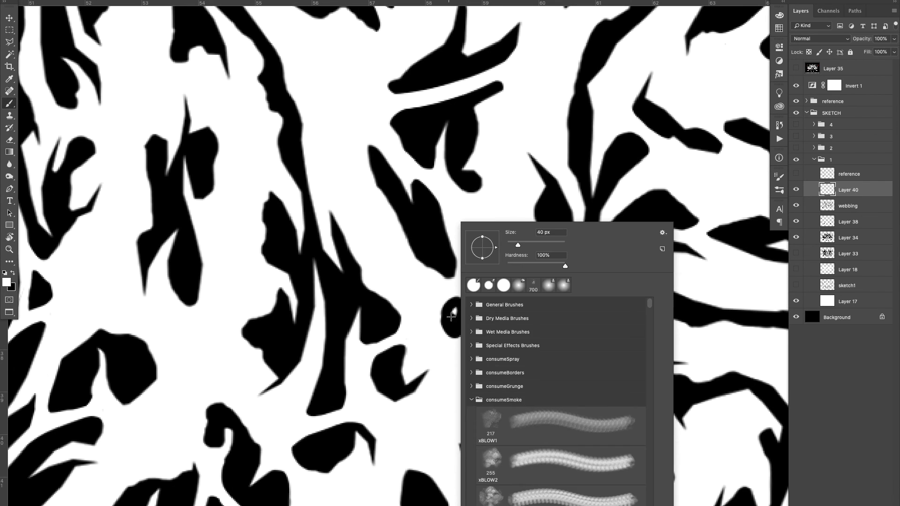
click(452, 317)
click(460, 363)
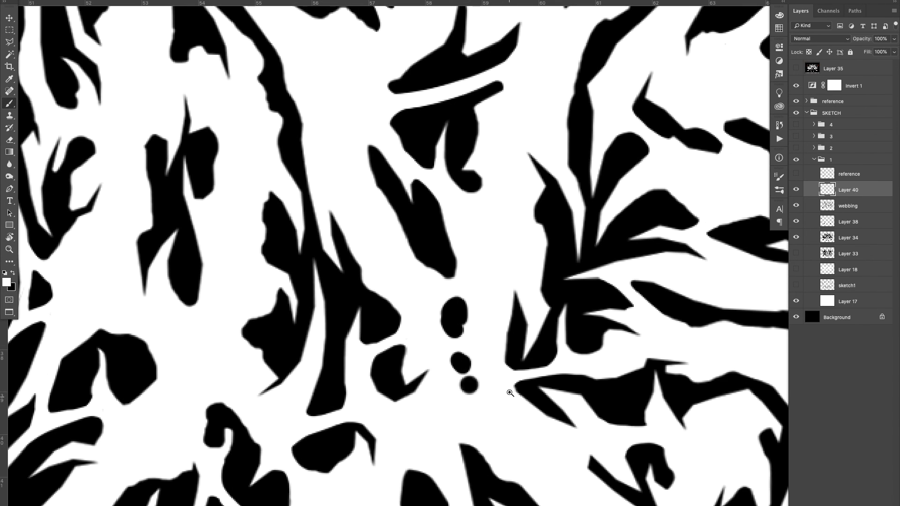
key(z)
key(b)
click(469, 388)
key(z)
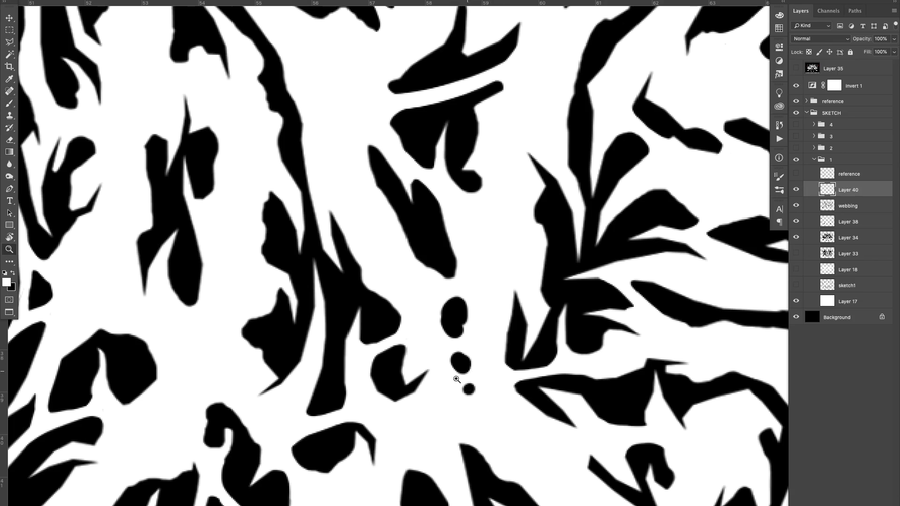
mouse_move(496, 360)
mouse_down()
mouse_move(439, 379)
mouse_move(429, 358)
mouse_move(491, 366)
mouse_move(432, 262)
mouse_up()
Step: Paint an oval droplet and a smaller dot above the thin pointed sliver gap in the upper word, left of centre
mouse_move(326, 239)
mouse_down()
mouse_move(372, 295)
mouse_move(378, 361)
mouse_up()
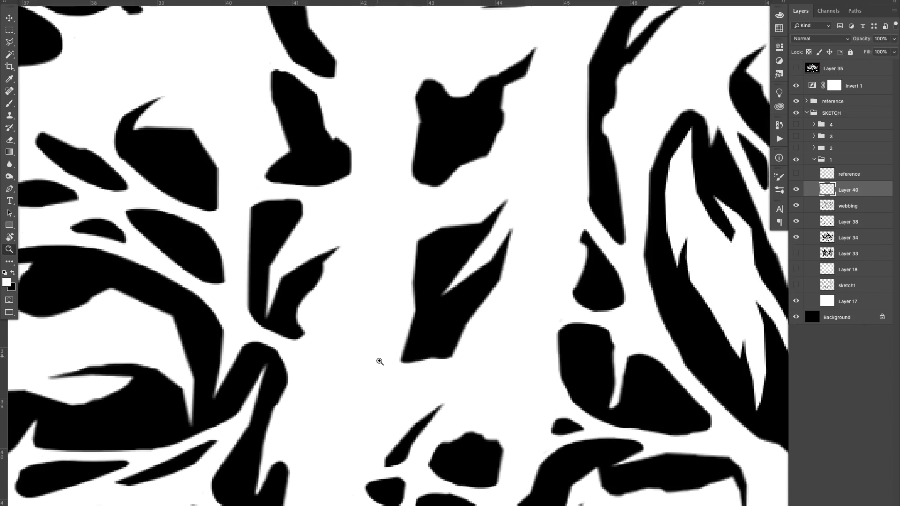
key(b)
click(376, 389)
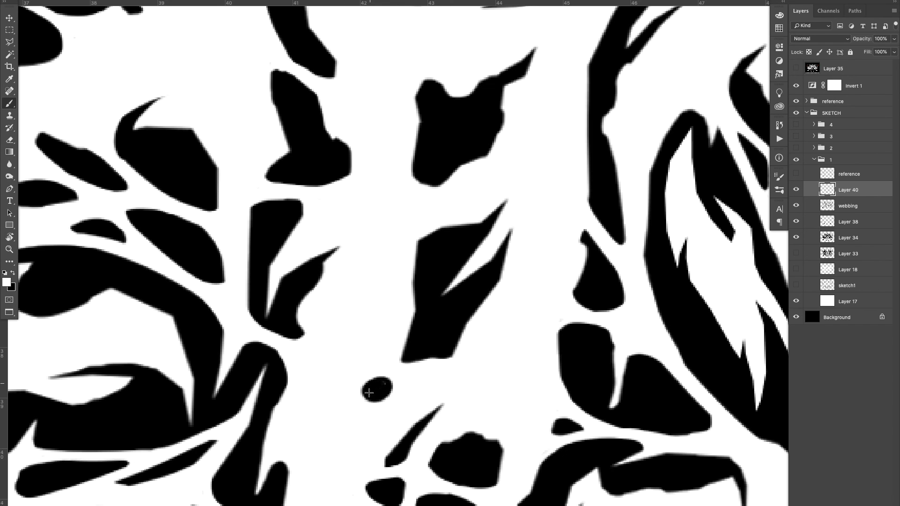
click(356, 418)
key(z)
drag(356, 418, 300, 443)
drag(471, 418, 416, 268)
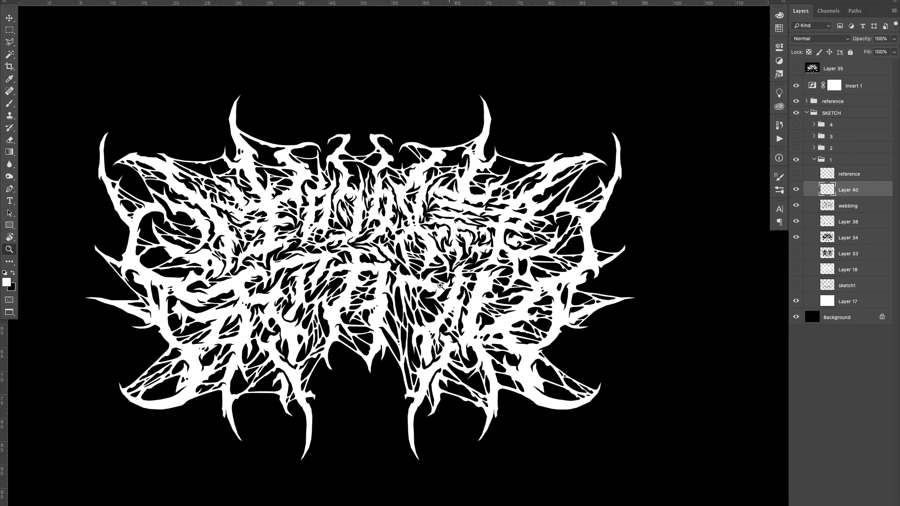
Step: Paint small slanted droplets left of the stacked curved gaps in the upper word's left part
click(277, 203)
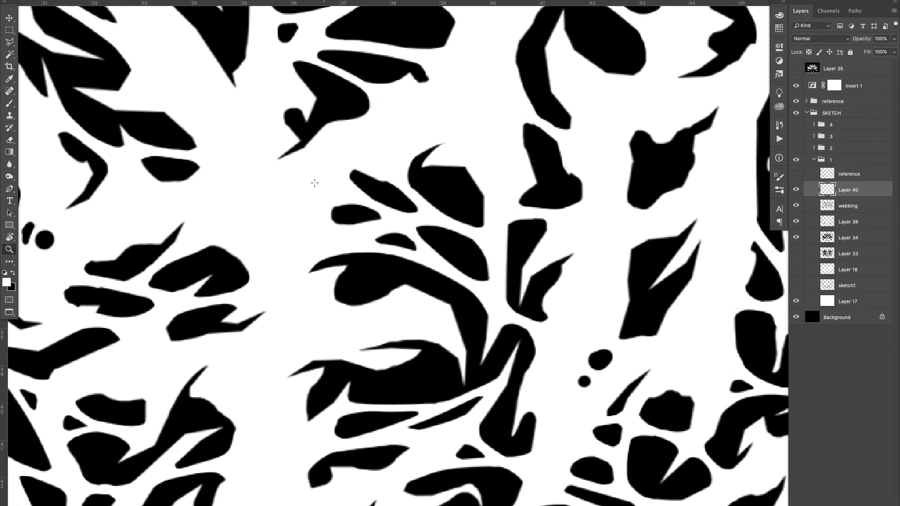
key(b)
drag(314, 239, 310, 241)
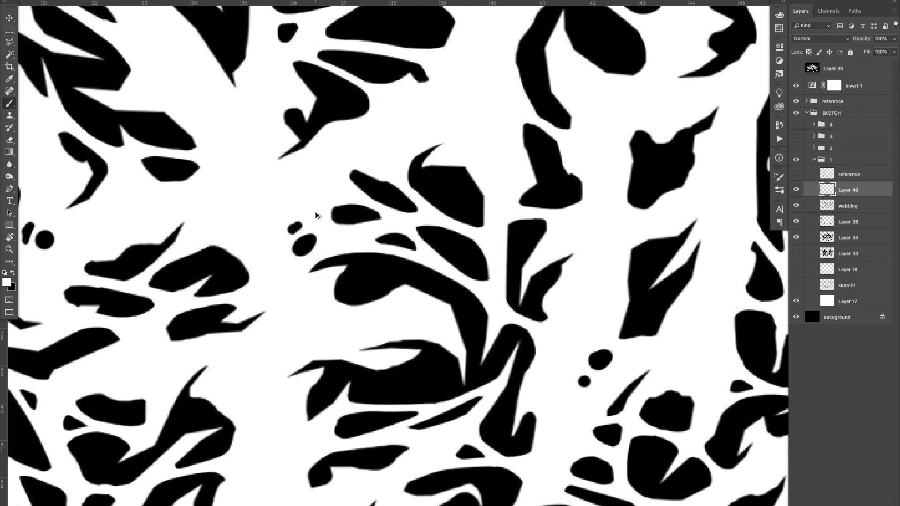
key(ctrl+z)
drag(276, 212, 280, 206)
key(z)
drag(352, 213, 251, 216)
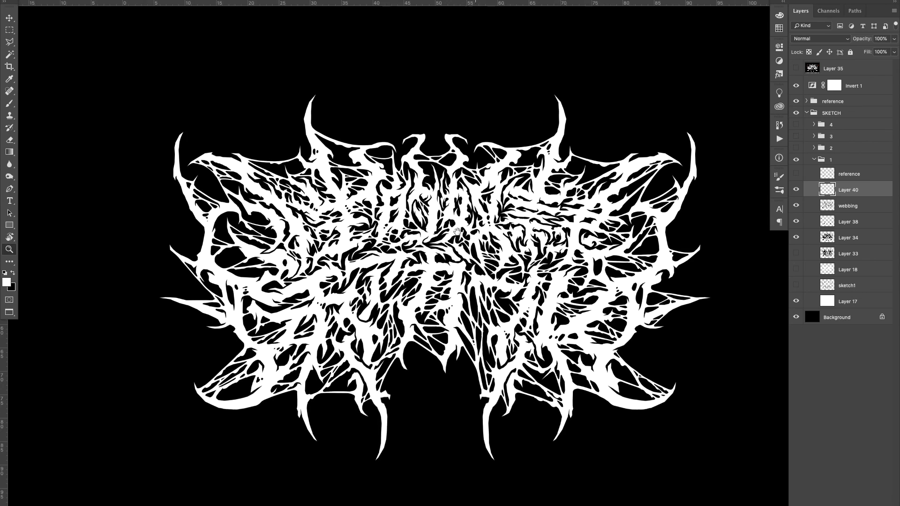
Step: Paint two small slanted droplets above the hooked gap near the base of the lower-right horn
drag(457, 231, 411, 231)
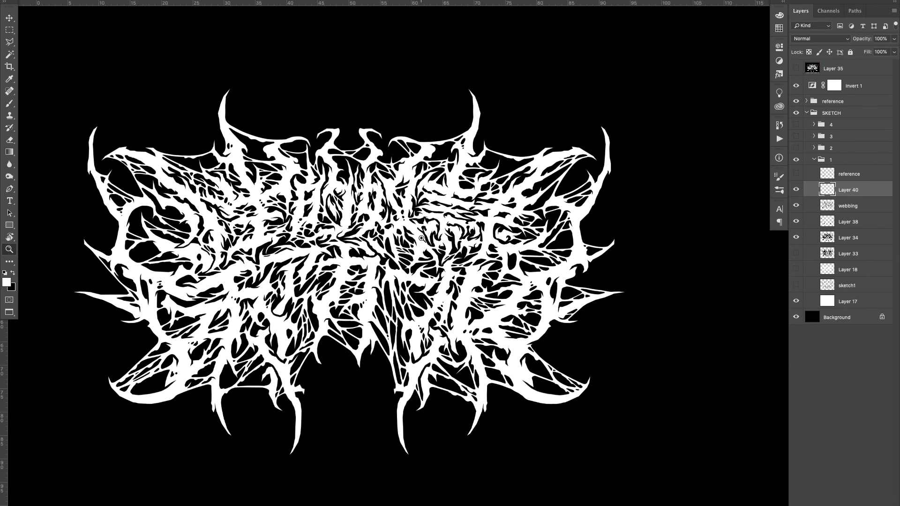
mouse_move(418, 240)
mouse_down()
mouse_move(398, 245)
mouse_move(422, 249)
mouse_move(414, 258)
mouse_move(422, 252)
mouse_up()
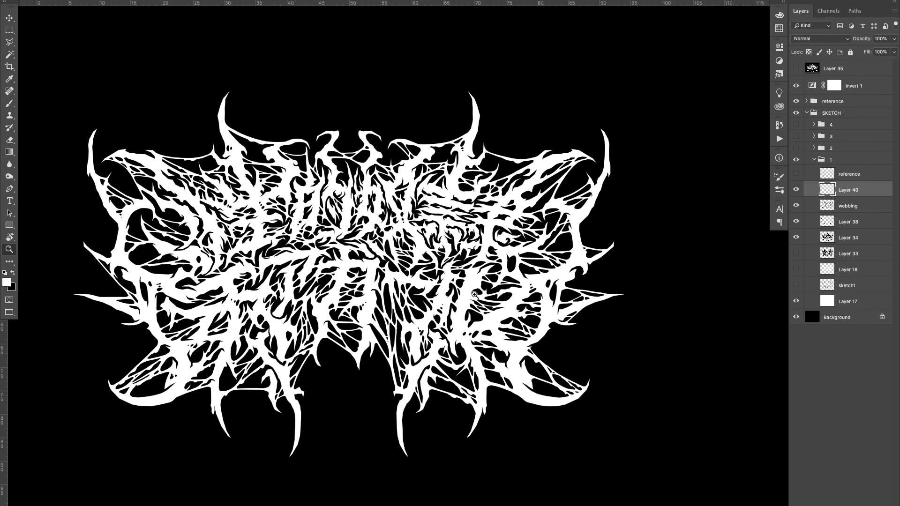
mouse_move(531, 354)
mouse_down()
mouse_move(567, 329)
mouse_move(610, 326)
mouse_up()
key(b)
drag(510, 334, 501, 351)
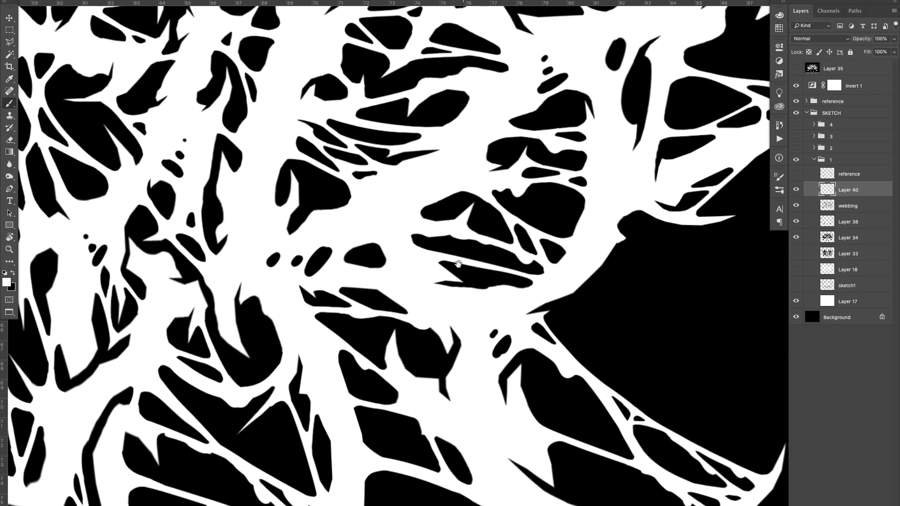
Step: Paint a small slanted droplet at the upper-left end of the rounded gap in the lower word's right-hand letter
scroll(458, 264, up, 5)
drag(434, 303, 411, 316)
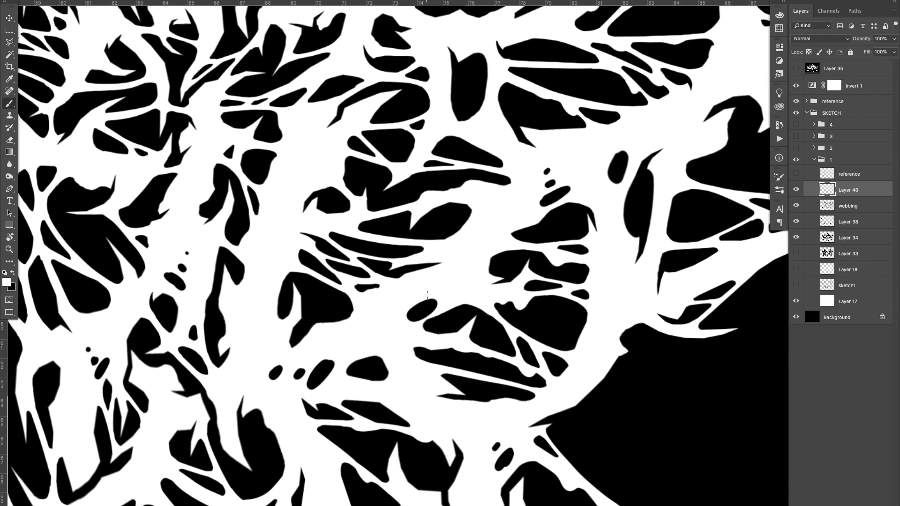
key(ctrl+z)
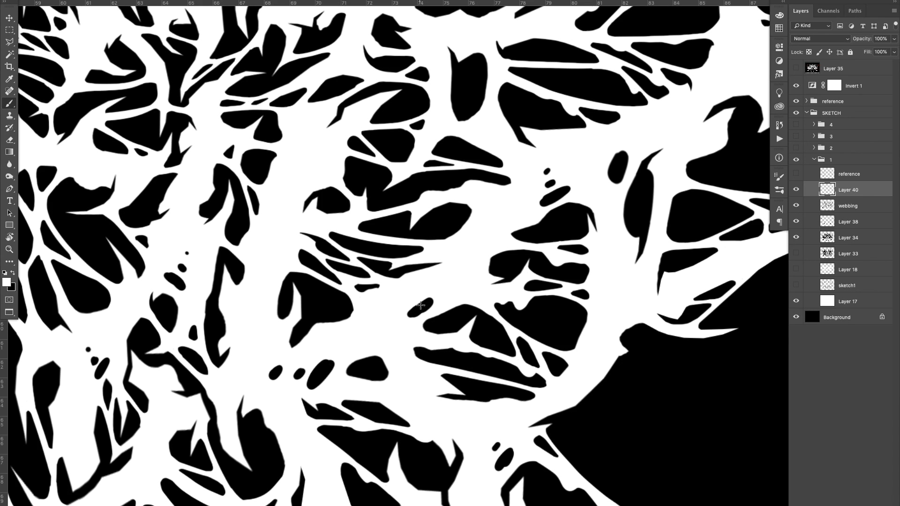
key(z)
mouse_move(405, 327)
mouse_down()
mouse_move(304, 304)
mouse_move(355, 293)
mouse_up()
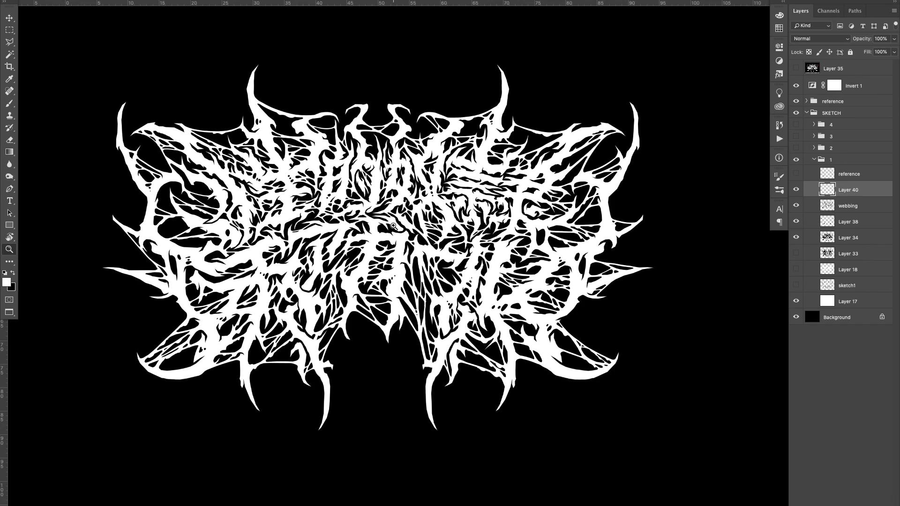
Step: Paint small droplets in the solid area left of the stacked gaps near the upper-right horn's base
drag(498, 150, 525, 151)
key(b)
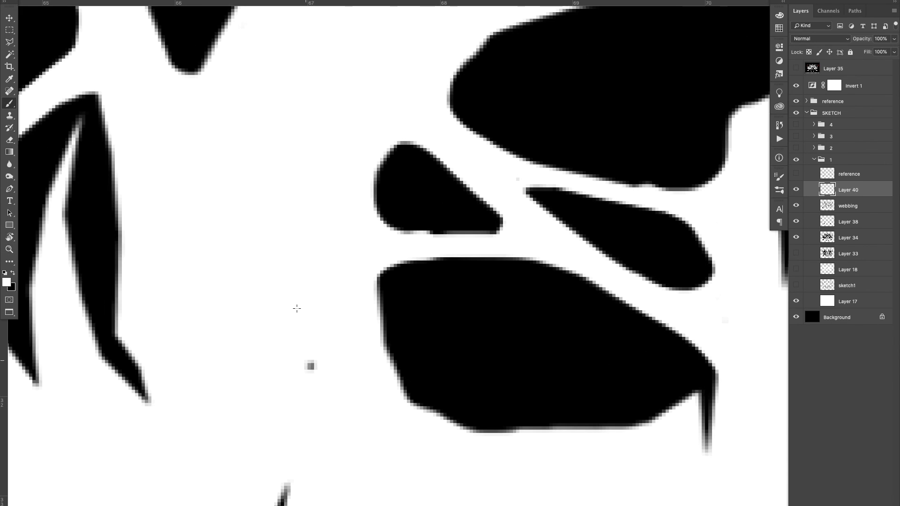
drag(311, 366, 319, 363)
click(237, 302)
key(z)
mouse_move(237, 302)
mouse_down()
mouse_move(212, 333)
mouse_move(373, 247)
mouse_up()
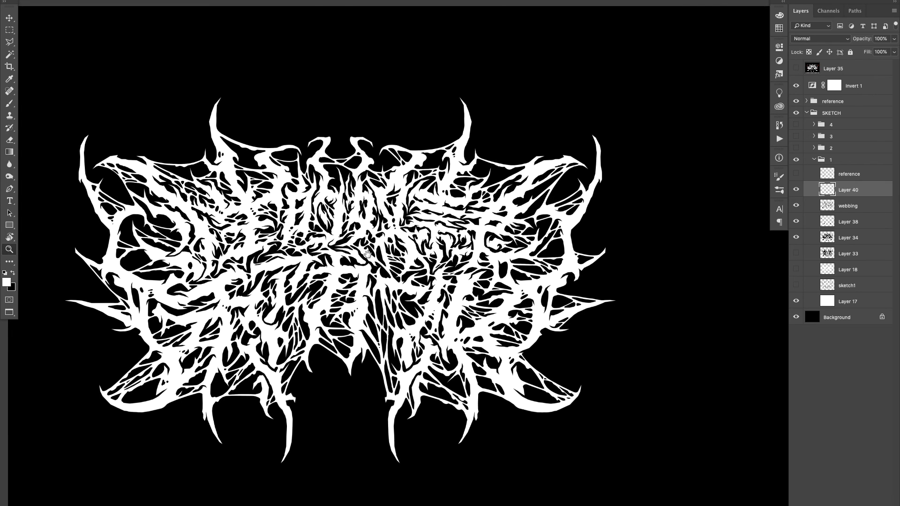
Step: Create a new layer above the droplet layer for further brush details
key(ctrl+shift+n)
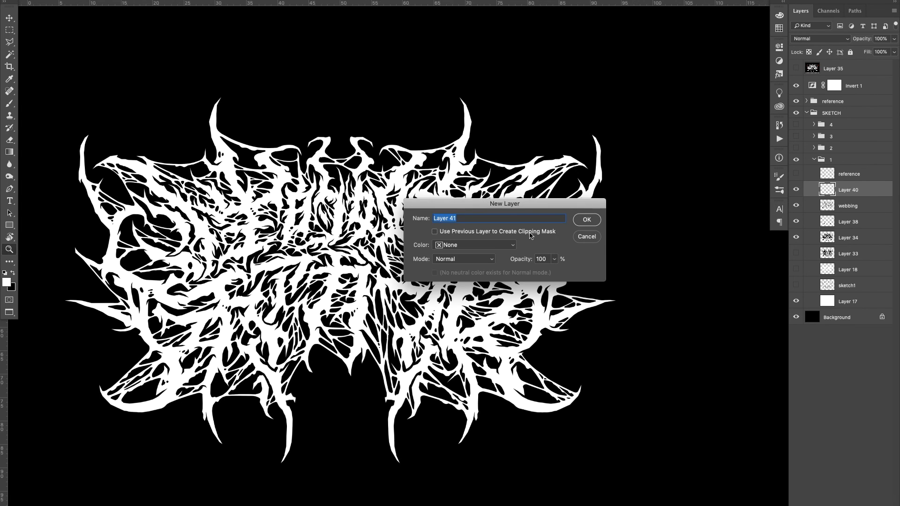
click(590, 226)
key(b)
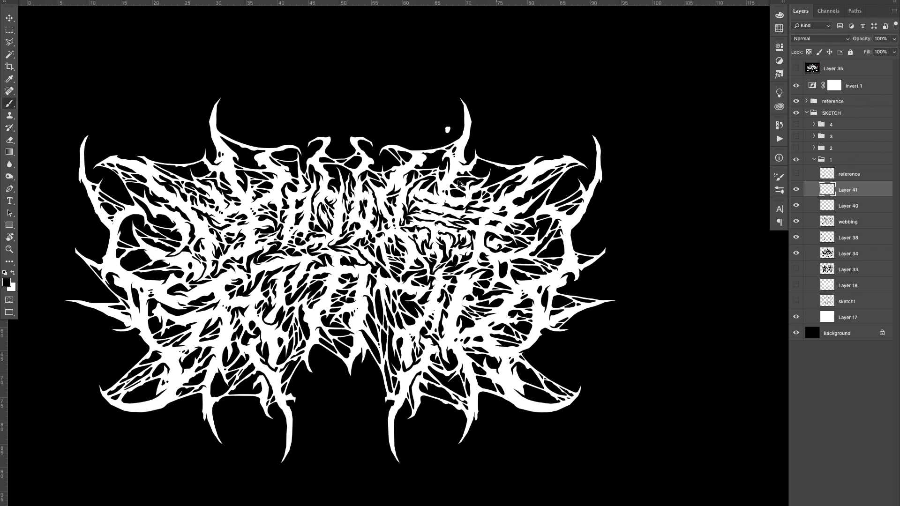
Step: Paint floating white droplets above and below the webbing strand beside the upper-left horn
scroll(215, 136, up, 6)
mouse_move(239, 275)
mouse_down()
mouse_move(235, 283)
mouse_move(199, 266)
mouse_up()
key(z)
drag(310, 298, 256, 339)
mouse_move(255, 339)
mouse_down()
mouse_move(233, 233)
mouse_move(235, 242)
mouse_up()
scroll(235, 242, up, 5)
key(b)
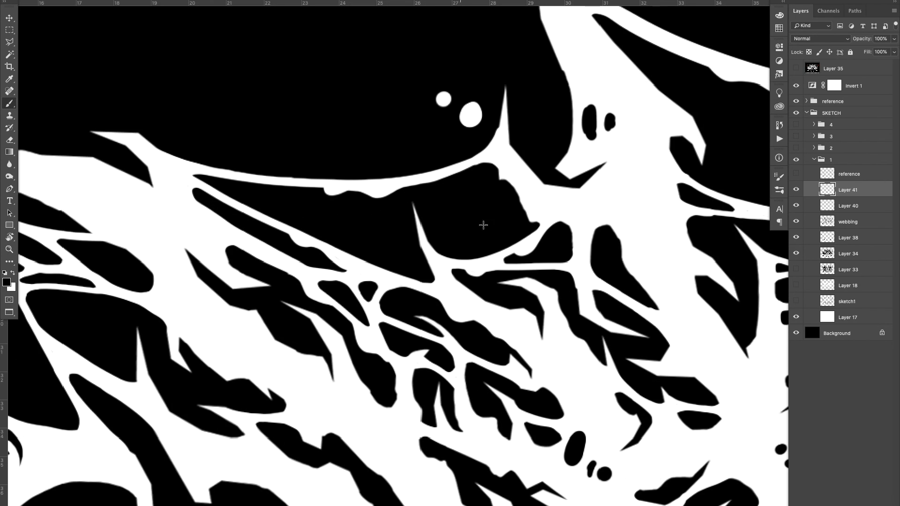
drag(497, 230, 499, 225)
key(z)
Step: Paint a floating droplet in the large open gap on the logo's upper-left wing
mouse_move(443, 287)
mouse_down()
mouse_move(417, 319)
mouse_move(232, 228)
mouse_move(375, 126)
mouse_up()
key(b)
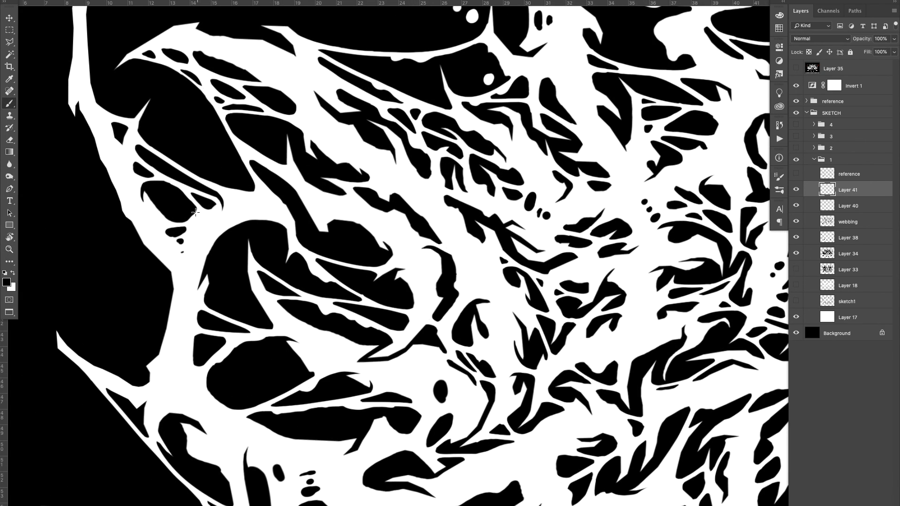
drag(202, 158, 189, 146)
key(z)
drag(272, 187, 191, 235)
drag(250, 195, 424, 185)
Step: Select the whole canvas on the new layer to clear its floating droplets
click(797, 190)
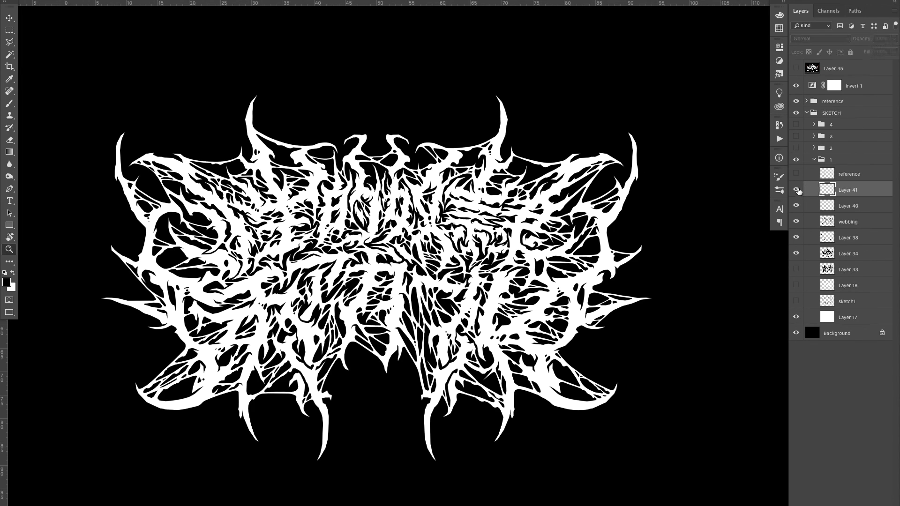
key(ctrl+a)
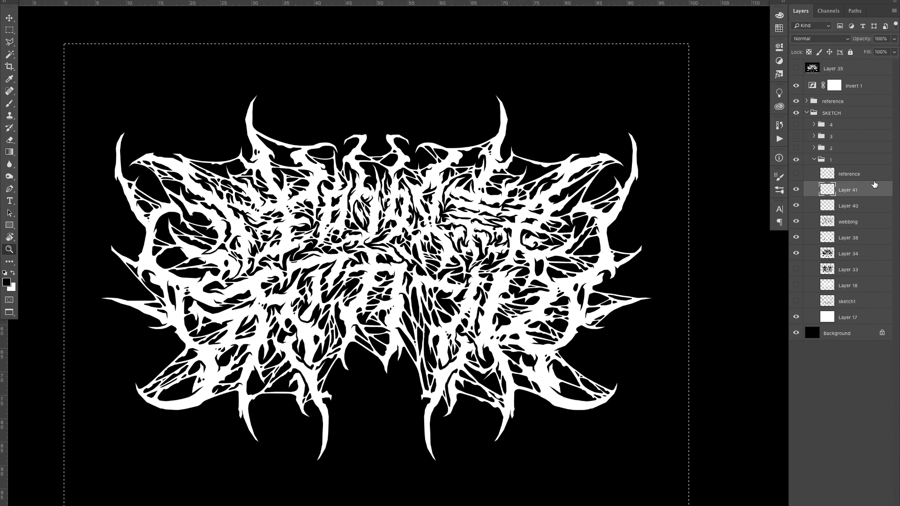
key(b)
Step: Rename the new layer as drips
double_click(849, 190)
text(DR)
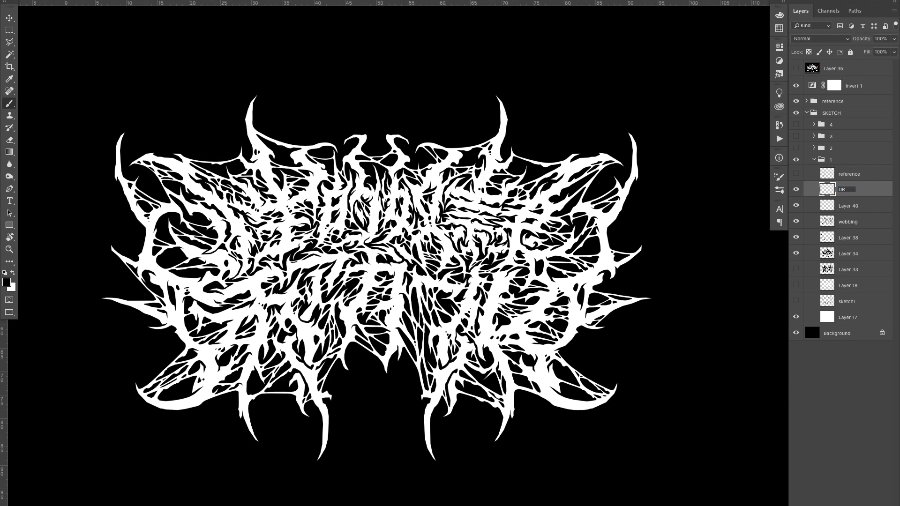
text(IPS)
key(ctrl+a)
text(drips)
key(Return)
Step: Paint a long, thin vertical drip hanging from the inner underside of the curved lower-left horn
key(z)
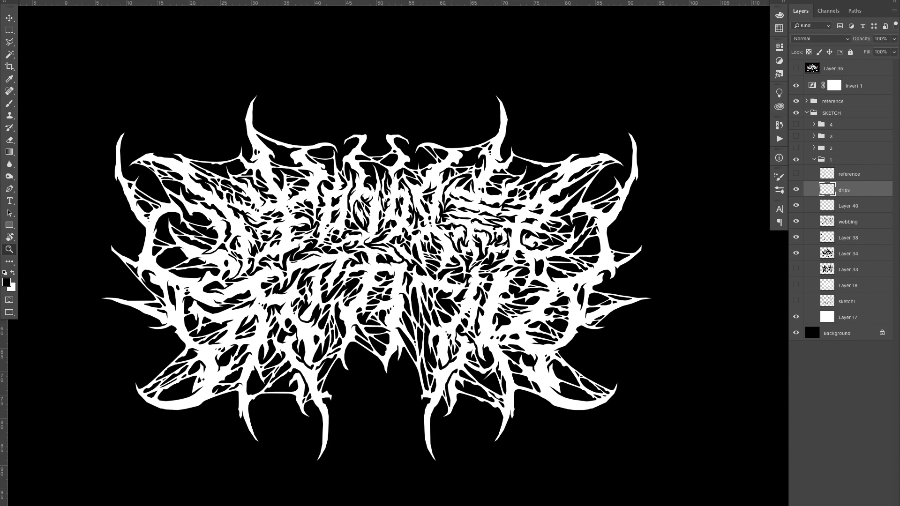
drag(391, 317, 487, 286)
click(313, 402)
click(324, 387)
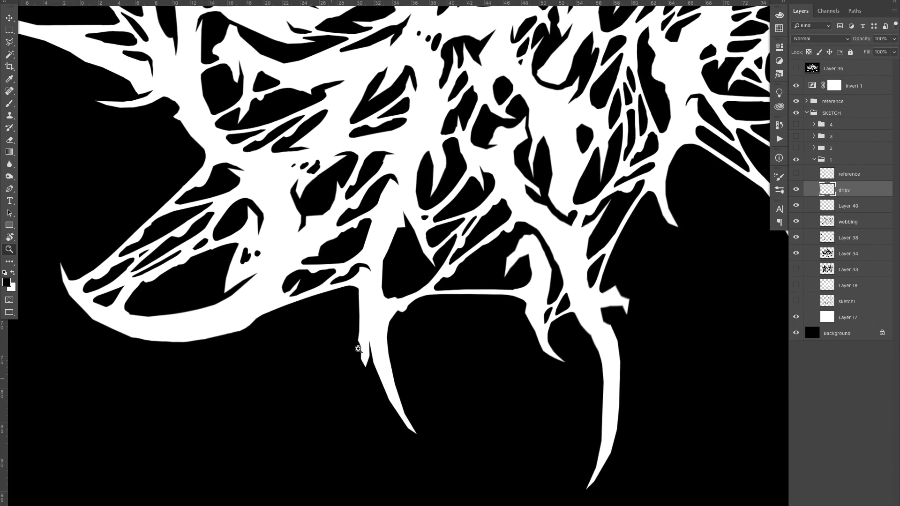
click(349, 359)
mouse_move(301, 350)
mouse_down()
mouse_move(377, 292)
mouse_move(481, 241)
mouse_up()
key(b)
drag(356, 454, 370, 161)
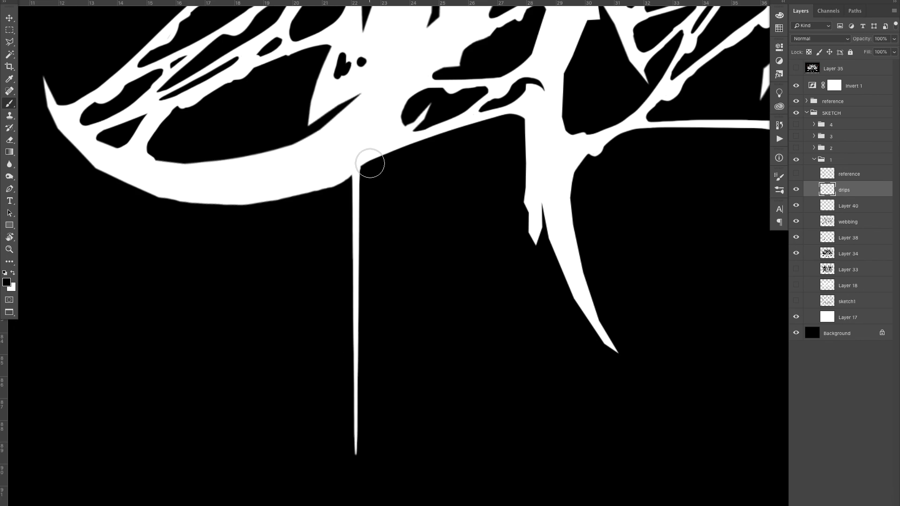
key(ctrl+z)
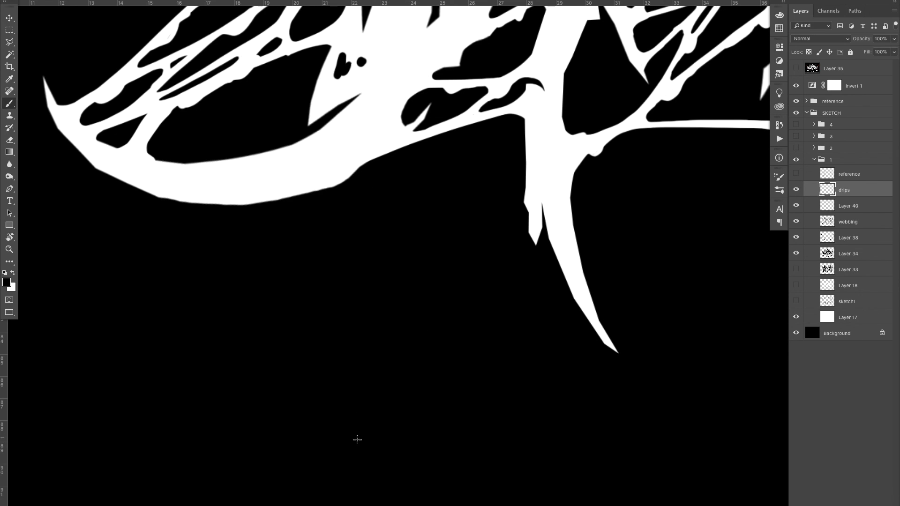
drag(357, 440, 351, 168)
key(ctrl+z)
mouse_move(359, 446)
mouse_down()
mouse_move(362, 160)
mouse_move(357, 185)
mouse_move(243, 314)
mouse_move(256, 291)
mouse_move(237, 338)
mouse_move(312, 257)
mouse_move(230, 273)
mouse_up()
Step: Rework the root of the long drip under the curved lower-left horn with a strand flaring into the horn
key(z)
key(b)
key(ctrl+z)
drag(208, 238, 259, 323)
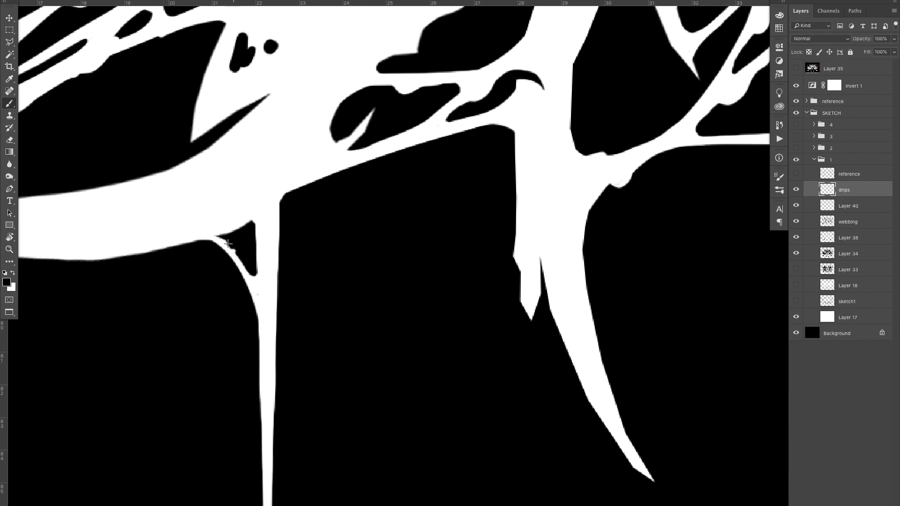
Step: Paint a thinner, shorter drip beside the long one under the lower-left horn and flare its root into the edge
shift+click(323, 179)
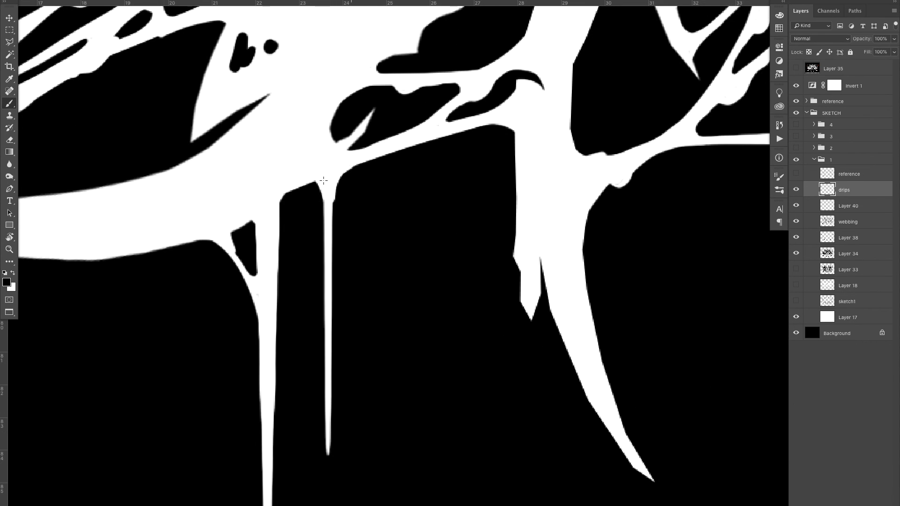
drag(324, 181, 313, 184)
mouse_move(351, 175)
mouse_down()
mouse_move(275, 276)
mouse_move(364, 211)
mouse_up()
mouse_move(257, 284)
mouse_down()
mouse_move(290, 192)
mouse_move(235, 281)
mouse_up()
Step: Paint a long tapering drip hanging from the middle of the large left side spike and round its root
key(z)
mouse_move(289, 270)
mouse_down()
mouse_move(234, 286)
mouse_move(223, 244)
mouse_move(237, 232)
mouse_up()
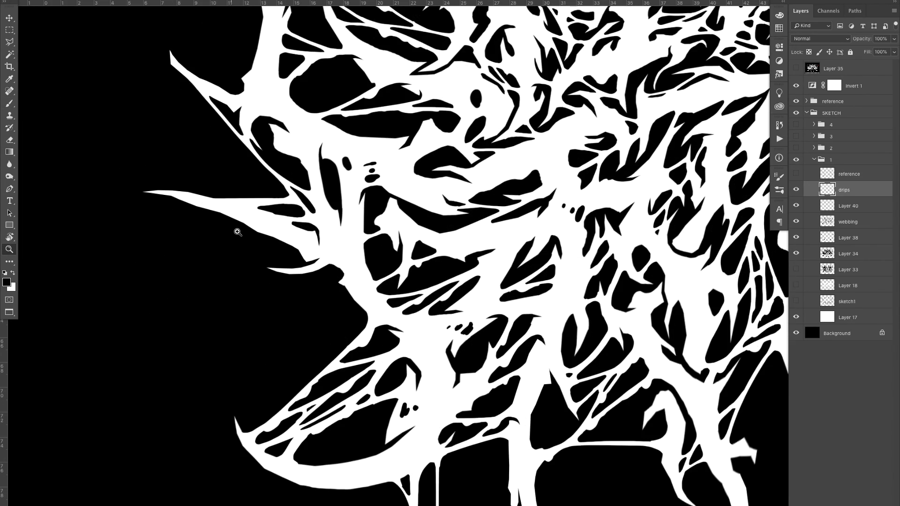
key(b)
scroll(214, 318, up, 3)
drag(270, 406, 267, 152)
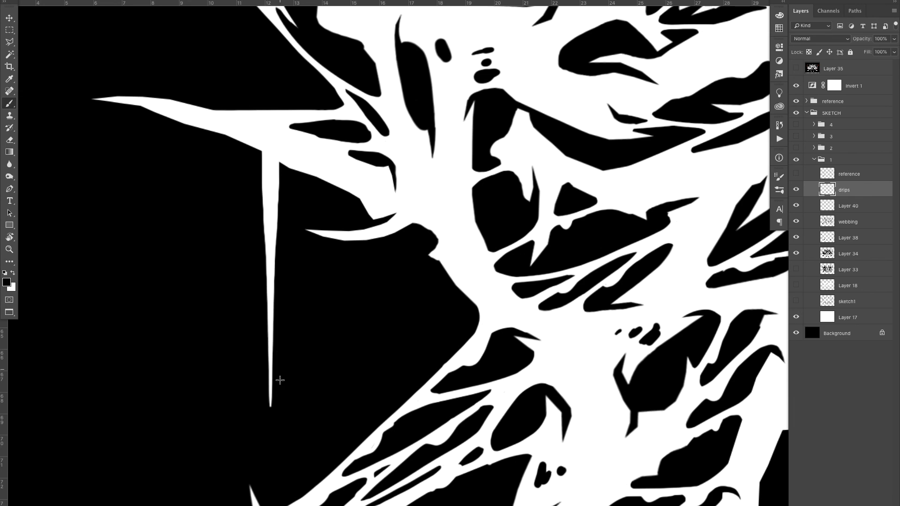
key(ctrl+z)
drag(271, 418, 261, 236)
scroll(264, 152, up, 3)
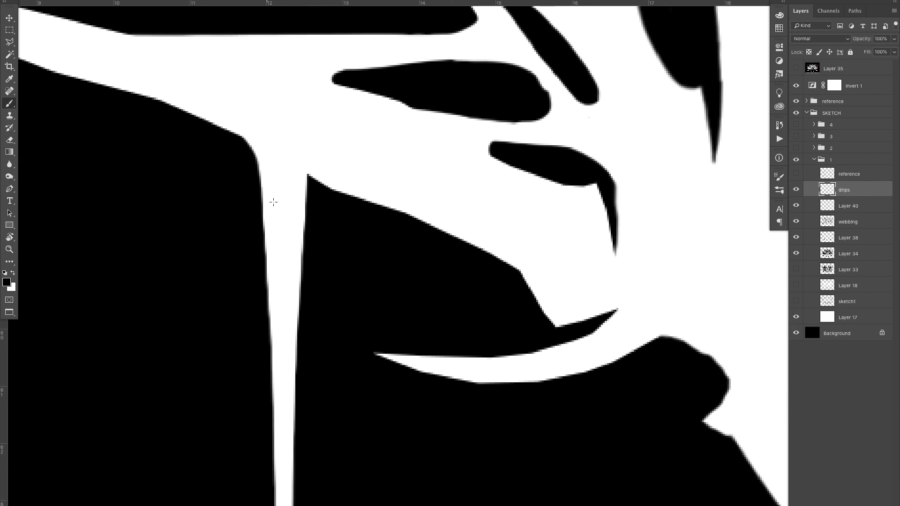
Step: Paint a short drip where the small hooked spike below the large left spike meets the body
scroll(332, 199, down, 5)
scroll(289, 267, up, 3)
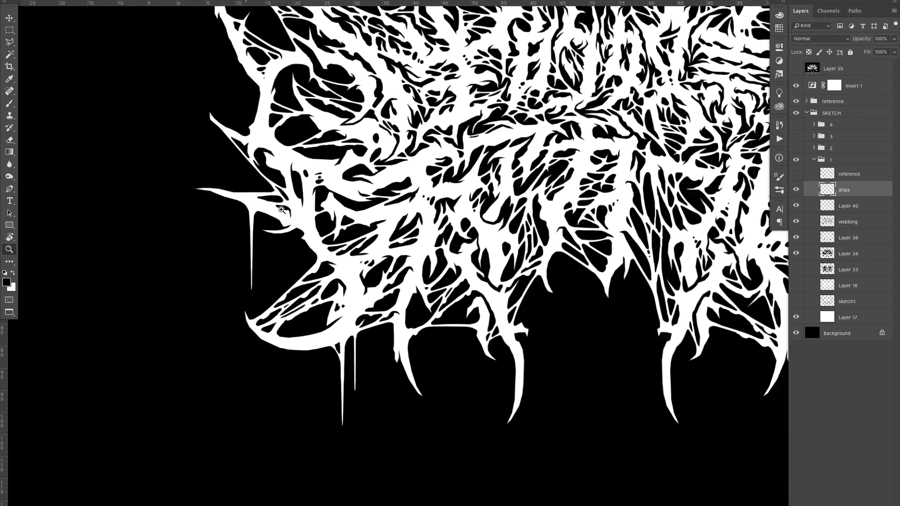
scroll(373, 202, up, 4)
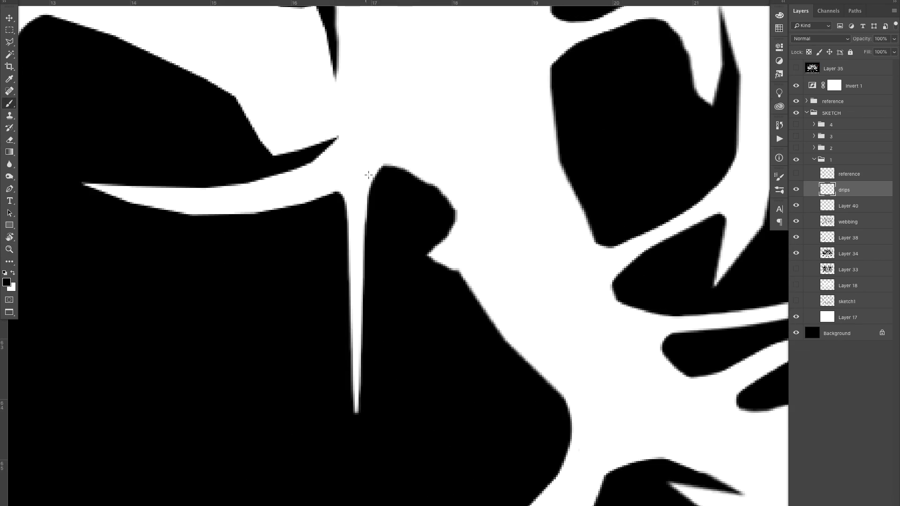
mouse_move(368, 175)
mouse_down()
mouse_move(296, 231)
mouse_move(176, 255)
mouse_up()
Step: Add a shorter thin drip nearer the tip of the large left side spike and blend its root
mouse_move(181, 225)
mouse_down()
mouse_move(248, 280)
mouse_move(326, 304)
mouse_up()
drag(249, 197, 249, 324)
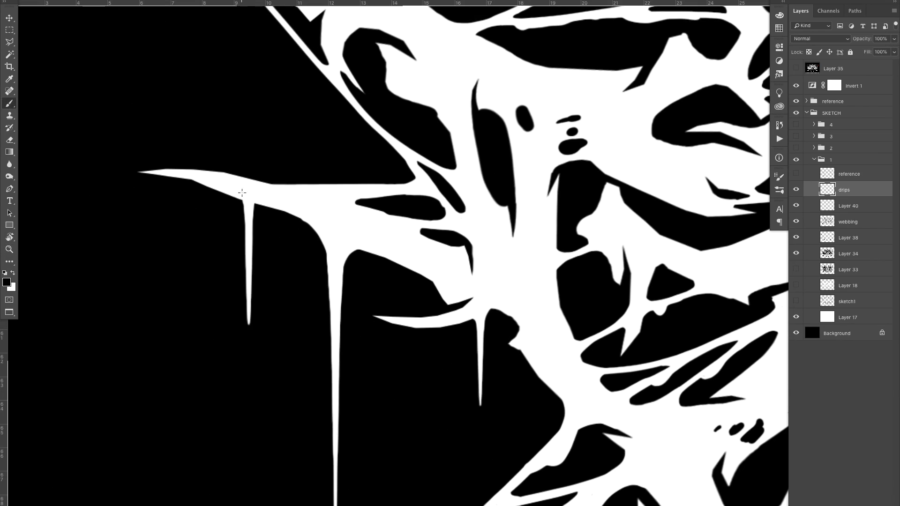
drag(256, 206, 310, 220)
Step: Paint a short thin drip under the outer end of the curved lower-left horn
mouse_move(188, 178)
mouse_down()
mouse_move(229, 225)
mouse_move(228, 238)
mouse_up()
mouse_move(250, 239)
mouse_down()
mouse_move(301, 205)
mouse_move(192, 303)
mouse_up()
mouse_move(339, 249)
mouse_down()
mouse_move(305, 268)
mouse_move(333, 269)
mouse_up()
drag(259, 368, 319, 365)
mouse_move(226, 223)
mouse_down()
mouse_move(227, 324)
mouse_move(274, 226)
mouse_move(183, 371)
mouse_up()
drag(247, 400, 197, 356)
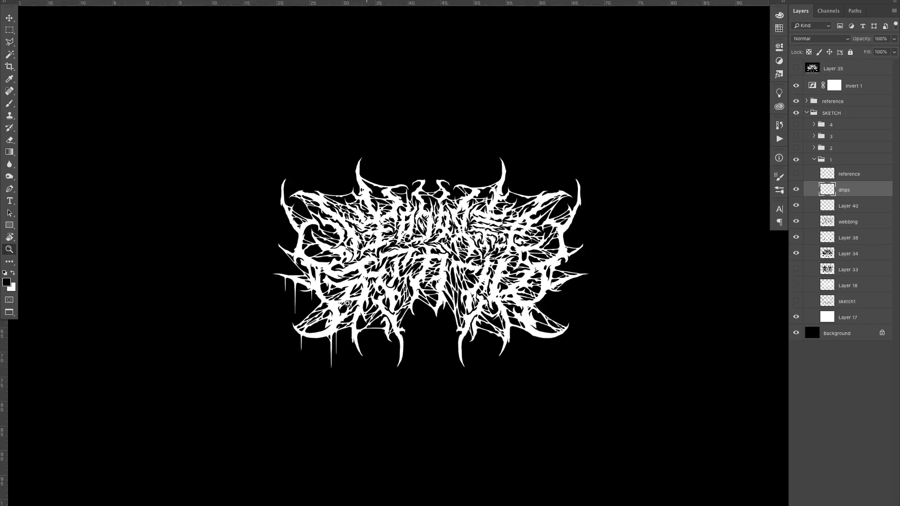
Step: Paint a long thin drip hanging from the outer left edge of the upper-left wing, above the small side spike
drag(112, 262, 169, 257)
mouse_move(136, 169)
mouse_down()
mouse_move(243, 203)
mouse_move(300, 203)
mouse_up()
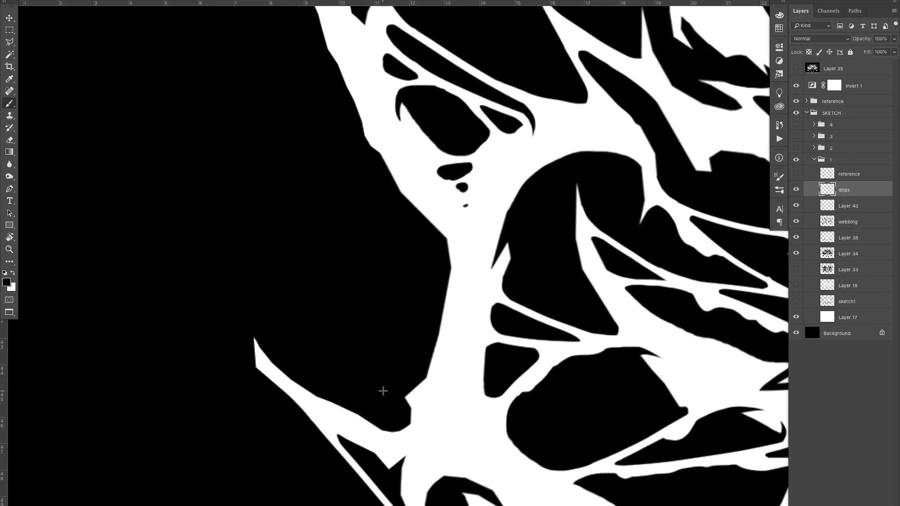
drag(381, 392, 383, 154)
mouse_move(395, 162)
mouse_down()
mouse_move(408, 142)
mouse_move(421, 143)
mouse_up()
drag(346, 90, 341, 67)
mouse_move(403, 183)
mouse_down()
mouse_move(358, 219)
mouse_move(300, 215)
mouse_up()
Step: Paint a drip from the notched base of the outermost upper-left horn, replacing the undone first strokes
drag(279, 209, 328, 214)
drag(350, 277, 348, 171)
drag(349, 183, 356, 220)
key(ctrl+z)
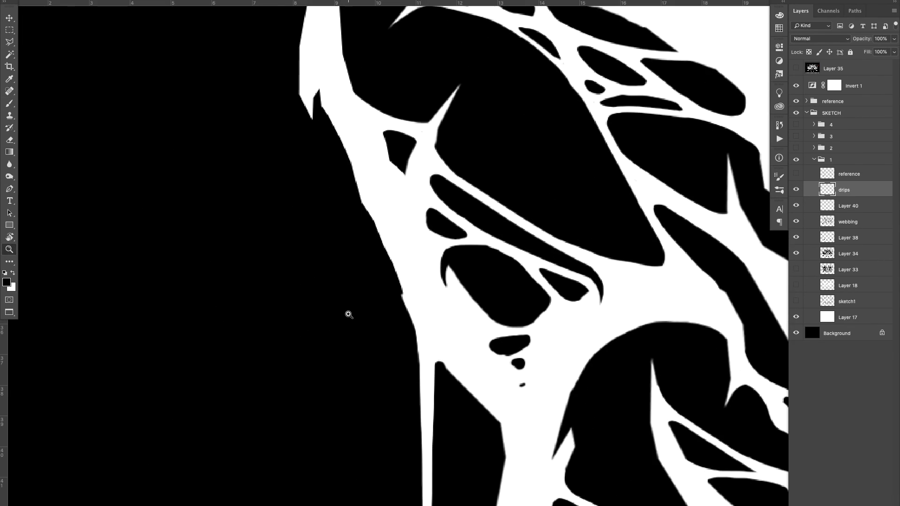
key(ctrl+z)
drag(348, 147, 348, 372)
mouse_move(347, 175)
mouse_down()
mouse_move(375, 175)
mouse_move(272, 239)
mouse_move(192, 241)
mouse_up()
Step: Paint a short drip under the small upper side spike on the left and smooth where it joins
mouse_move(184, 242)
mouse_down()
mouse_move(205, 245)
mouse_move(315, 194)
mouse_move(309, 318)
mouse_up()
click(291, 208)
key(b)
key(ctrl+z)
drag(309, 174, 309, 352)
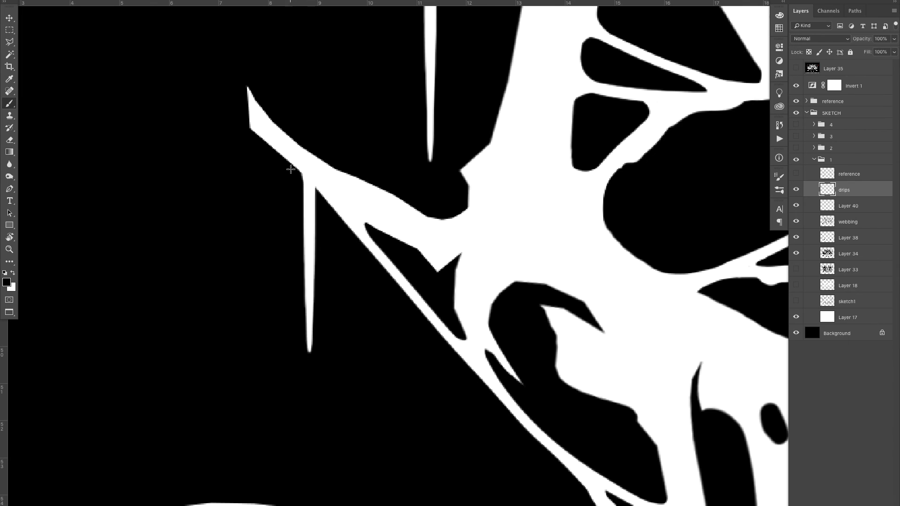
drag(361, 199, 286, 202)
Step: Paint a drip hanging from the underside of the upper-left wing's hooked tip into the open gap
mouse_move(370, 187)
mouse_down()
mouse_move(233, 365)
mouse_move(270, 351)
mouse_up()
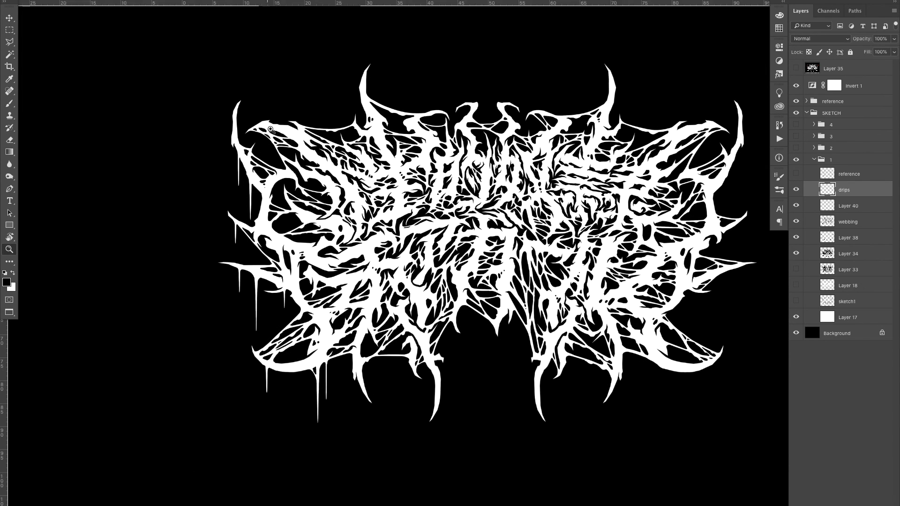
drag(300, 237, 385, 239)
key(b)
mouse_move(227, 331)
mouse_down()
mouse_move(205, 159)
mouse_move(226, 154)
mouse_up()
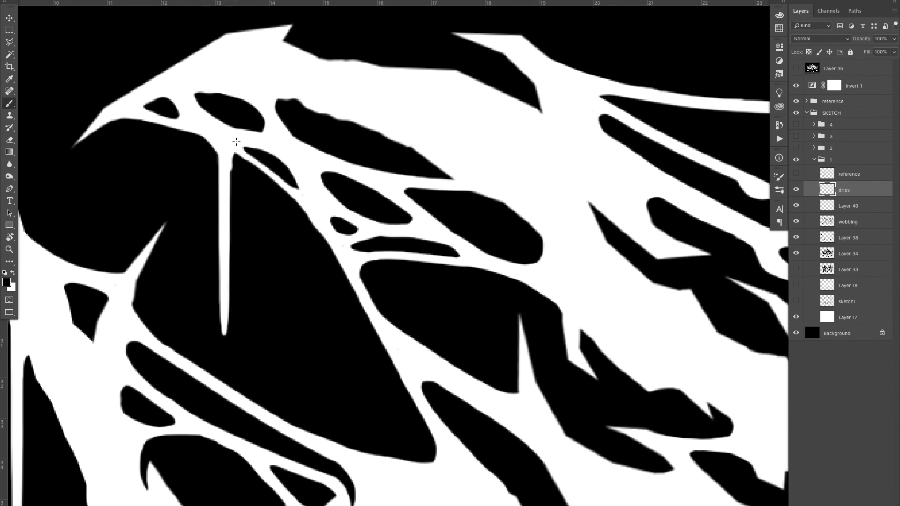
Step: Paint a short thin drip from the outer edge of the tall horn on the logo's upper left
key(z)
drag(265, 253, 147, 132)
drag(282, 180, 260, 180)
mouse_move(287, 135)
mouse_down()
mouse_move(258, 107)
mouse_move(311, 55)
mouse_move(365, 59)
mouse_up()
key(b)
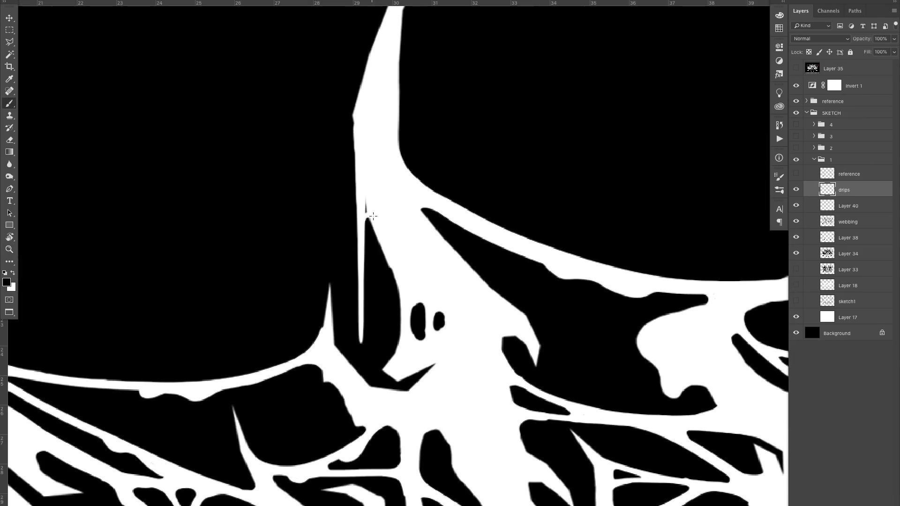
Step: Extend the ragged stub beside the lower-left fang into a long tapering drip
key(z)
drag(403, 204, 301, 206)
drag(336, 161, 438, 179)
key(b)
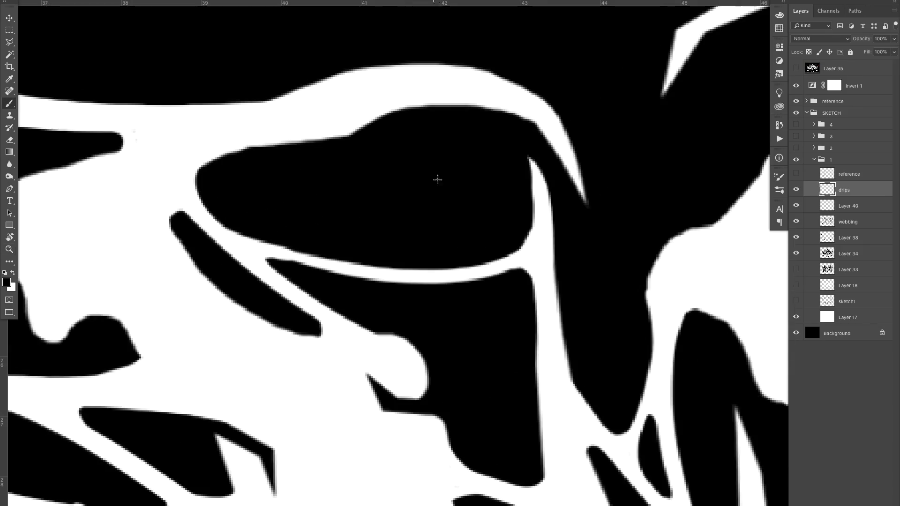
key(z)
drag(460, 151, 393, 162)
drag(398, 308, 433, 311)
drag(314, 257, 352, 261)
key(b)
drag(328, 478, 322, 160)
drag(328, 299, 328, 311)
Step: Examine the whole logo and its lower edge for further places to hang drips
key(z)
mouse_move(365, 318)
mouse_down()
mouse_move(320, 372)
mouse_move(249, 375)
mouse_up()
drag(345, 336, 415, 328)
drag(420, 154, 390, 226)
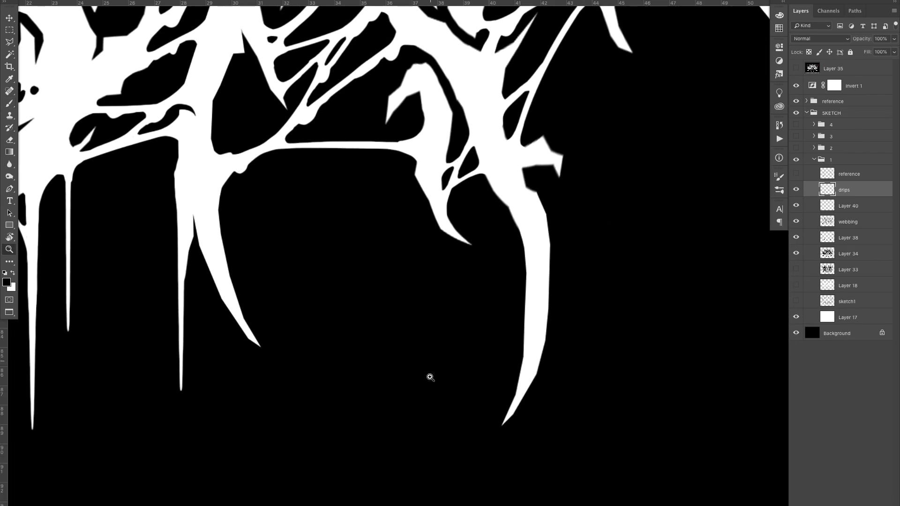
drag(431, 378, 384, 422)
drag(443, 319, 364, 316)
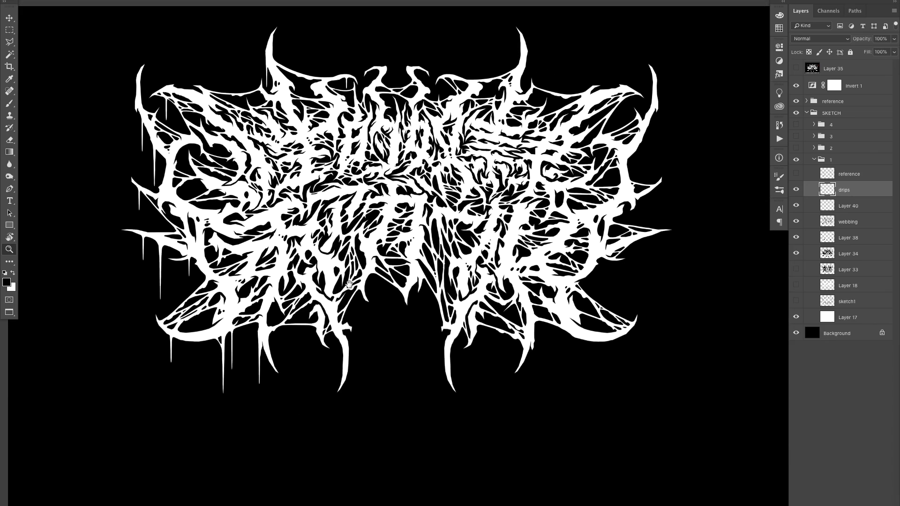
drag(299, 71, 279, 209)
key(z)
drag(429, 185, 449, 188)
drag(381, 386, 297, 356)
drag(298, 356, 365, 293)
drag(227, 260, 338, 315)
Step: Paint a long thin drip from the small claw left of the inner lower-left fang and web its root to the strand
drag(374, 353, 369, 225)
key(ctrl+z)
key(ctrl+z)
drag(371, 315, 405, 270)
drag(365, 175, 365, 422)
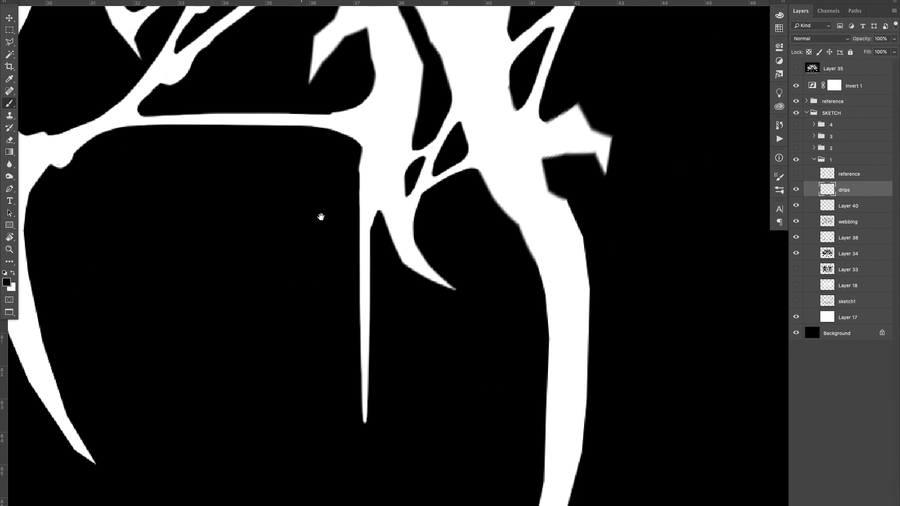
drag(320, 216, 370, 214)
drag(408, 194, 365, 125)
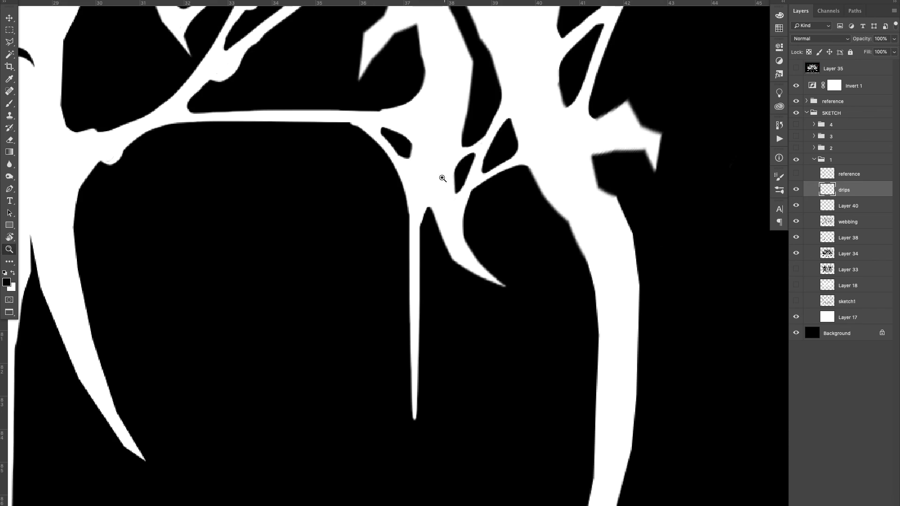
Step: Paint a long tapering drip from the pointed stub at the left side of the central bottom opening and blend its root
drag(444, 179, 368, 233)
drag(407, 194, 269, 372)
drag(347, 375, 370, 269)
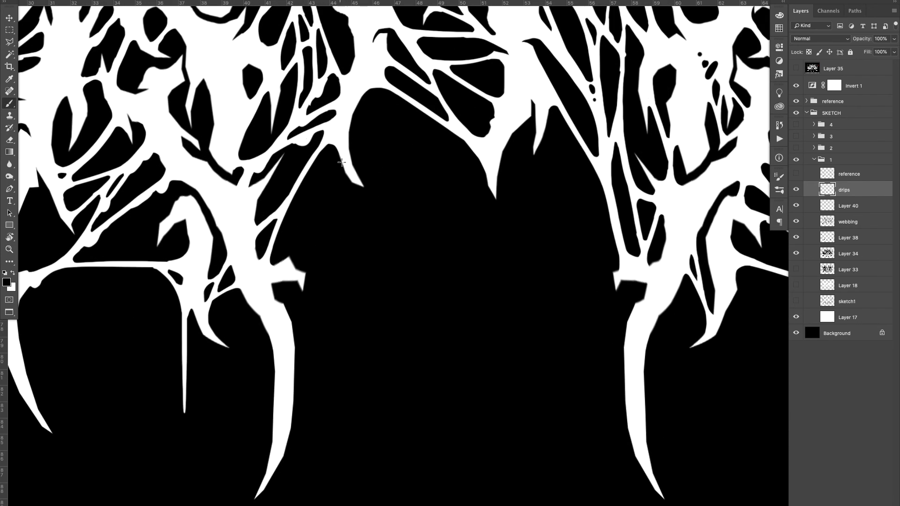
key(ctrl+z)
drag(344, 191, 343, 335)
drag(340, 151, 344, 193)
mouse_move(342, 147)
mouse_down()
mouse_move(359, 123)
mouse_move(399, 133)
mouse_up()
drag(360, 224, 363, 213)
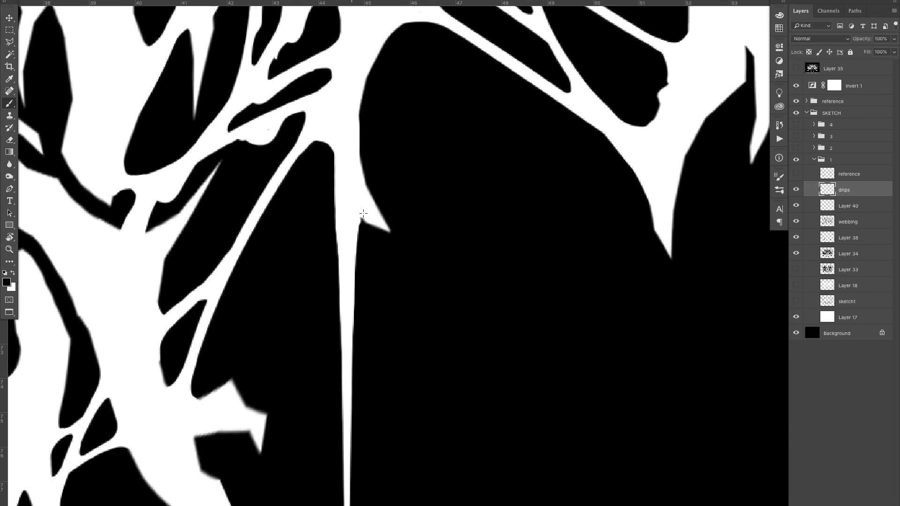
drag(377, 128, 338, 197)
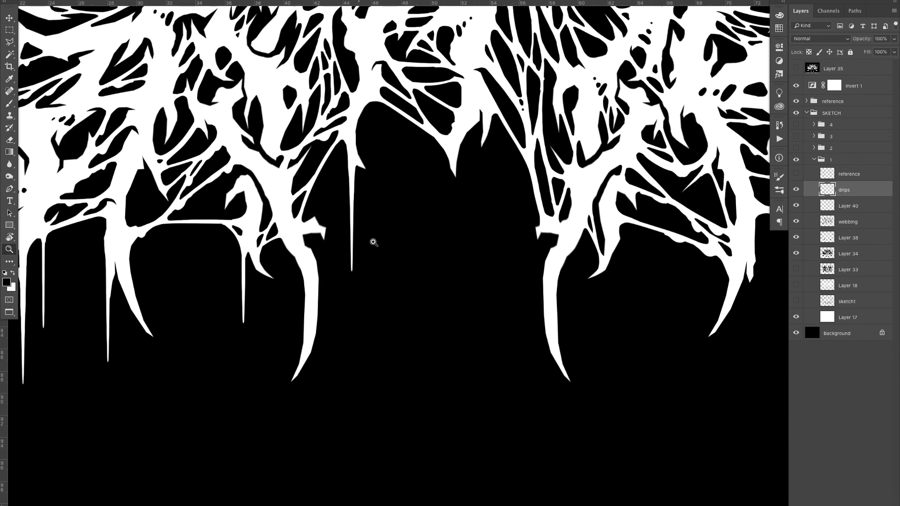
Step: Add a shorter thin drip from the web strand arching over the central bottom opening
drag(435, 116, 366, 208)
drag(327, 259, 353, 268)
mouse_move(317, 362)
mouse_down()
mouse_move(309, 140)
mouse_move(335, 141)
mouse_up()
drag(313, 150, 306, 124)
drag(428, 229, 375, 270)
Step: Paint a short drip from the body edge below the small hooked spike on the right side and flare its root
drag(473, 169, 334, 272)
drag(335, 272, 409, 230)
drag(564, 246, 471, 258)
drag(467, 275, 519, 221)
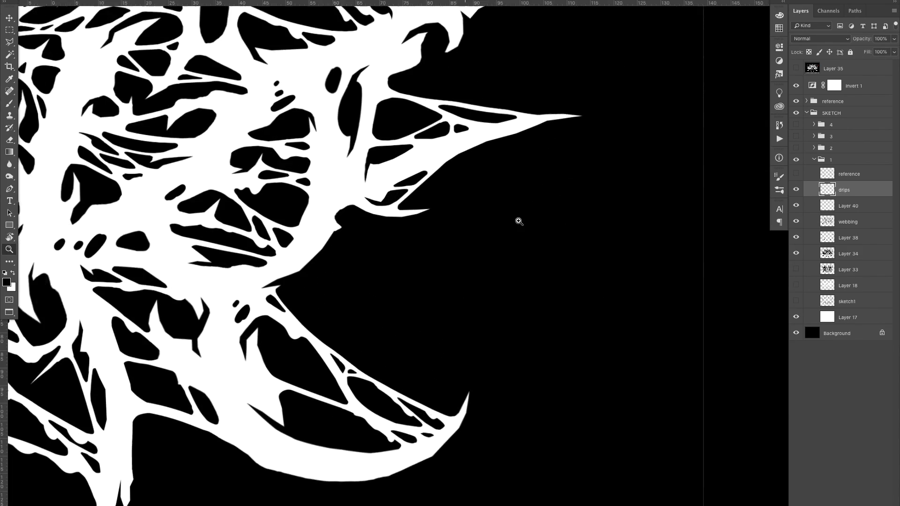
drag(300, 304, 325, 282)
drag(303, 368, 306, 217)
drag(319, 233, 346, 202)
drag(295, 255, 288, 222)
drag(303, 252, 314, 175)
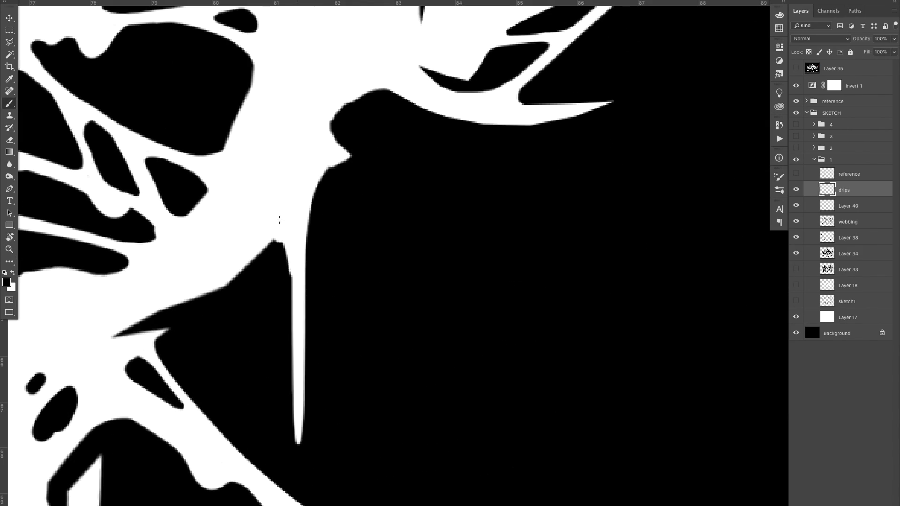
Step: Paint a long tapering drip hanging from the underside of the large right side spike
drag(487, 213, 381, 233)
mouse_move(381, 233)
mouse_down()
mouse_move(272, 282)
mouse_move(335, 255)
mouse_up()
drag(497, 353, 497, 145)
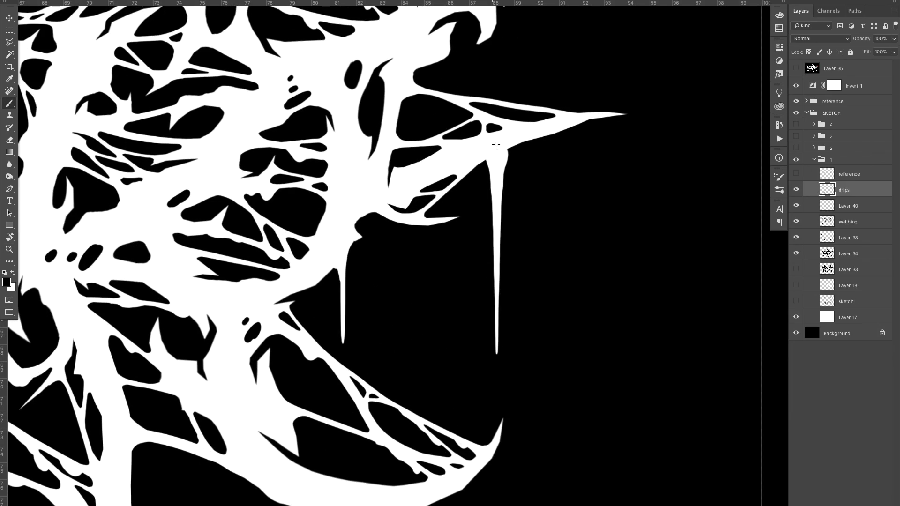
Step: Add a shorter drip nearer the tip of the large right spike, repainting the undone first stroke and blending its root
drag(535, 255, 533, 140)
key(ctrl+z)
drag(528, 257, 528, 140)
drag(537, 142, 570, 136)
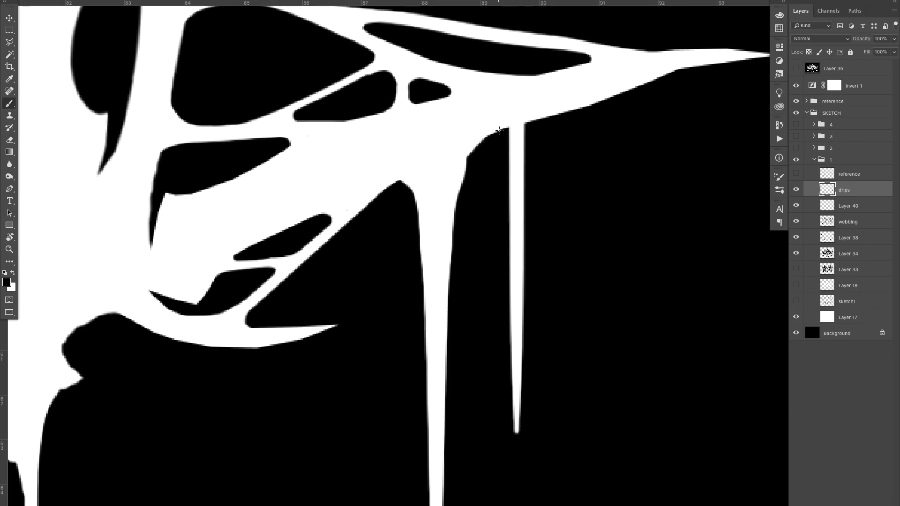
drag(501, 131, 516, 175)
mouse_move(522, 182)
mouse_down()
mouse_move(539, 123)
mouse_move(466, 162)
mouse_move(440, 199)
mouse_move(514, 241)
mouse_up()
Step: Paint a very long thin drip from the small claw beside the inner lower-right fang
mouse_move(492, 368)
mouse_down()
mouse_move(493, 191)
mouse_move(489, 225)
mouse_up()
mouse_move(511, 225)
mouse_down()
mouse_move(369, 257)
mouse_move(362, 277)
mouse_move(327, 253)
mouse_up()
mouse_move(398, 350)
mouse_down()
mouse_move(413, 349)
mouse_move(376, 305)
mouse_up()
drag(397, 290, 431, 291)
drag(388, 503, 389, 157)
drag(397, 162, 390, 143)
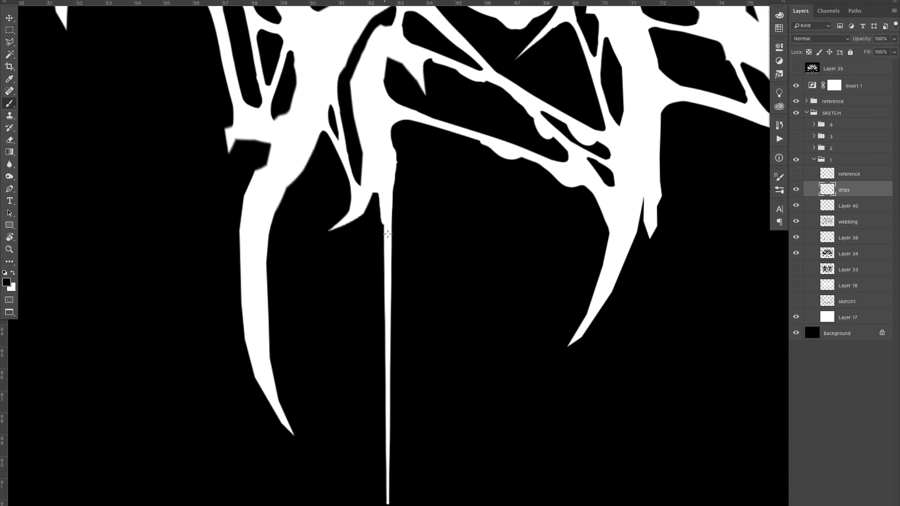
Step: Thicken the long lower-right drip with uneven edges and clean up where it meets the claw
drag(388, 400, 387, 231)
key(z)
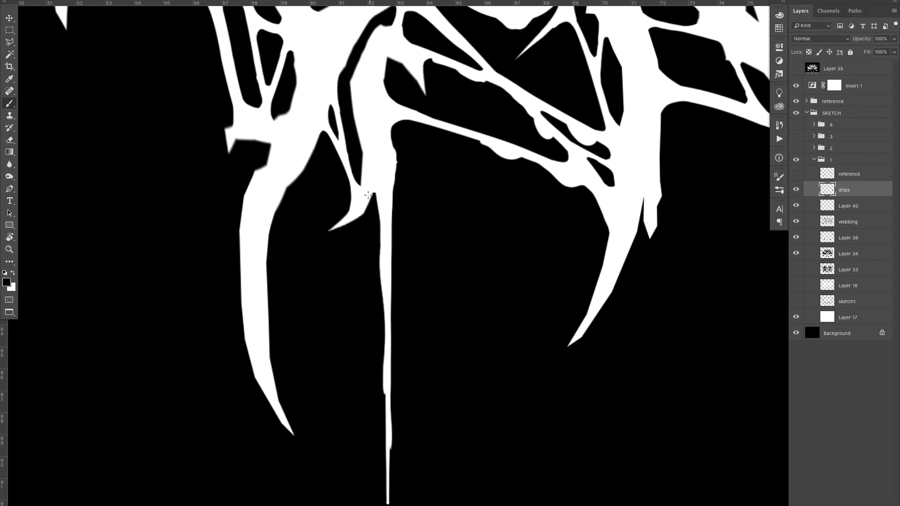
drag(368, 195, 377, 204)
key(z)
drag(373, 198, 329, 211)
mouse_move(330, 213)
mouse_down()
mouse_move(411, 319)
mouse_move(454, 296)
mouse_up()
Step: Roughen the drips along the lower-left underside with small irregular bulges so their widths vary
drag(173, 209, 317, 354)
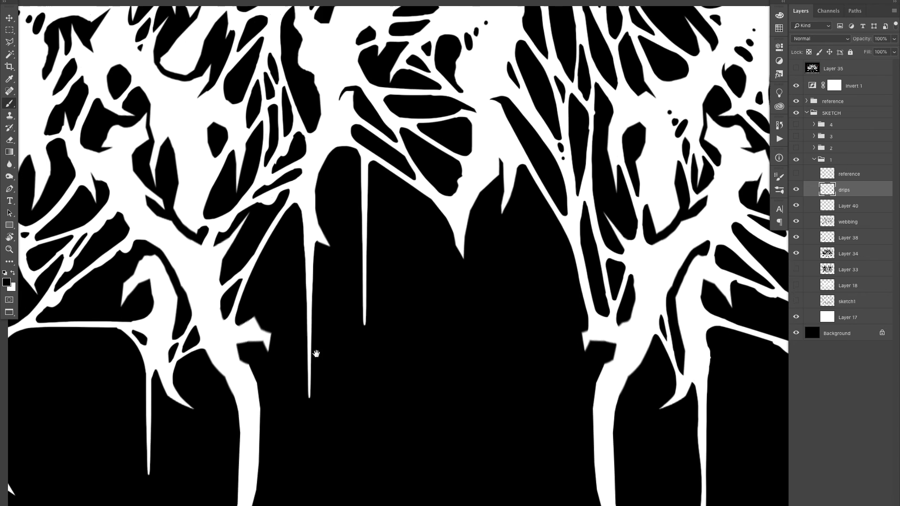
key(ctrl+r)
key(z)
drag(368, 282, 300, 294)
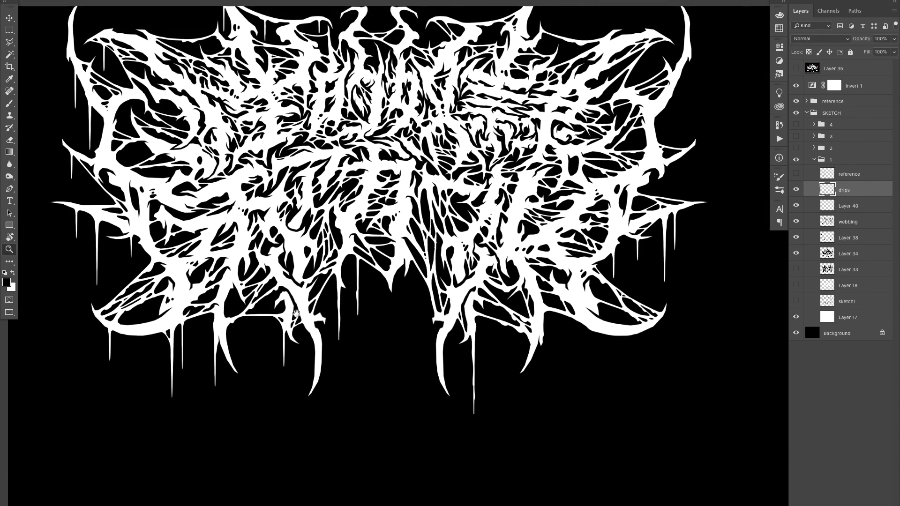
drag(215, 353, 319, 323)
drag(319, 323, 406, 305)
drag(531, 385, 527, 283)
drag(355, 374, 502, 365)
drag(310, 389, 309, 346)
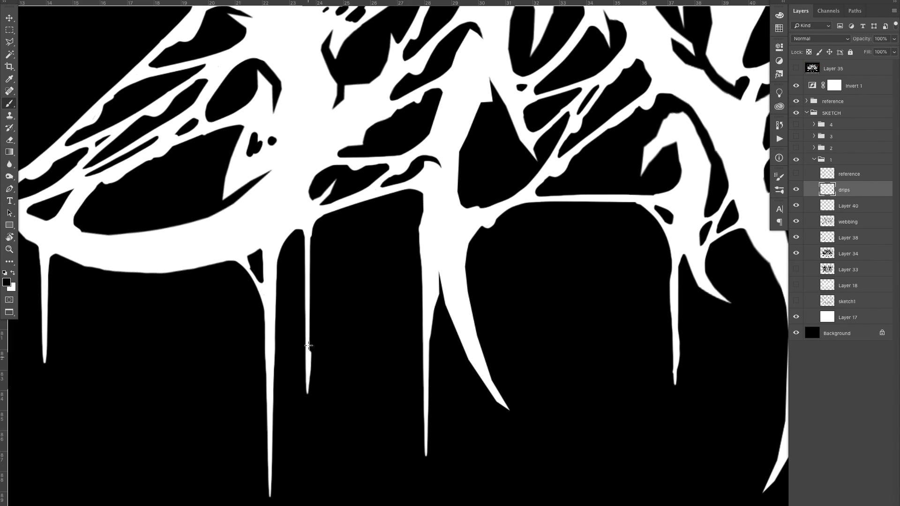
drag(271, 428, 269, 358)
Step: Roughen the edges of the drips hanging from the large left spike and the small hook below it
drag(315, 354, 485, 416)
drag(197, 140, 243, 392)
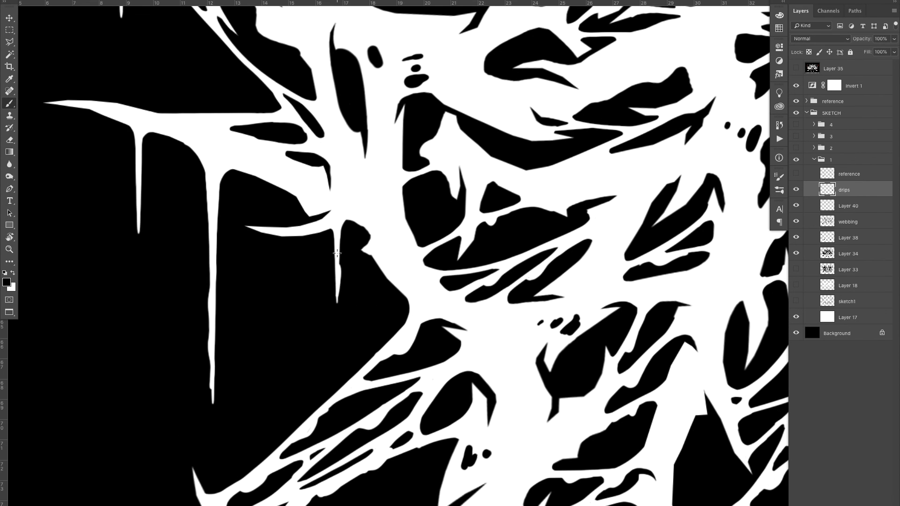
drag(143, 141, 184, 396)
Step: Roughen the drips along the upper-left wing and small side spike with uneven, tapering edges
drag(152, 266, 157, 201)
drag(226, 209, 237, 363)
drag(238, 309, 231, 197)
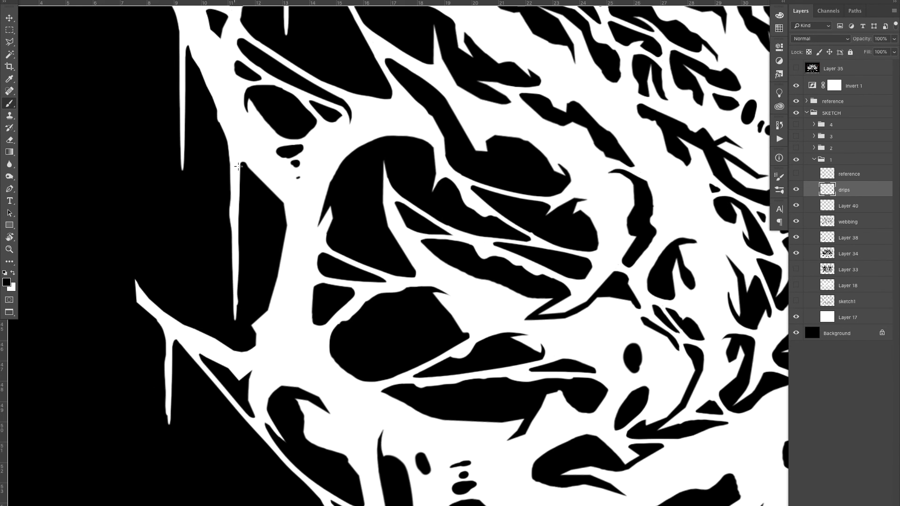
drag(230, 165, 223, 312)
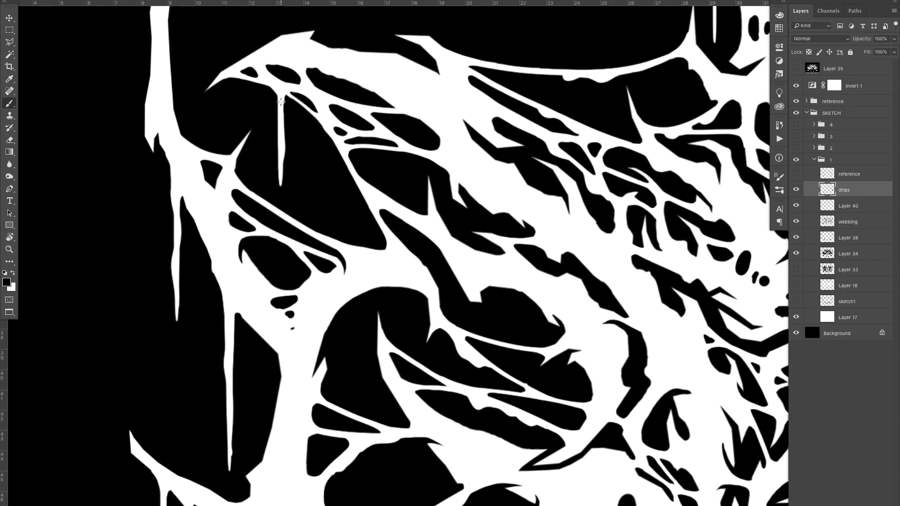
Step: Roughen the drips inside the upper-left wing and beneath the top connecting strands so their widths vary
drag(351, 134, 280, 177)
mouse_move(399, 101)
mouse_down()
mouse_move(266, 155)
mouse_move(371, 162)
mouse_up()
drag(506, 281, 515, 169)
mouse_move(531, 175)
mouse_down()
mouse_move(489, 215)
mouse_move(505, 211)
mouse_up()
mouse_move(520, 168)
mouse_down()
mouse_move(516, 160)
mouse_move(520, 171)
mouse_up()
mouse_move(560, 139)
mouse_down()
mouse_move(489, 199)
mouse_move(412, 207)
mouse_up()
drag(424, 84, 509, 85)
drag(424, 201, 413, 88)
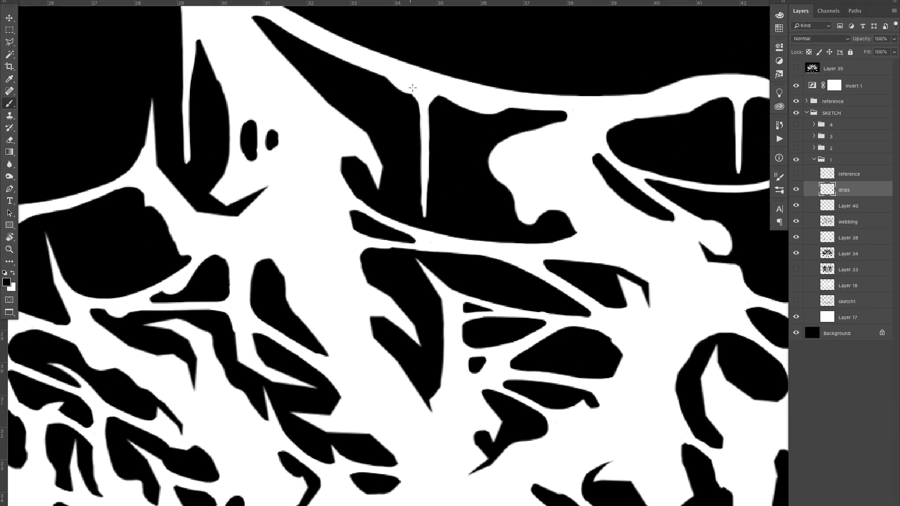
Step: Give the long drips hanging from the central underside uneven, tapering edges
mouse_move(703, 124)
mouse_down()
mouse_move(456, 210)
mouse_move(494, 251)
mouse_up()
mouse_move(510, 202)
mouse_down()
mouse_move(462, 238)
mouse_move(380, 244)
mouse_up()
drag(436, 335, 442, 274)
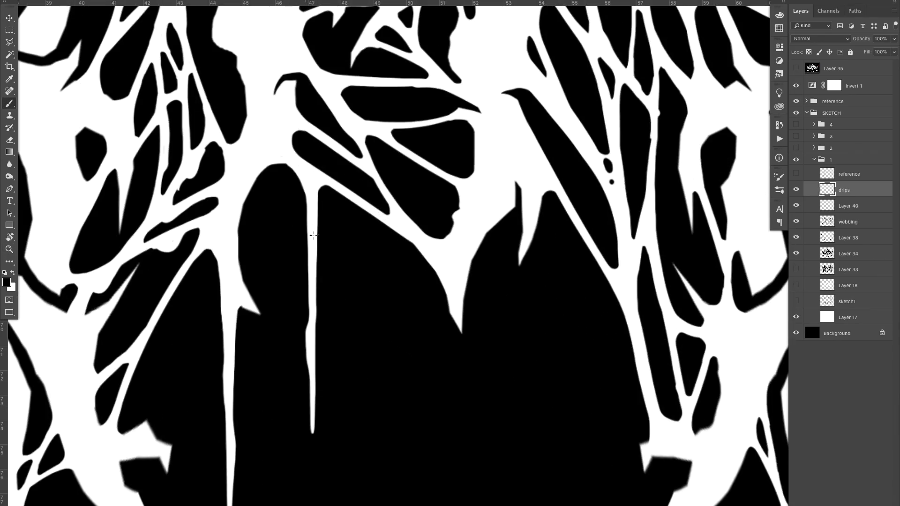
drag(379, 244, 288, 251)
drag(170, 342, 248, 341)
drag(207, 400, 210, 110)
key(ctrl+z)
mouse_move(207, 411)
mouse_down()
mouse_move(210, 130)
mouse_move(212, 154)
mouse_up()
key(ctrl+z)
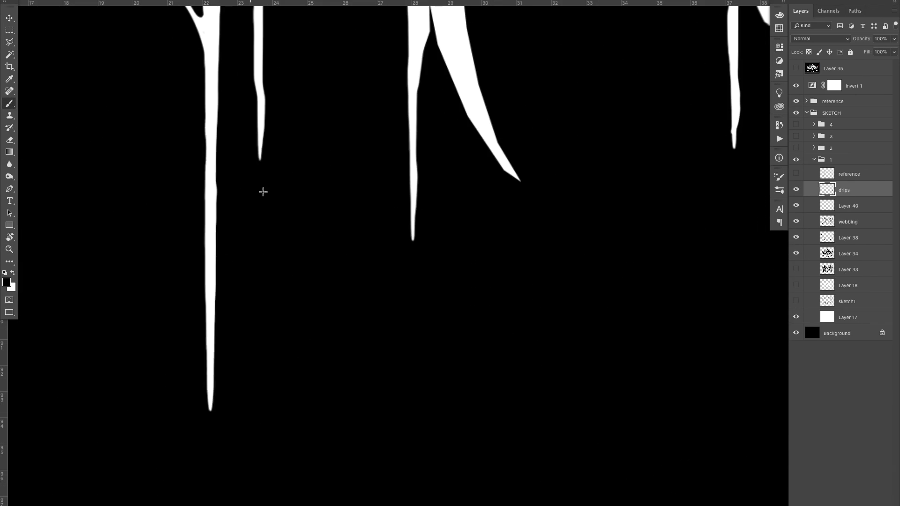
Step: Paint long tapering drips beneath the lower-right curved claw and widen their tops into its lower edge
drag(429, 265, 319, 278)
drag(495, 273, 526, 336)
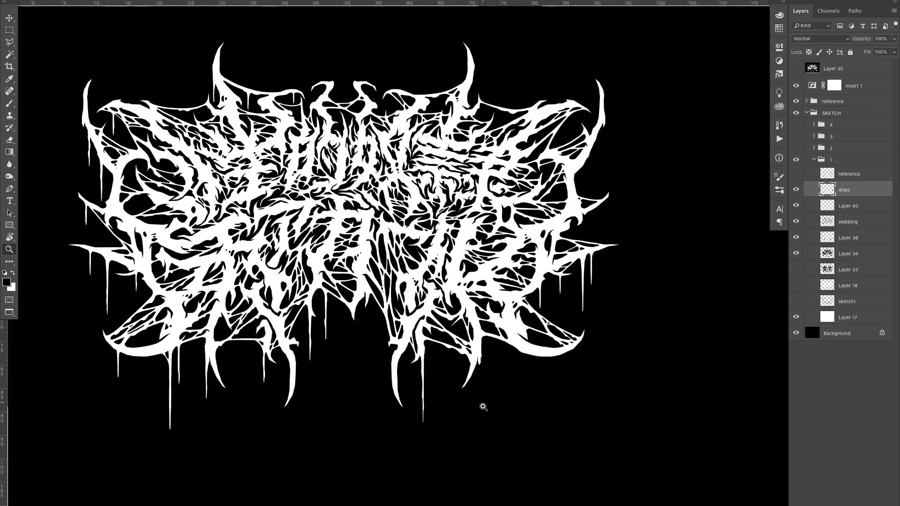
mouse_move(404, 391)
mouse_down()
mouse_move(432, 353)
mouse_move(423, 349)
mouse_move(460, 349)
mouse_up()
mouse_move(412, 368)
mouse_down()
mouse_move(415, 165)
mouse_move(387, 185)
mouse_up()
mouse_move(388, 185)
mouse_down()
mouse_move(358, 317)
mouse_move(278, 319)
mouse_up()
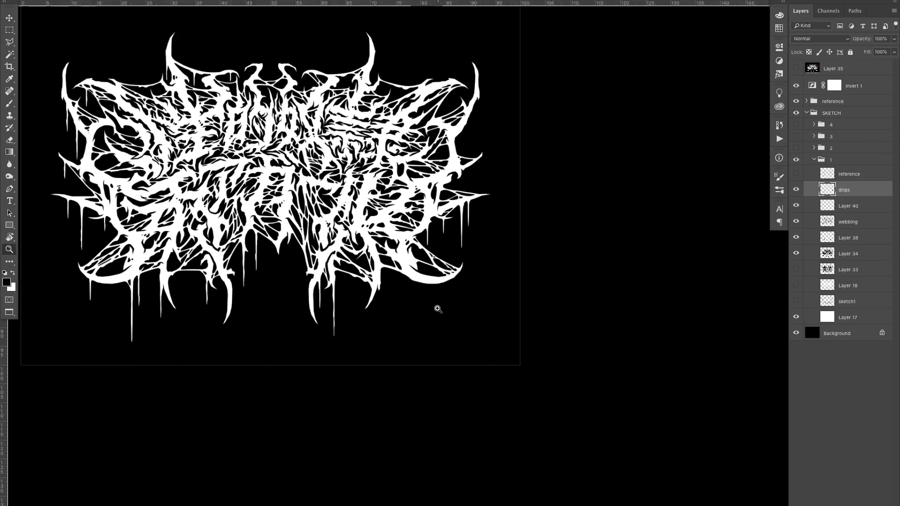
drag(436, 309, 468, 312)
key(b)
drag(353, 421, 356, 183)
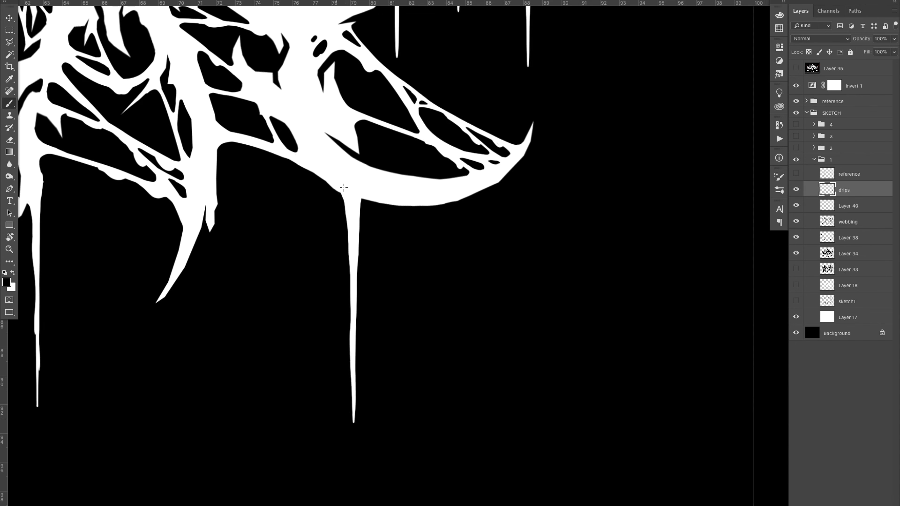
mouse_move(438, 300)
mouse_down()
mouse_move(439, 204)
mouse_move(408, 283)
mouse_move(404, 334)
mouse_up()
scroll(430, 310, up, 1)
mouse_move(443, 284)
mouse_down()
mouse_move(502, 286)
mouse_move(479, 282)
mouse_up()
mouse_move(437, 352)
mouse_down()
mouse_move(437, 194)
mouse_move(424, 218)
mouse_move(431, 302)
mouse_up()
Step: Paint a long straight drip hanging from the outer edge of the right wing, merging its top into the shape
mouse_move(544, 230)
mouse_down()
mouse_move(593, 235)
mouse_move(614, 147)
mouse_move(628, 125)
mouse_move(661, 129)
mouse_up()
drag(549, 318, 552, 133)
drag(575, 171, 600, 171)
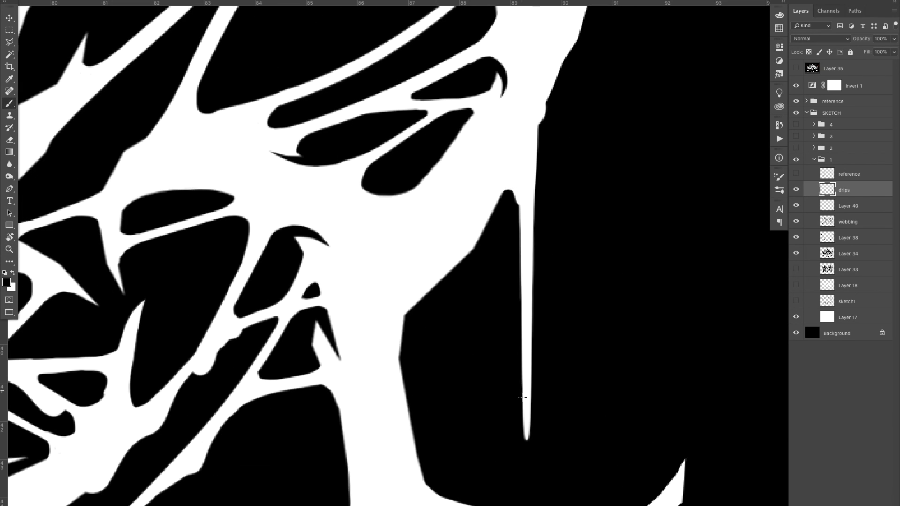
Step: Paint a thin drip beside the notch of the upper-right outer spike, with a small bulge and a flared top
drag(520, 144, 440, 263)
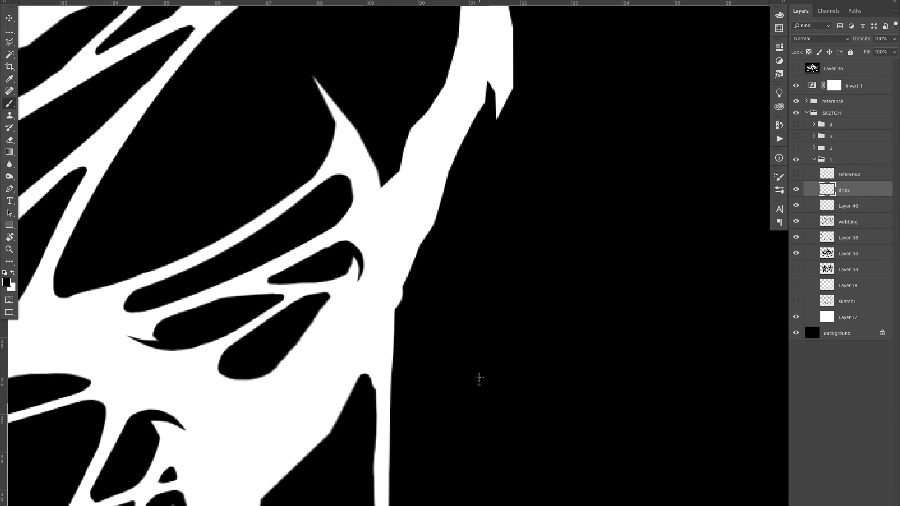
drag(479, 383, 488, 104)
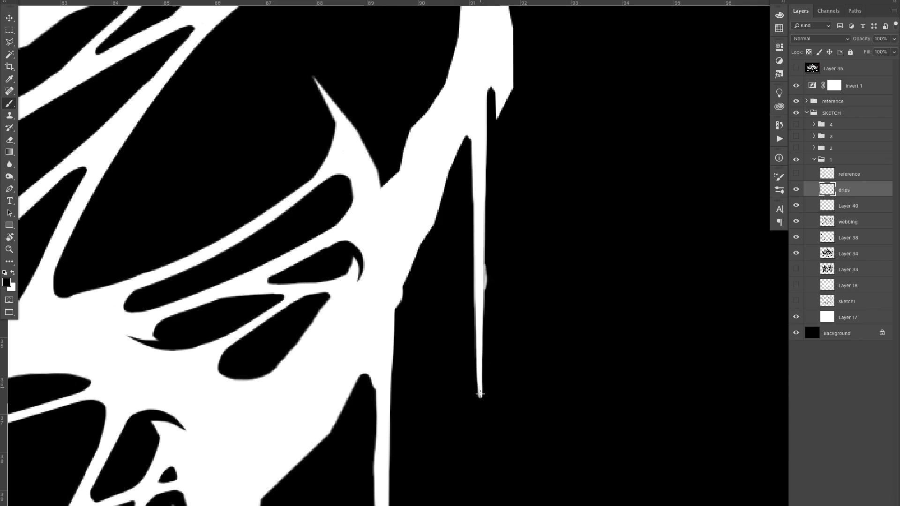
drag(480, 394, 459, 145)
Step: Paint a long drip from the strand just right of the central underside and give it irregular edges and a narrow tip
key(z)
mouse_move(439, 251)
mouse_down()
mouse_move(356, 257)
mouse_move(474, 256)
mouse_move(436, 263)
mouse_up()
mouse_move(426, 337)
mouse_down()
mouse_move(463, 287)
mouse_move(502, 295)
mouse_up()
key(b)
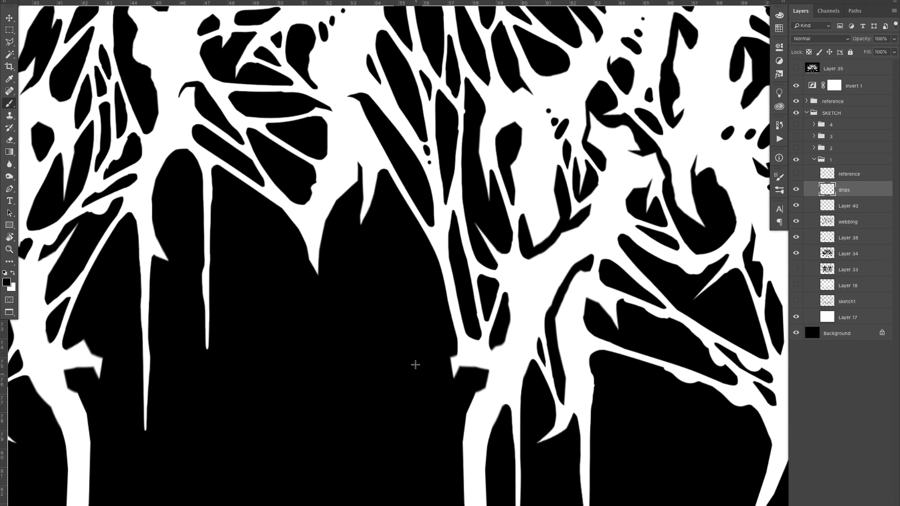
drag(406, 489, 398, 210)
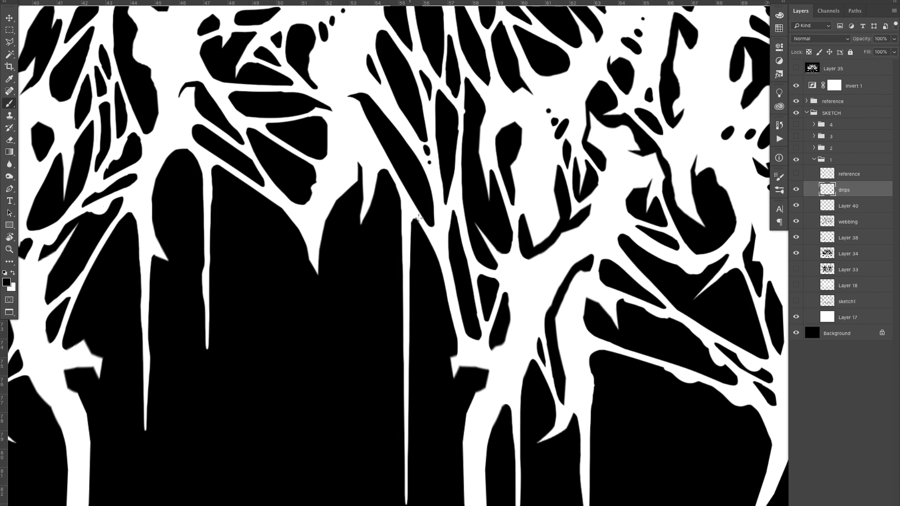
drag(439, 352, 375, 363)
drag(430, 395, 456, 266)
key(e)
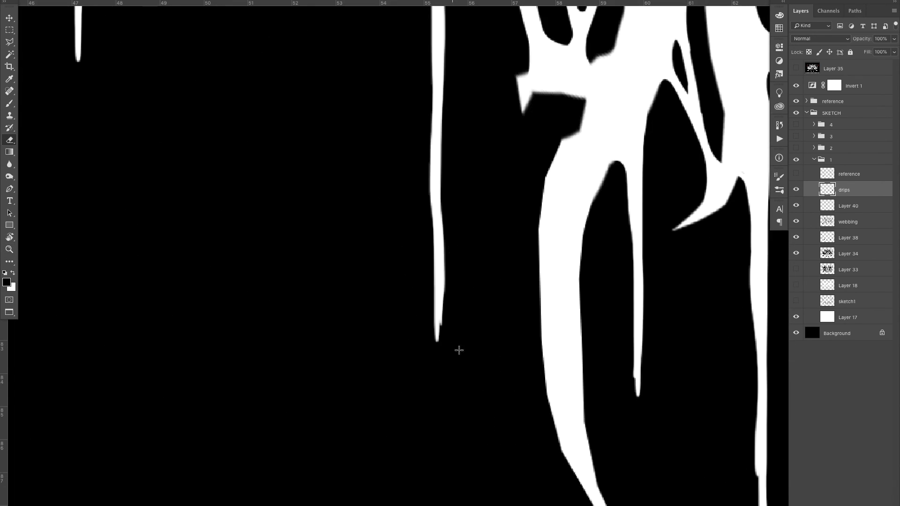
Step: Add more thin vertical drips to the right half of the logo to balance the left
key(z)
mouse_move(471, 230)
mouse_down()
mouse_move(430, 233)
mouse_move(446, 347)
mouse_up()
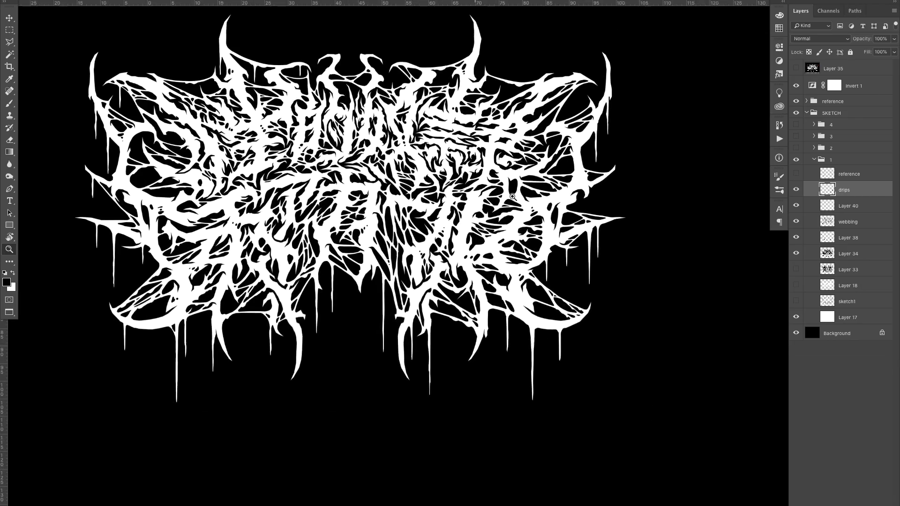
mouse_move(586, 93)
mouse_down()
mouse_move(632, 126)
mouse_move(540, 168)
mouse_move(610, 158)
mouse_up()
key(b)
drag(444, 328, 444, 199)
key(z)
drag(446, 212, 500, 214)
key(b)
mouse_move(443, 370)
mouse_down()
mouse_move(440, 226)
mouse_move(412, 203)
mouse_move(382, 204)
mouse_move(413, 204)
mouse_up()
drag(413, 205, 462, 194)
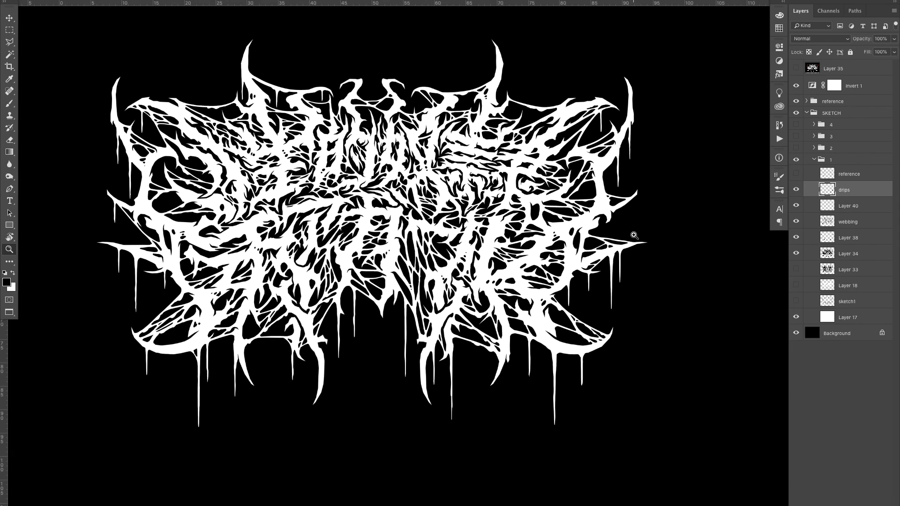